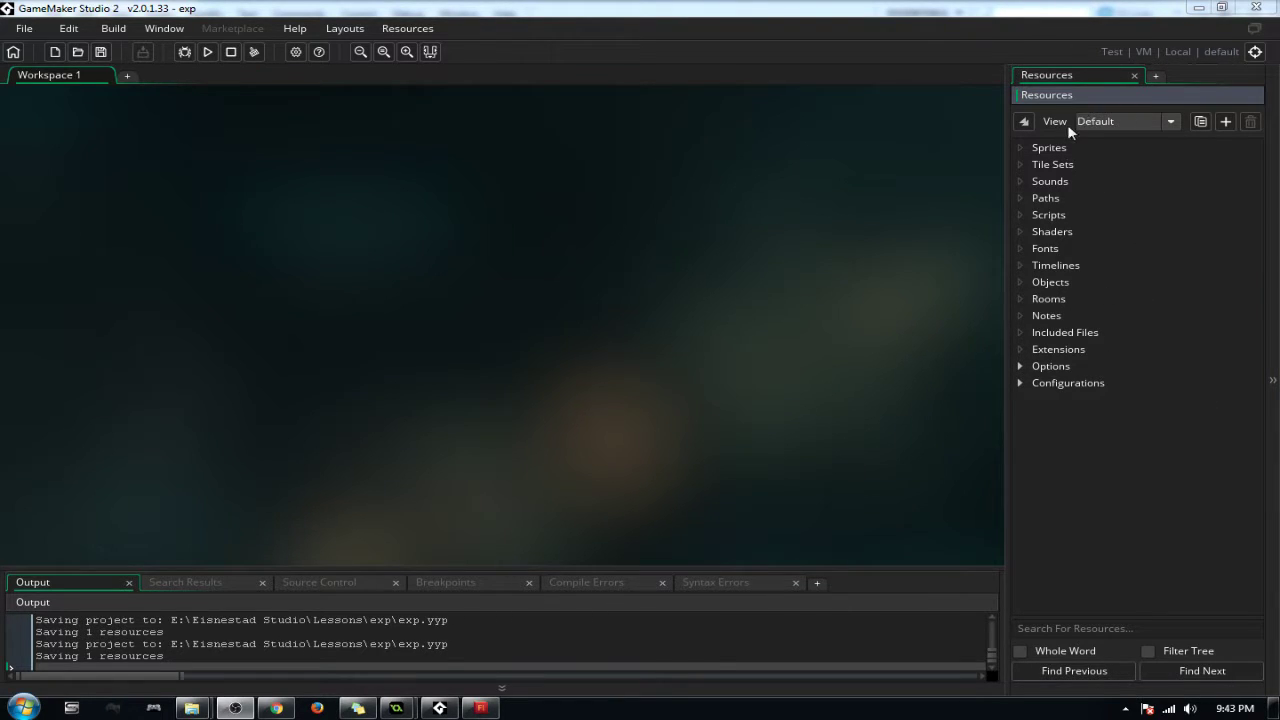
click(1046, 149)
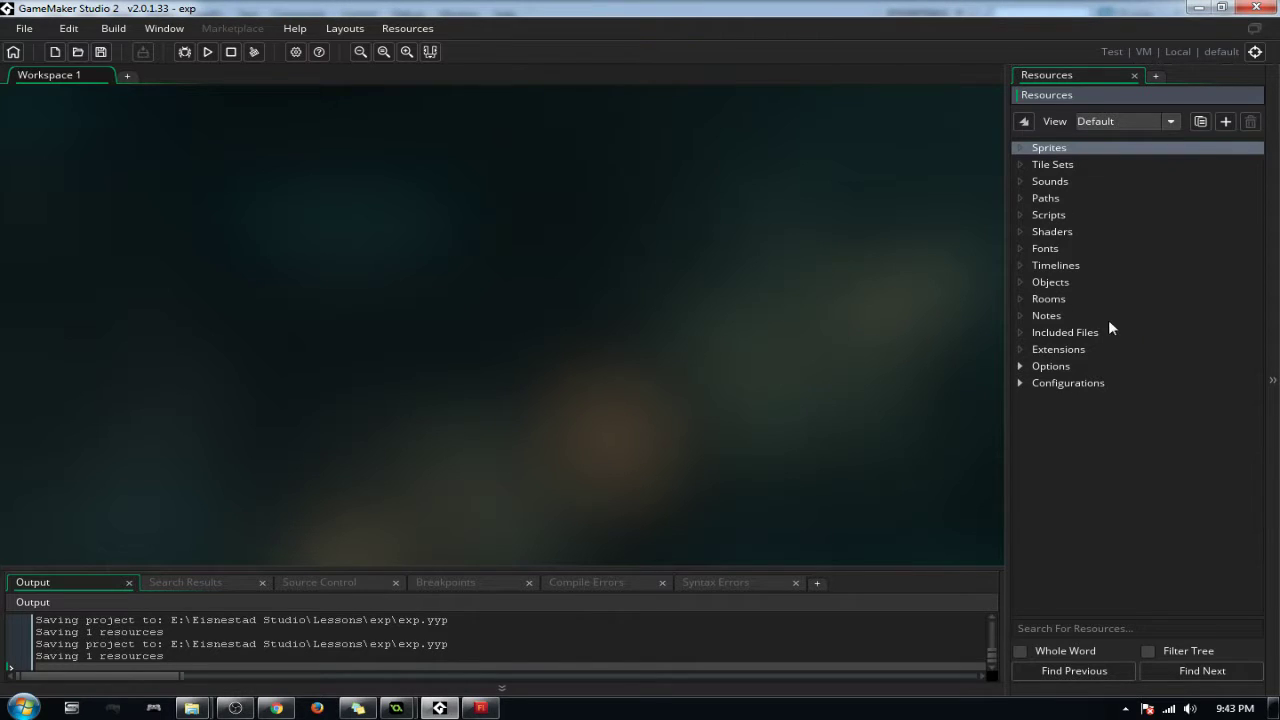
click(1057, 166)
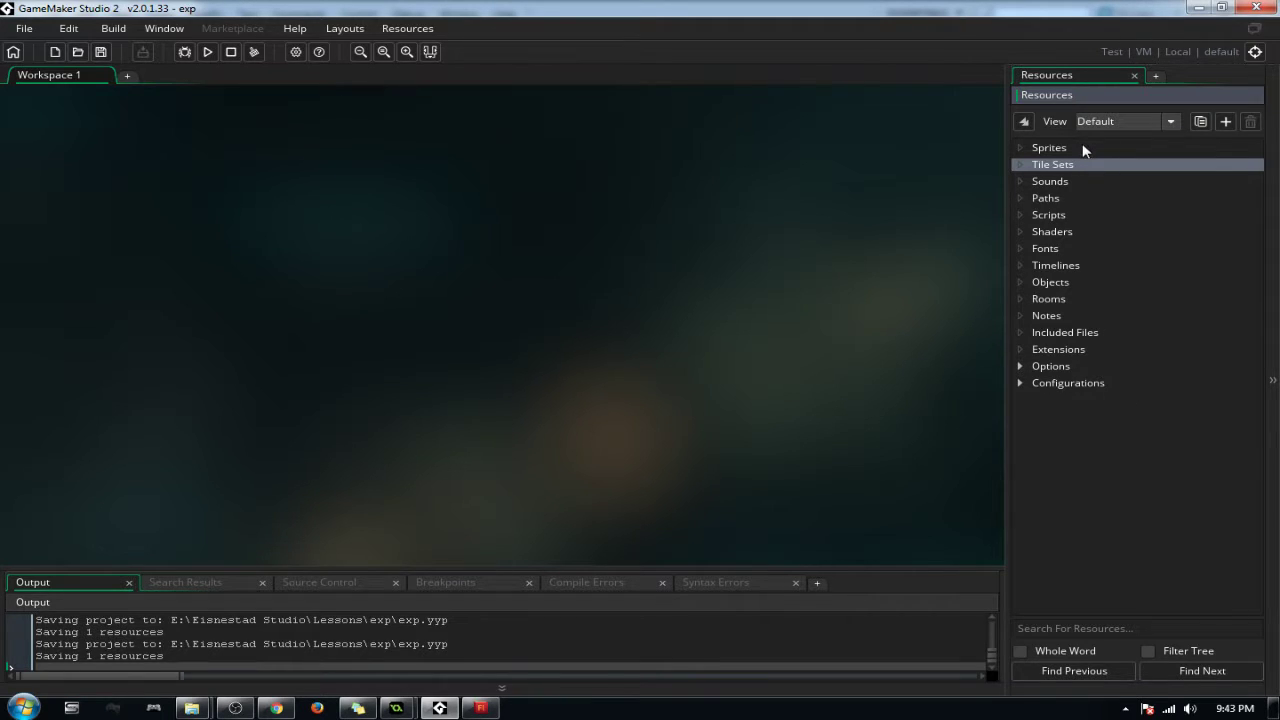
click(1112, 121)
click(1136, 121)
Step: Switch to Flash and add a second scene to the Compound B blocks tiles document
click(480, 708)
drag(816, 133, 815, 107)
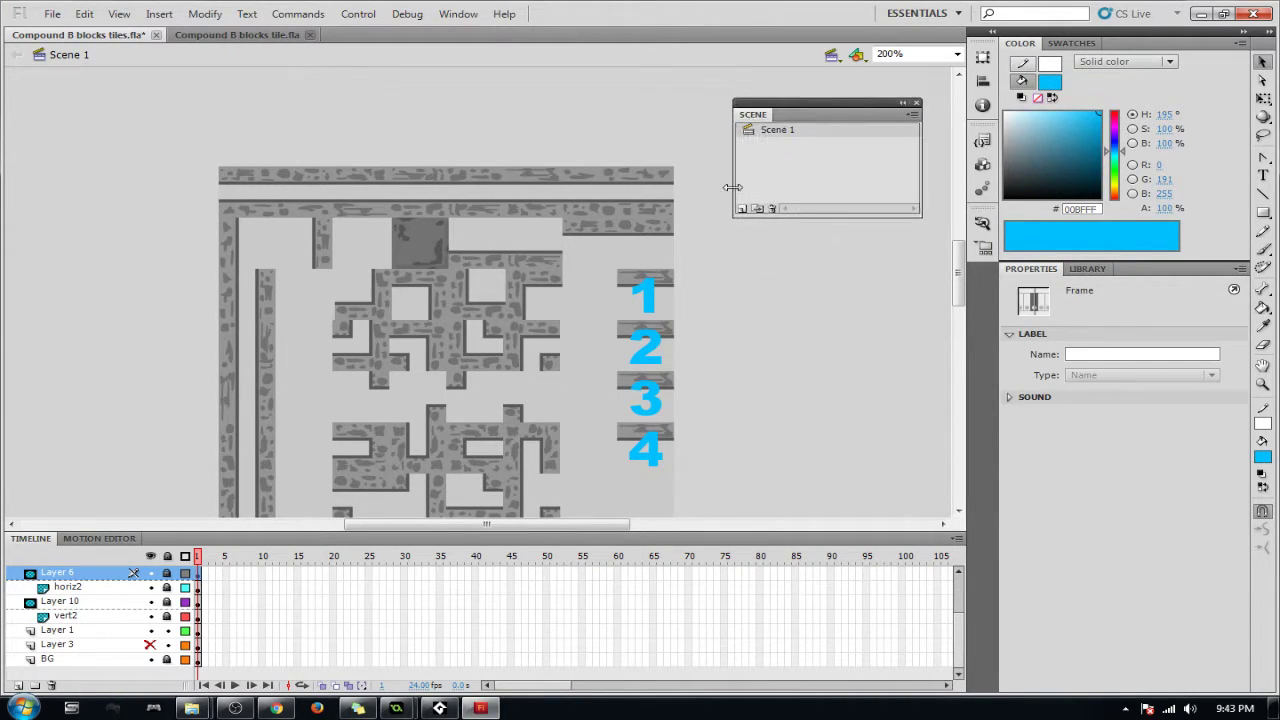
click(742, 208)
Step: Compare Scene 1 with the empty Scene 2 by alternating between them
click(775, 130)
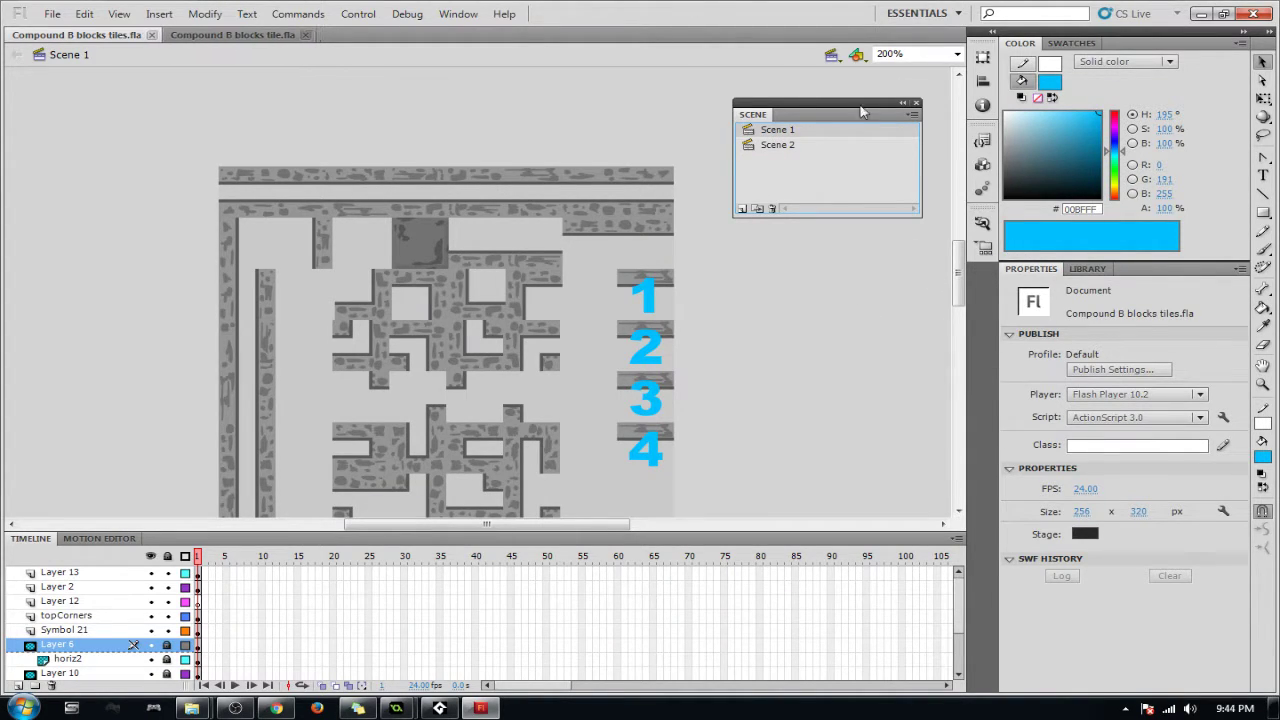
click(797, 146)
click(800, 145)
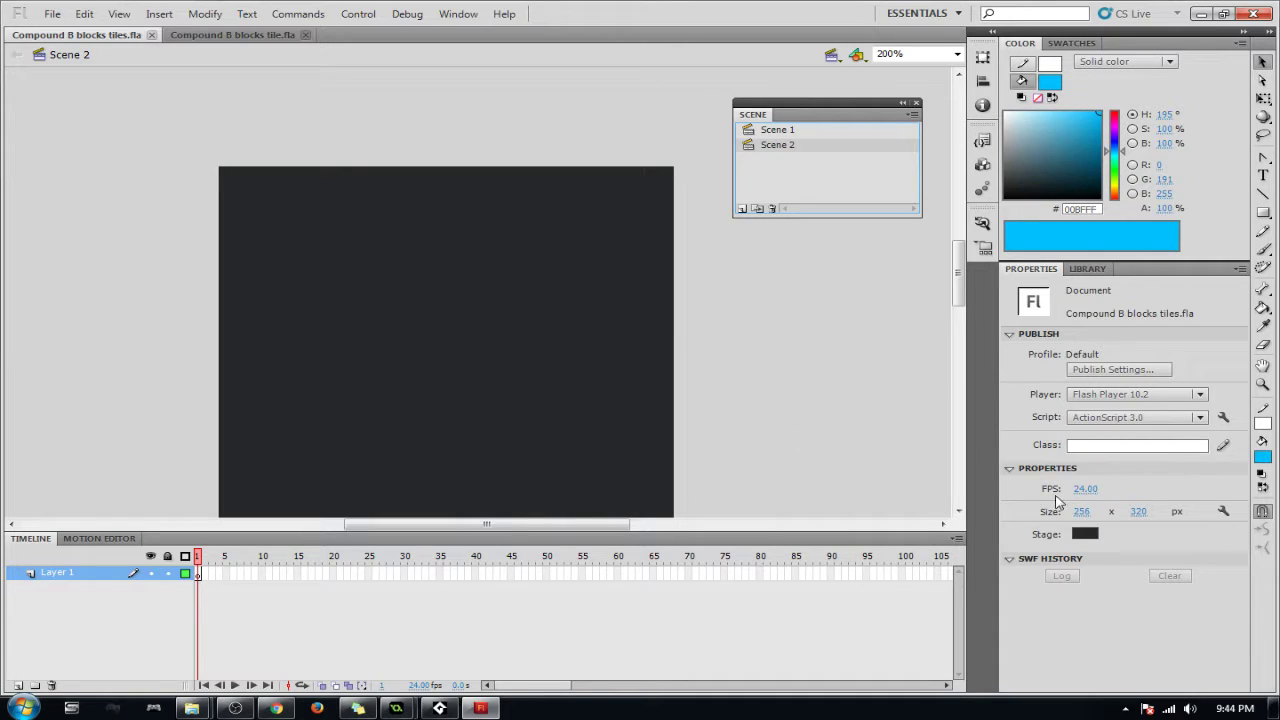
click(800, 130)
click(798, 146)
click(800, 131)
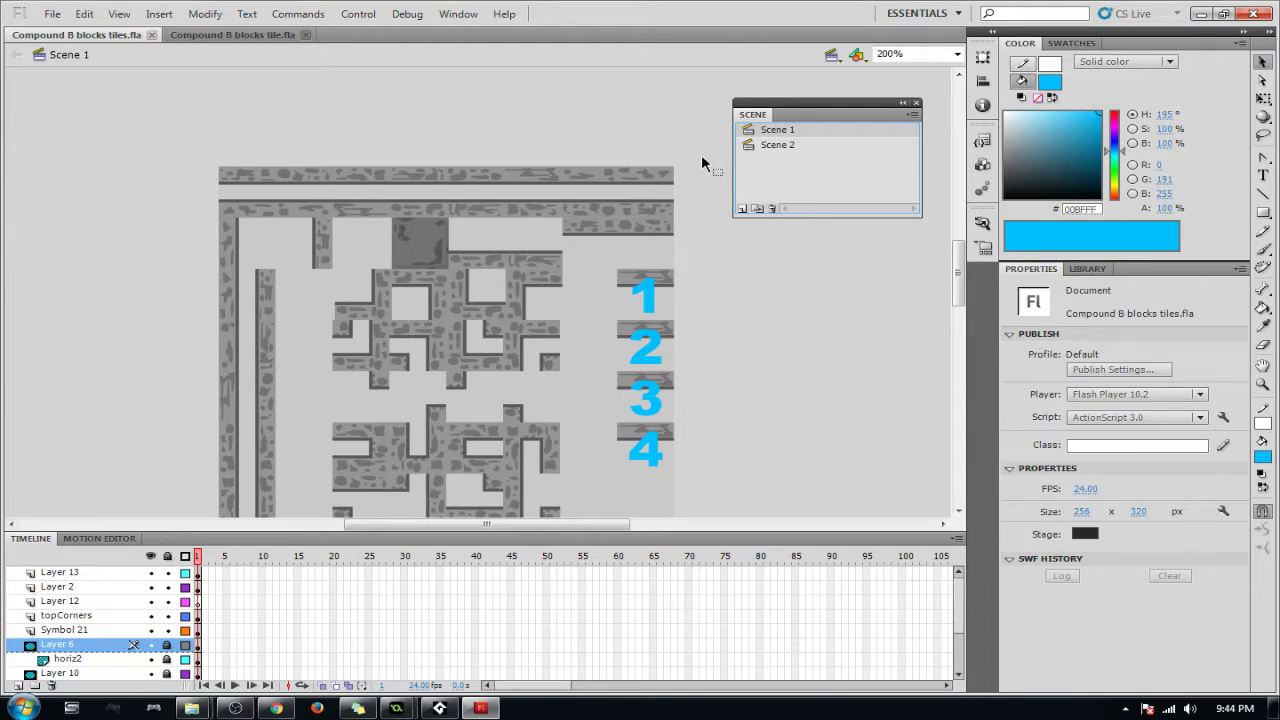
click(772, 146)
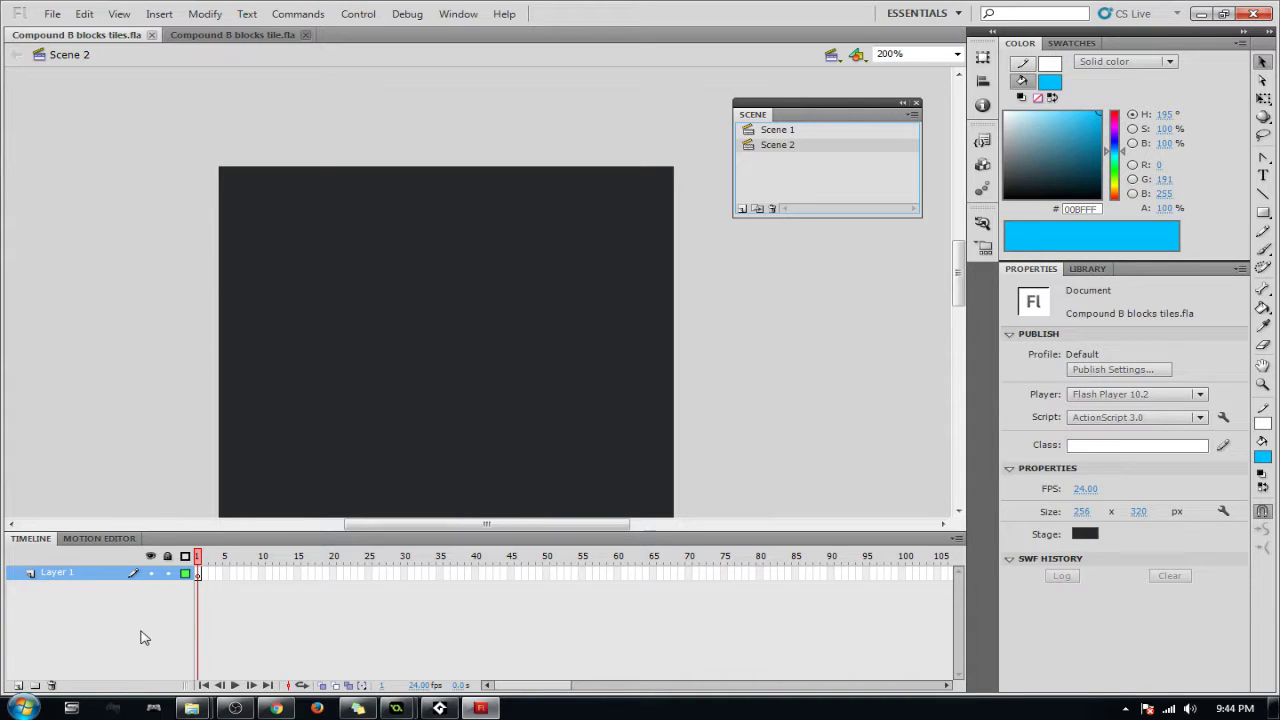
Step: Return to GameMaker Studio 2 and create a sprite named spr_forest_level_enemy
click(1201, 16)
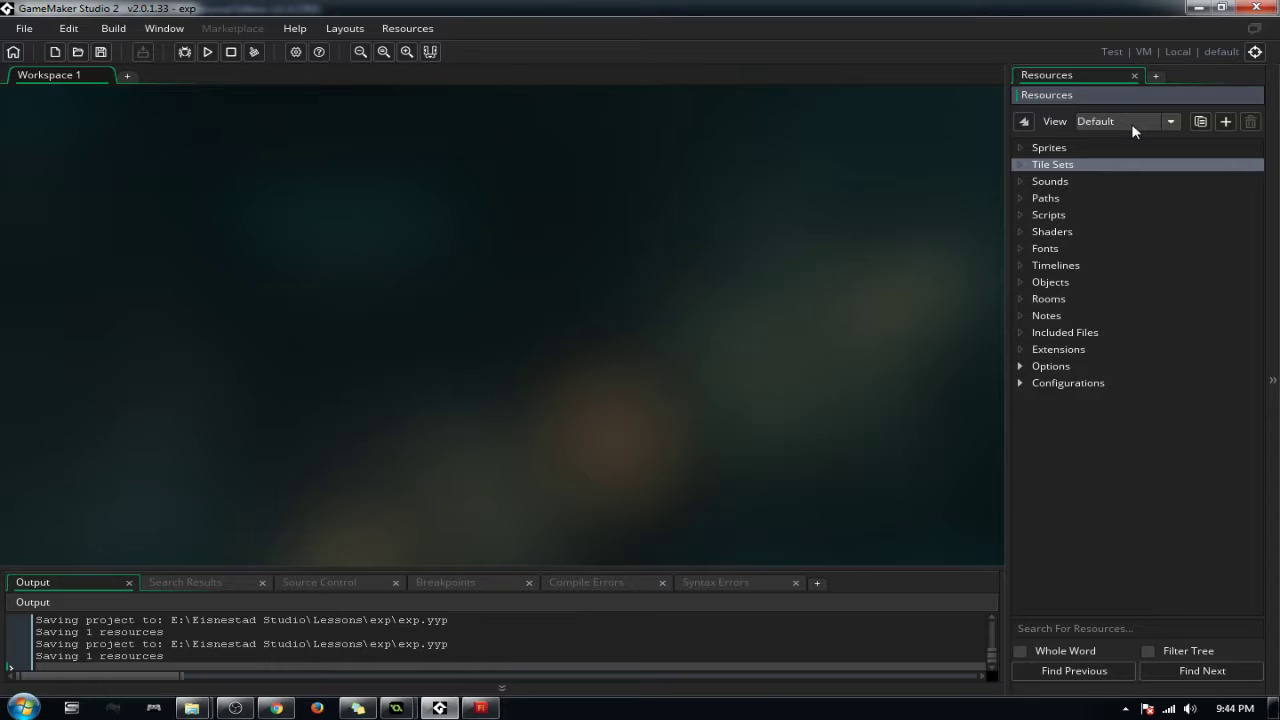
click(1026, 149)
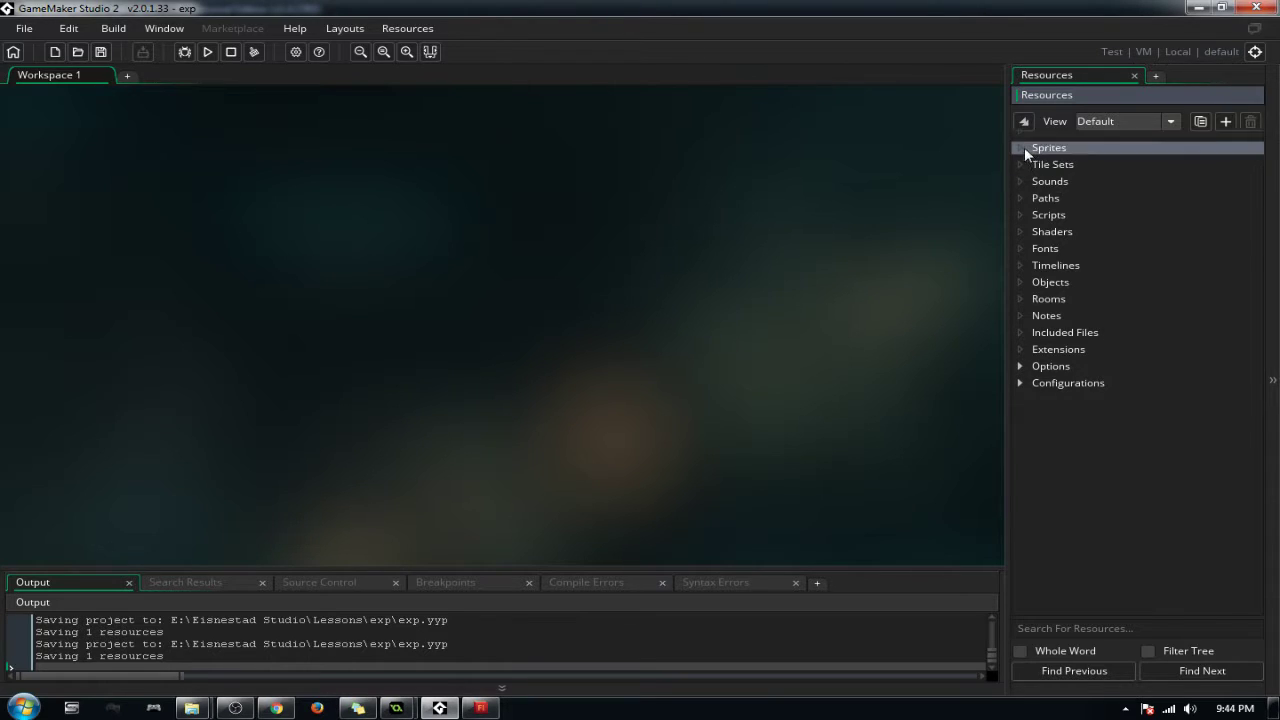
right_click(1024, 147)
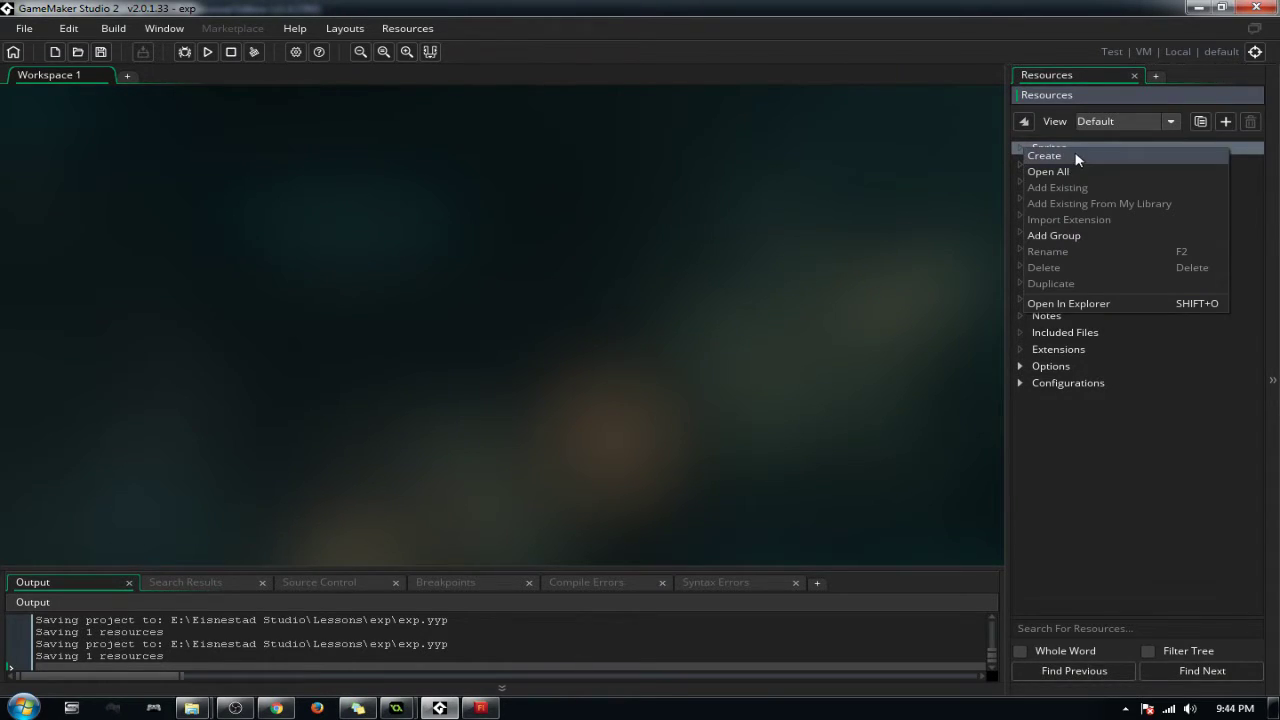
click(1064, 157)
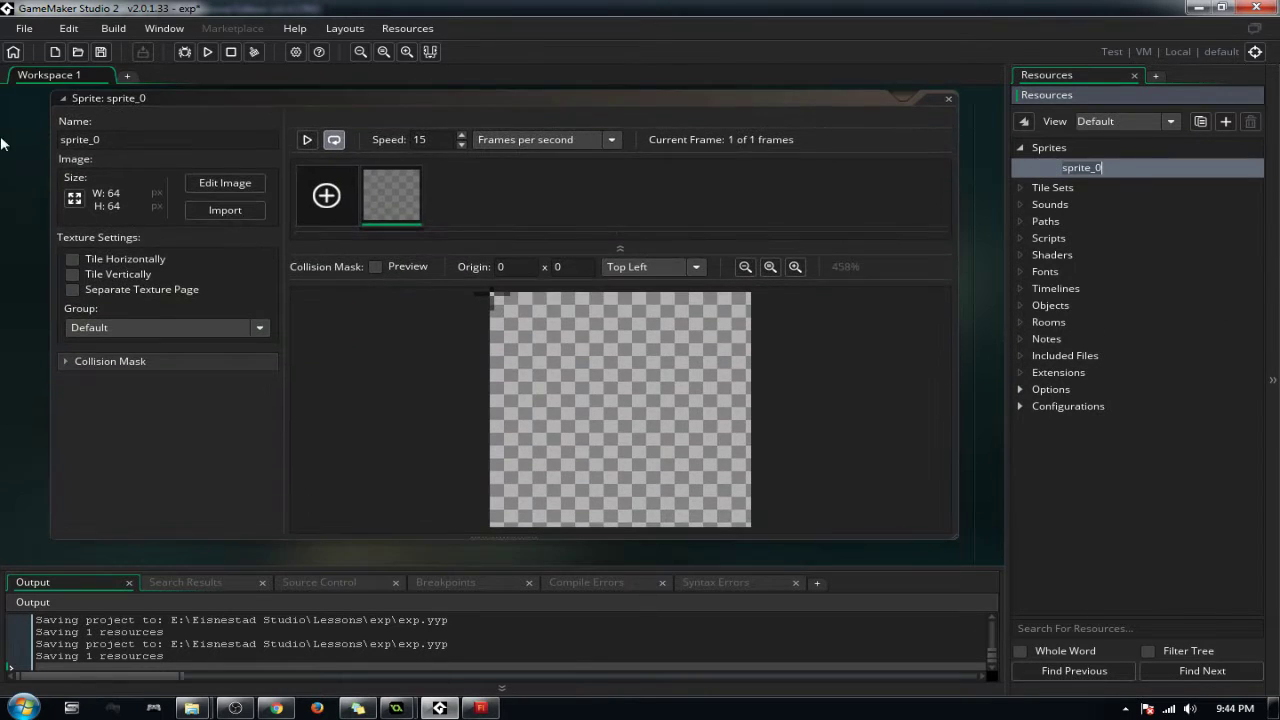
click(1105, 165)
text(spr_forest_level_enemy)
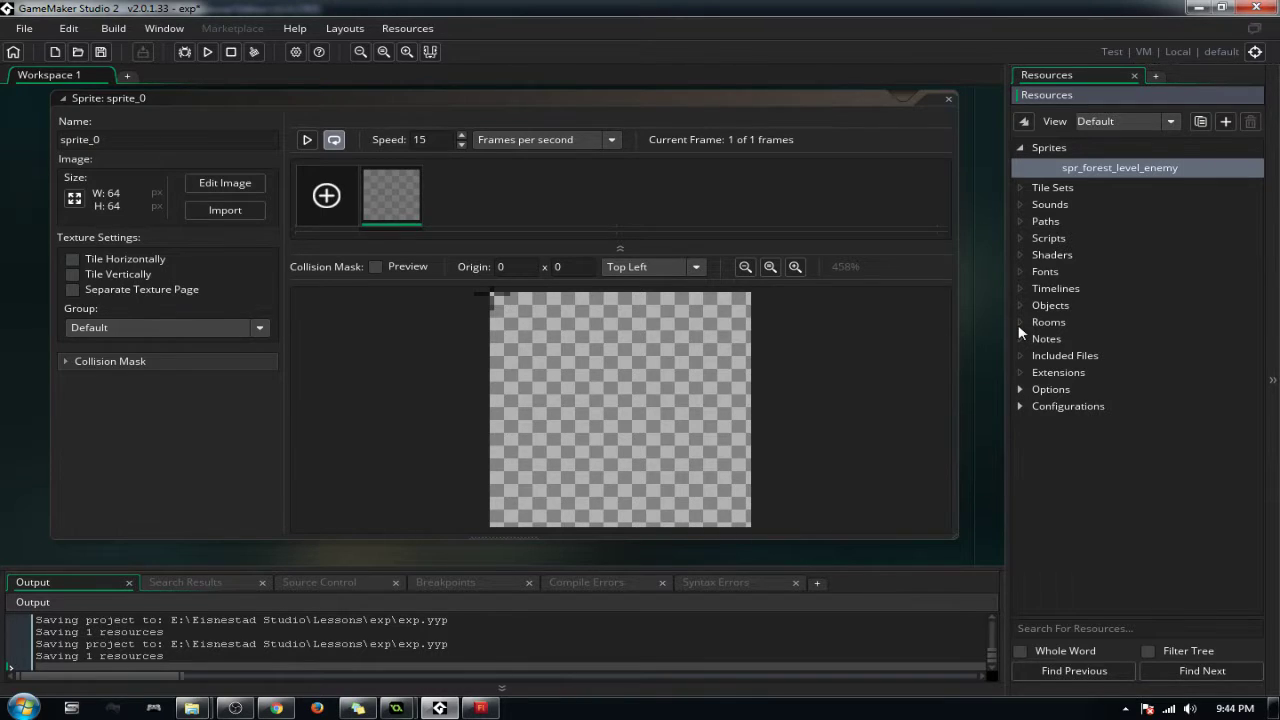
key(Return)
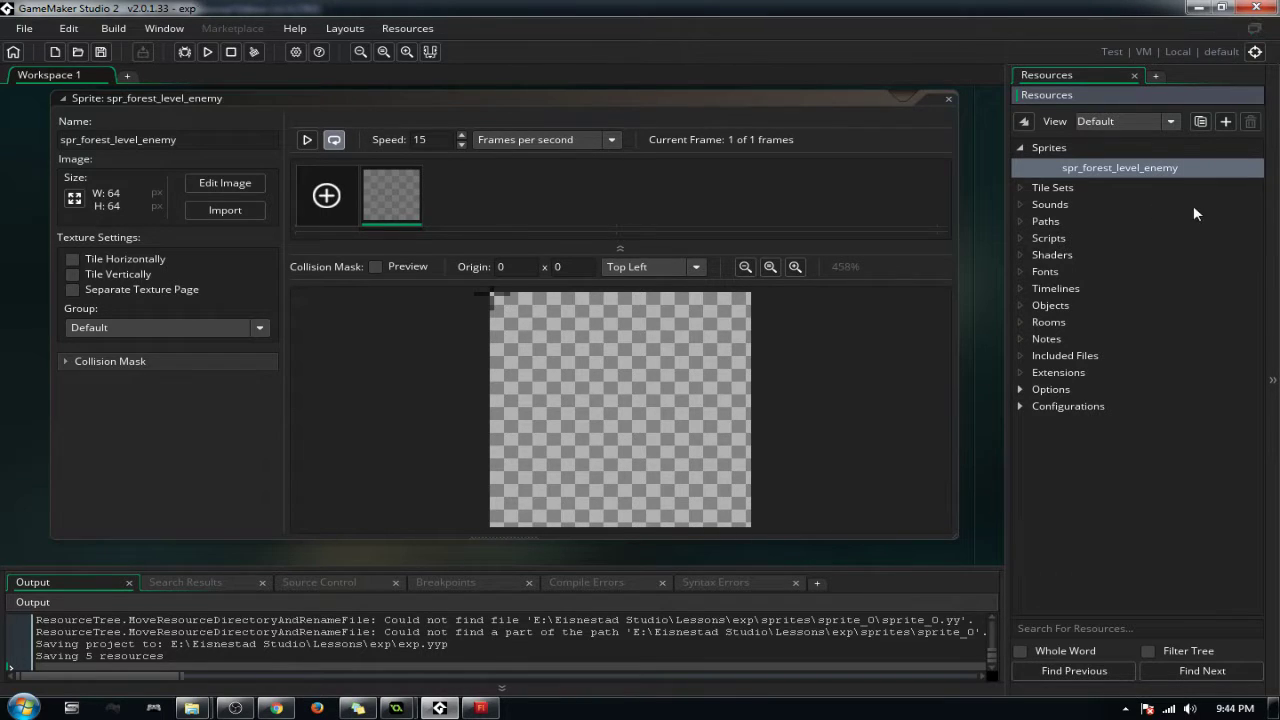
Step: Create a second sprite named spr_dungeon_level_enemy
click(1060, 151)
right_click(1062, 152)
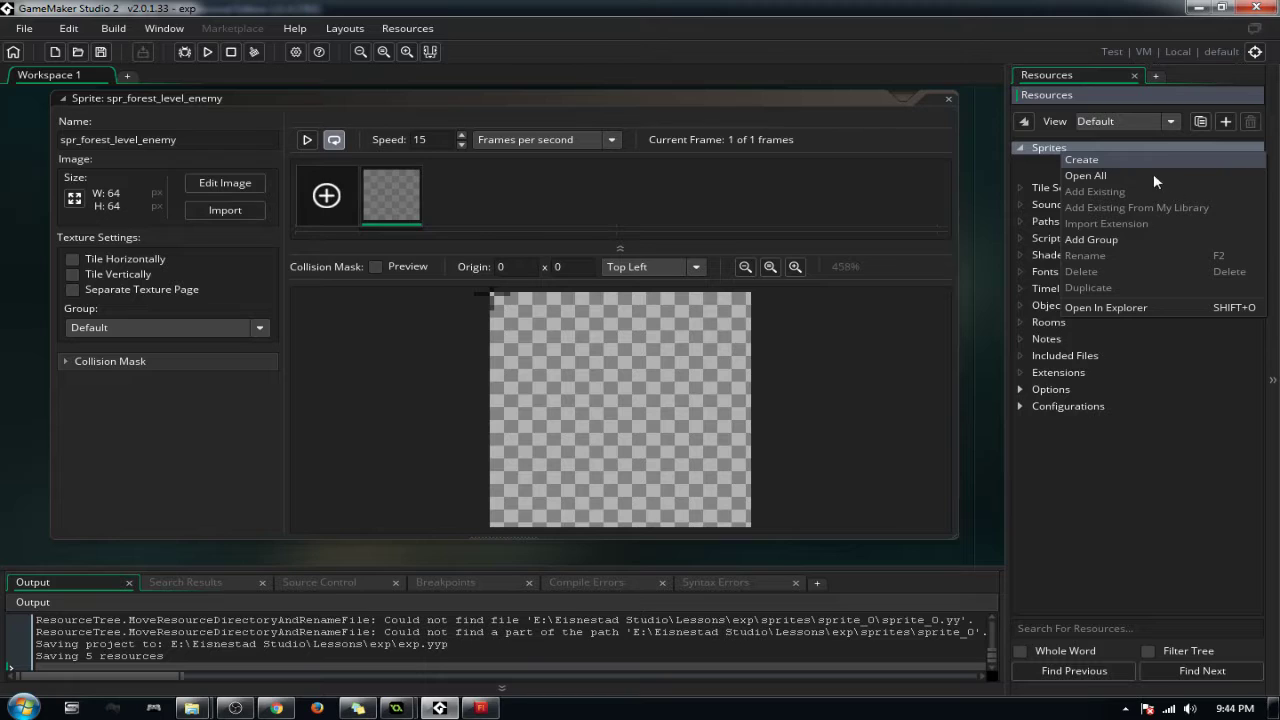
click(1133, 159)
text(spr_forest_level_enemy)
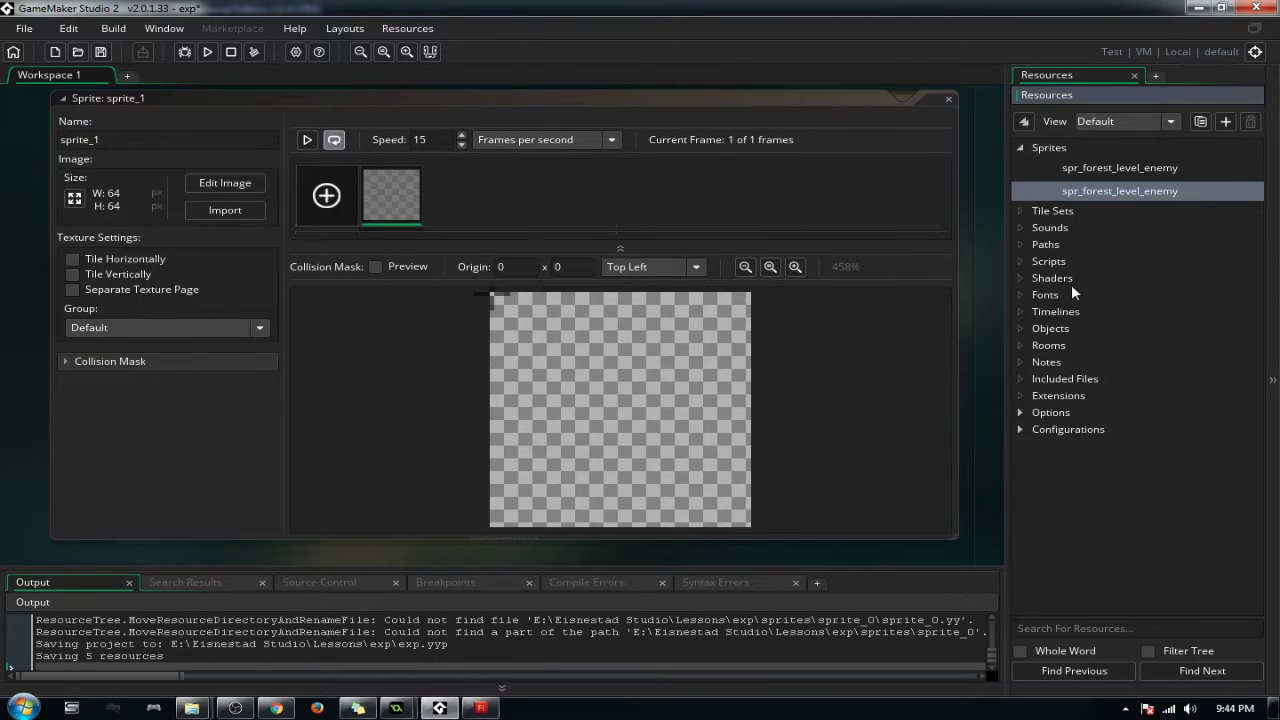
key(Left)
key(Left)
key(Left)
key(Left)
key(Left)
key(Left)
key(Left)
key(Left)
key(Left)
key(Left)
key(Left)
key(BackSpace)
key(BackSpace)
key(BackSpace)
key(BackSpace)
key(BackSpace)
key(BackSpace)
key(BackSpace)
text(dungeon)
key(Return)
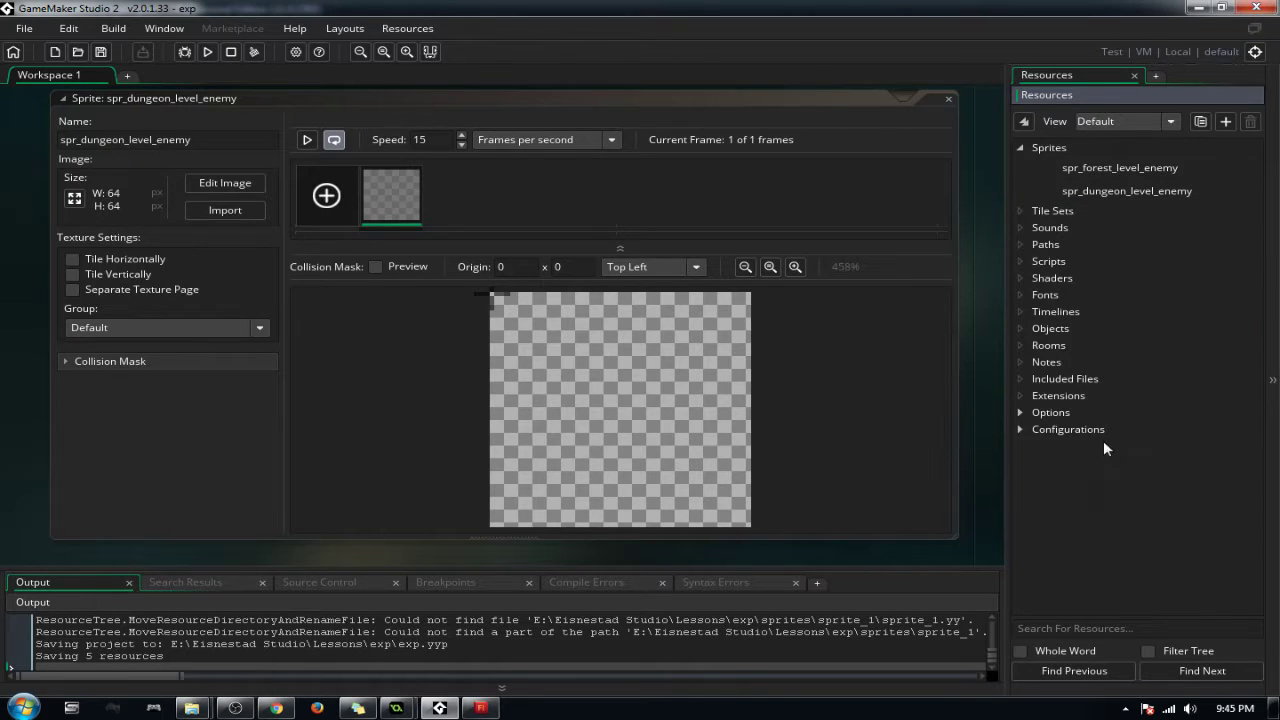
click(1135, 184)
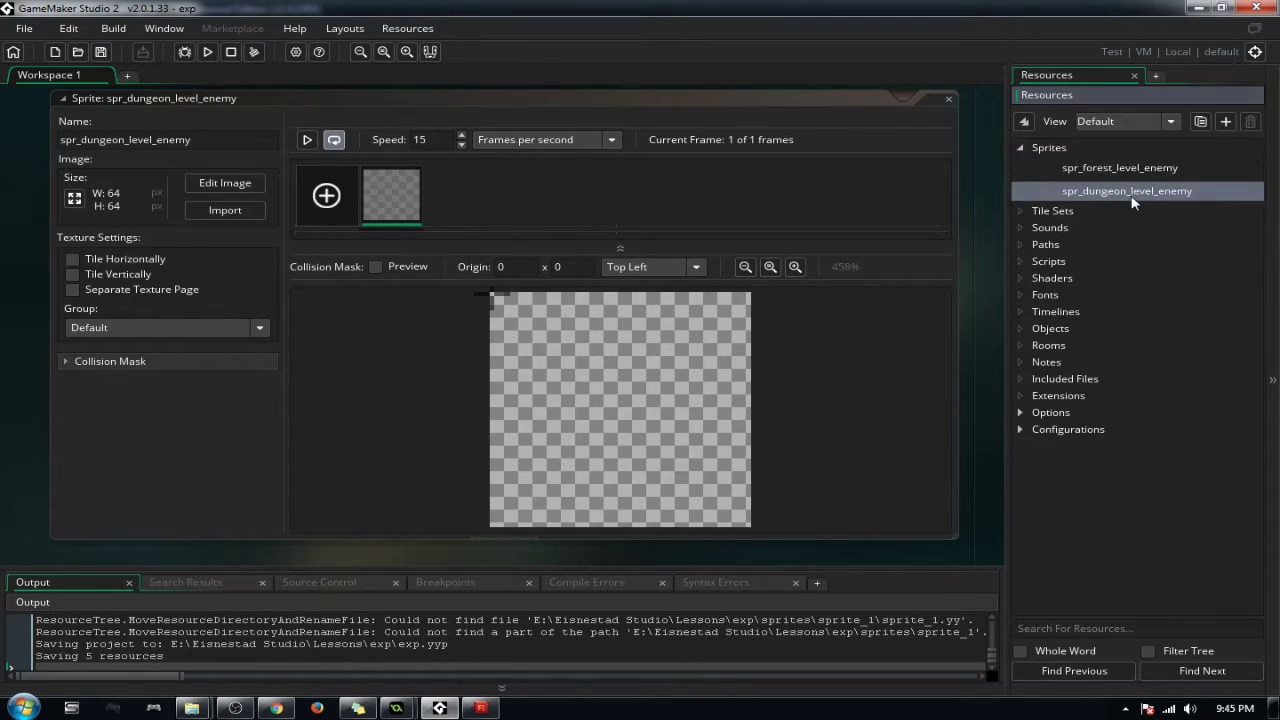
click(1106, 508)
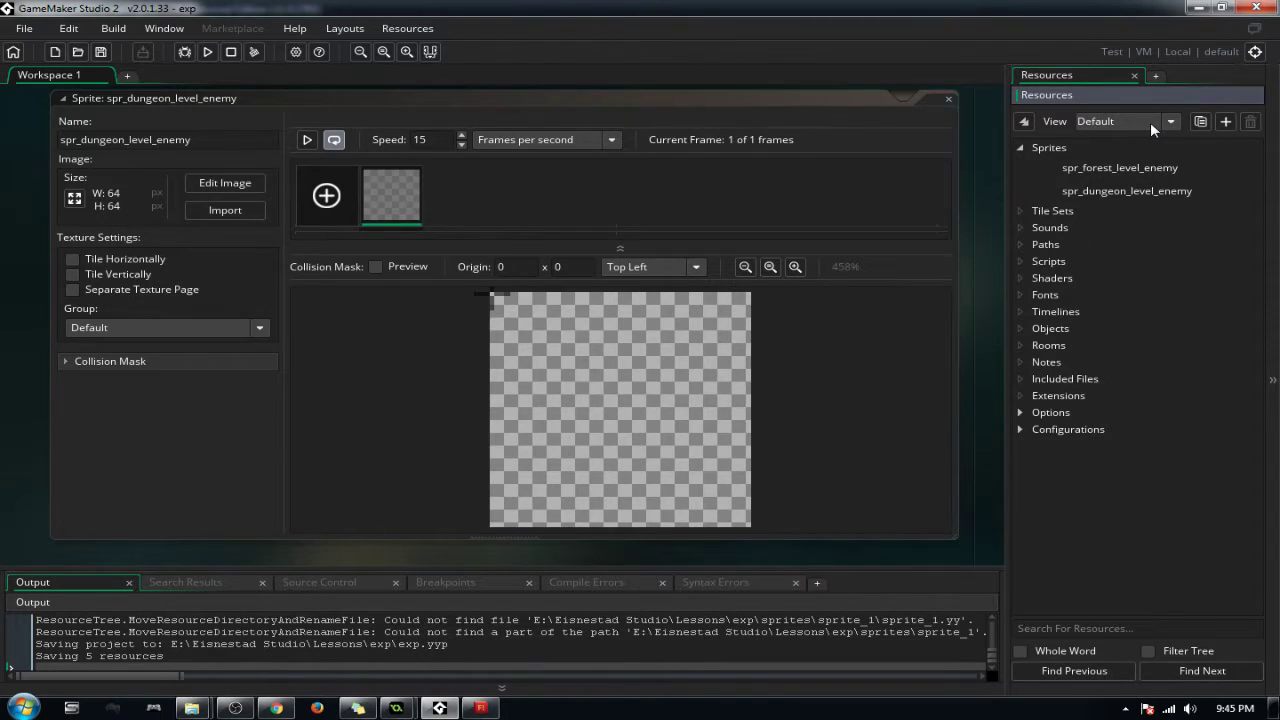
click(1050, 262)
click(1052, 246)
click(1067, 228)
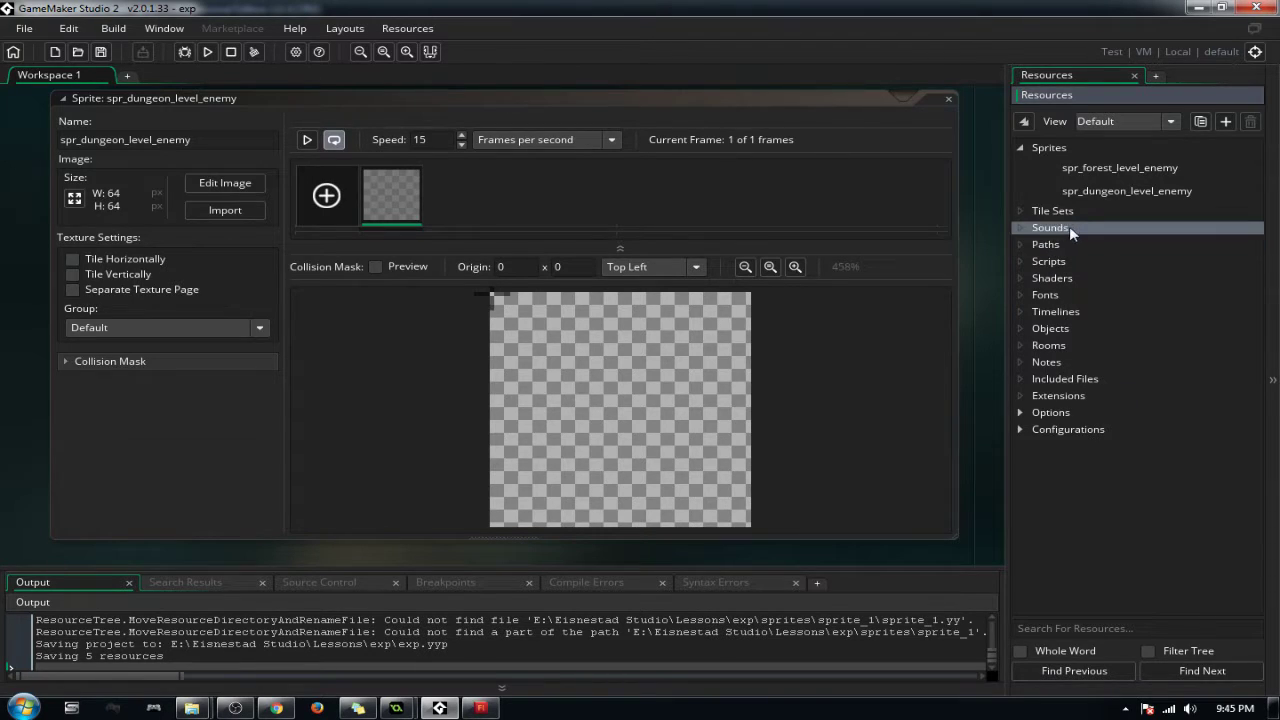
click(1086, 150)
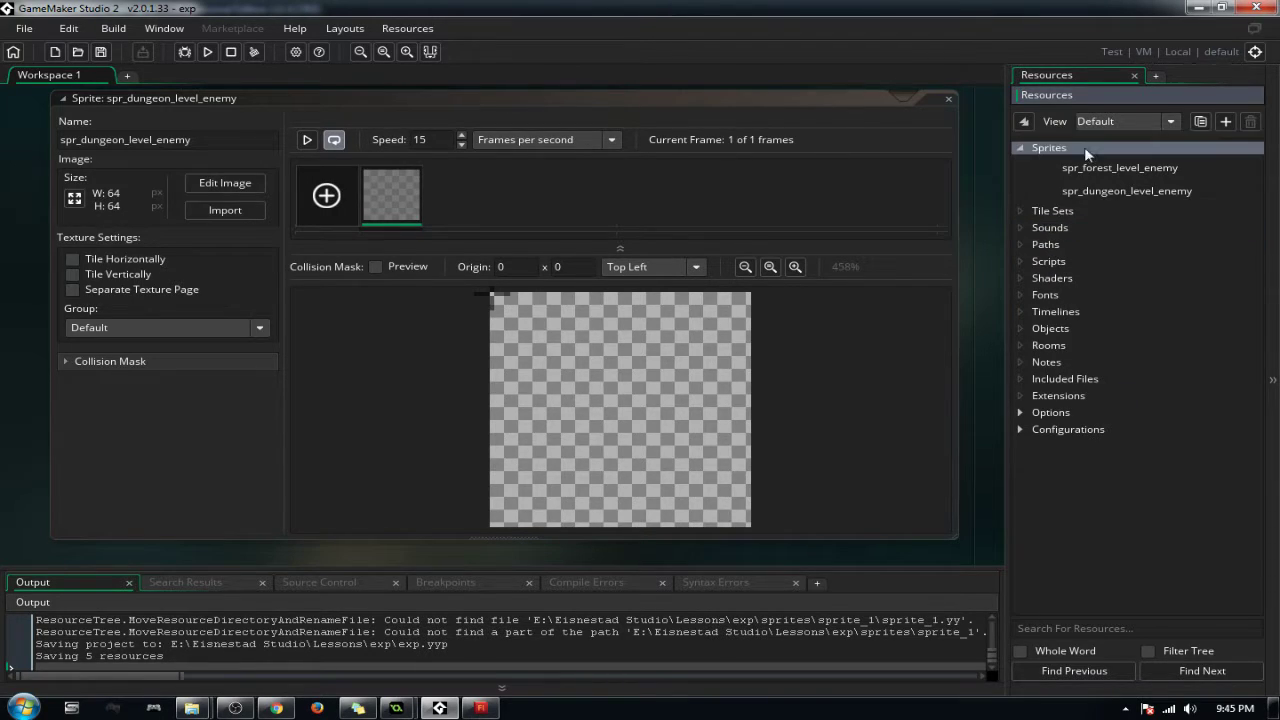
click(1061, 359)
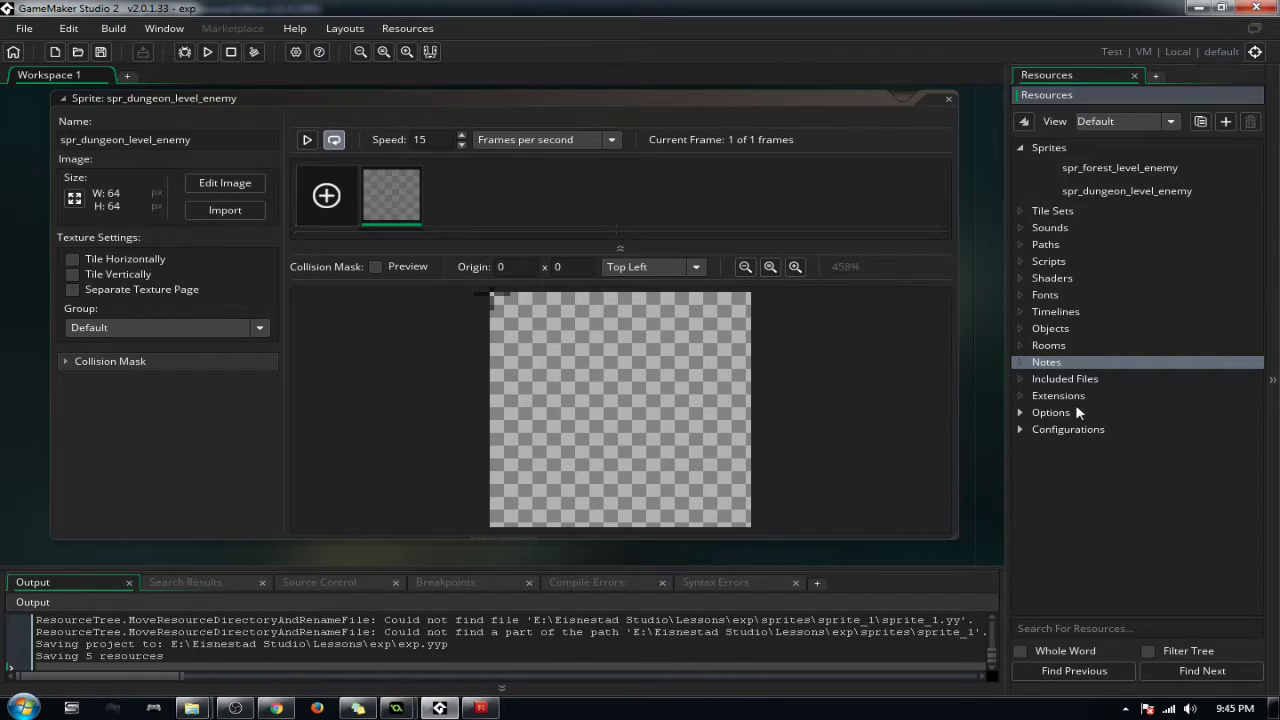
Step: Compare the resource search field with the one in the older GameMaker Studio 1.4, ending back in GameMaker Studio 2
click(1130, 628)
mouse_move(388, 708)
click(503, 610)
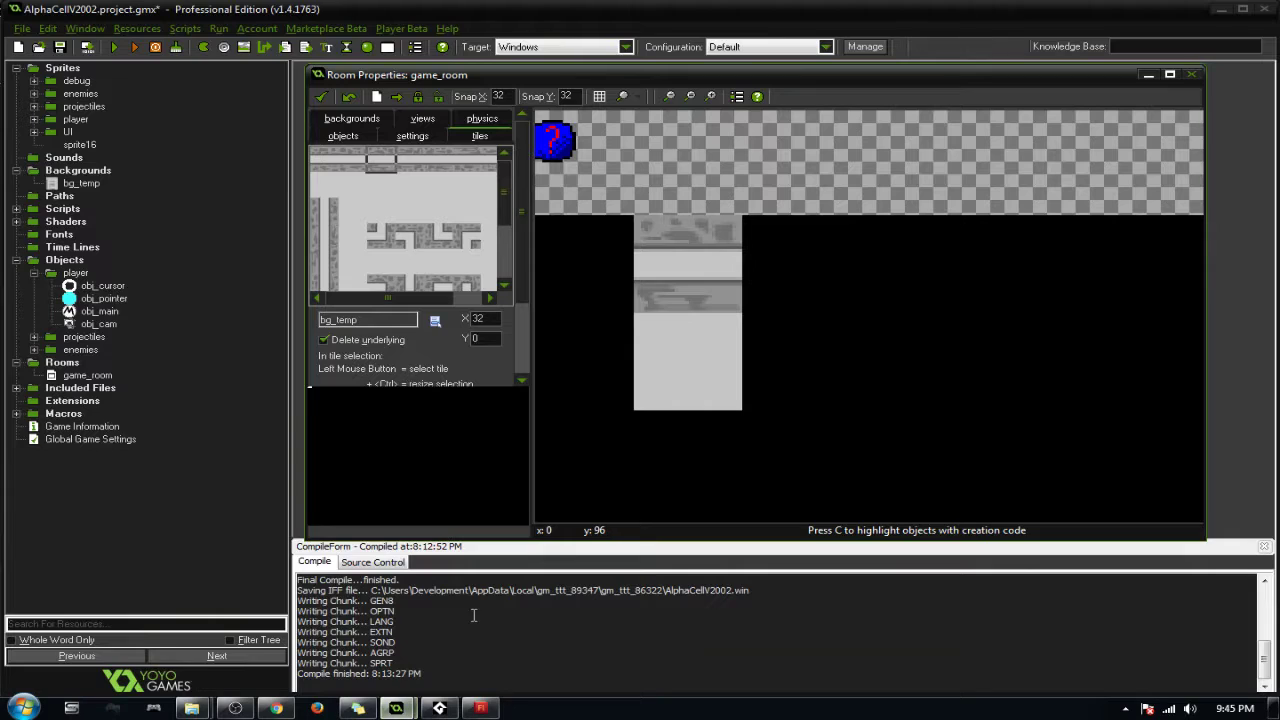
click(122, 623)
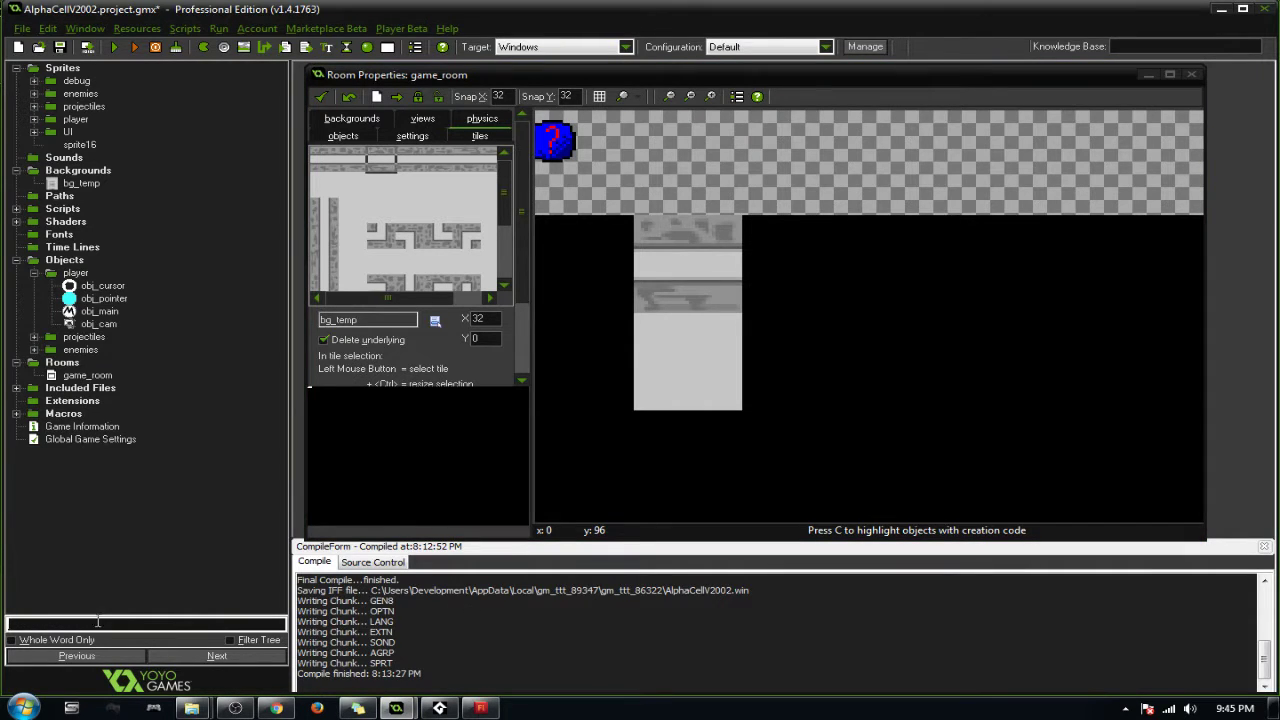
click(1222, 10)
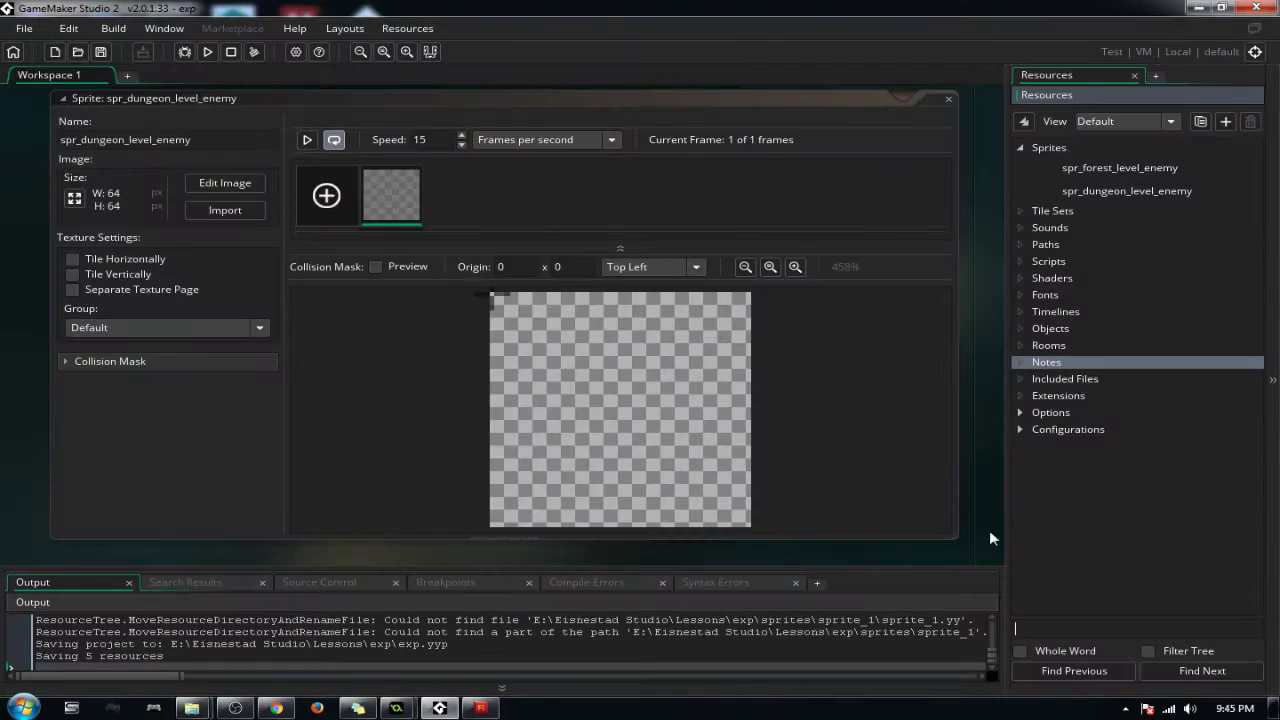
click(1068, 632)
Step: Add a new resource view and name it "forest level"
click(1150, 123)
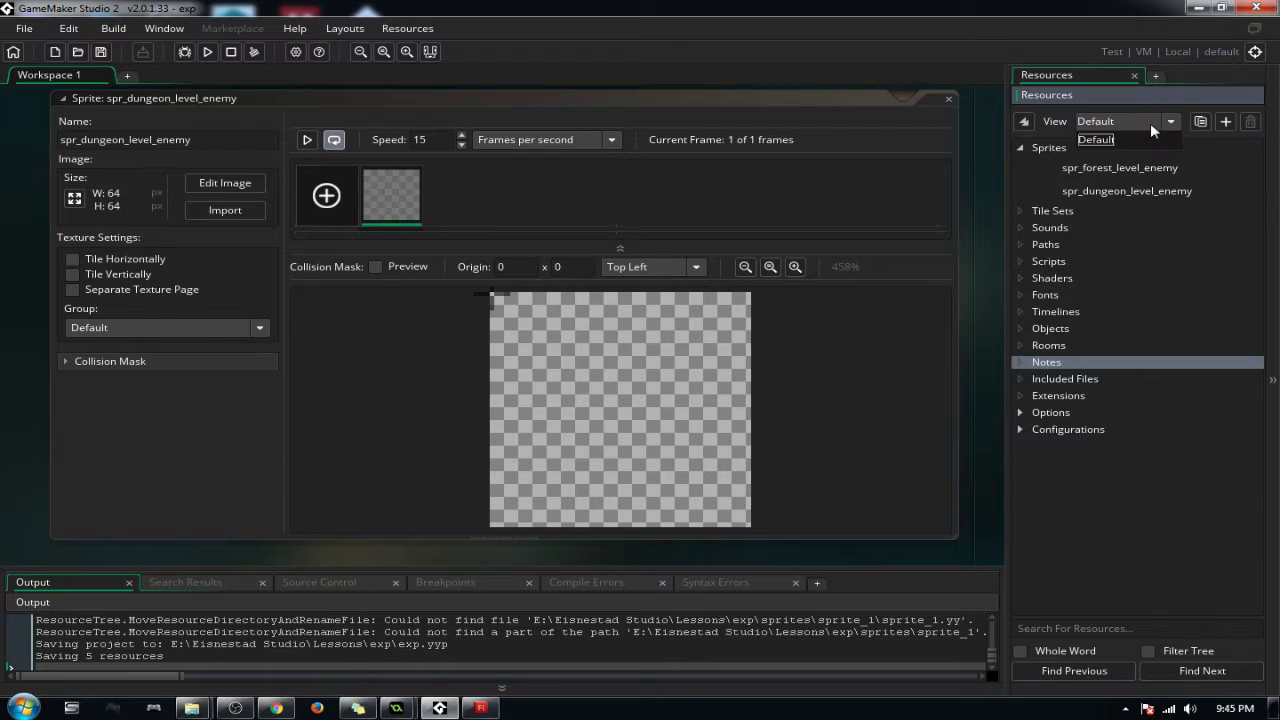
click(1201, 122)
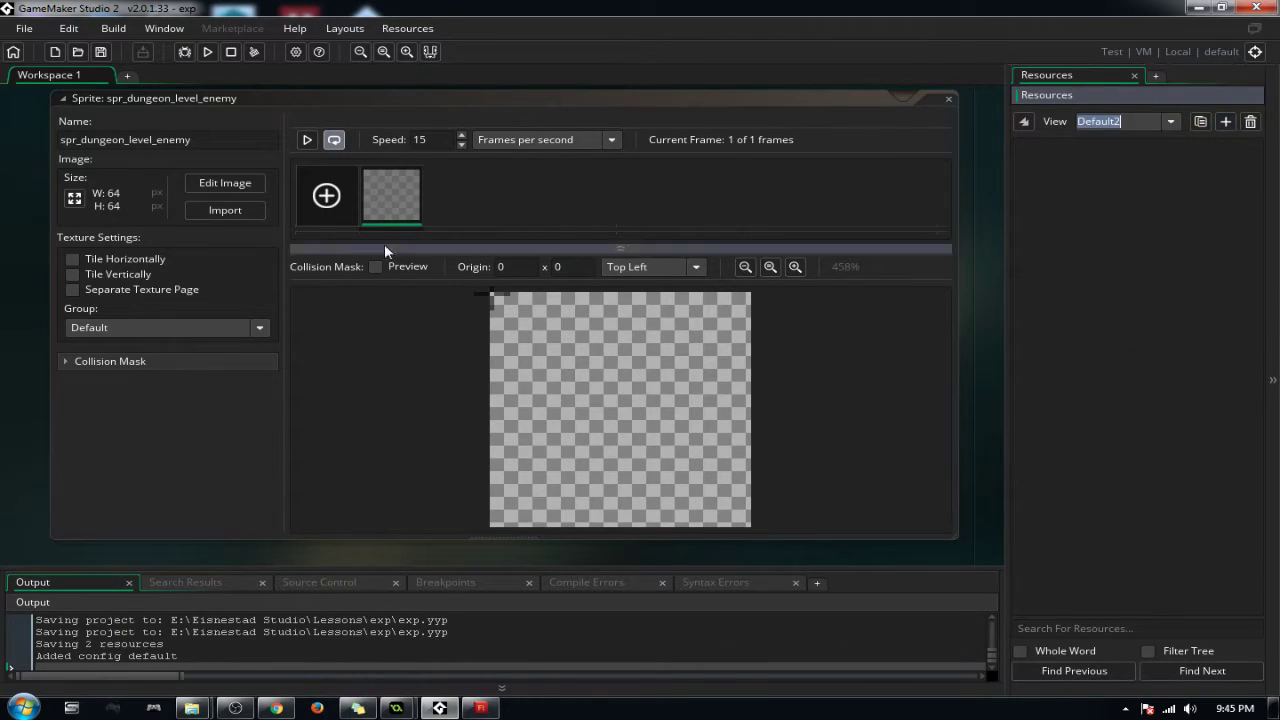
text(forest level)
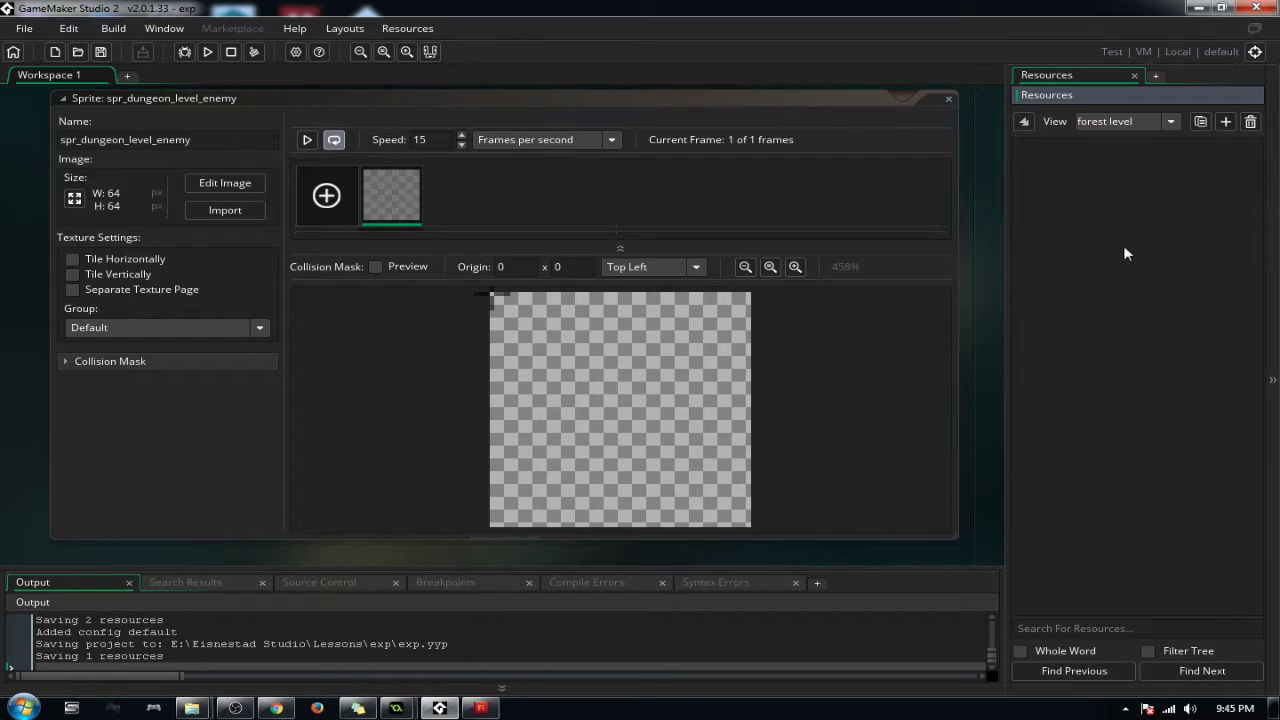
Step: Look at the forest level view's resource options, switch to the Default view and return to the forest level view
click(1169, 122)
click(1169, 122)
right_click(1097, 172)
mouse_move(910, 183)
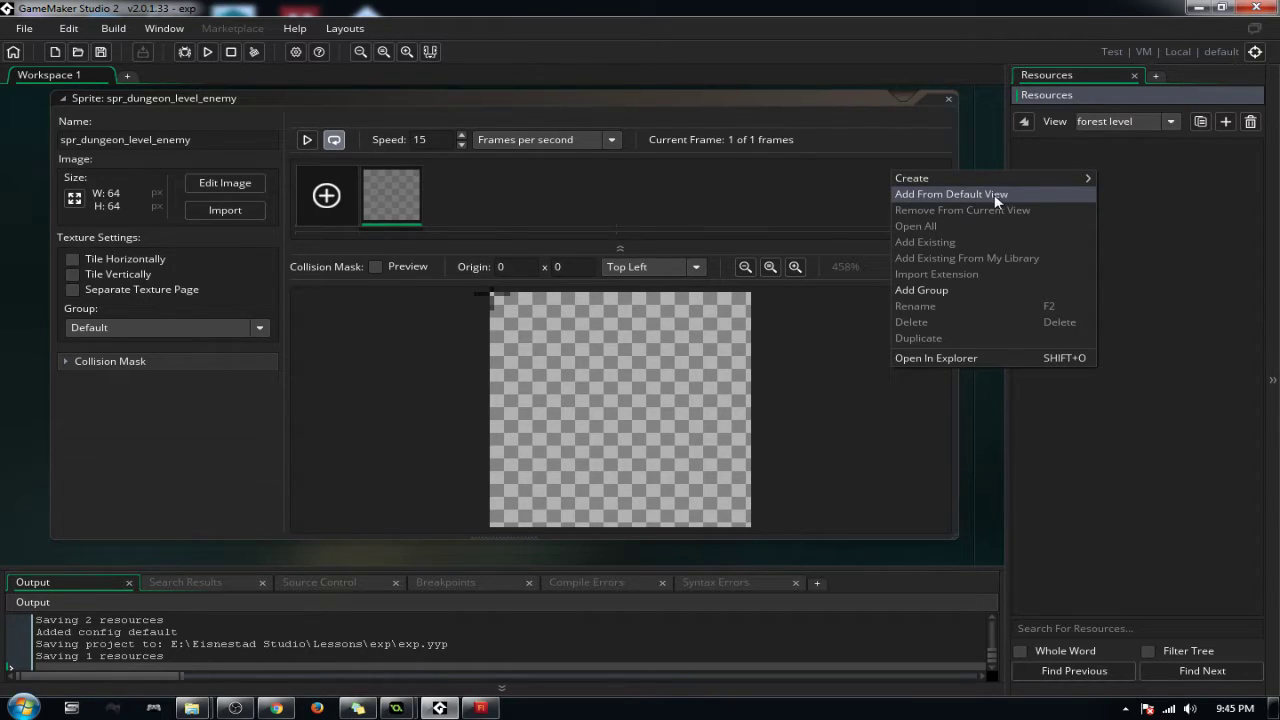
click(1155, 121)
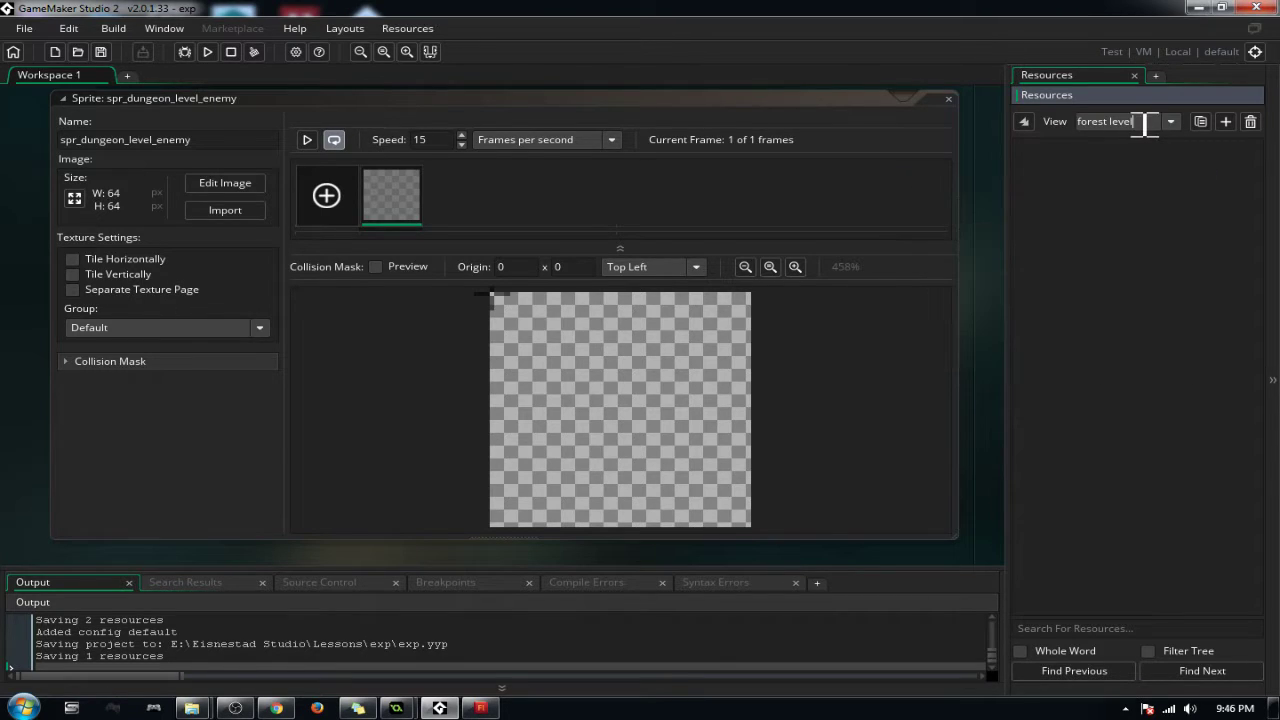
click(1167, 122)
click(1133, 140)
click(1171, 124)
click(1108, 152)
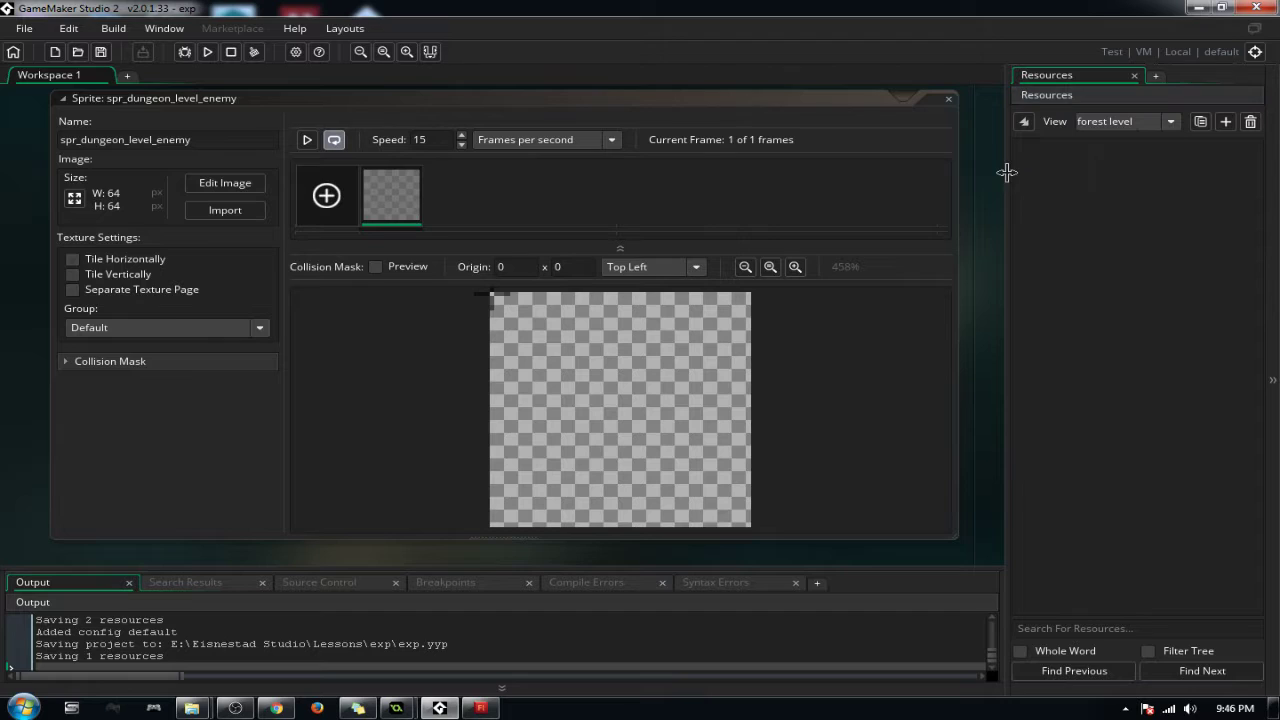
Step: Add the spr_forest_level_enemy sprite from the default view to the forest level view
right_click(1043, 170)
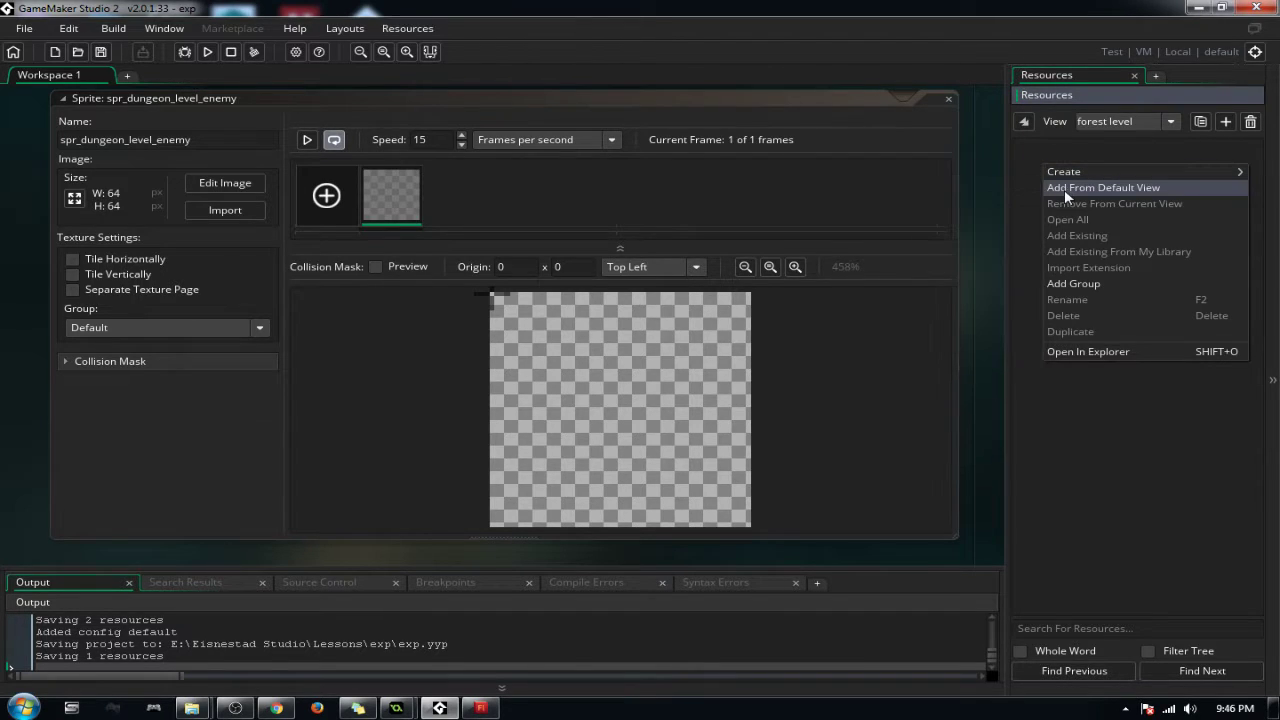
click(1064, 189)
click(742, 197)
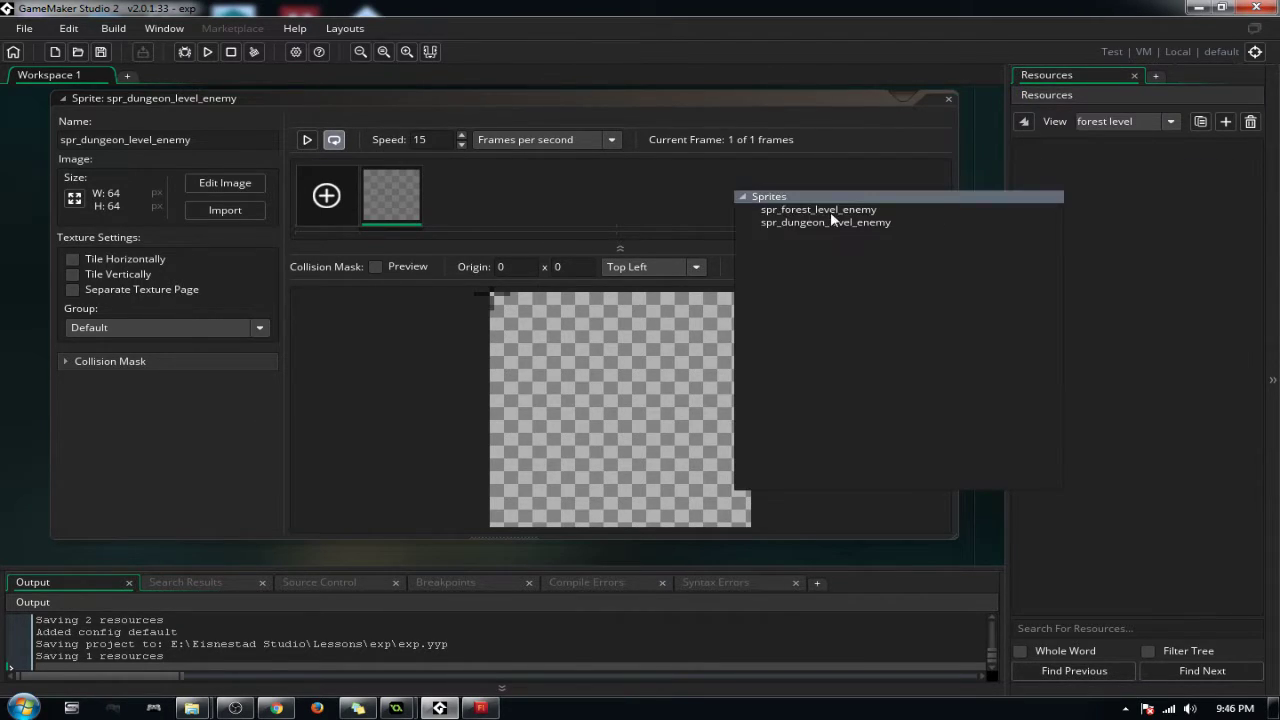
double_click(827, 213)
click(1152, 143)
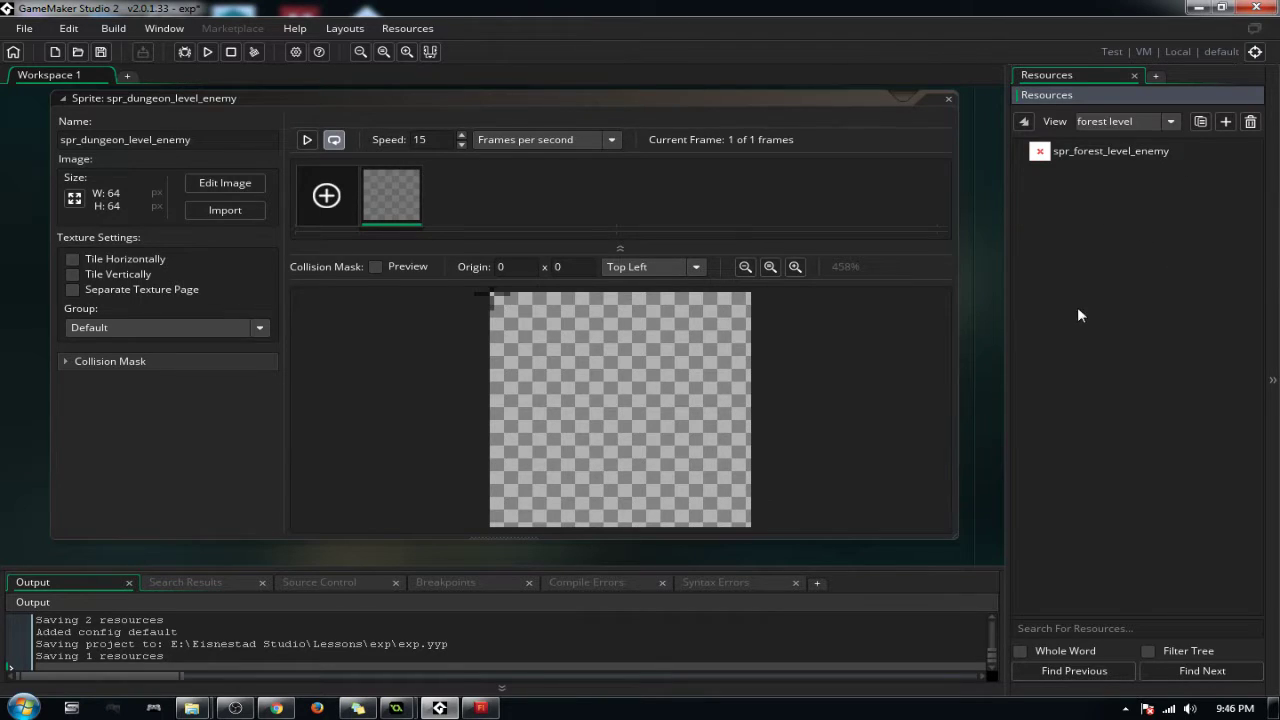
click(1078, 145)
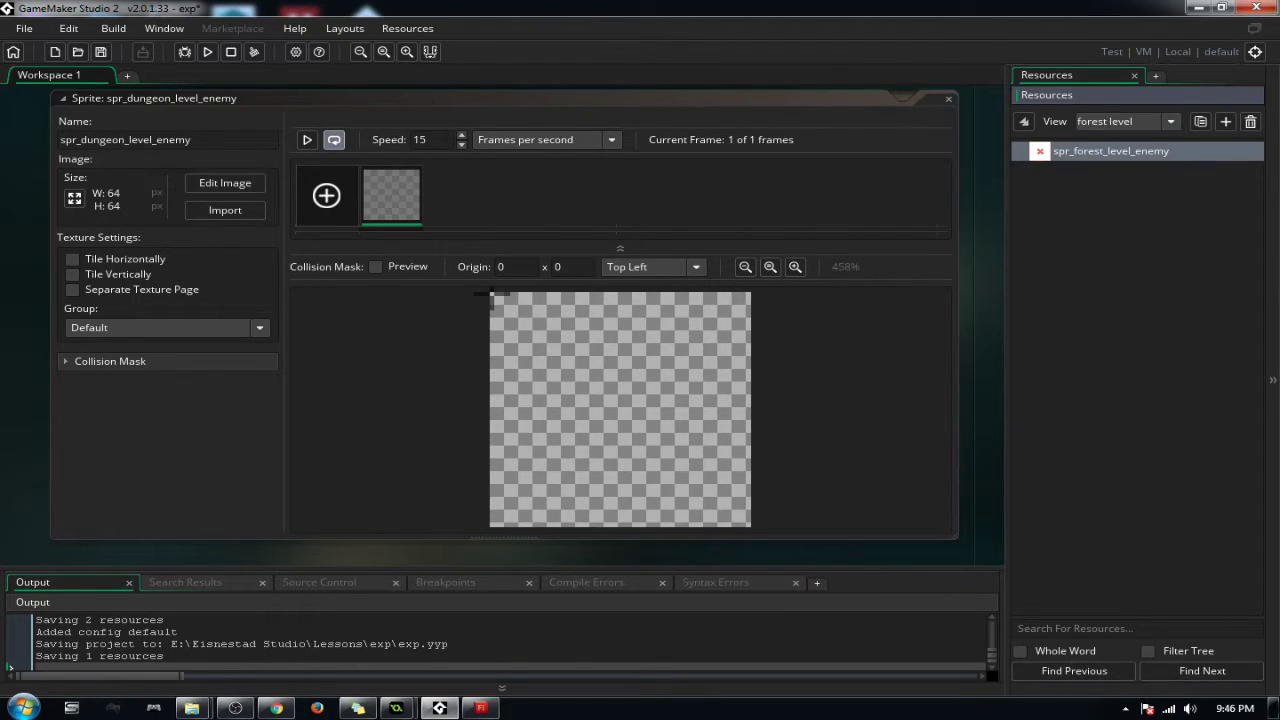
right_click(1113, 235)
click(1086, 505)
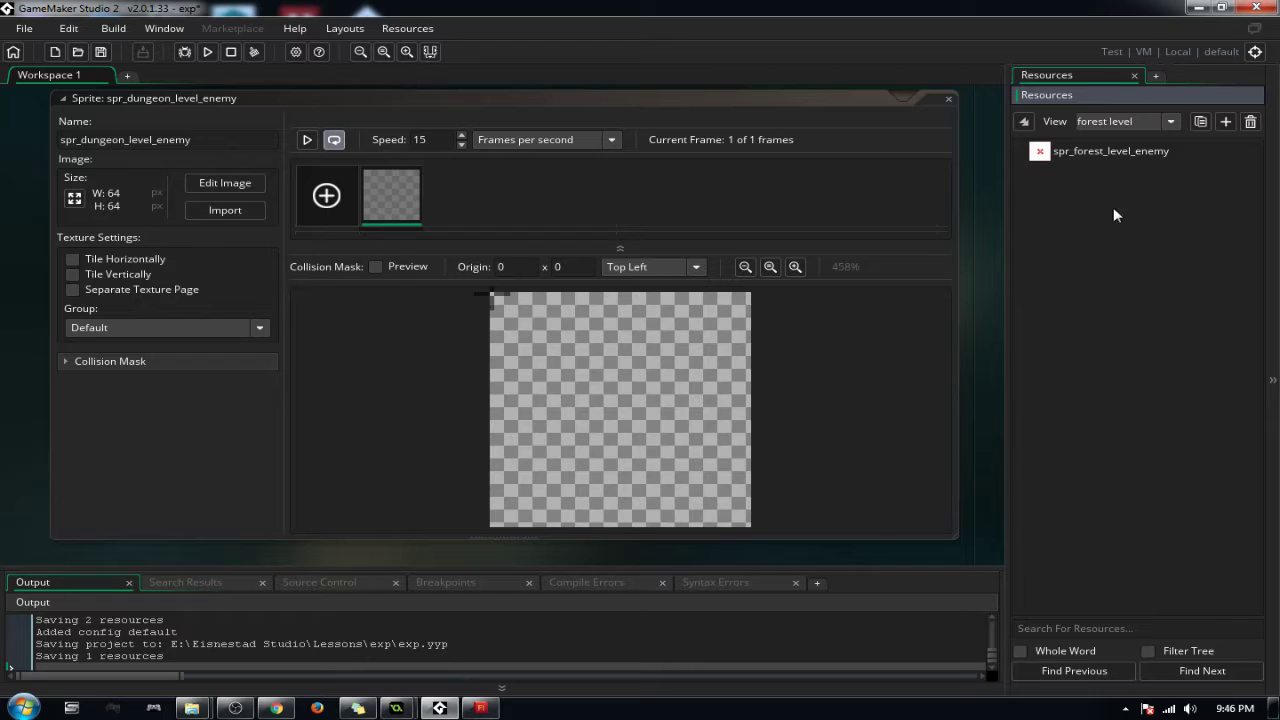
Step: Add a new resource view named "dugenone level" and put the spr_dungeon_level_enemy sprite in it
click(1228, 122)
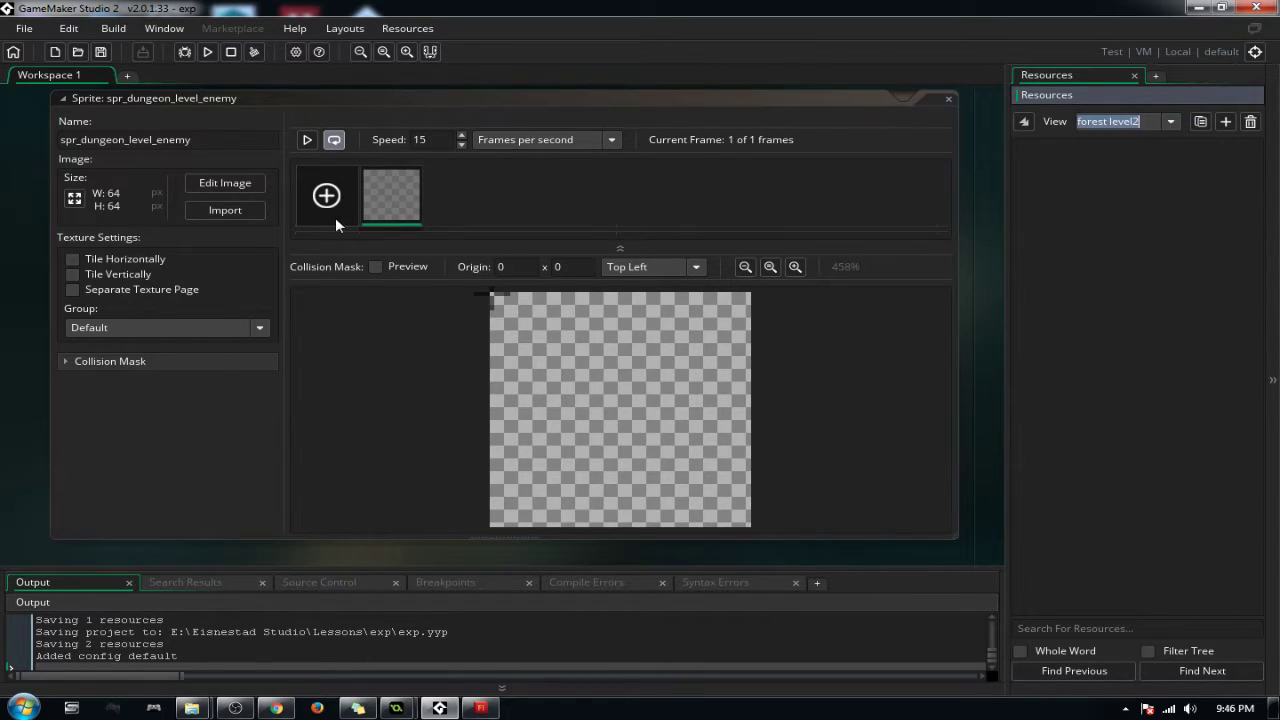
text(dugenone level)
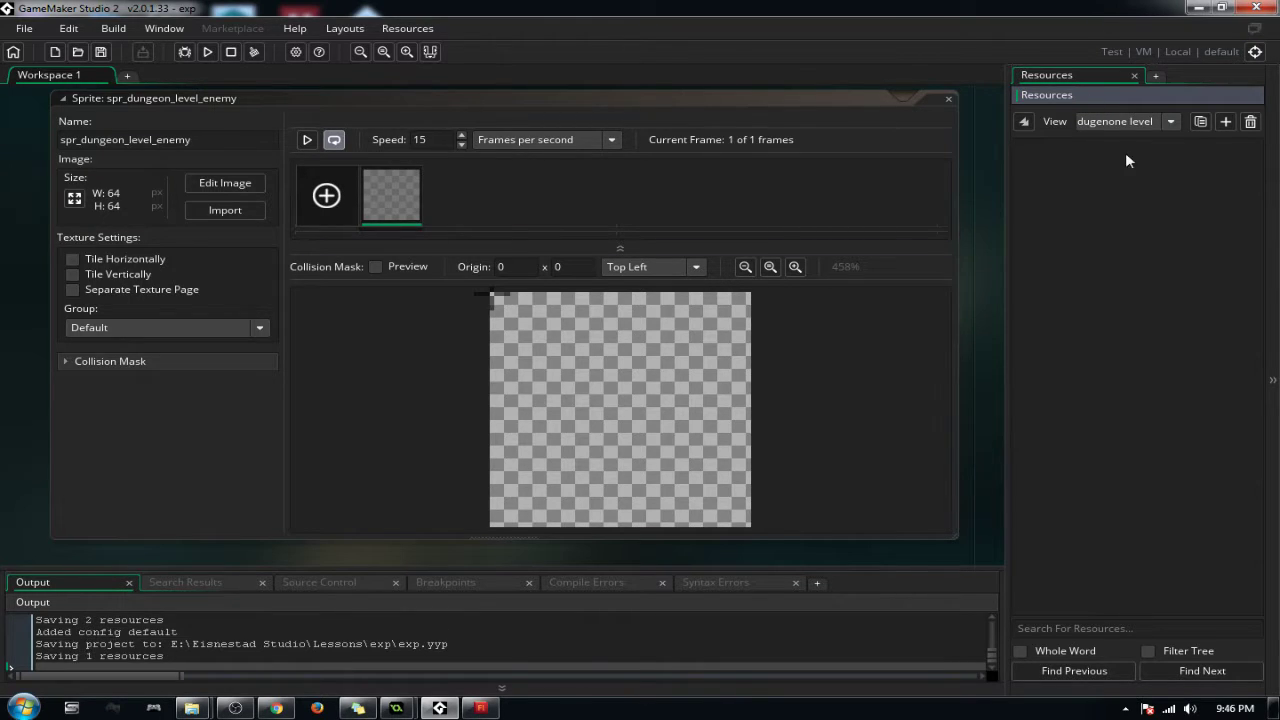
right_click(1112, 160)
click(990, 184)
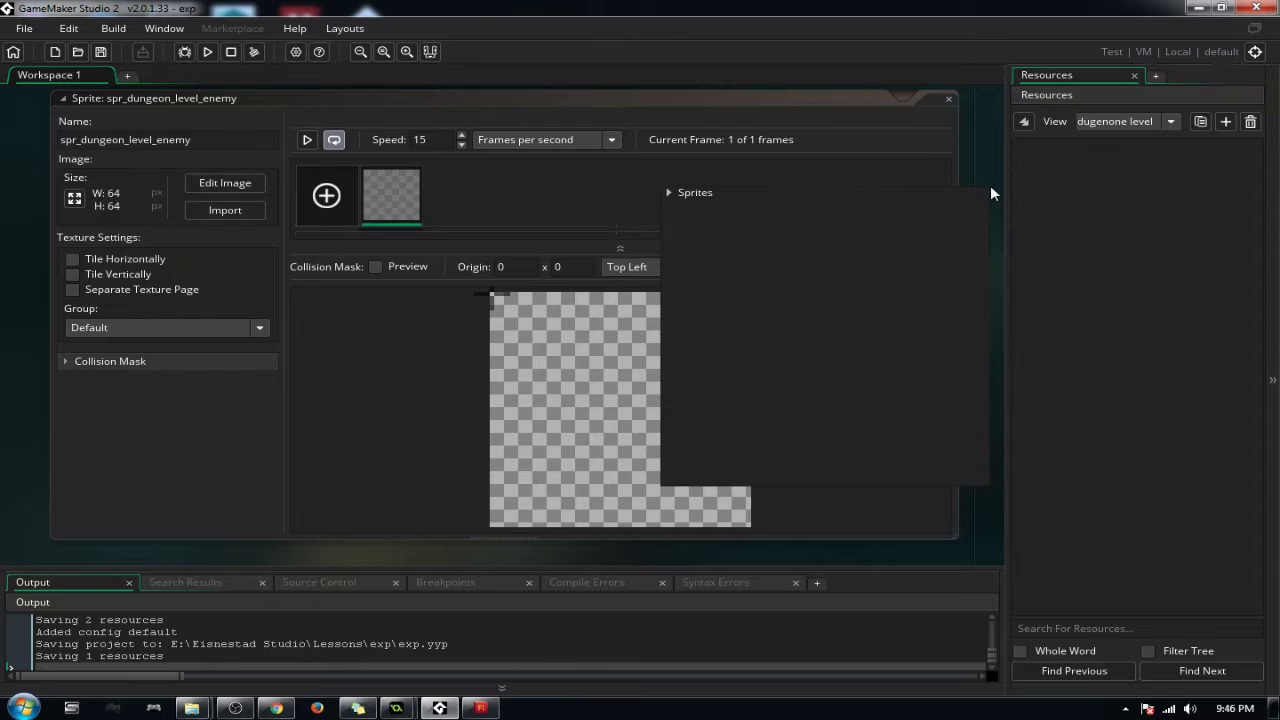
click(669, 193)
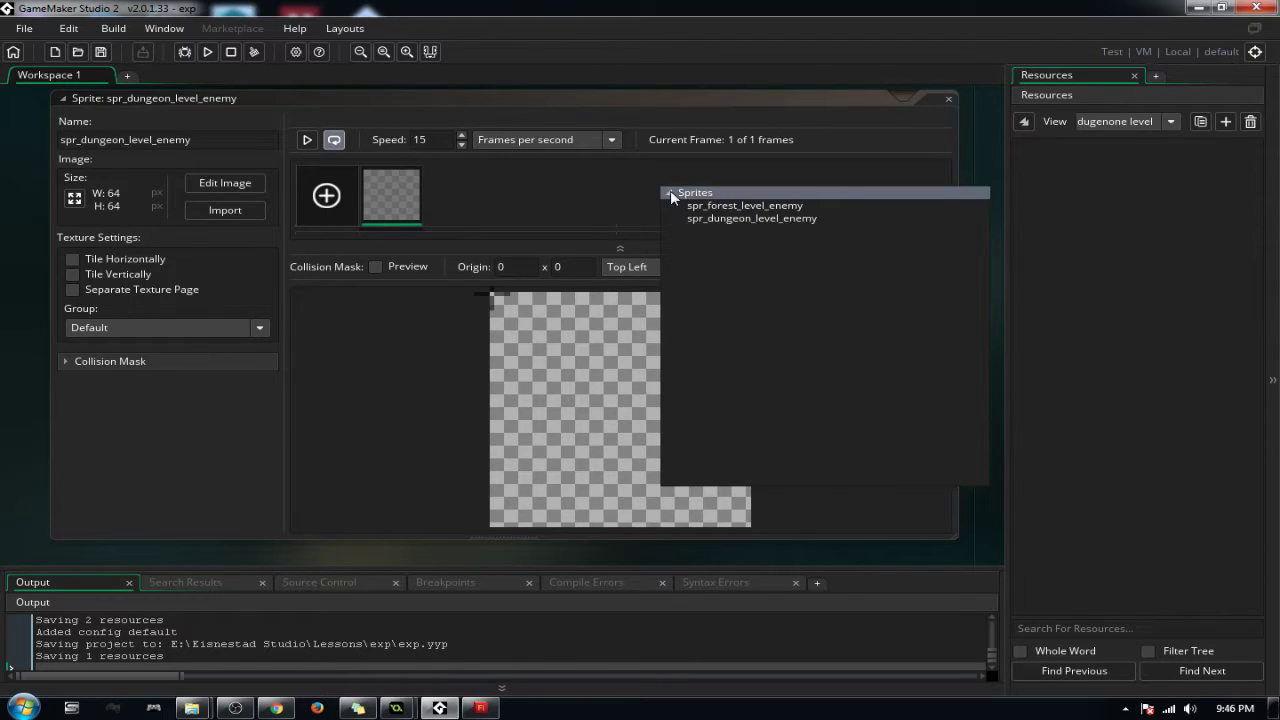
double_click(720, 218)
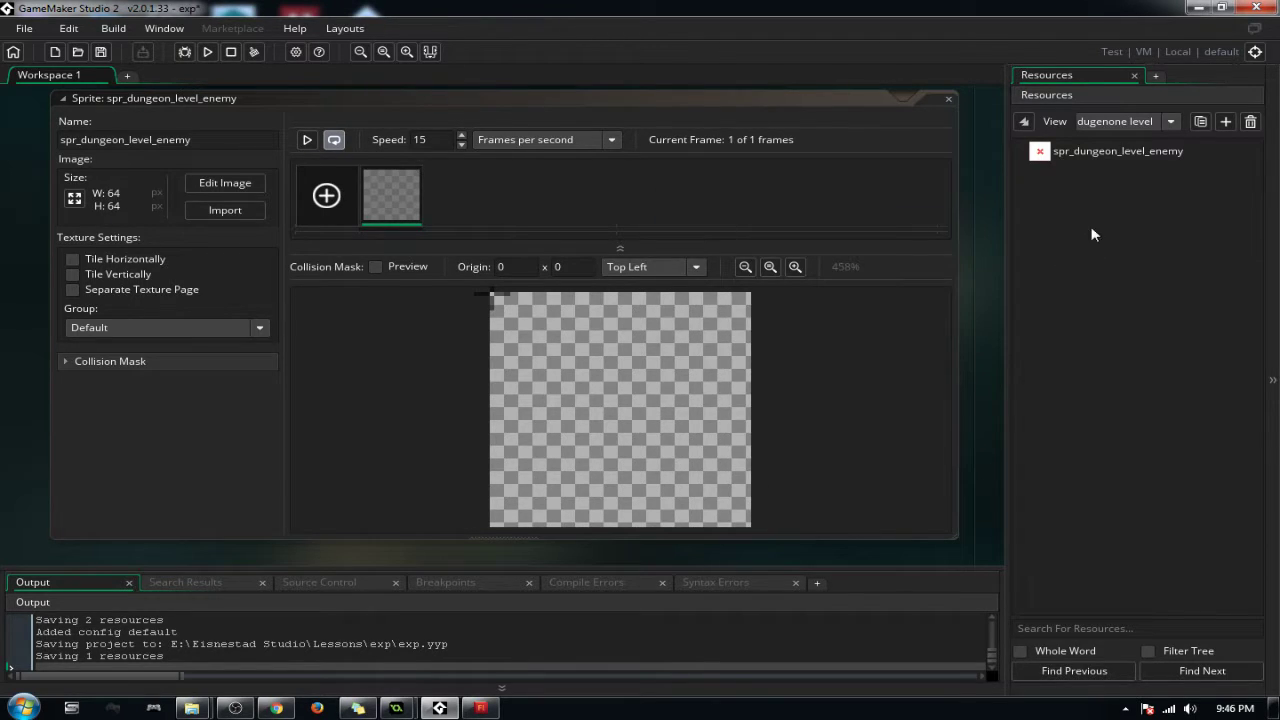
Step: Switch to the forest level view and check the list of available resource views
click(1171, 123)
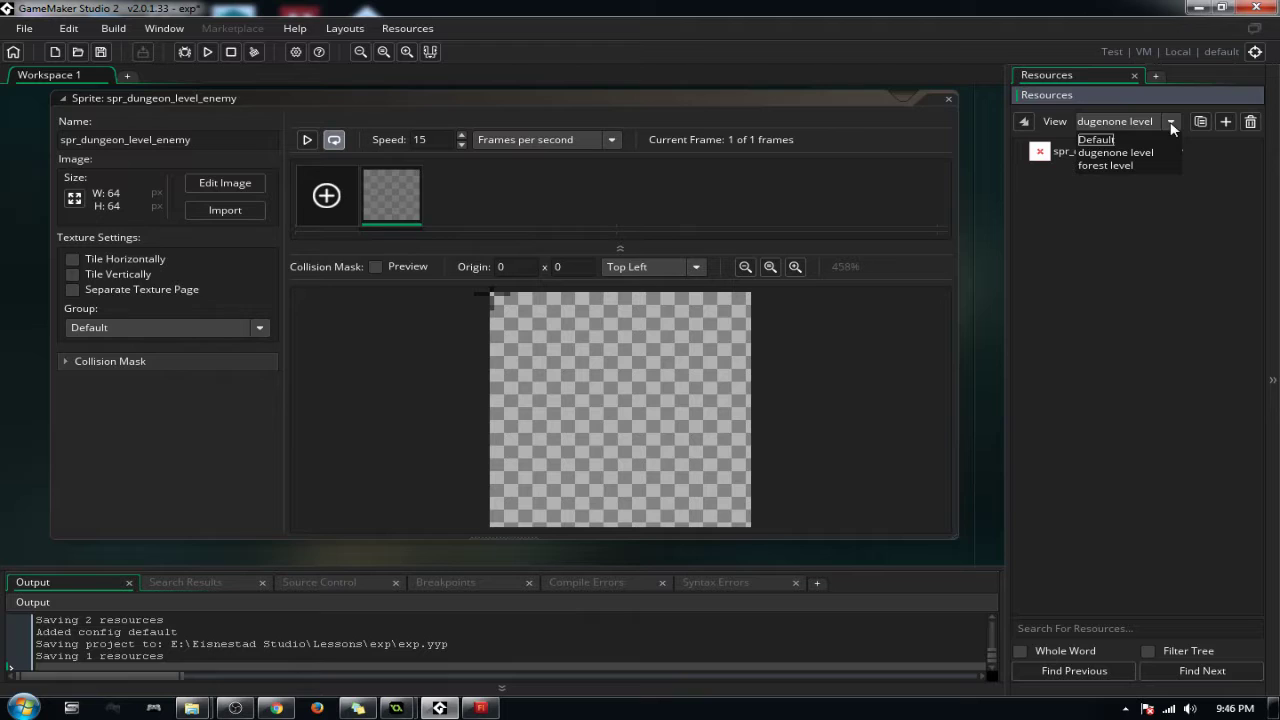
click(1118, 166)
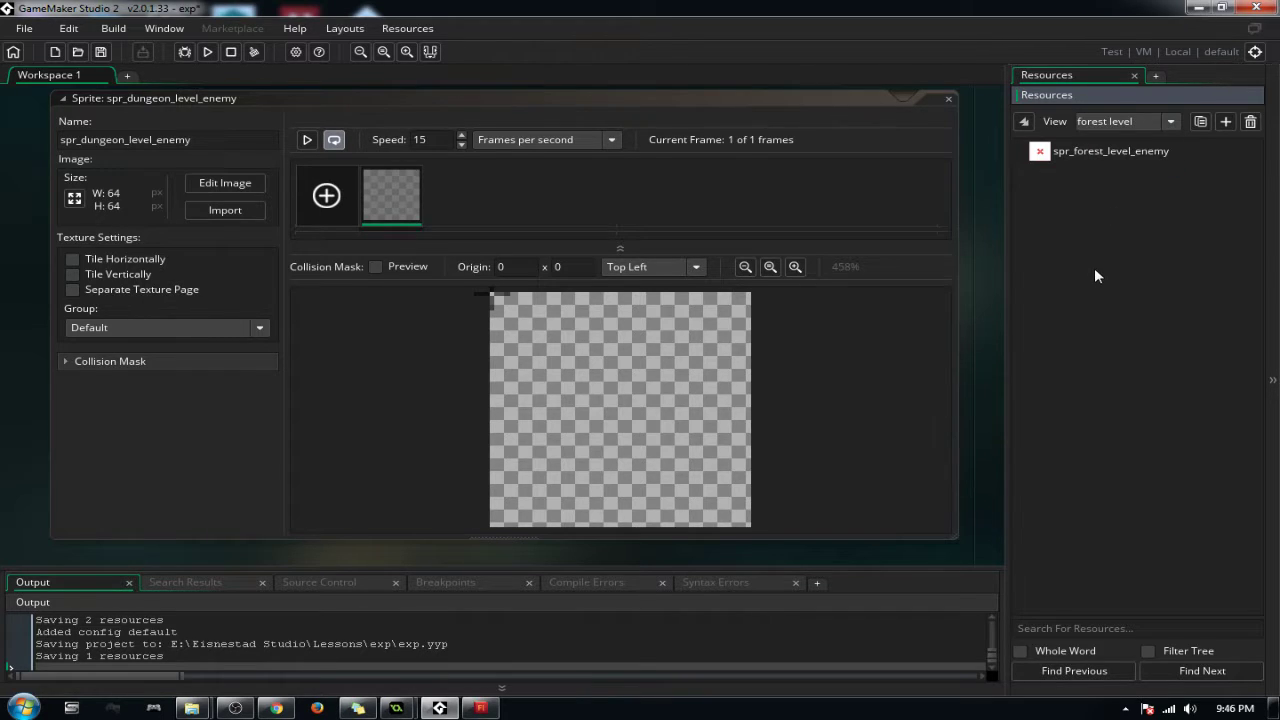
click(1163, 128)
click(1170, 123)
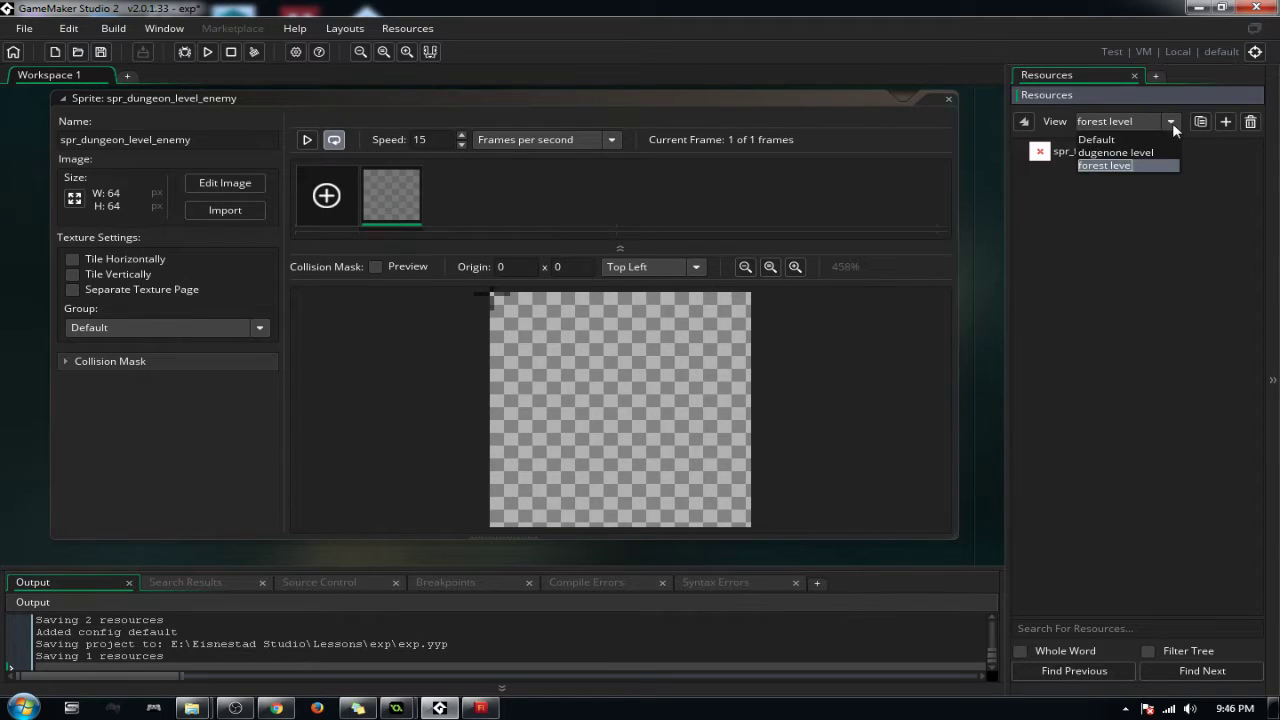
click(1110, 166)
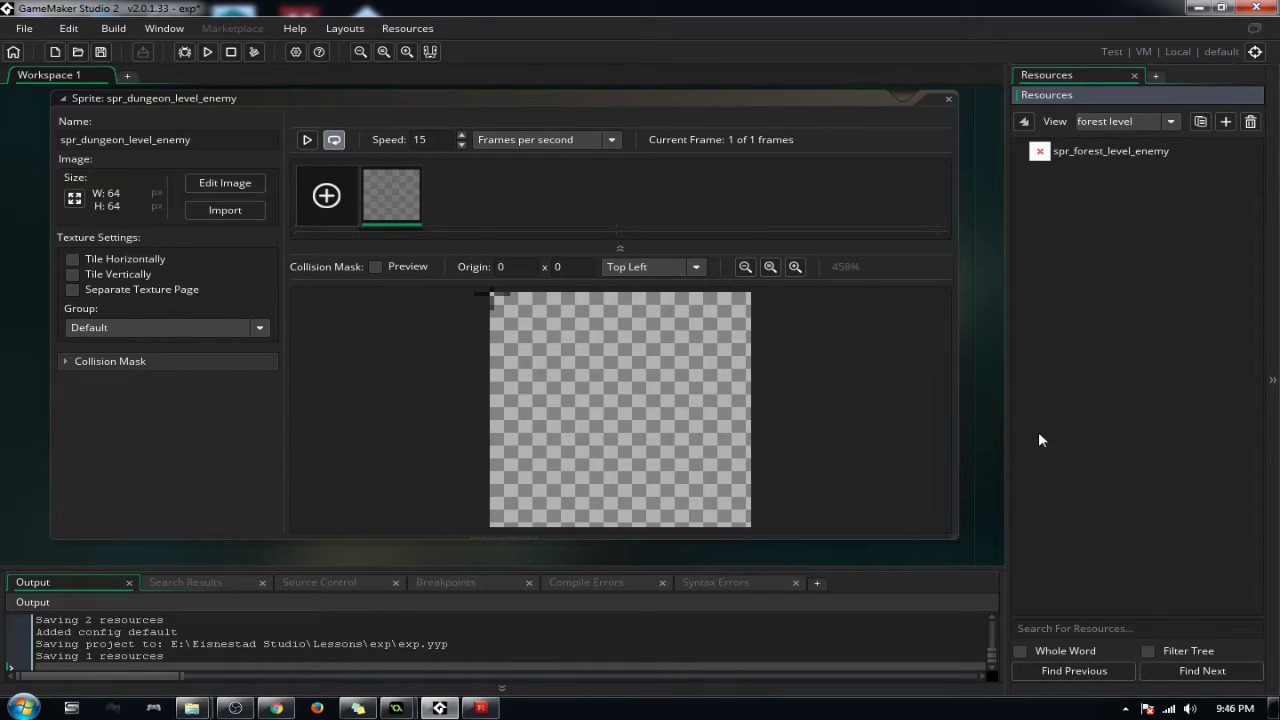
Step: Rename the forest level view as "001 forest level" and the dugenone level view as "002 dugenone level"
click(1168, 122)
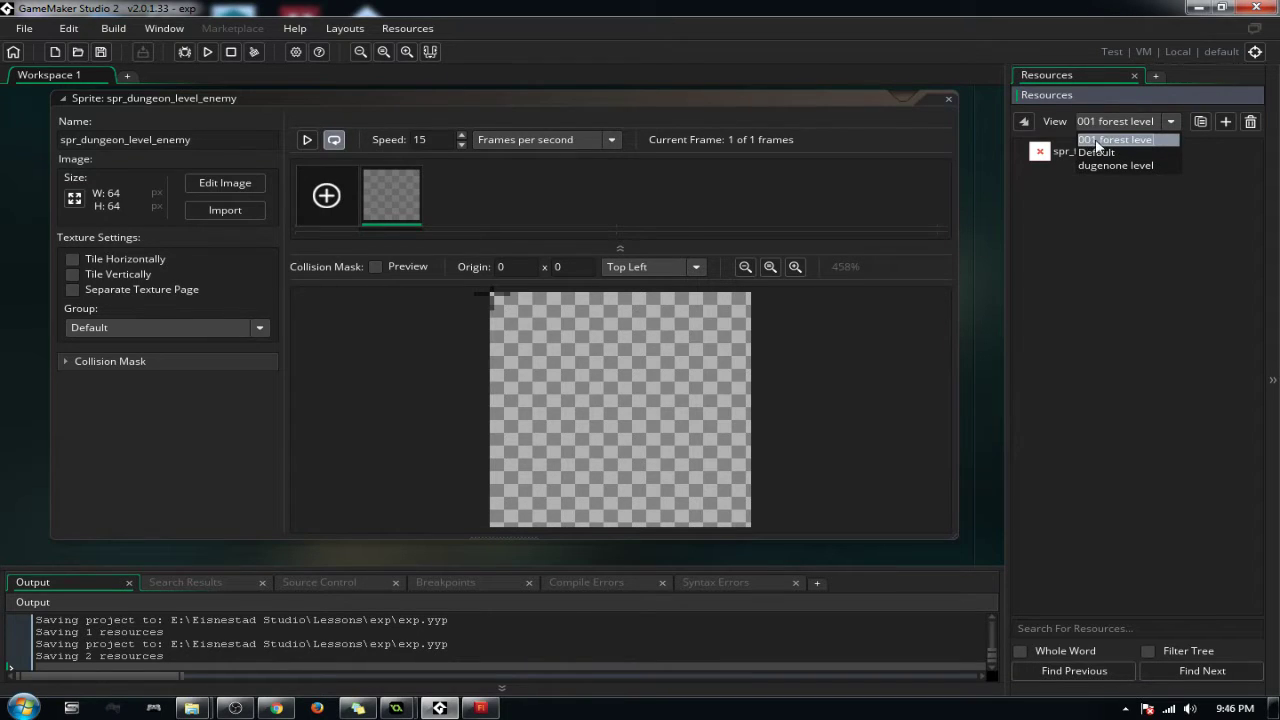
click(1102, 166)
key(Home)
text(002)
Step: Try to rename the Default resource view
click(1170, 121)
click(1105, 165)
click(1086, 122)
click(1084, 125)
click(1085, 124)
click(1101, 122)
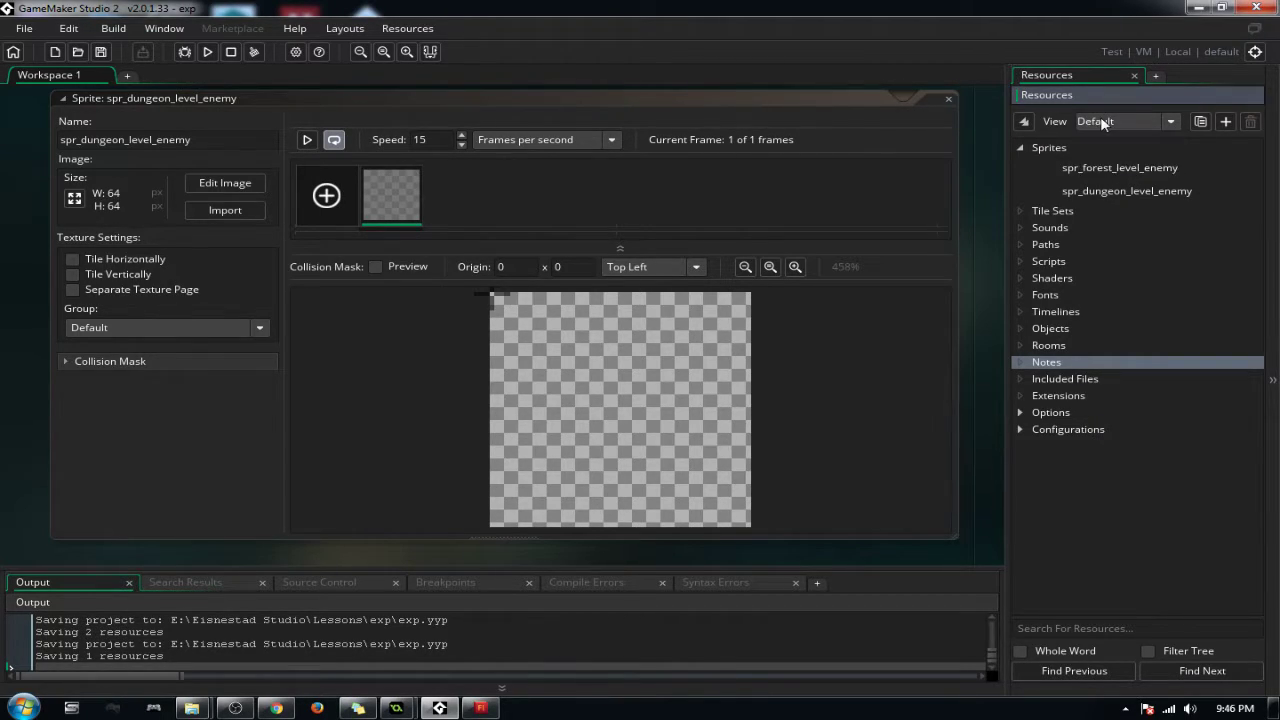
click(1101, 122)
click(1099, 122)
click(1093, 119)
click(1084, 124)
click(1084, 124)
click(1103, 118)
Step: Look at the 001 forest level view and the 002 dugenone level view in turn
click(1104, 121)
click(1116, 140)
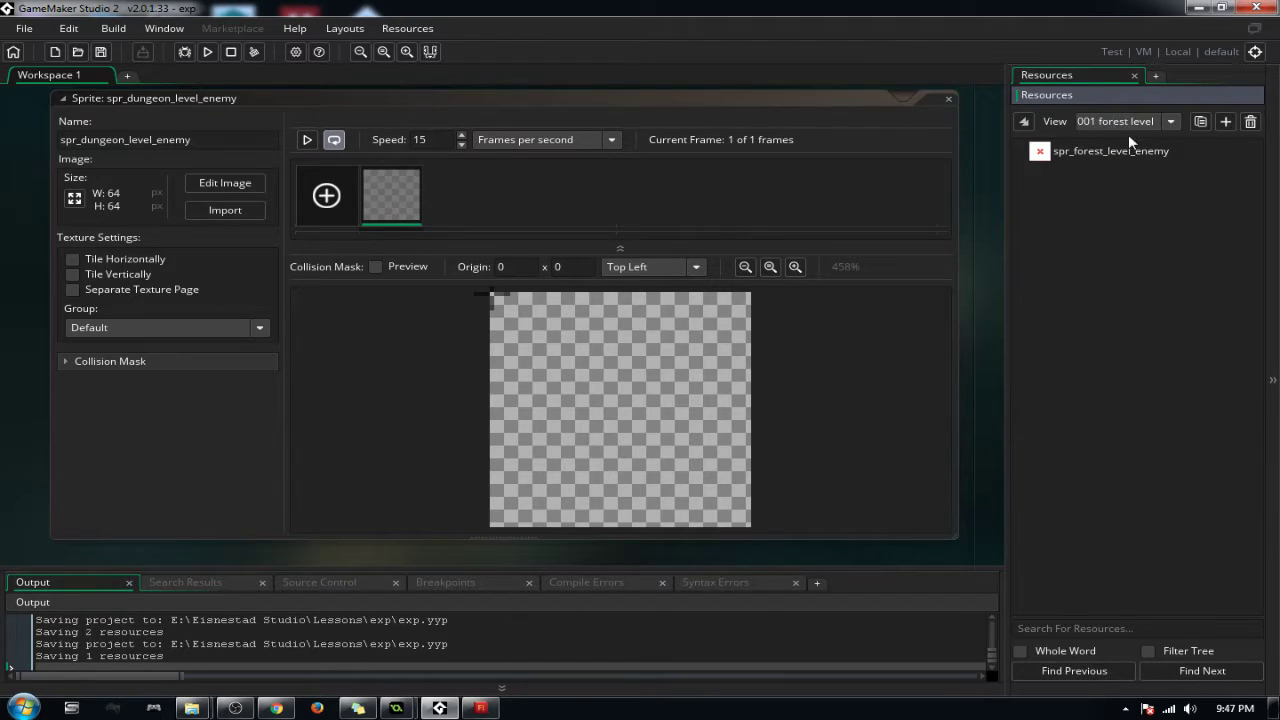
click(1162, 123)
click(1125, 146)
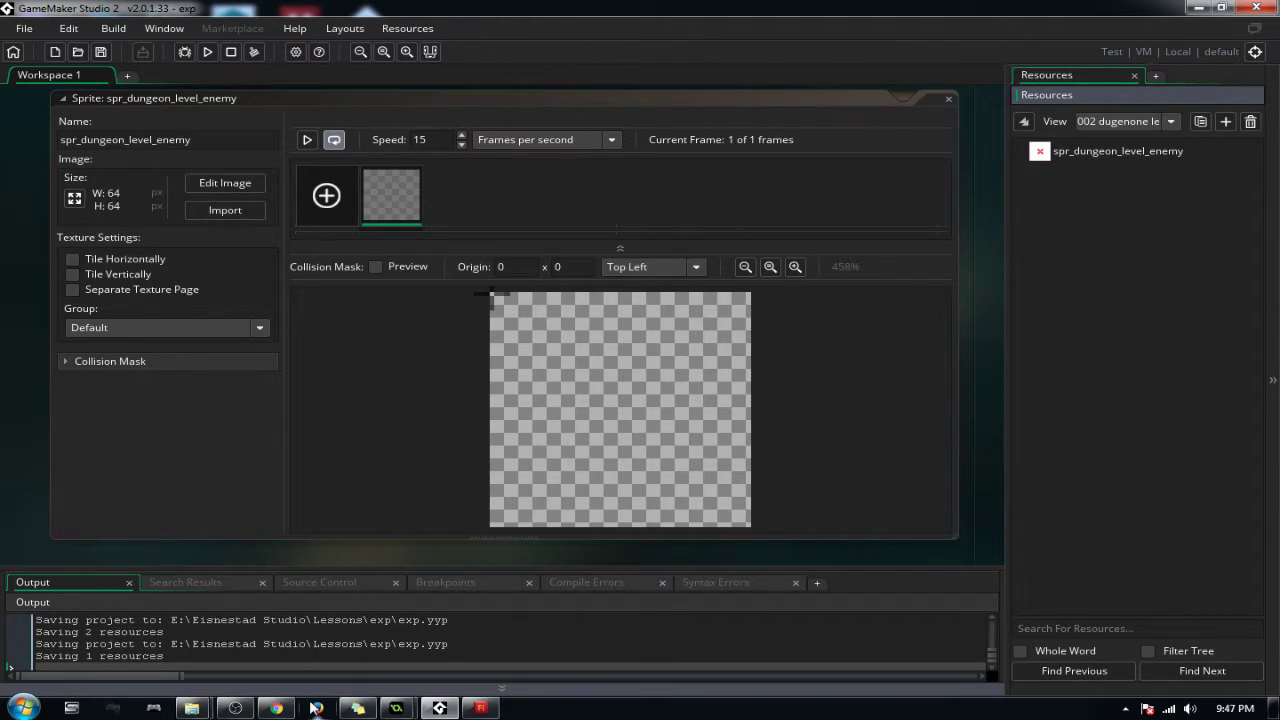
Step: Look at the resource search field in the GameMaker Studio 1.4 project and return to GameMaker Studio 2
mouse_move(399, 708)
click(479, 627)
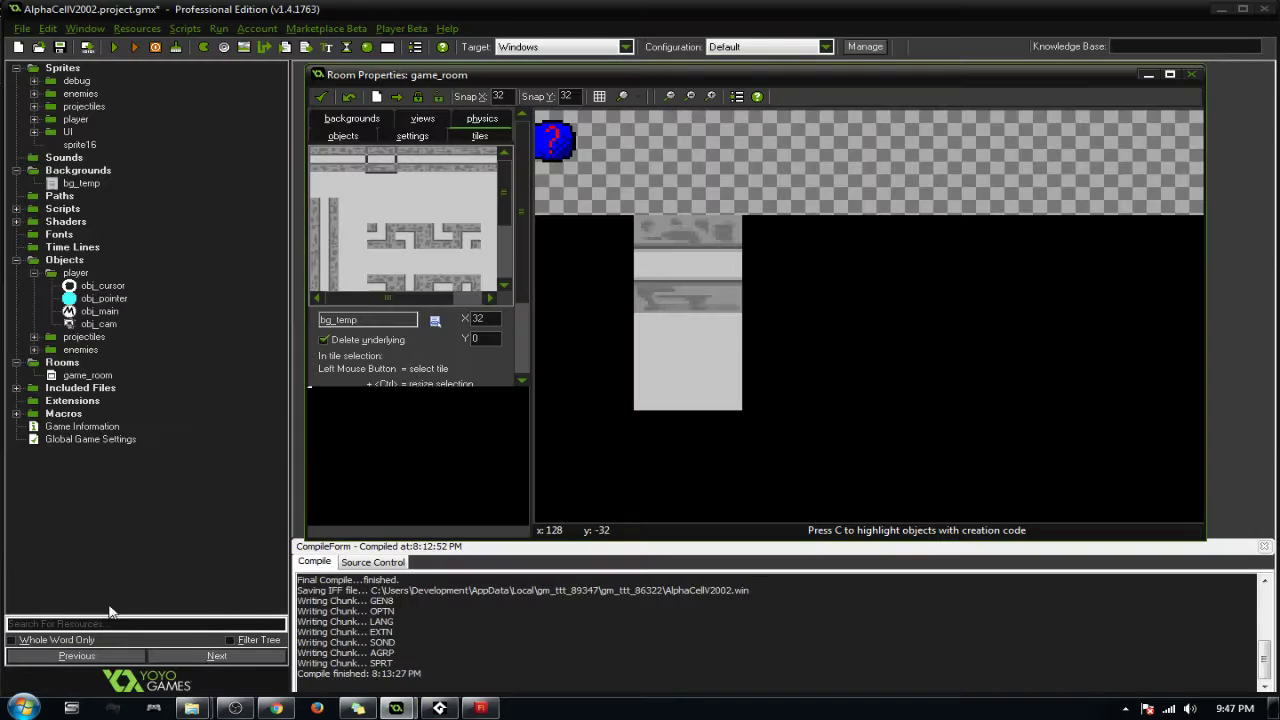
click(123, 623)
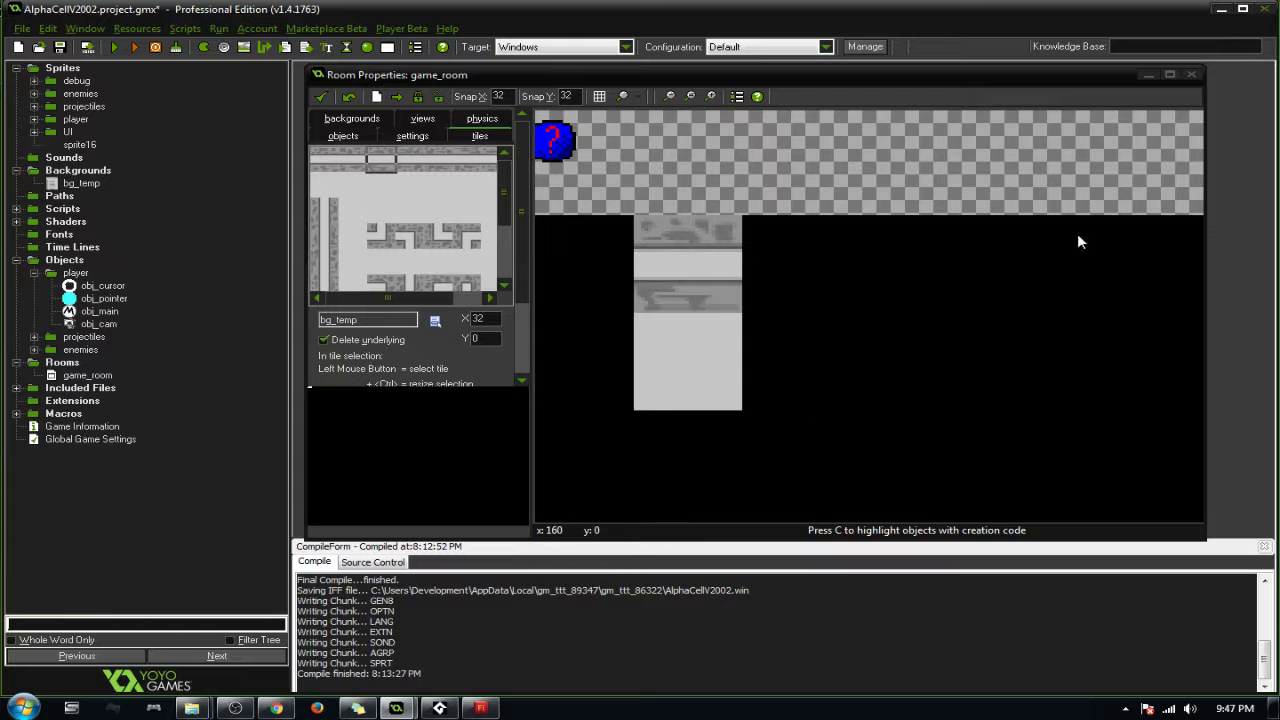
click(1221, 9)
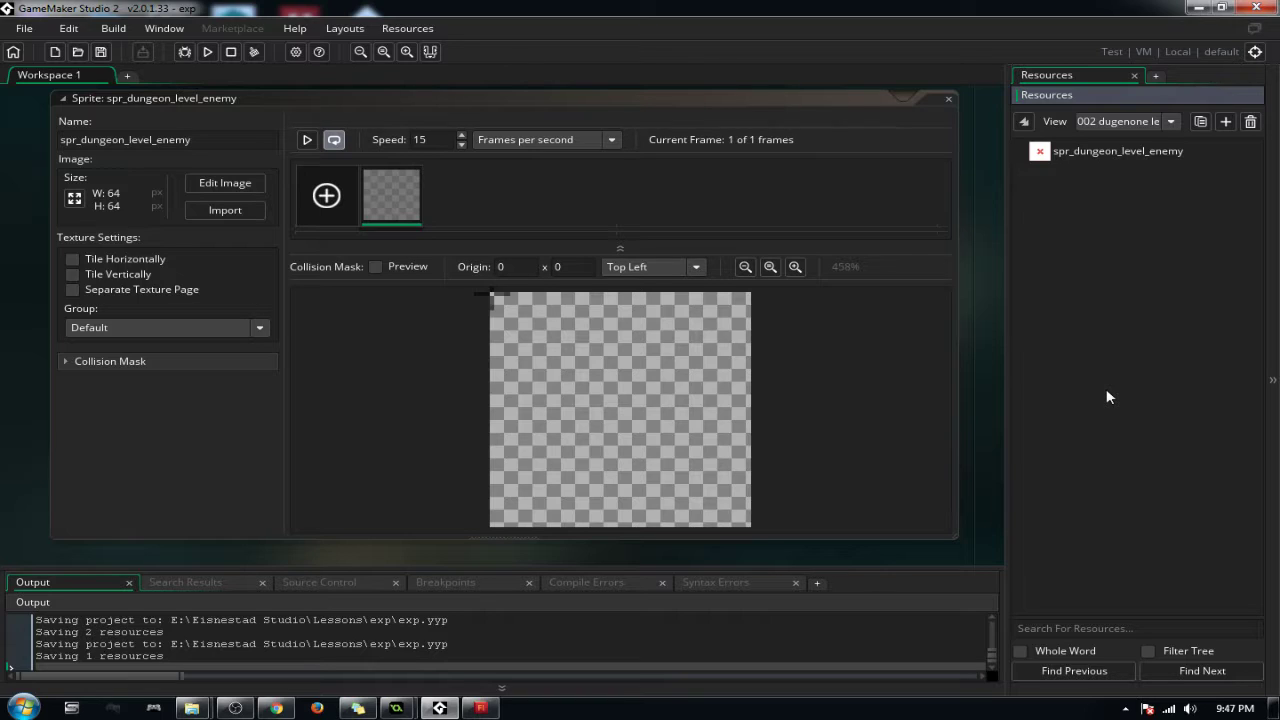
Step: Delete the spr_forest_level_enemy and spr_dungeon_level_enemy sprites from the Default view
click(1180, 120)
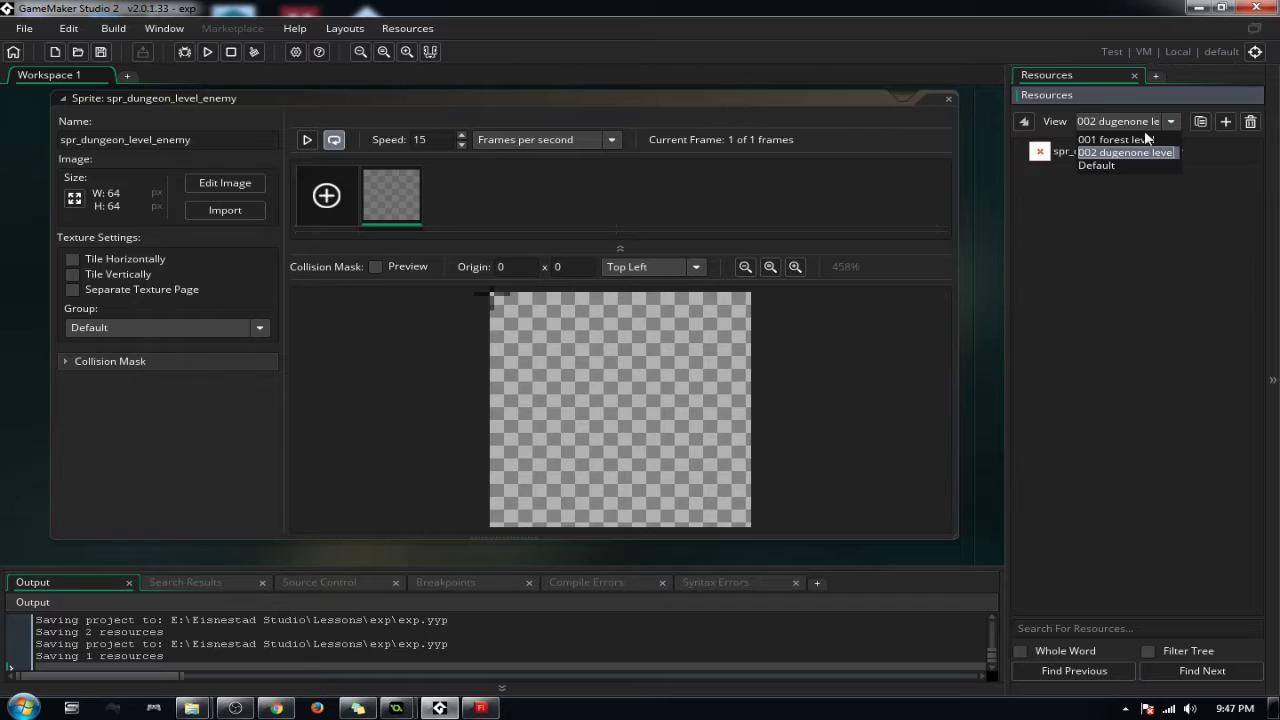
click(1102, 162)
right_click(1136, 192)
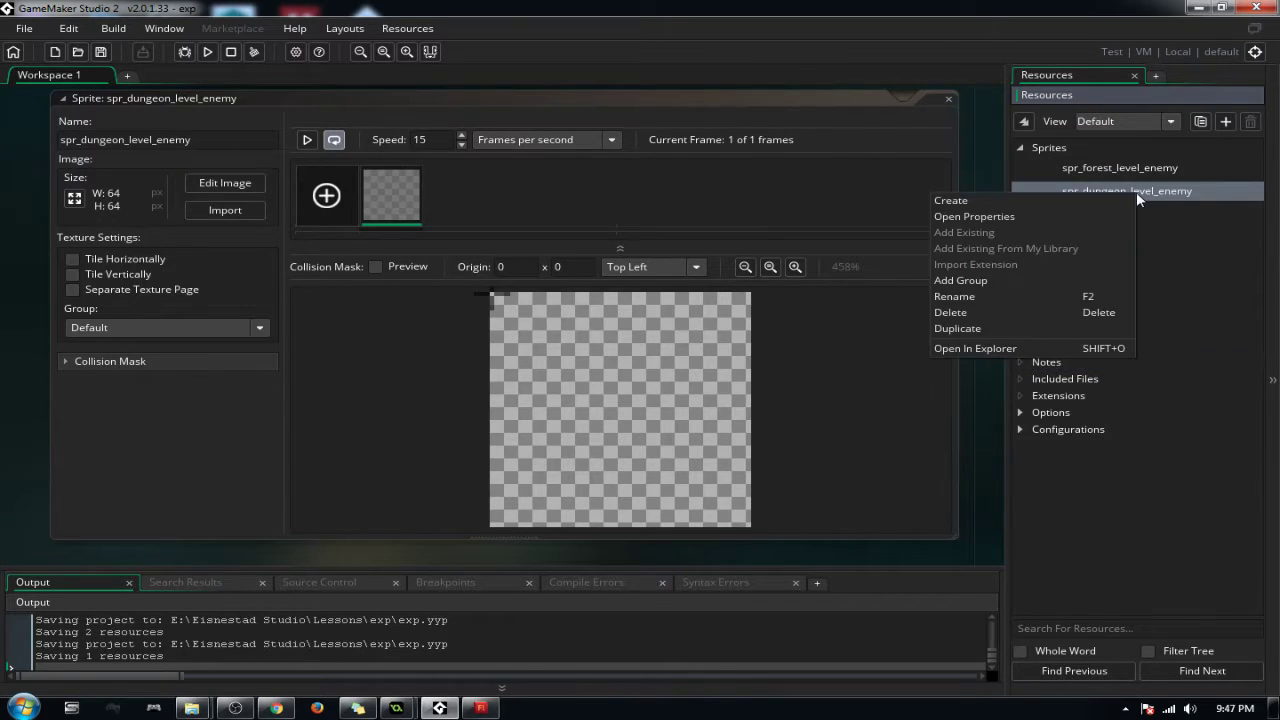
ctrl+click(1142, 170)
key(Delete)
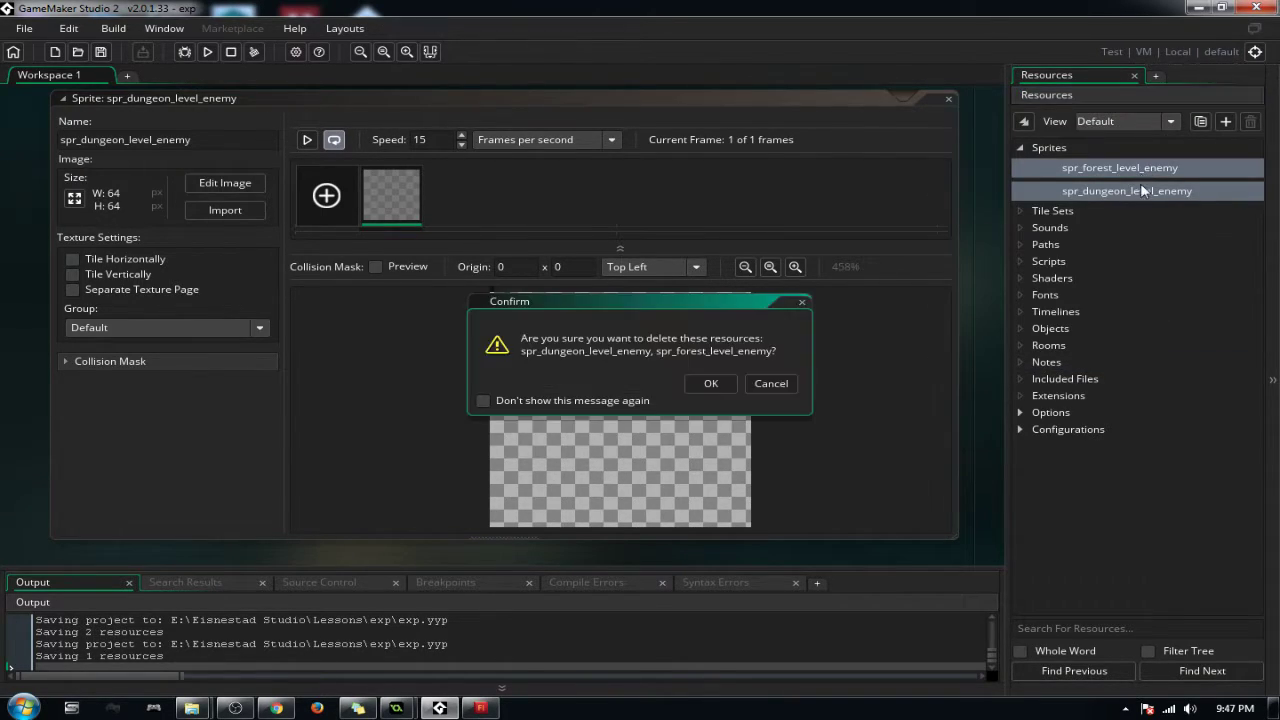
key(Return)
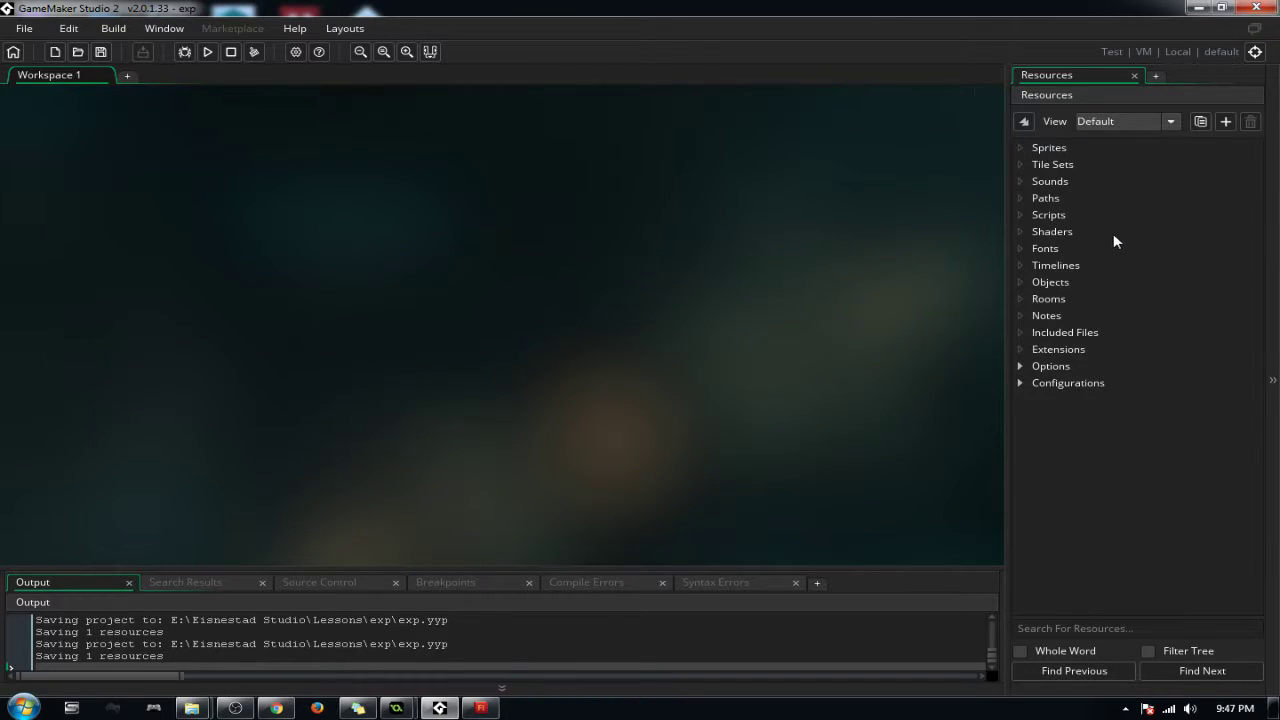
Step: Create a new sprite in the Sprites group and name it spr_fire
click(1021, 152)
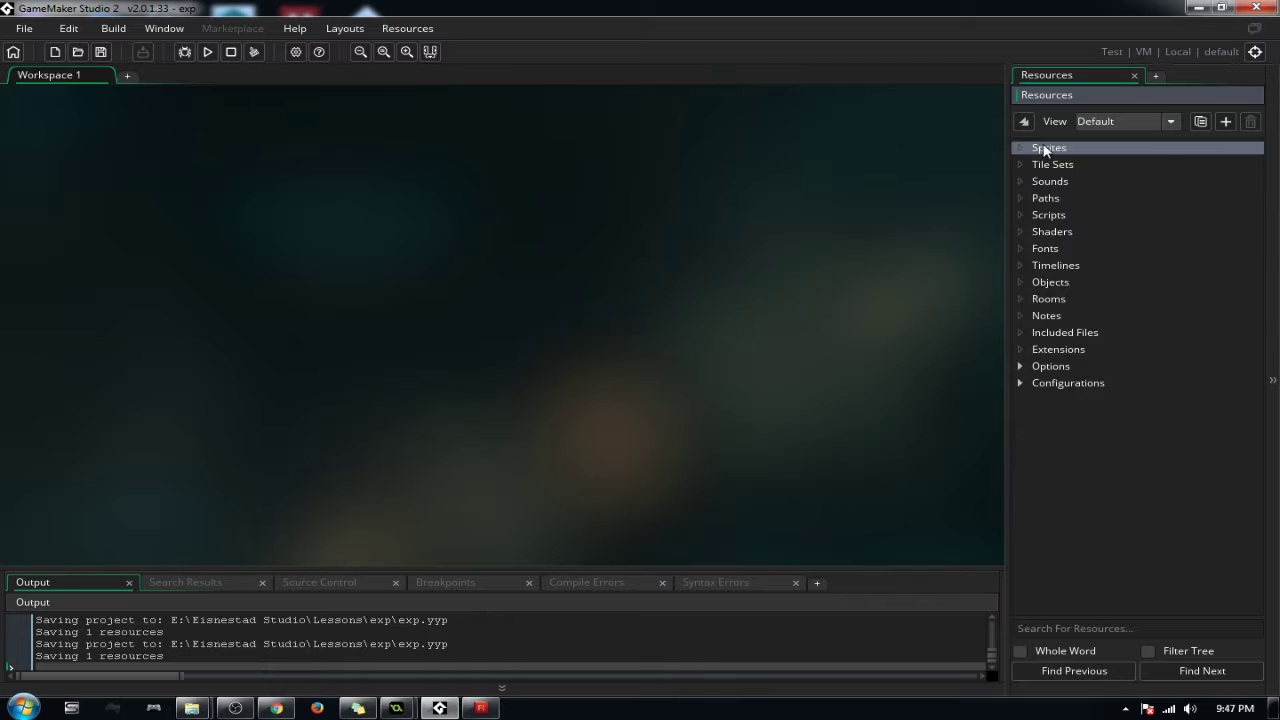
right_click(1046, 150)
click(1063, 152)
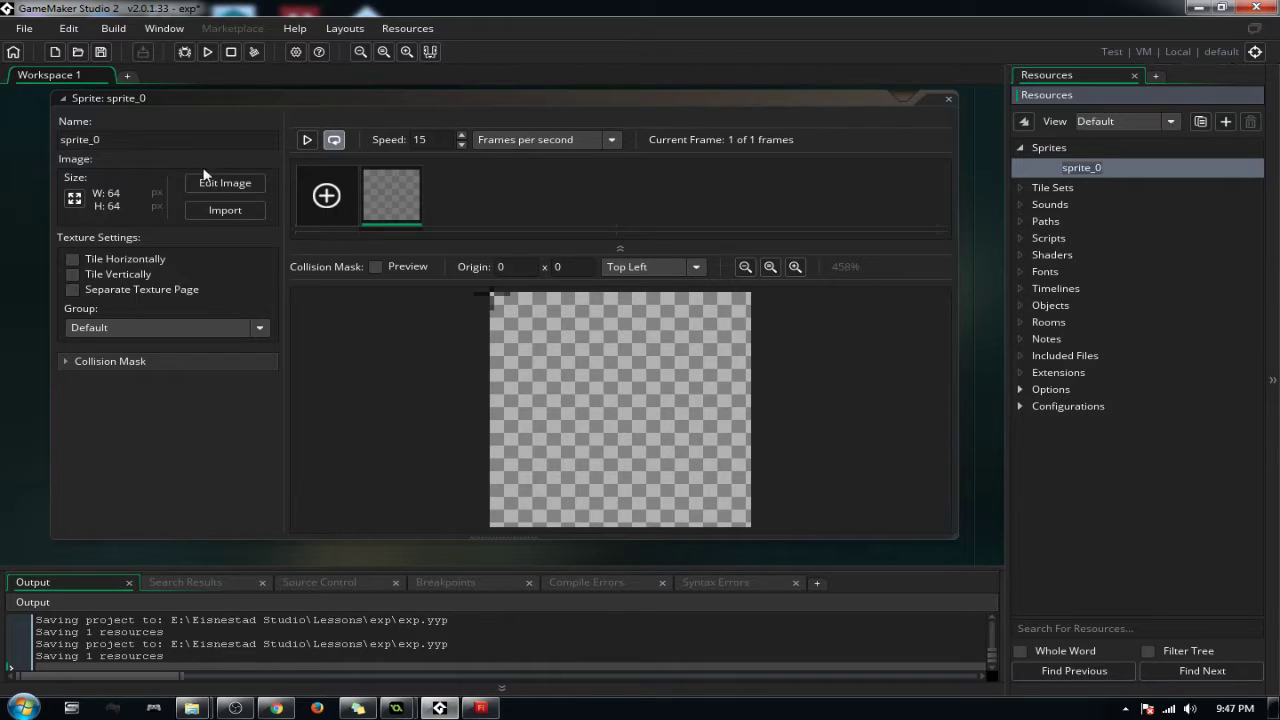
click(171, 143)
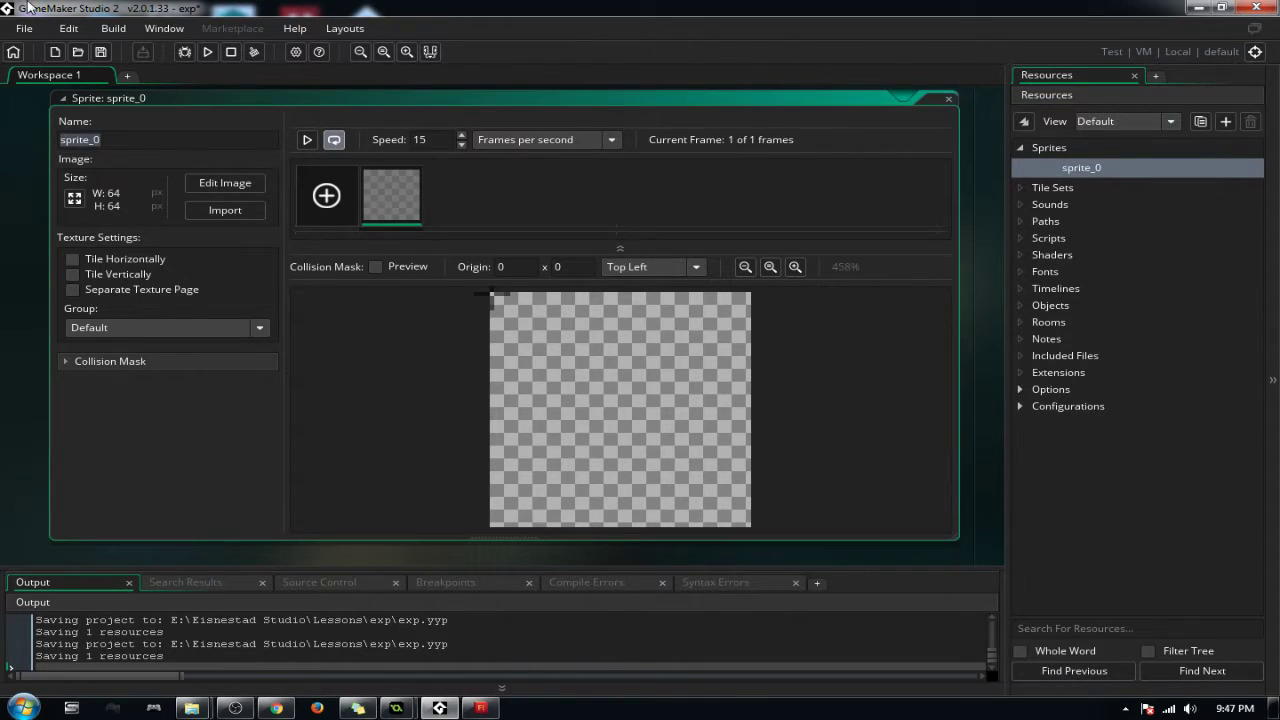
text(spr_fire)
click(335, 442)
Step: Move the sprite's origin near its centre at 33 x 32 and add seven empty frames
drag(632, 401, 625, 409)
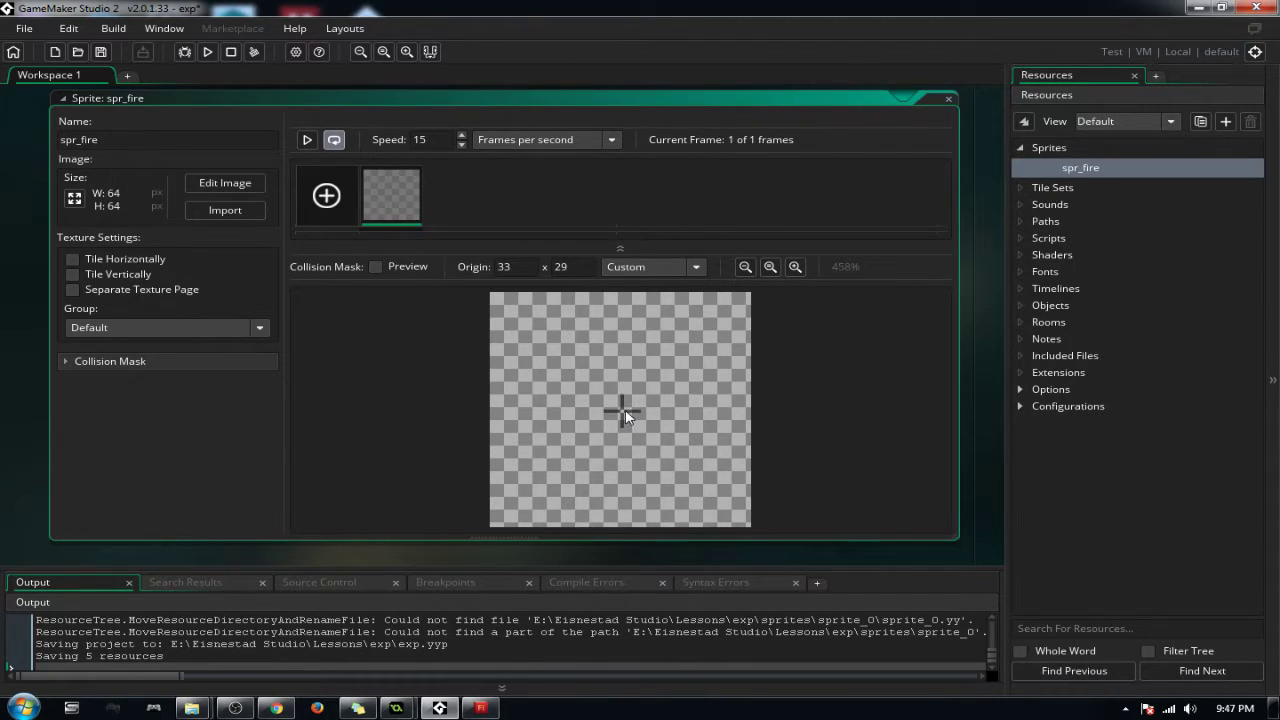
click(327, 196)
click(327, 196)
click(327, 196)
click(327, 196)
click(327, 196)
click(327, 196)
click(327, 196)
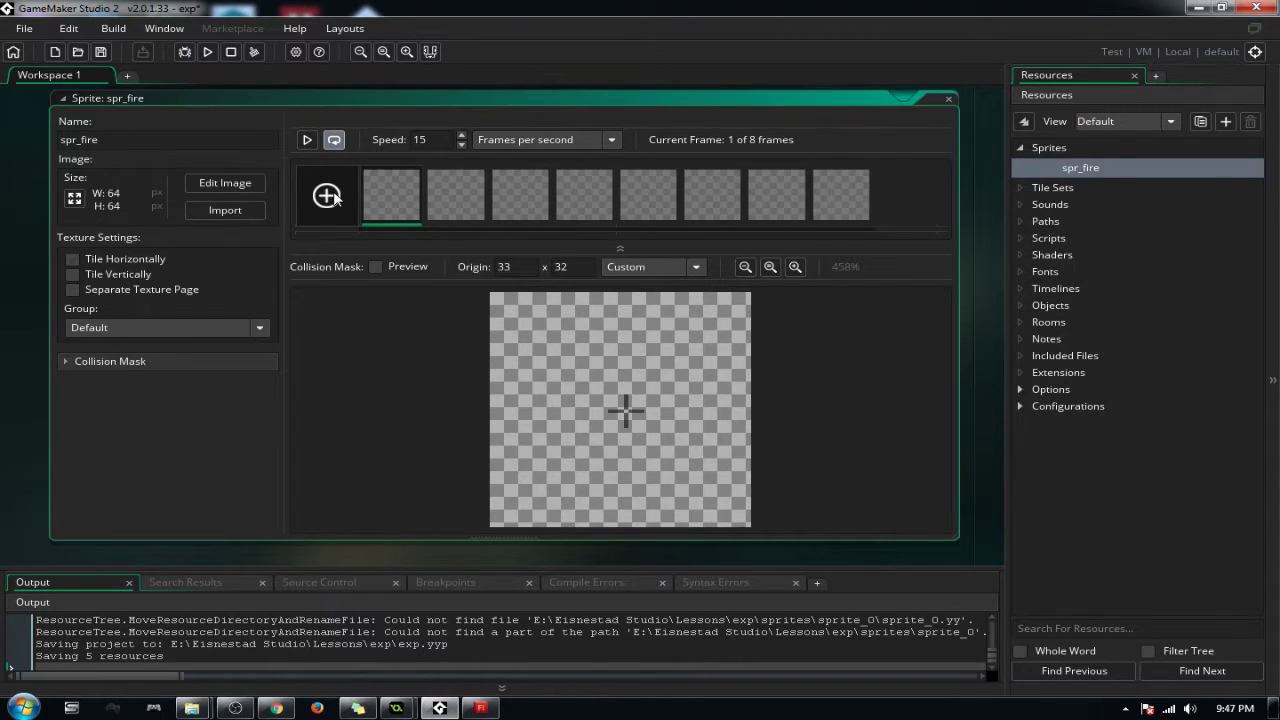
Step: Open the first spr_fire frame for painting, try one dab with an enlarged brush and undo it
double_click(388, 204)
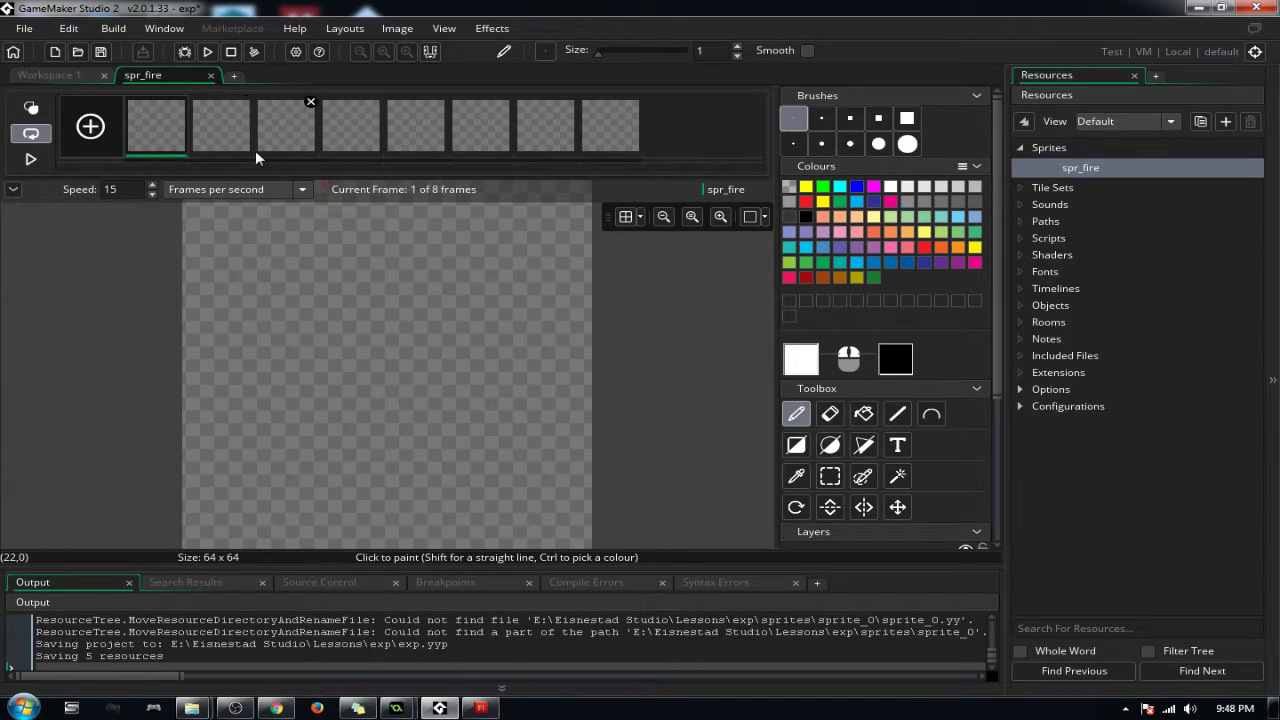
drag(141, 193, 86, 178)
drag(599, 55, 649, 54)
click(460, 352)
key(ctrl+z)
Step: Try out the largest round brush on the canvas and set its size to 45
click(907, 143)
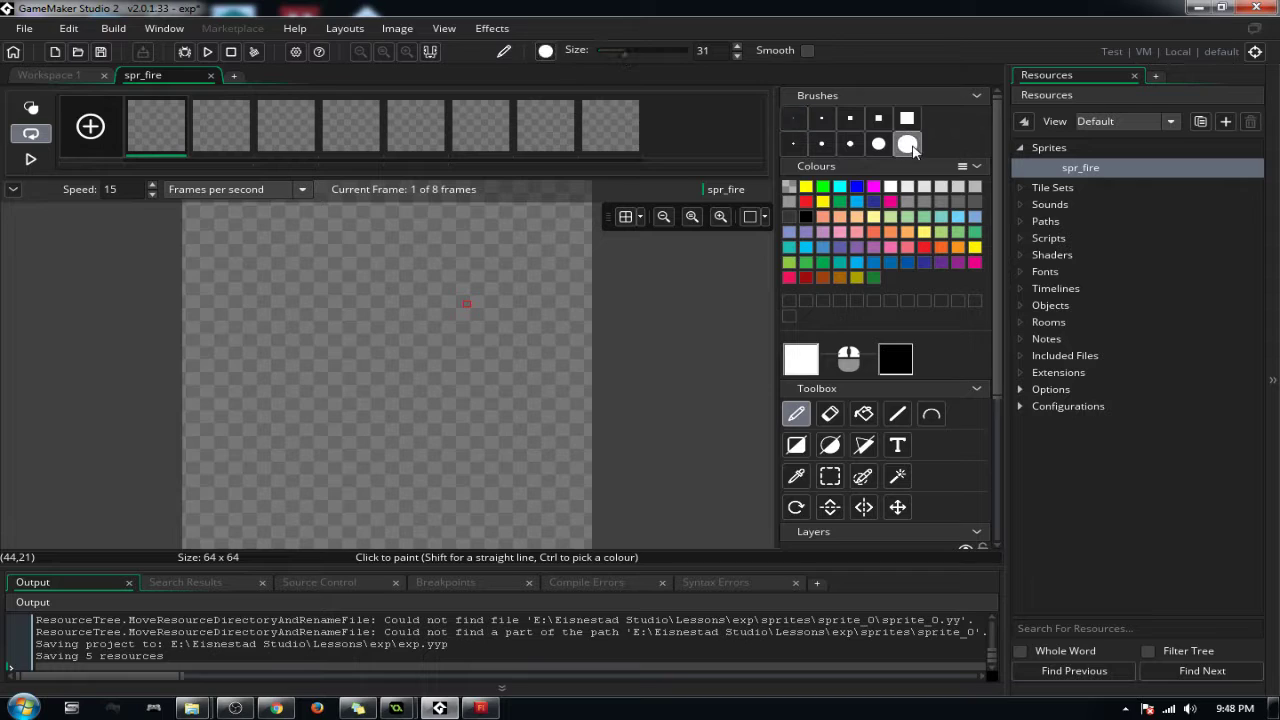
click(403, 376)
click(878, 143)
click(907, 144)
drag(731, 54, 658, 64)
Step: In GameMaker Studio 1.4, open a blank sprite16 image to examine its brush sizes, and return to GameMaker Studio 2
mouse_move(396, 708)
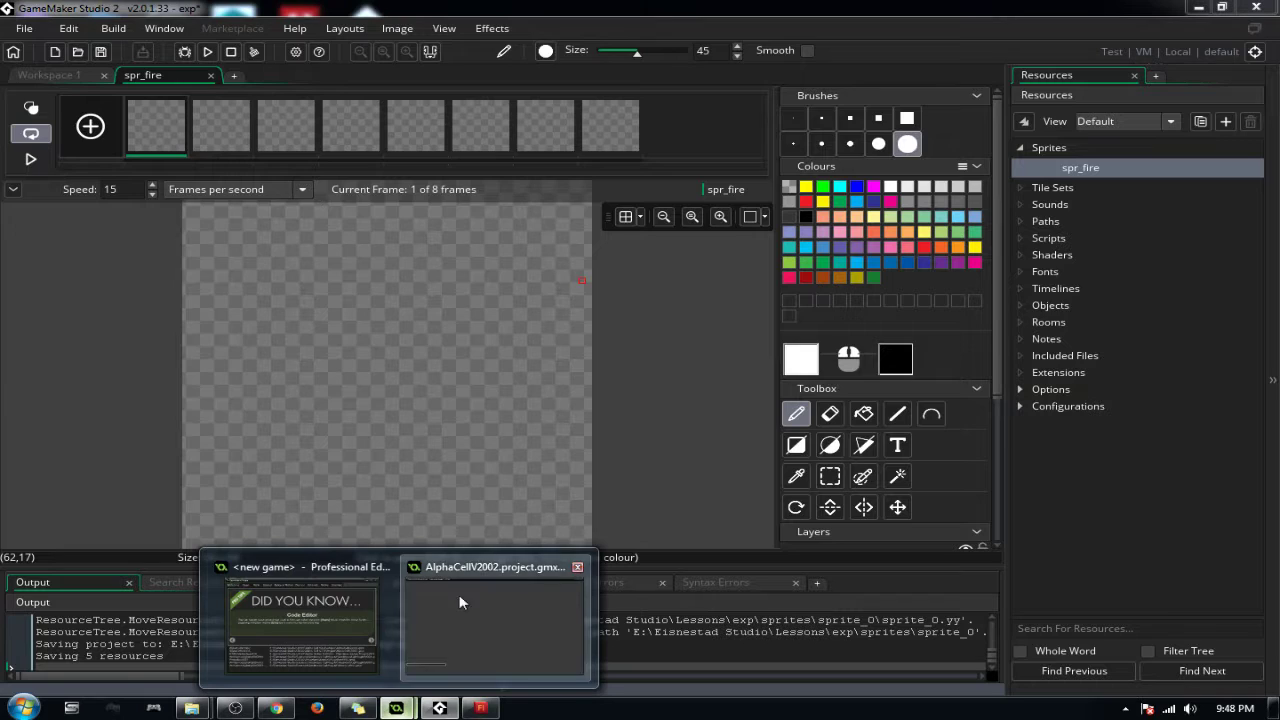
click(481, 609)
double_click(92, 149)
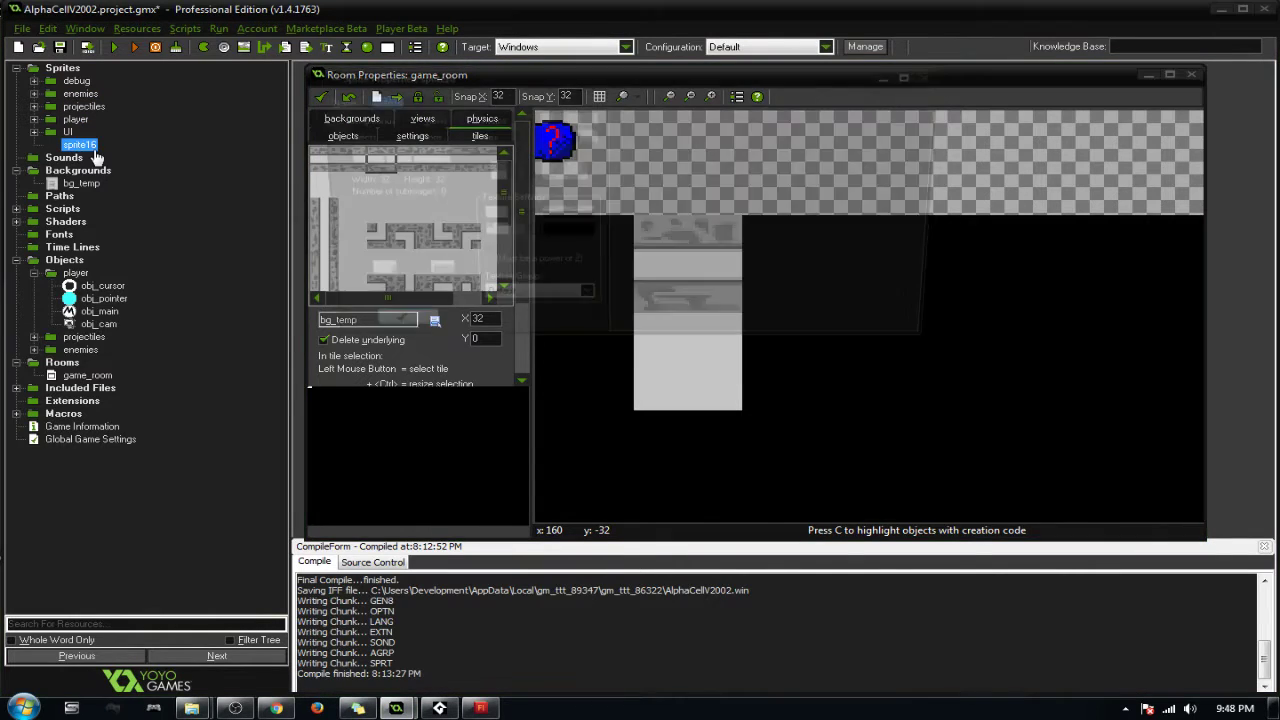
click(400, 152)
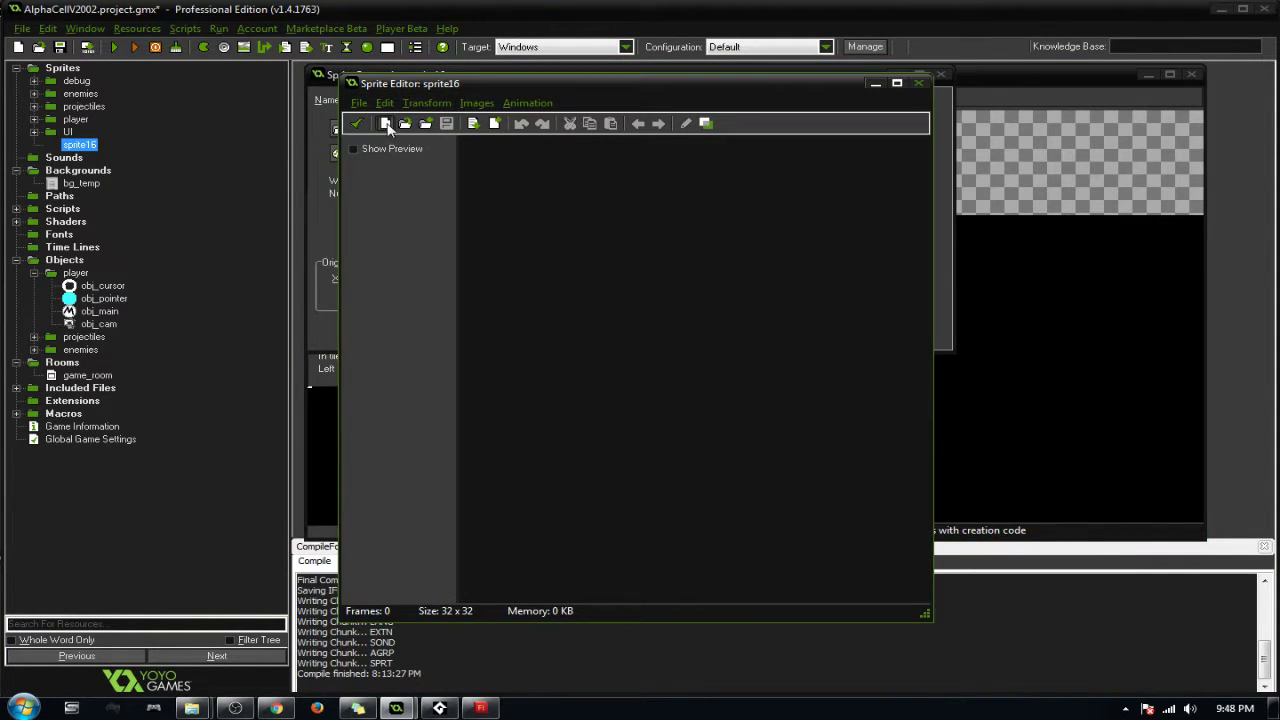
click(385, 123)
key(Return)
double_click(507, 152)
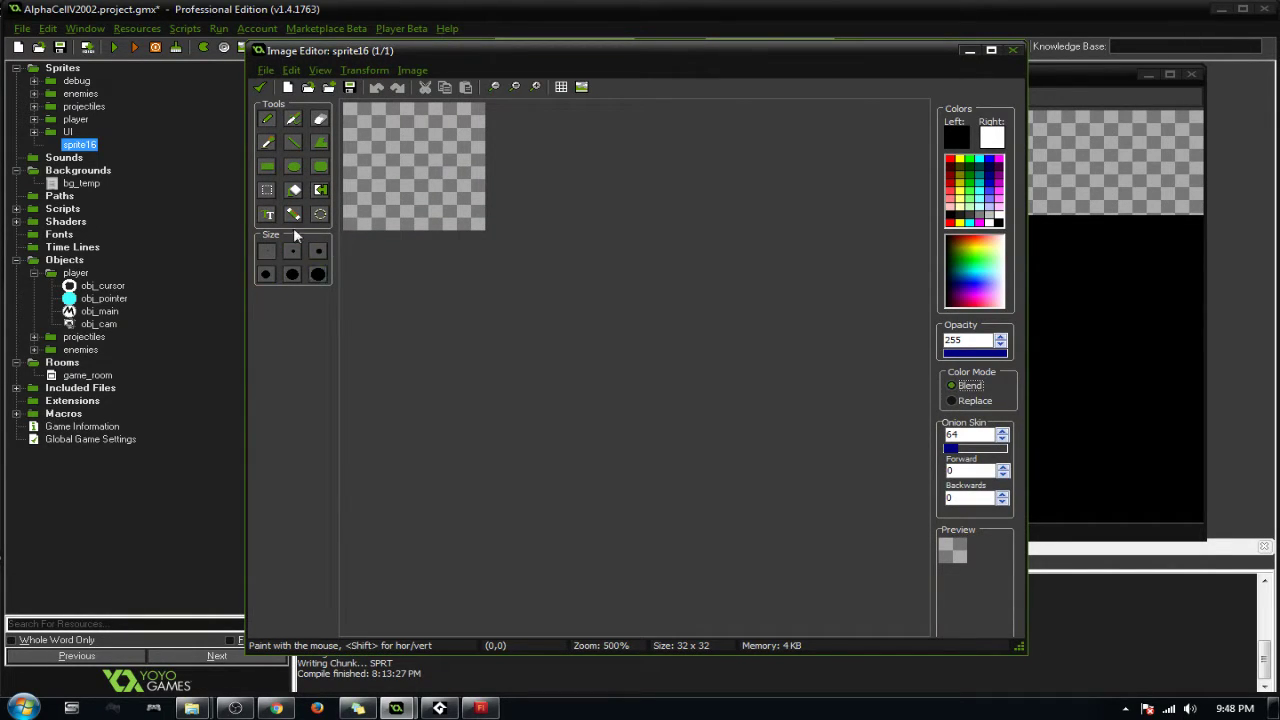
click(439, 708)
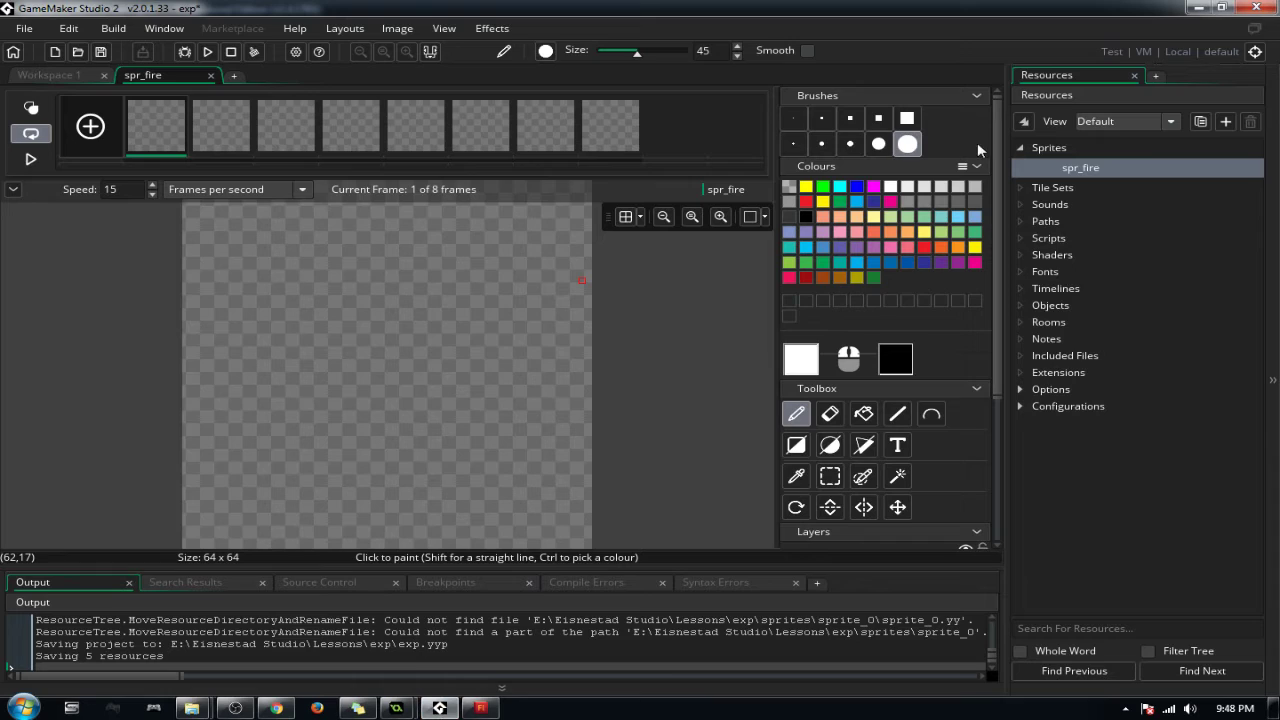
Step: Select the largest round brush, set its size to 23 and start playing the frame animation
click(503, 293)
click(872, 151)
click(905, 145)
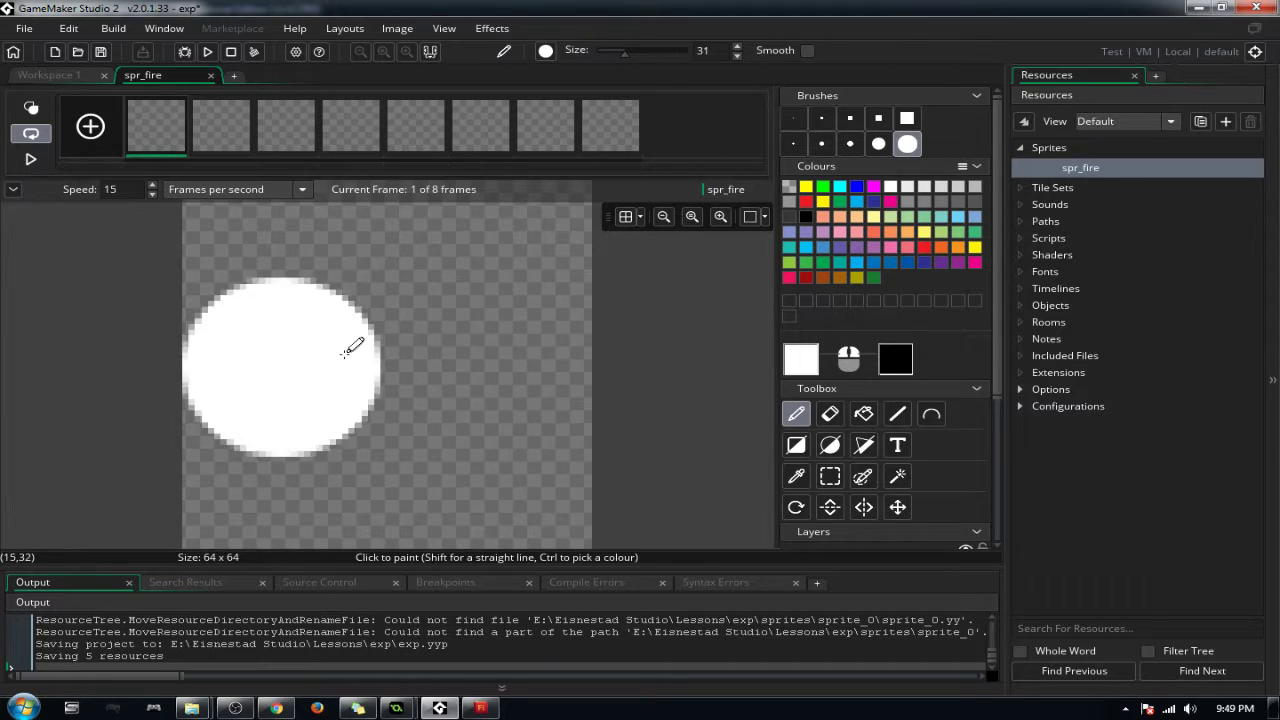
scroll(385, 367, down, 1)
scroll(385, 367, down, 1)
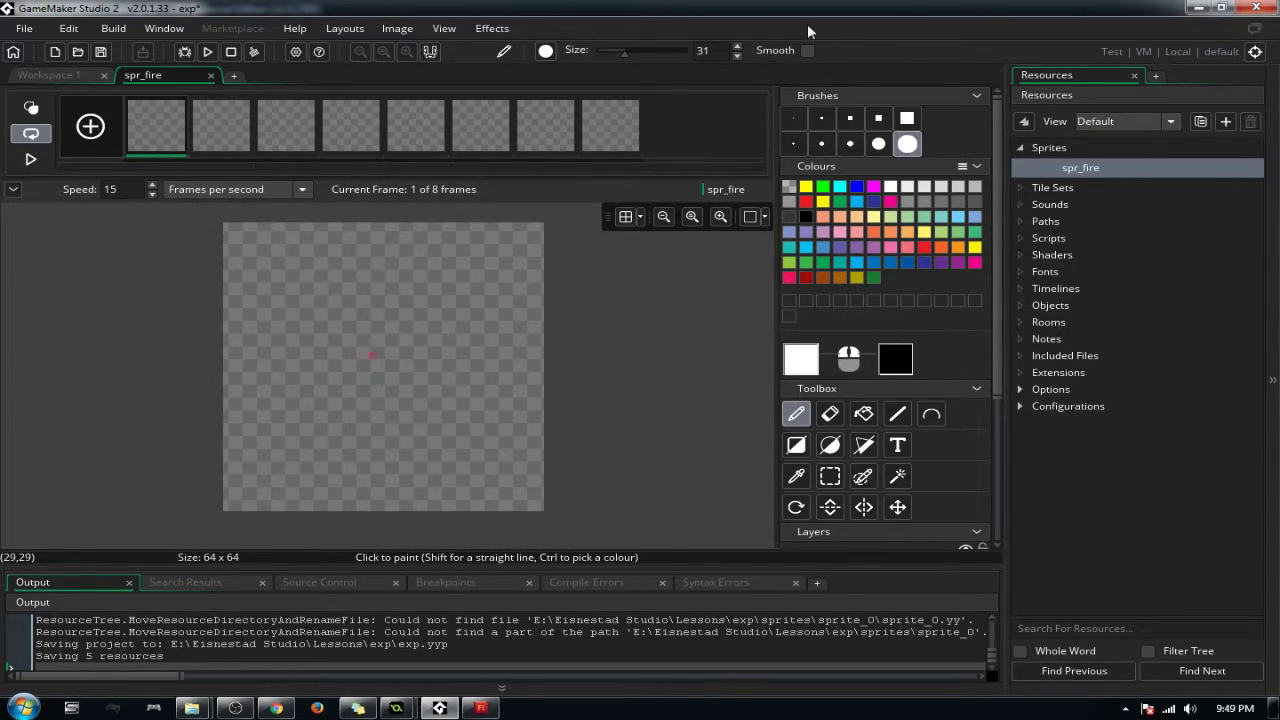
drag(619, 54, 615, 55)
click(30, 159)
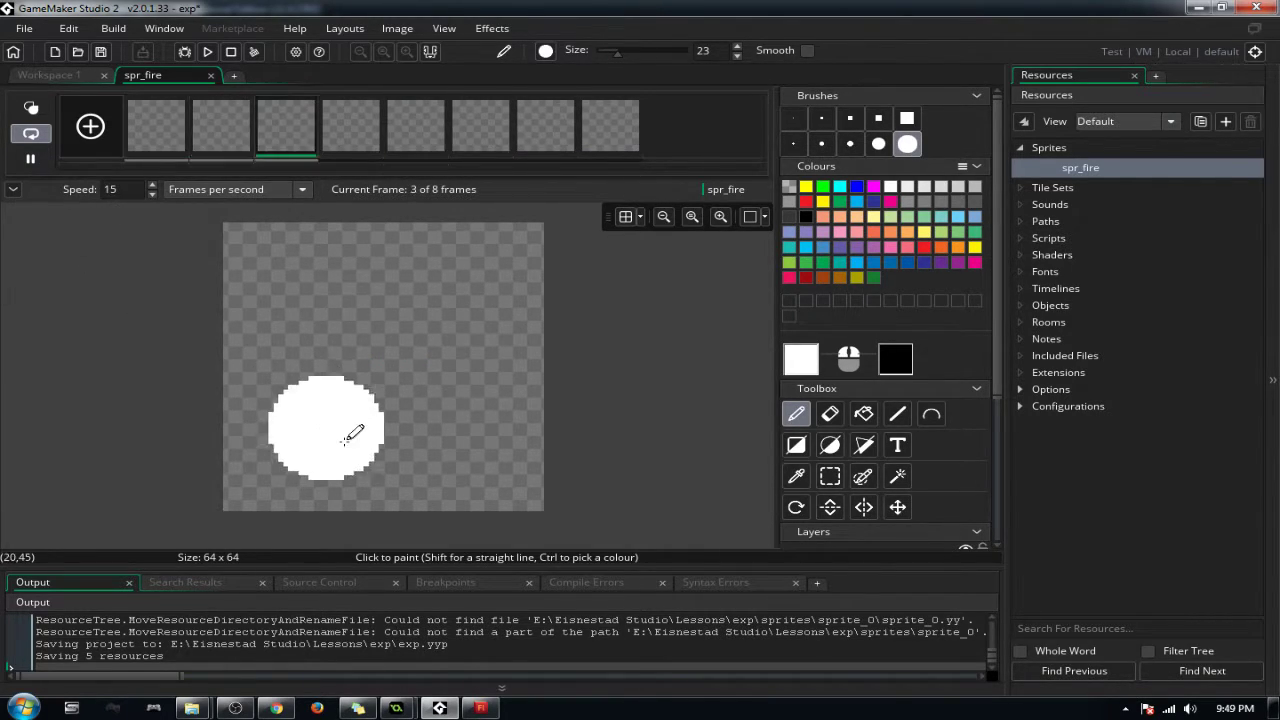
Step: Paint a large white blob across the playing spr_fire frames and erase its edges into a narrow flame shape
mouse_move(404, 446)
mouse_down()
mouse_move(417, 429)
mouse_move(366, 351)
mouse_move(409, 309)
mouse_move(387, 265)
mouse_move(368, 260)
mouse_up()
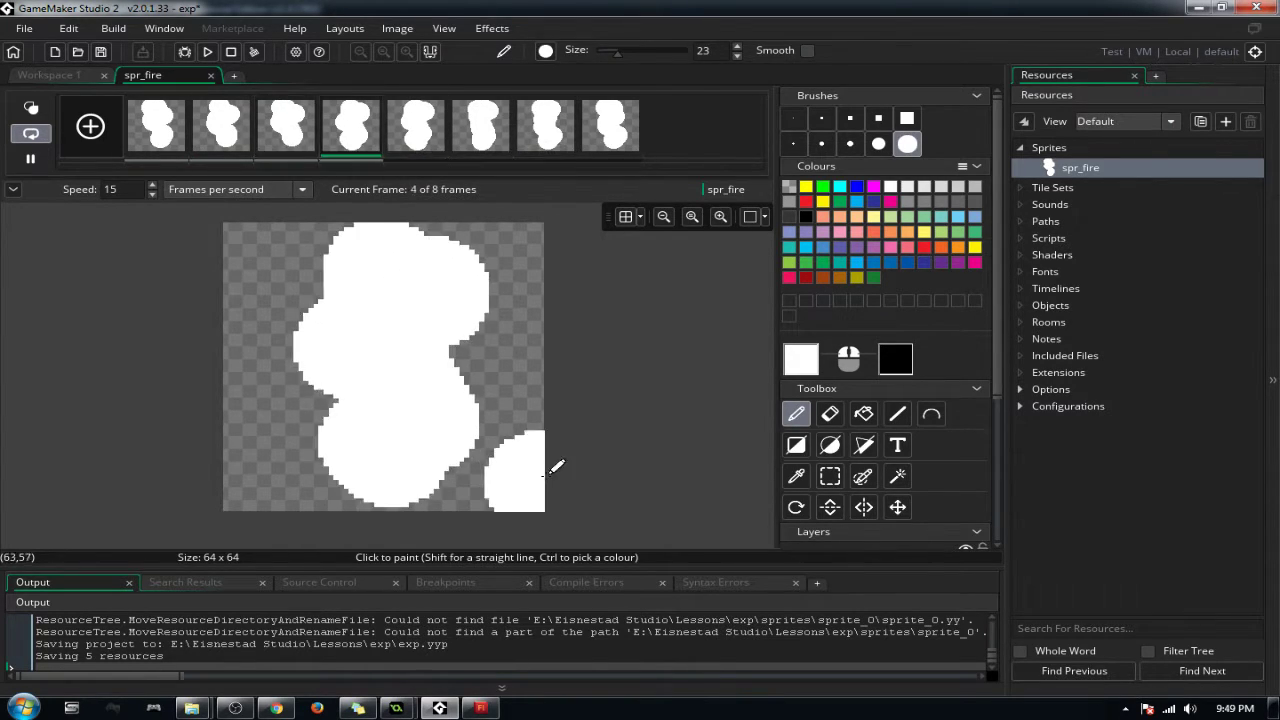
click(831, 414)
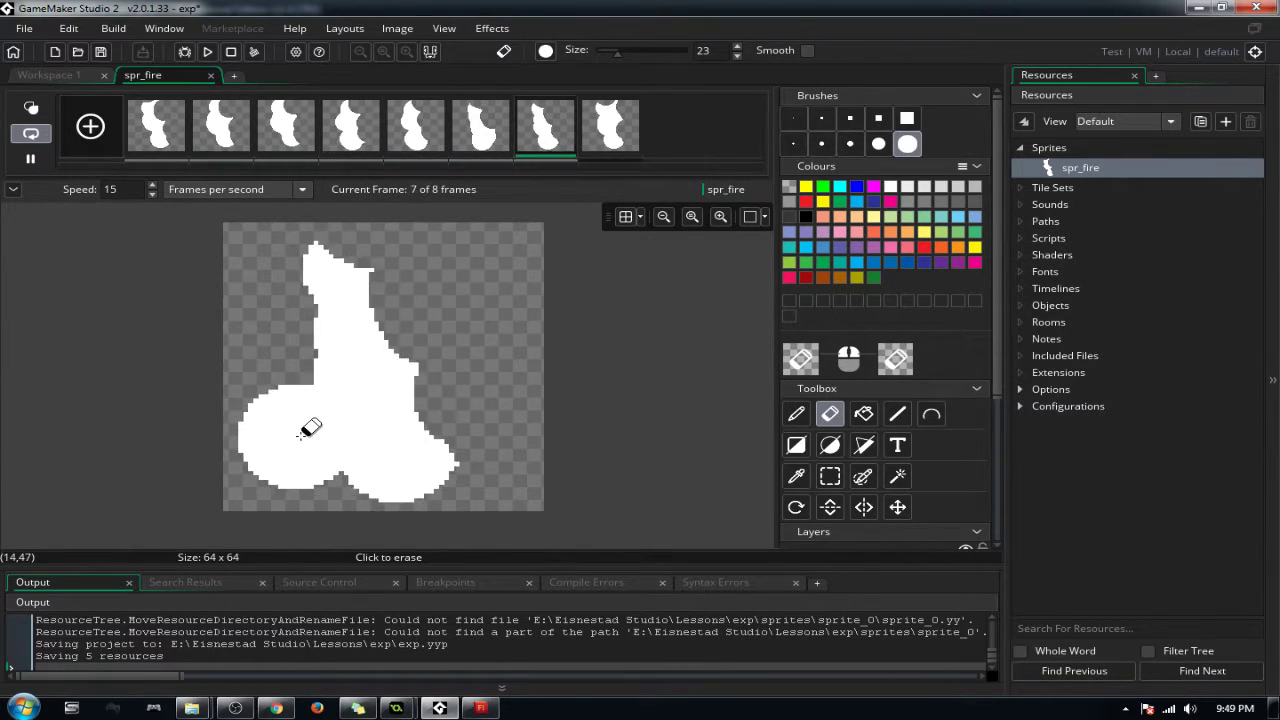
mouse_move(322, 411)
mouse_down()
mouse_move(307, 353)
mouse_move(371, 245)
mouse_move(457, 211)
mouse_up()
drag(322, 254, 393, 250)
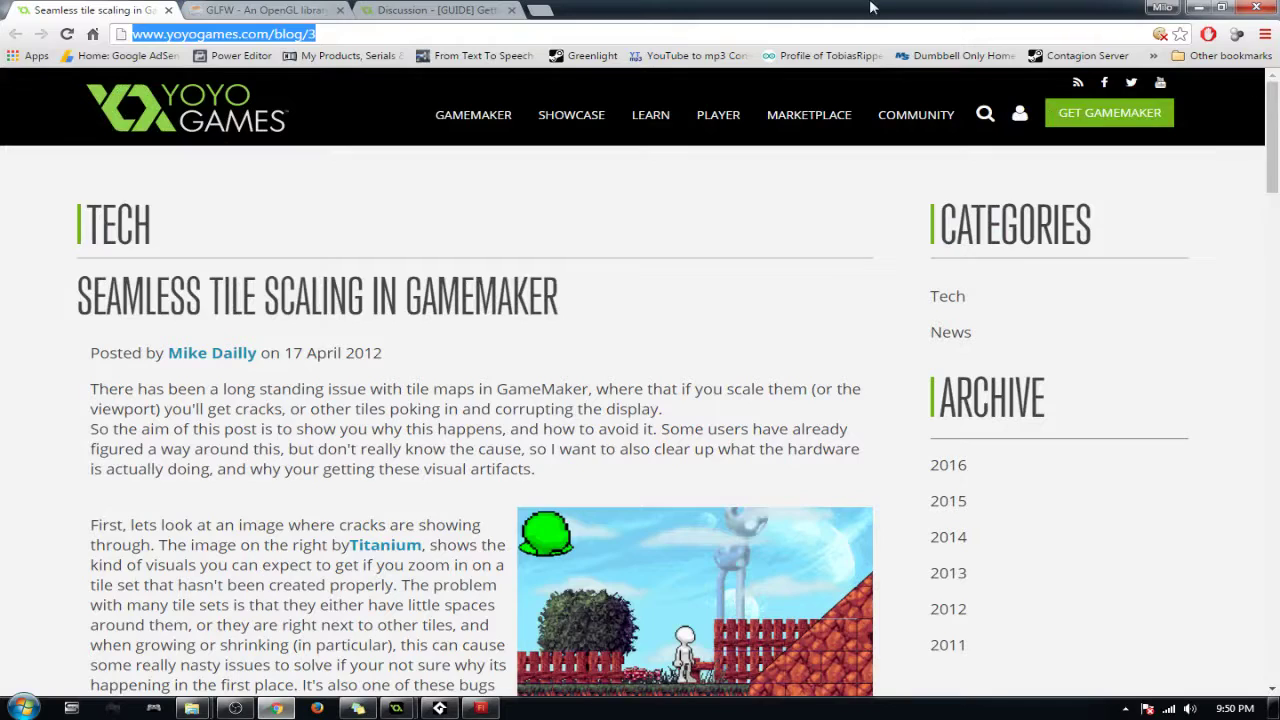
Step: Switch to Chrome, open the "draw while animating" tweet in the YoYo Games Twitter feed to examine it, and return to GameMaker Studio 2
key(alt+Tab)
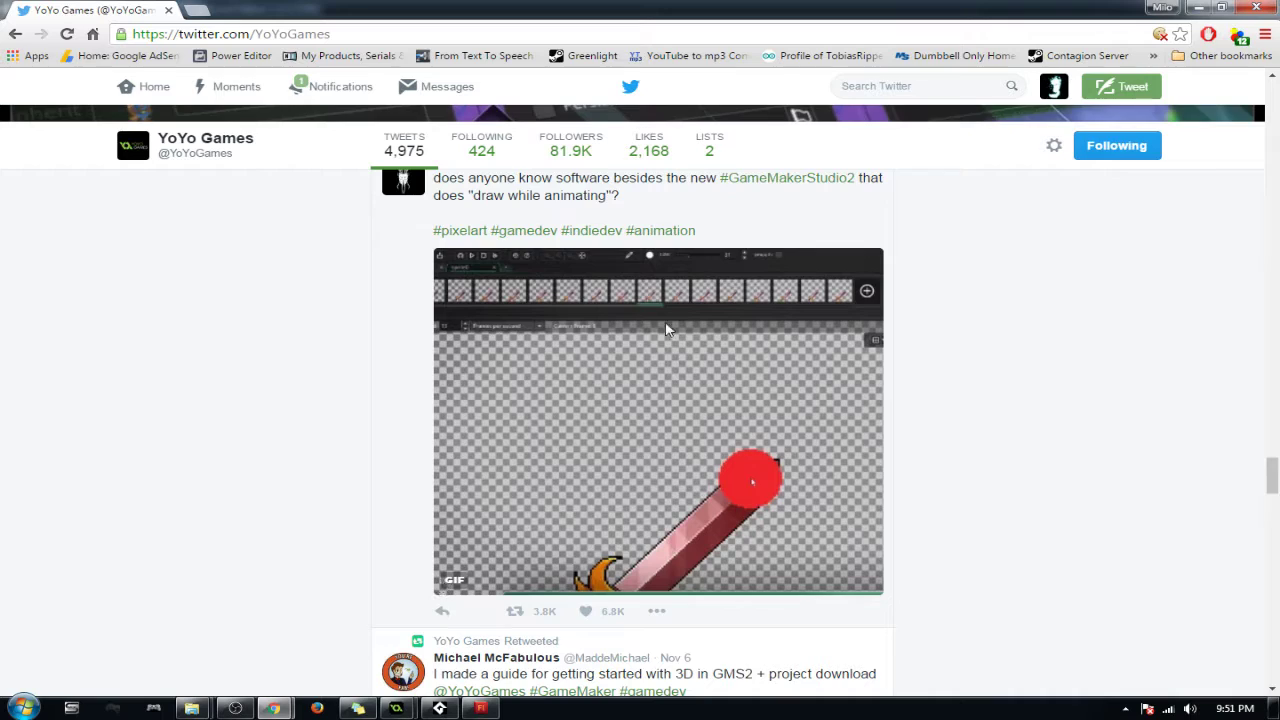
click(808, 219)
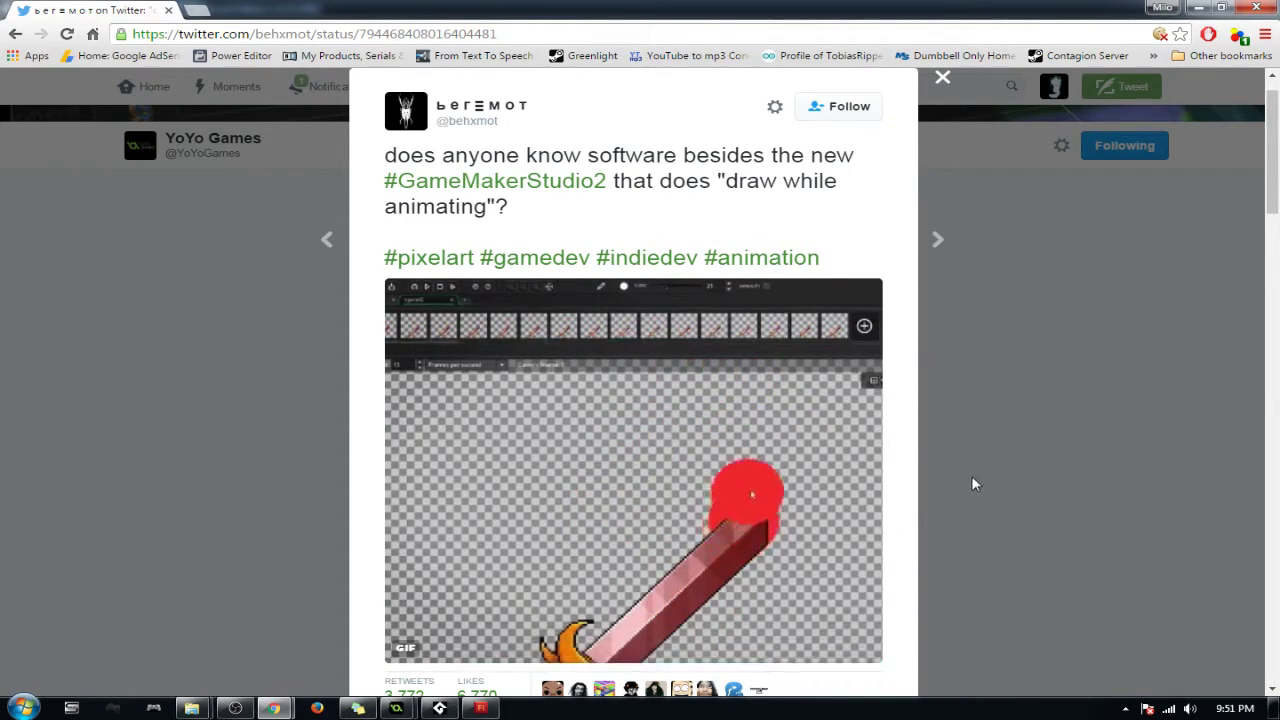
click(1201, 8)
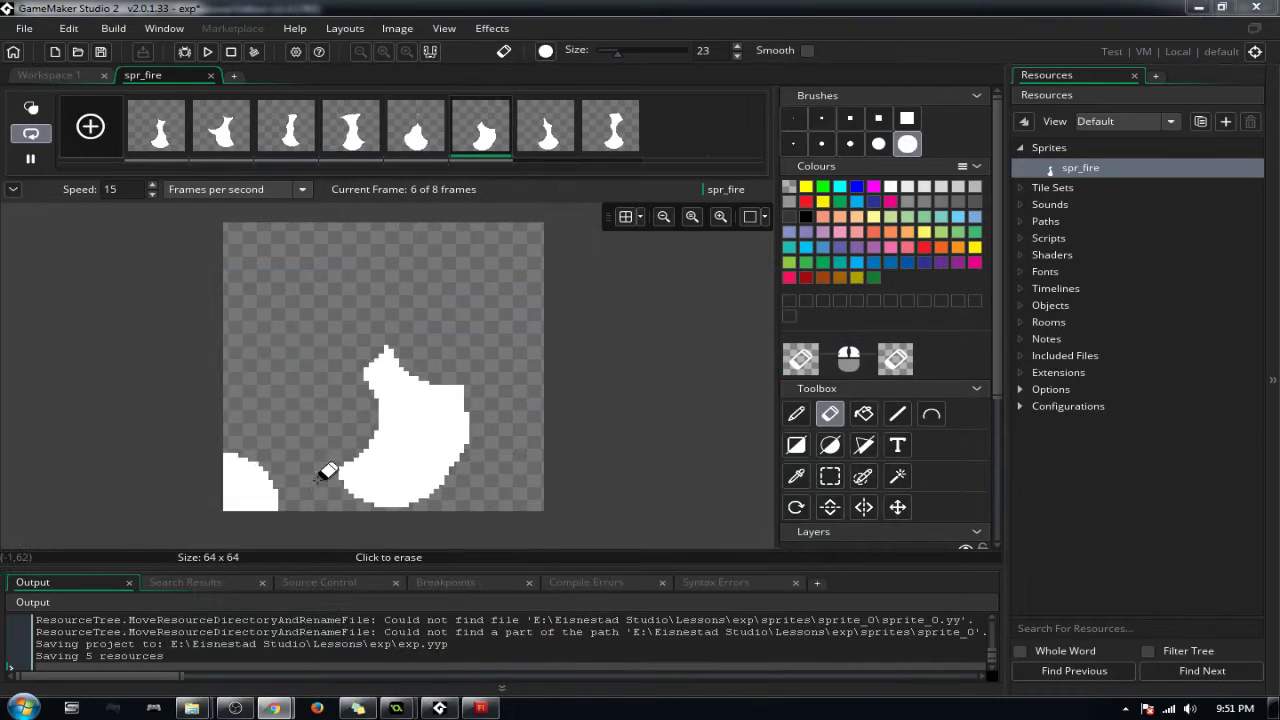
Step: Return to the Twitter window, close the open tweet, examine newer sprite editor posts in the YoYo Games feed, and go back to GameMaker Studio 2
mouse_move(273, 708)
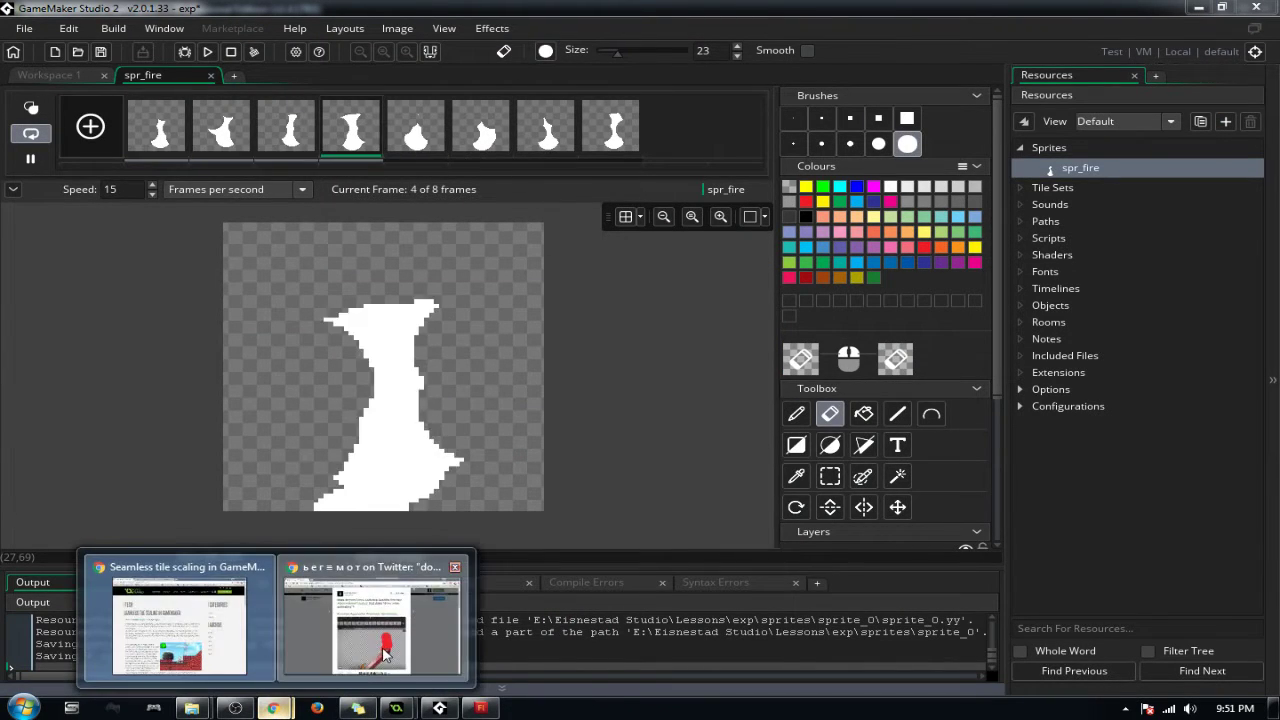
click(400, 628)
click(1036, 413)
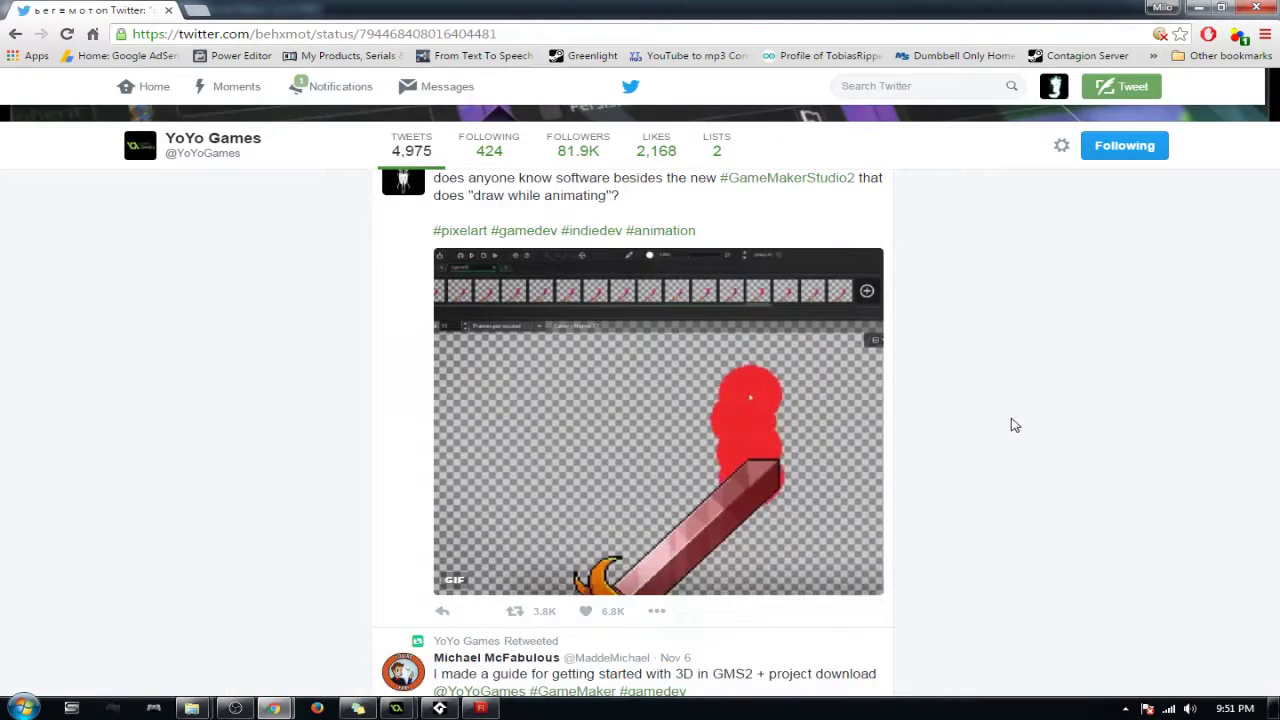
scroll(929, 437, up, 2)
scroll(930, 445, up, 15)
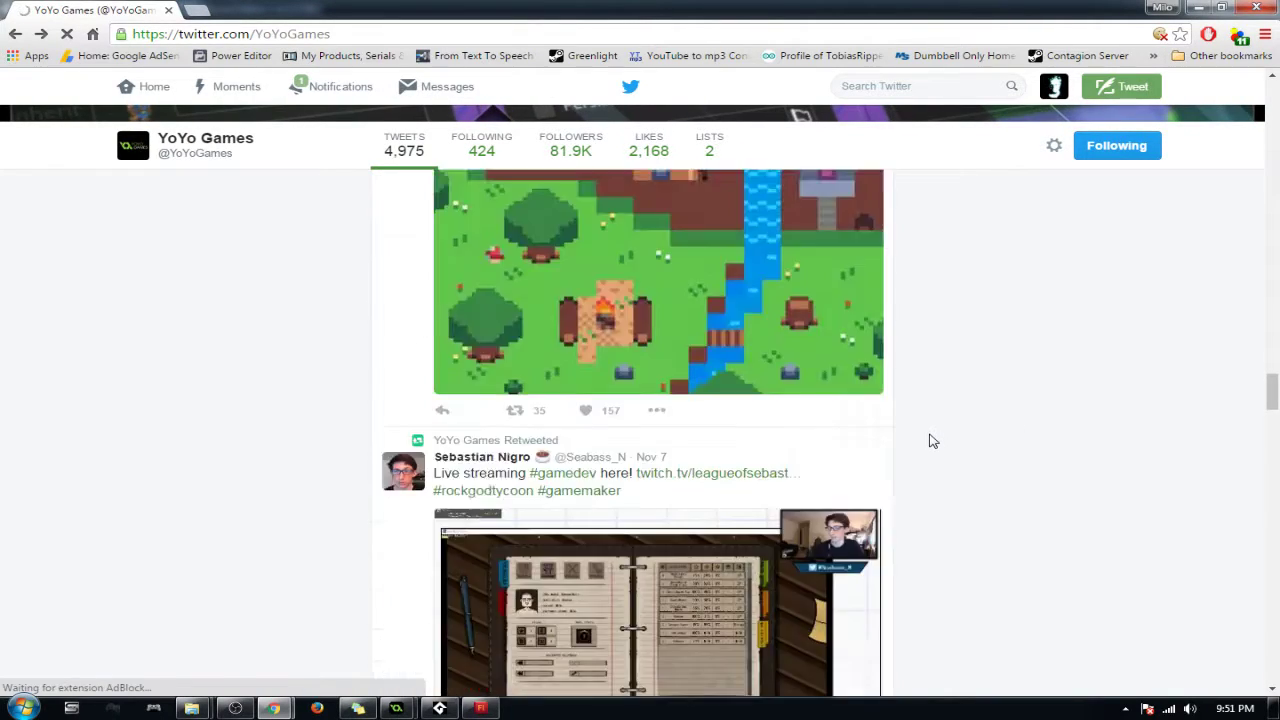
scroll(930, 453, up, 8)
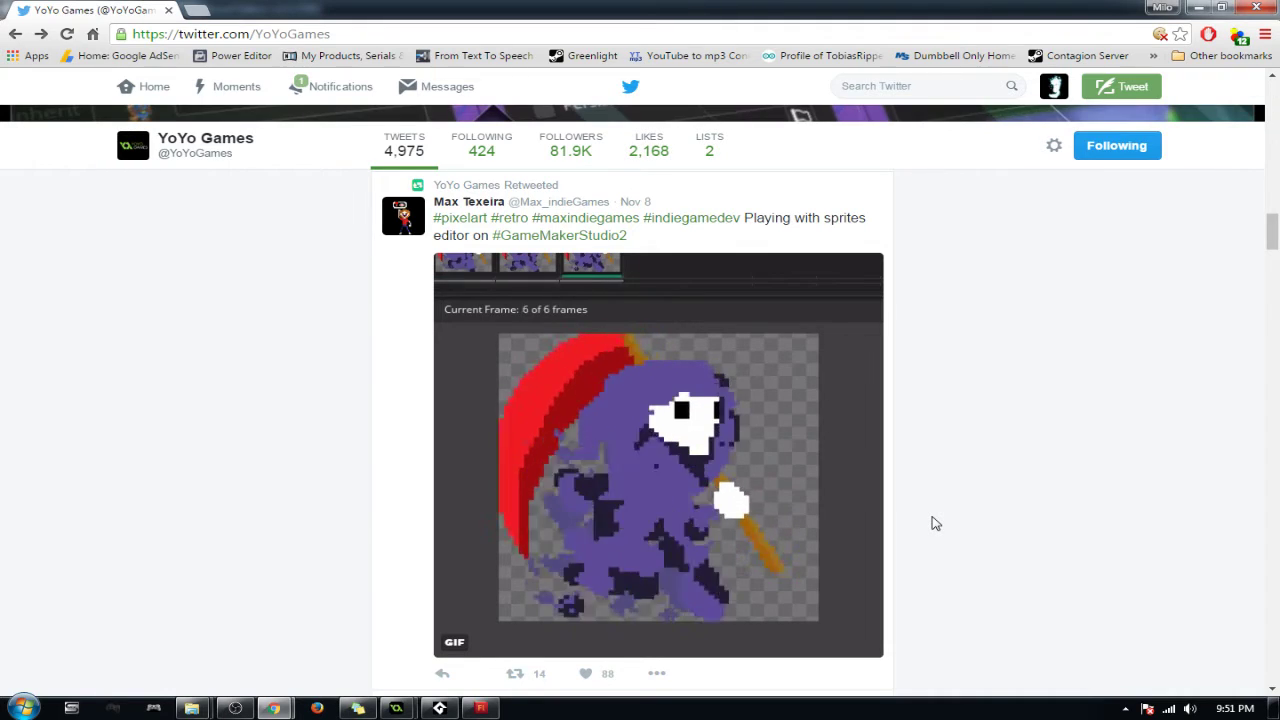
click(1198, 8)
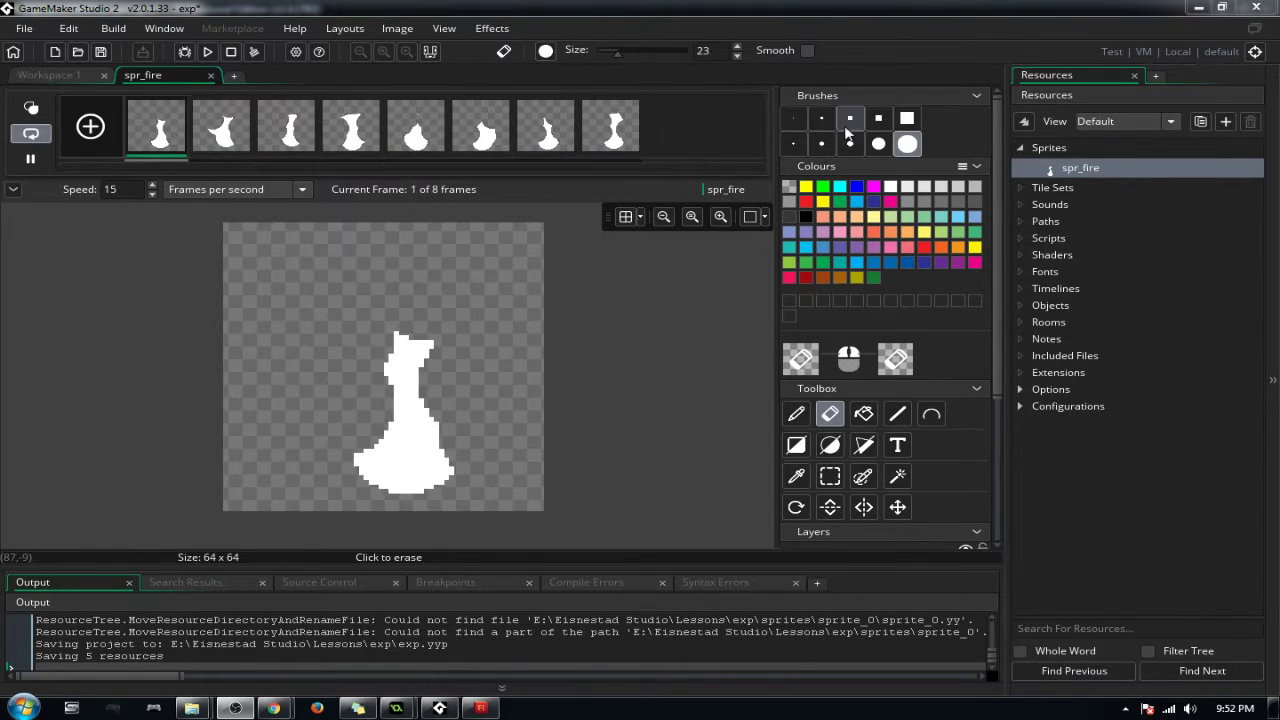
Step: Add a new layer to the sprite and move it below the default layer
drag(1000, 382, 1002, 548)
click(800, 534)
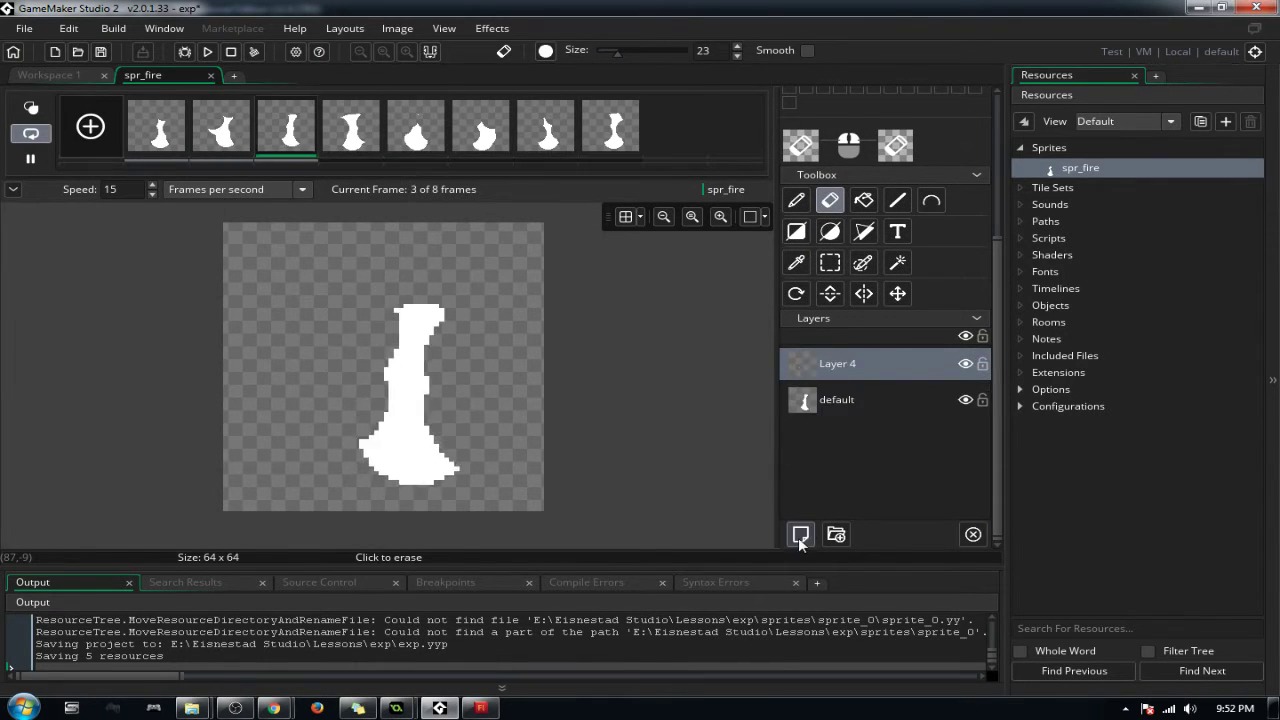
drag(851, 366, 851, 460)
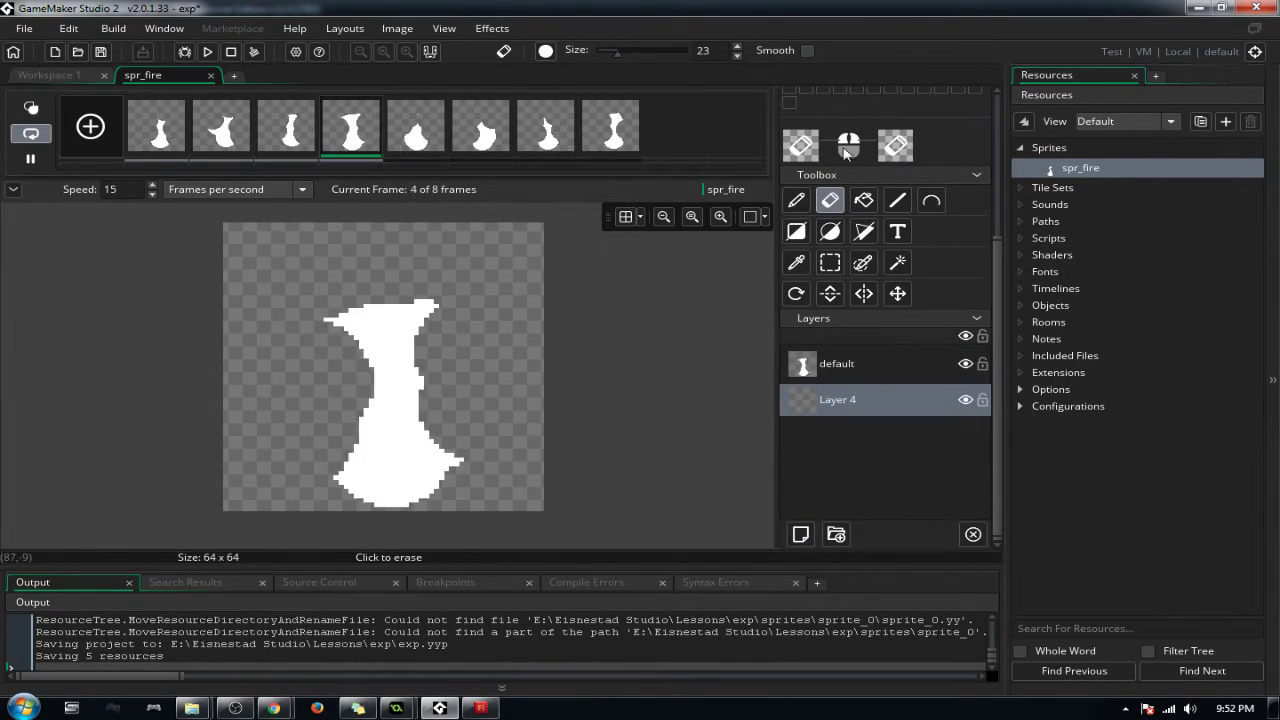
Step: Paint orange behind the white flame on the new layer and erase the excess to leave thin orange edges
scroll(890, 215, up, 3)
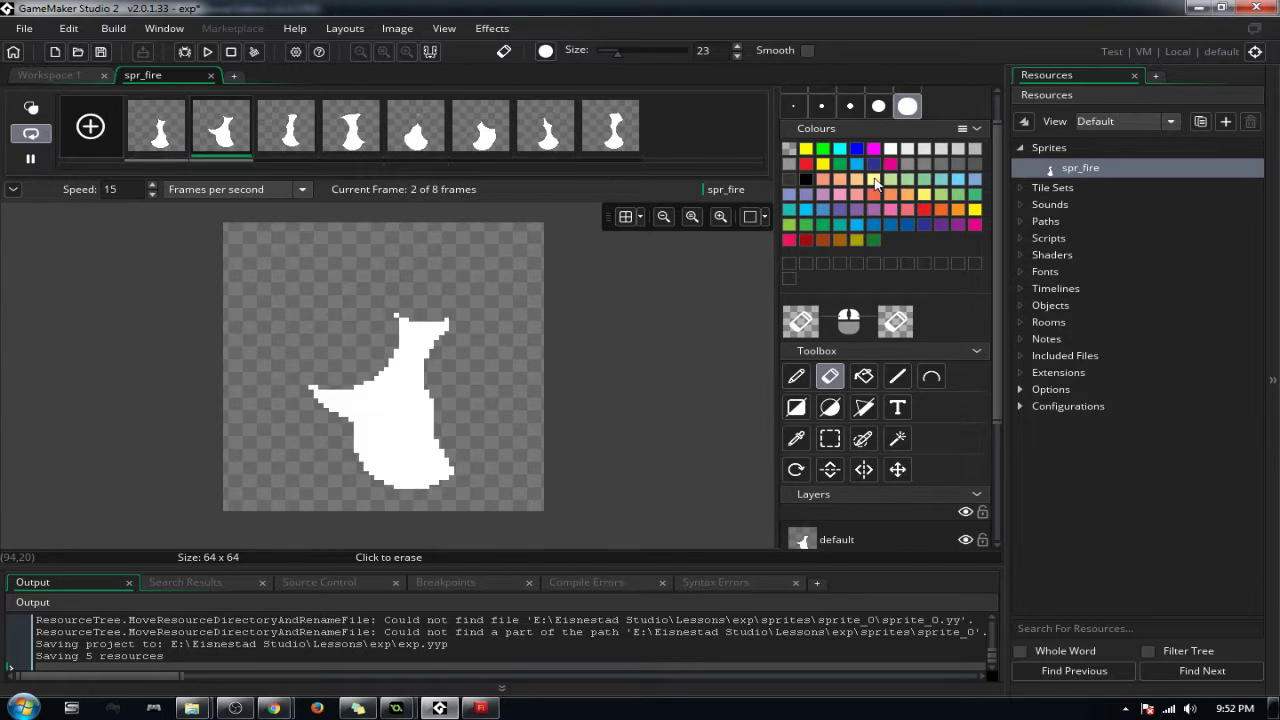
click(940, 212)
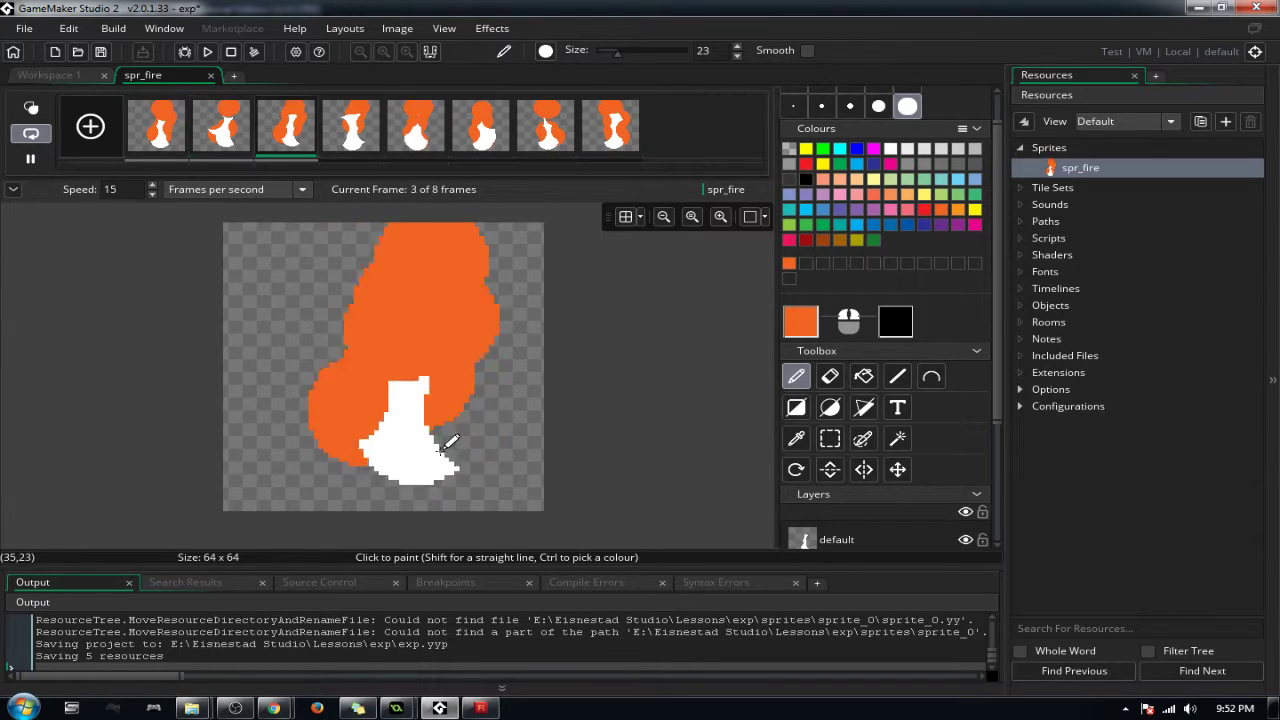
click(829, 376)
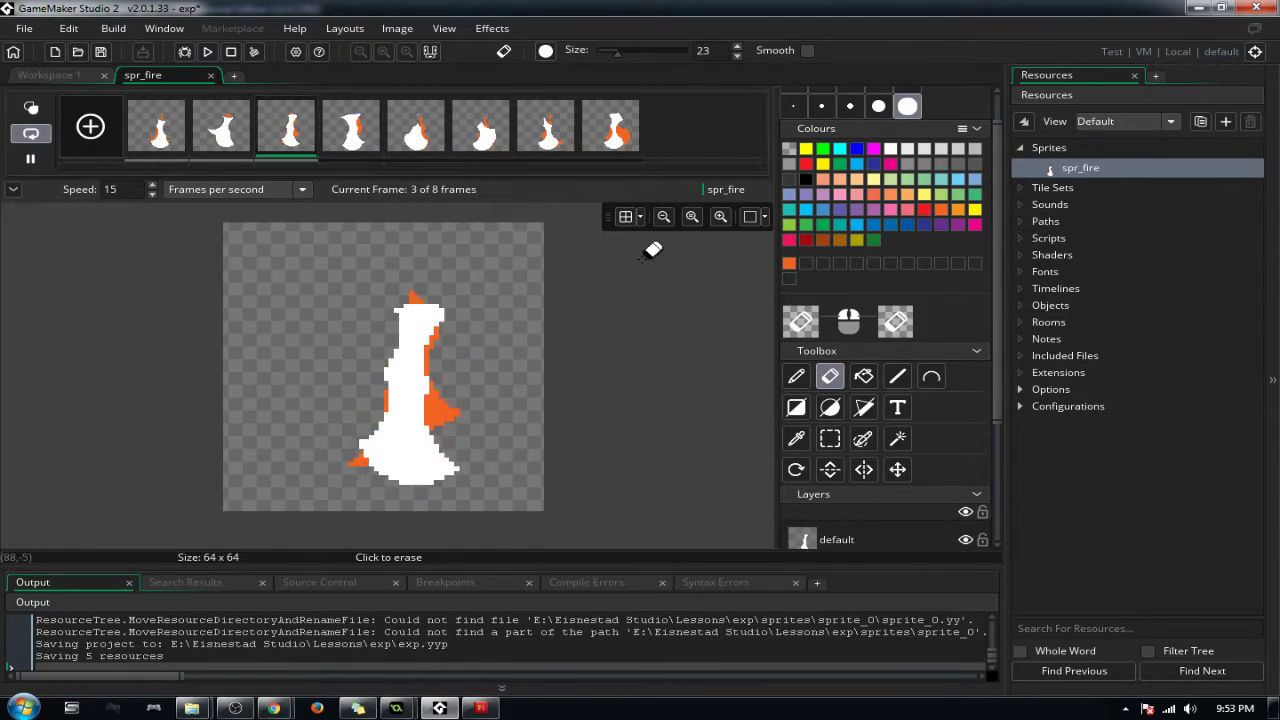
Step: Close the image editor, preview the spr_fire animation in the sprite window, and close that window
click(211, 76)
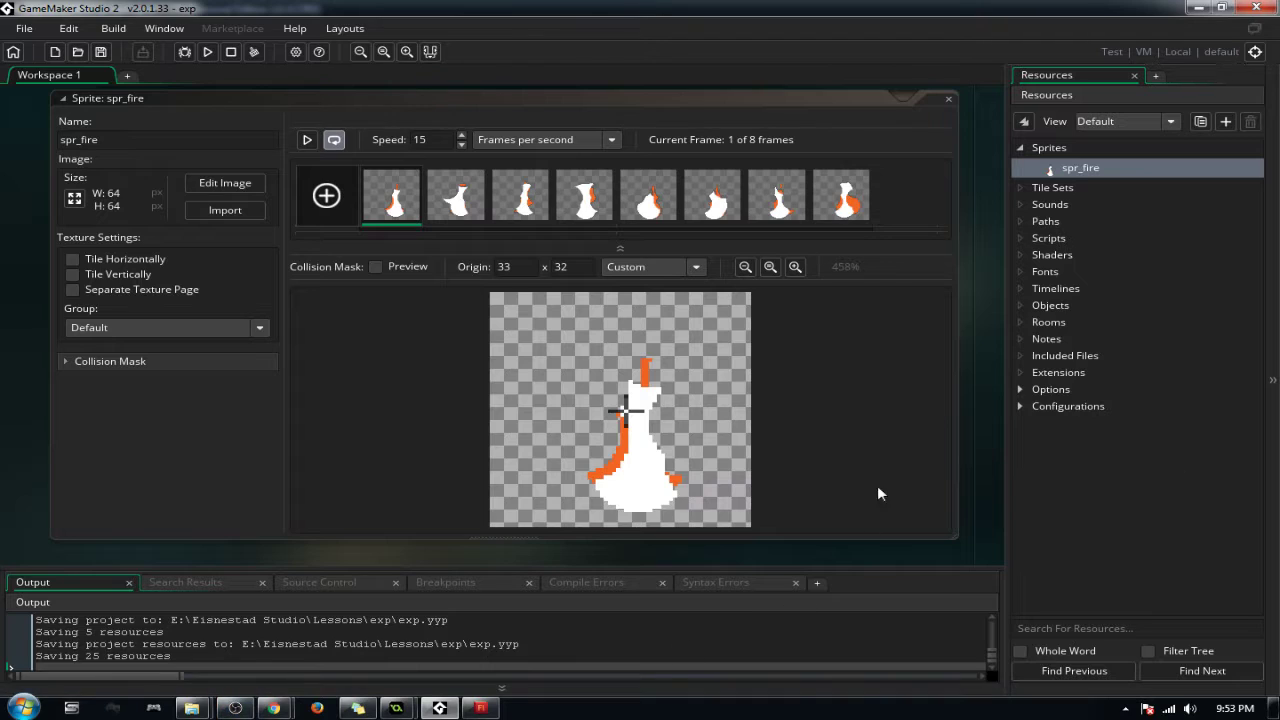
click(307, 140)
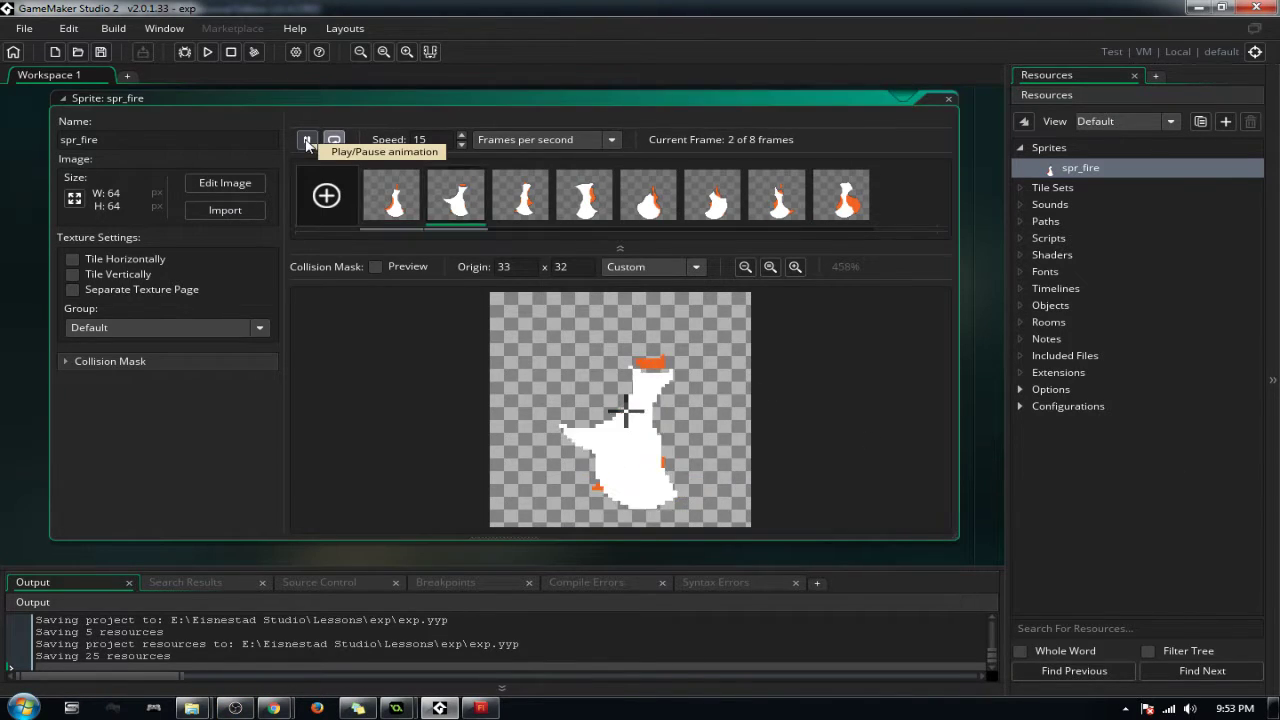
click(307, 140)
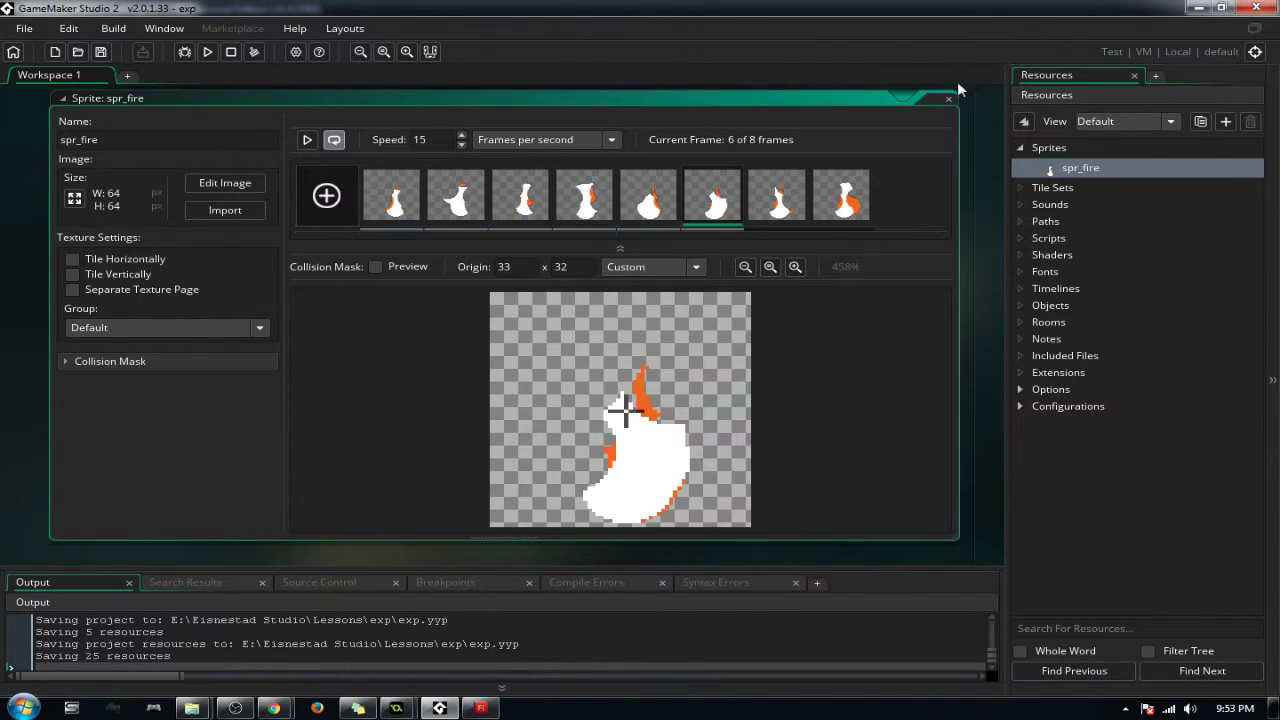
click(948, 101)
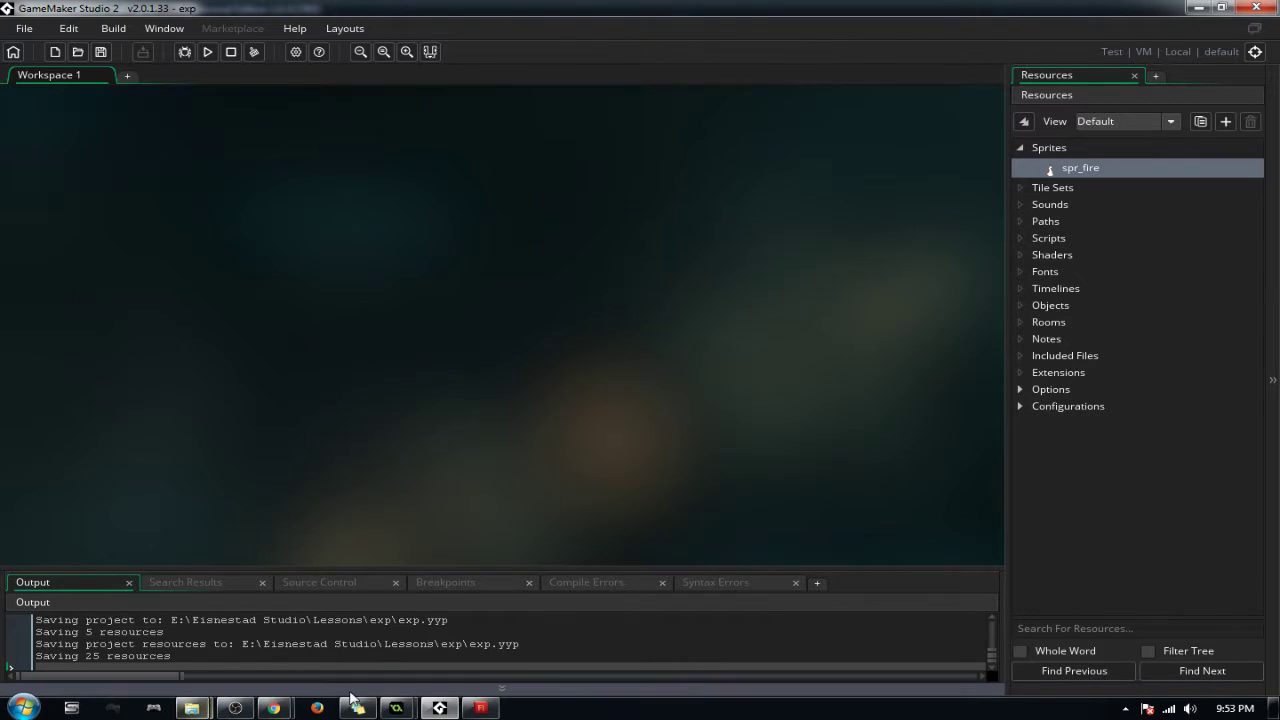
Step: Add the temp_tile image from the "exploring the engine 2" folder to the resource tree as a sprite
click(360, 713)
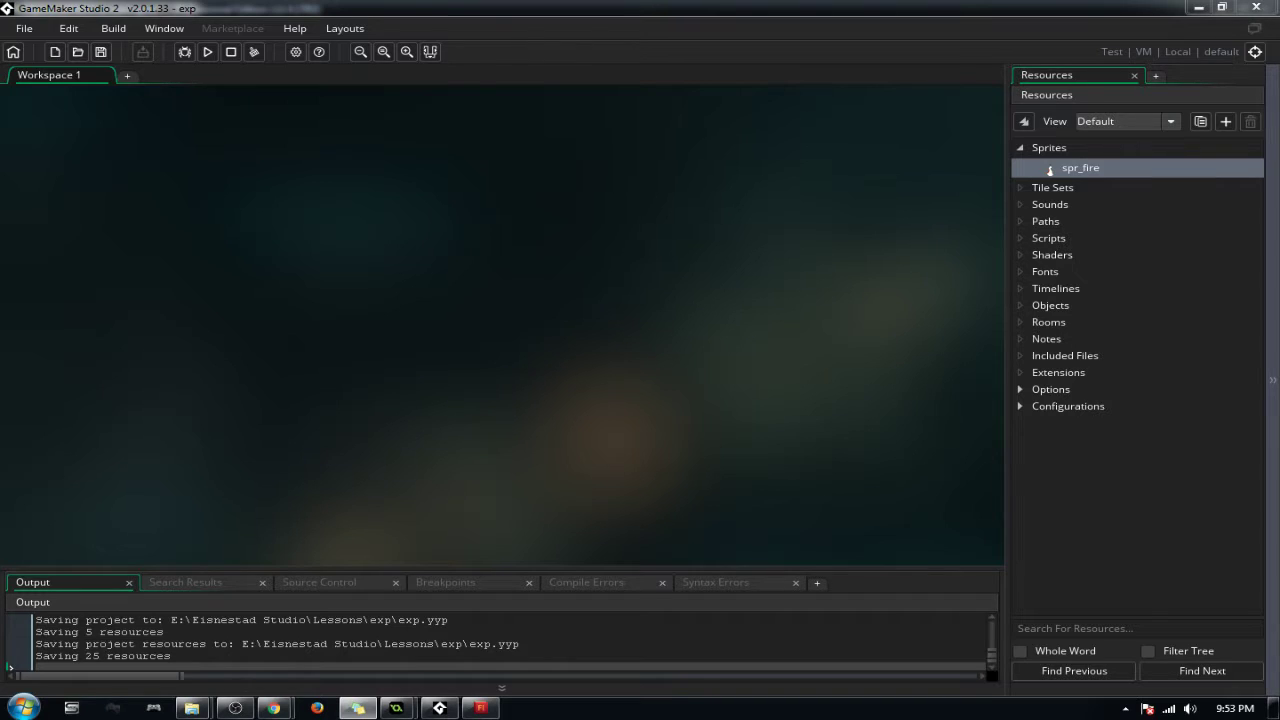
click(1021, 454)
click(200, 709)
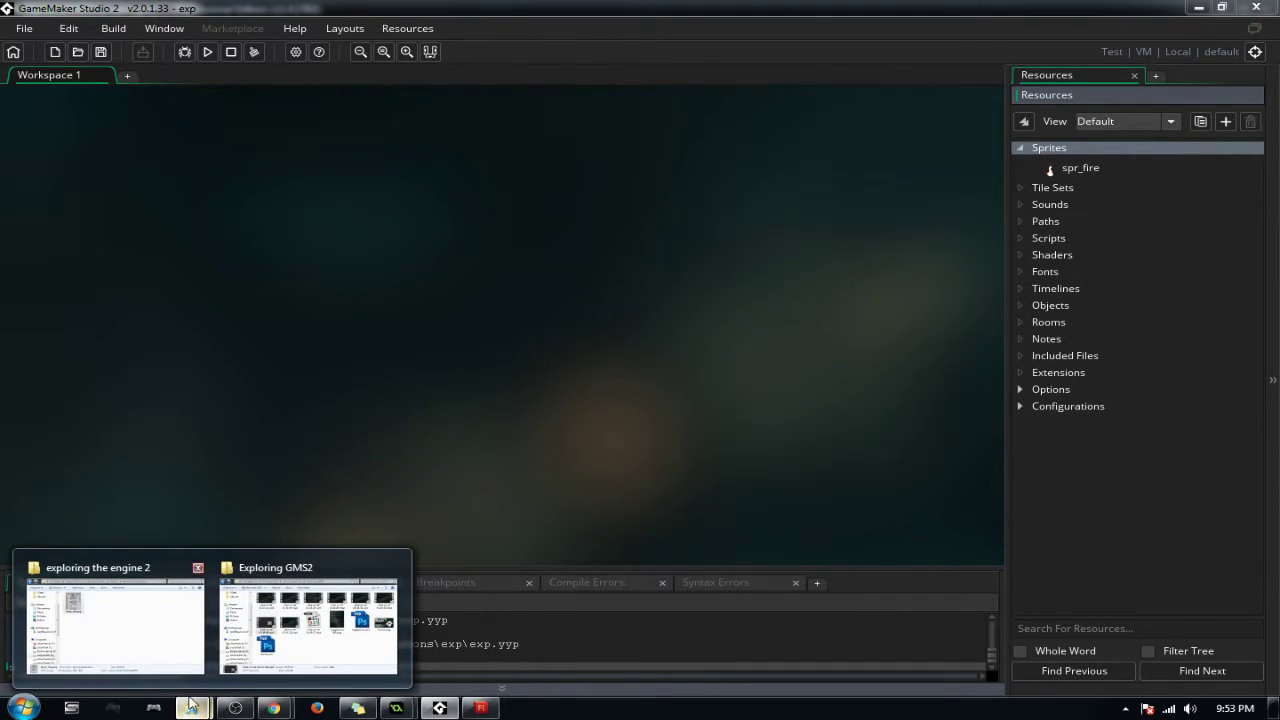
click(190, 655)
drag(1205, 178, 1138, 165)
click(860, 118)
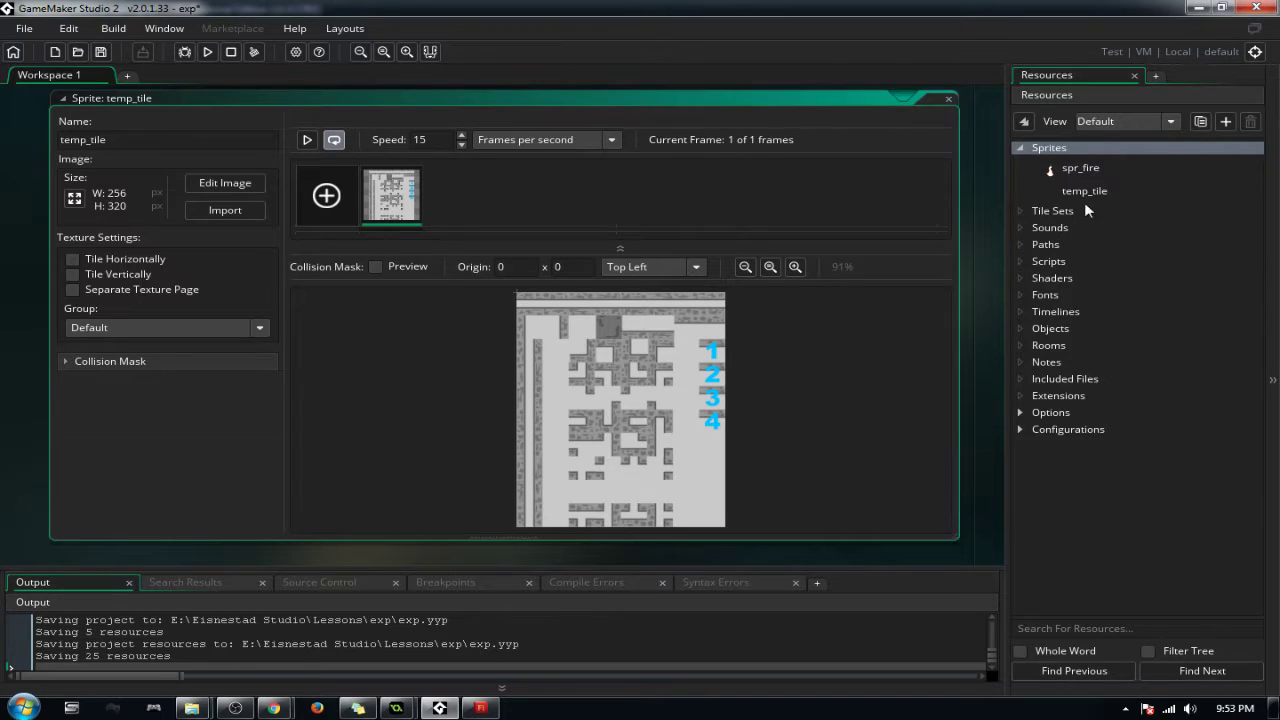
Step: Create a blank sprite and open its image import dialog, cancelling without choosing a file
right_click(1087, 152)
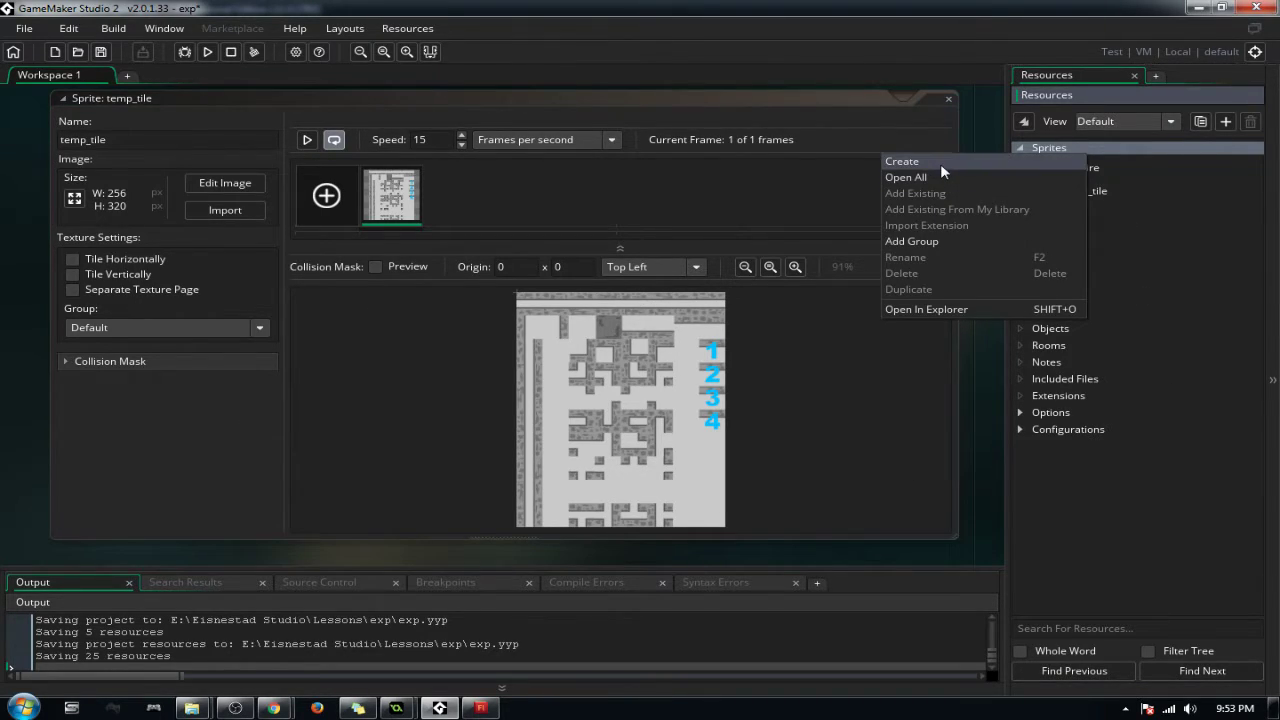
click(940, 163)
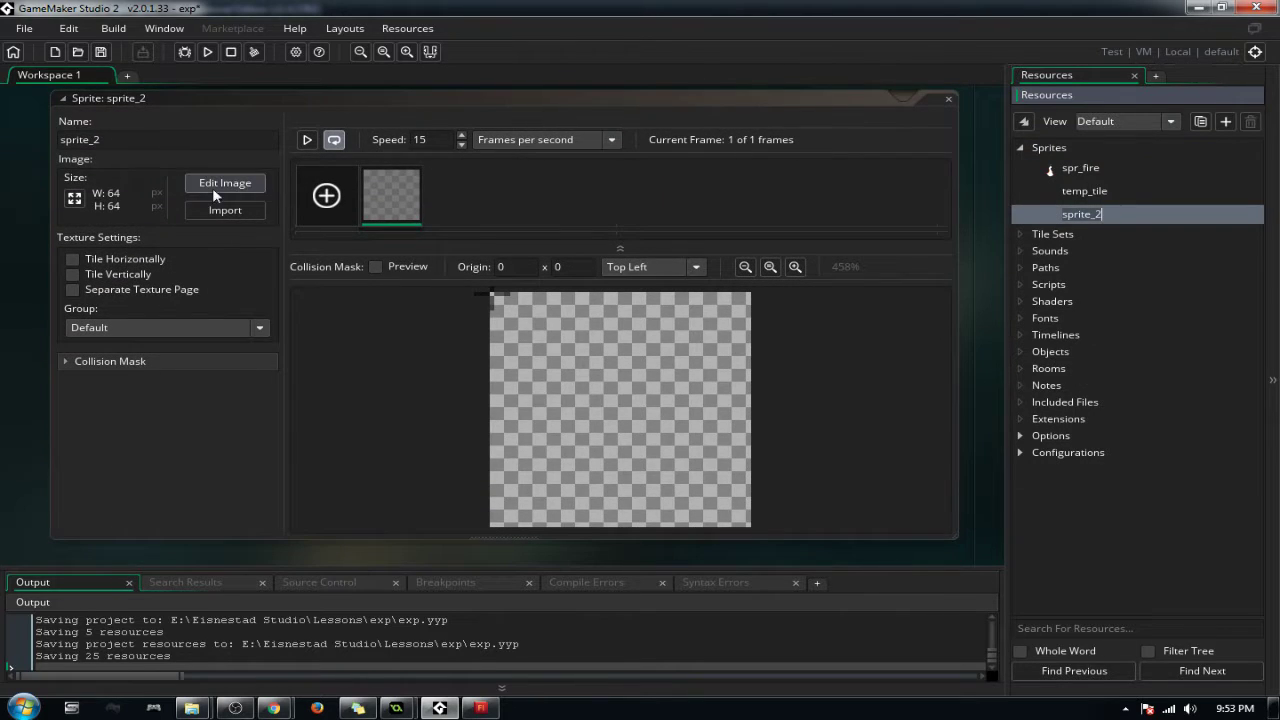
click(219, 210)
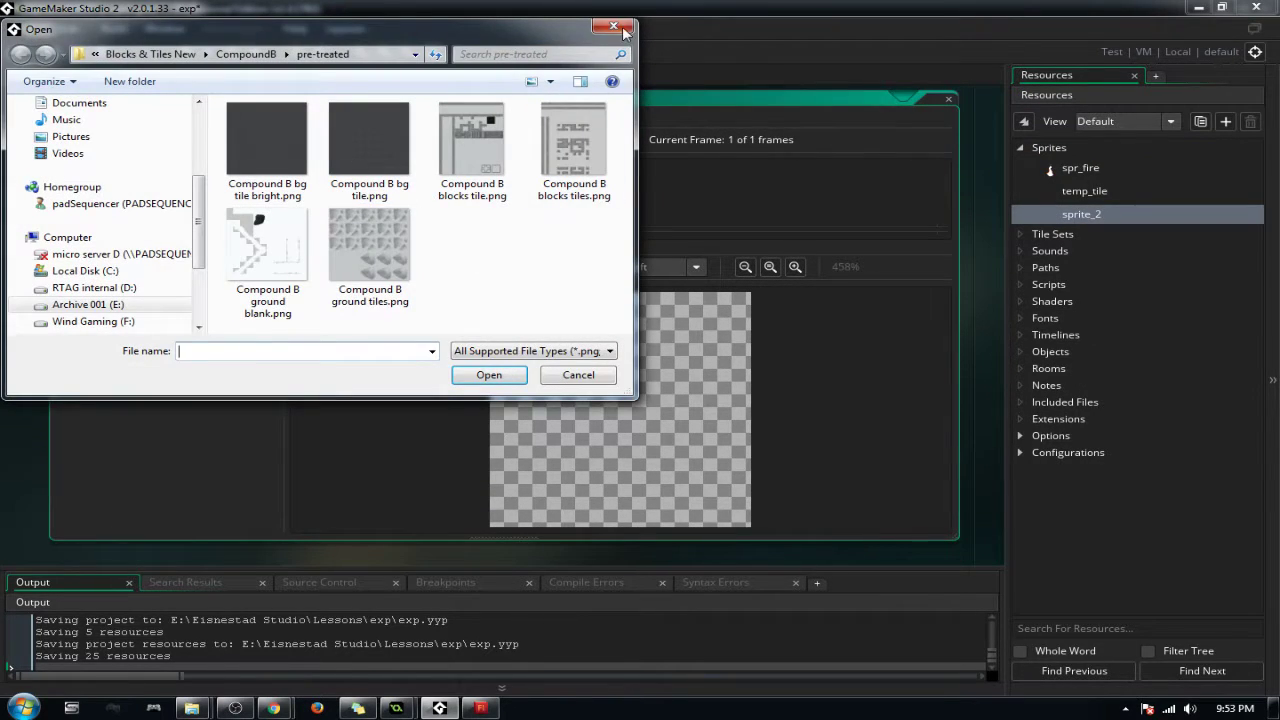
click(614, 27)
Step: Delete the blank sprite_2 from the resource tree
right_click(1108, 214)
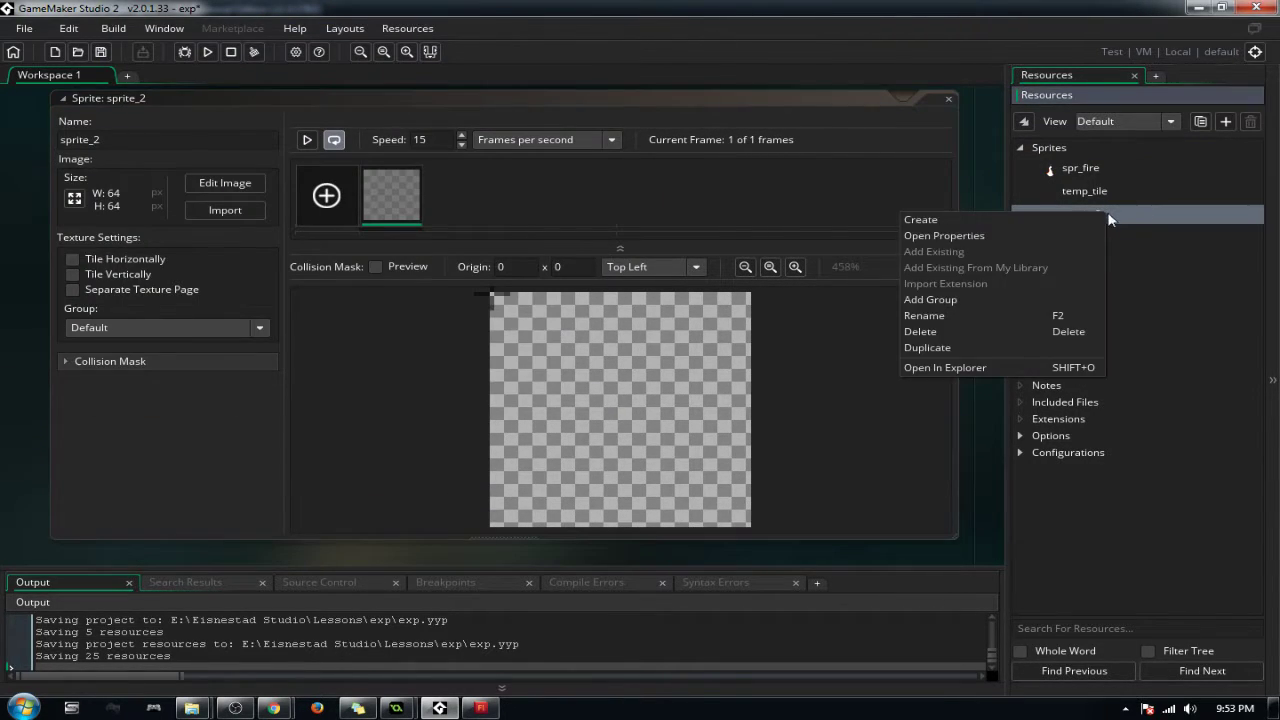
click(942, 338)
key(Return)
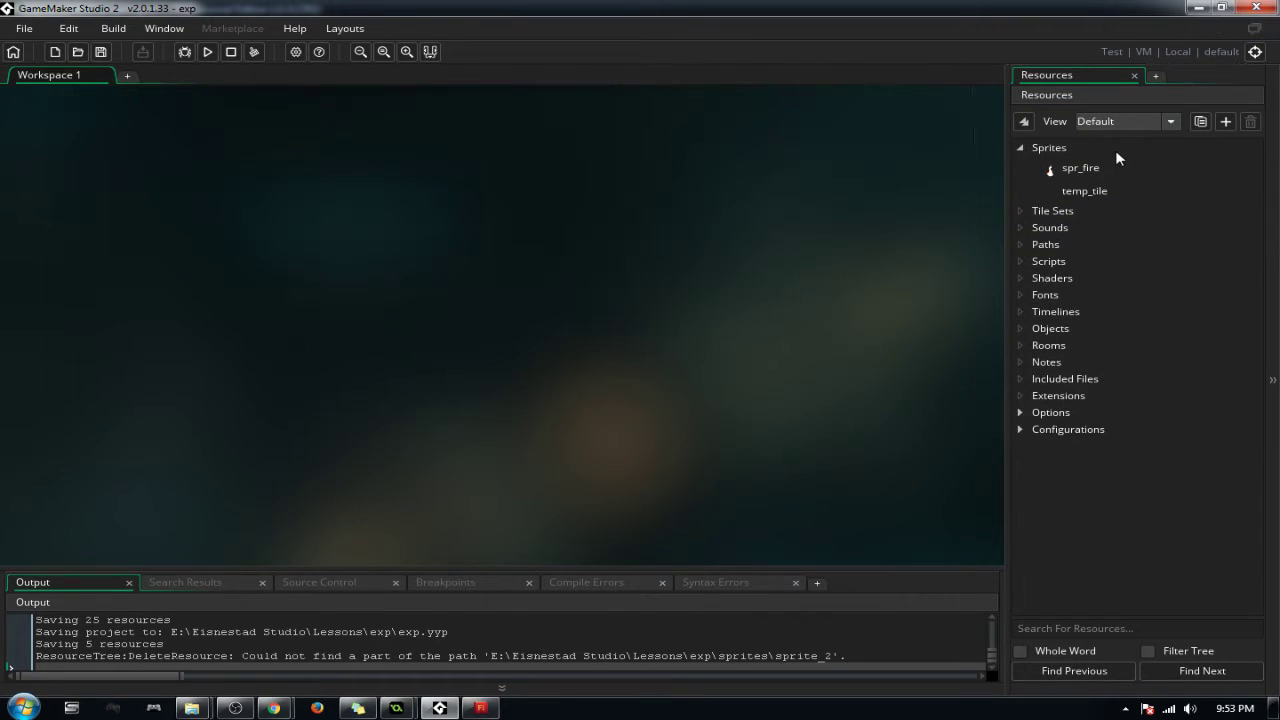
click(1092, 191)
click(1088, 168)
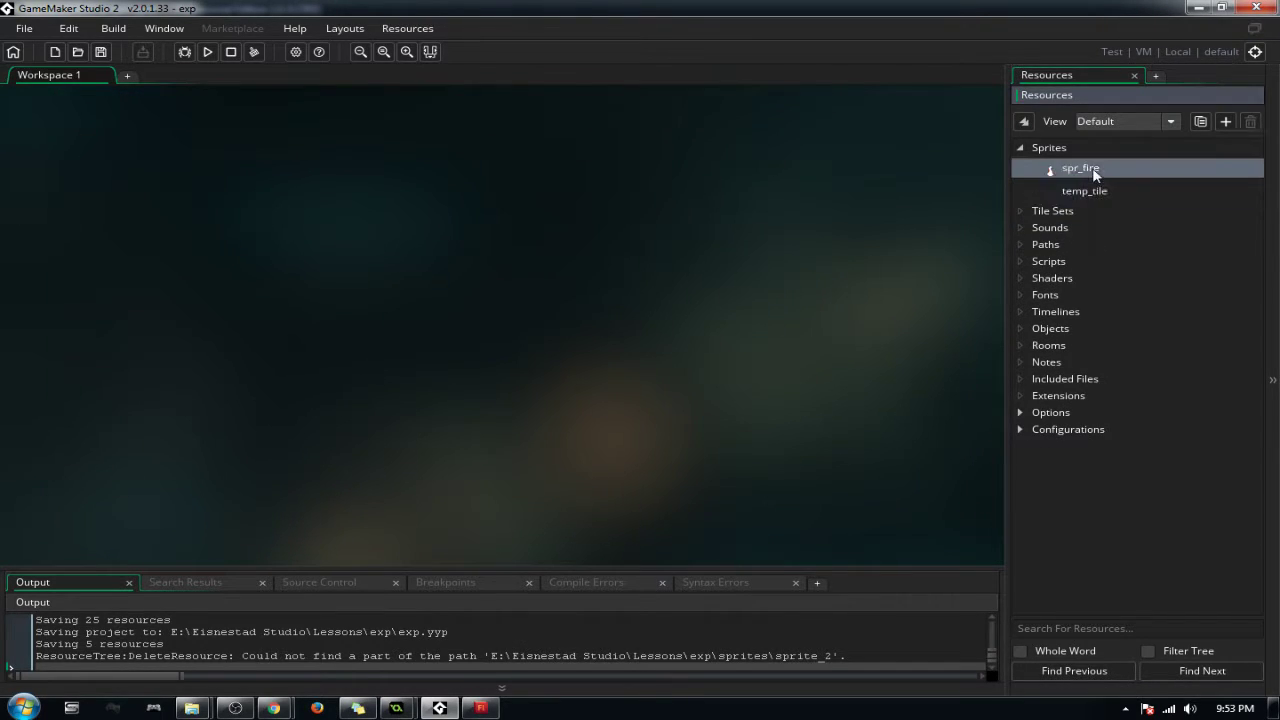
click(1093, 192)
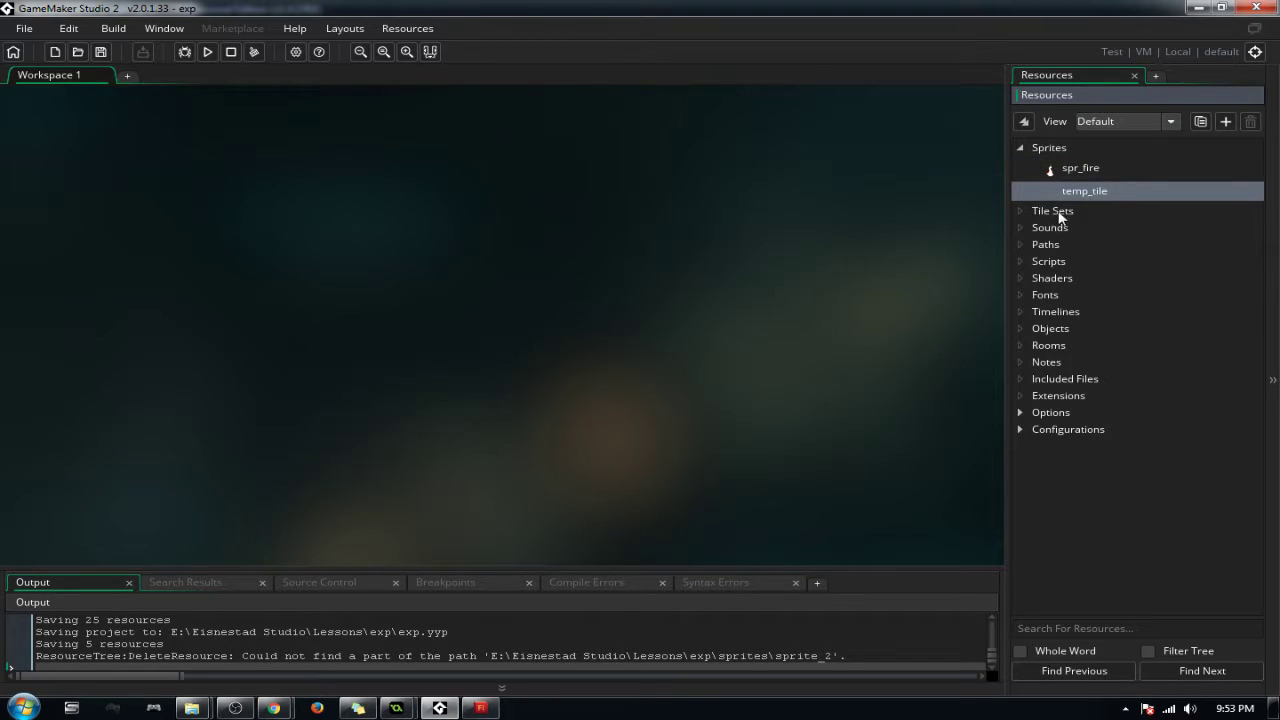
Step: Open spr_fire and set its collision mask type to Precise (Slow) with an alpha tolerance of 183
click(1068, 170)
double_click(1057, 172)
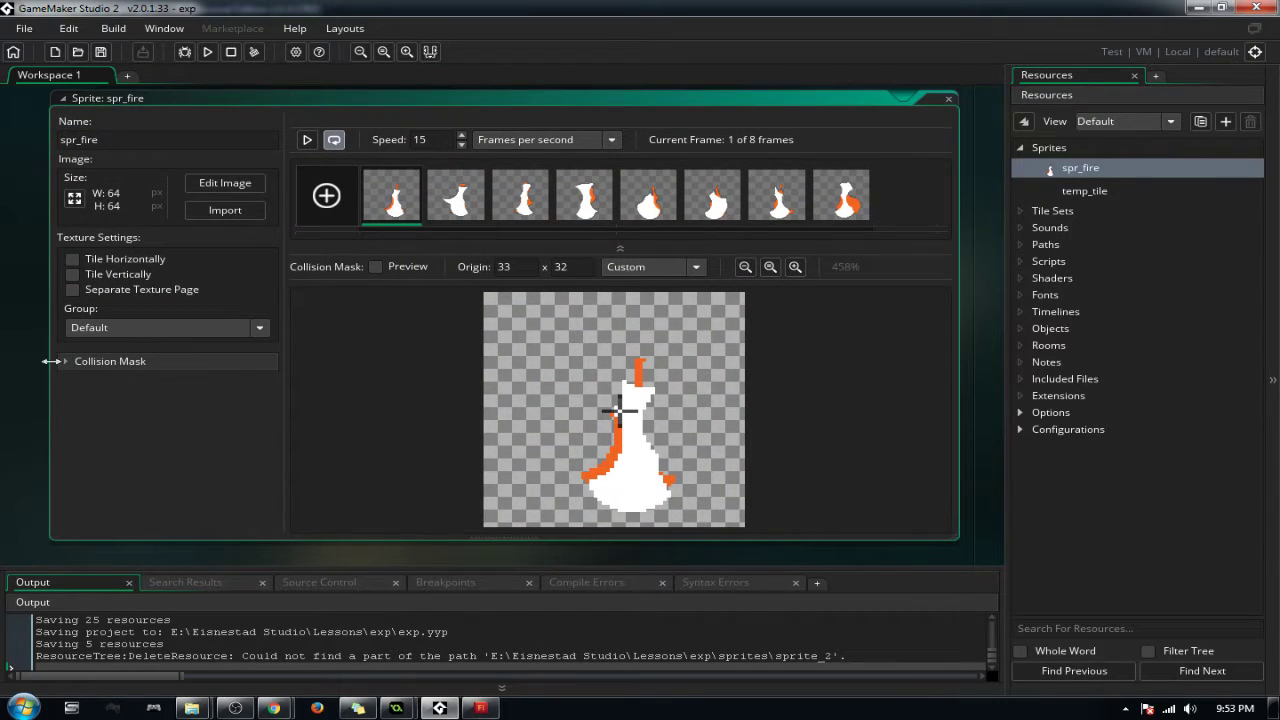
click(64, 361)
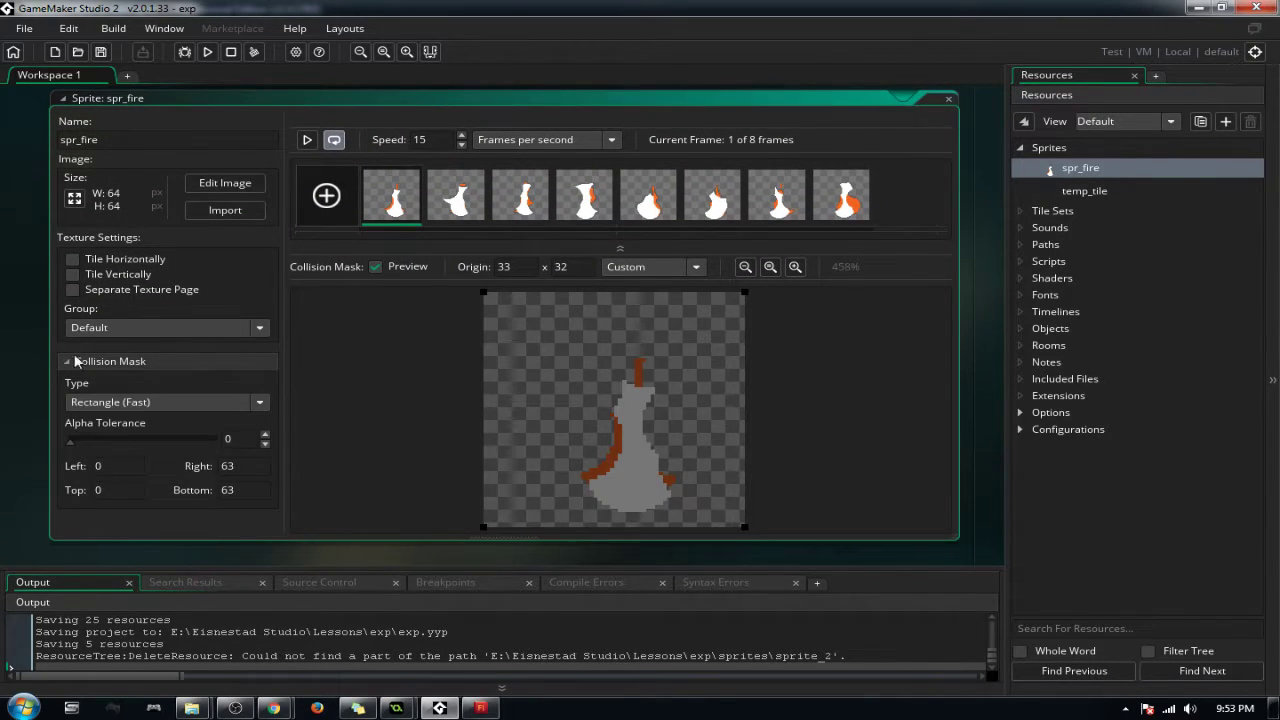
click(217, 402)
click(109, 459)
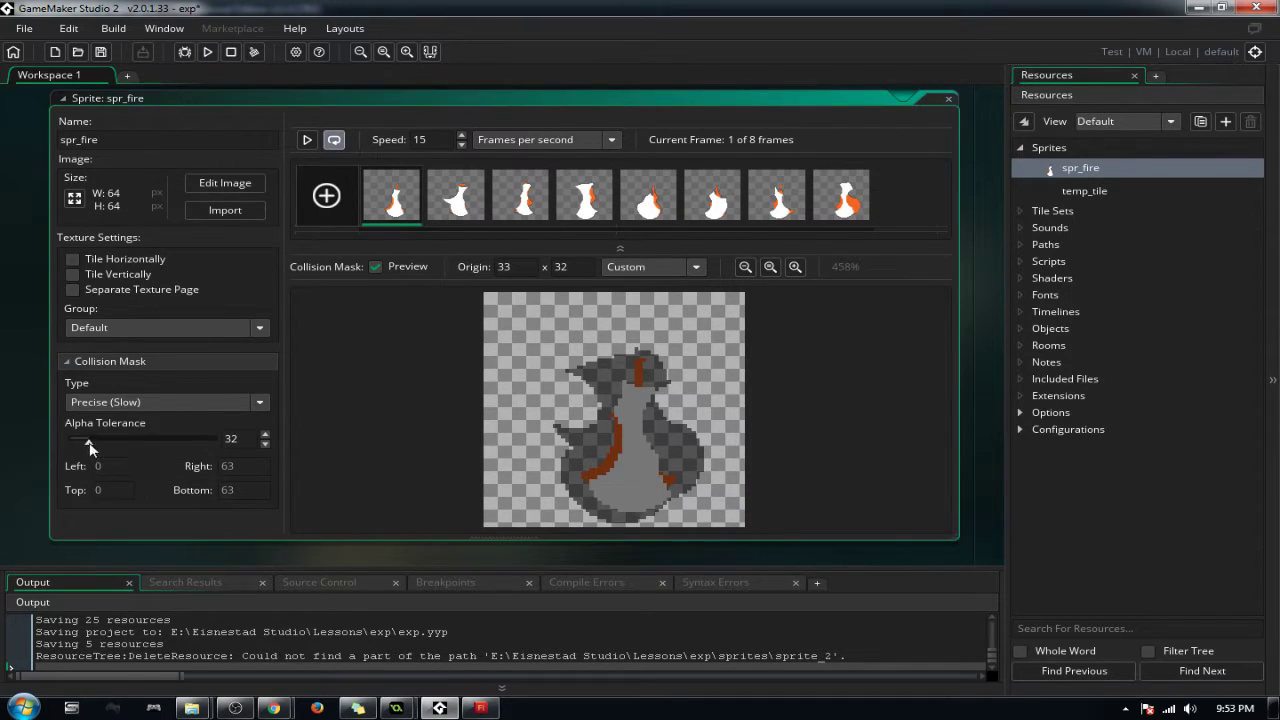
drag(130, 443, 175, 440)
Step: Toggle the collision mask preview off and on, and play the animation briefly to examine the mask across frames
click(376, 268)
click(376, 268)
click(308, 140)
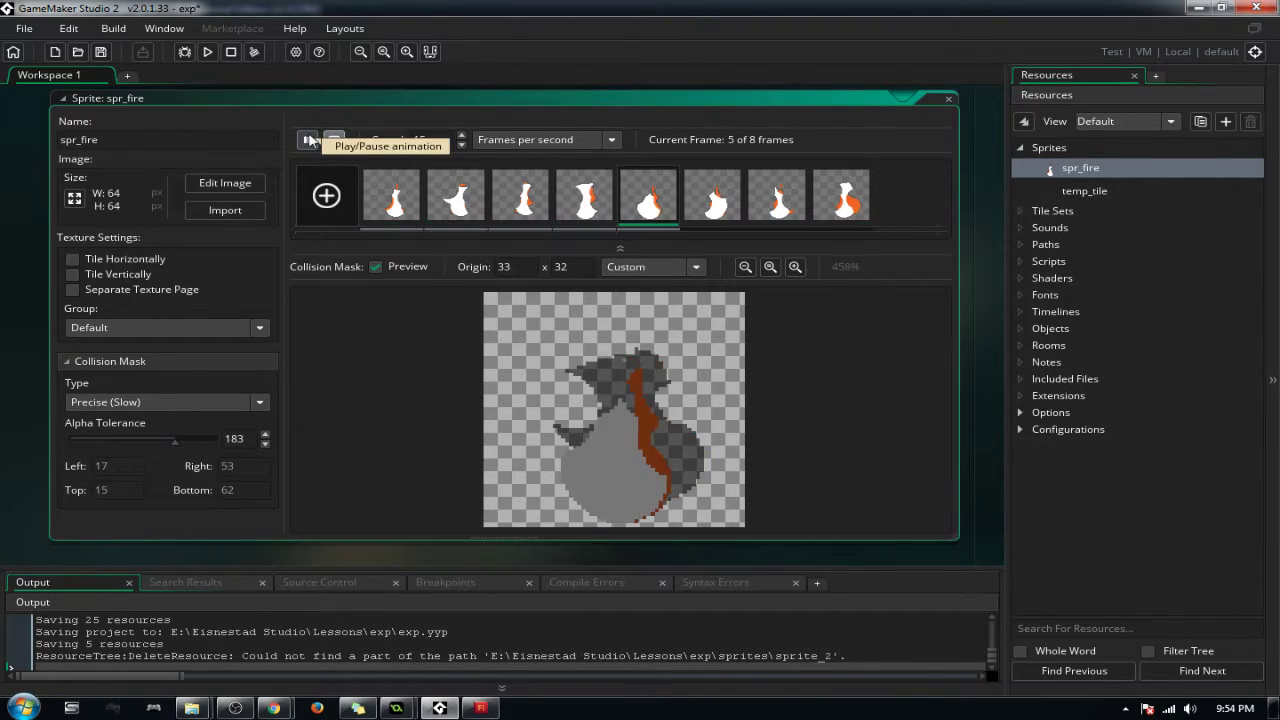
click(309, 140)
Step: Set spr_fire's collision mask type to Precise Per Frame (Slow), play the animation briefly to check the mask, and close the sprite editor
click(128, 403)
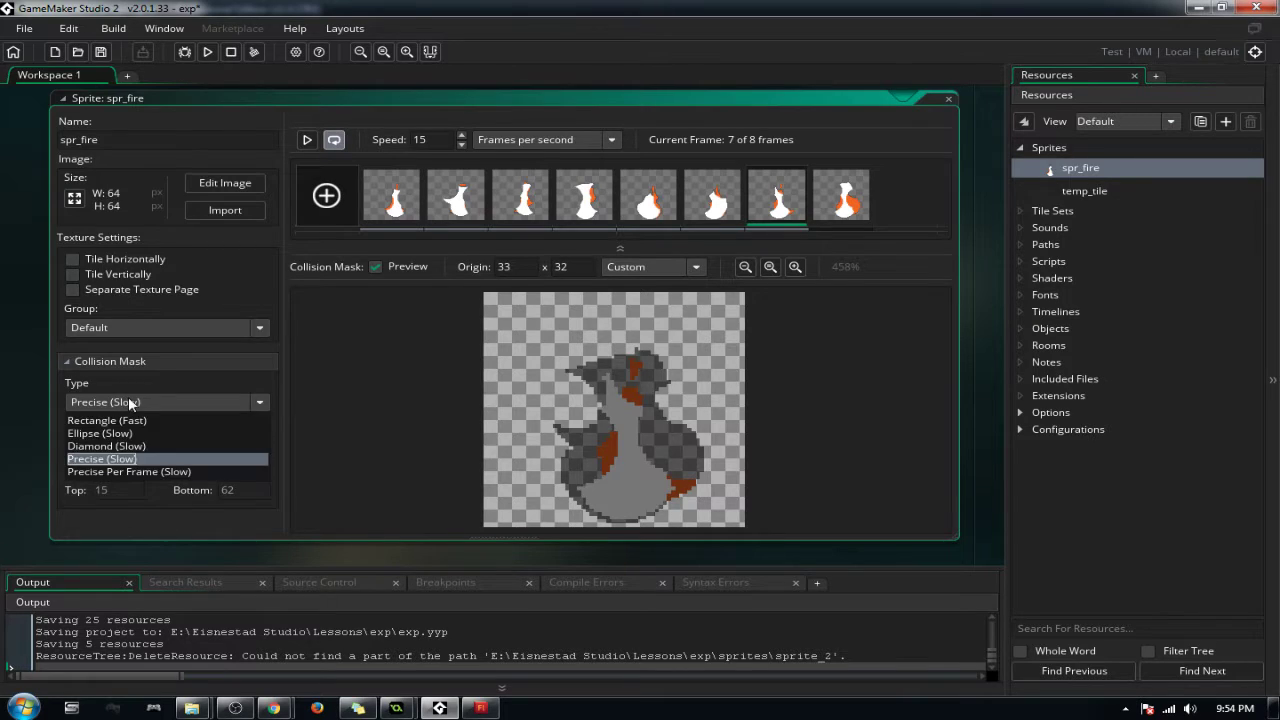
click(128, 474)
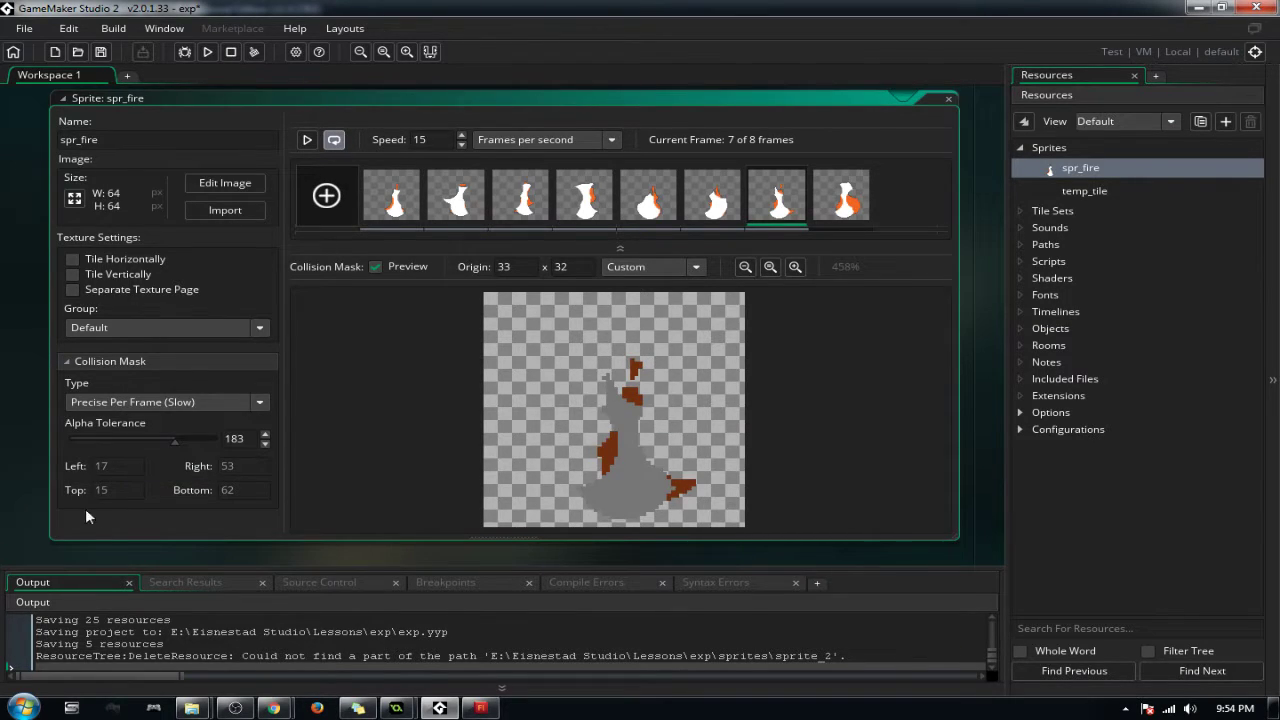
click(308, 140)
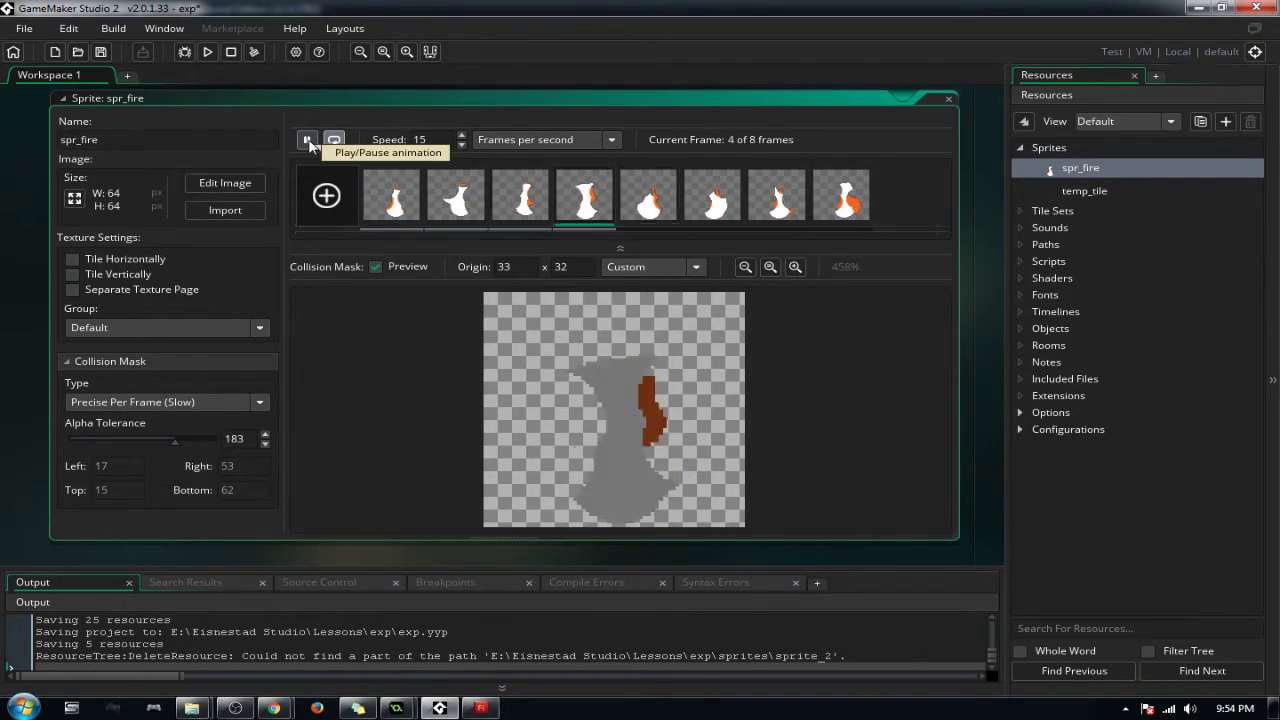
click(308, 141)
drag(175, 443, 118, 458)
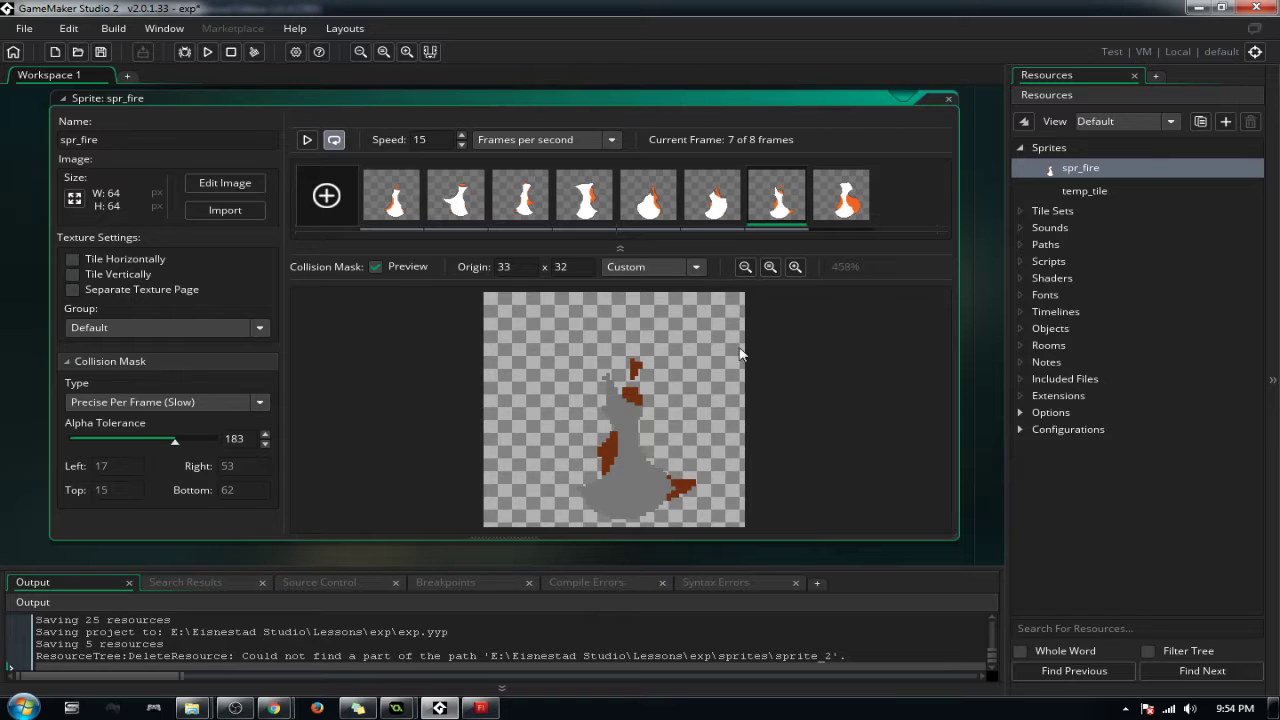
click(948, 98)
Step: Create a new tile set resource in the Tile Sets group
click(1038, 211)
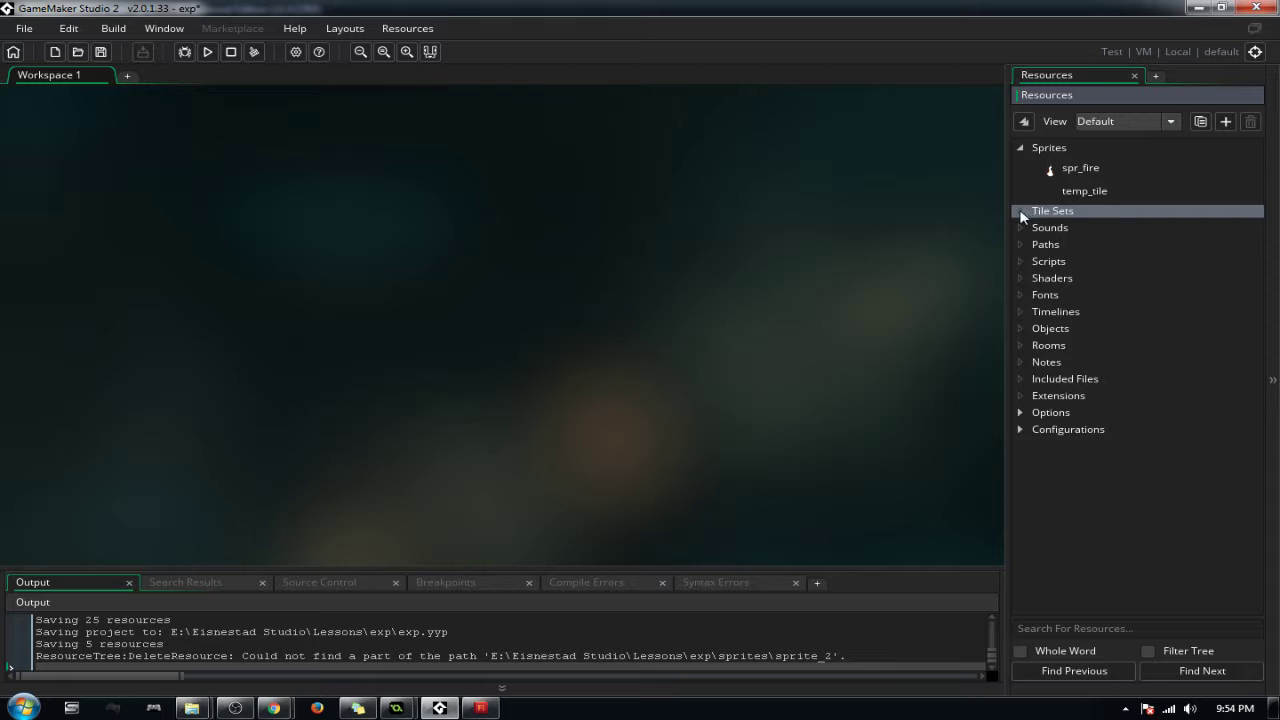
right_click(1038, 212)
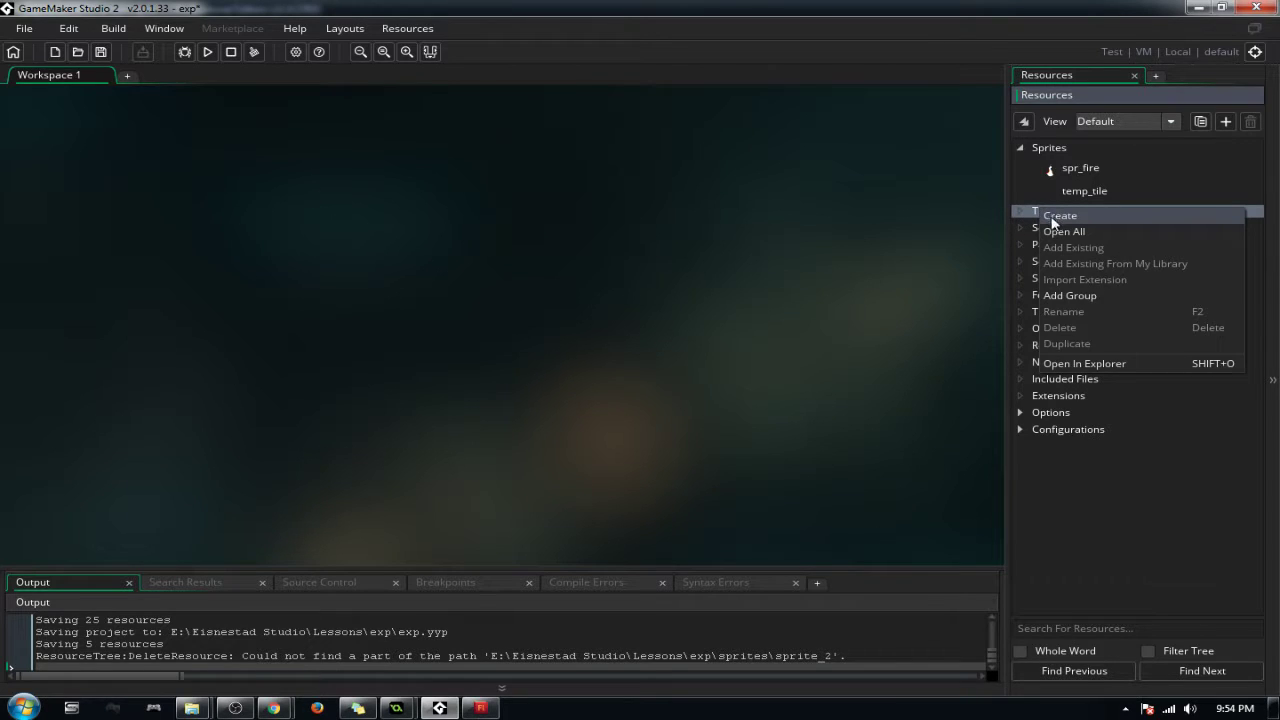
click(1058, 216)
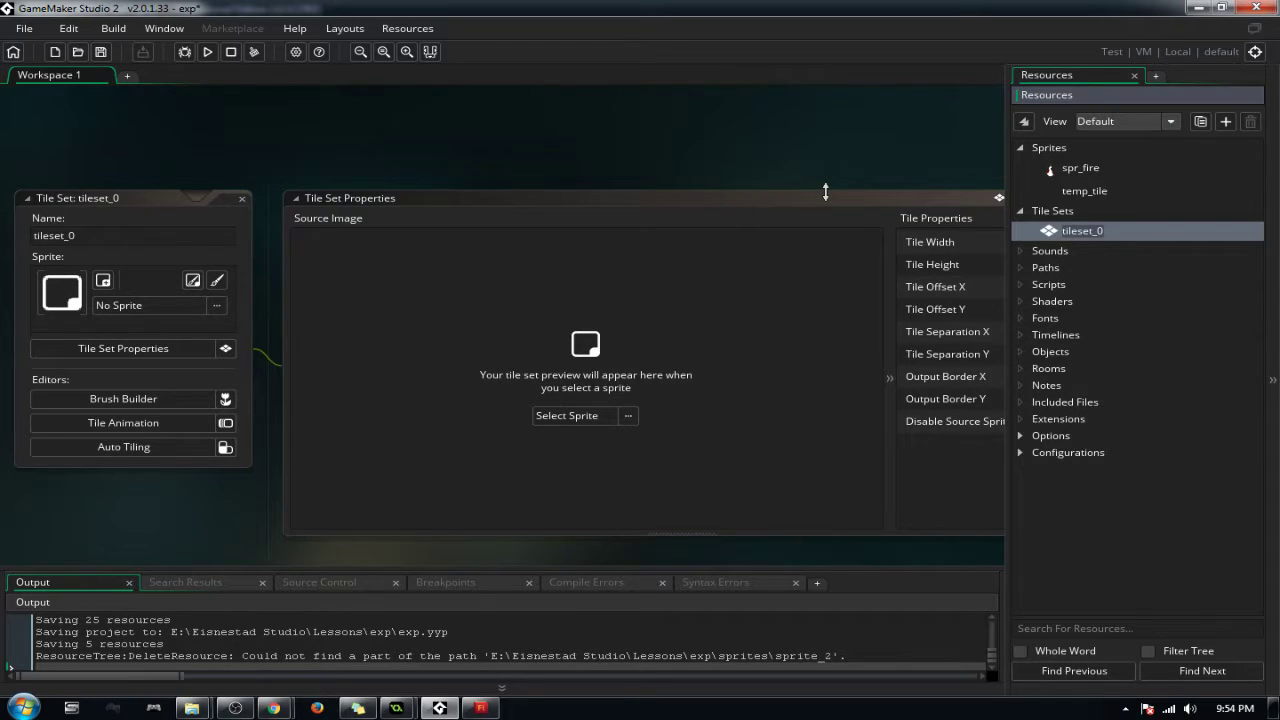
Step: Switch to the GameMaker Studio 1.4 project and close sprite16's image editor, sprite editor and properties, accepting each
mouse_move(396, 708)
click(480, 614)
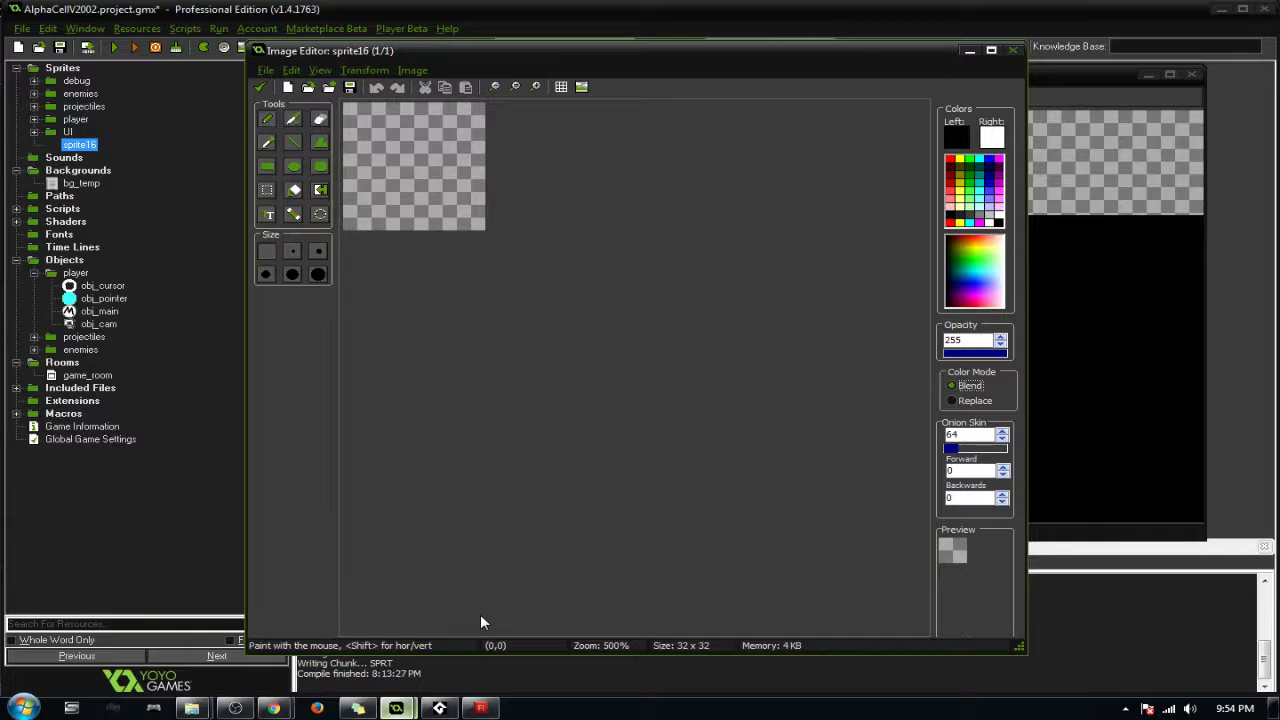
click(259, 87)
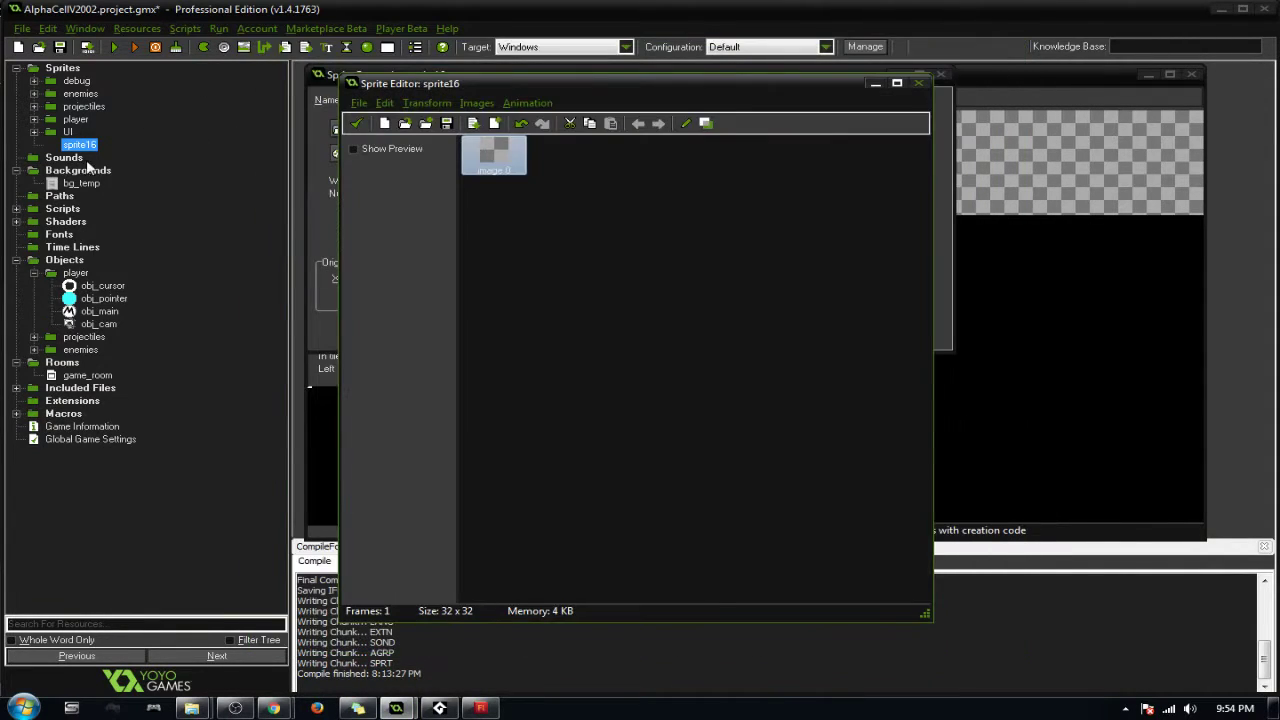
click(355, 124)
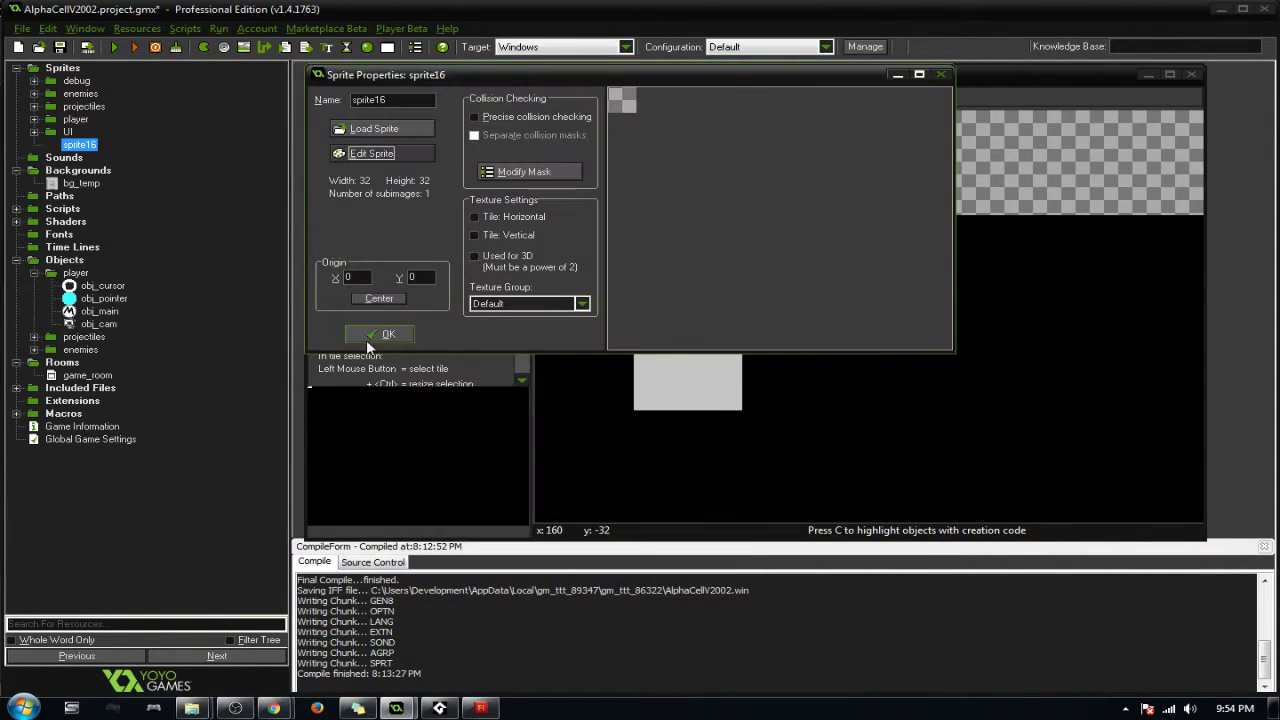
click(368, 337)
Step: Examine the bg_temp background's tile set option by toggling it off and on, close its properties, and return to GameMaker Studio 2
double_click(80, 183)
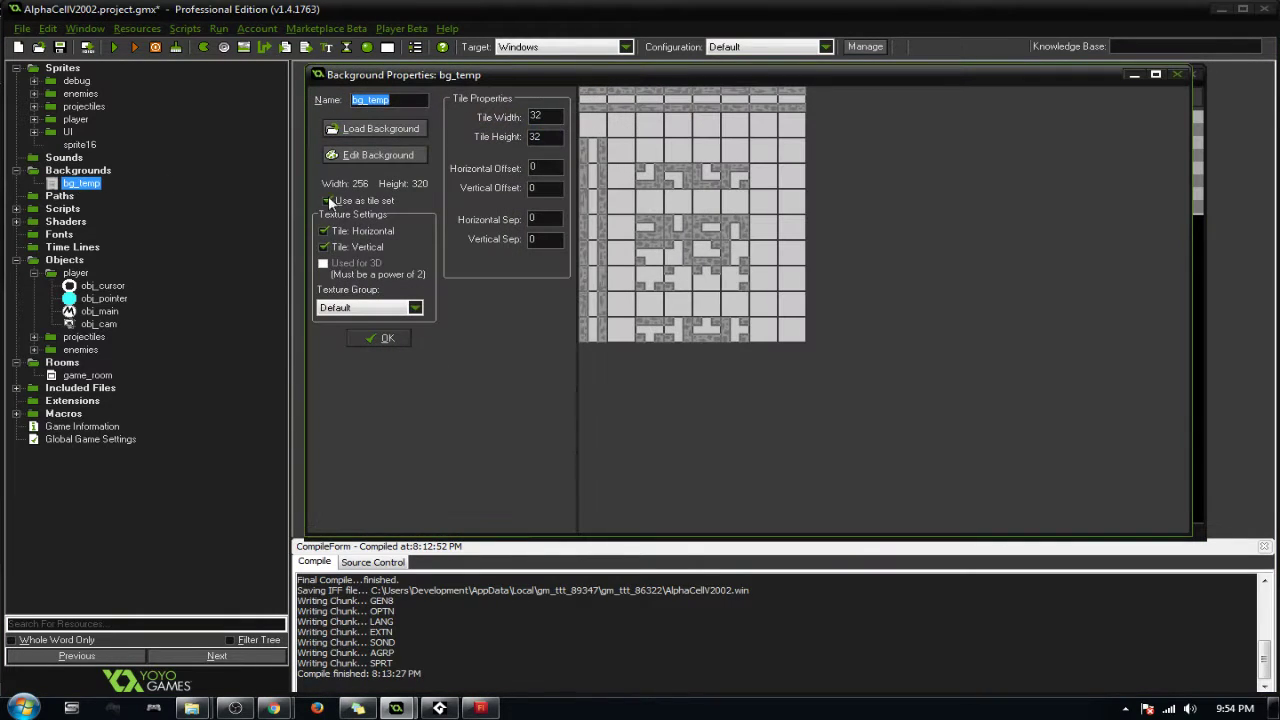
click(348, 203)
click(348, 203)
click(385, 337)
click(439, 707)
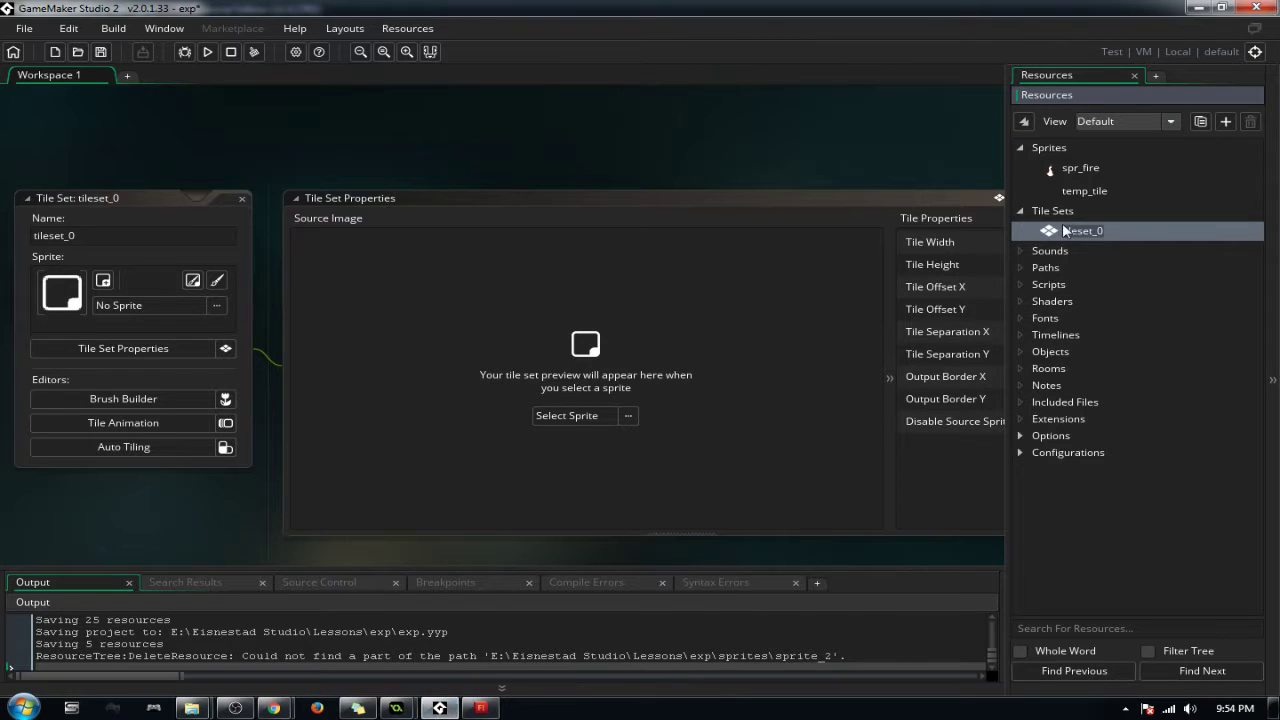
click(1123, 235)
drag(1136, 231, 1060, 236)
click(1107, 236)
click(1120, 236)
Step: Open the temp_tile sprite, view its tile sheet in the image editor, and close both editors
click(1076, 198)
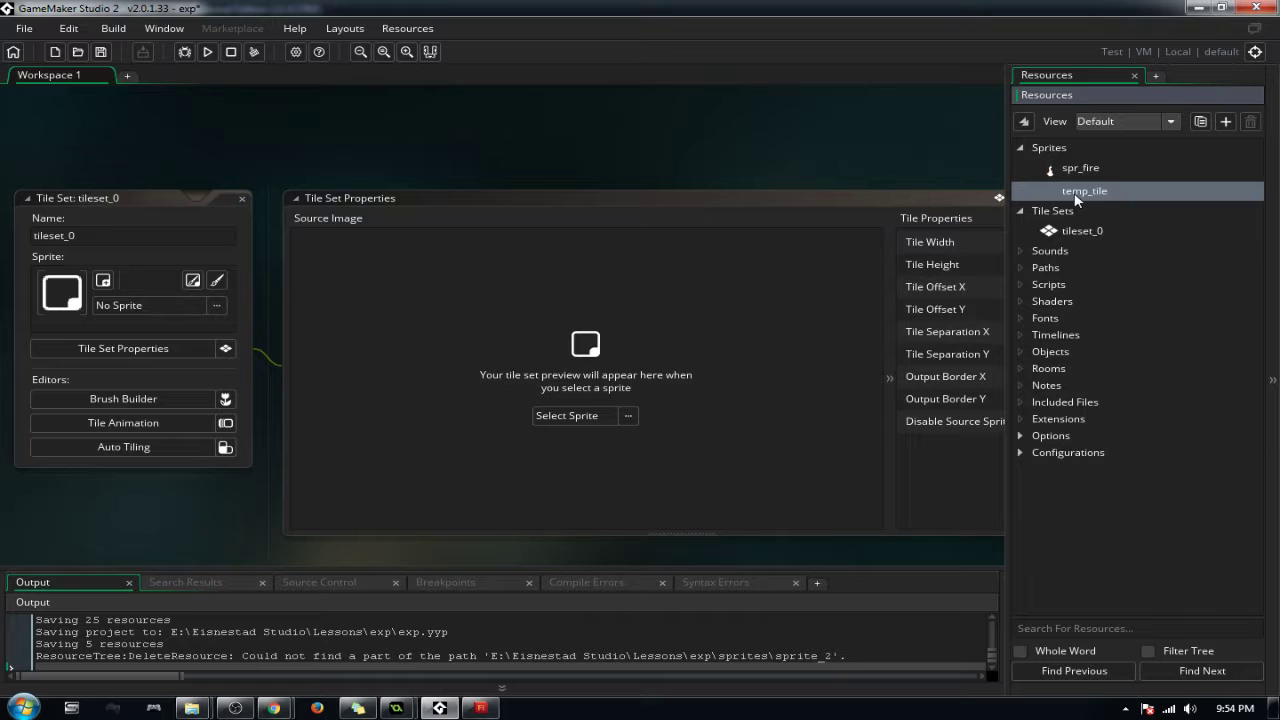
double_click(1084, 192)
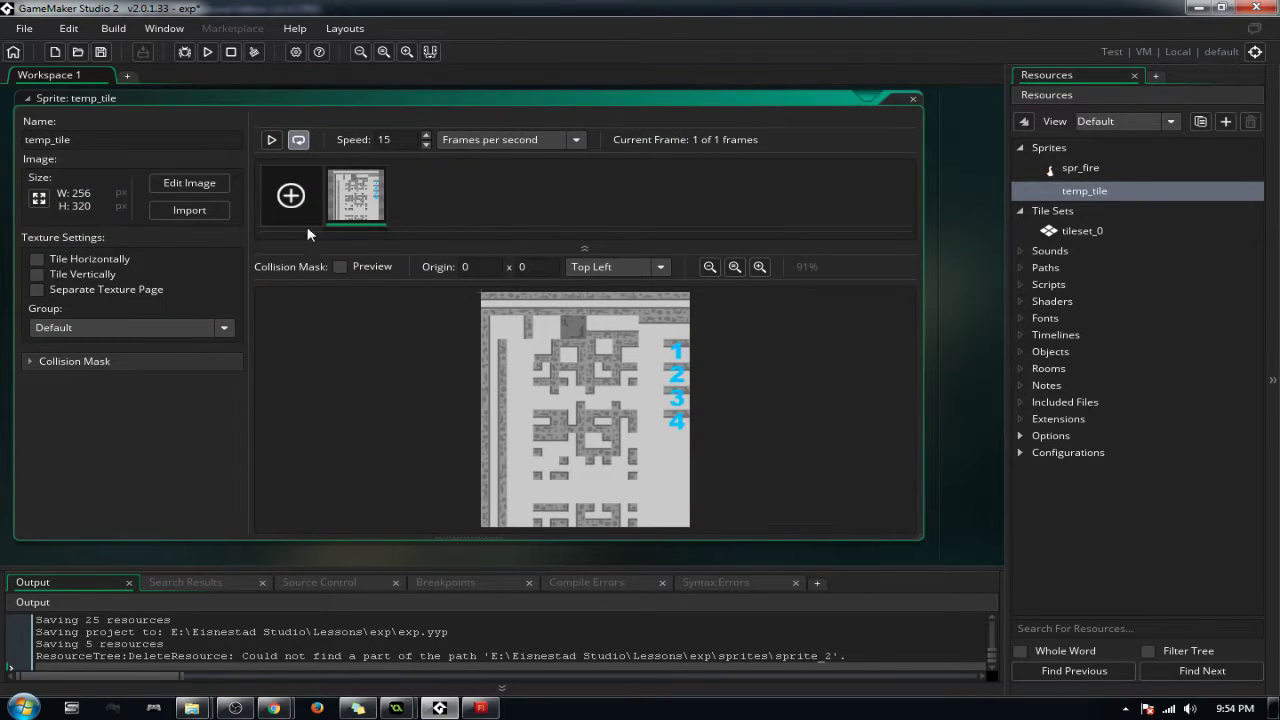
click(189, 183)
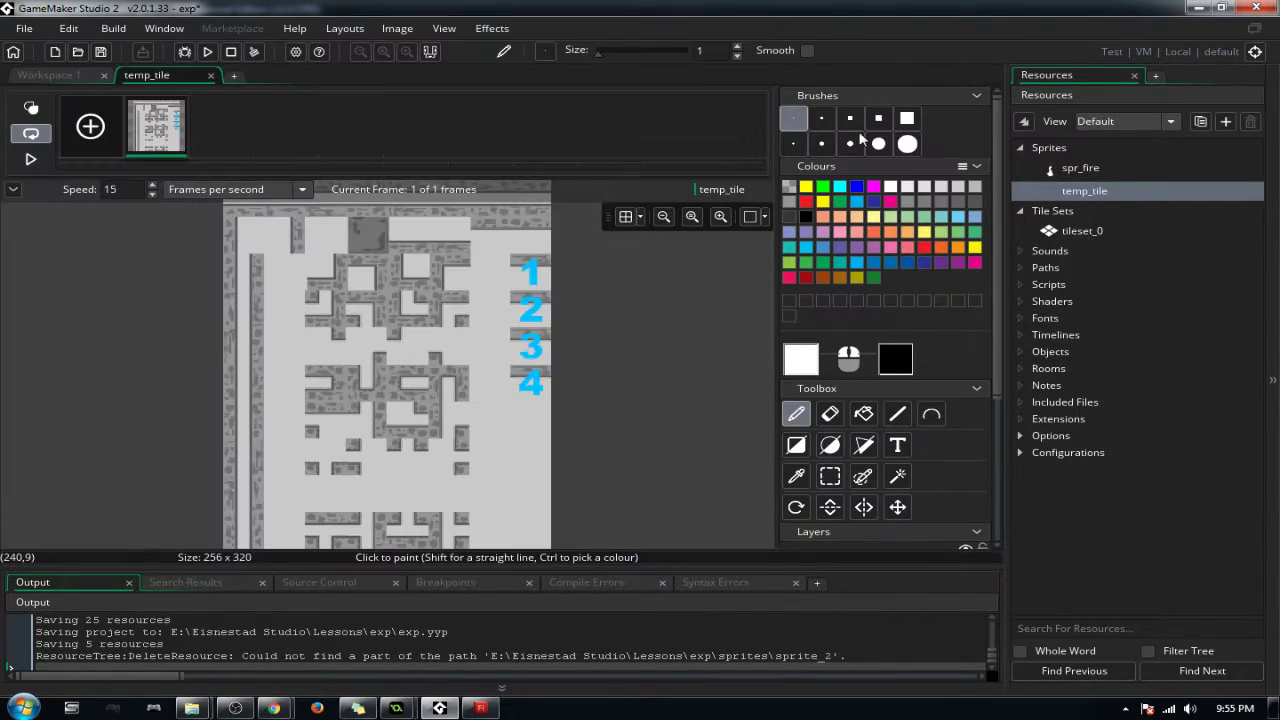
click(210, 76)
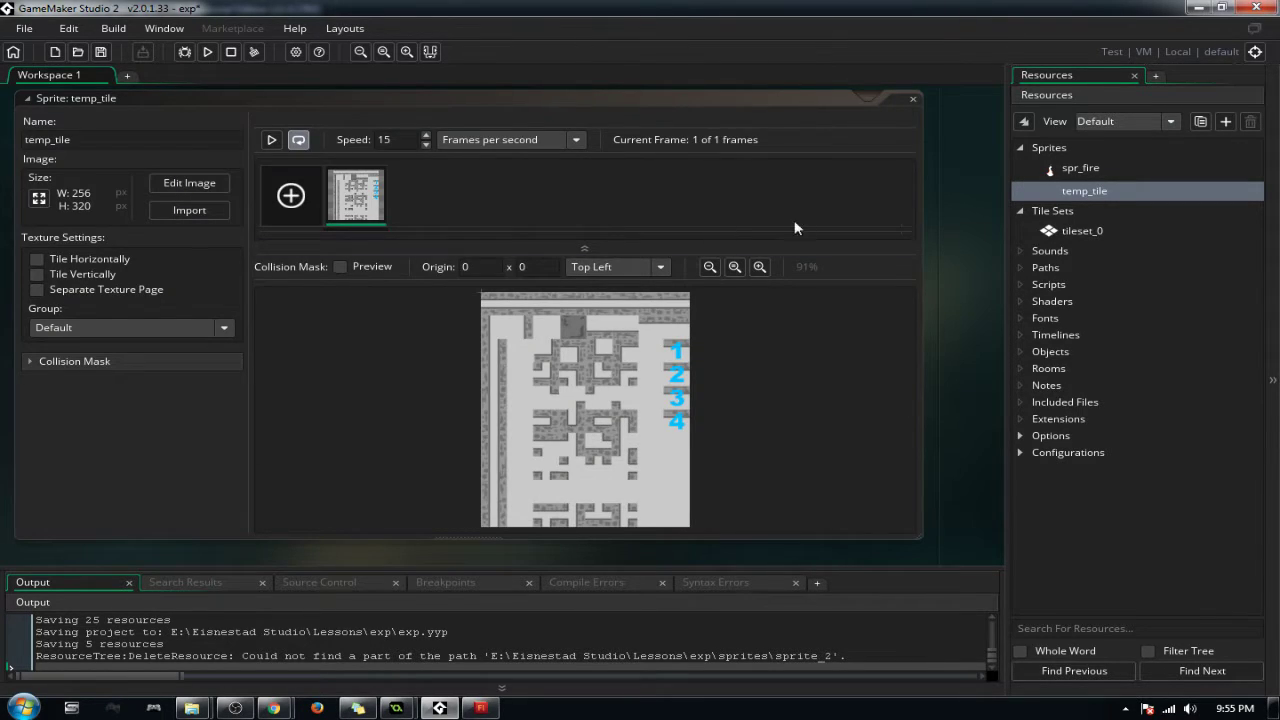
click(911, 99)
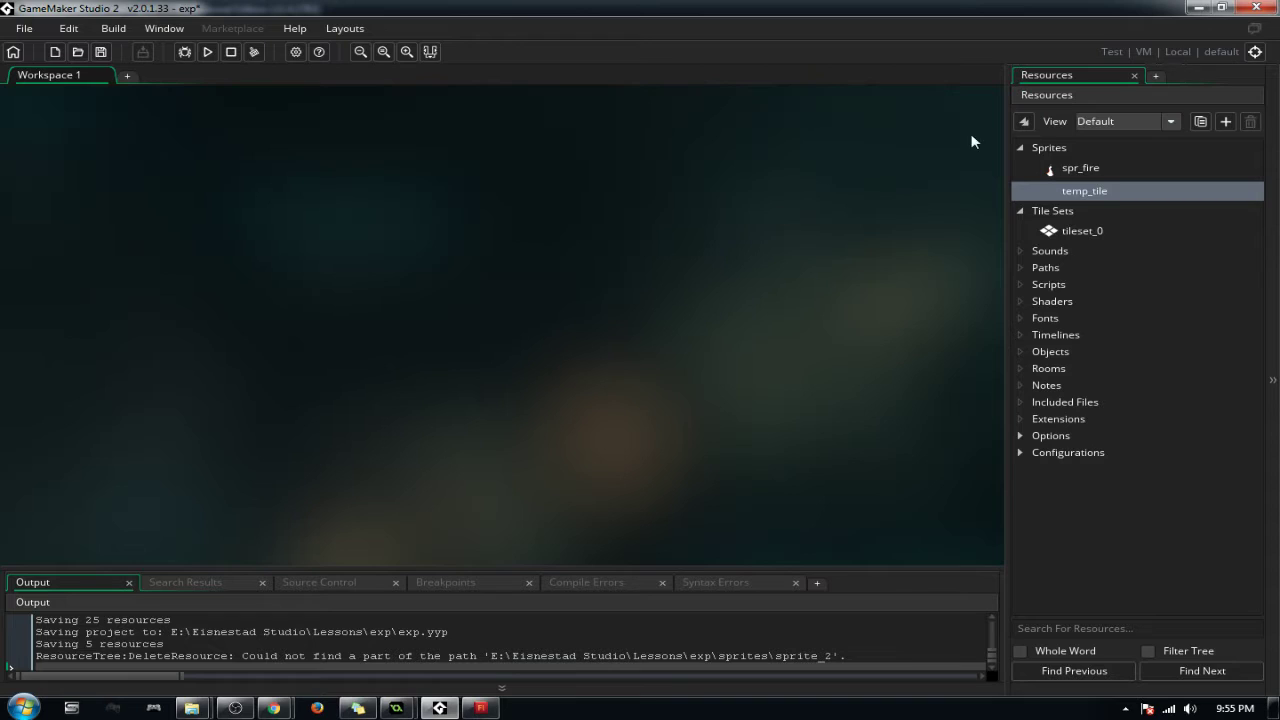
Step: Reopen tileset_0, rename it tile_tutorial, and save the project
double_click(1076, 232)
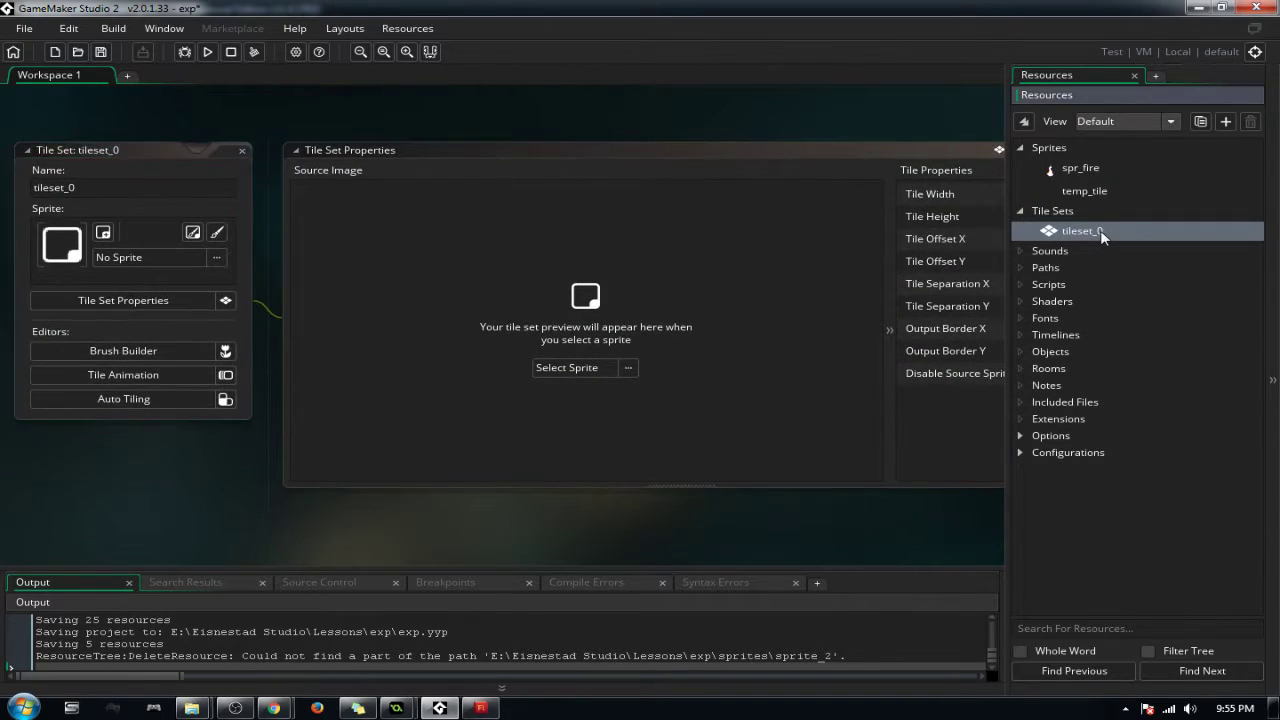
click(1079, 235)
text(ti)
key(Return)
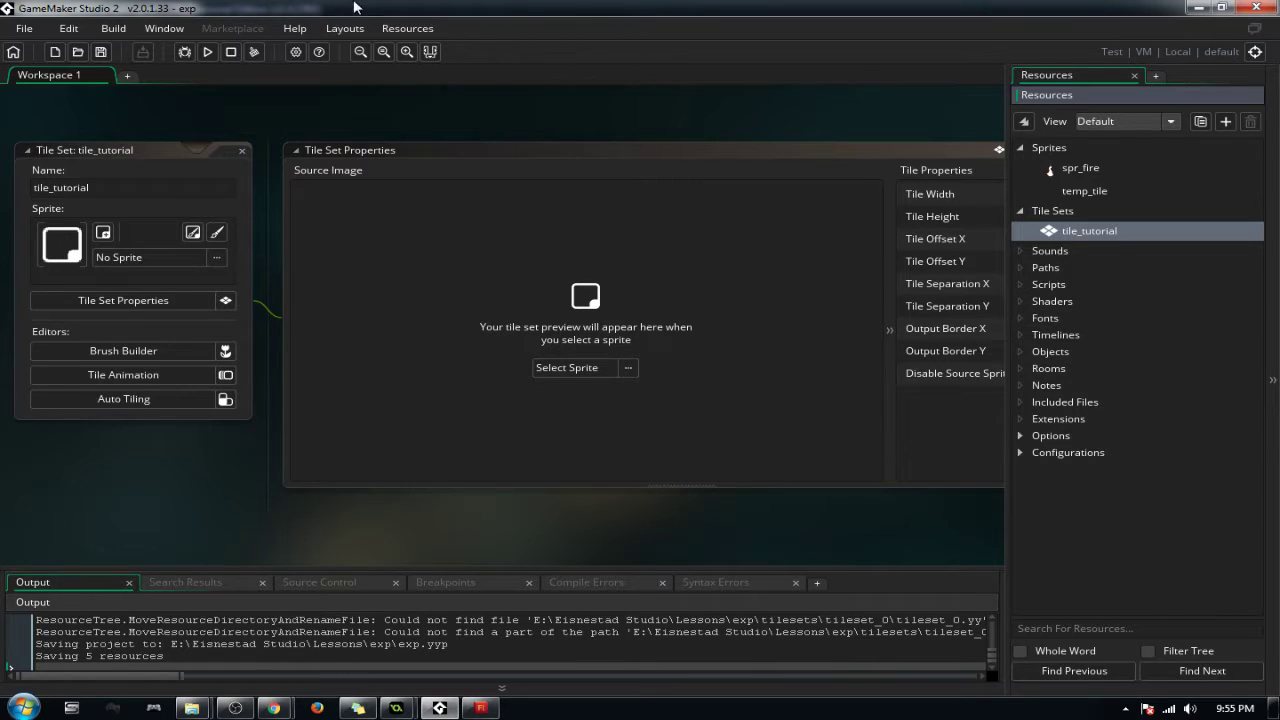
Step: Assign the temp_tile sprite as the source image of the tile_tutorial tile set
click(566, 367)
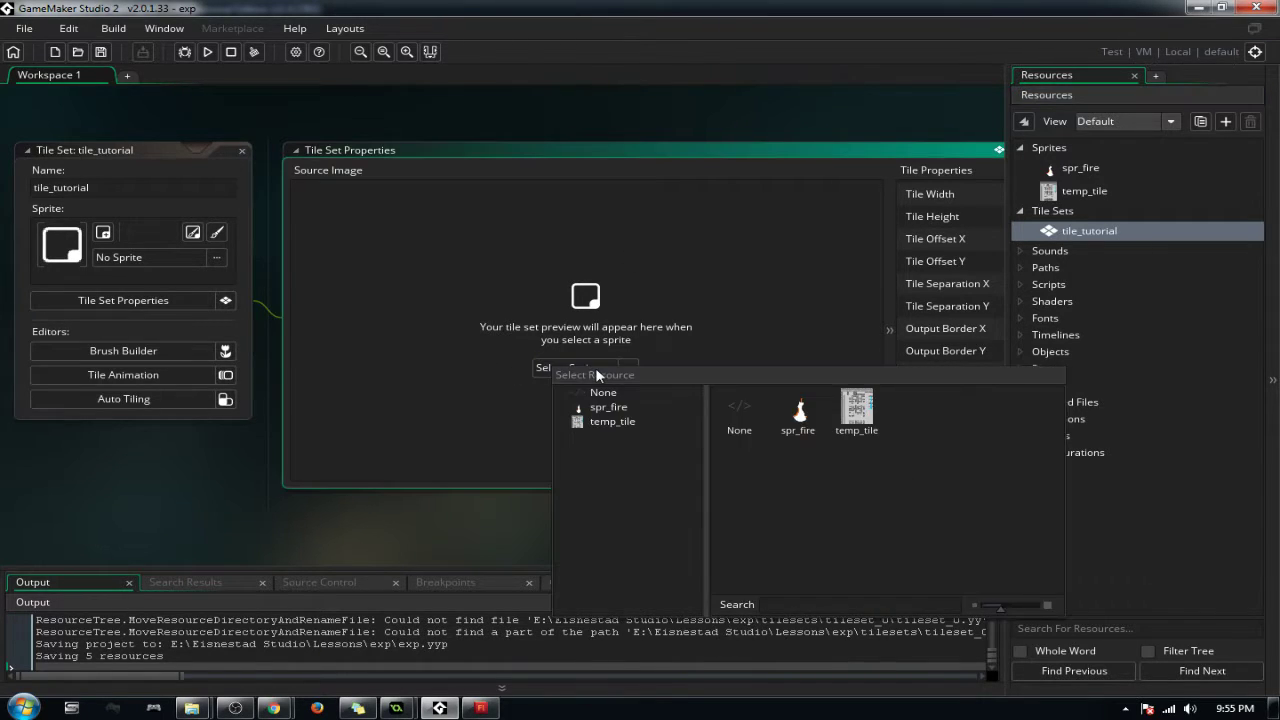
click(857, 410)
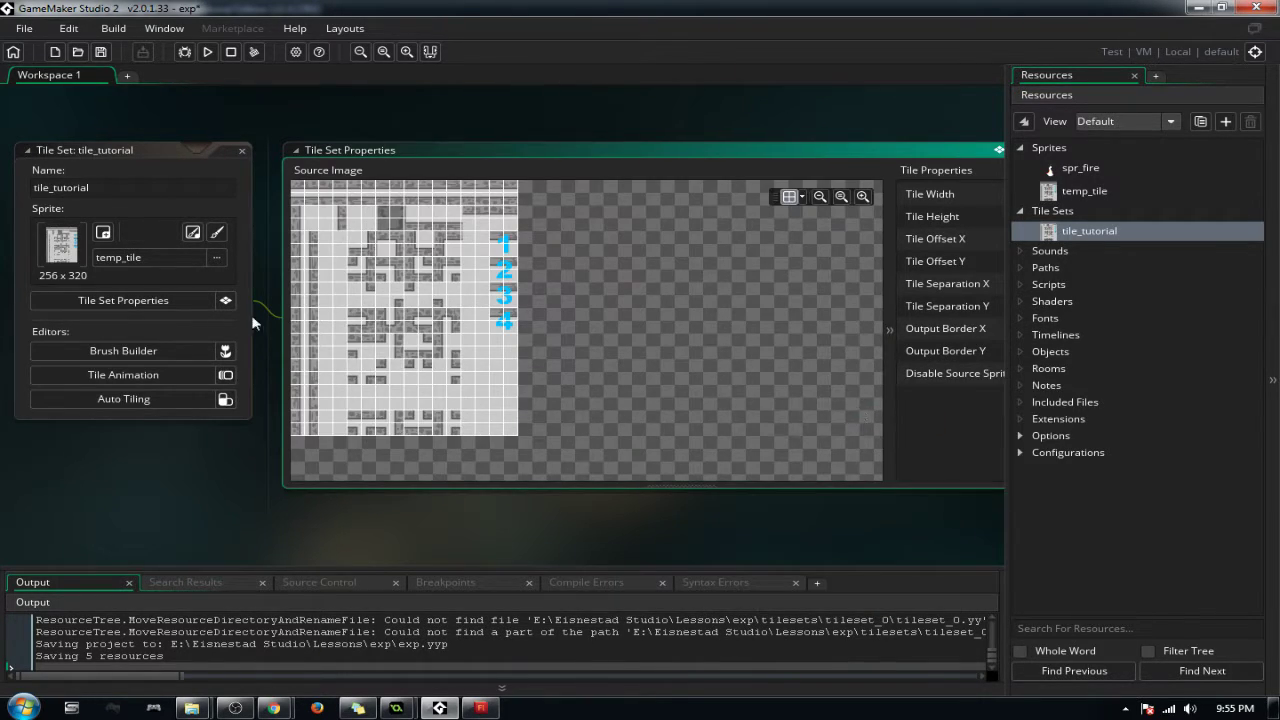
click(140, 260)
click(176, 165)
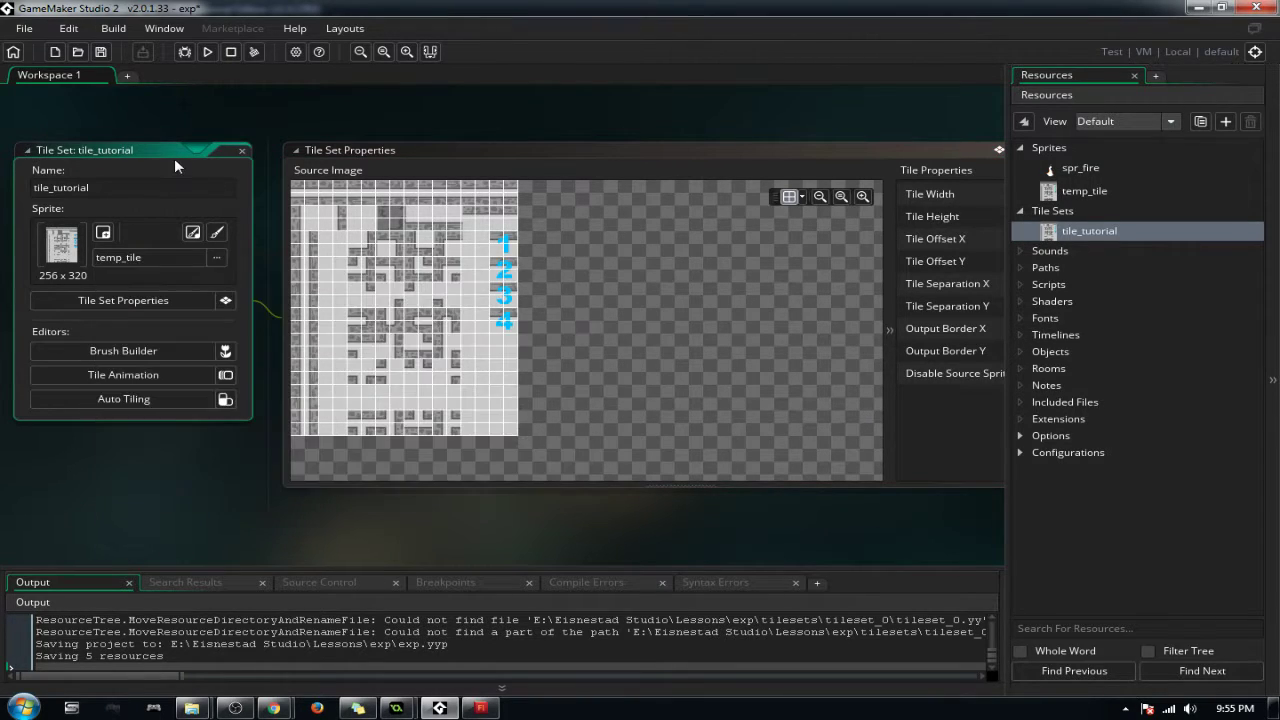
Step: Survey the whole tile_tutorial editor in the workspace, including its source image and Tile Properties, shifting the Tile Set Properties window slightly
click(778, 153)
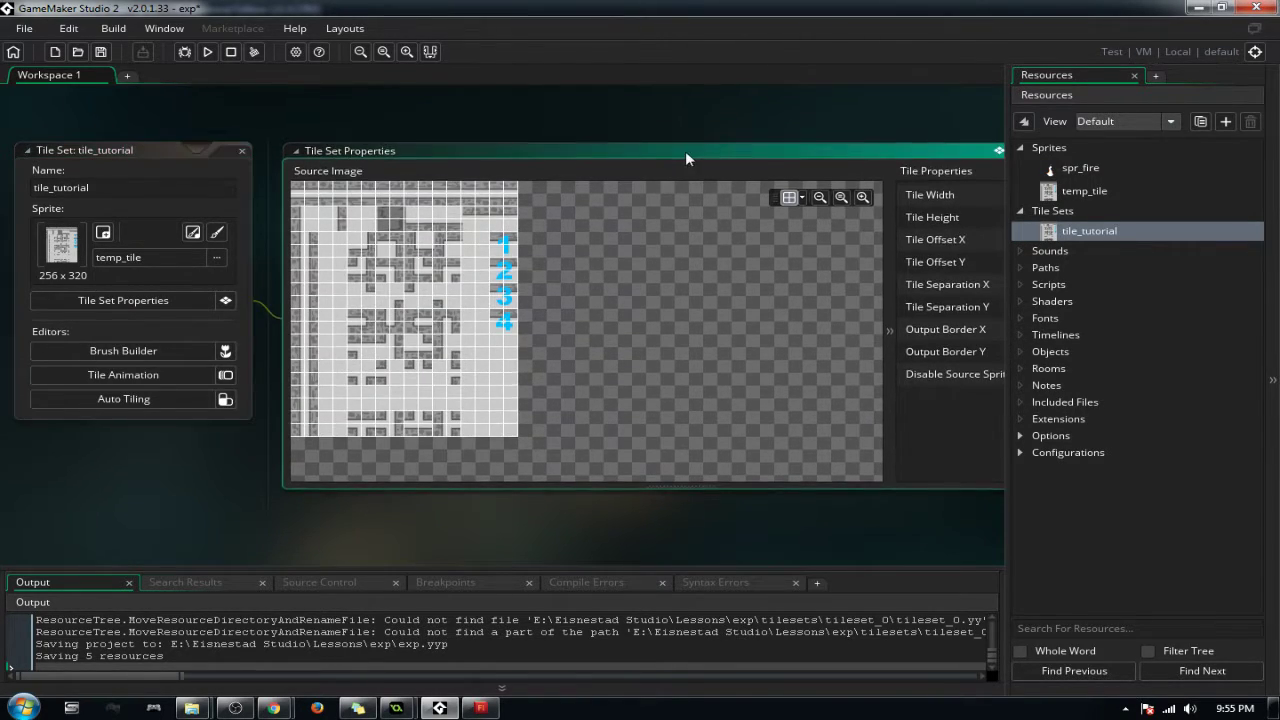
scroll(632, 525, down, 2)
scroll(638, 526, up, 2)
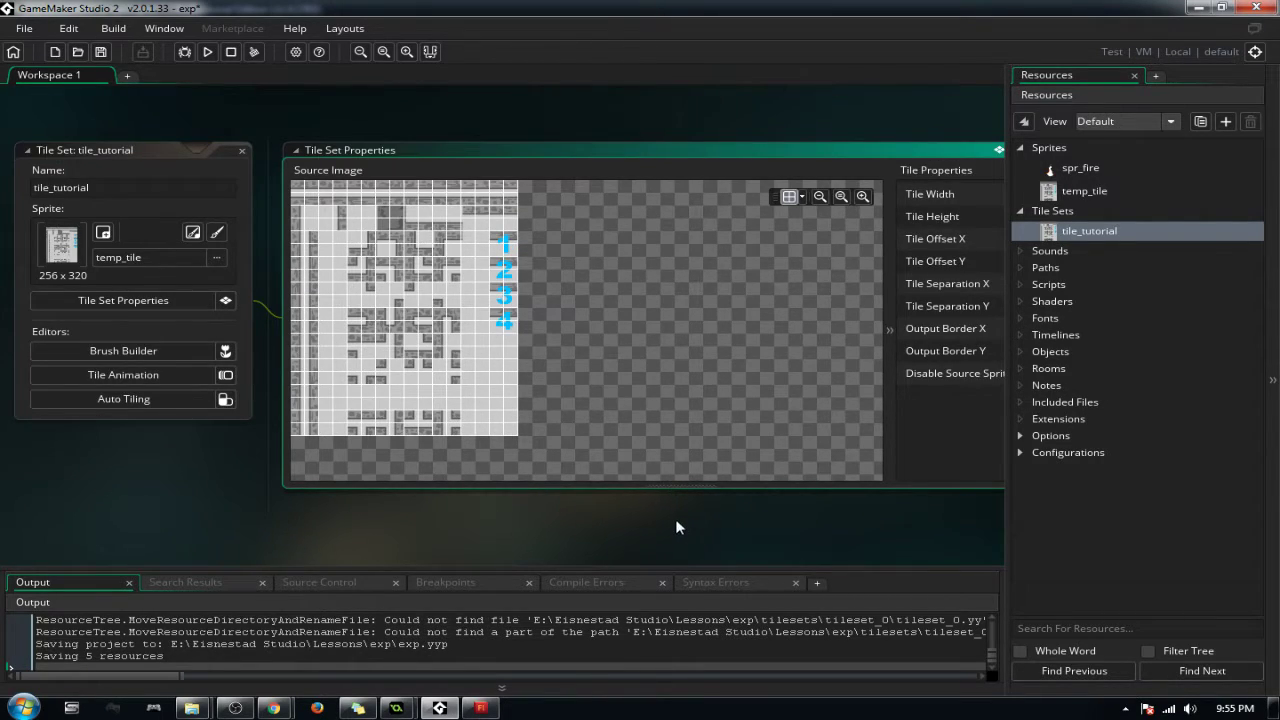
ctrl+scroll(676, 519, down, 2)
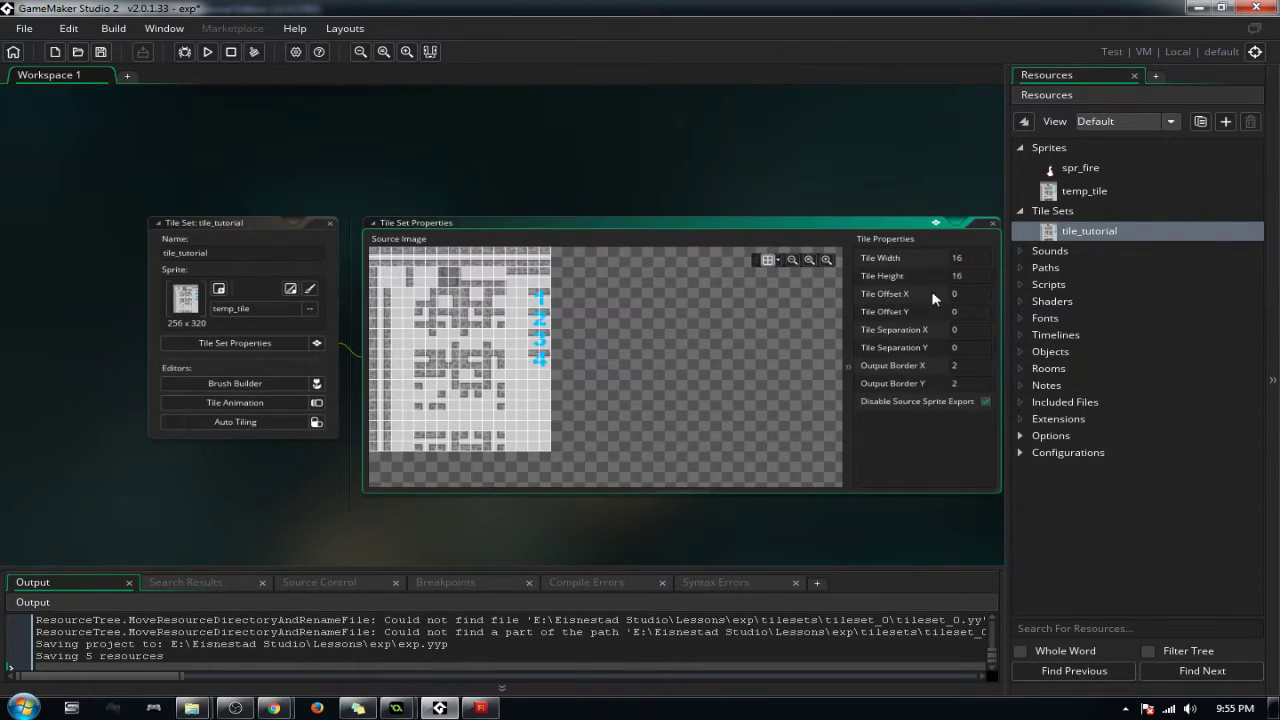
scroll(938, 271, up, 2)
scroll(937, 285, down, 3)
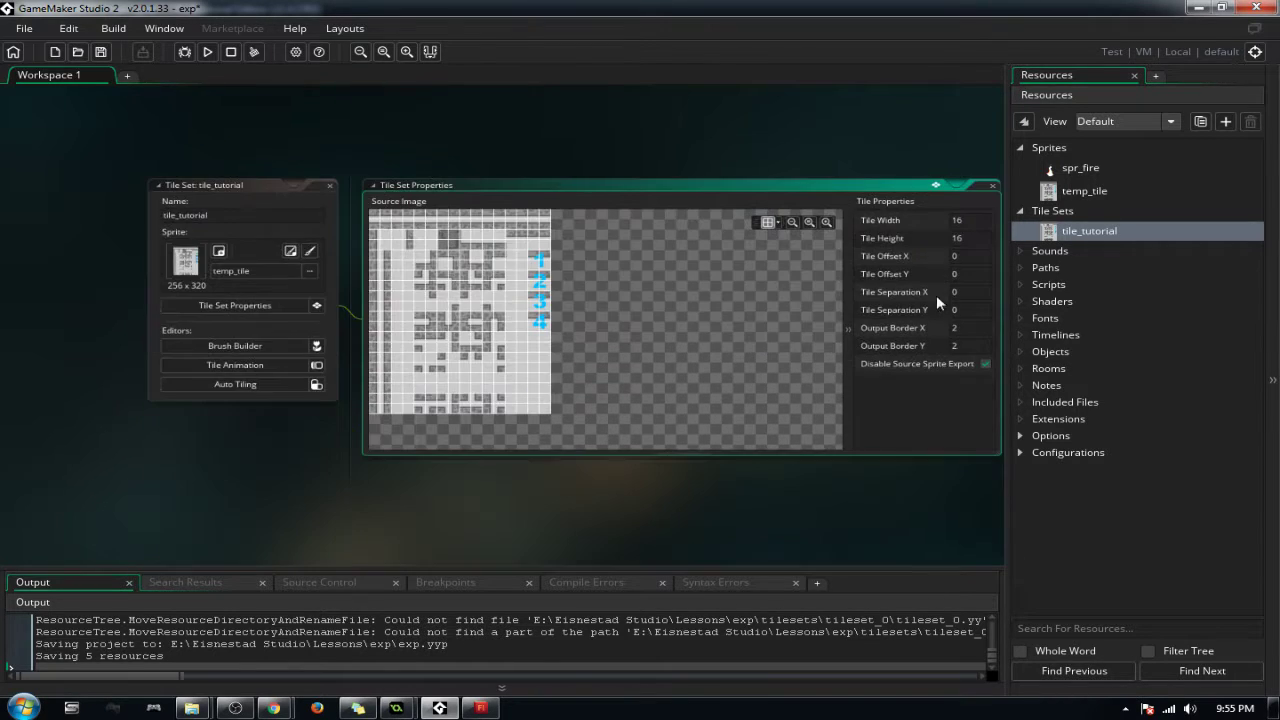
drag(845, 186, 665, 163)
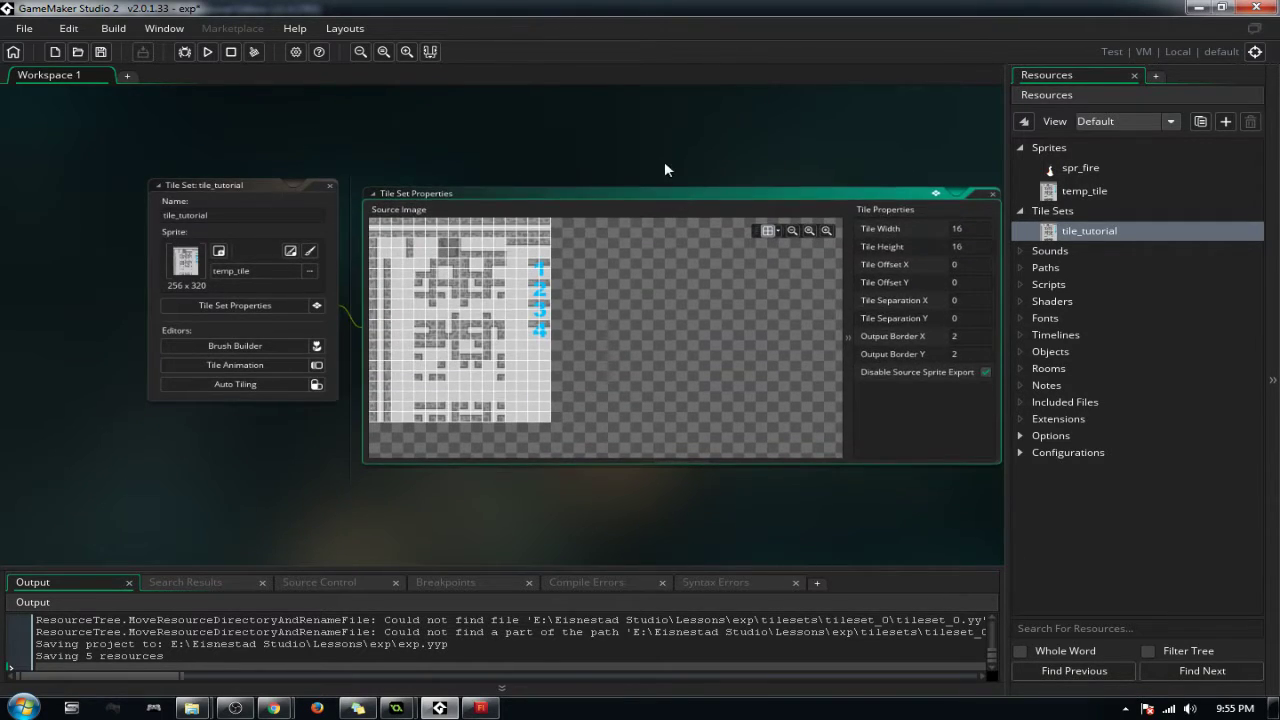
right_click(756, 160)
scroll(824, 151, up, 1)
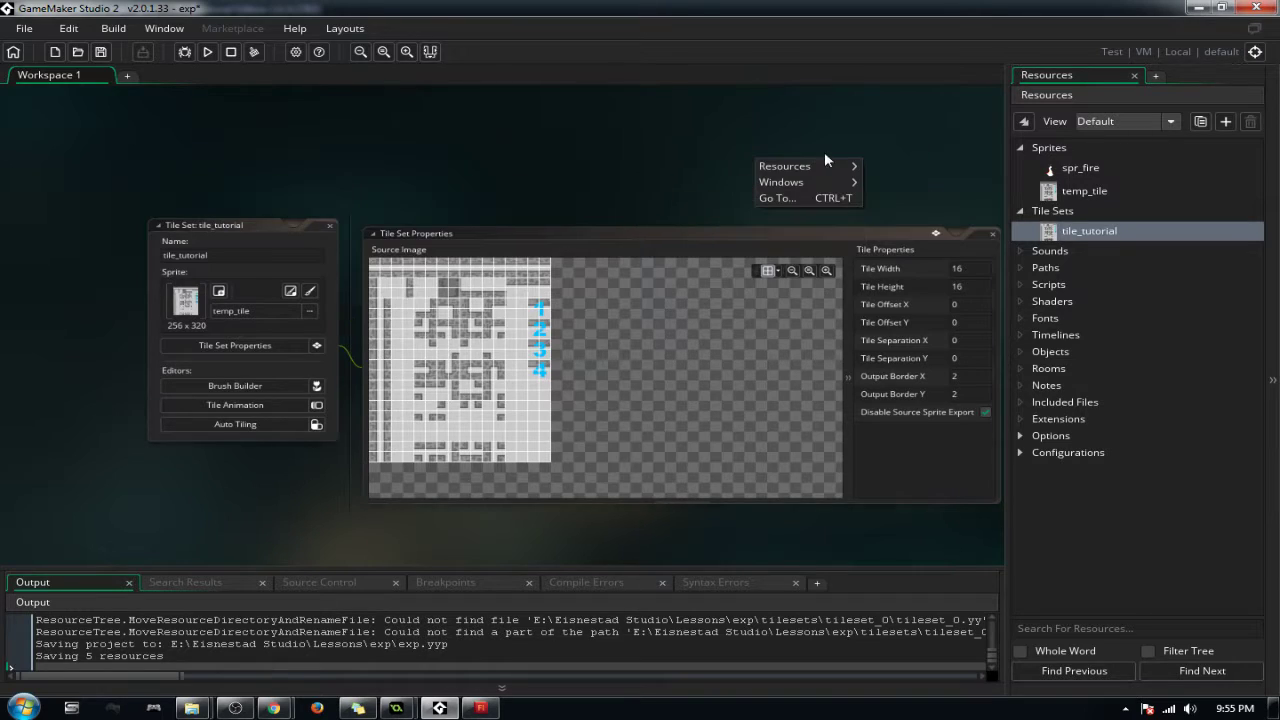
click(649, 171)
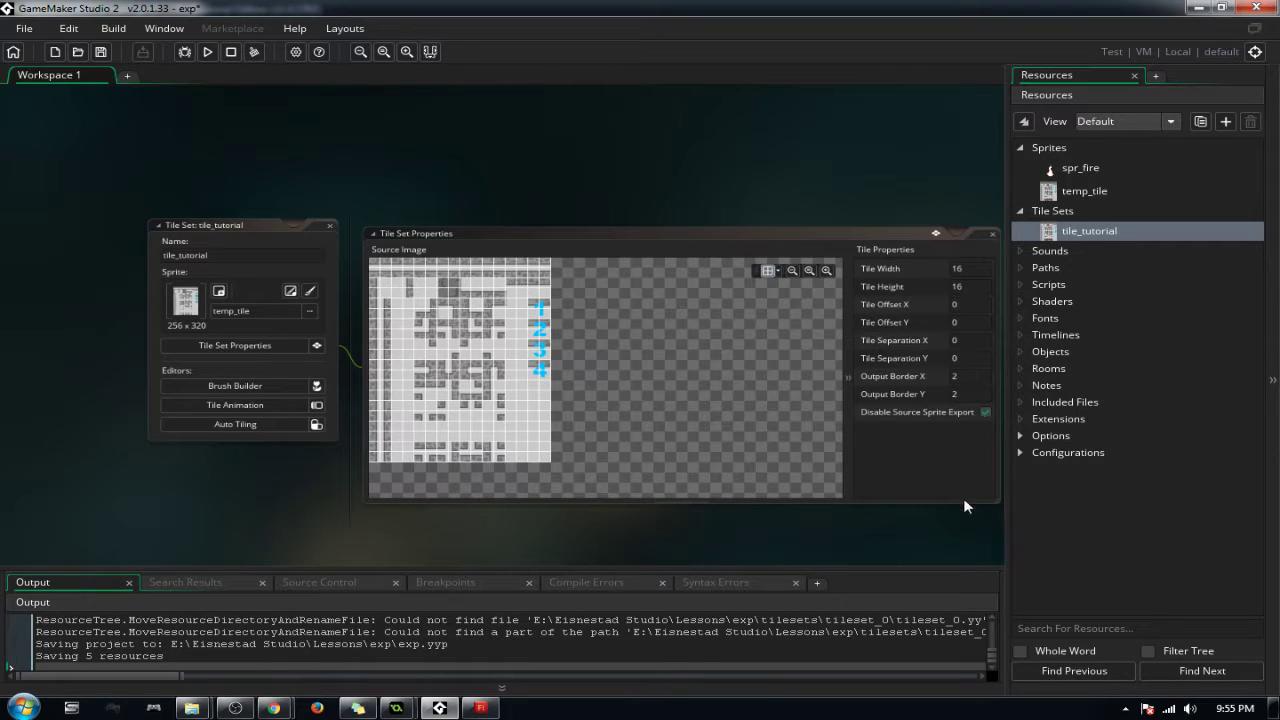
Step: Examine the tile width, height, offset, separation, output border and source sprite export settings up close against the tile grid
ctrl+scroll(950, 505, up, 3)
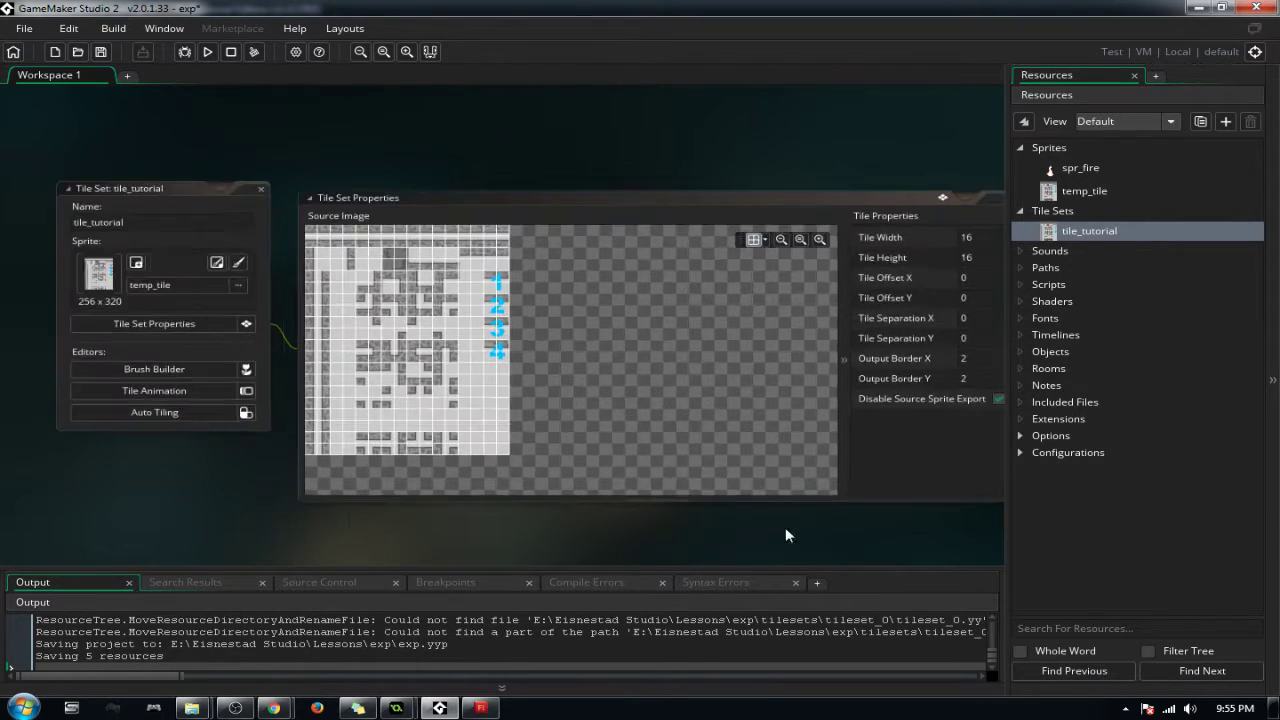
ctrl+scroll(977, 300, down, 4)
ctrl+scroll(990, 285, up, 3)
ctrl+scroll(948, 293, up, 2)
ctrl+scroll(951, 291, up, 1)
ctrl+scroll(983, 280, down, 1)
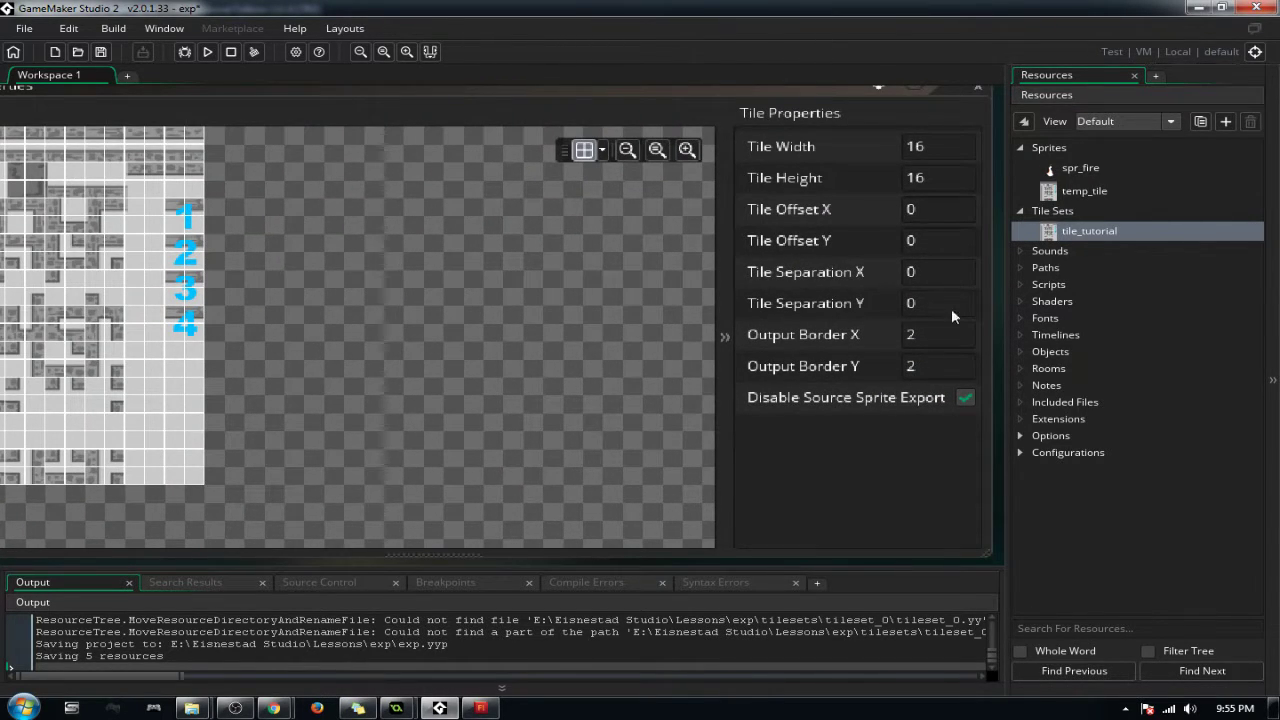
scroll(808, 336, right, 3)
scroll(769, 318, left, 5)
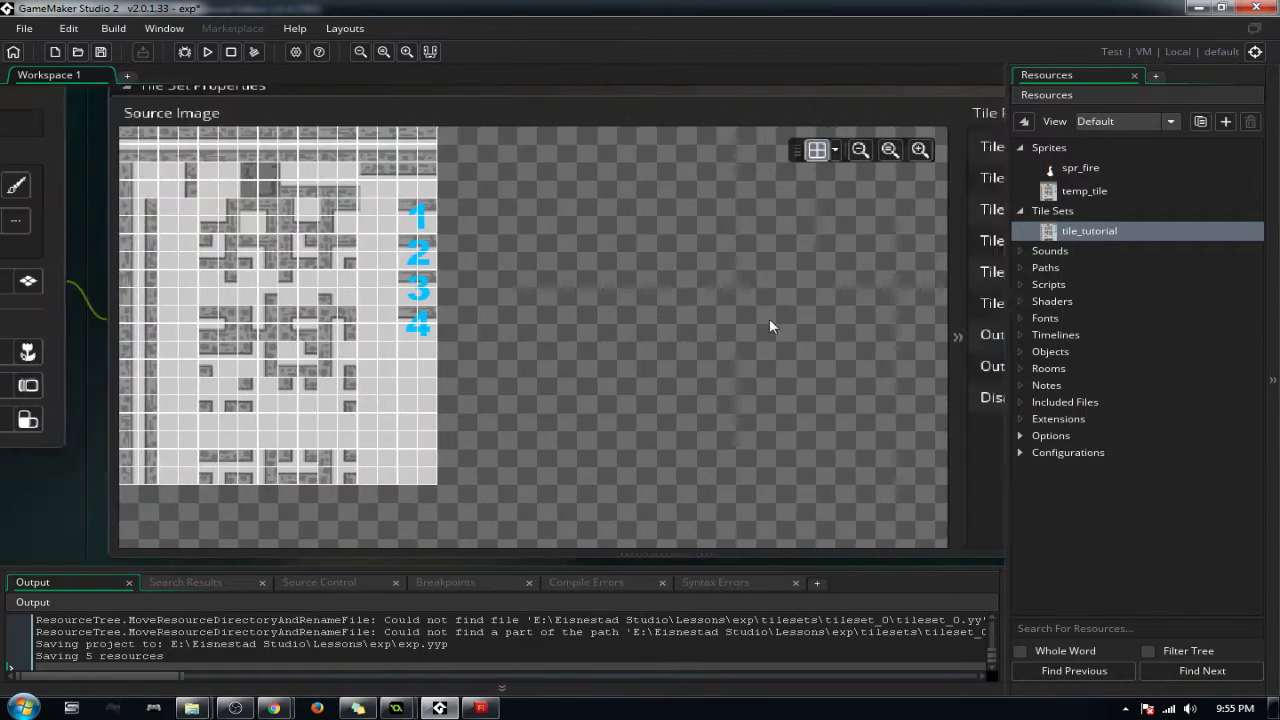
scroll(758, 352, right, 3)
scroll(700, 350, up, 1)
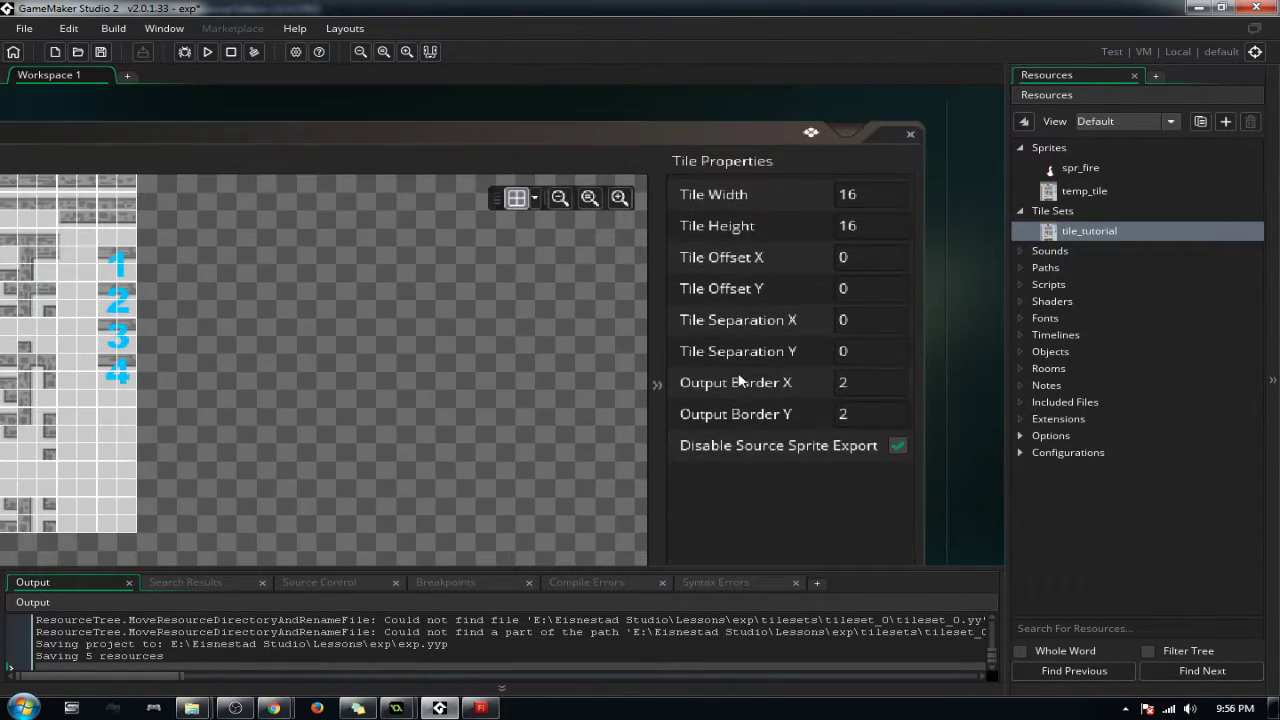
scroll(740, 380, down, 2)
scroll(737, 374, up, 1)
scroll(731, 380, down, 2)
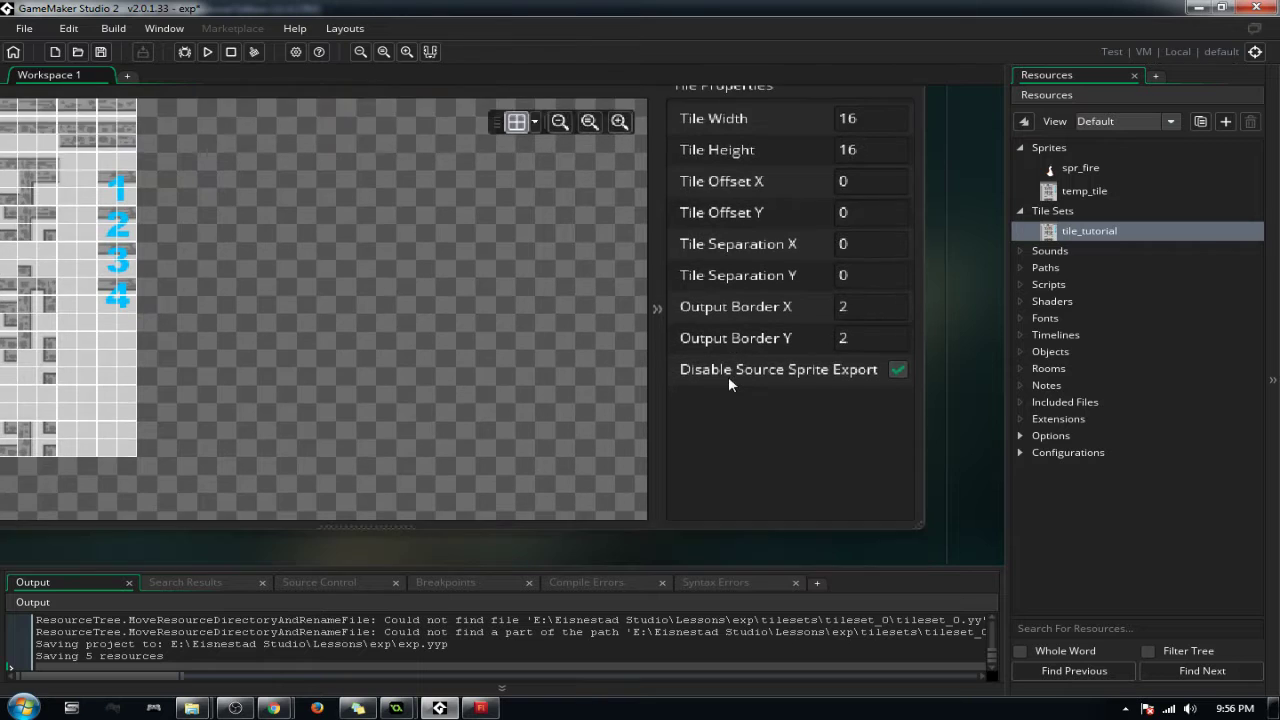
scroll(727, 388, up, 3)
scroll(727, 388, down, 1)
ctrl+scroll(727, 385, down, 4)
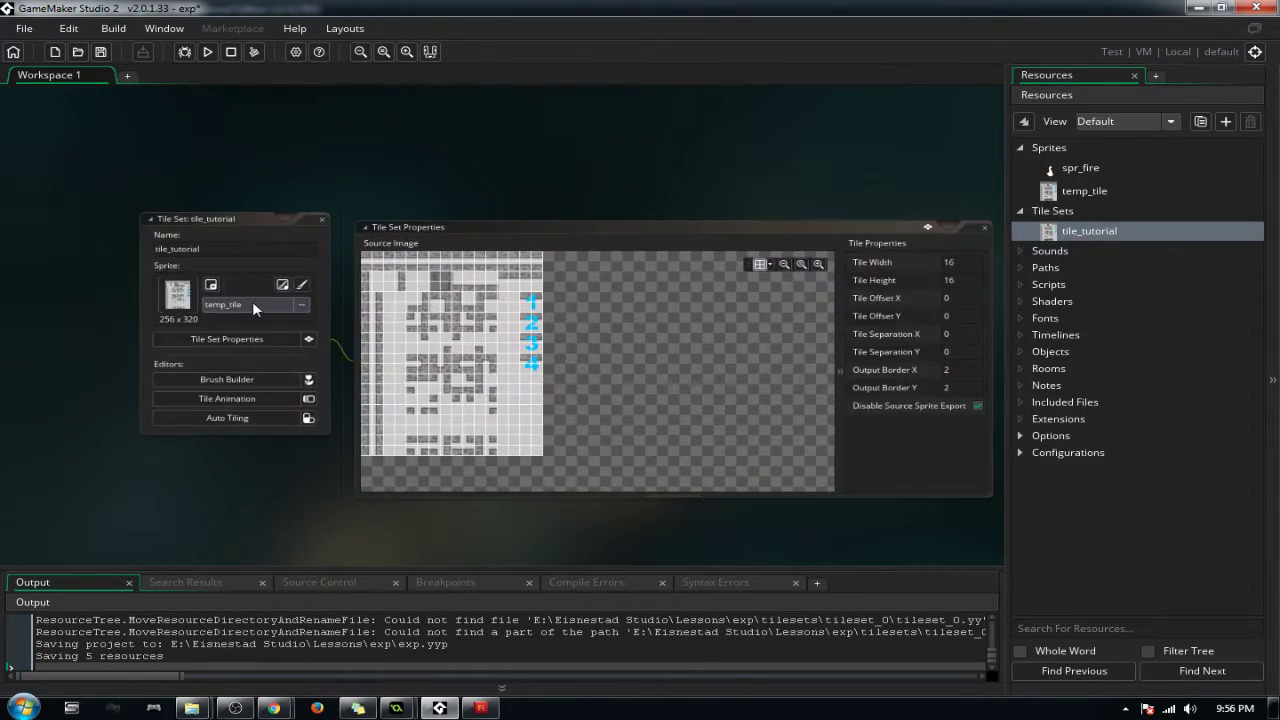
Step: Switch to Flash and inspect the dimensions of a single tile above the number 1 in Scene 1, returning to GameMaker Studio 2
ctrl+scroll(674, 333, up, 5)
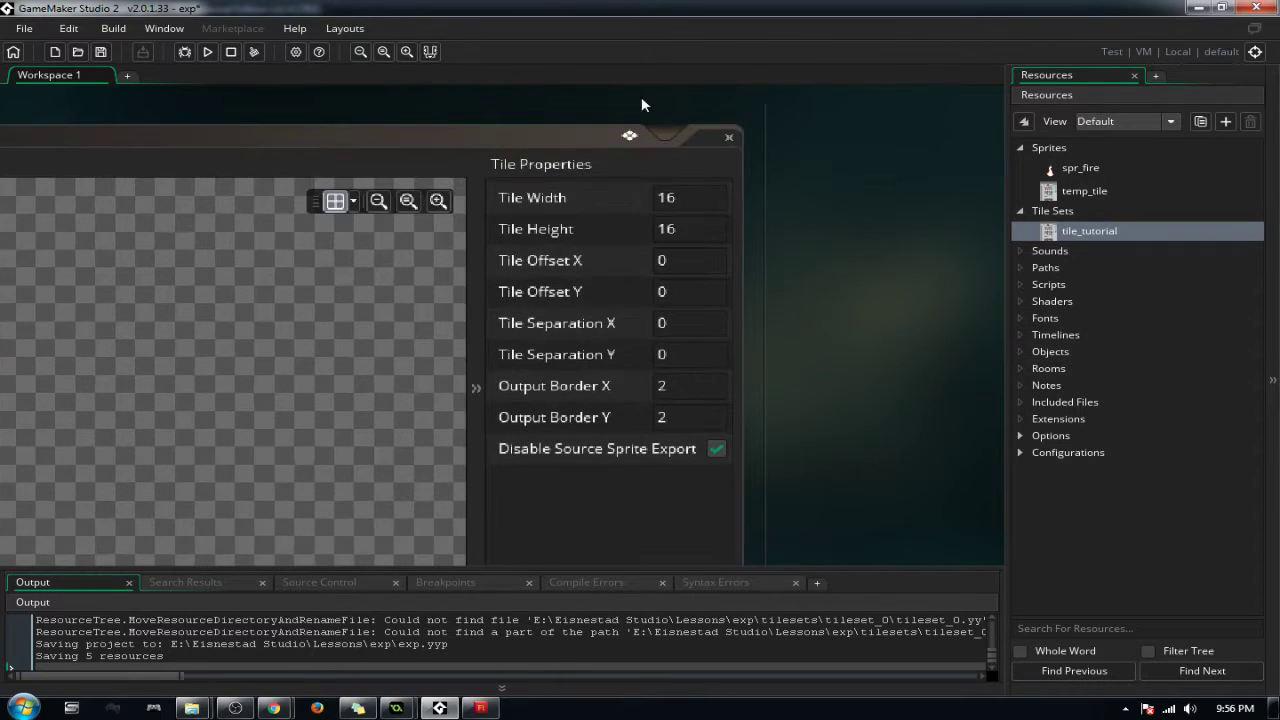
click(688, 197)
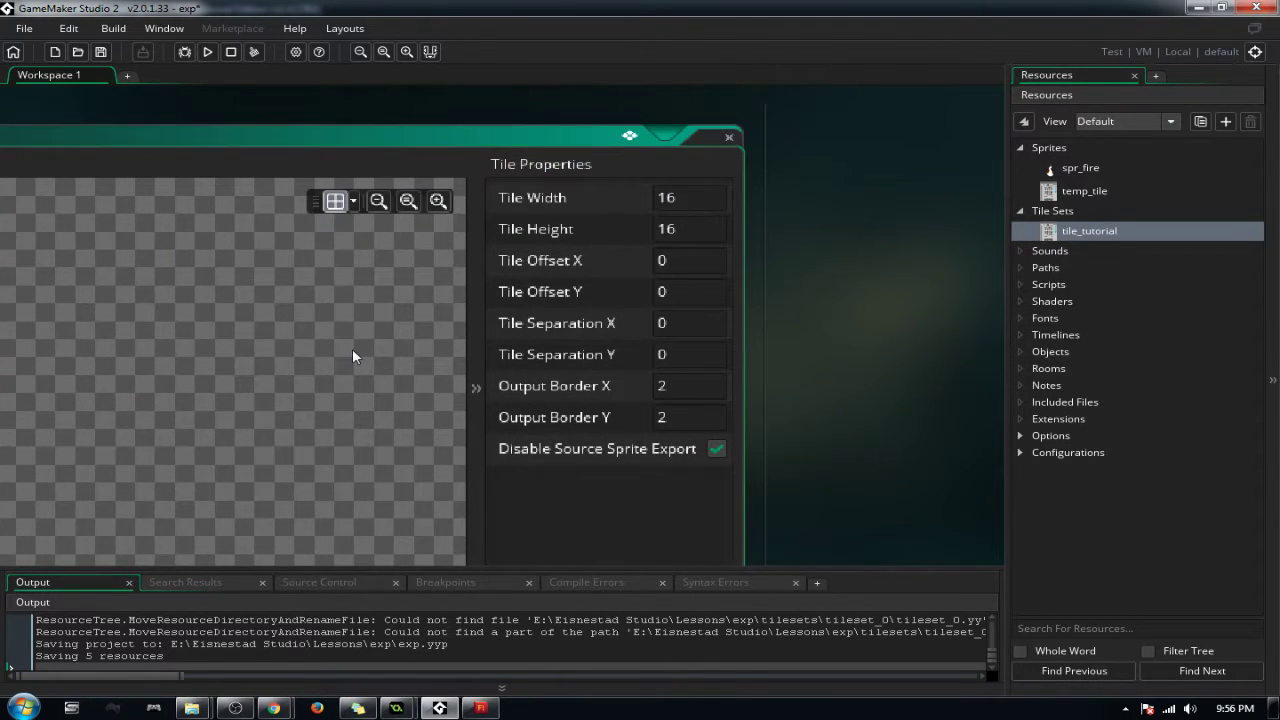
click(481, 708)
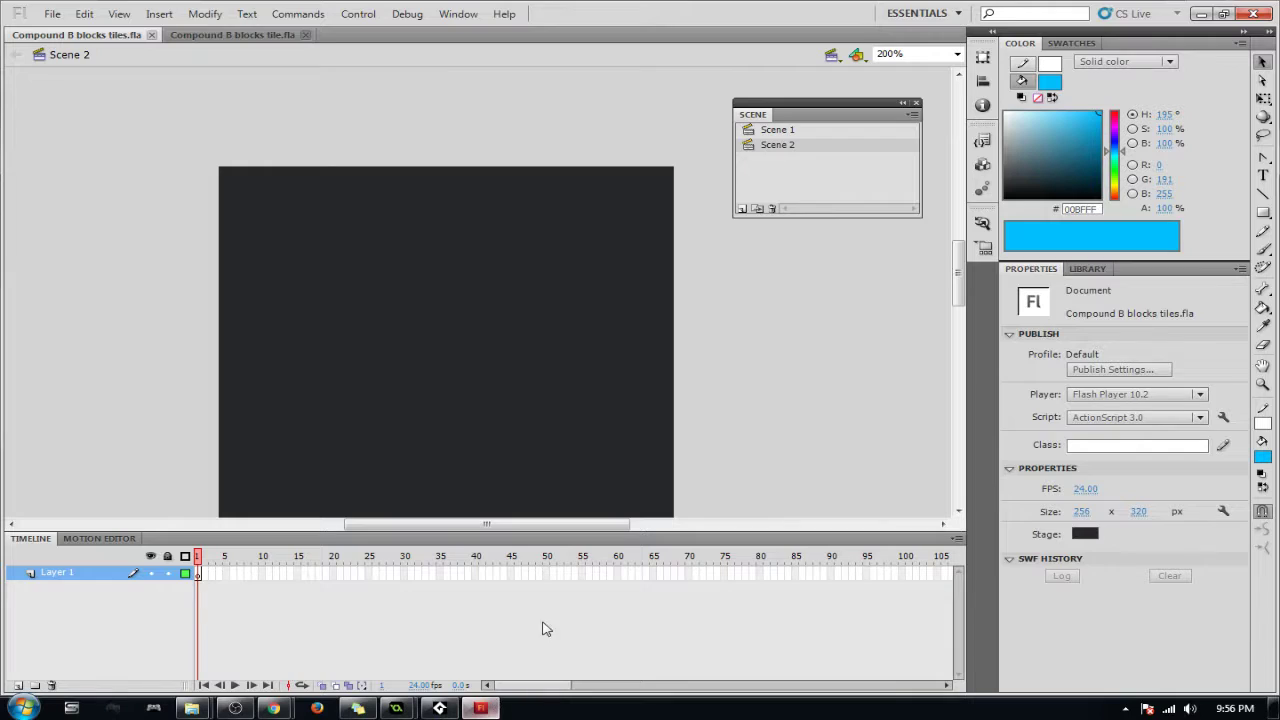
click(777, 130)
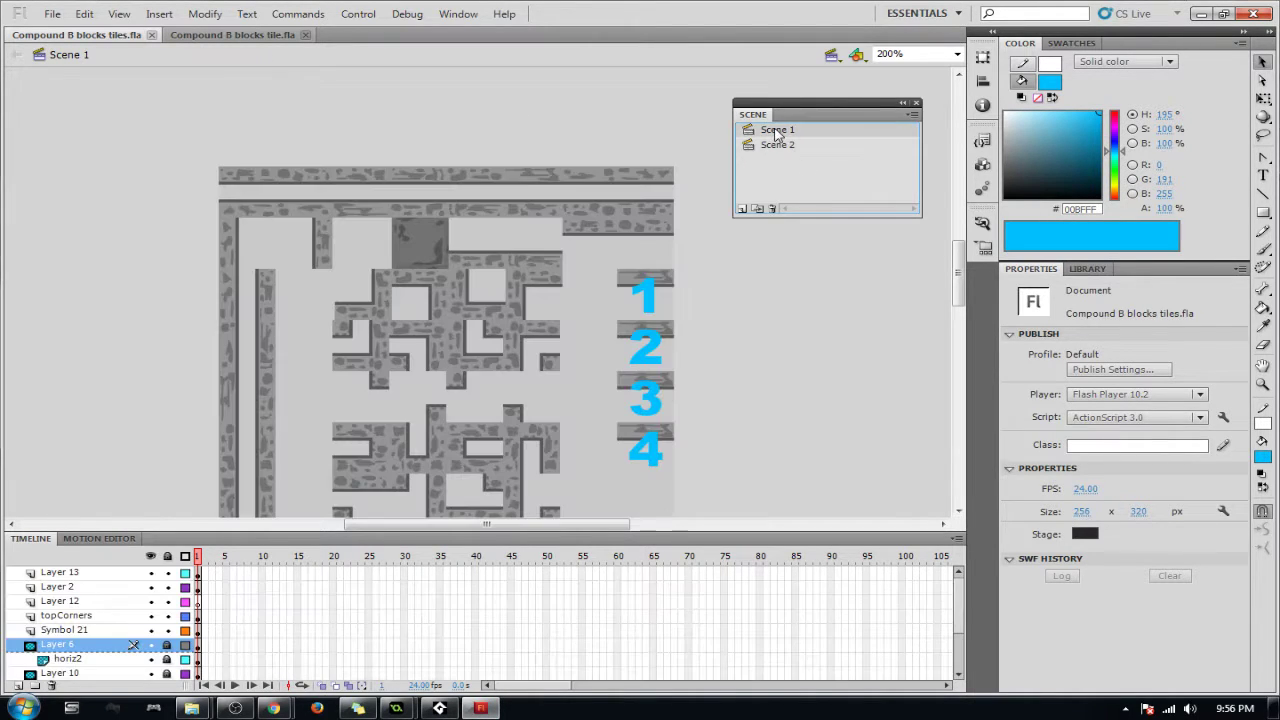
click(655, 253)
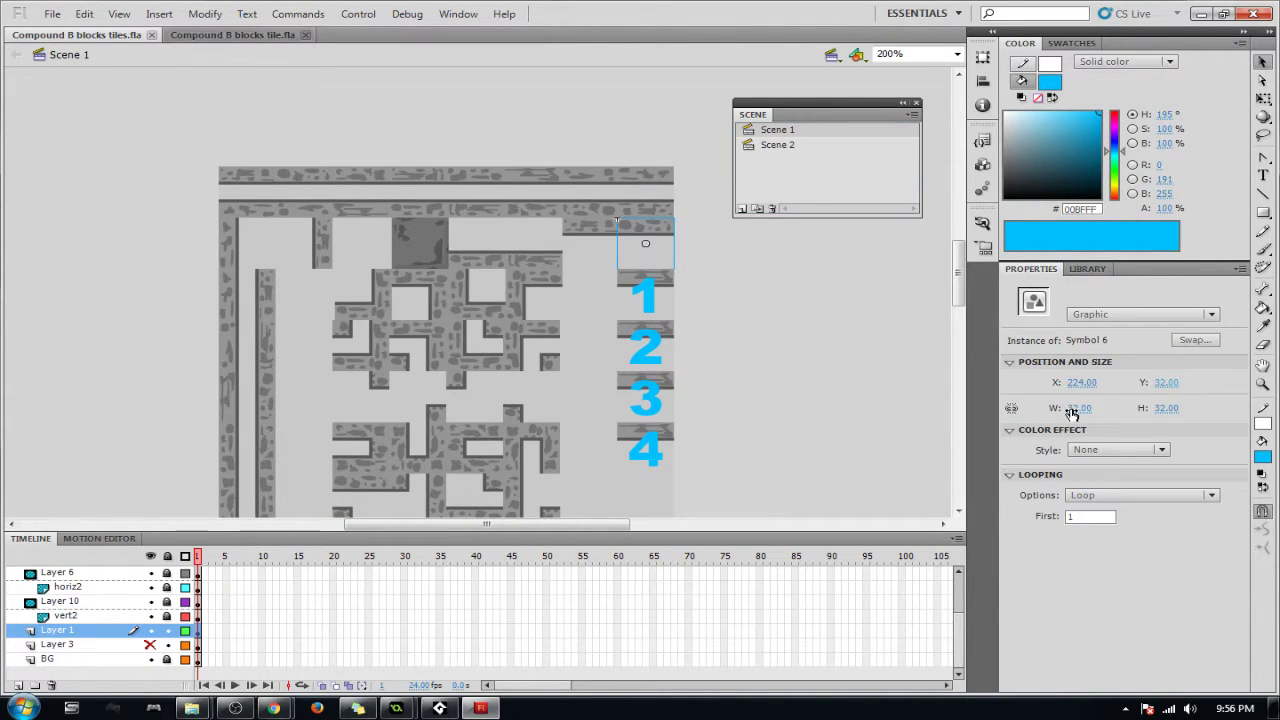
click(1204, 15)
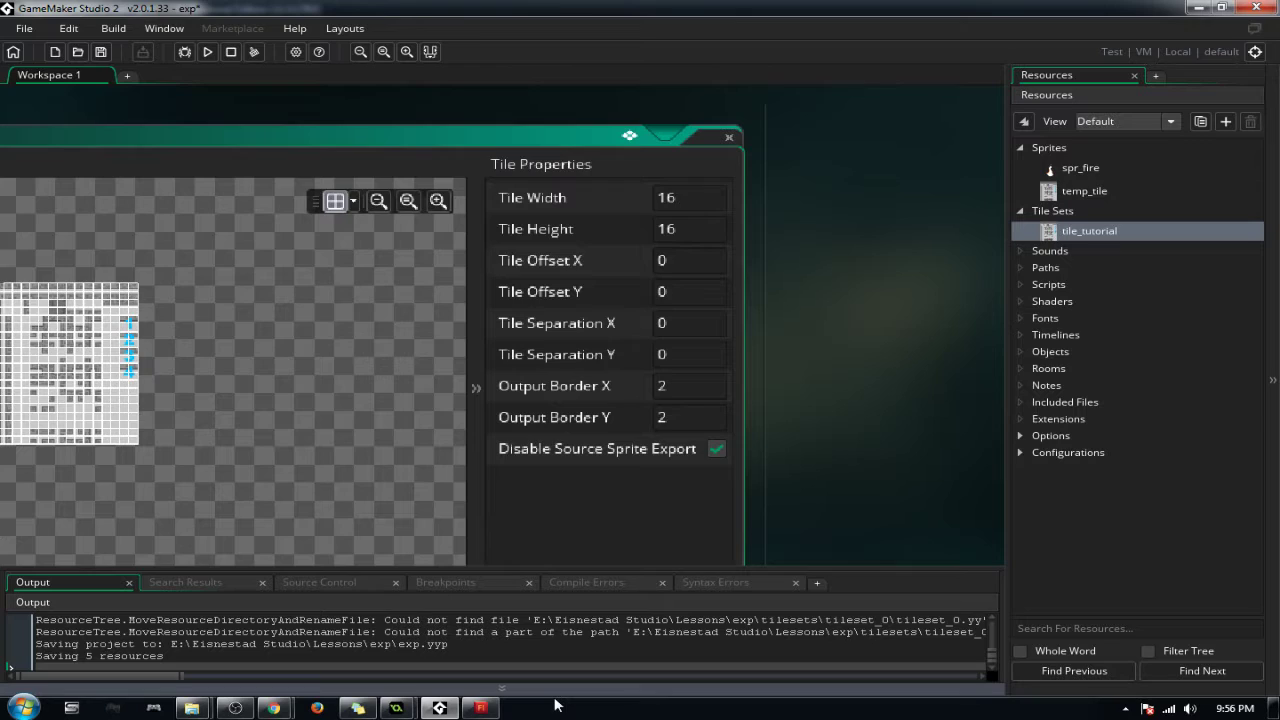
Step: Set the tile width and tile height of tile_tutorial to 32 and check the grid against the source image
double_click(706, 196)
text(32)
drag(712, 236, 498, 238)
text(32)
scroll(218, 341, down, 1)
scroll(214, 340, up, 1)
ctrl+scroll(202, 358, down, 3)
ctrl+scroll(166, 369, up, 5)
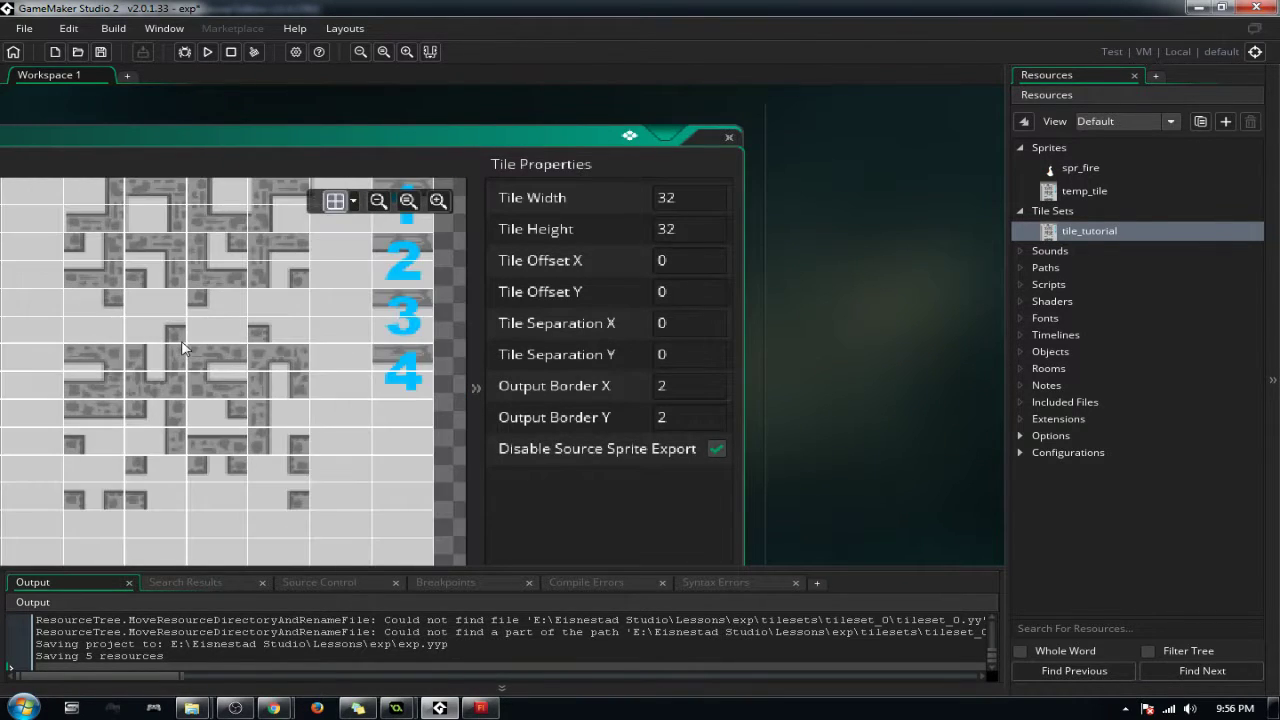
ctrl+scroll(182, 347, down, 1)
click(703, 229)
key(BackSpace)
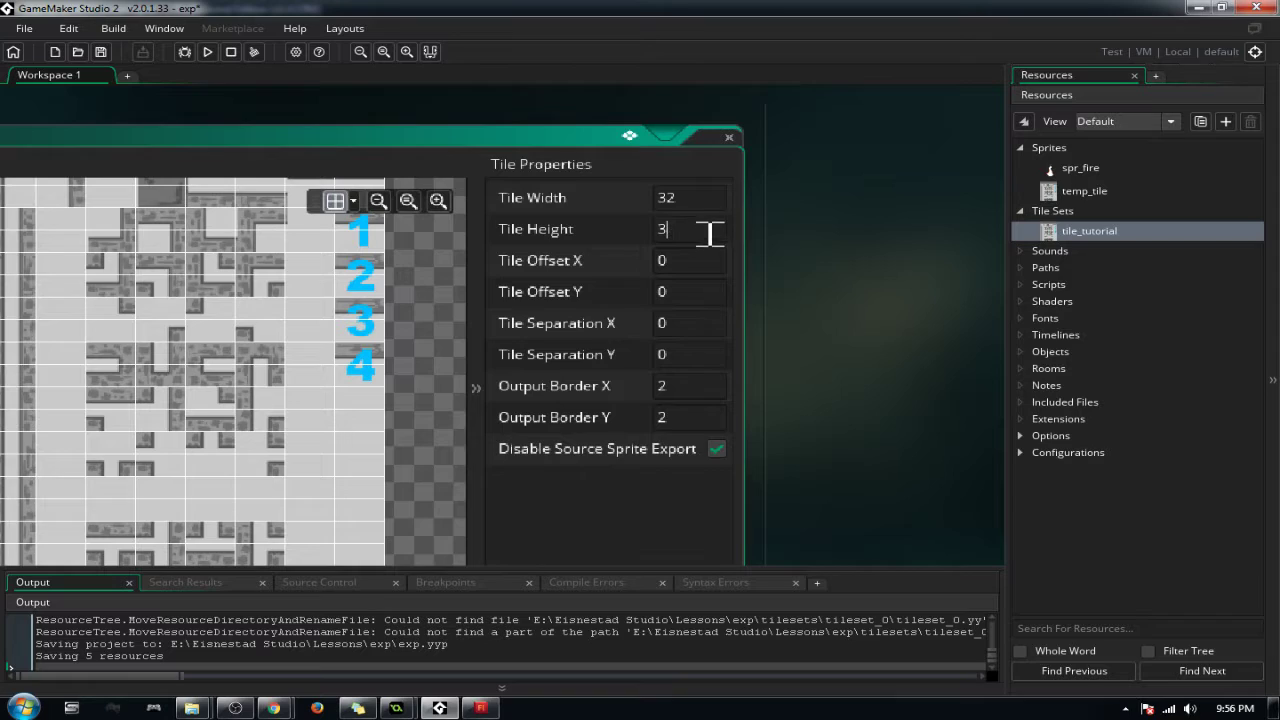
text(2)
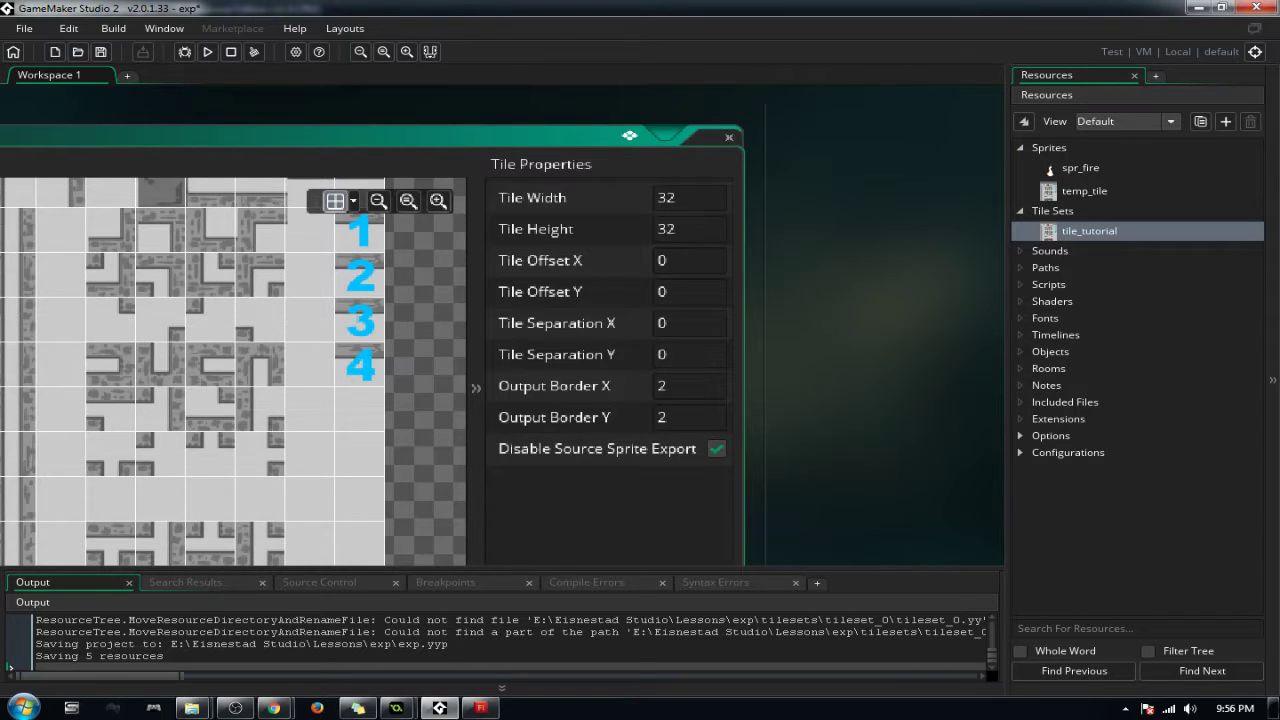
scroll(214, 352, down, 2)
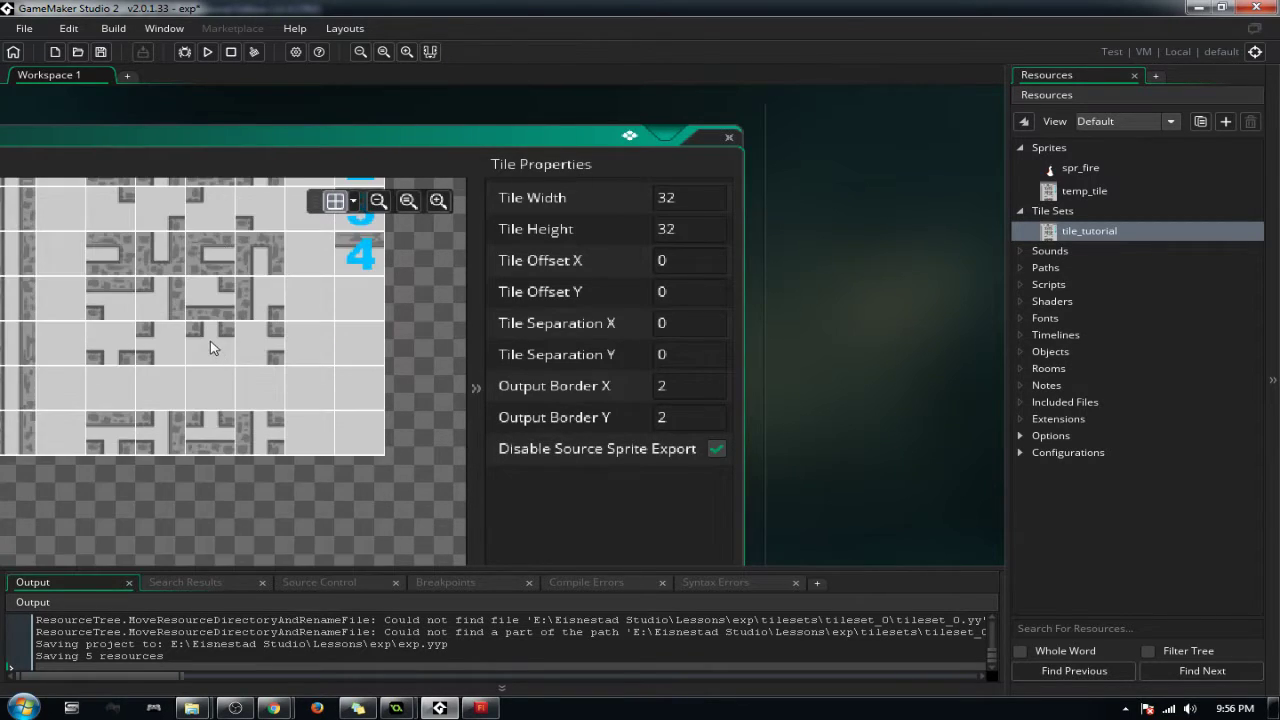
scroll(214, 350, up, 4)
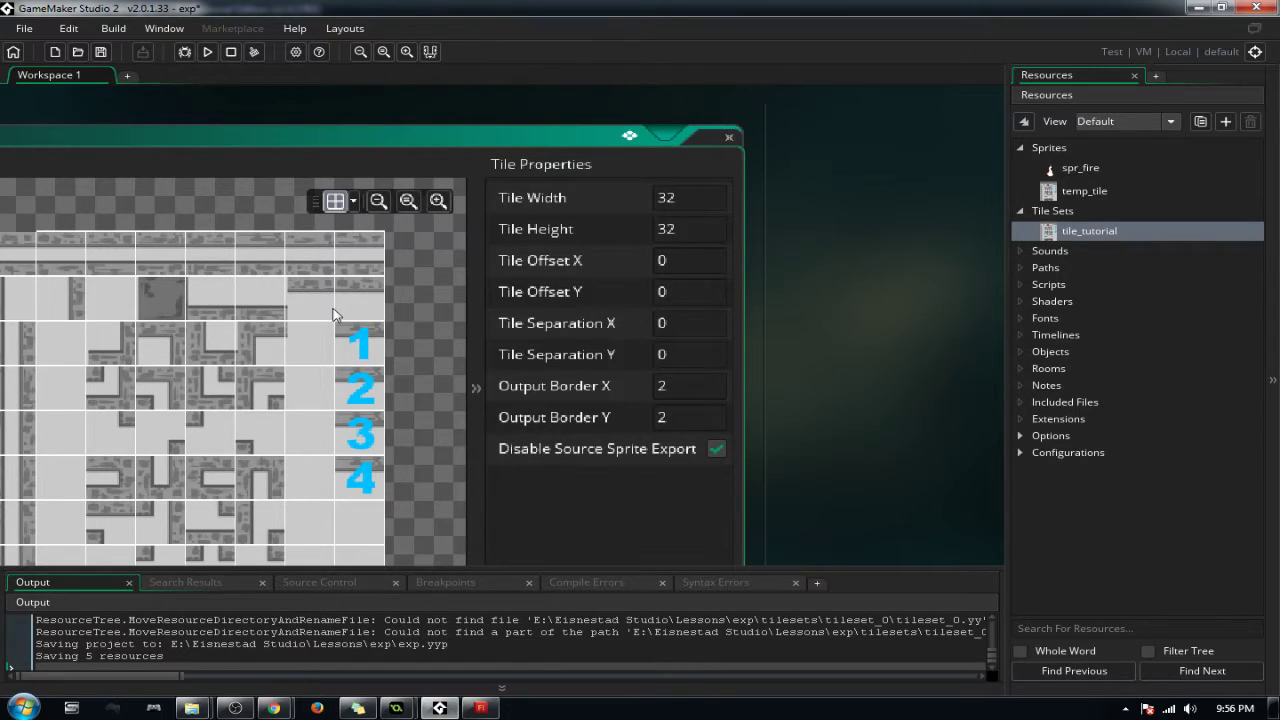
Step: Go through the horizontal and vertical tile offset and tile separation settings of tile_tutorial
click(700, 260)
click(716, 297)
click(590, 326)
click(615, 356)
Step: Switch to the AlphaCellV2002 project in GameMaker Studio 1.4 and examine the tile offsets of the bg_temp background
mouse_move(410, 710)
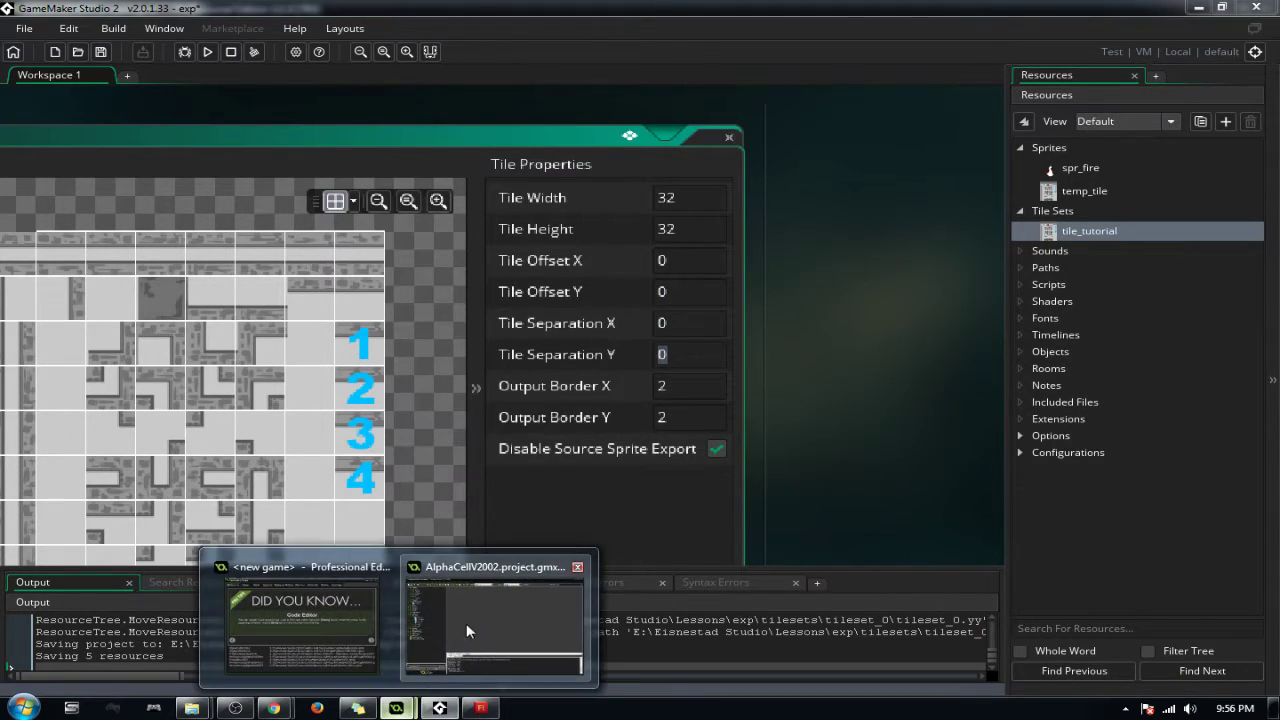
click(547, 605)
double_click(81, 183)
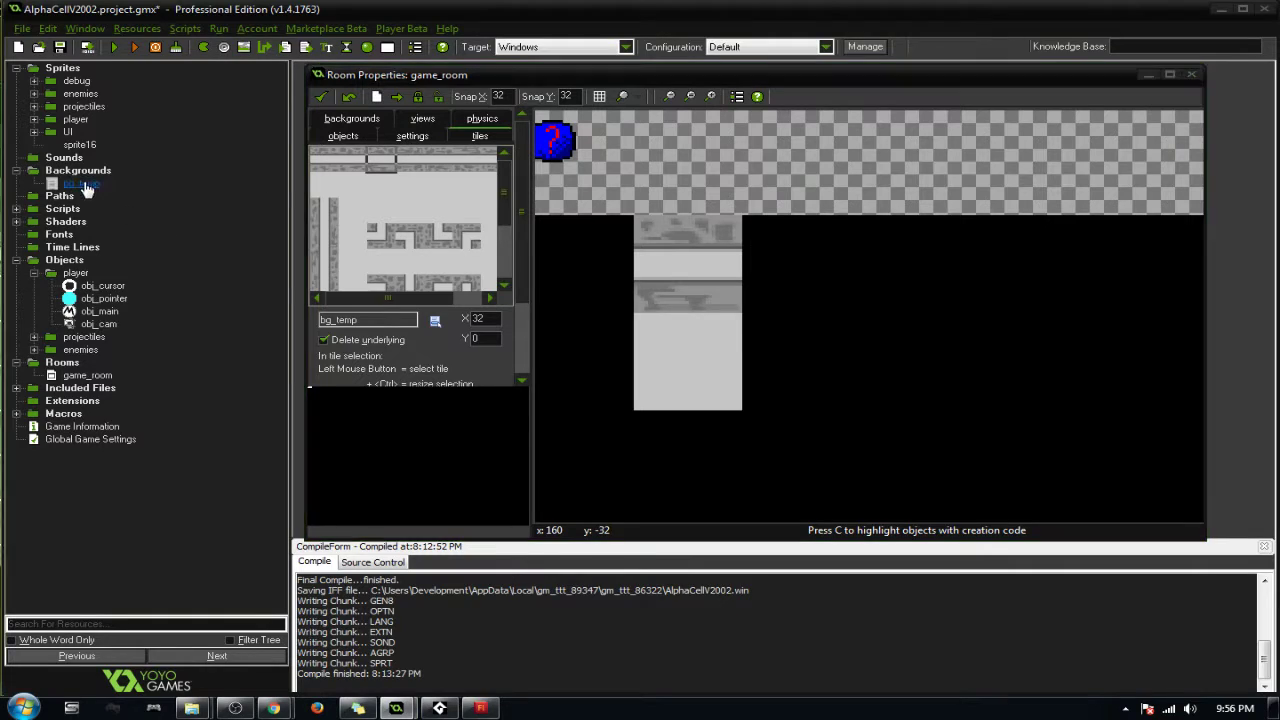
click(546, 167)
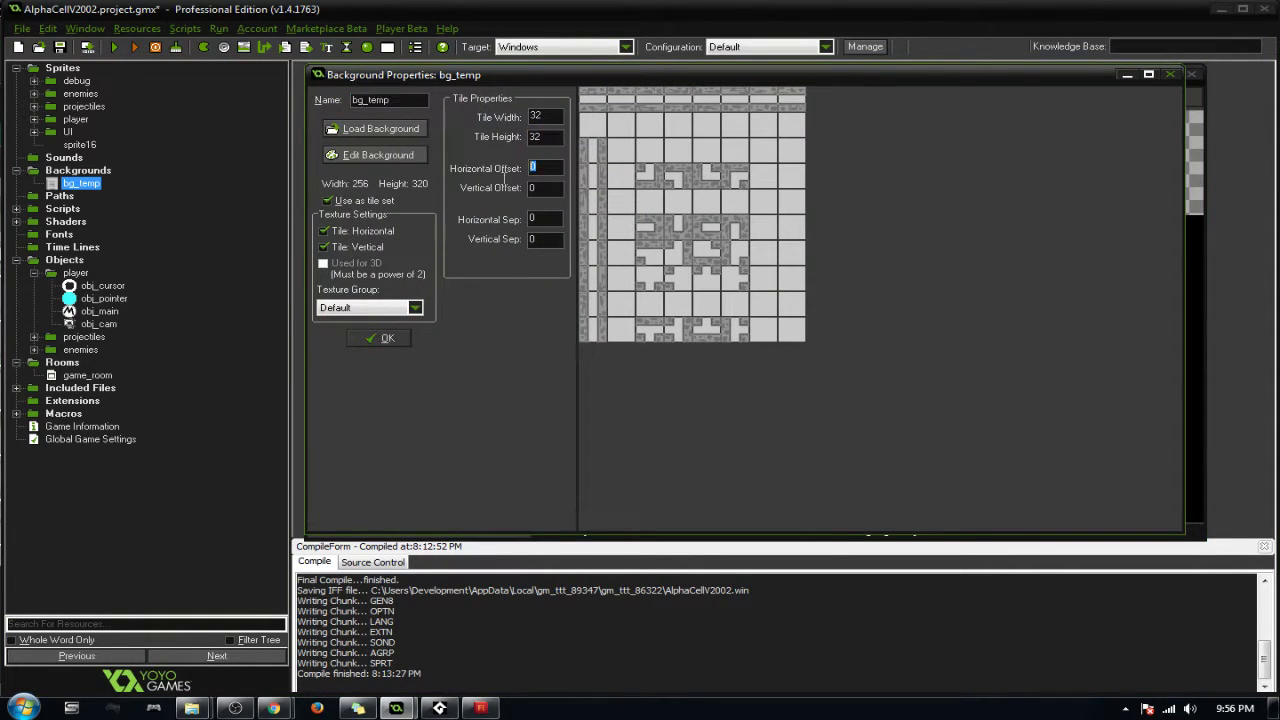
key(Tab)
Step: Switch to Chrome and read the opening of the YoYo Games seamless tile scaling article, comparing its cracked tiles with the Flash artwork
click(273, 707)
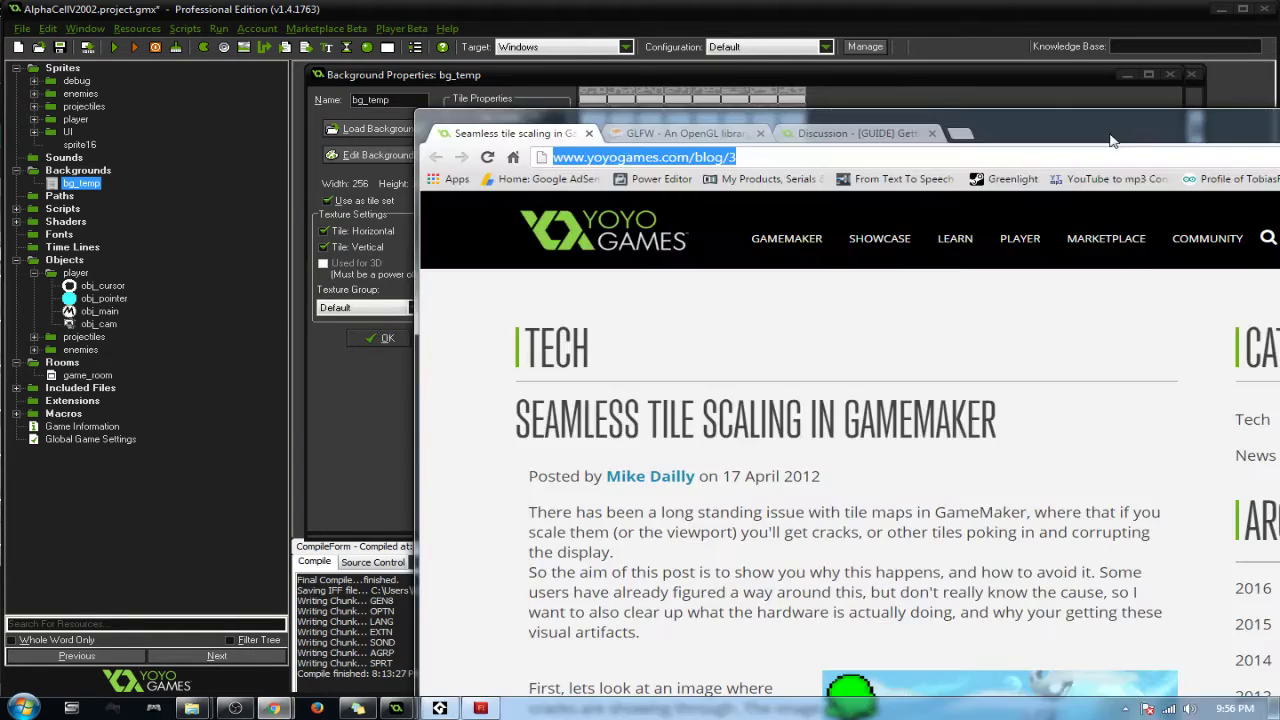
scroll(668, 474, down, 3)
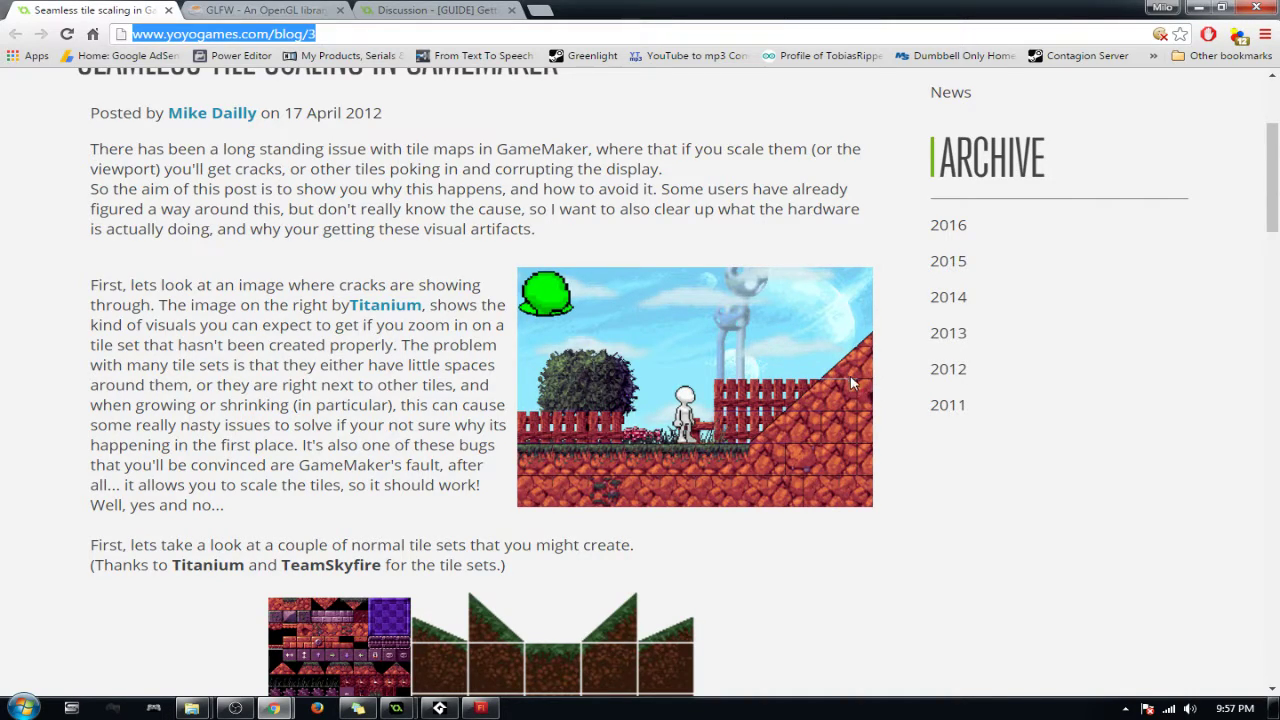
scroll(848, 390, down, 2)
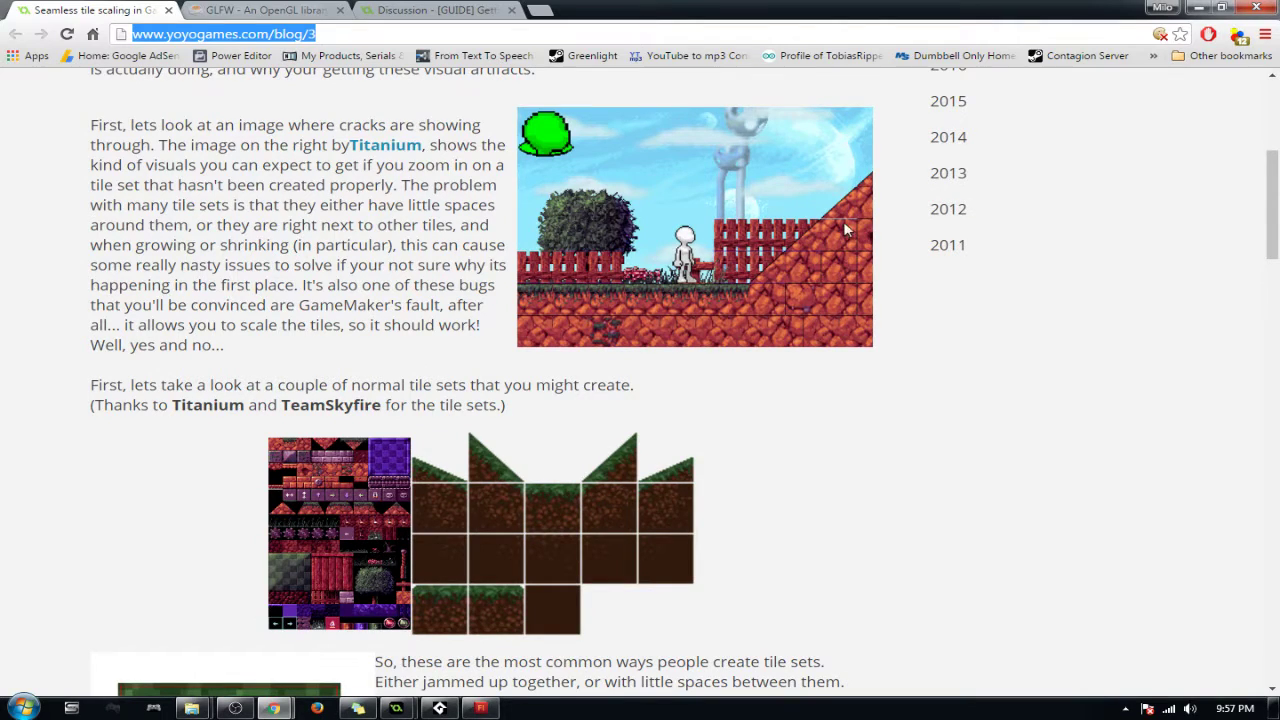
click(481, 708)
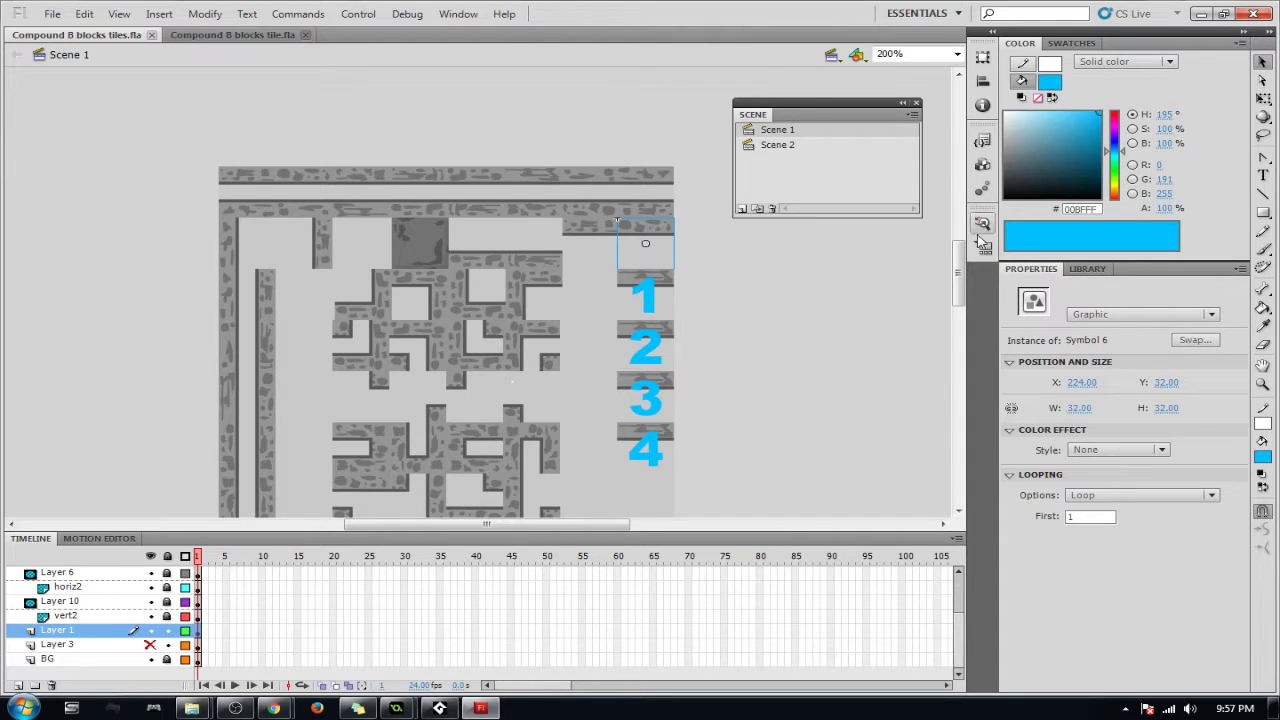
click(1201, 13)
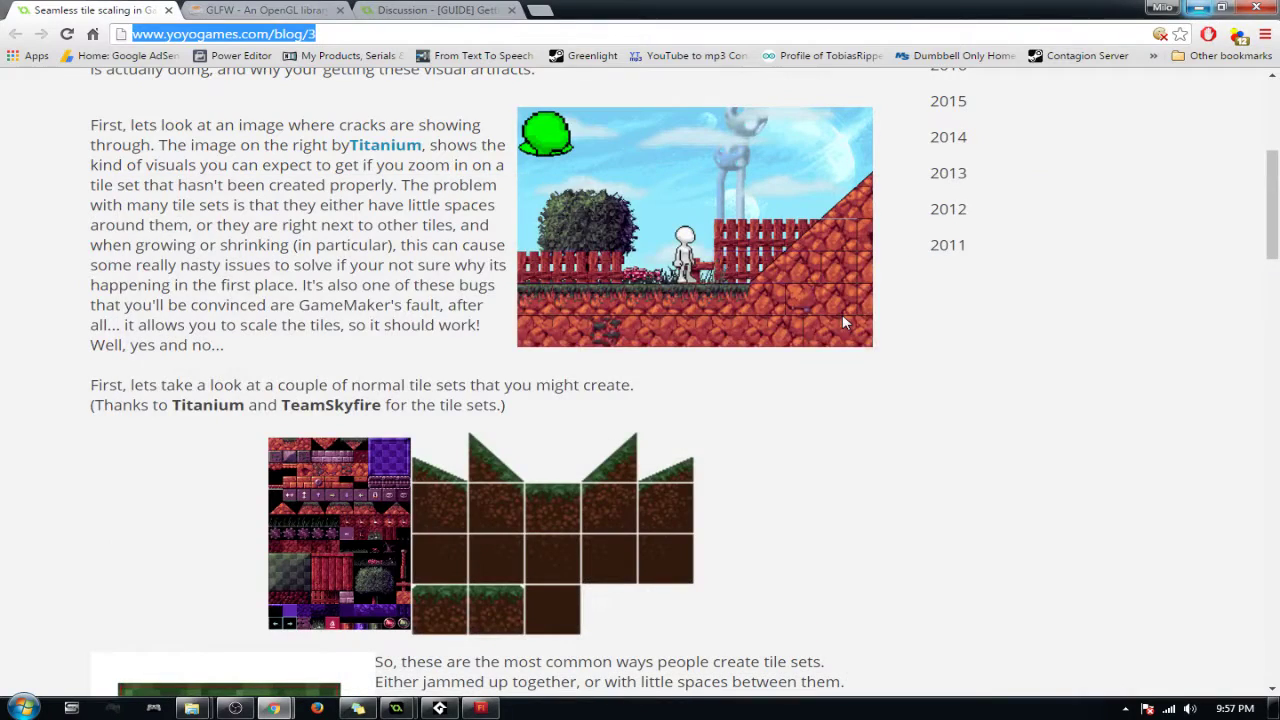
Step: Read the article's explanation of texel picking and the smeared tile borders, then return to the cracked tile example image
click(840, 410)
scroll(818, 418, up, 1)
scroll(818, 418, down, 8)
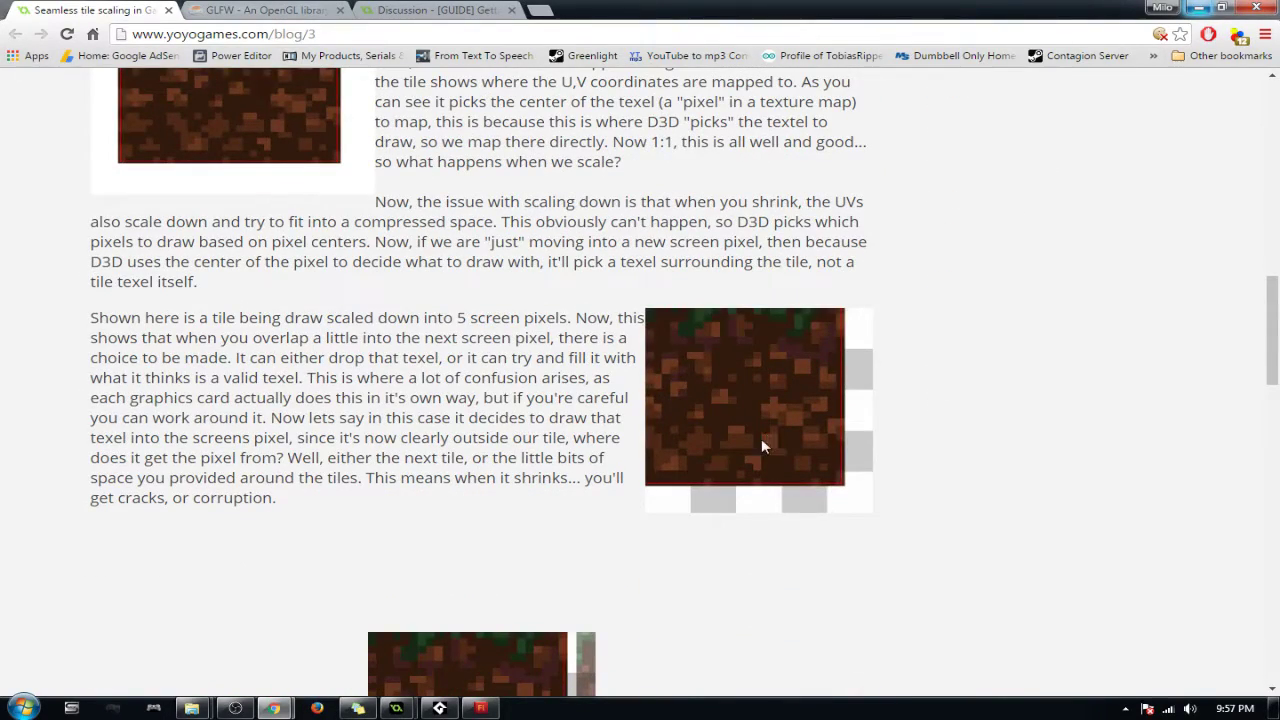
scroll(766, 374, down, 4)
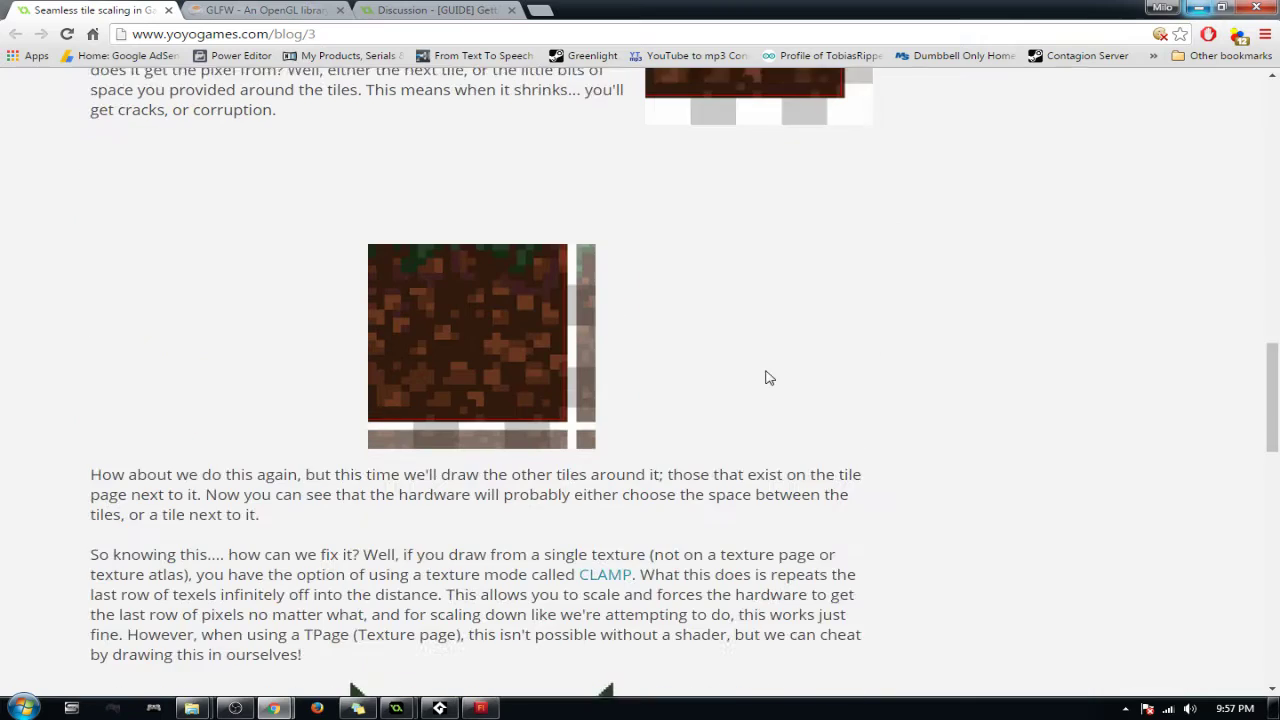
scroll(766, 380, down, 9)
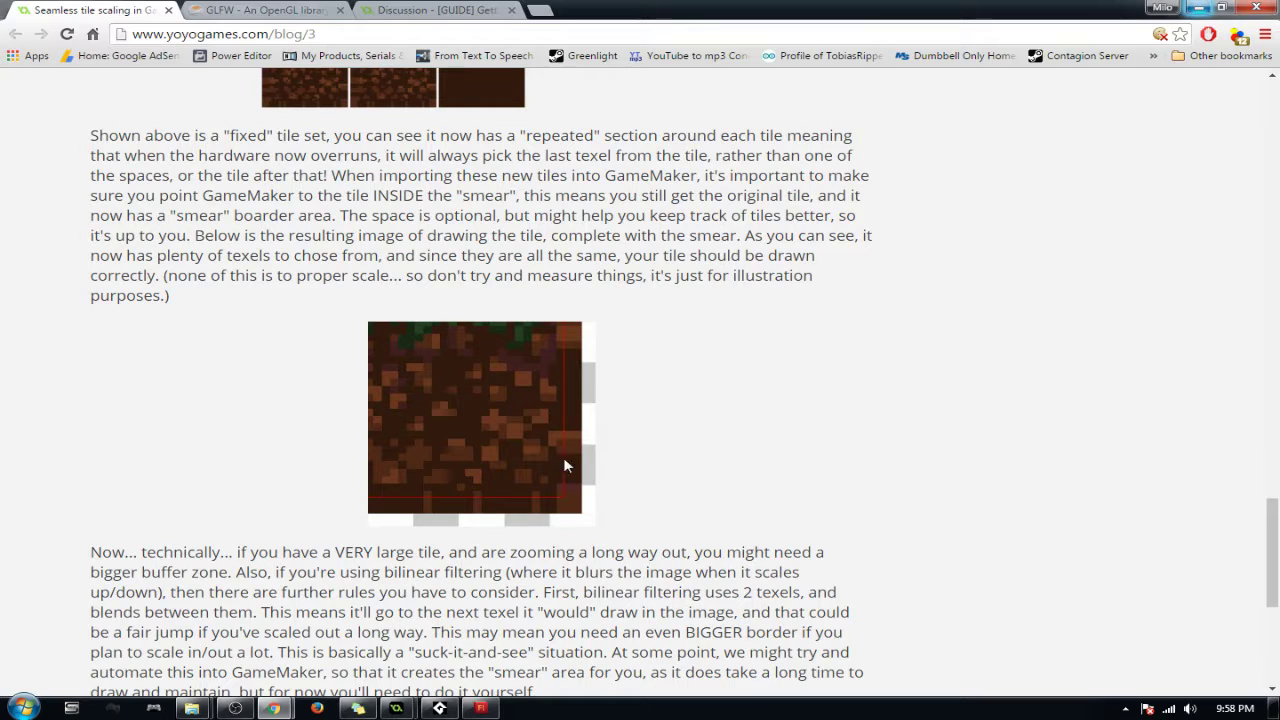
scroll(568, 405, up, 8)
scroll(575, 425, up, 10)
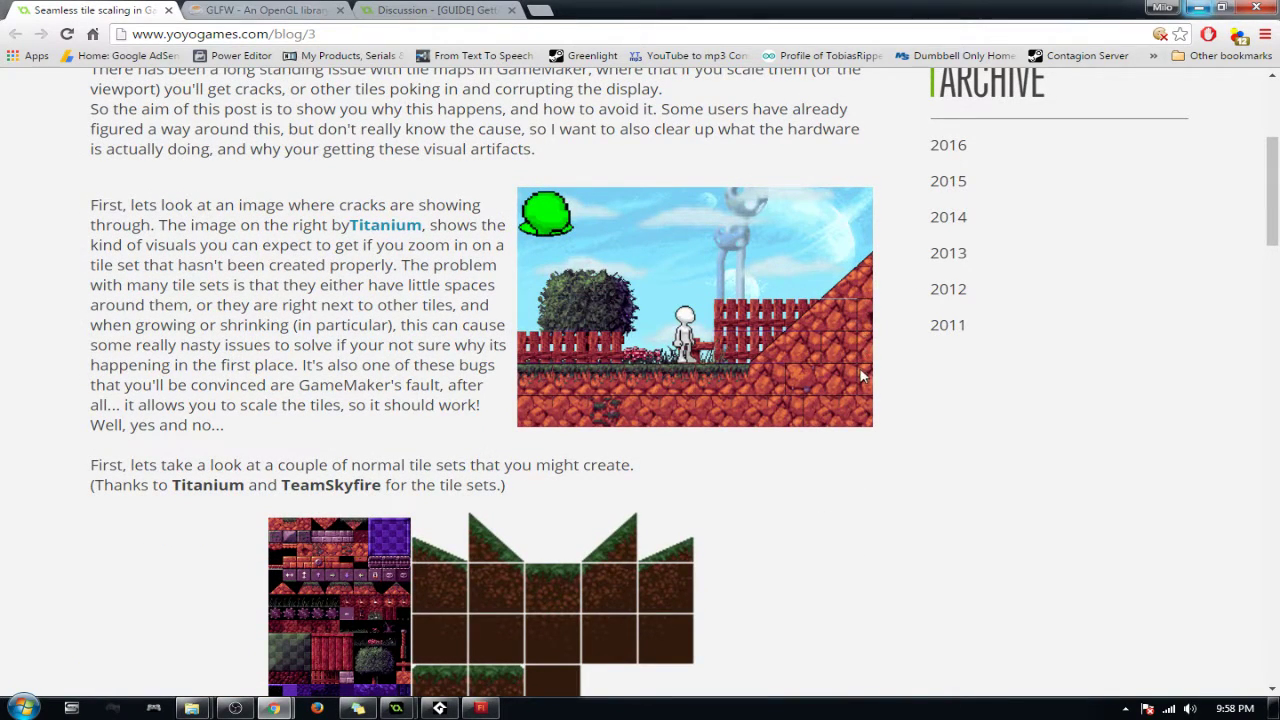
Step: Return to GameMaker Studio 2 and review the tile offset, separation and Output Border X settings of tile_tutorial
click(442, 707)
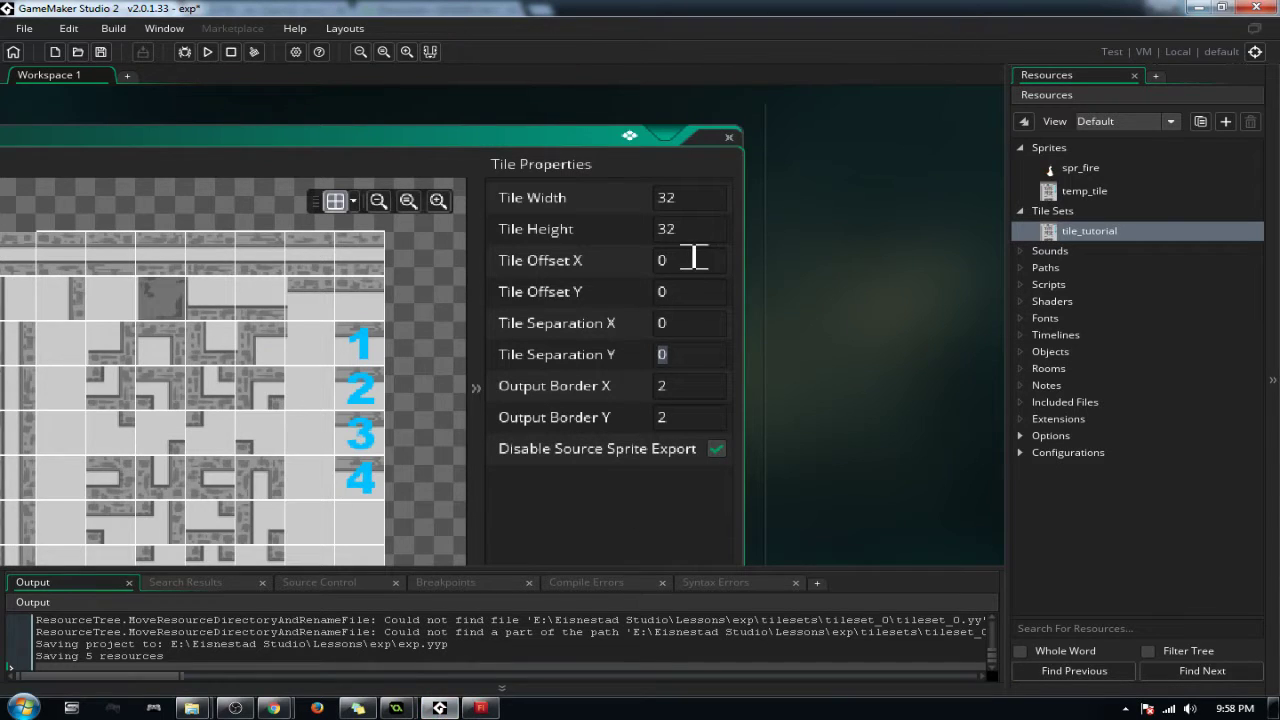
click(697, 294)
click(695, 325)
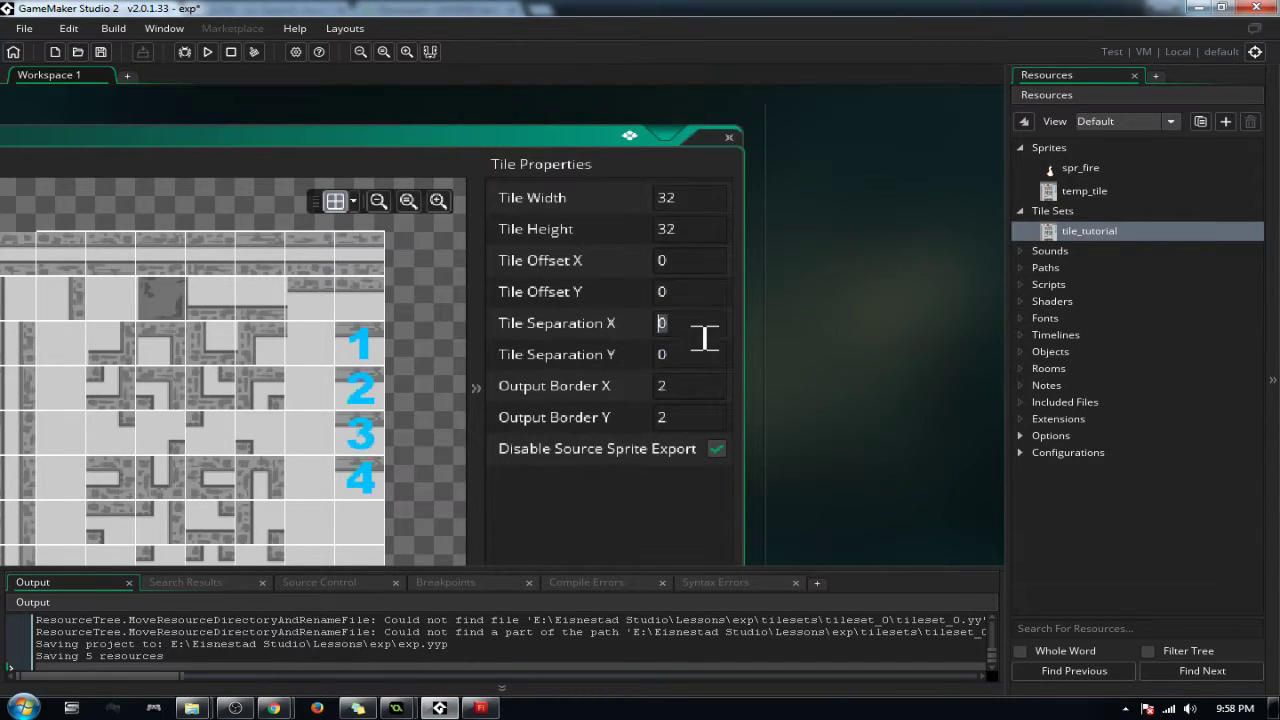
click(709, 357)
click(675, 389)
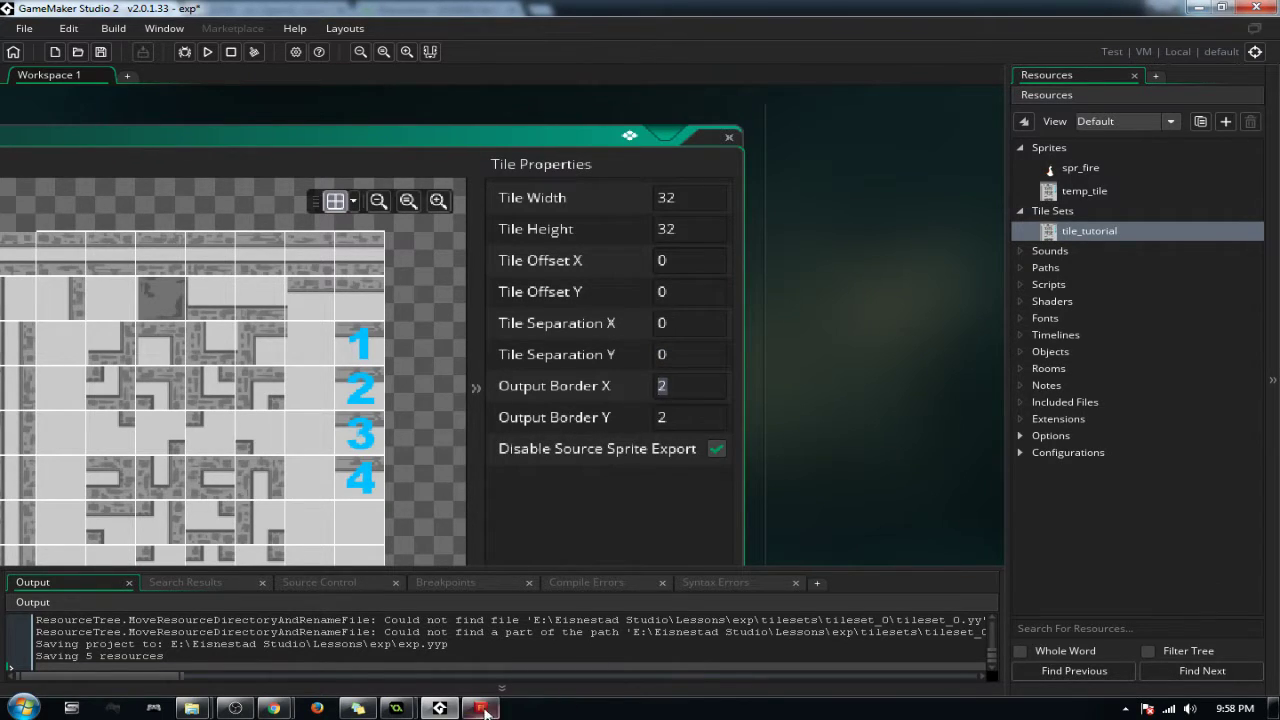
Step: Switch to Windows Explorer and open the Retro Active Gamers - Rise folder inside Eisnestad Studio's 2015 folder
mouse_move(191, 708)
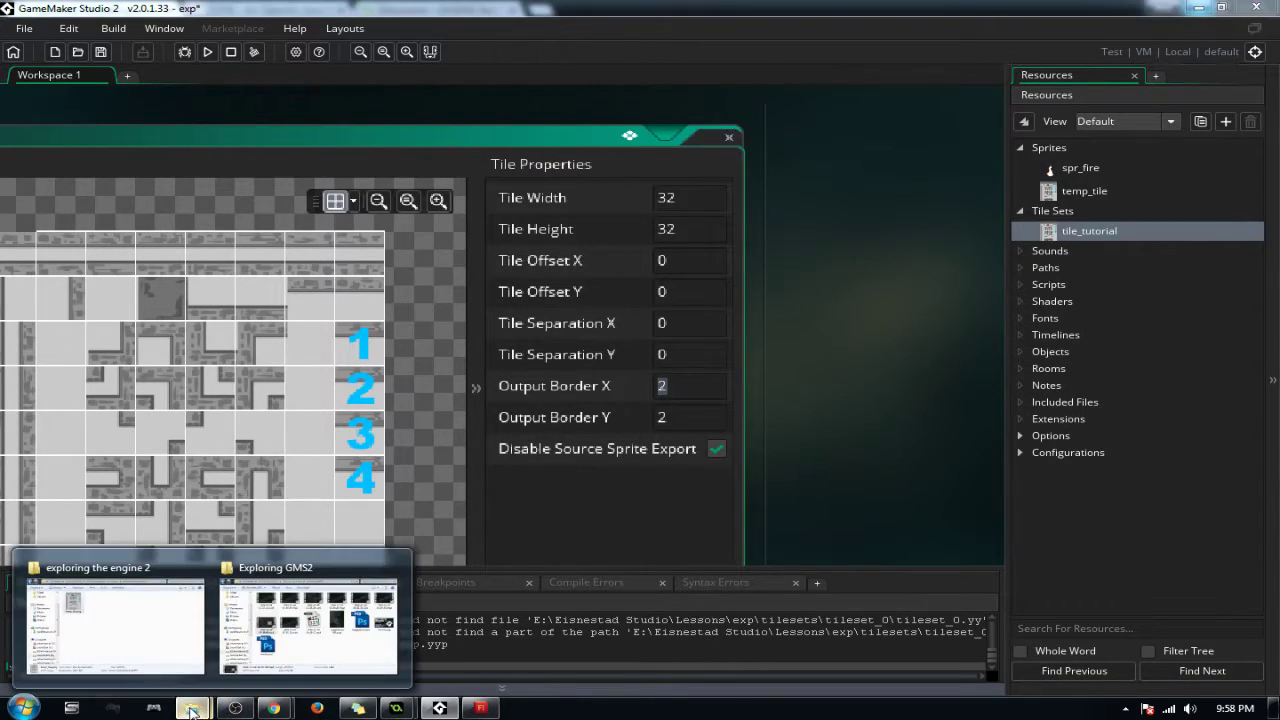
click(127, 625)
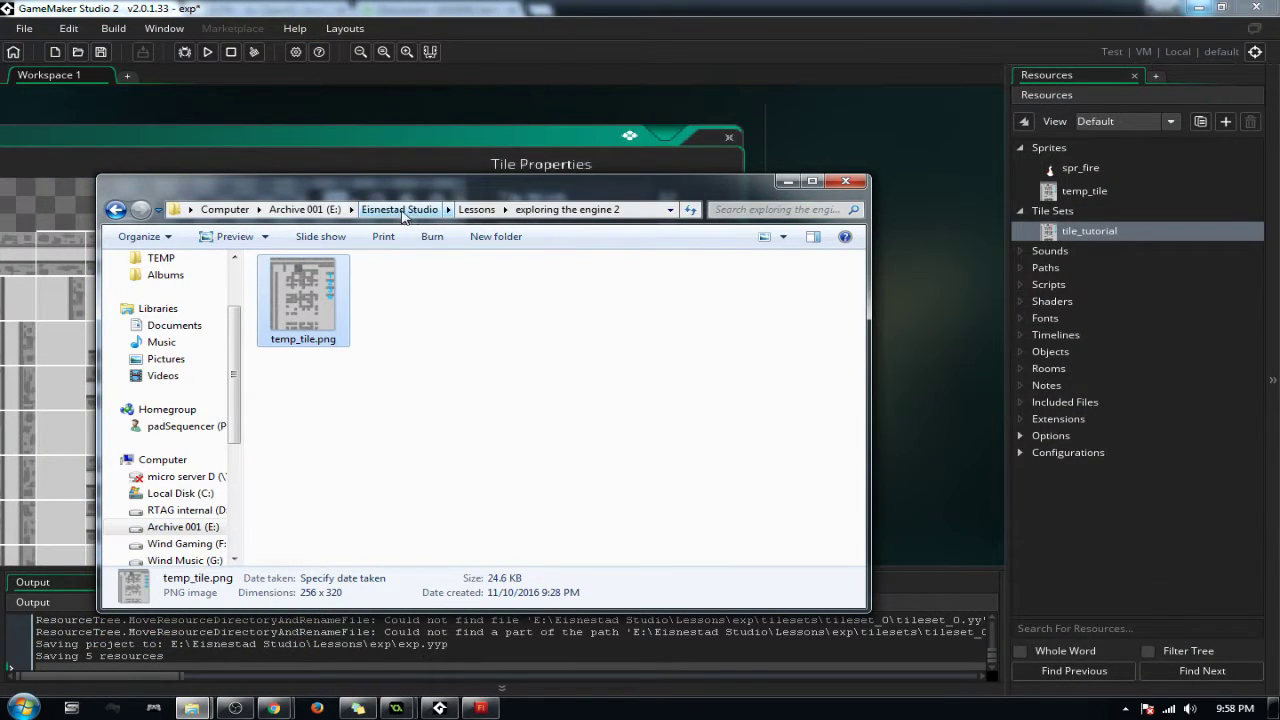
click(428, 211)
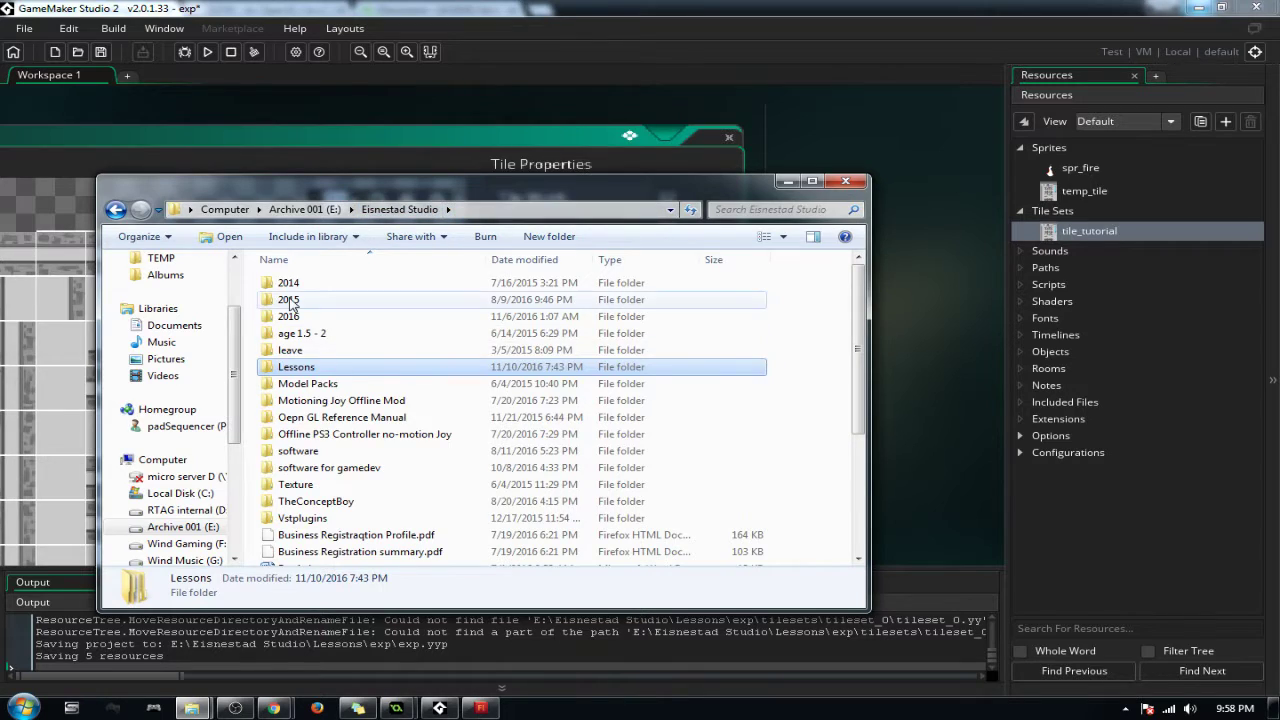
double_click(358, 296)
key(r)
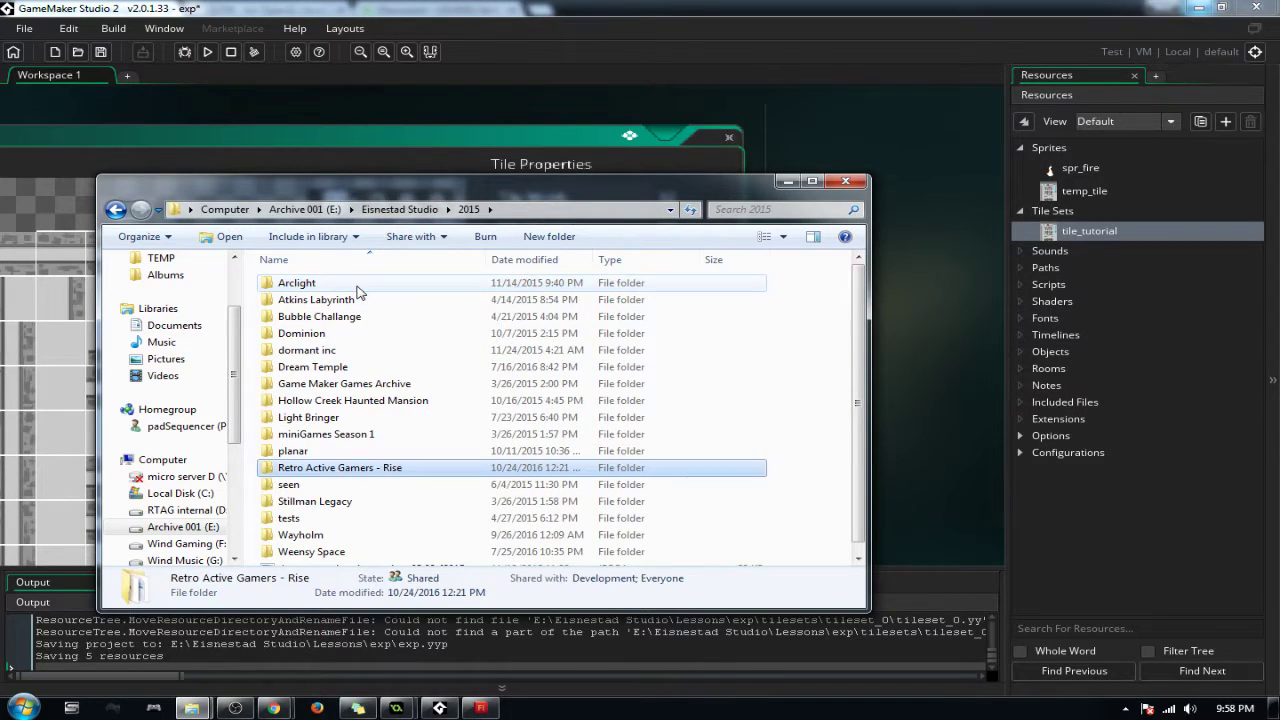
key(Return)
Step: Find Tileset Champion.exe in the Retro Active Gamers - Rise folder and launch it
click(414, 367)
scroll(404, 379, down, 2)
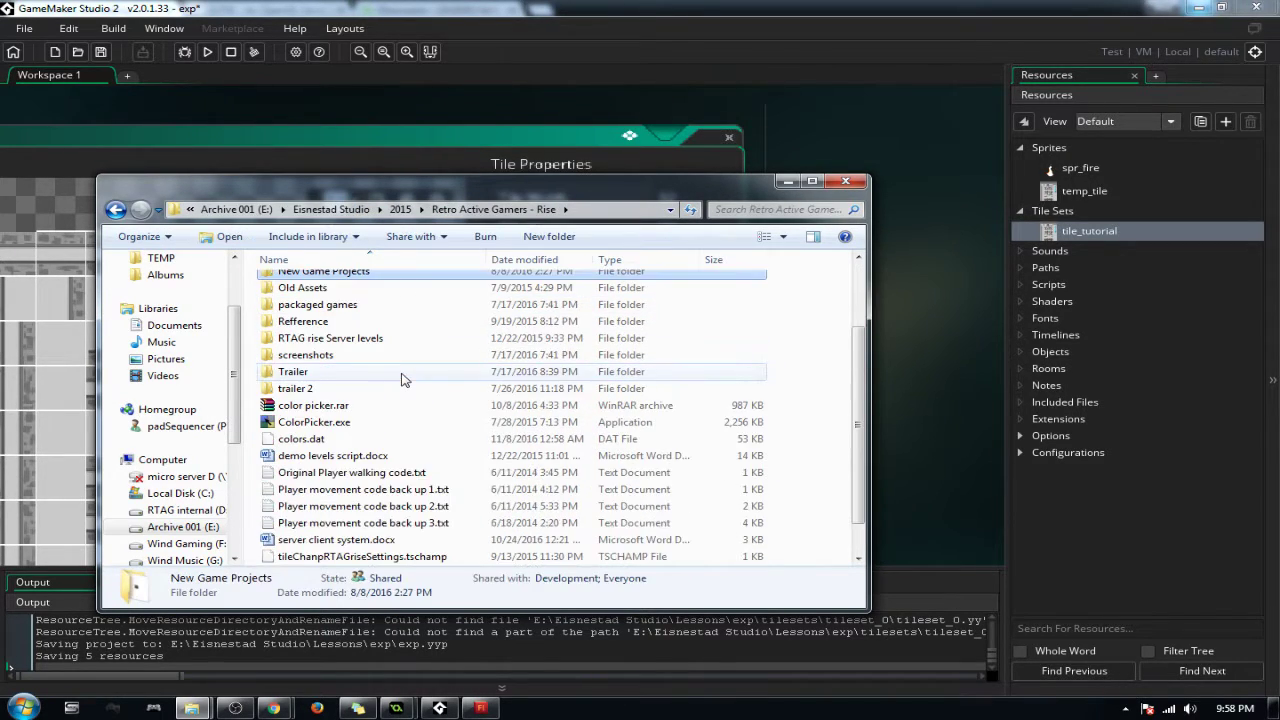
scroll(404, 379, down, 1)
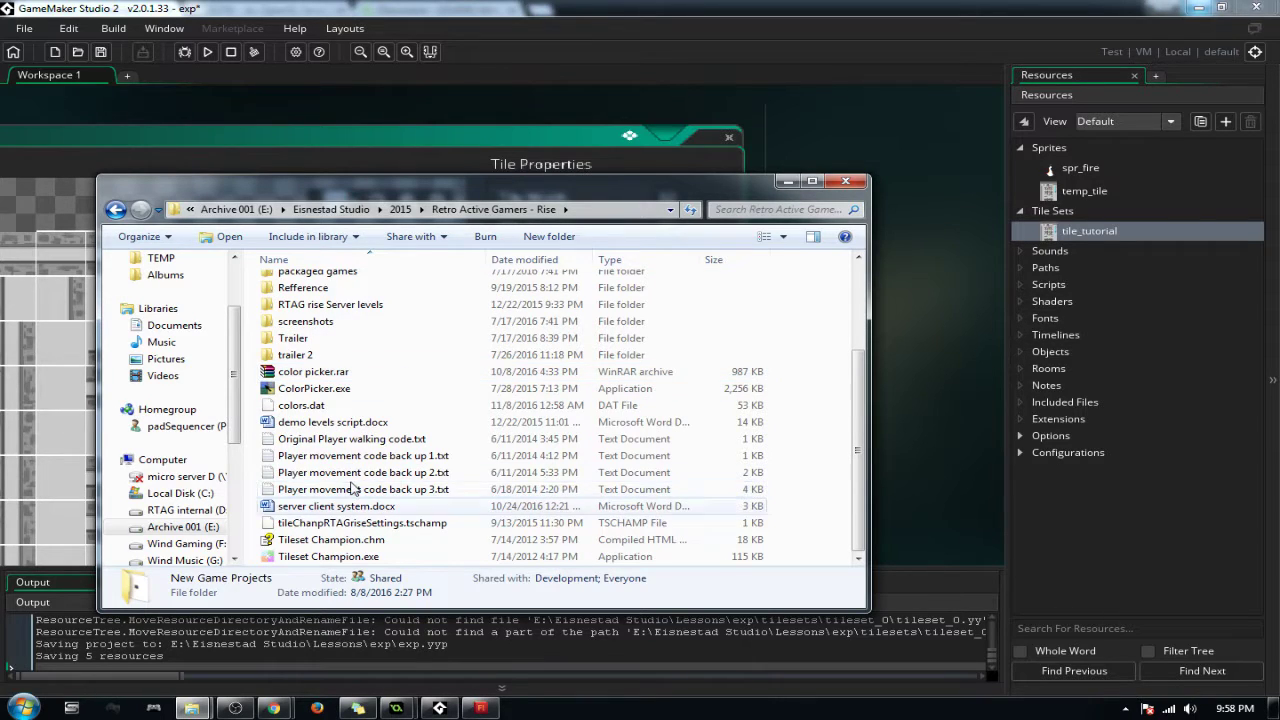
click(316, 558)
double_click(313, 560)
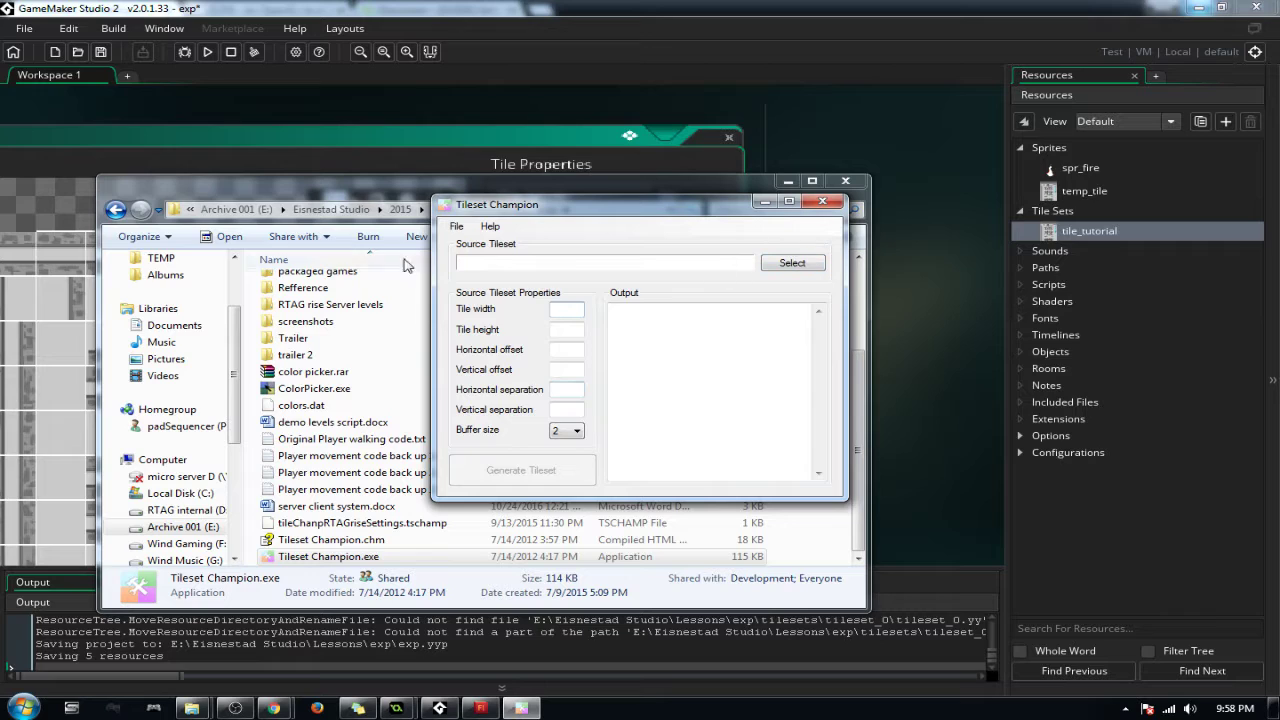
Step: Load temp_tile.png from Eisnestad Studio's Lessons\exploring the engine 2 folder as the source tileset
click(790, 265)
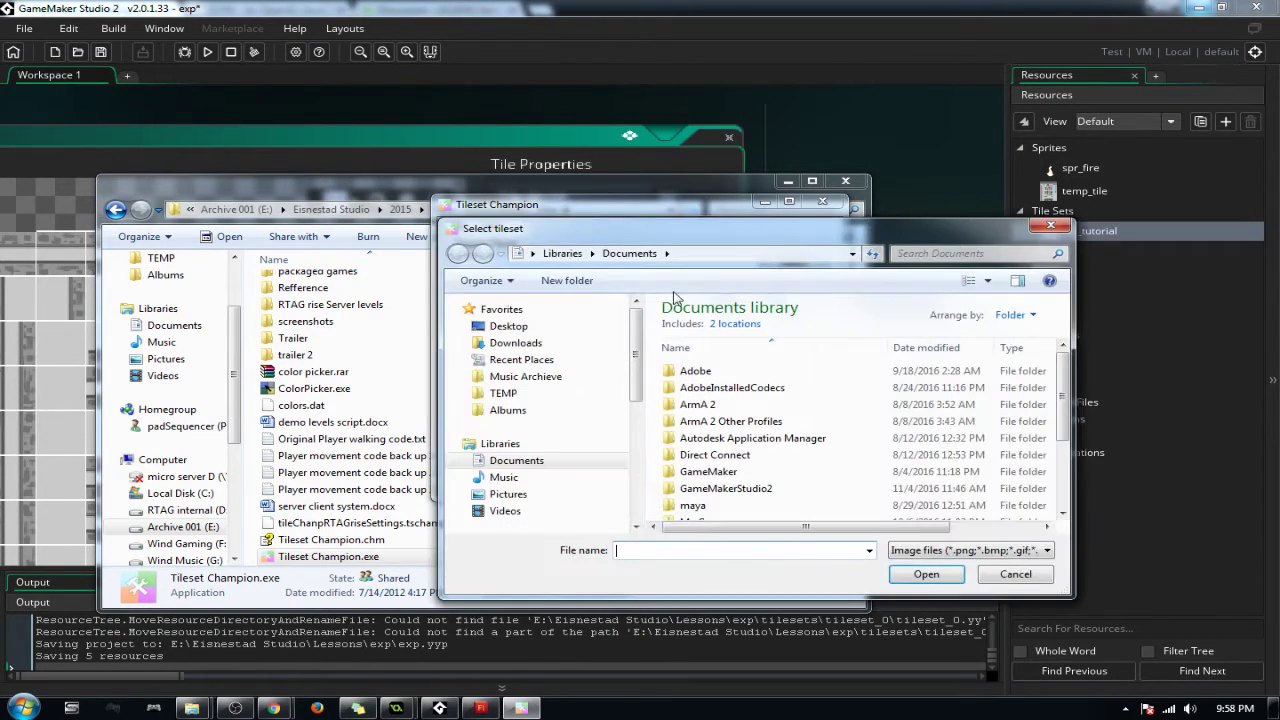
drag(640, 368, 655, 457)
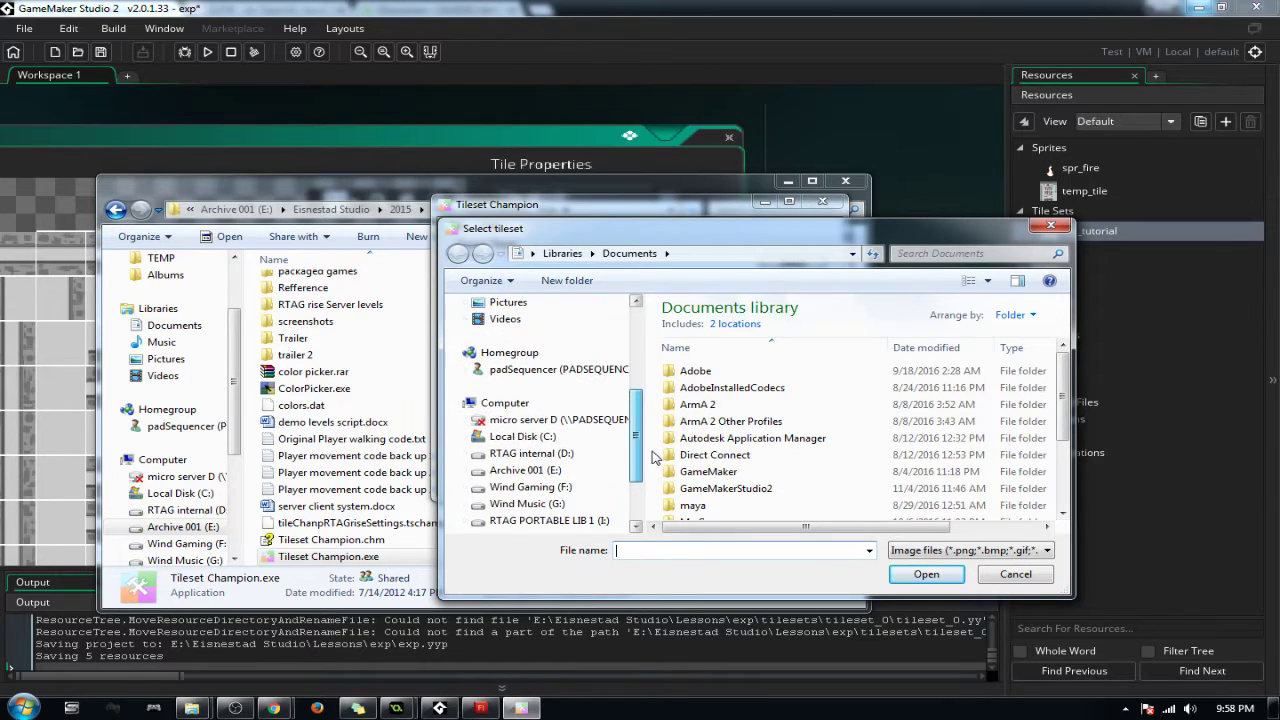
click(519, 472)
scroll(737, 366, down, 5)
scroll(737, 366, up, 5)
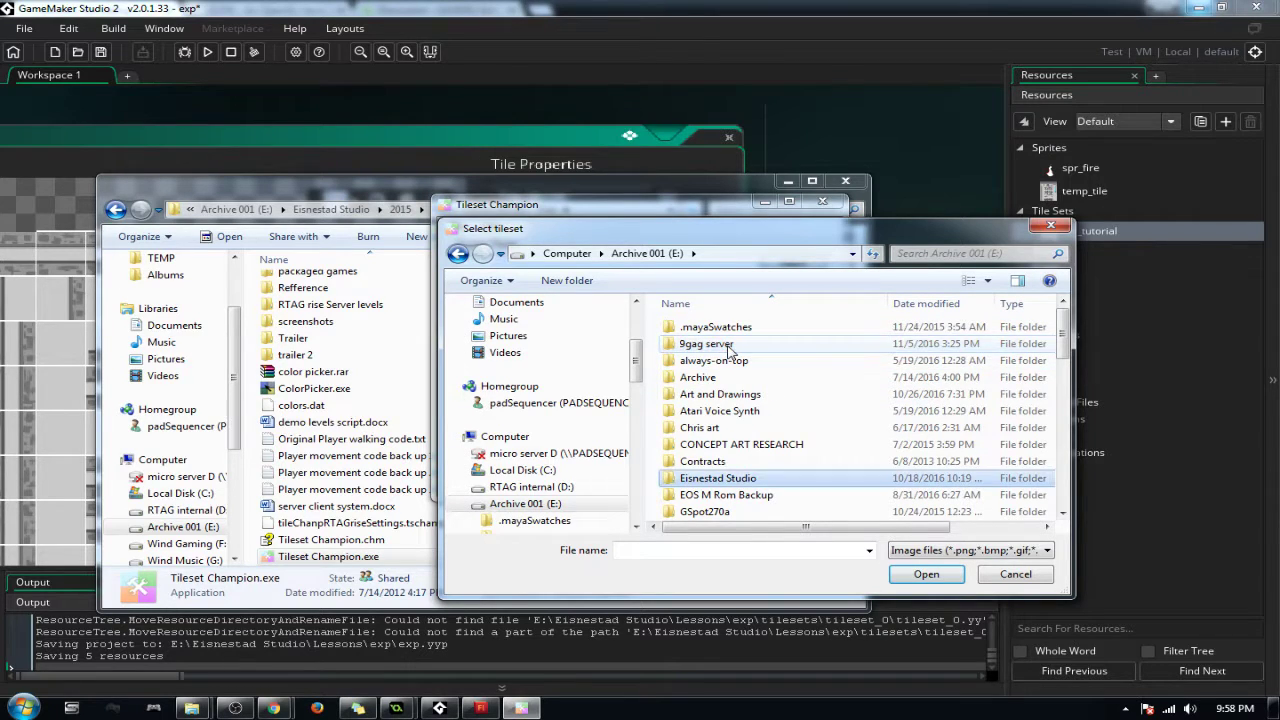
double_click(717, 478)
click(700, 343)
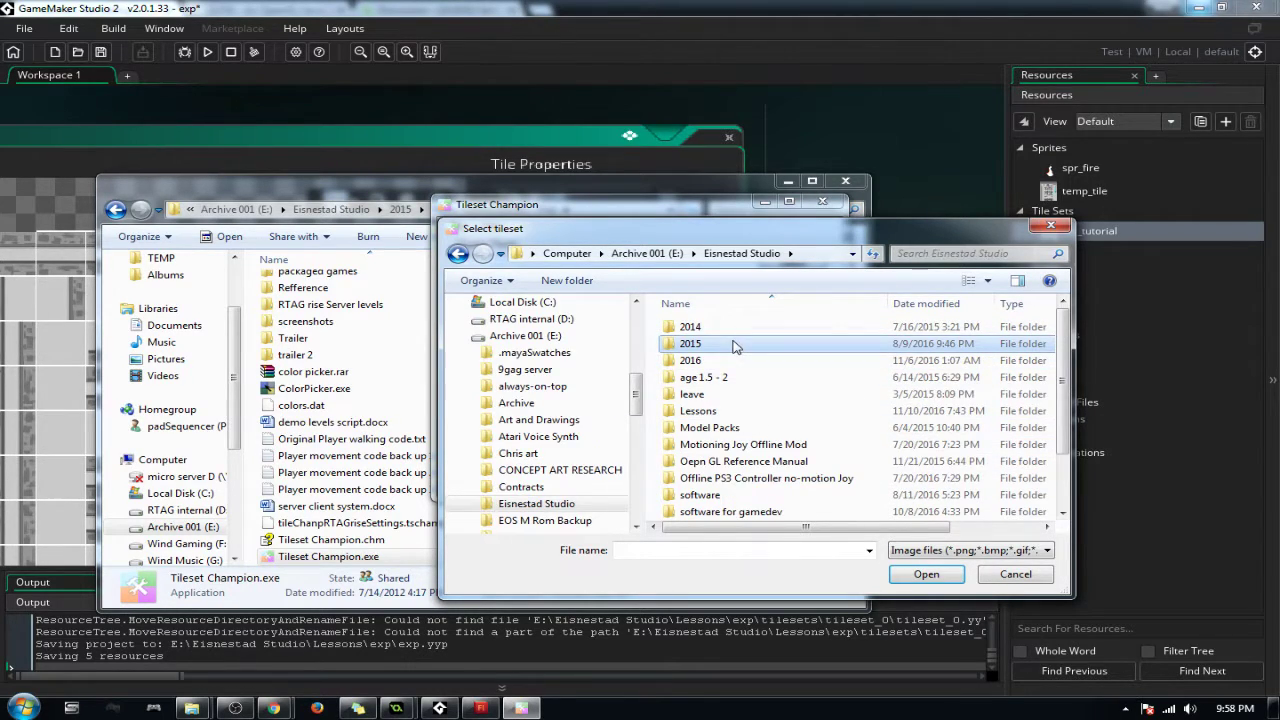
double_click(724, 412)
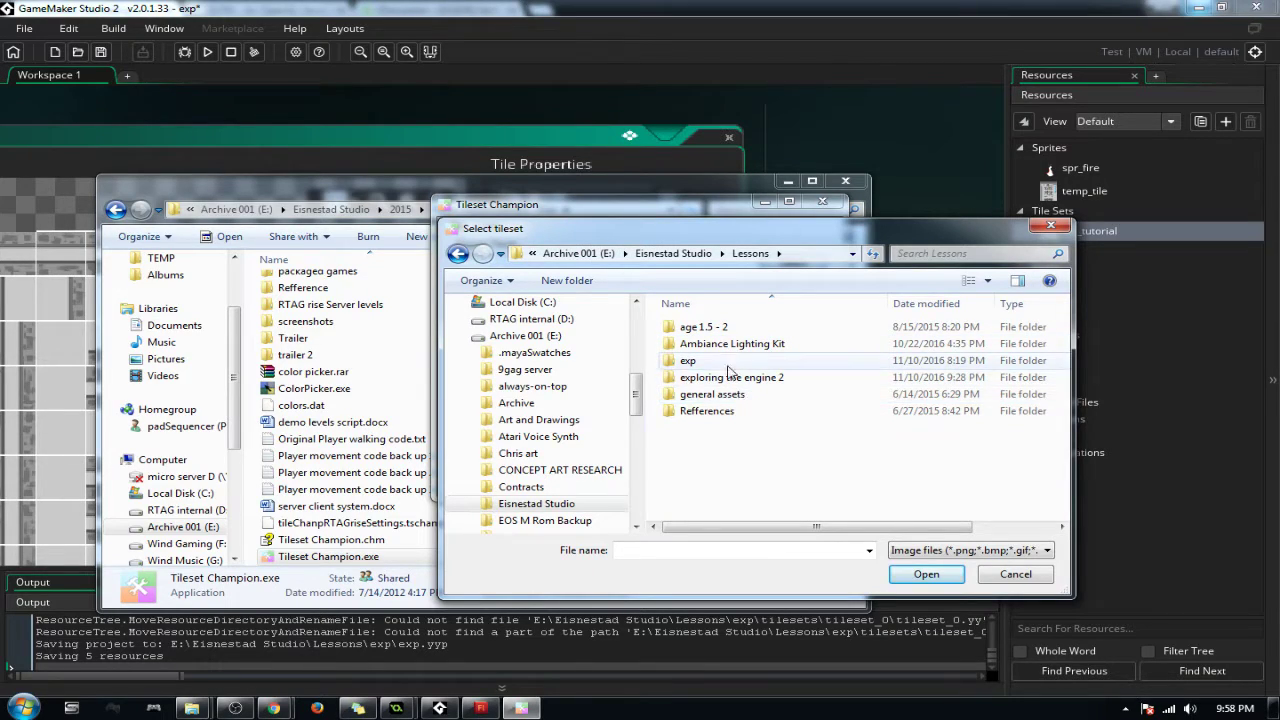
double_click(731, 377)
double_click(704, 340)
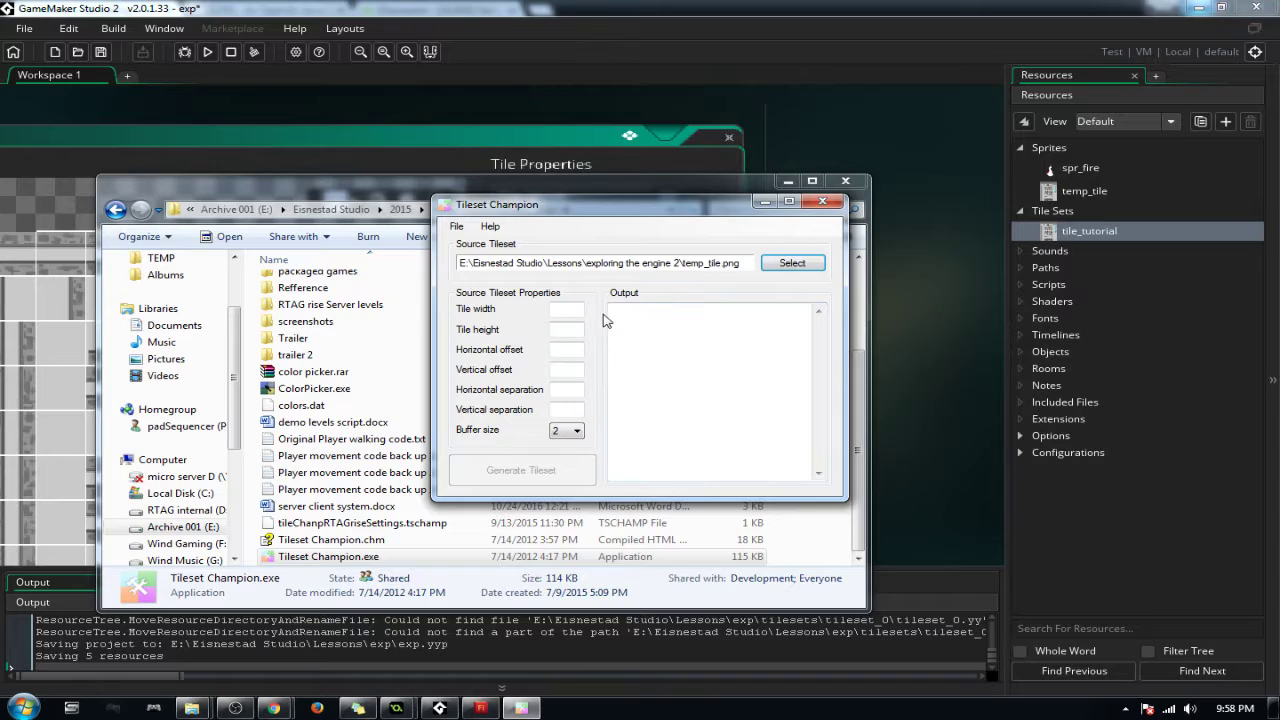
Step: Set the source tileset's tile width and tile height to 32
click(560, 311)
text(32)
click(568, 331)
text(3)
click(624, 378)
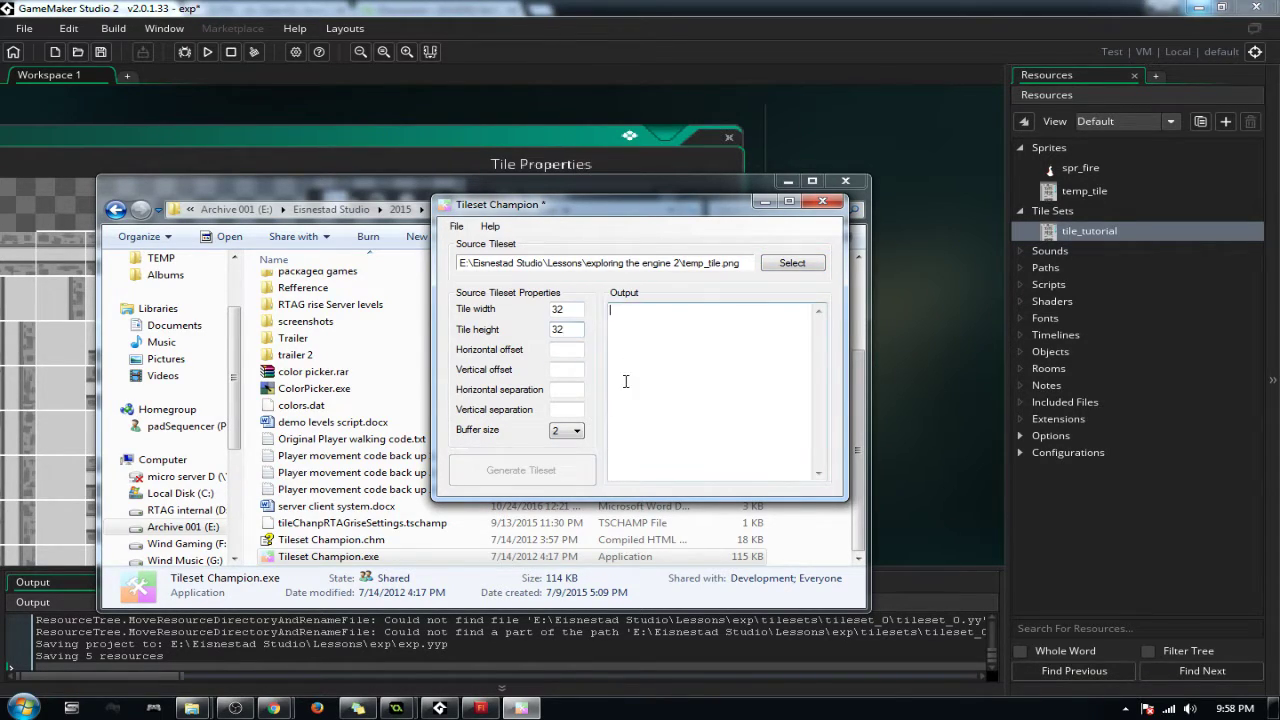
Step: Discard the current settings and load tileChanpRTAGriseSettings.tschamp from the 2015\Retro Active Gamers - Rise folder
click(455, 227)
click(508, 263)
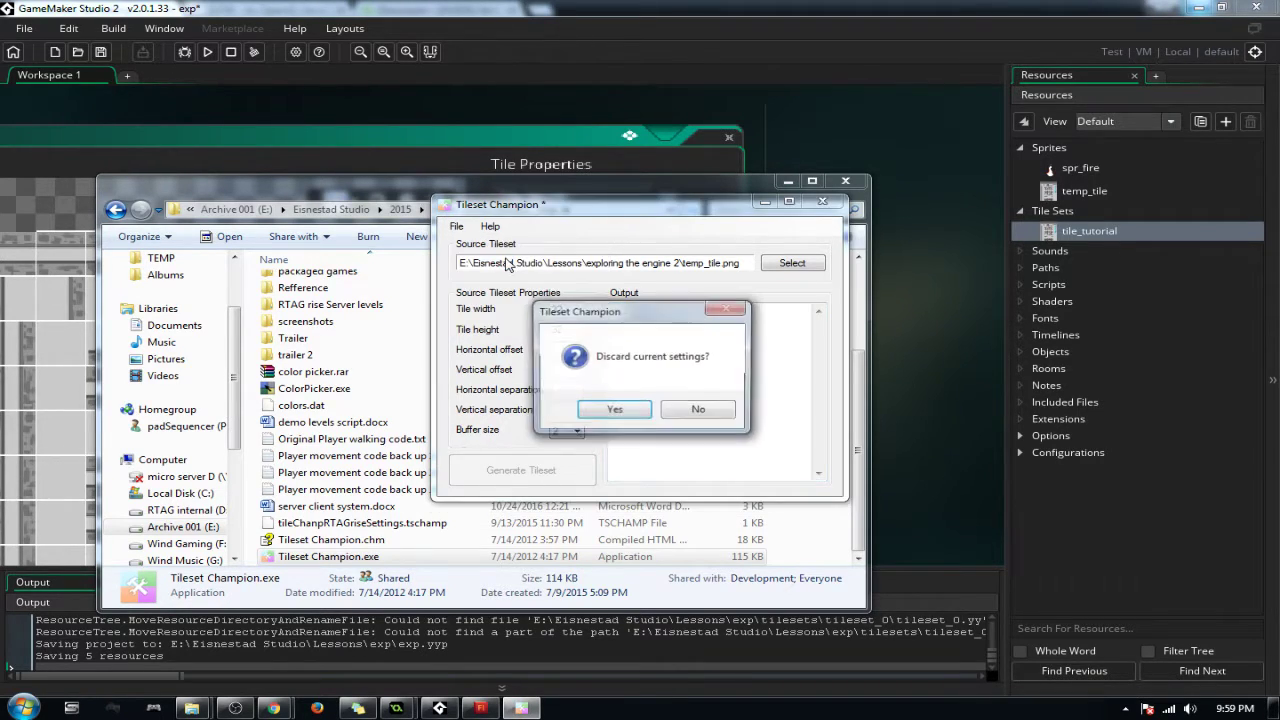
click(638, 414)
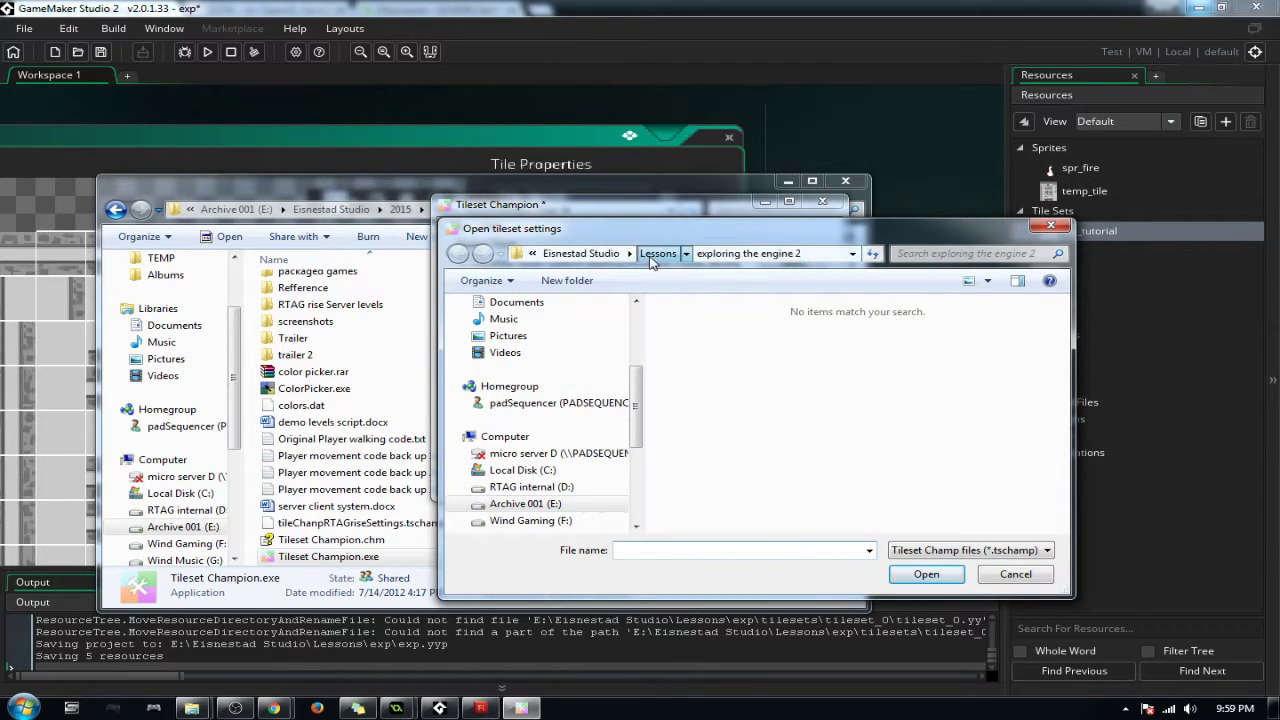
click(658, 253)
click(586, 253)
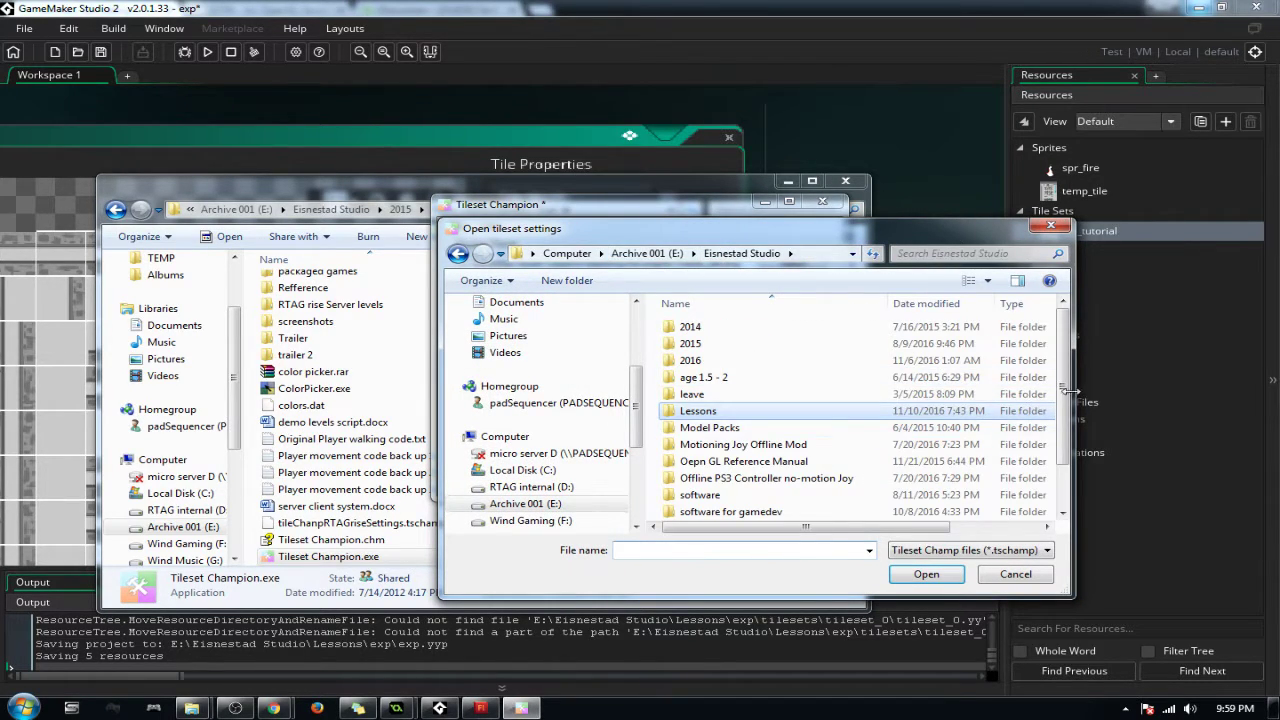
scroll(760, 410, down, 1)
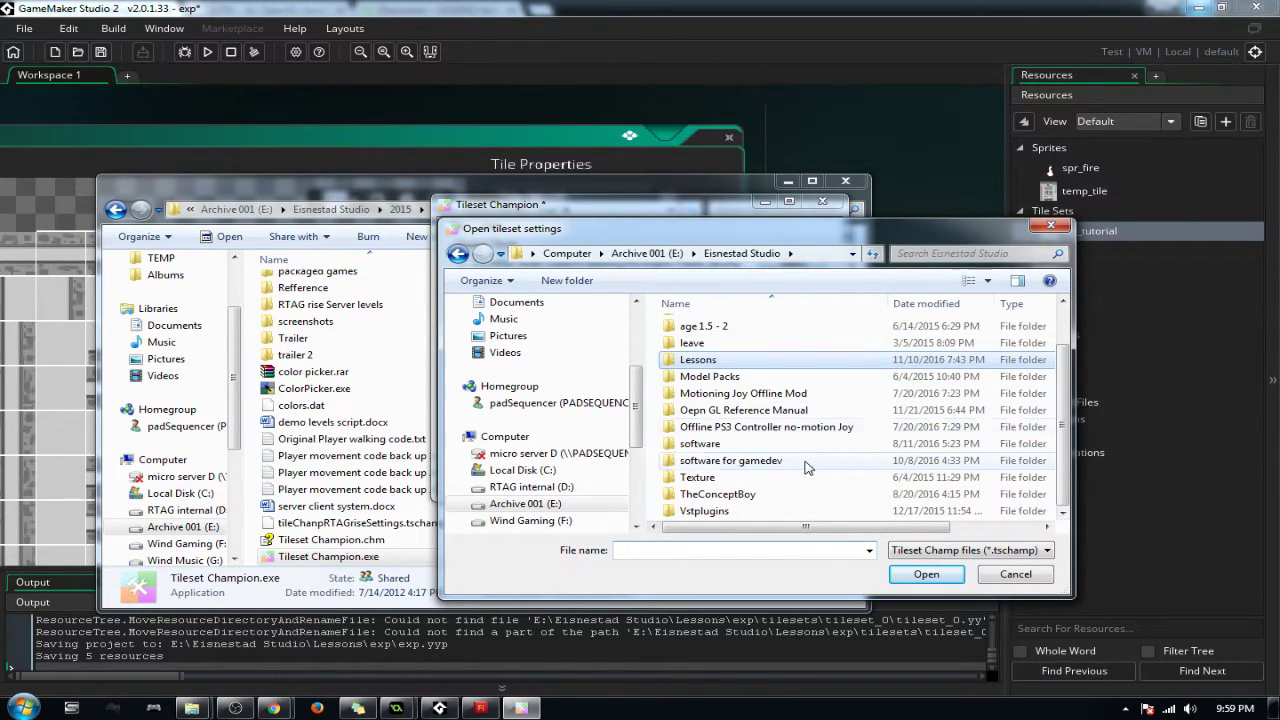
scroll(700, 350, up, 1)
double_click(712, 345)
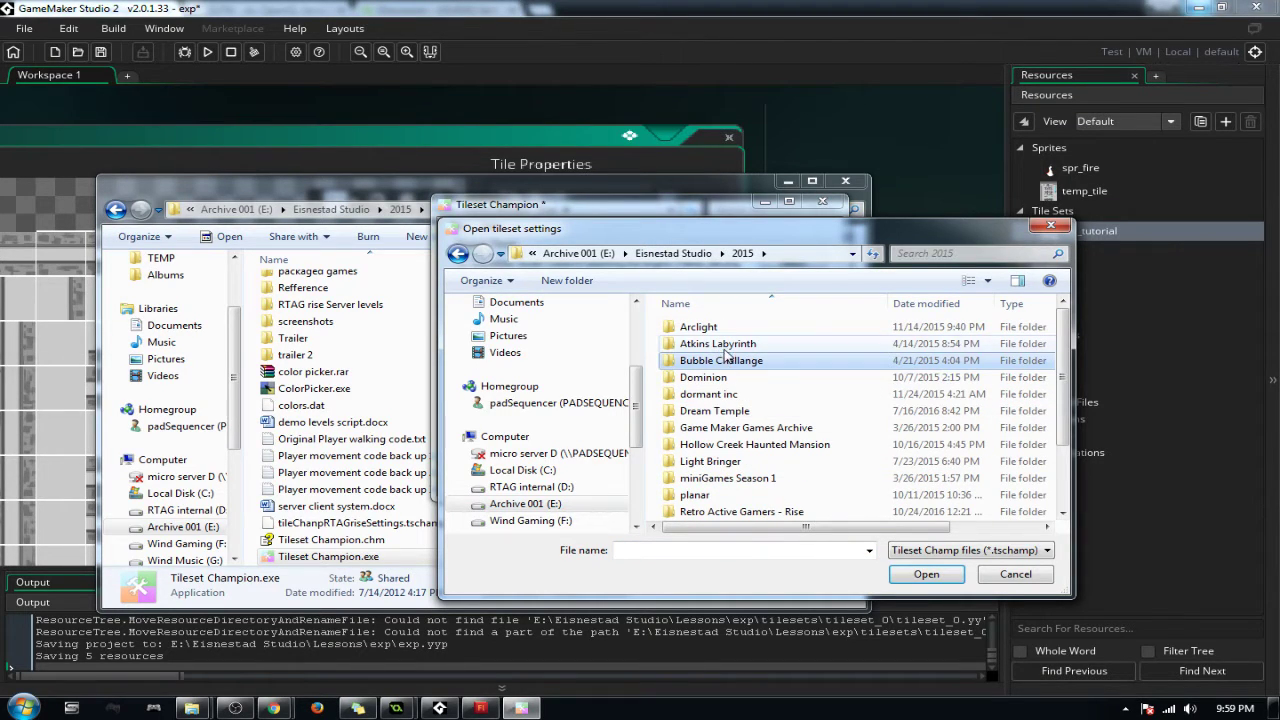
scroll(730, 370, down, 2)
double_click(770, 430)
scroll(785, 450, down, 1)
double_click(740, 503)
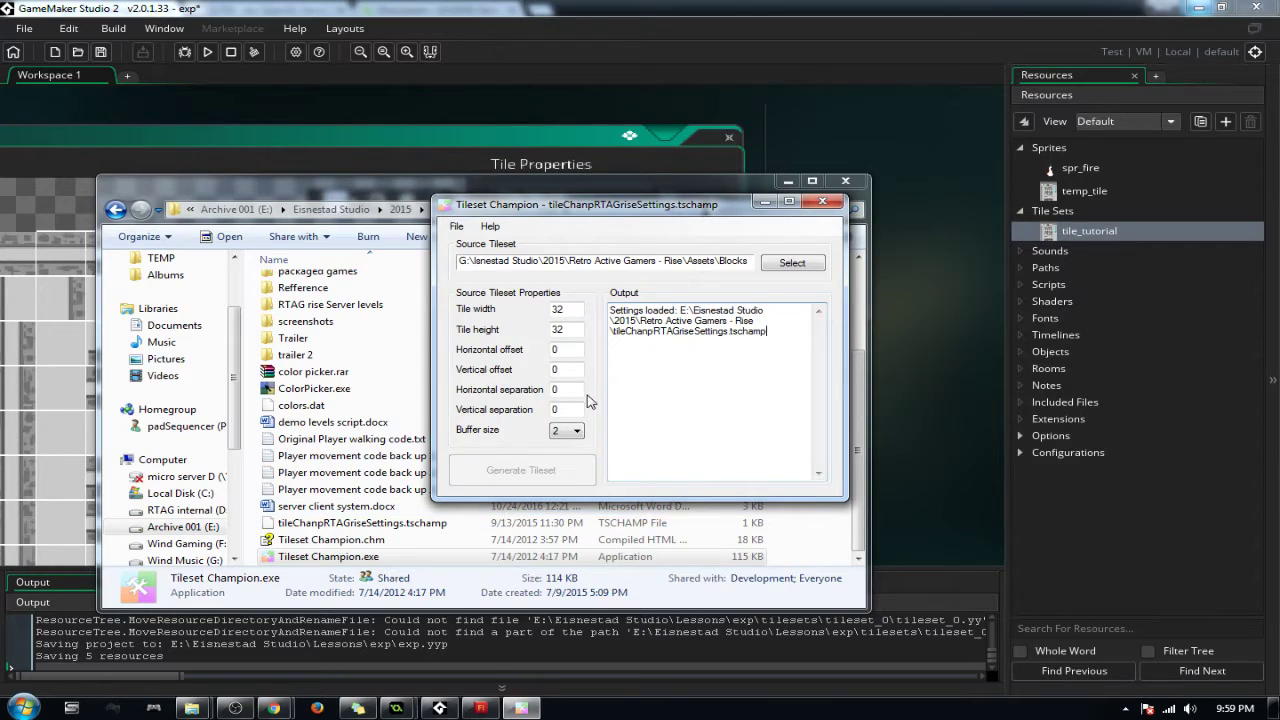
Step: Review the loaded tile width, tile height, offset and separation values of the source tileset
click(571, 349)
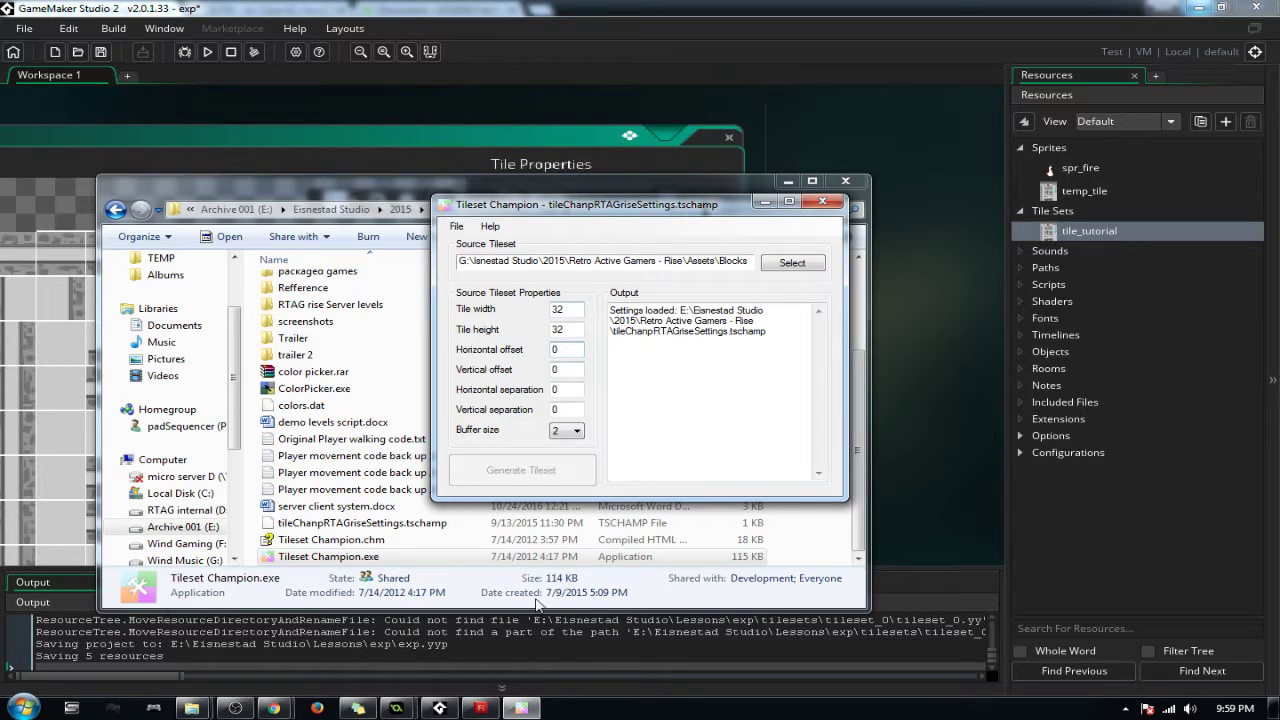
click(481, 708)
double_click(558, 369)
key(Tab)
double_click(566, 310)
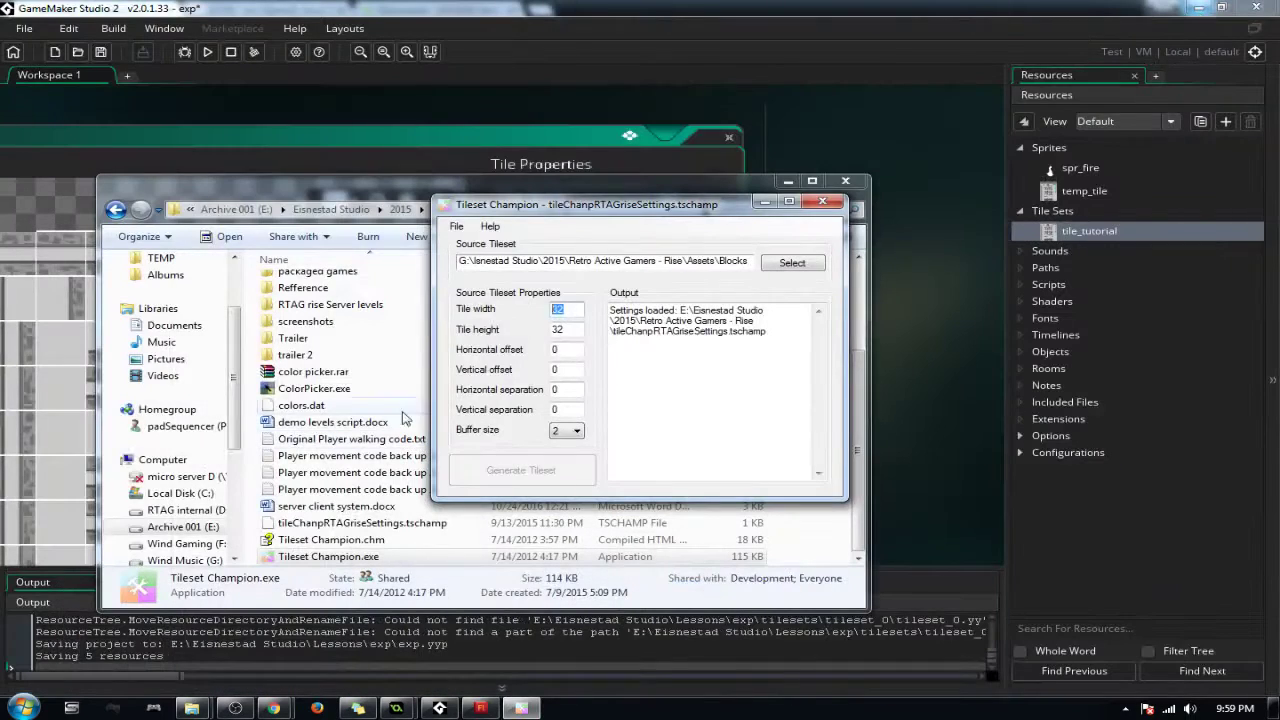
key(Tab)
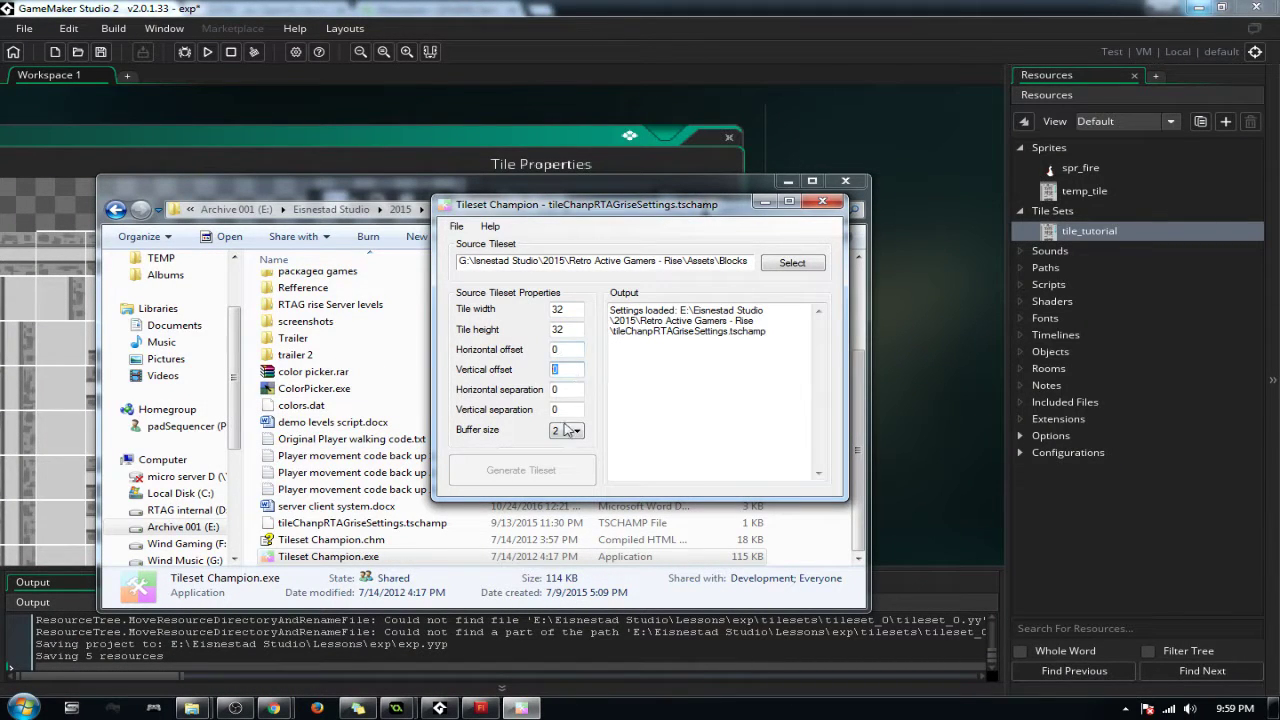
key(Tab)
key(Tab)
Step: Look through the available buffer sizes and choose 2
click(584, 431)
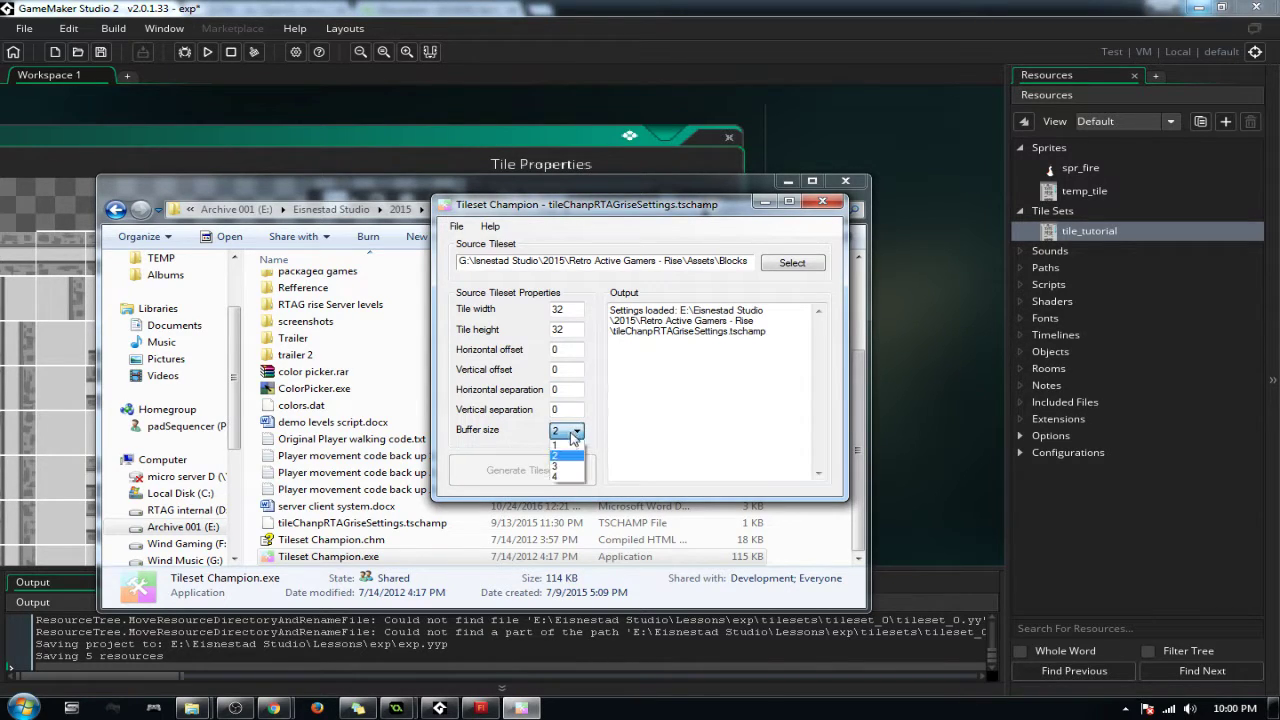
click(564, 459)
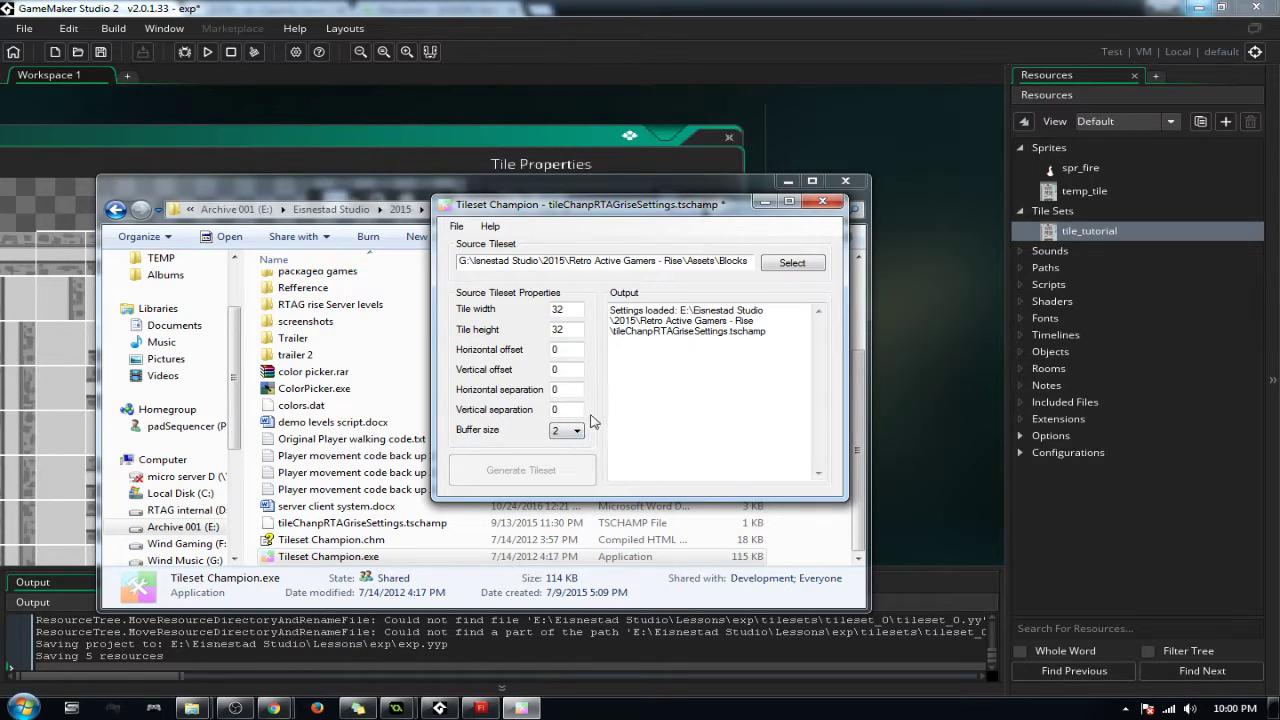
click(565, 430)
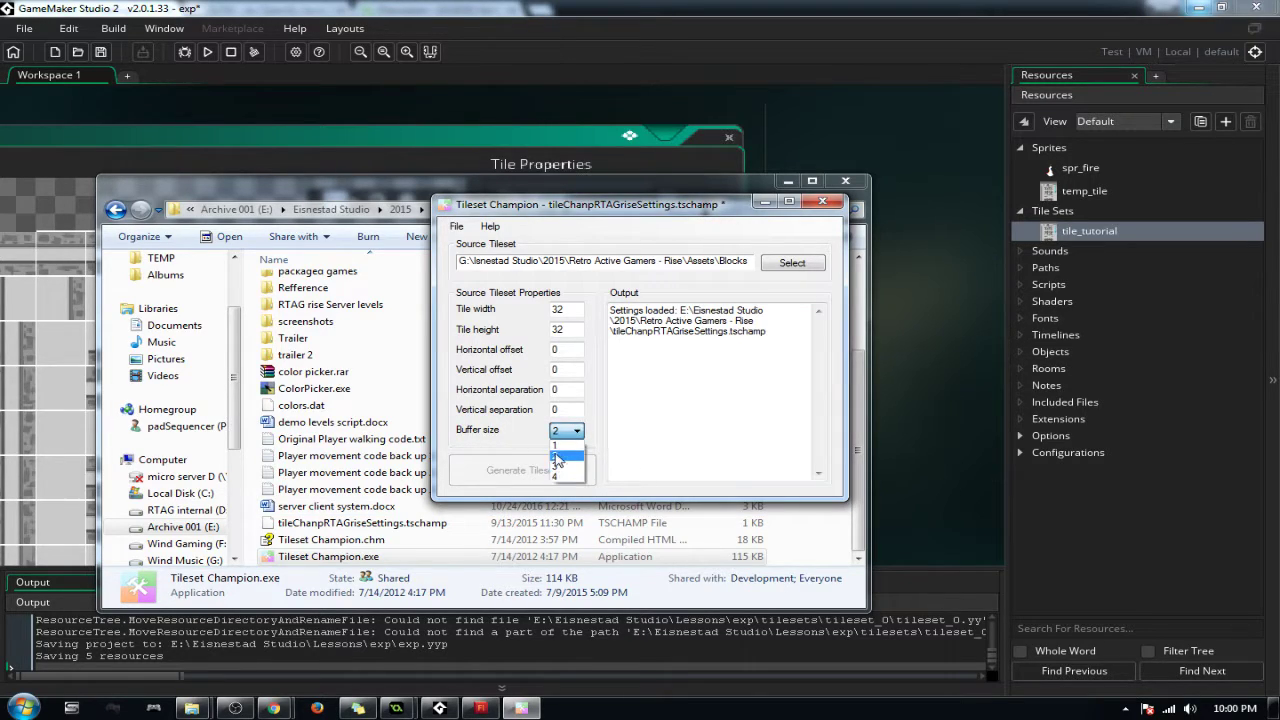
click(557, 457)
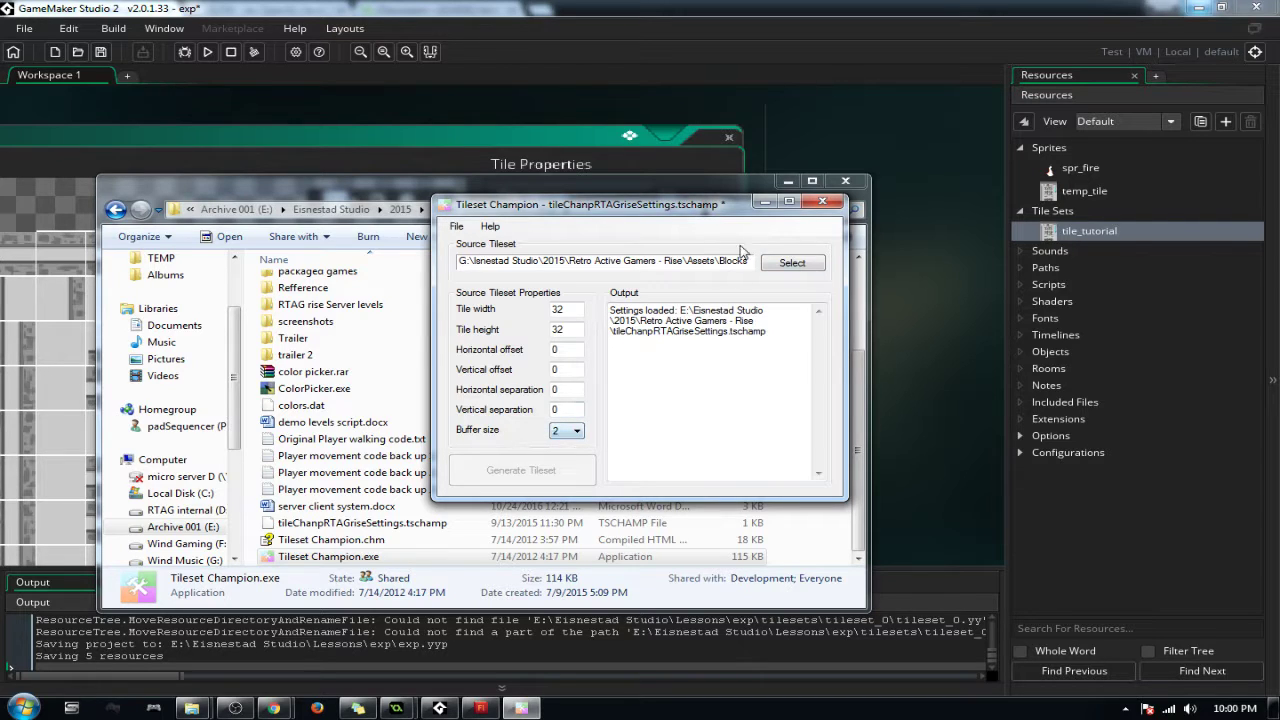
Step: Replace the source tileset with temp_tile.png from Eisnestad Studio's Lessons\exploring the engine 2 folder
click(790, 263)
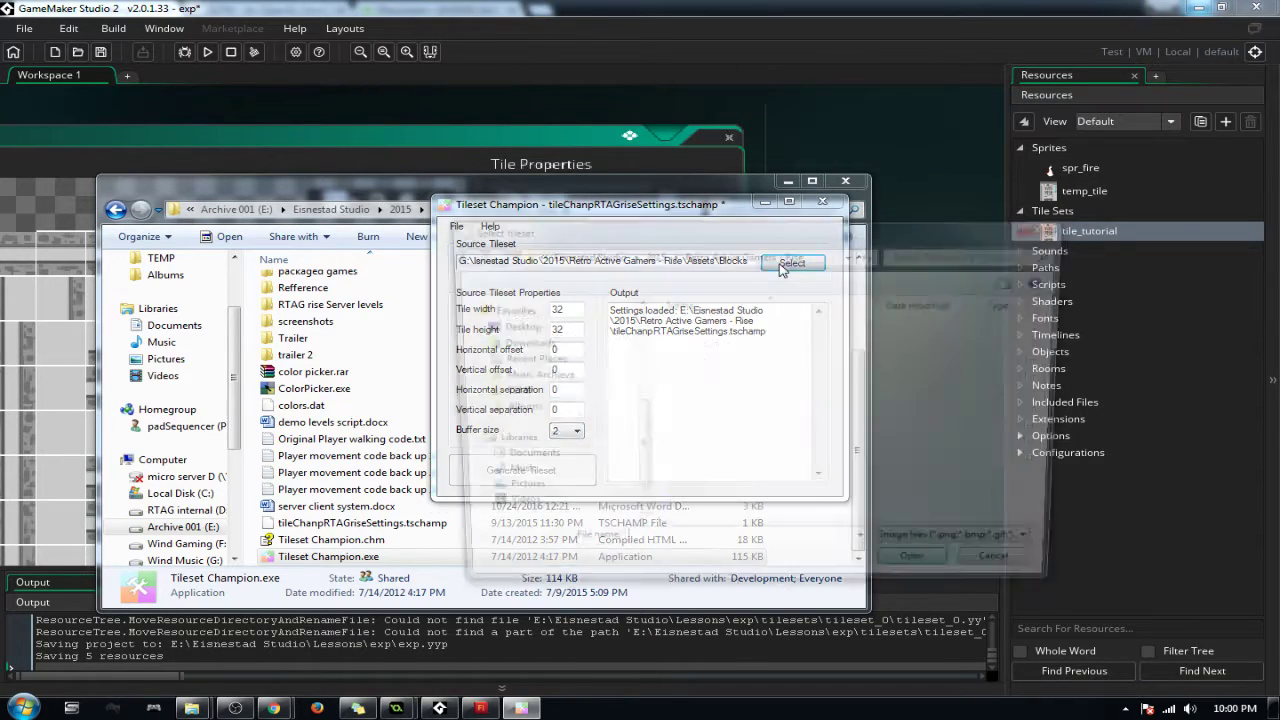
click(570, 504)
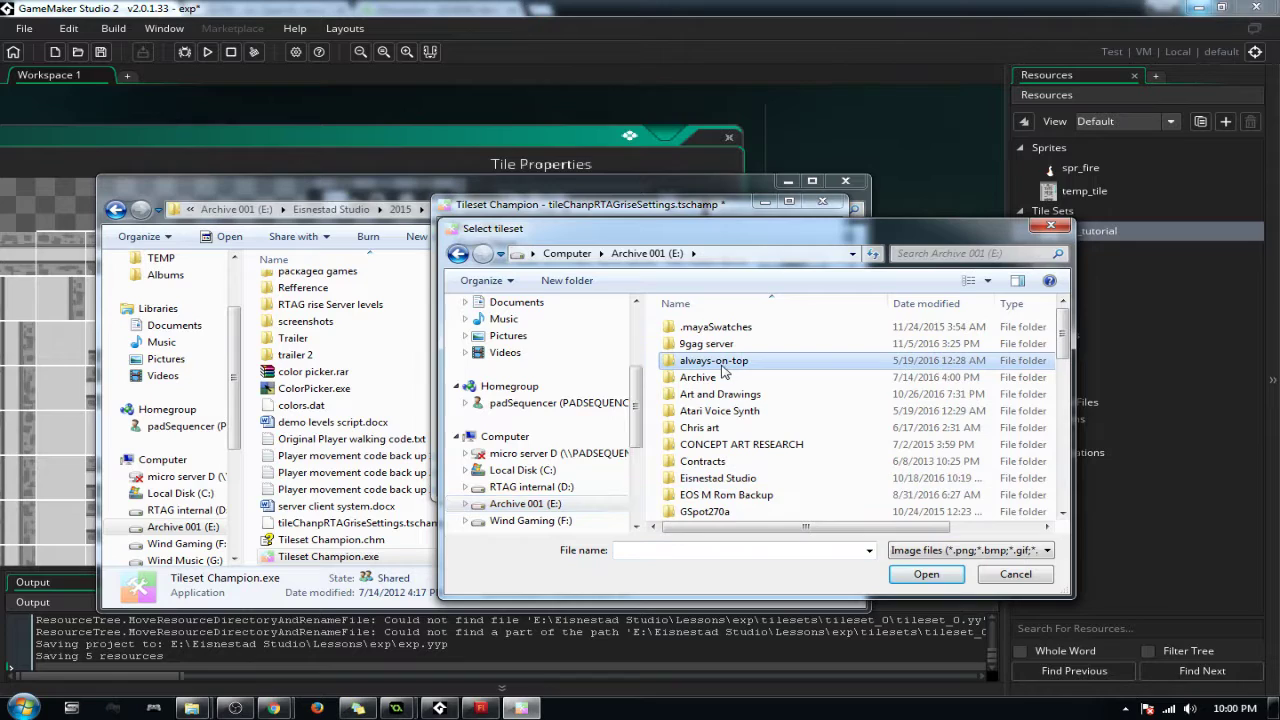
scroll(722, 385, down, 6)
double_click(722, 326)
key(BackSpace)
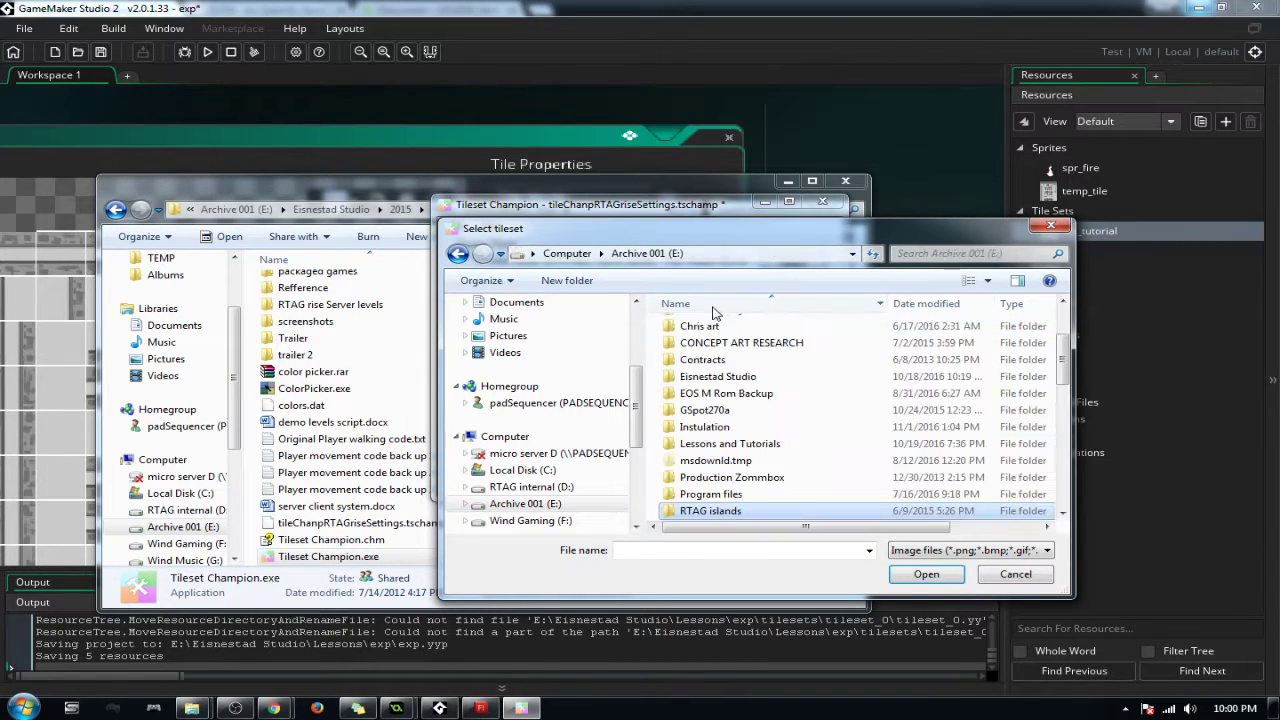
click(722, 342)
key(e)
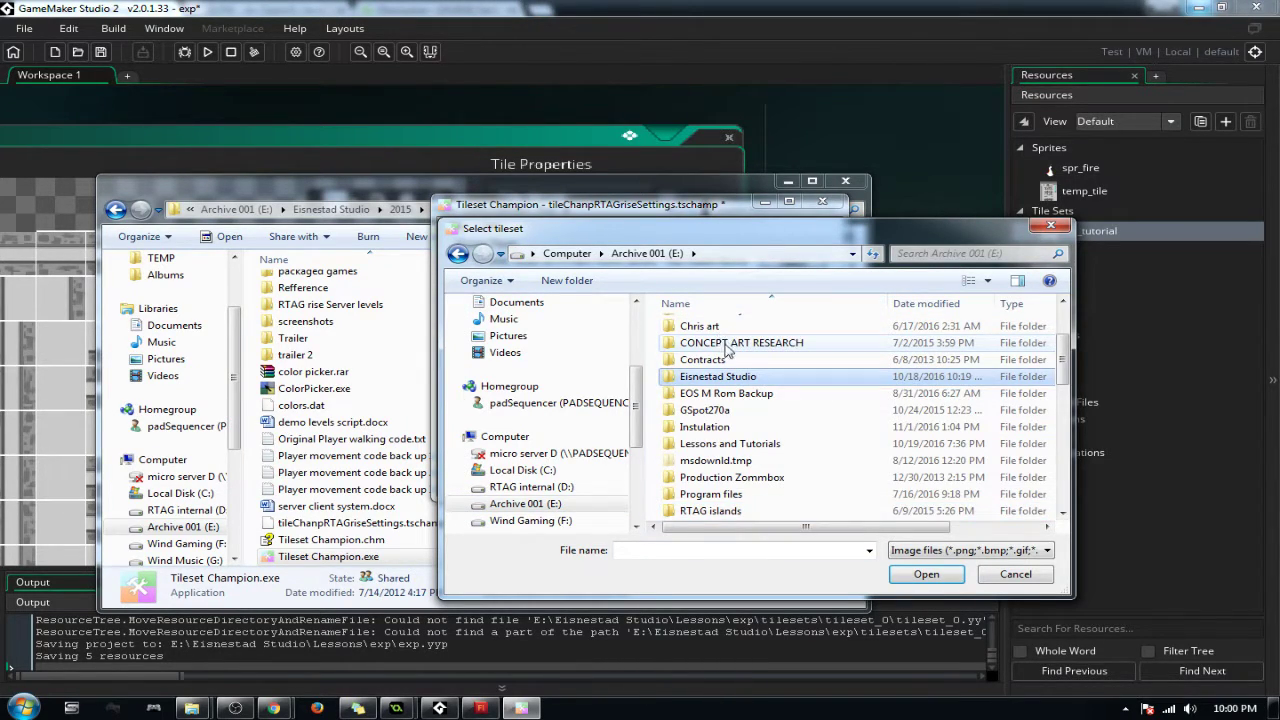
key(Return)
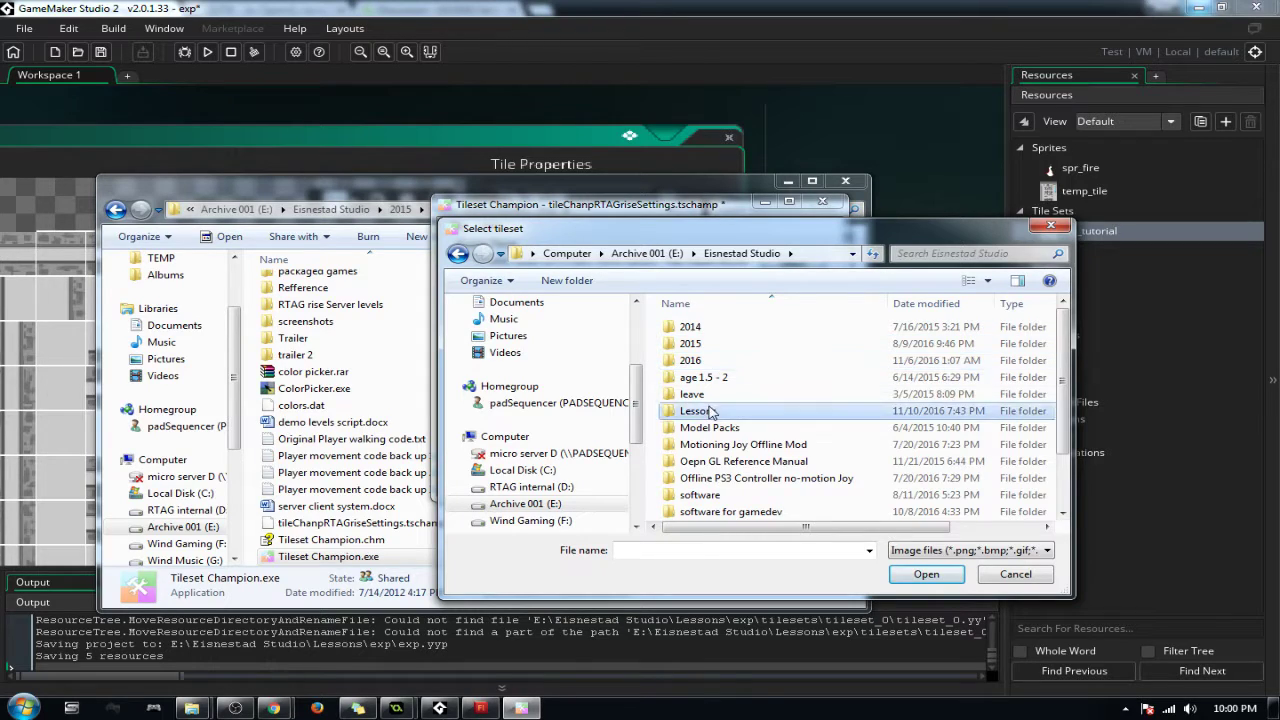
double_click(708, 411)
double_click(722, 377)
double_click(729, 384)
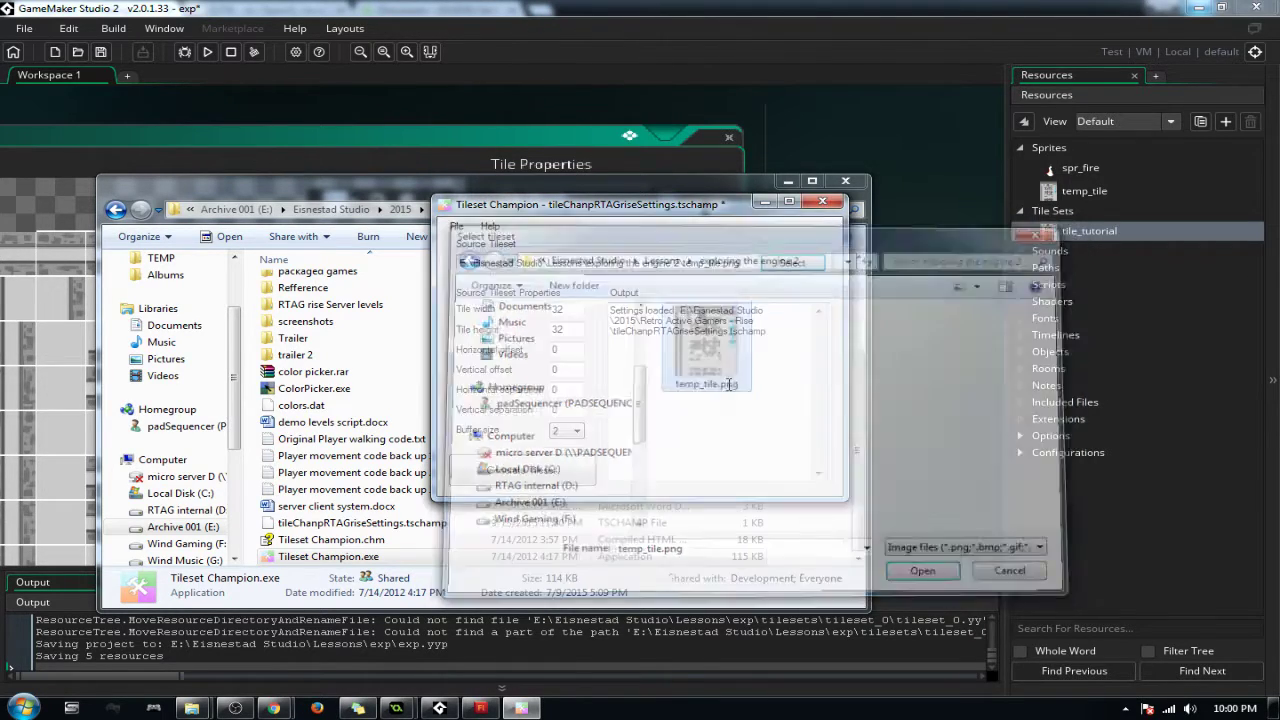
Step: Generate the buffered tileset and save it as temp_tile_buffered.png in the exploring the engine 2 folder
click(516, 471)
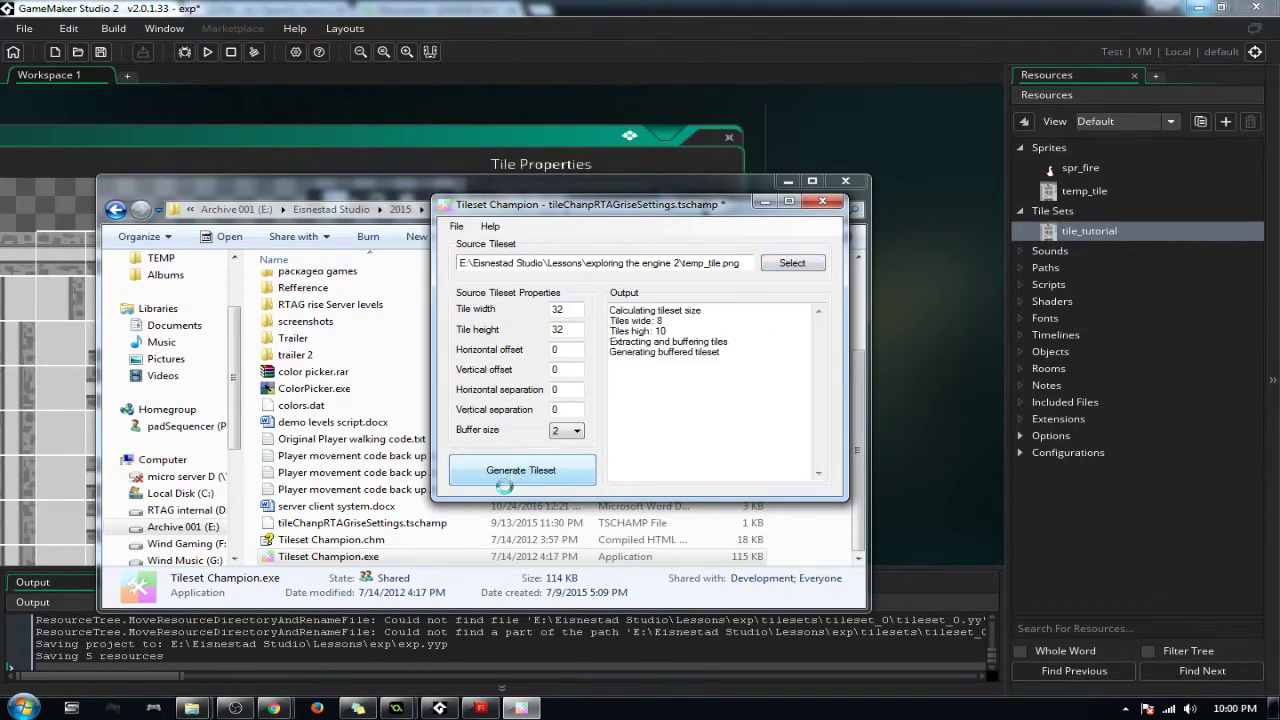
click(665, 378)
click(630, 517)
click(603, 518)
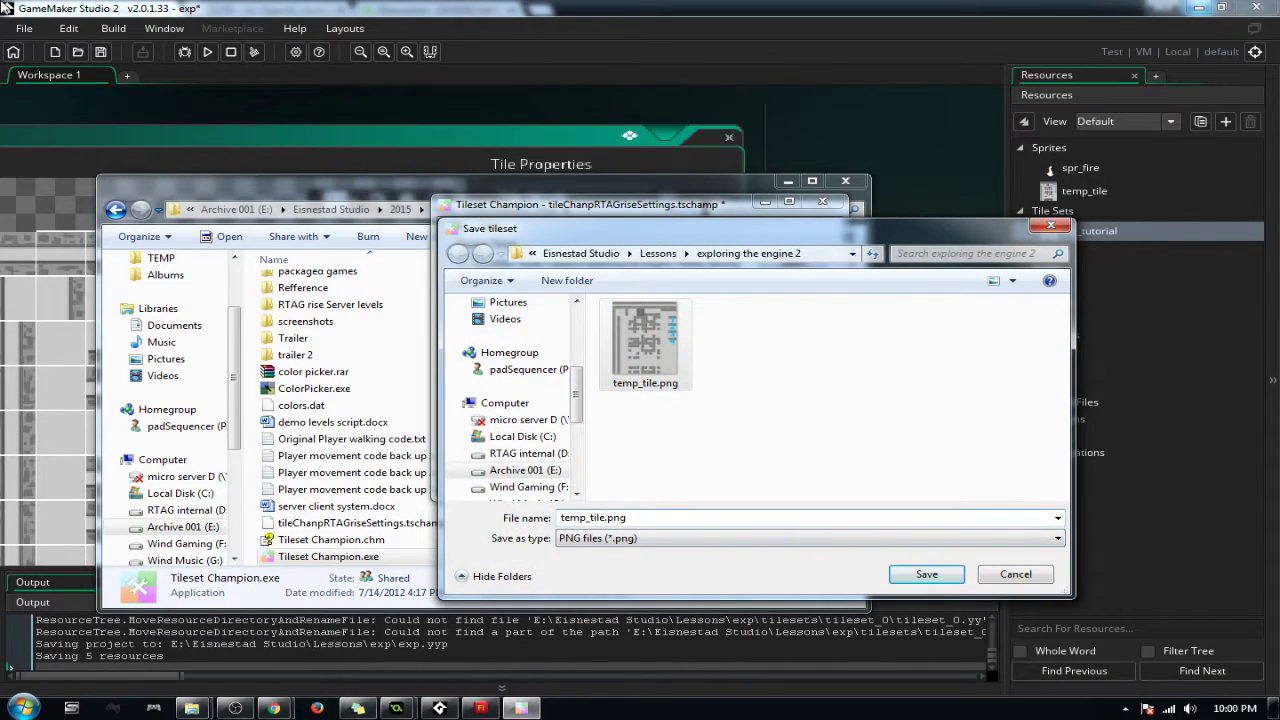
text(_)
key(BackSpace)
key(BackSpace)
key(BackSpace)
key(BackSpace)
key(BackSpace)
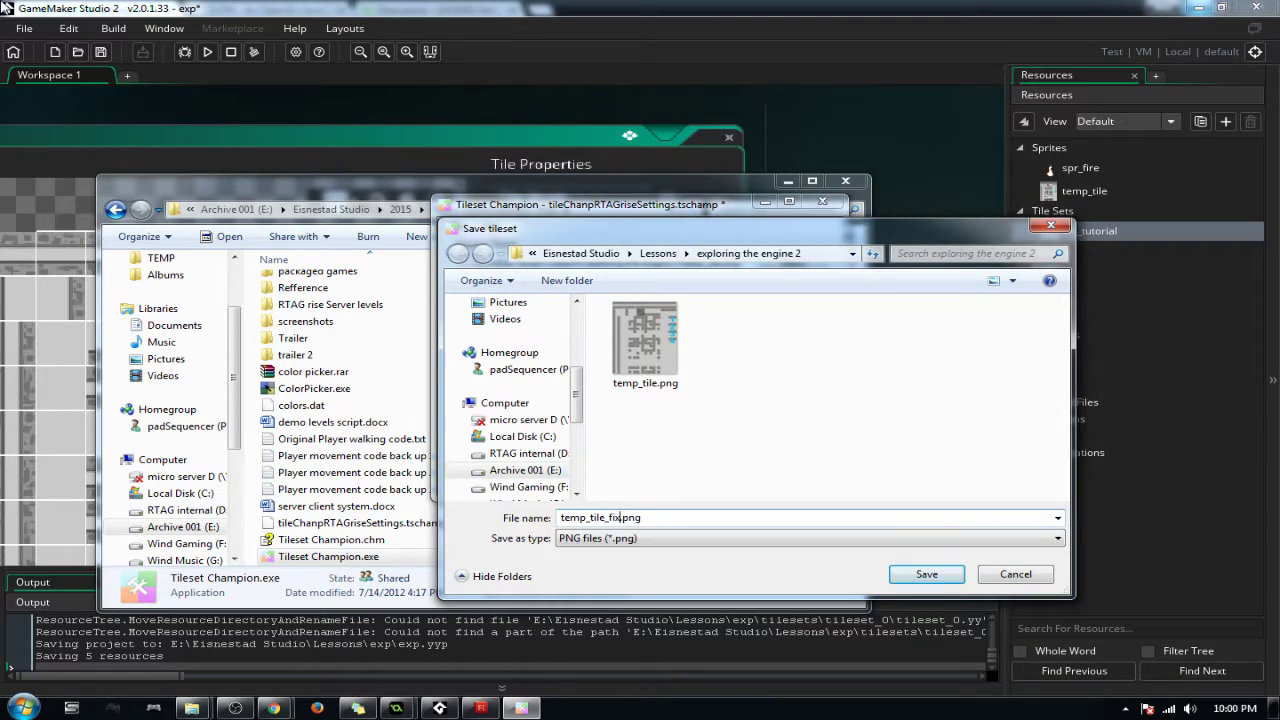
text(buffered)
key(Return)
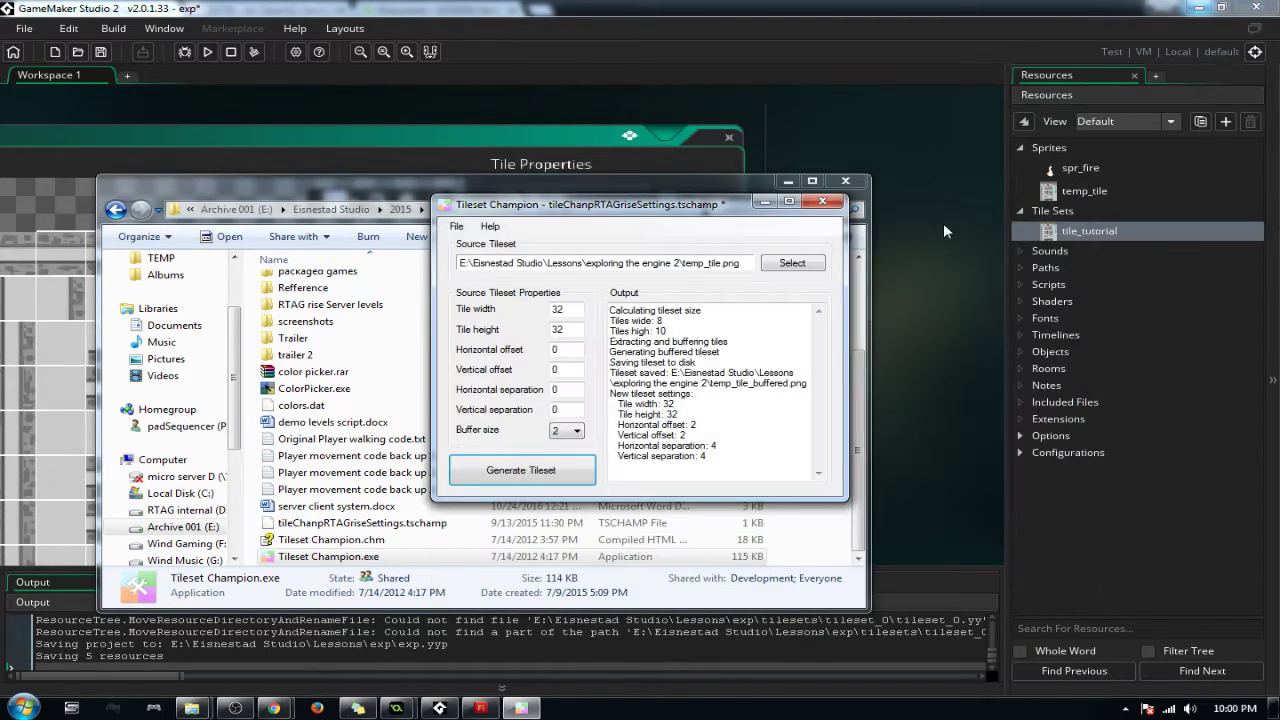
Step: Switch to GameMaker Studio 2 and review tile_tutorial's tile offset, separation and output border settings
click(676, 20)
scroll(748, 331, down, 2)
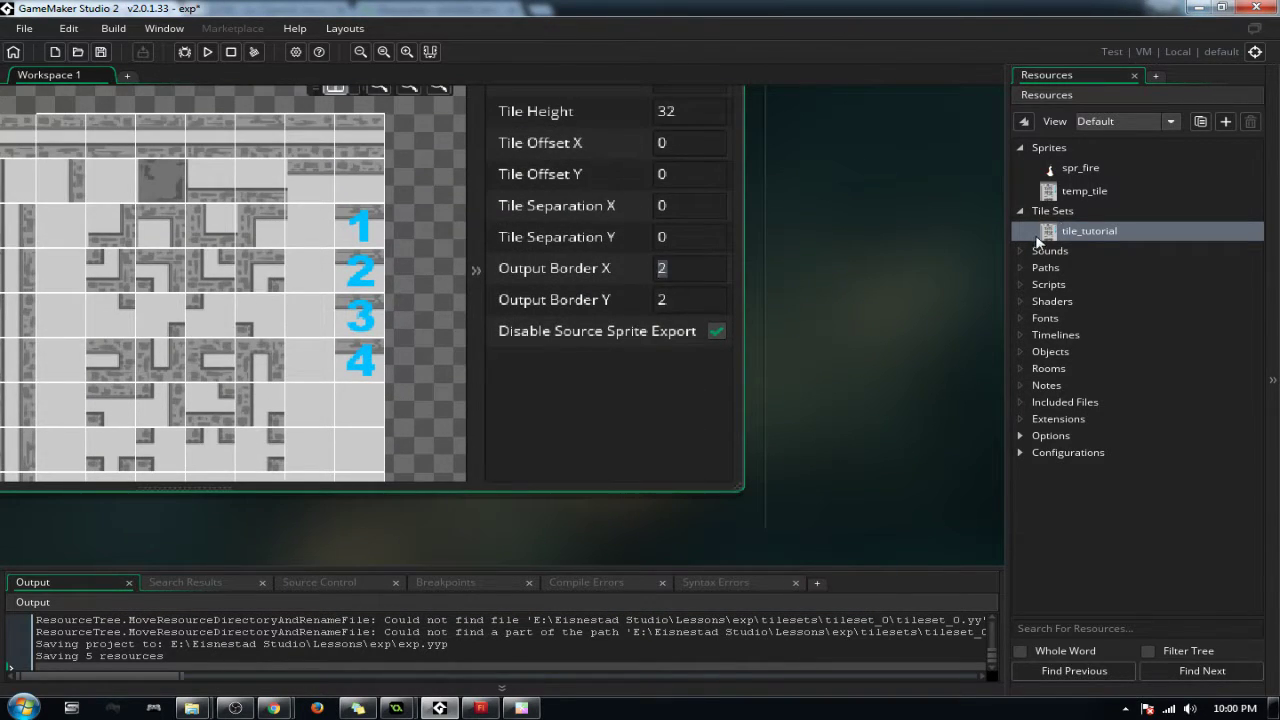
scroll(908, 220, up, 1)
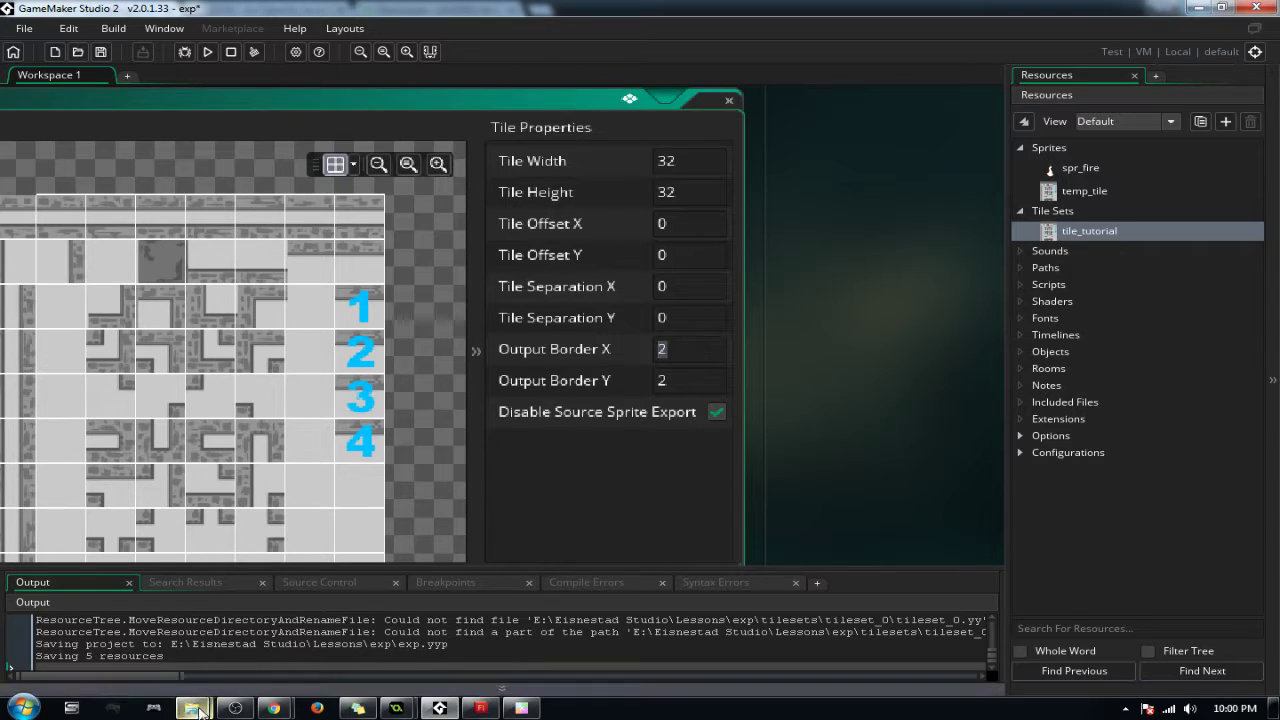
Step: Switch to the Retro Active Gamers - Rise folder in Windows Explorer and minimize the Tileset Champion window
mouse_move(195, 710)
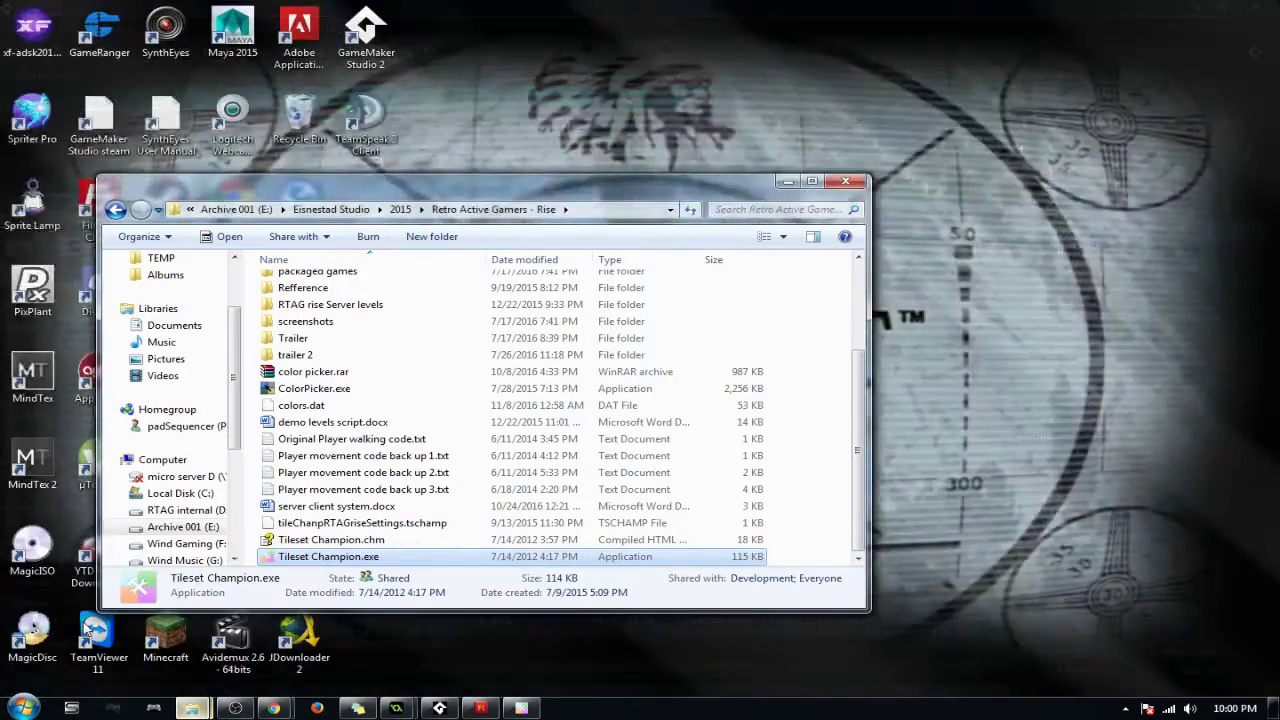
click(130, 632)
click(521, 708)
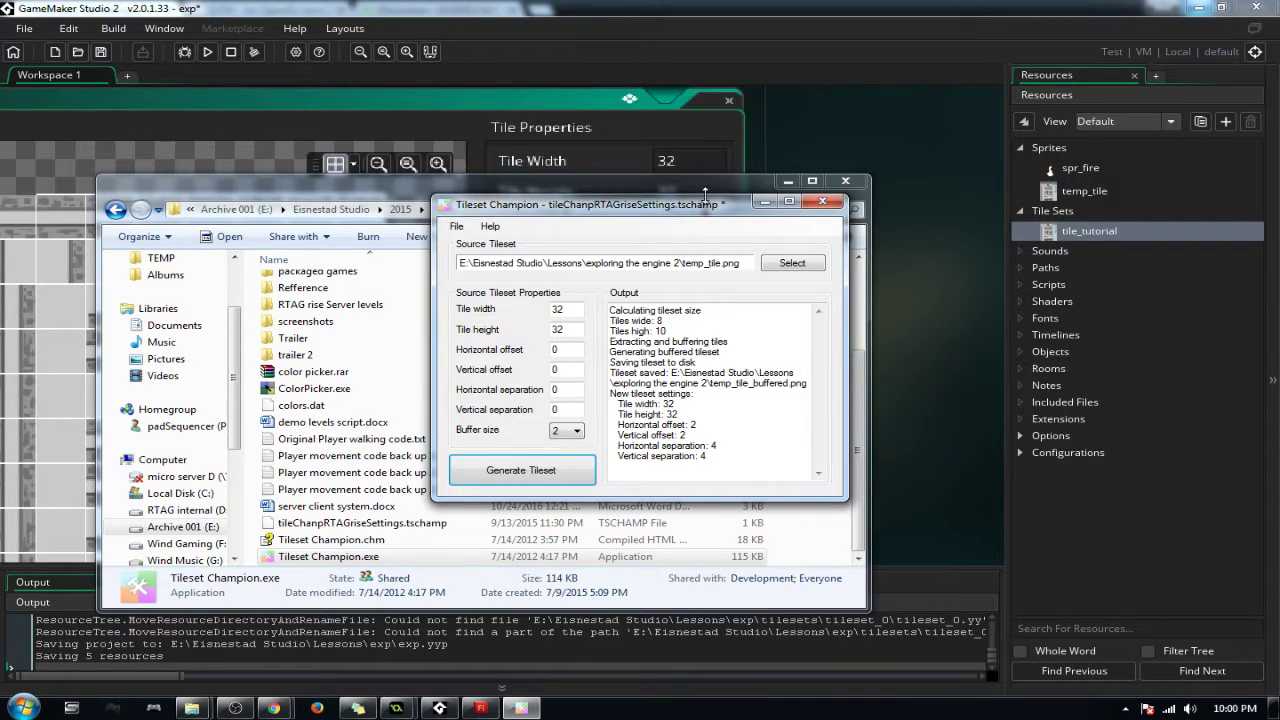
click(765, 201)
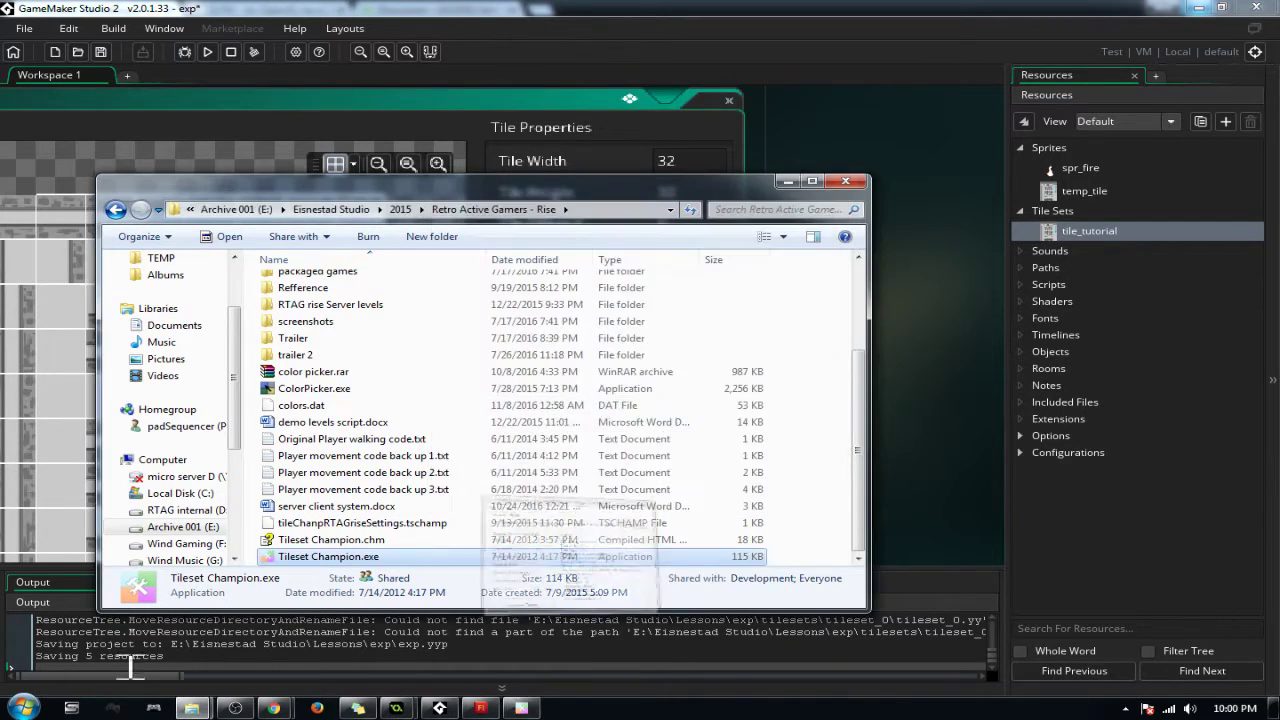
Step: Import temp_tile_buffered.png from Lessons\exploring the engine 2 as a sprite, minimize the file browser and close the sprite's editor
click(331, 209)
double_click(322, 372)
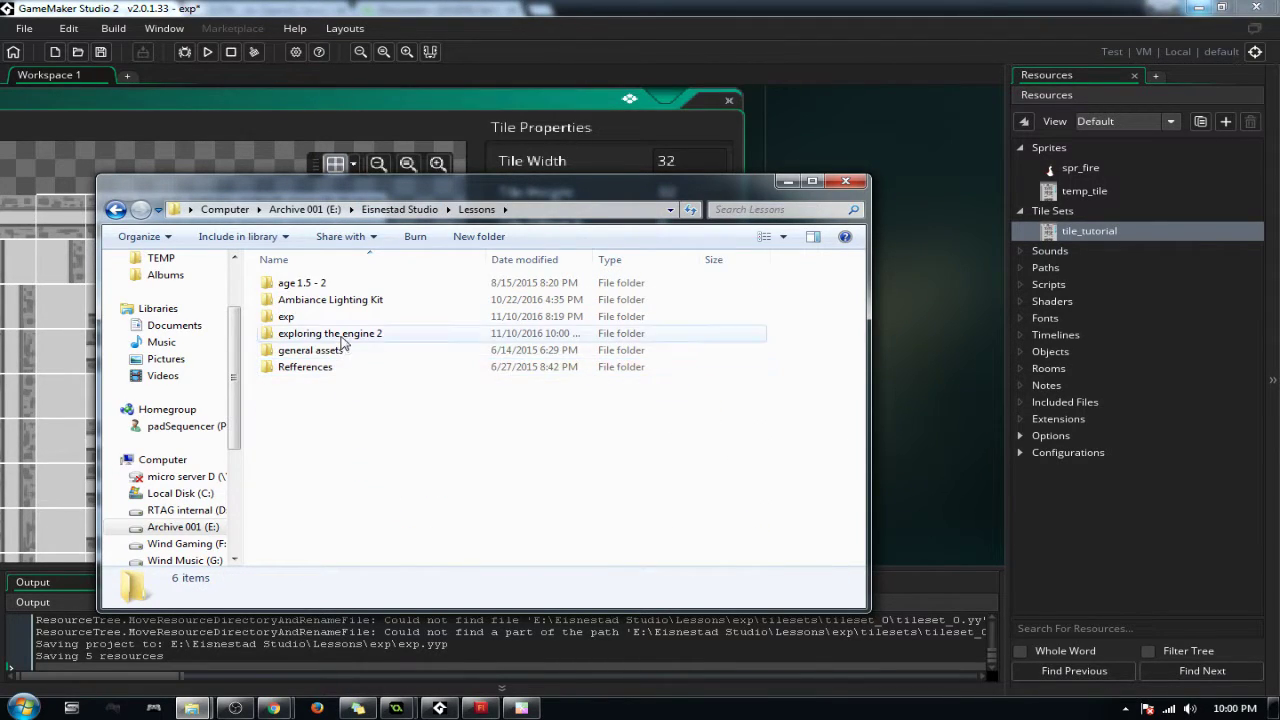
double_click(338, 332)
drag(408, 320, 1070, 145)
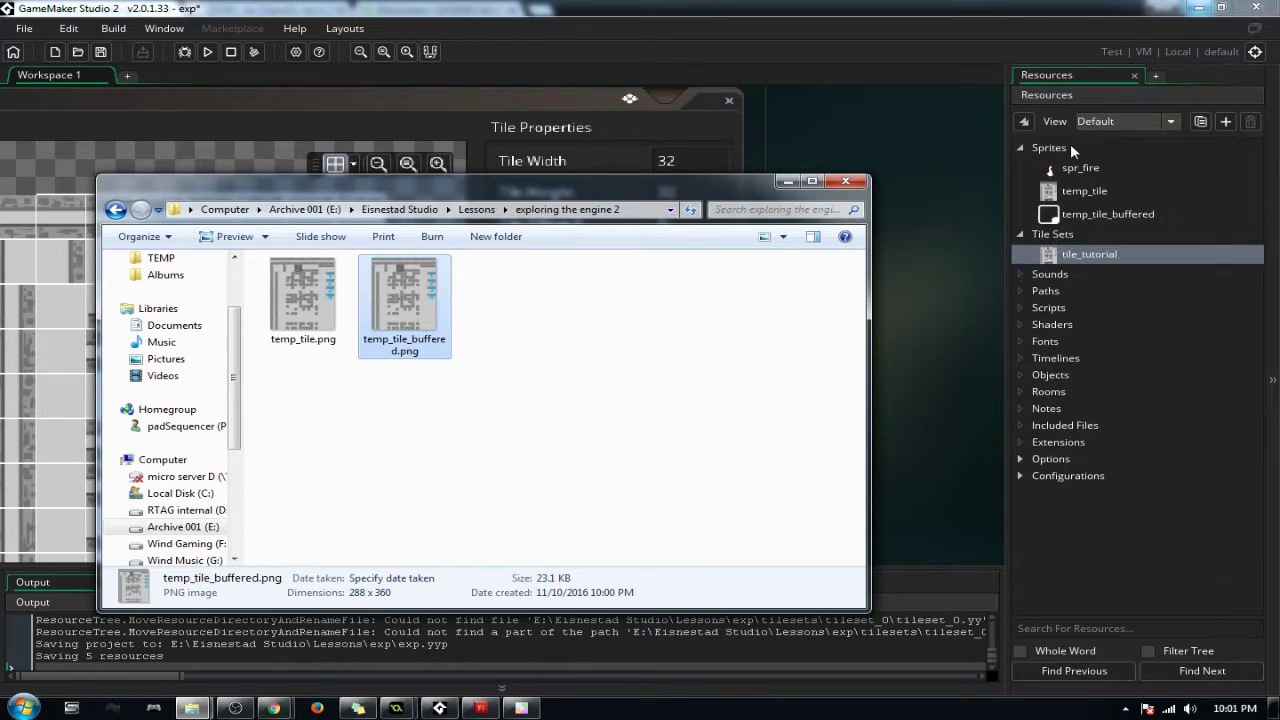
click(789, 187)
click(1086, 191)
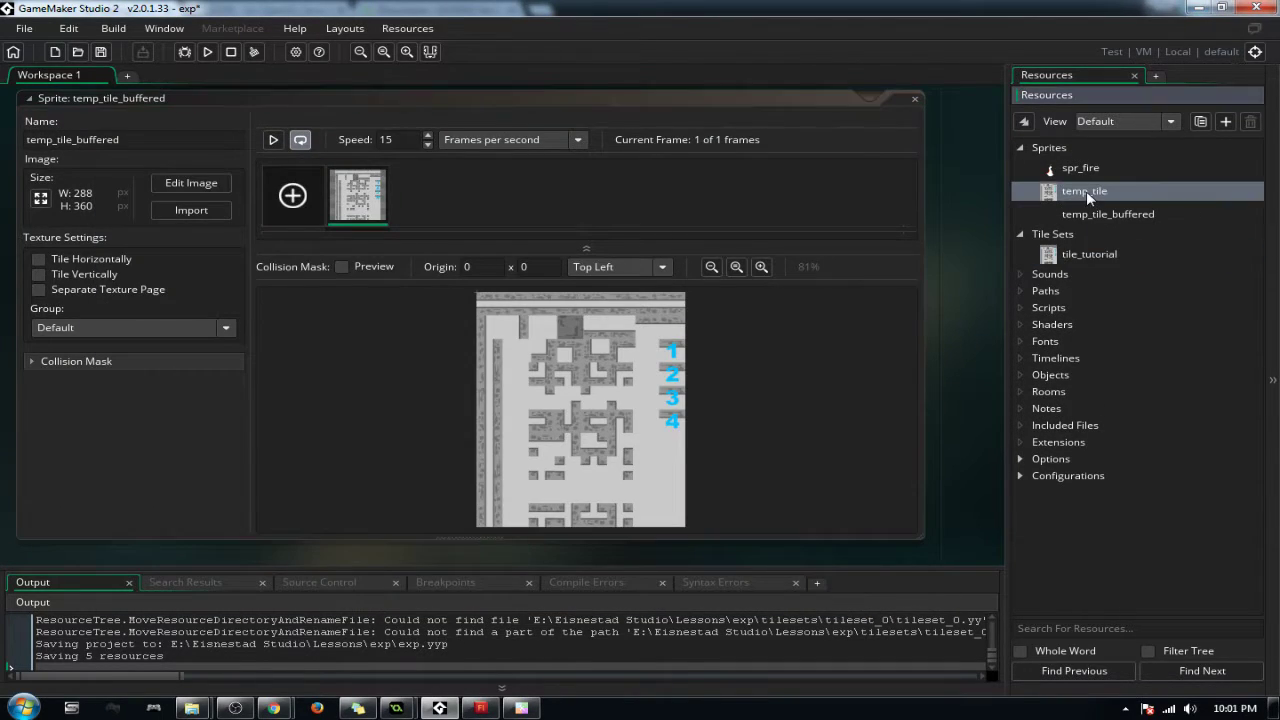
click(1107, 215)
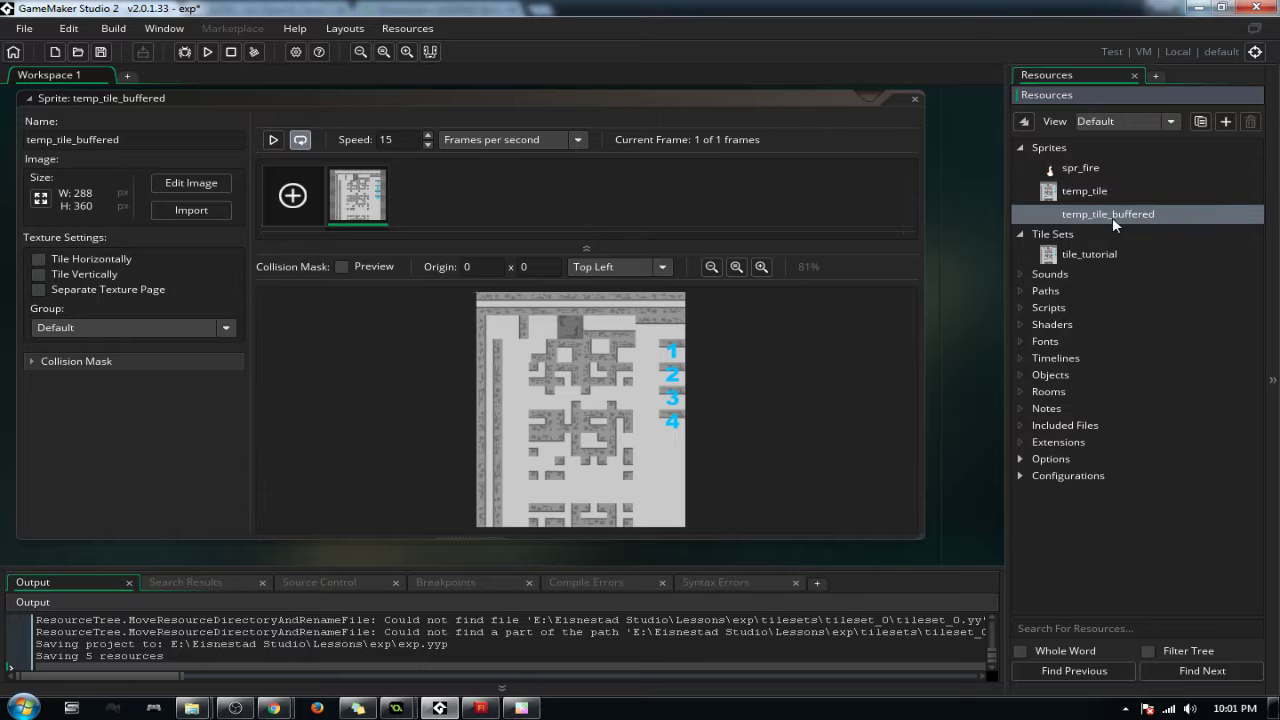
click(920, 100)
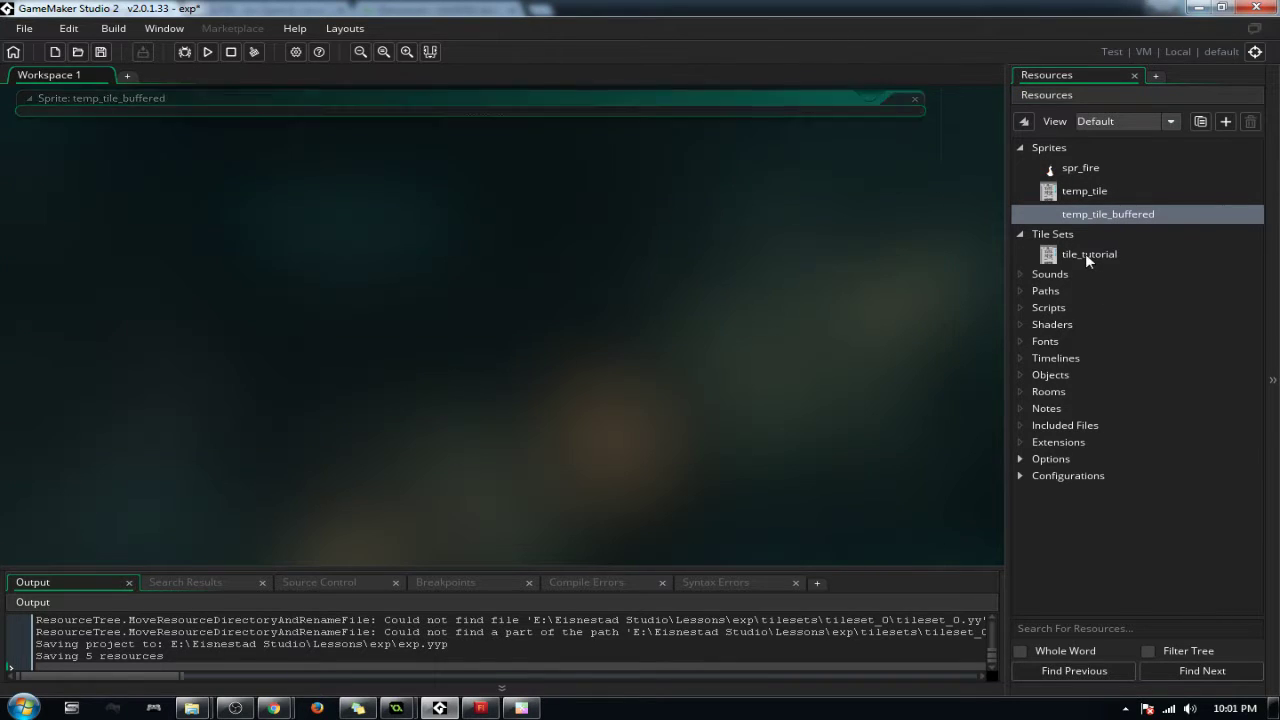
Step: Open the tile_tutorial tile set and change its sprite to temp_tile_buffered
double_click(1085, 254)
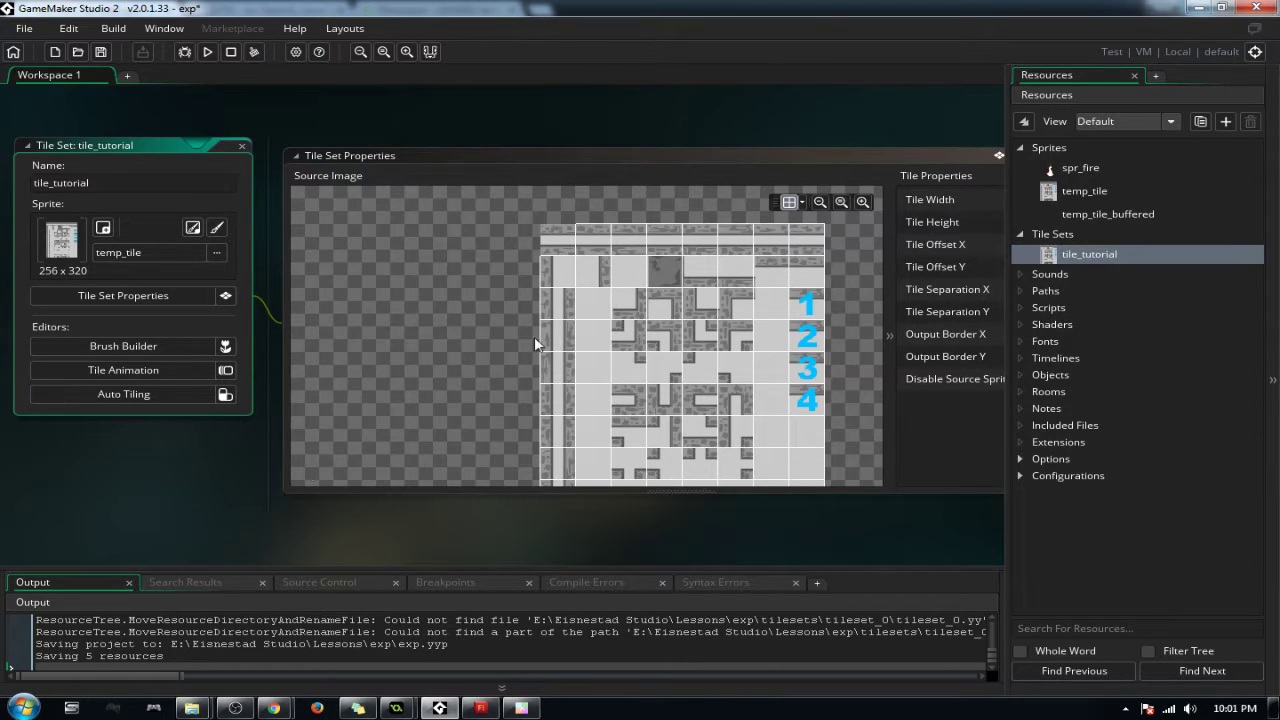
drag(407, 154, 470, 161)
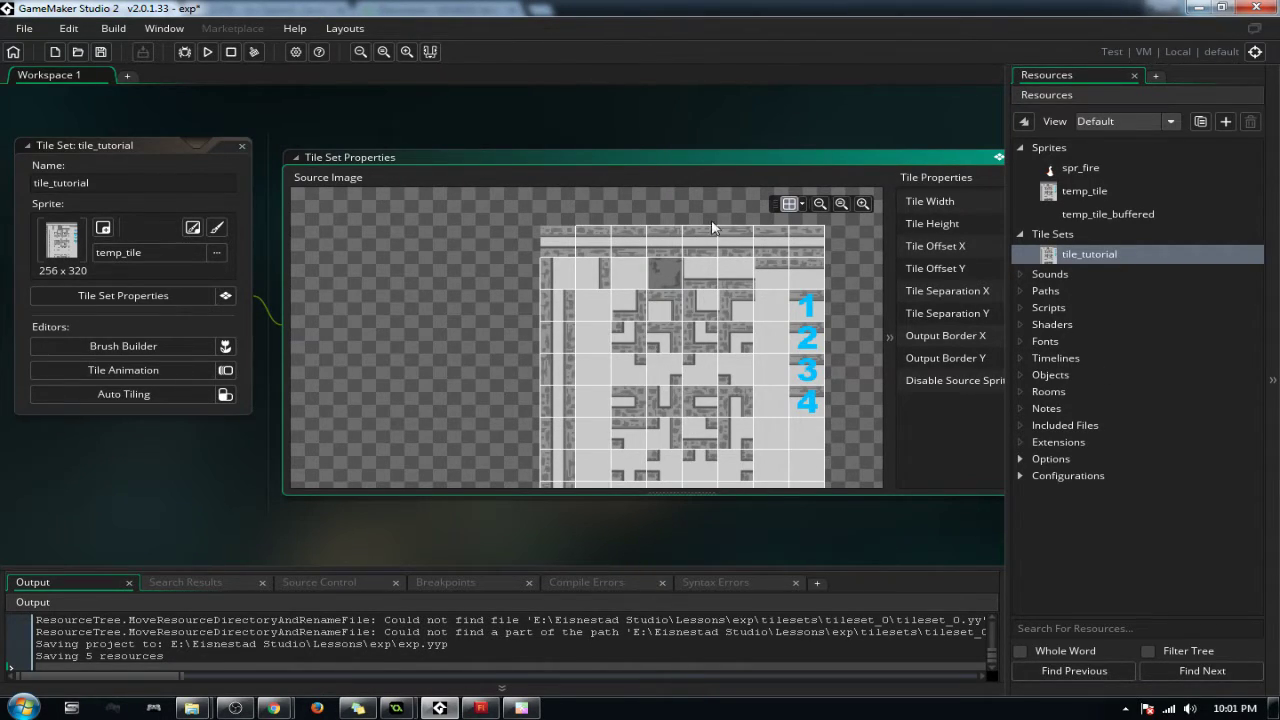
click(176, 252)
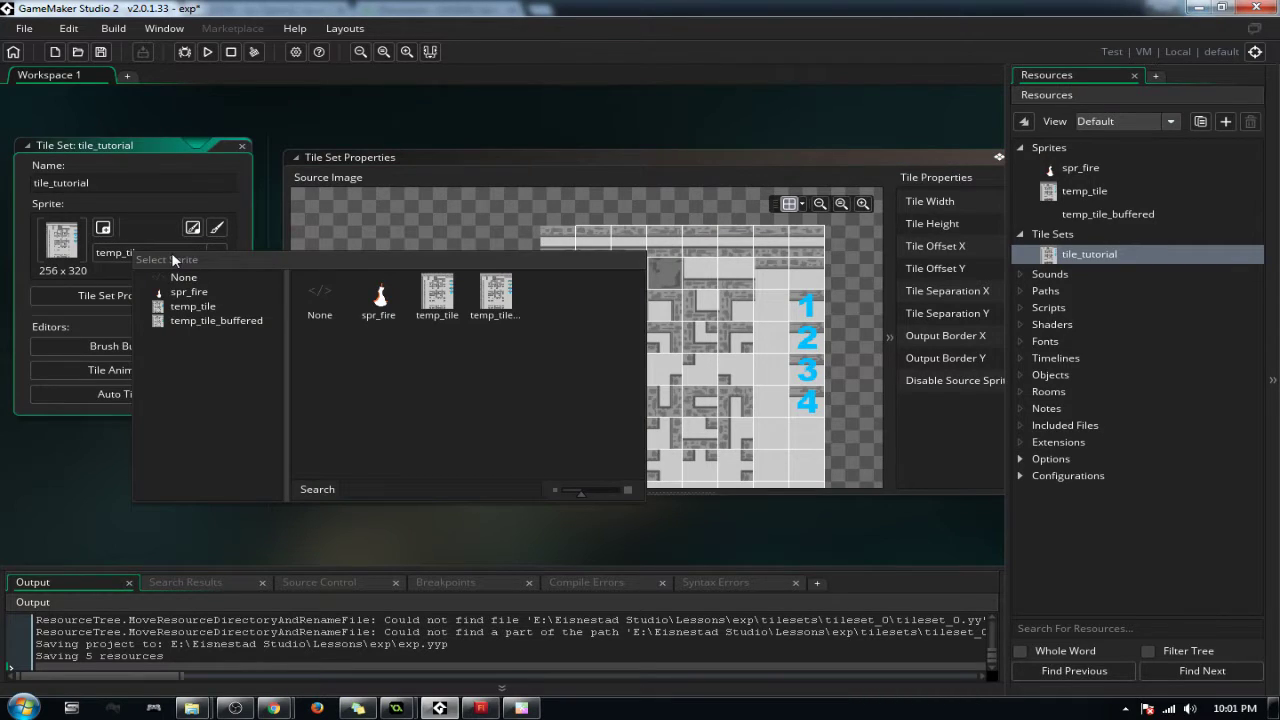
click(494, 302)
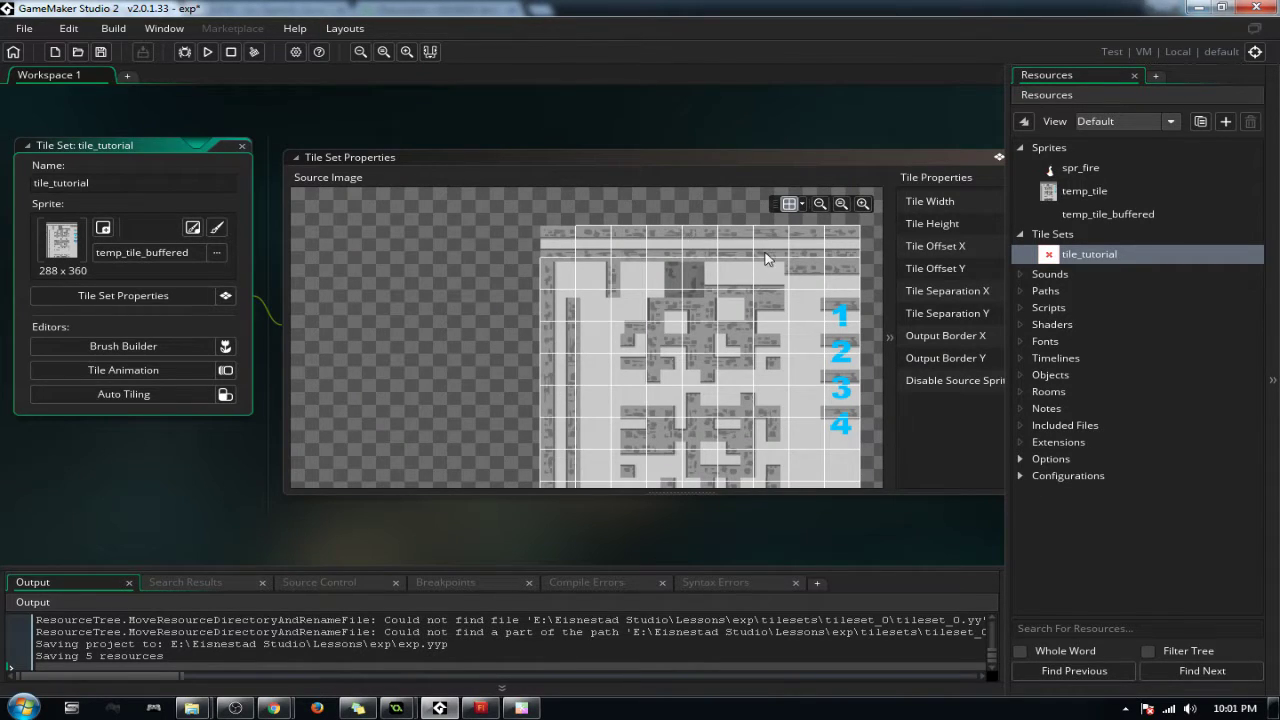
Step: Examine how the tile grid lines up with the buffered image, and check the new offset and separation settings reported in Tileset Champion
scroll(735, 307, up, 2)
scroll(735, 308, down, 3)
ctrl+scroll(745, 268, up, 1)
ctrl+scroll(745, 262, up, 2)
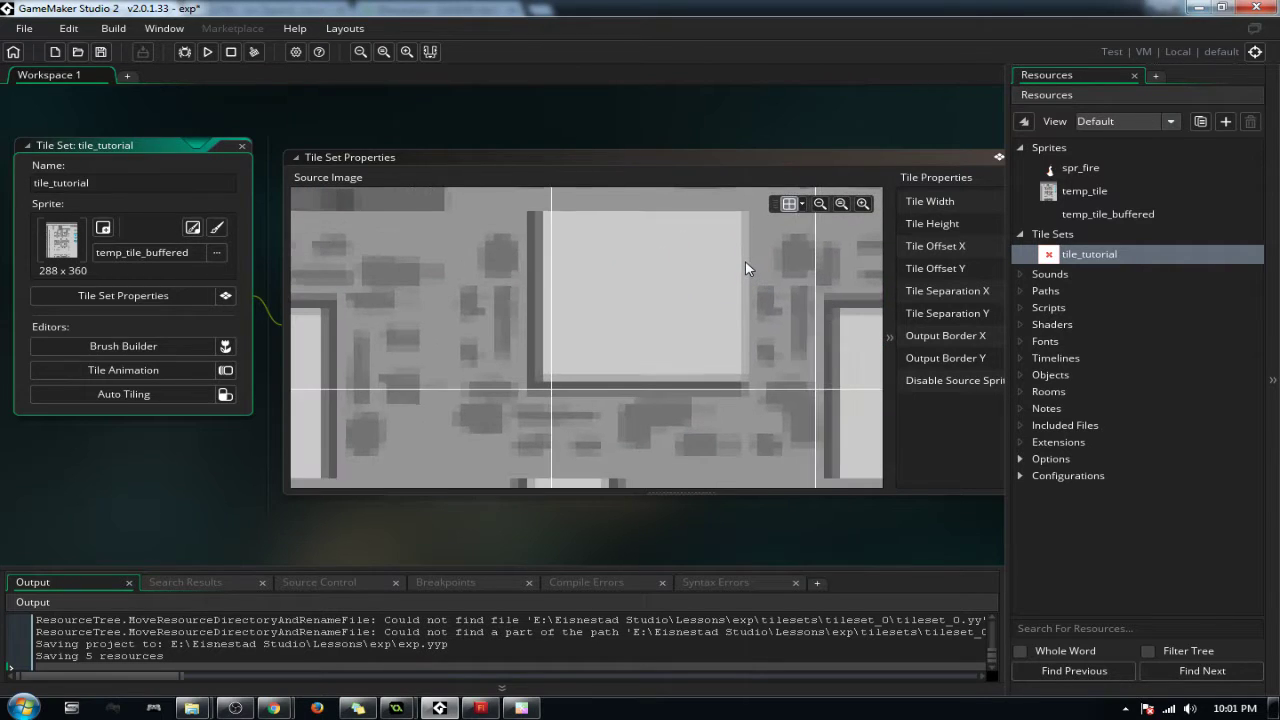
ctrl+scroll(745, 260, down, 2)
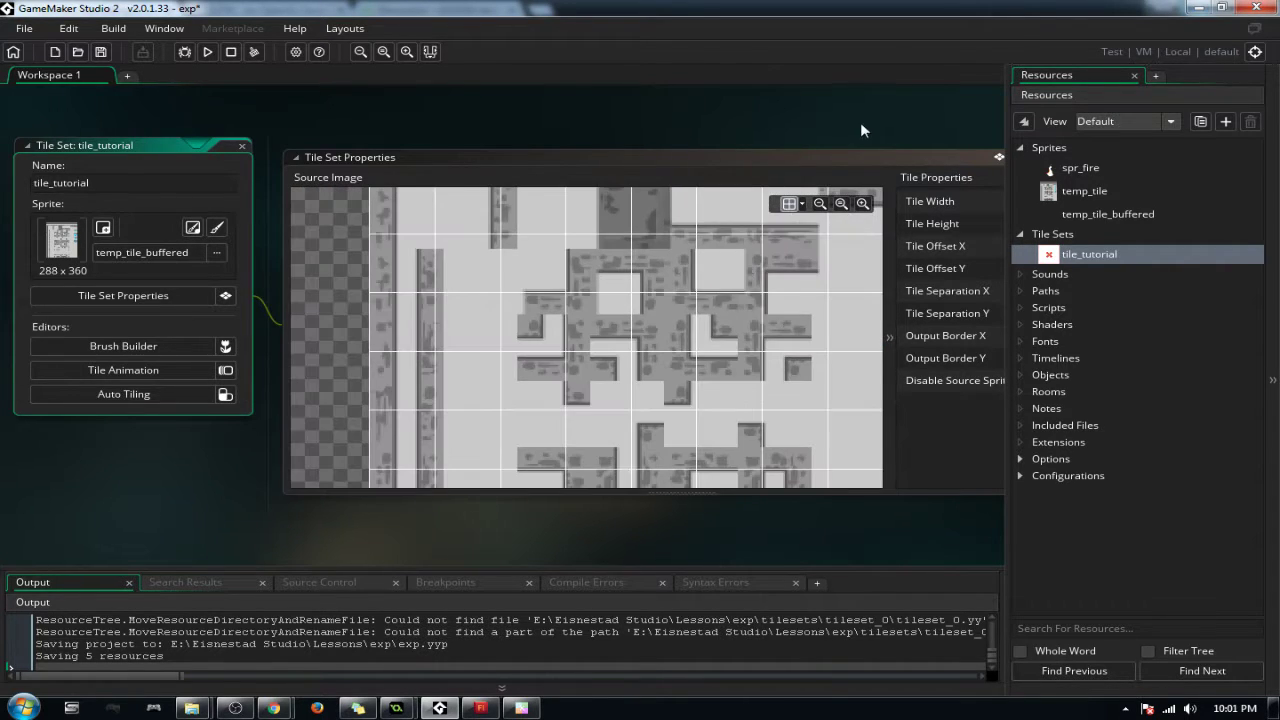
click(843, 170)
click(521, 708)
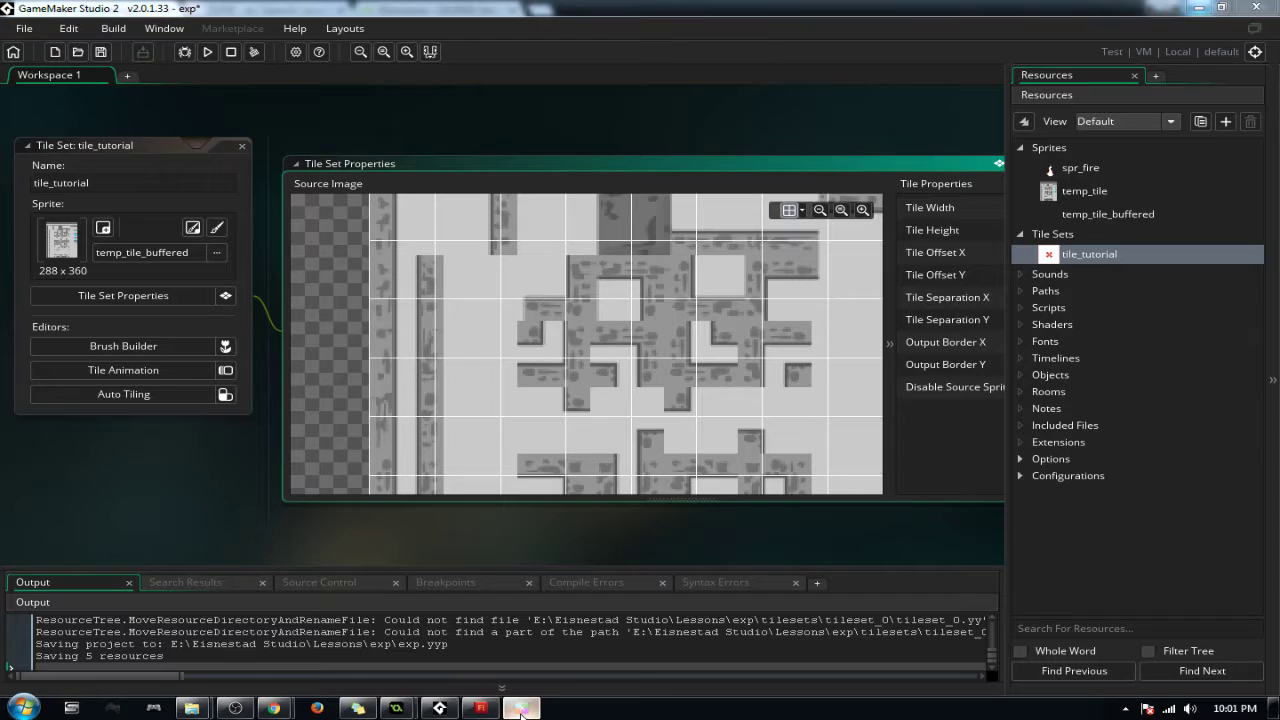
drag(677, 404, 624, 403)
drag(706, 424, 690, 457)
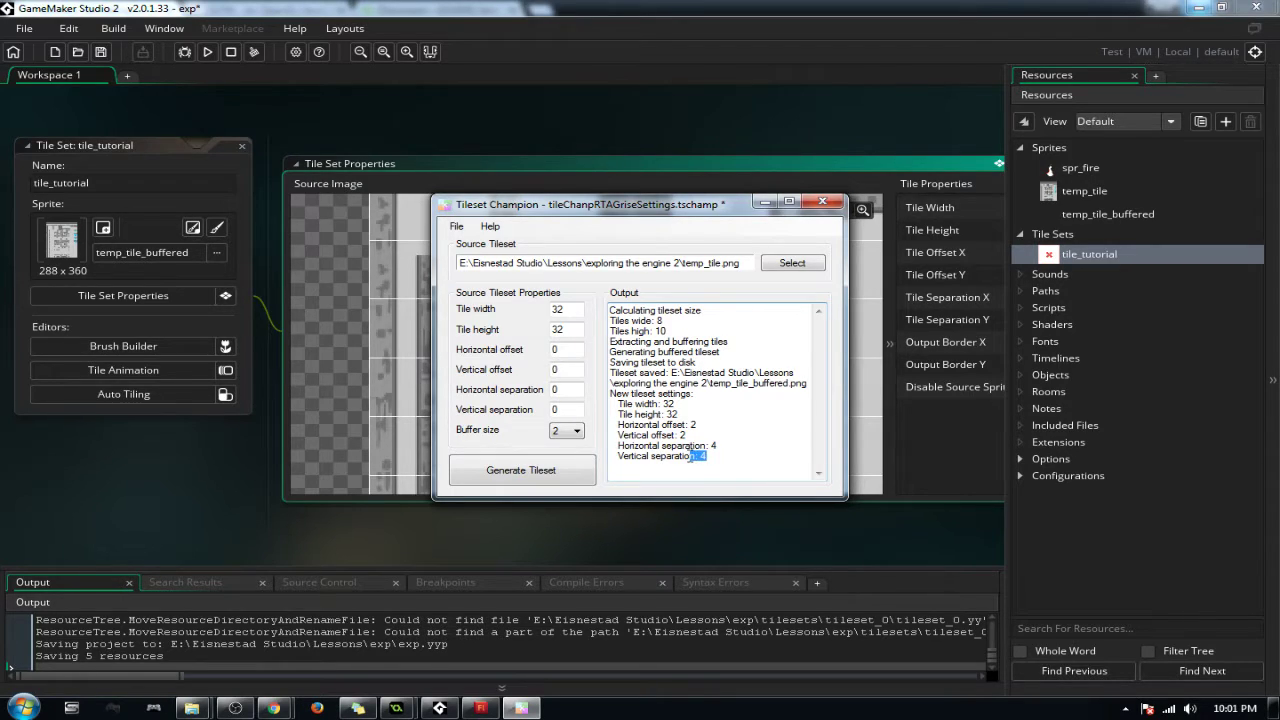
click(684, 405)
click(884, 161)
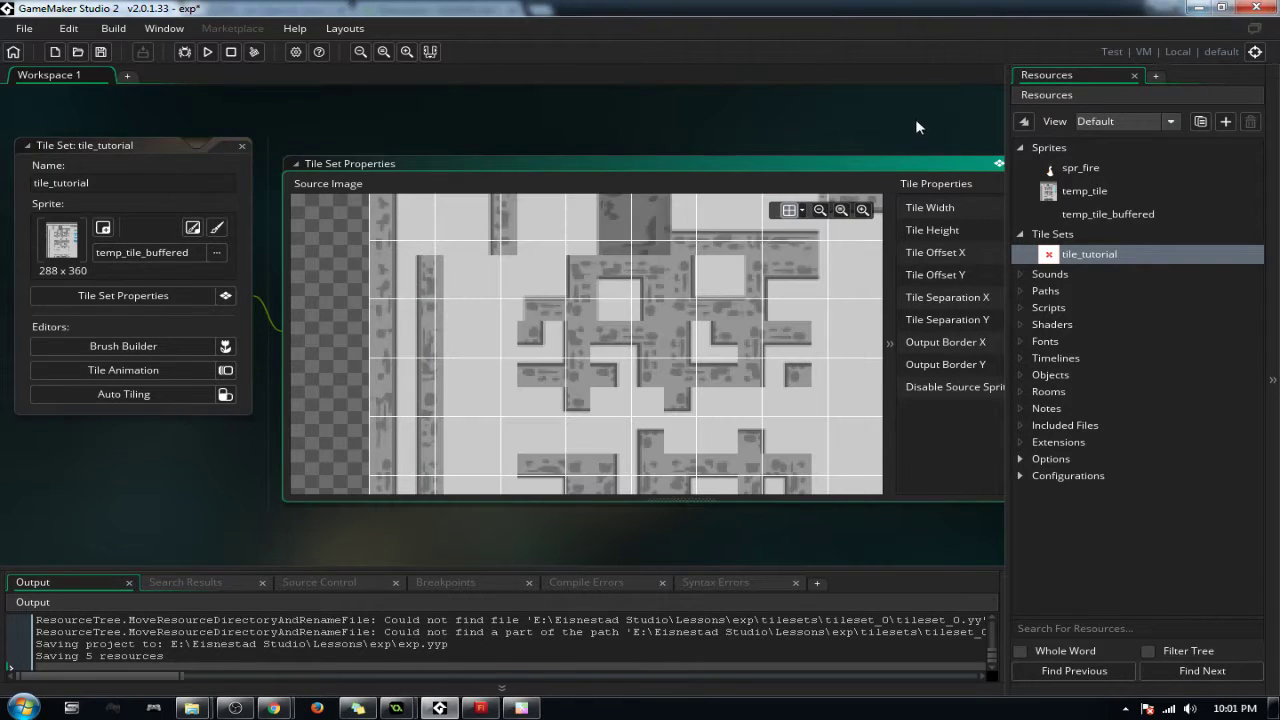
Step: Set tile_tutorial's Tile Offset X and Y to 2 and its Tile Separation X and Y to 4
click(930, 178)
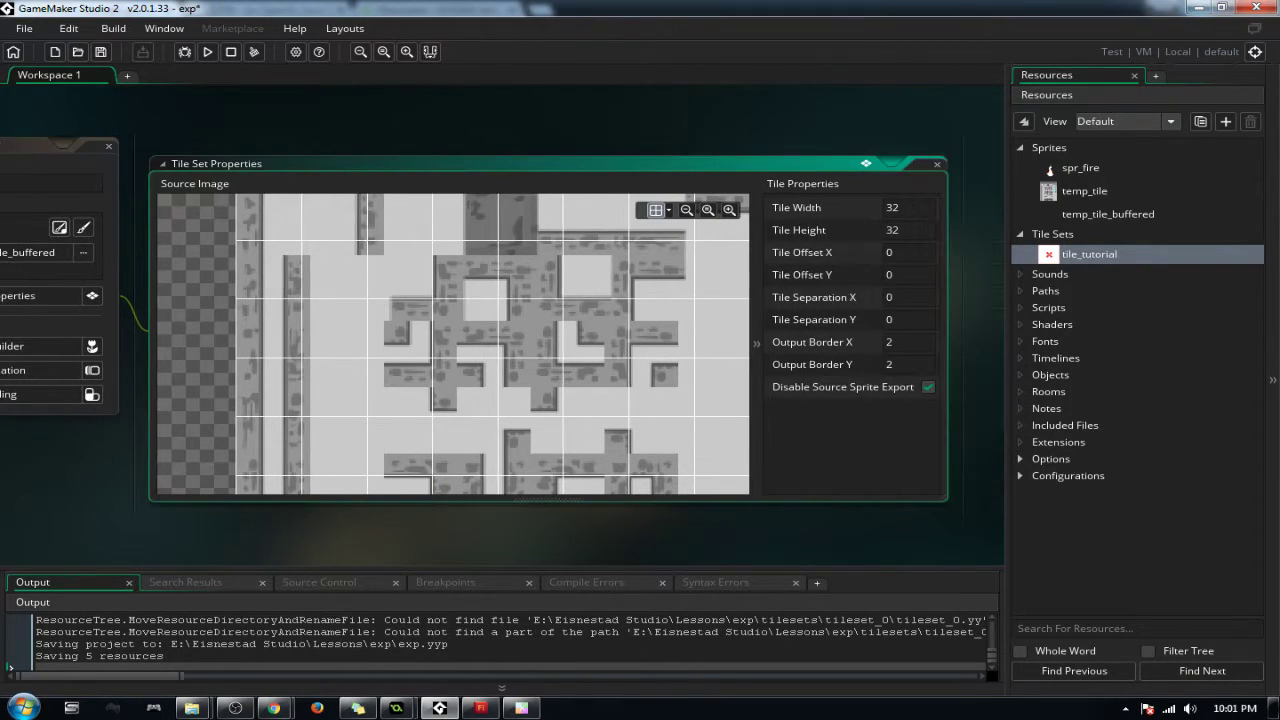
click(922, 258)
text(2)
click(918, 276)
text(2)
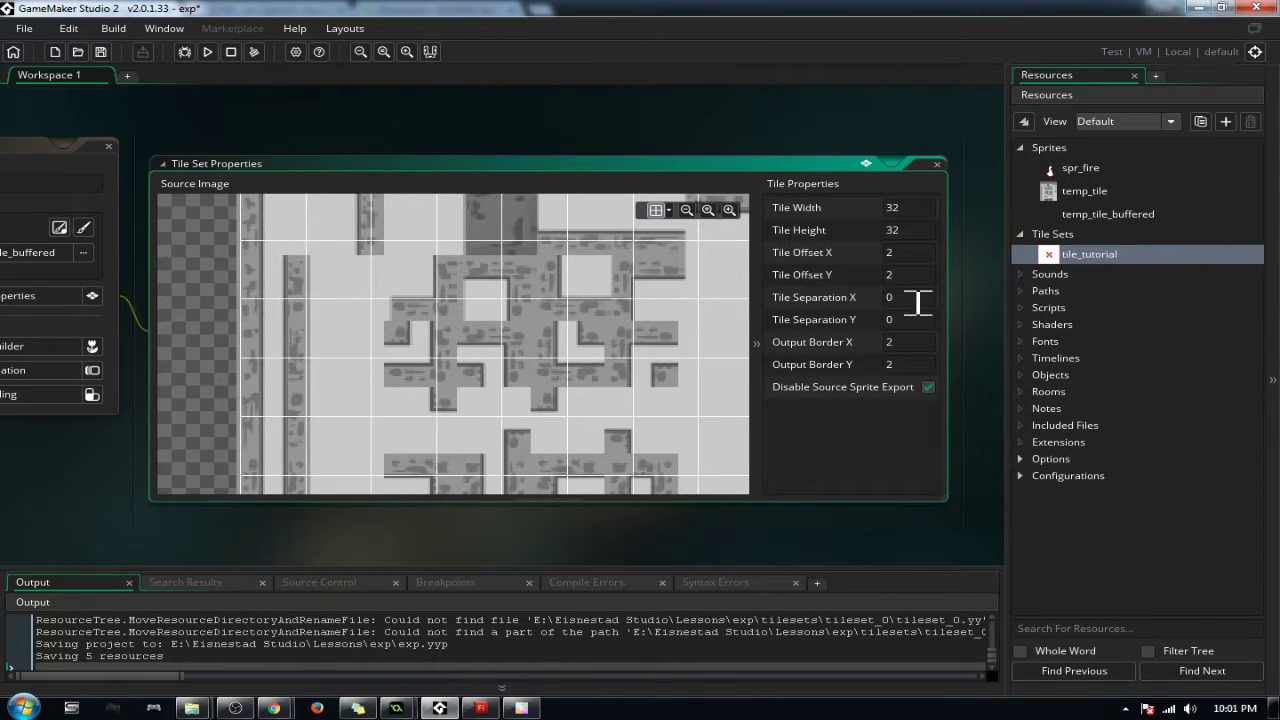
click(918, 300)
click(906, 318)
text(4)
click(914, 299)
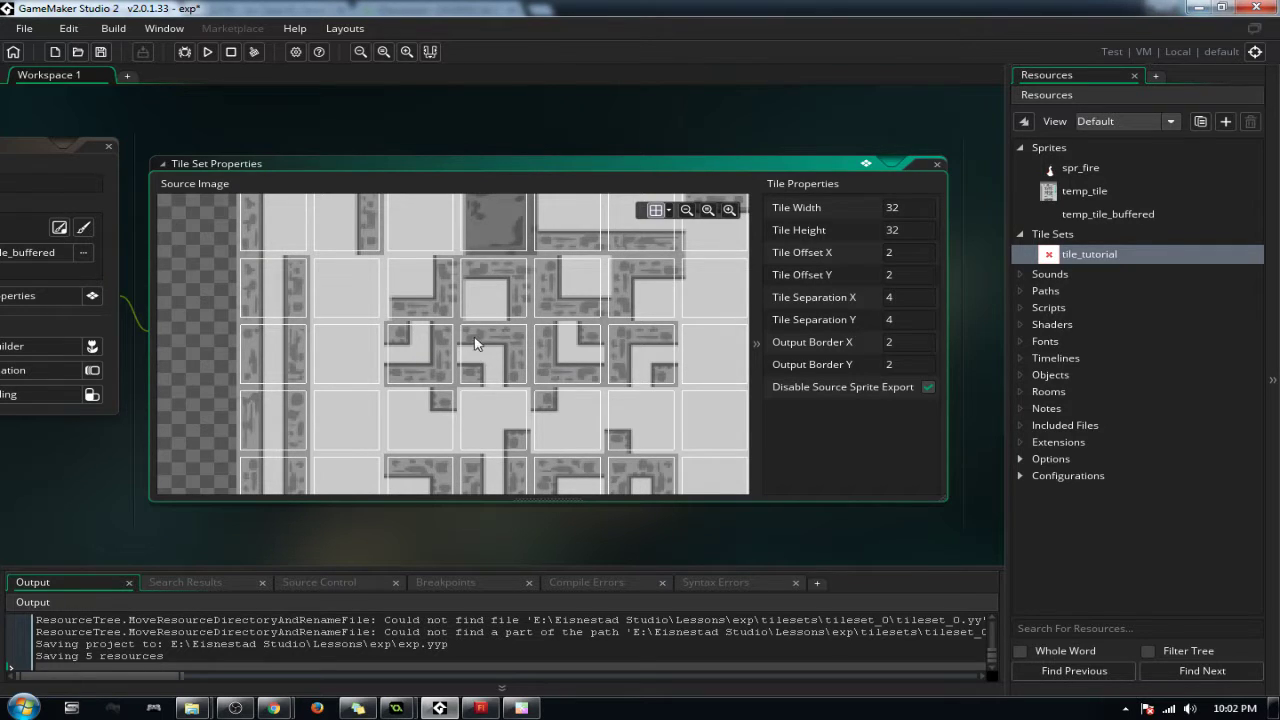
Step: Examine the buffer pixels between neighbouring tiles in tile_tutorial's source image, especially around the dark tile
scroll(578, 264, up, 1)
scroll(578, 264, up, 1)
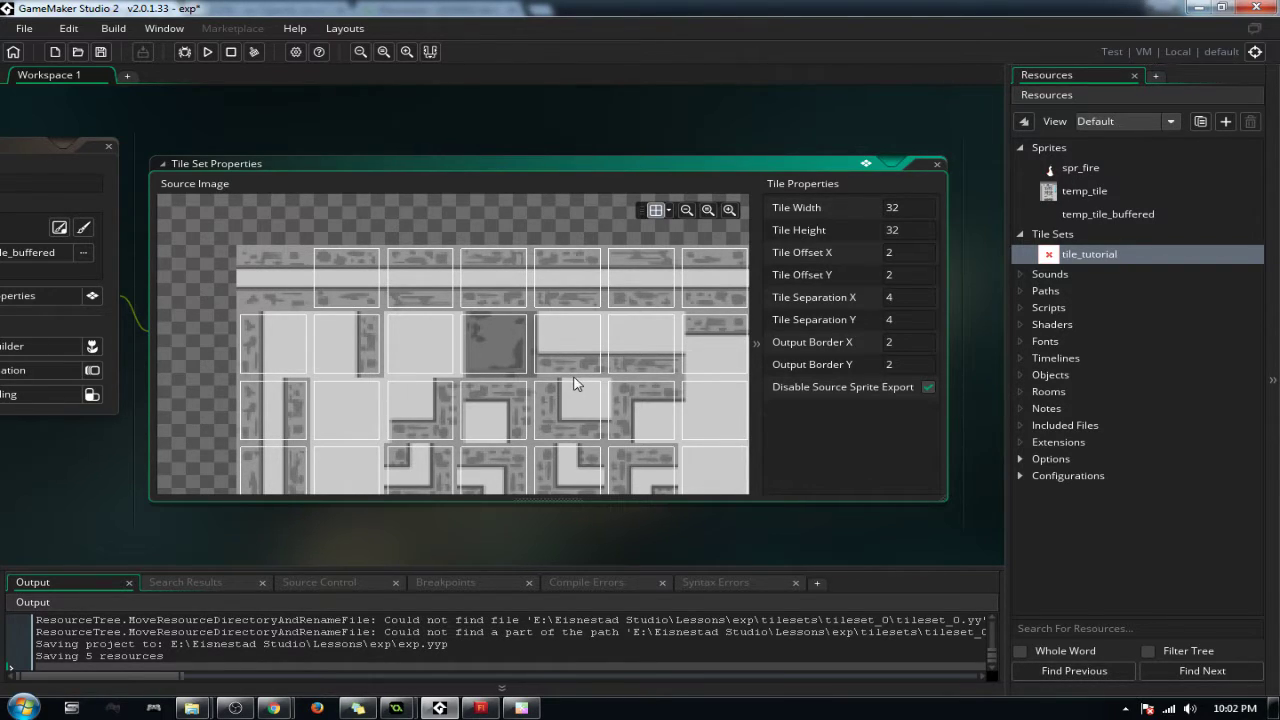
ctrl+scroll(573, 384, up, 5)
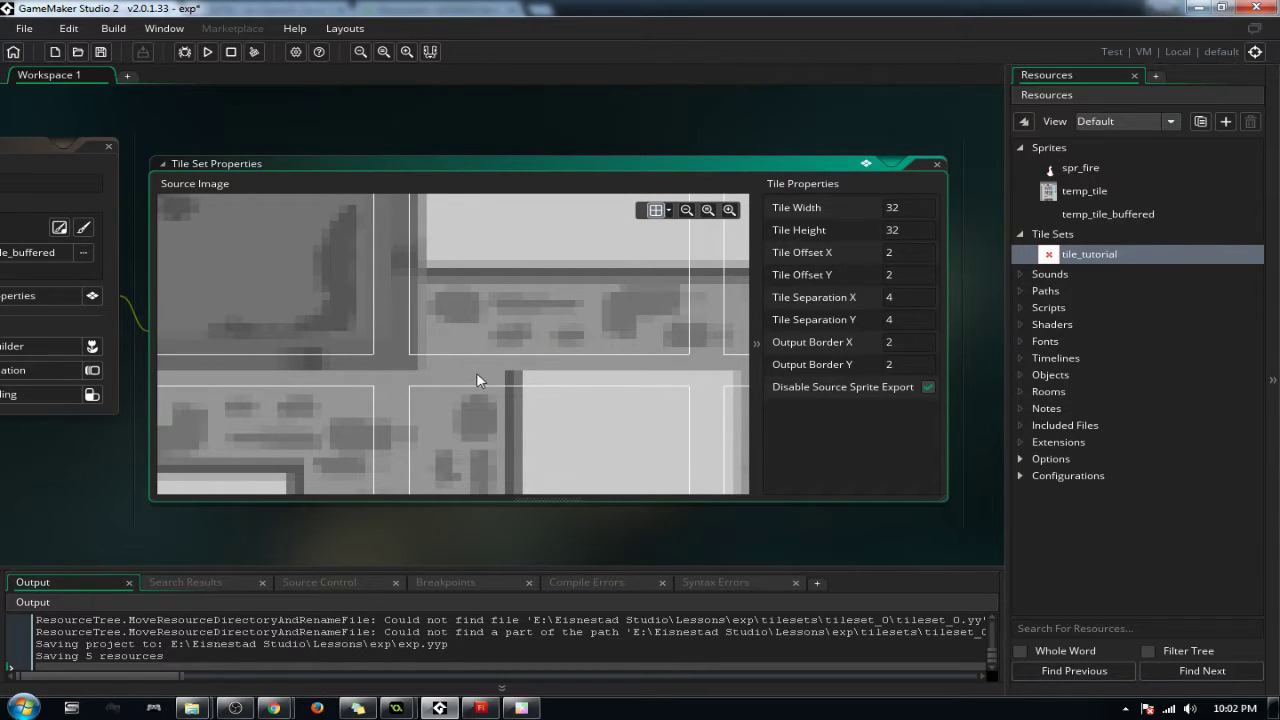
ctrl+scroll(477, 374, down, 4)
ctrl+scroll(344, 363, up, 3)
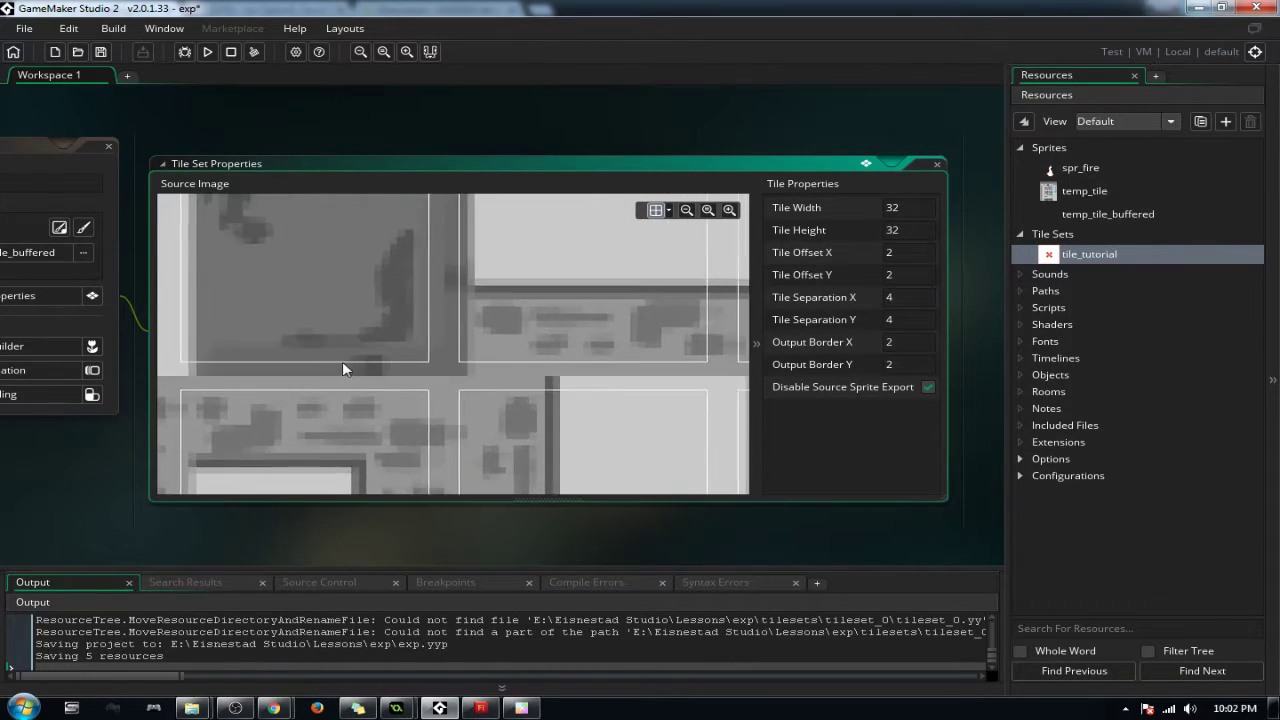
ctrl+scroll(342, 361, up, 3)
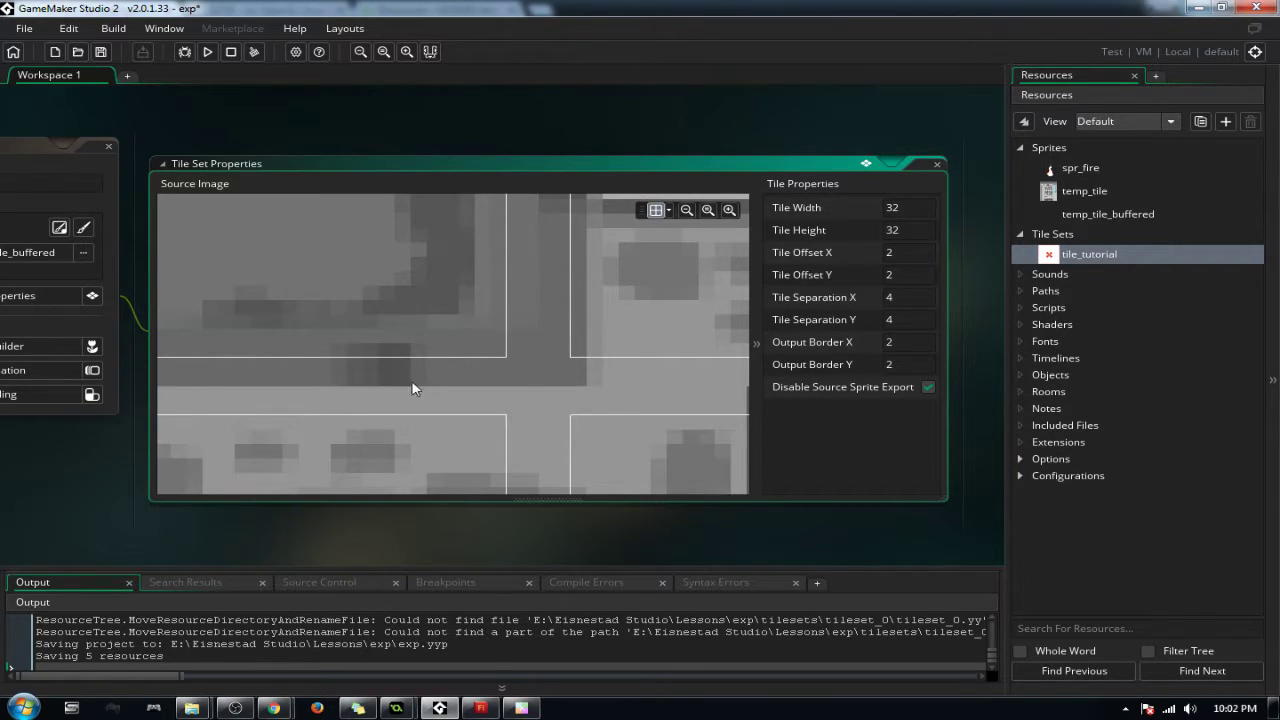
ctrl+scroll(425, 384, down, 5)
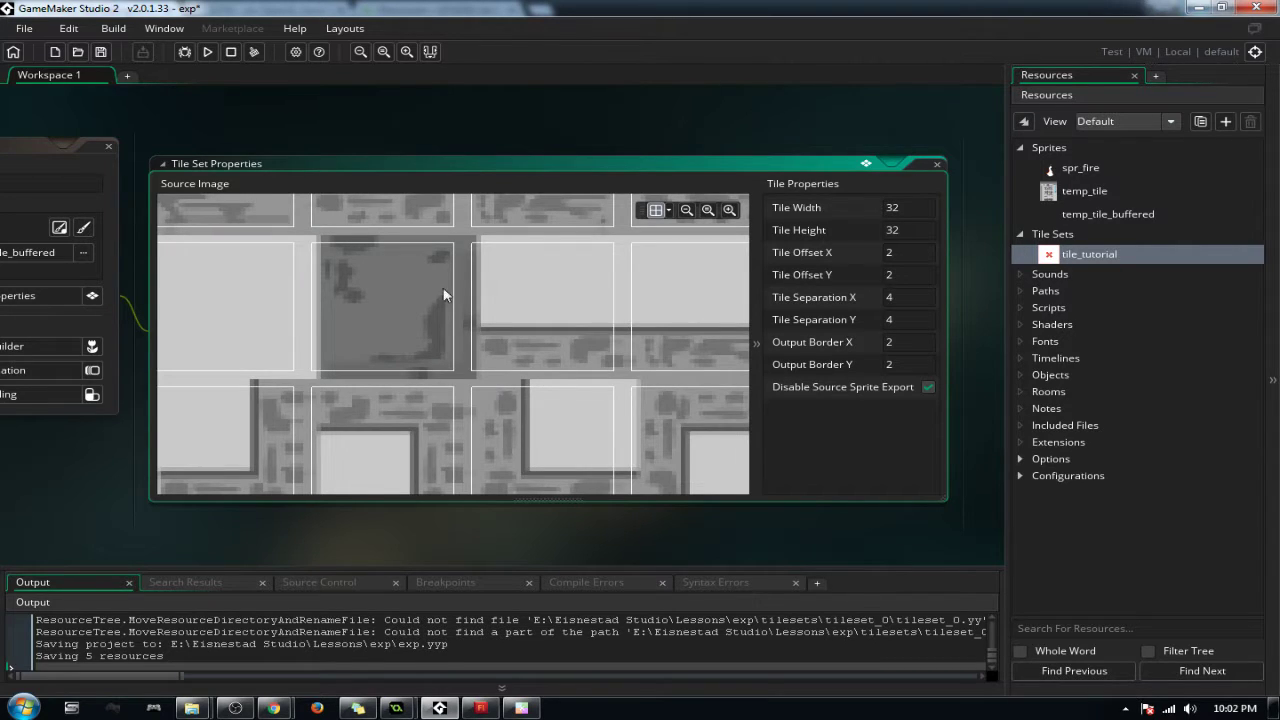
ctrl+scroll(490, 360, down, 3)
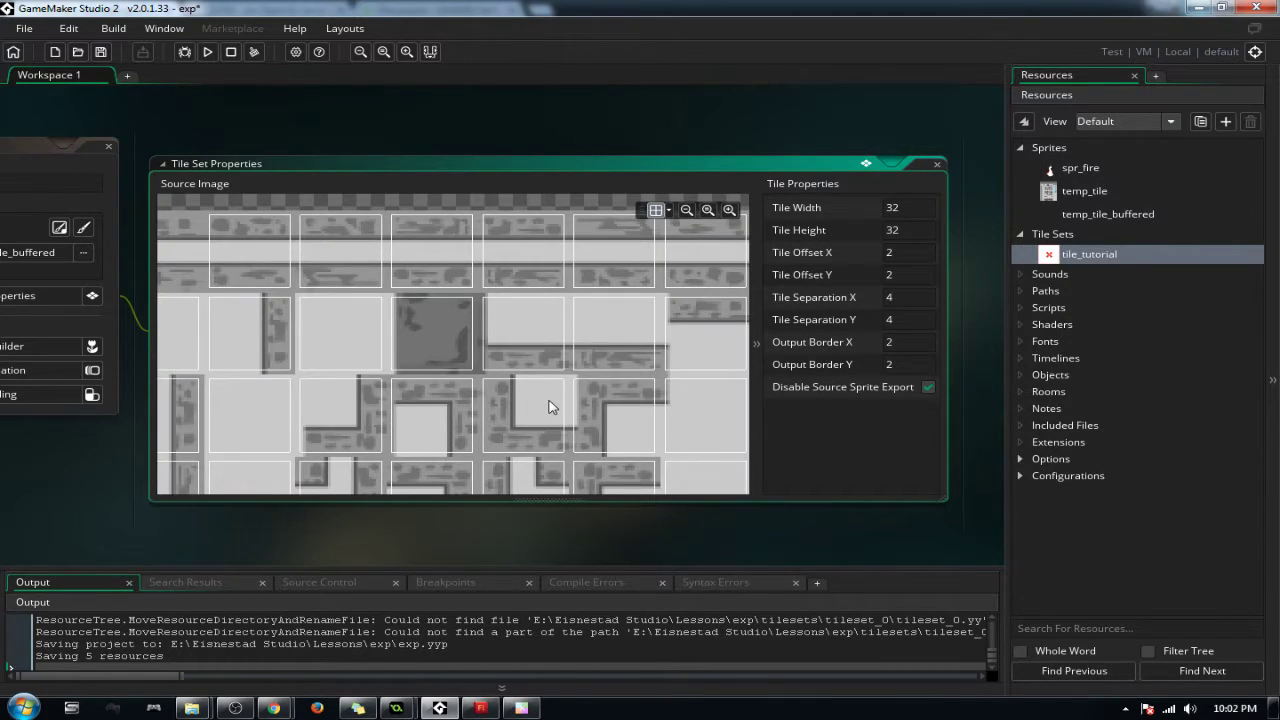
Step: Set tile_tutorial's Output Border X and Output Border Y to 0
ctrl+scroll(549, 407, down, 3)
drag(911, 349, 722, 369)
text(0)
drag(916, 370, 790, 374)
text(0)
click(925, 345)
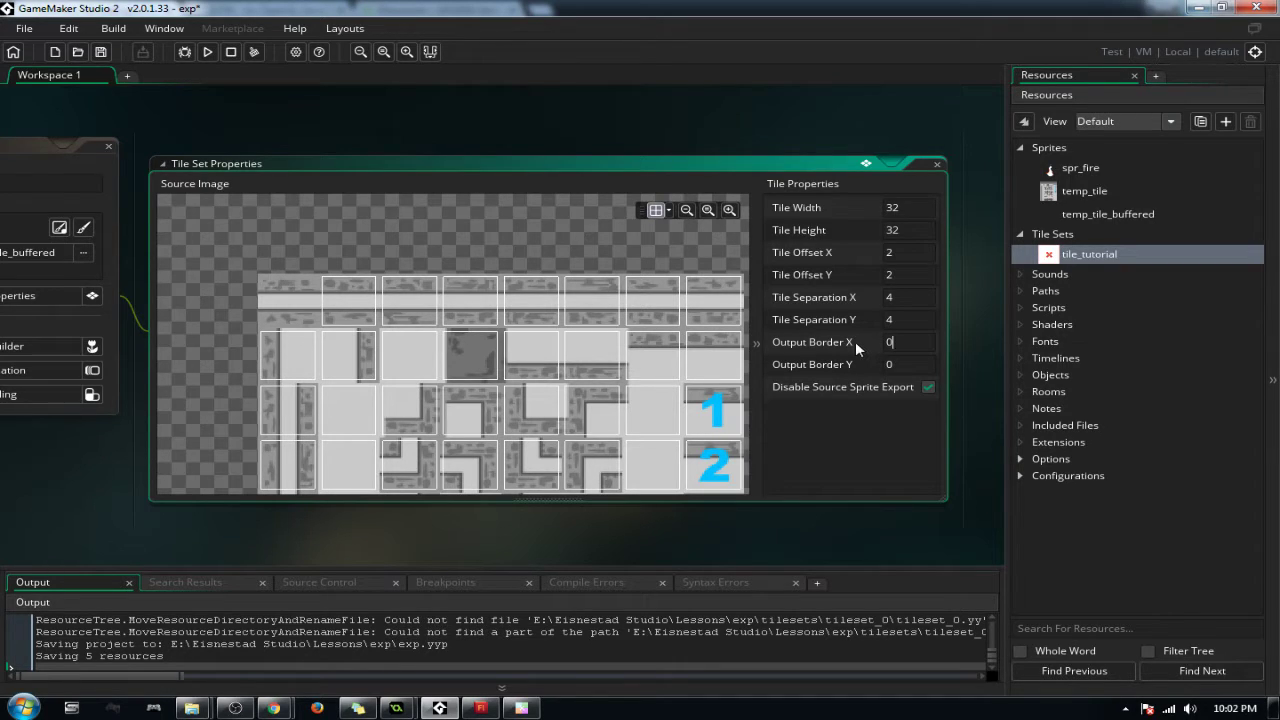
Step: Switch to the AlphaCellV2002 project in GameMaker Studio 1.4, review bg_temp's tile properties and close its Background Properties
mouse_move(396, 708)
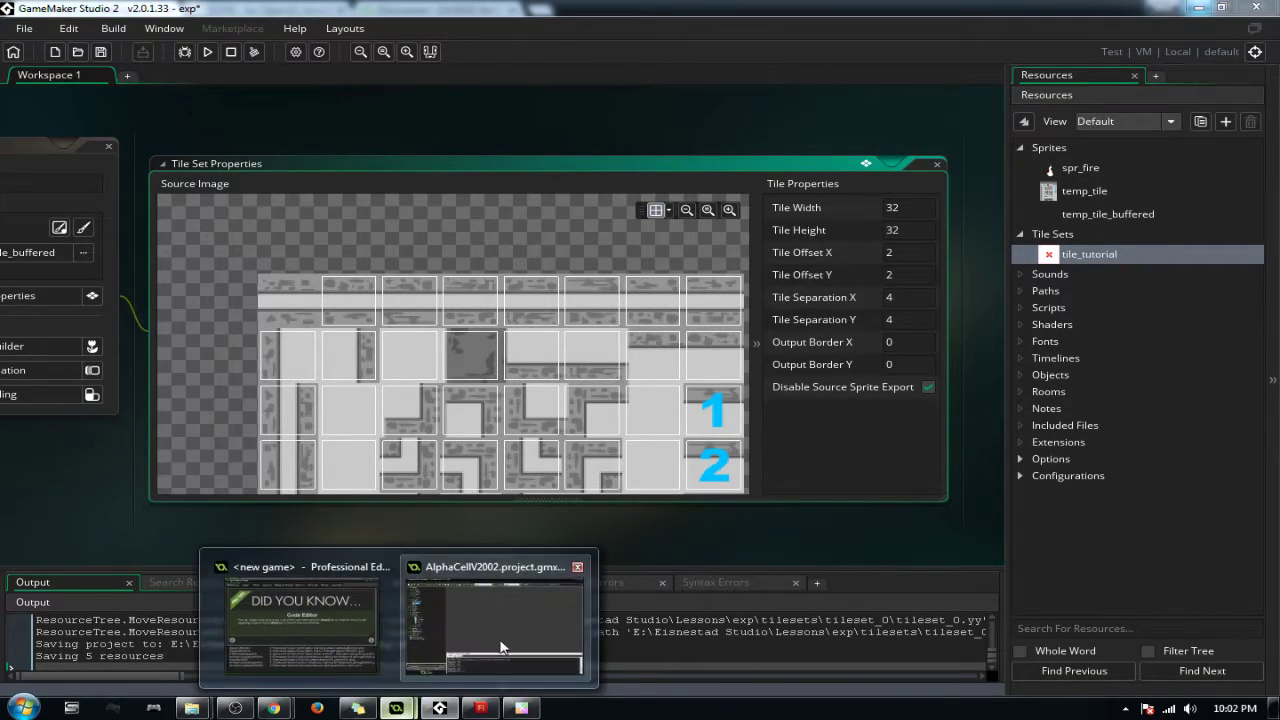
click(501, 648)
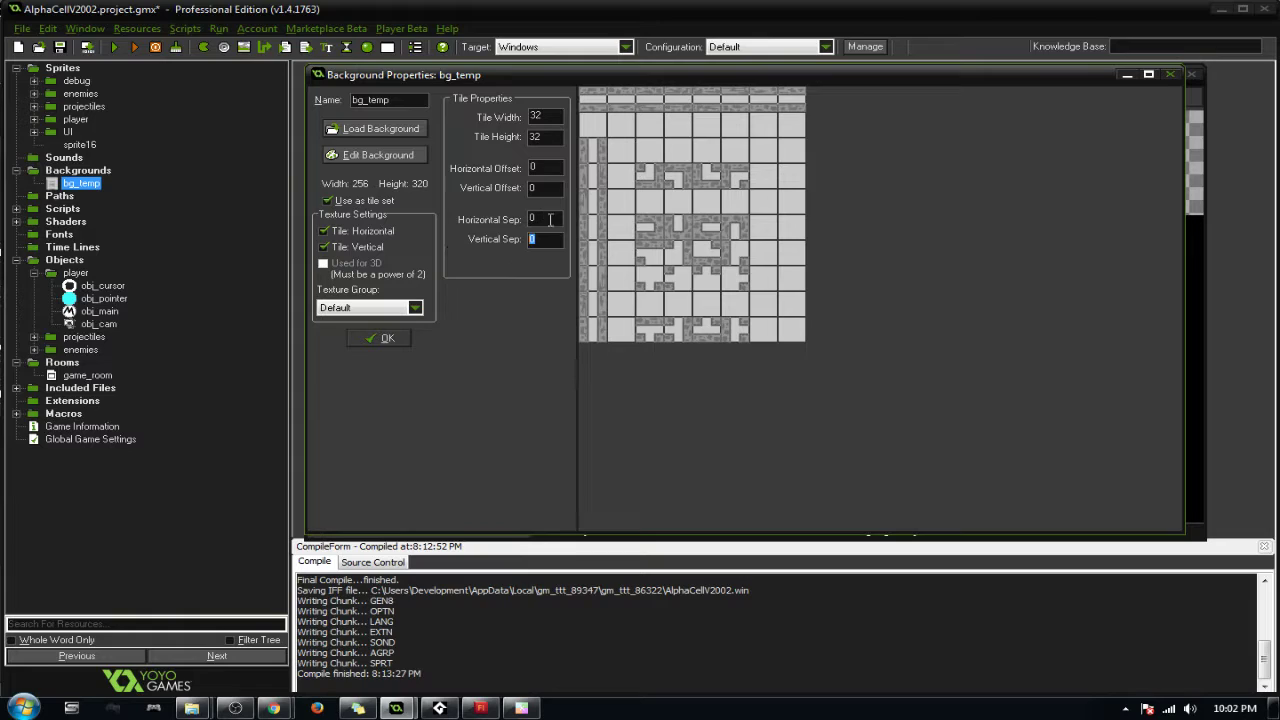
click(549, 119)
click(385, 338)
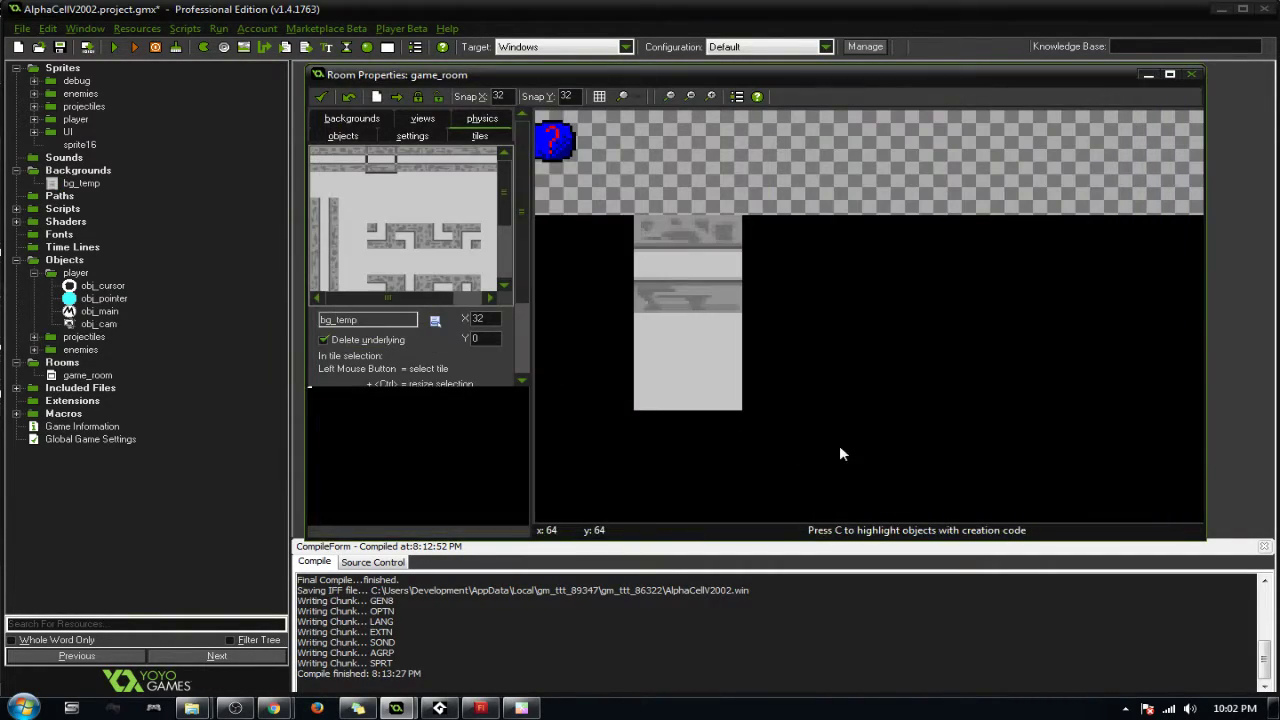
Step: Switch back to GameMaker Studio 2 and set tile_tutorial's Output Border X and Y to 2
click(439, 708)
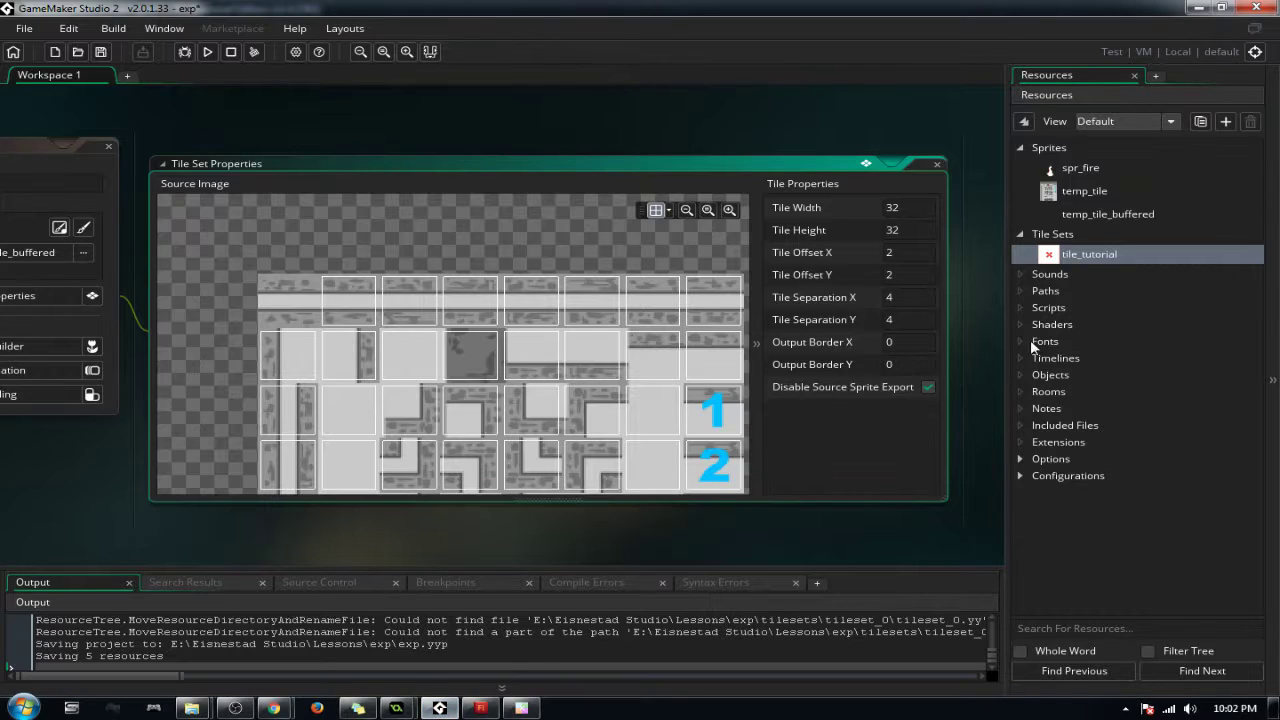
click(905, 342)
text(2)
click(906, 364)
text(2)
Step: Check the lower rows of the tile grid, close tile_tutorial's Tile Set Properties and save the project
scroll(607, 300, down, 3)
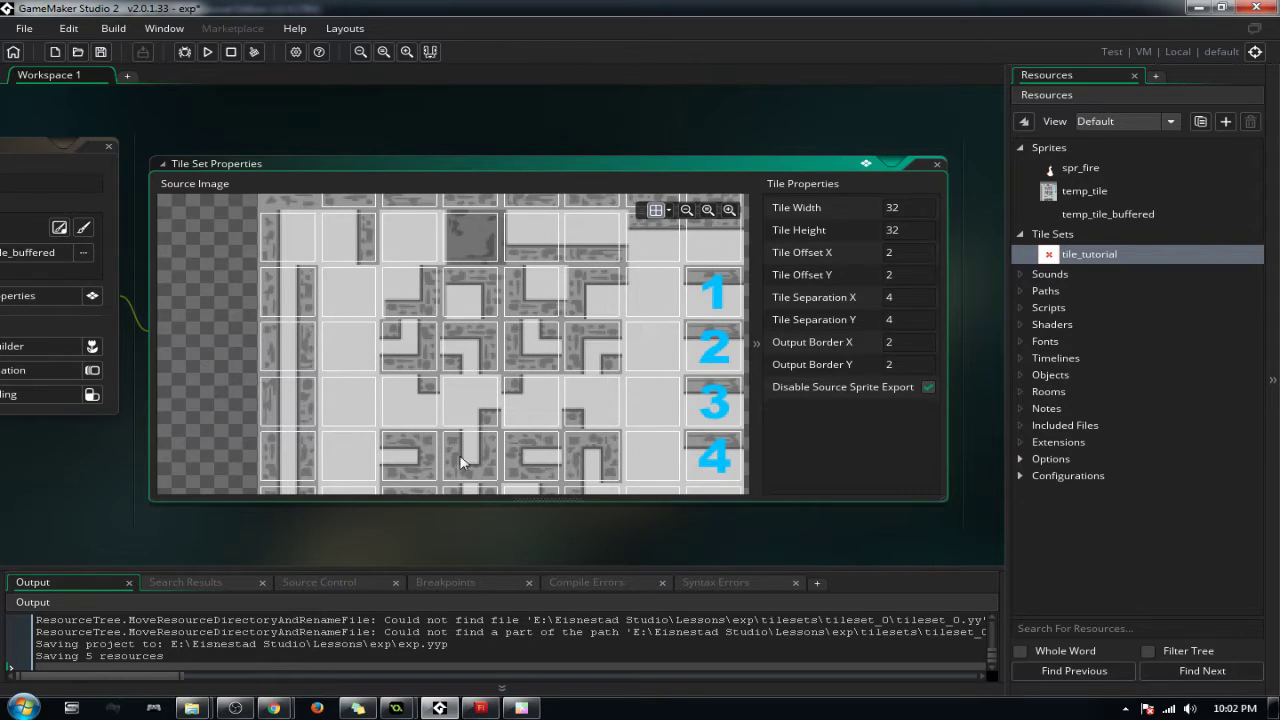
scroll(543, 540, down, 1)
ctrl+scroll(520, 520, down, 1)
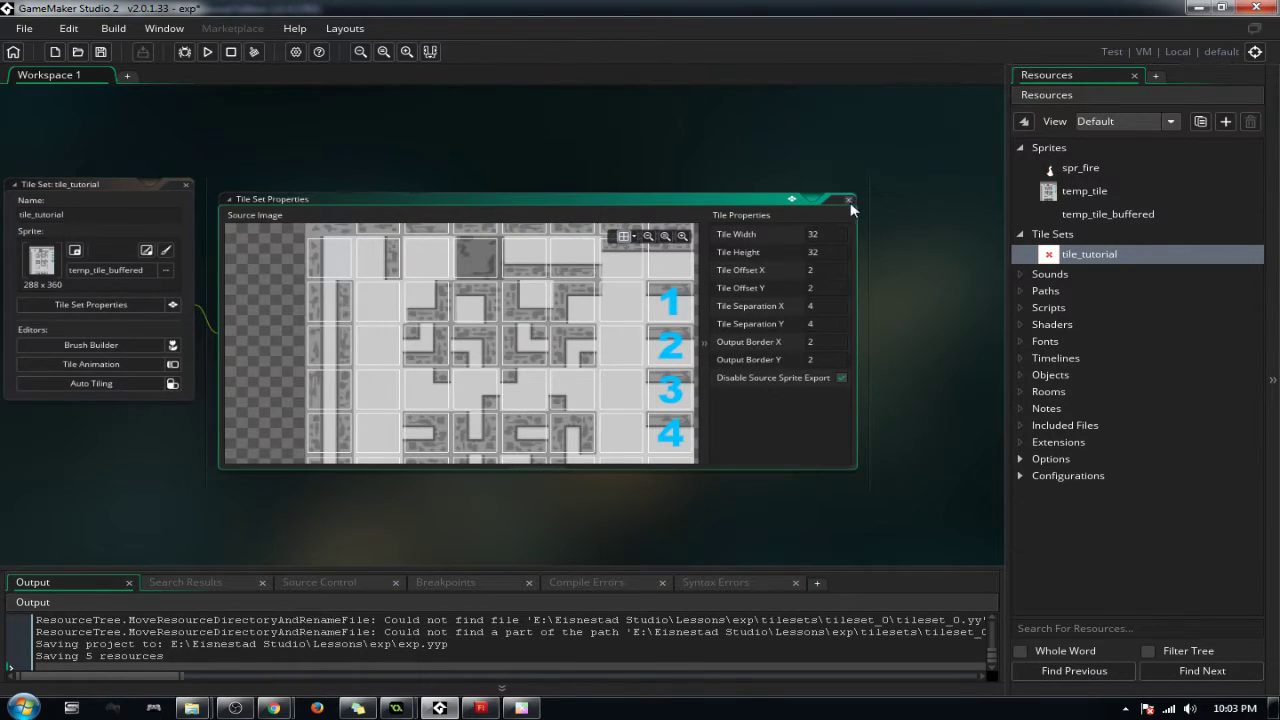
ctrl+scroll(49, 341, up, 1)
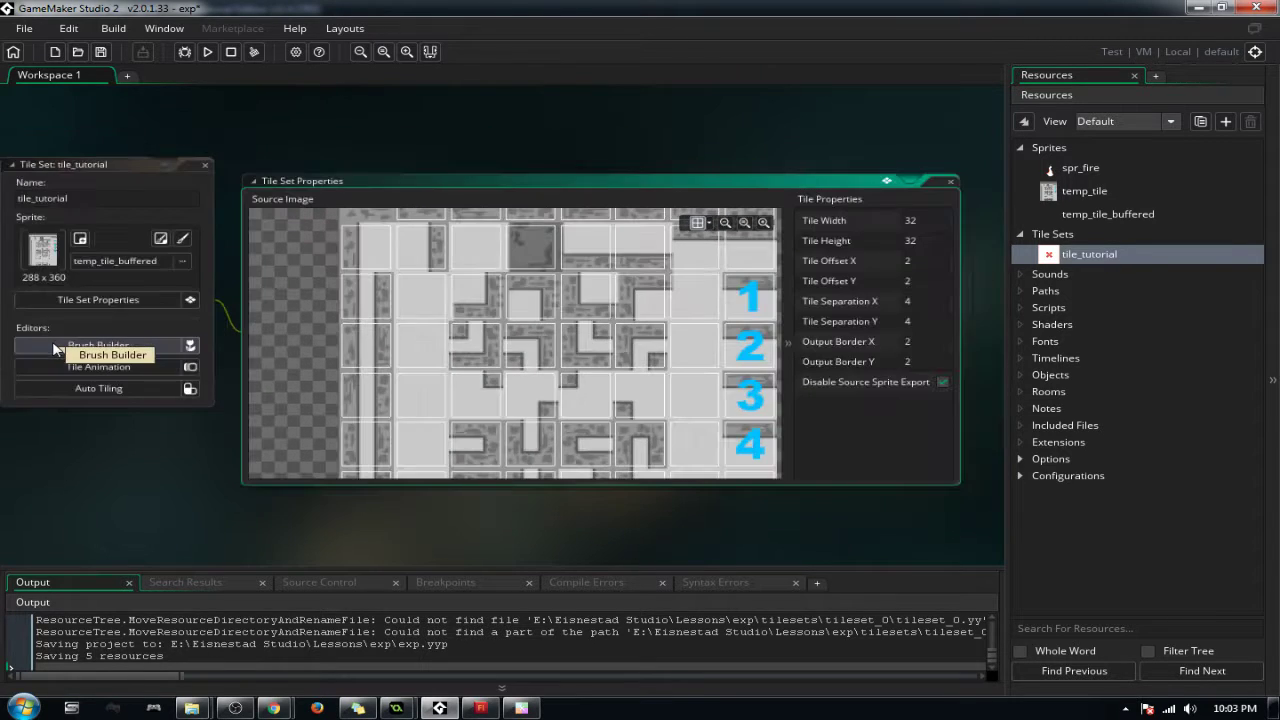
click(951, 182)
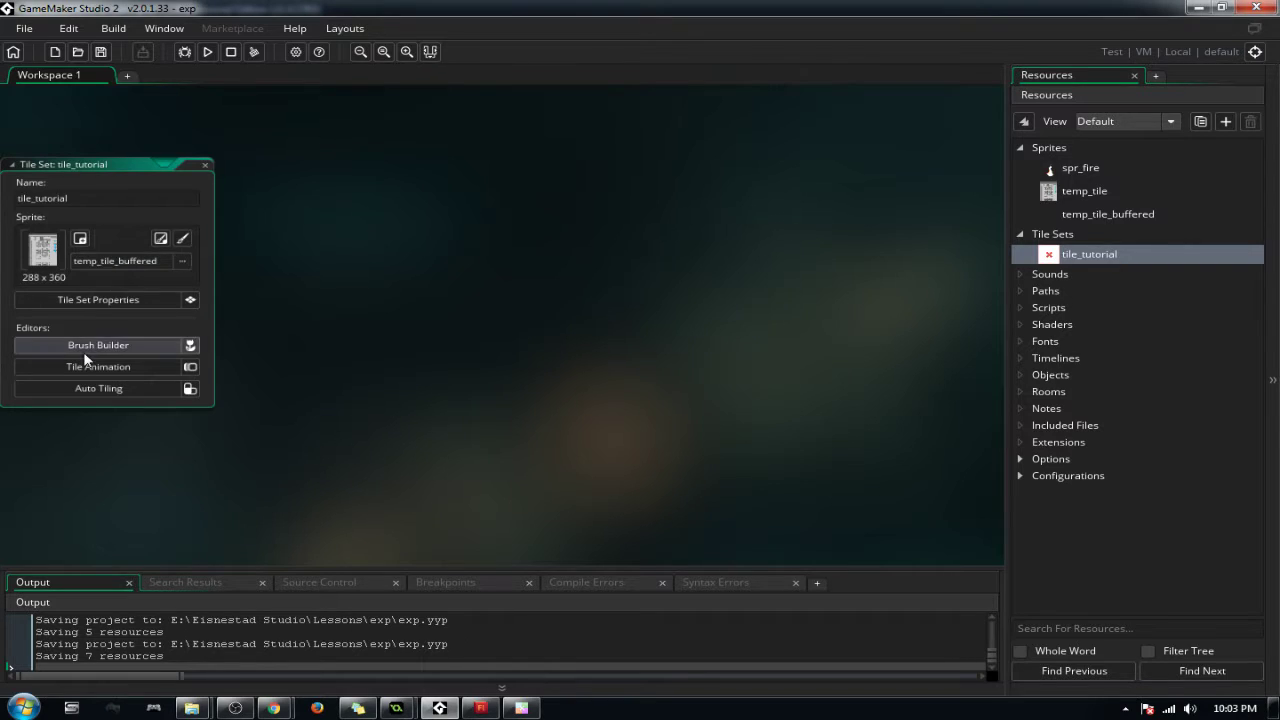
Step: Bring the tile_tutorial window with its Brush Builder, Tile Animation and Auto Tiling editors into close view in the workspace
ctrl+scroll(88, 365, up, 1)
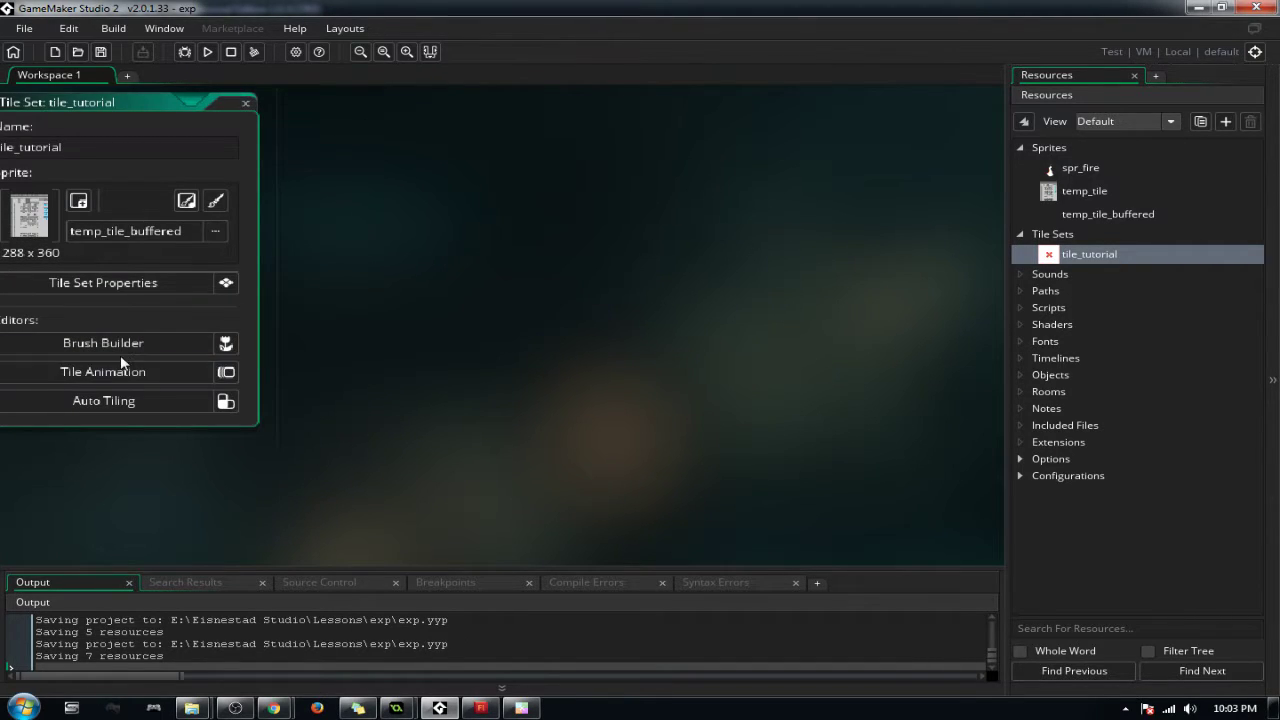
ctrl+scroll(71, 323, down, 1)
ctrl+scroll(130, 419, down, 1)
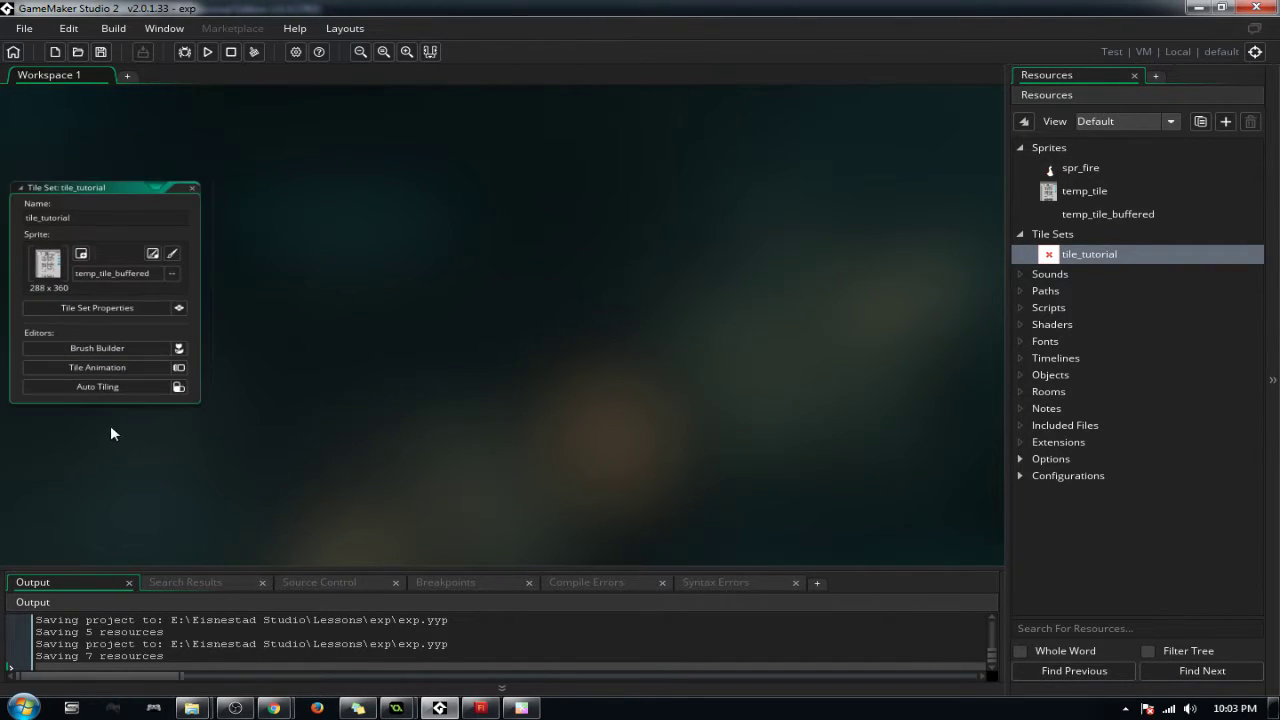
scroll(150, 420, left, 6)
scroll(430, 342, left, 1)
ctrl+scroll(461, 345, up, 5)
ctrl+scroll(476, 355, down, 1)
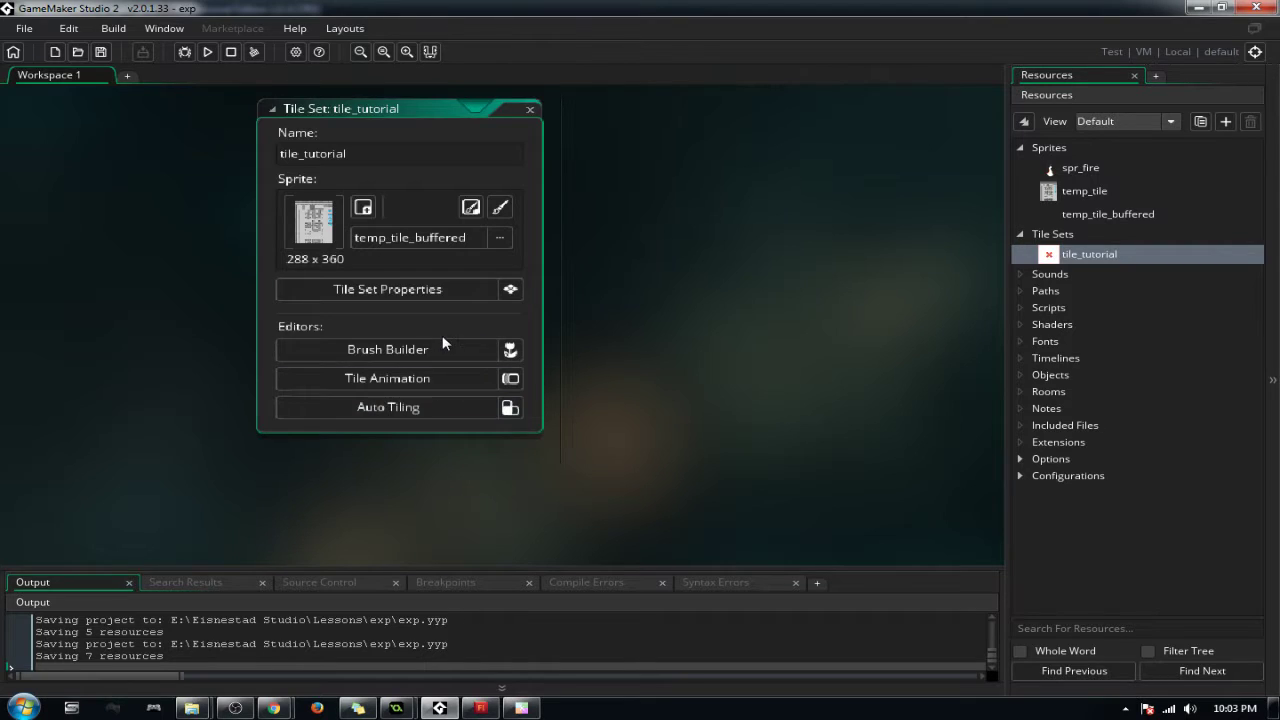
Step: Open the Auto Tiling editor of the tile_tutorial tile set
click(478, 418)
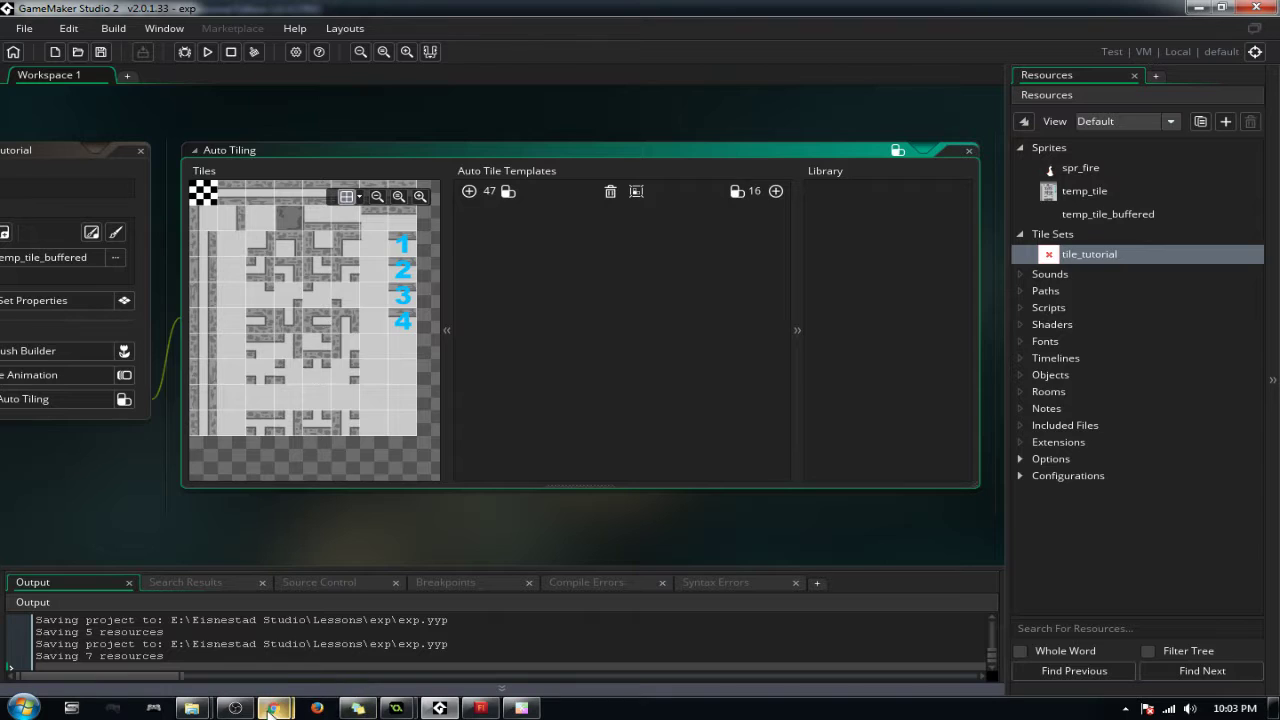
Step: Switch to Chrome and search Google for "minecraft dirt grass" in a new tab
mouse_move(273, 708)
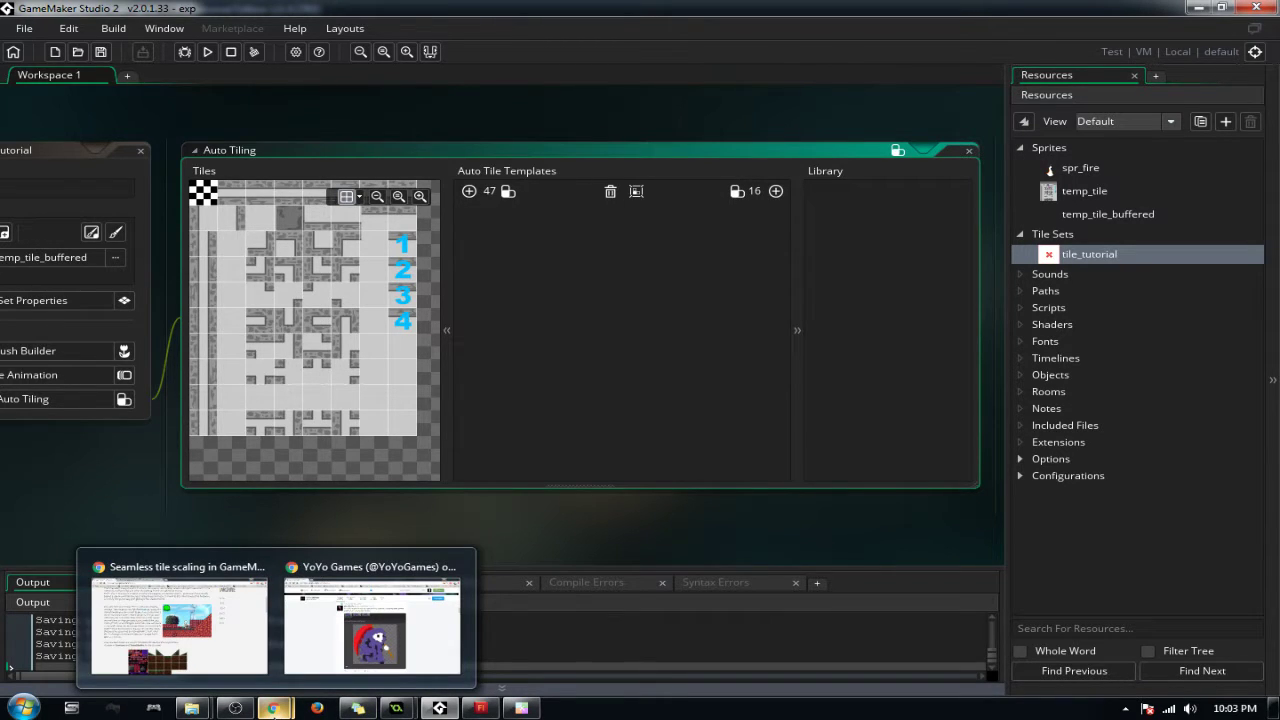
click(218, 617)
click(395, 9)
click(407, 35)
text(mine)
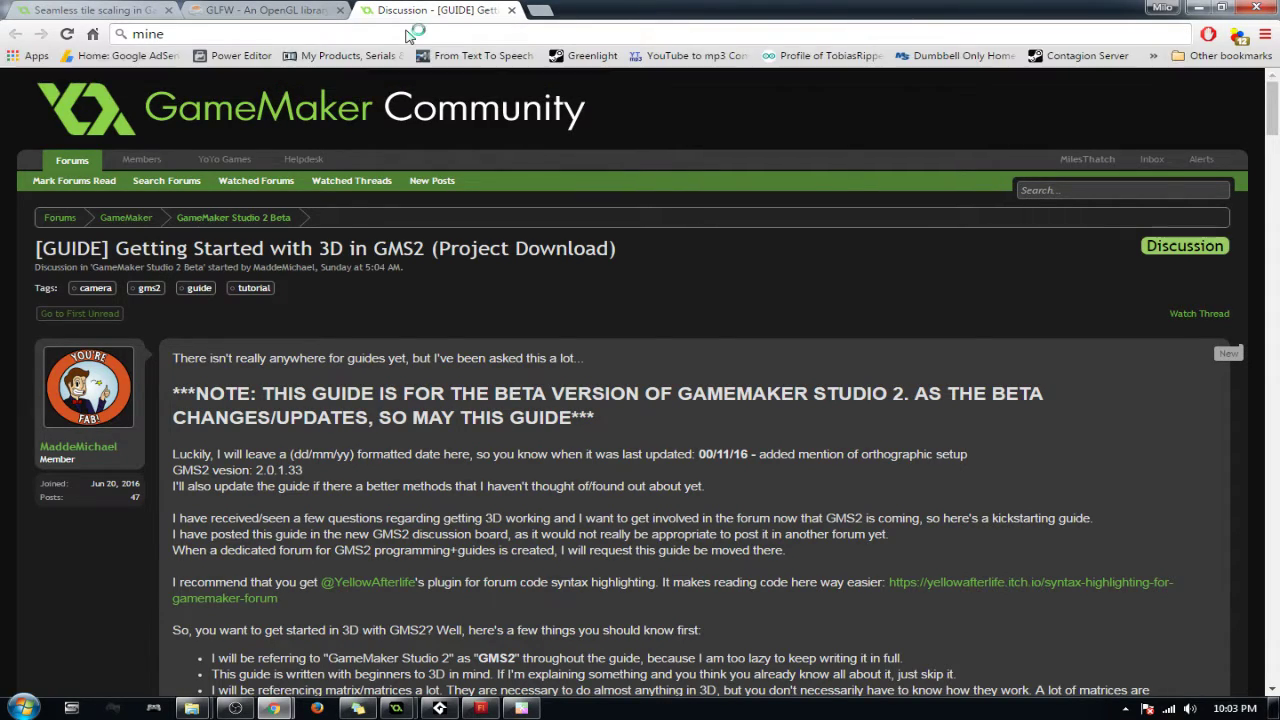
key(alt+Return)
text(necraft)
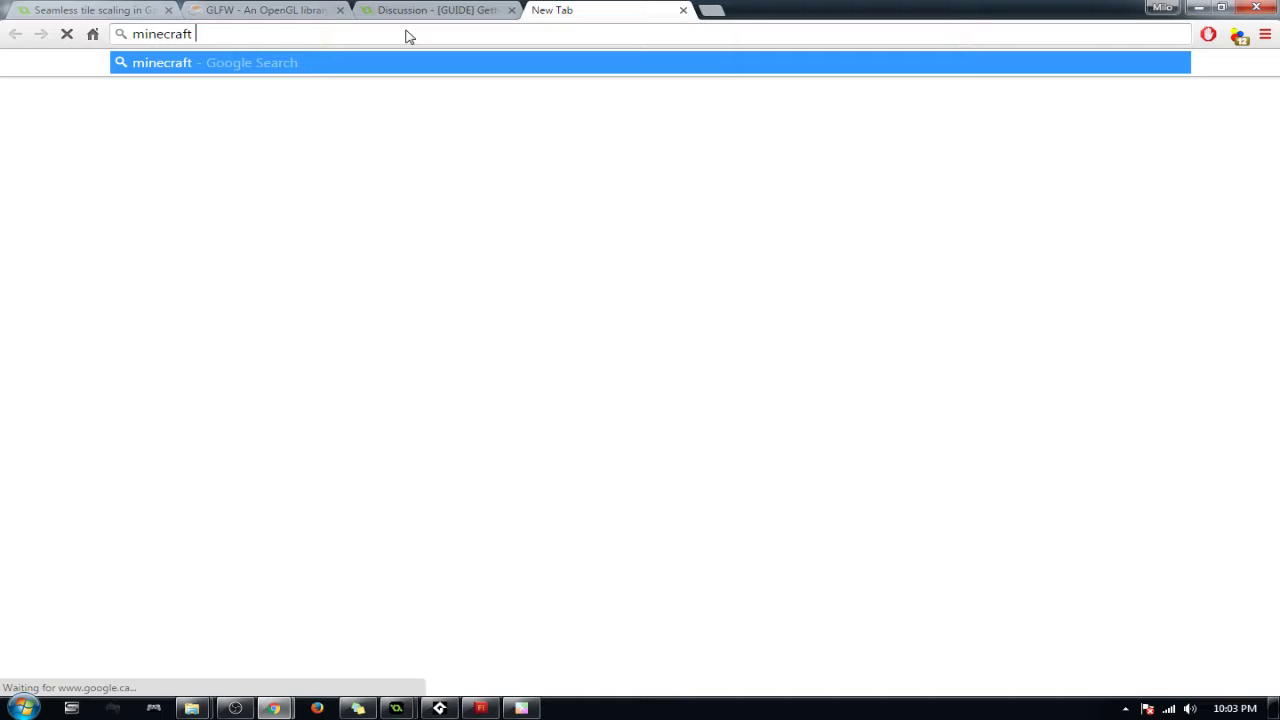
text( dirt )
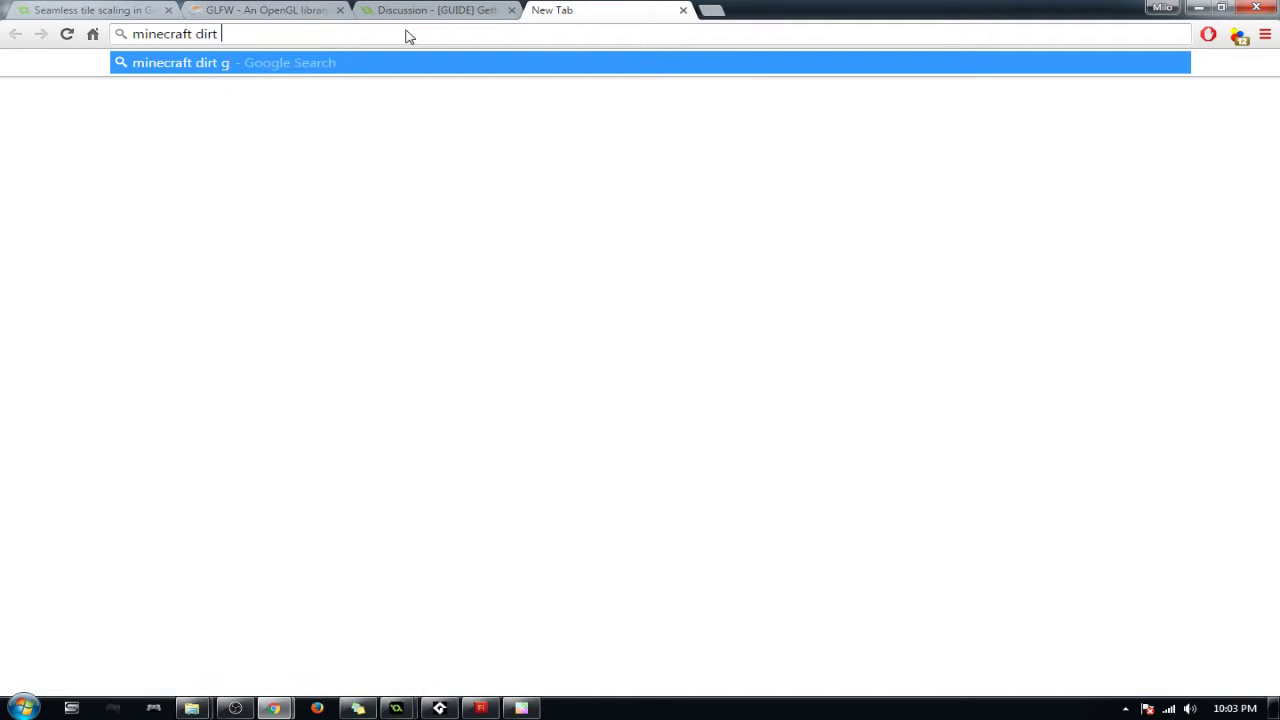
text(grass)
key(Return)
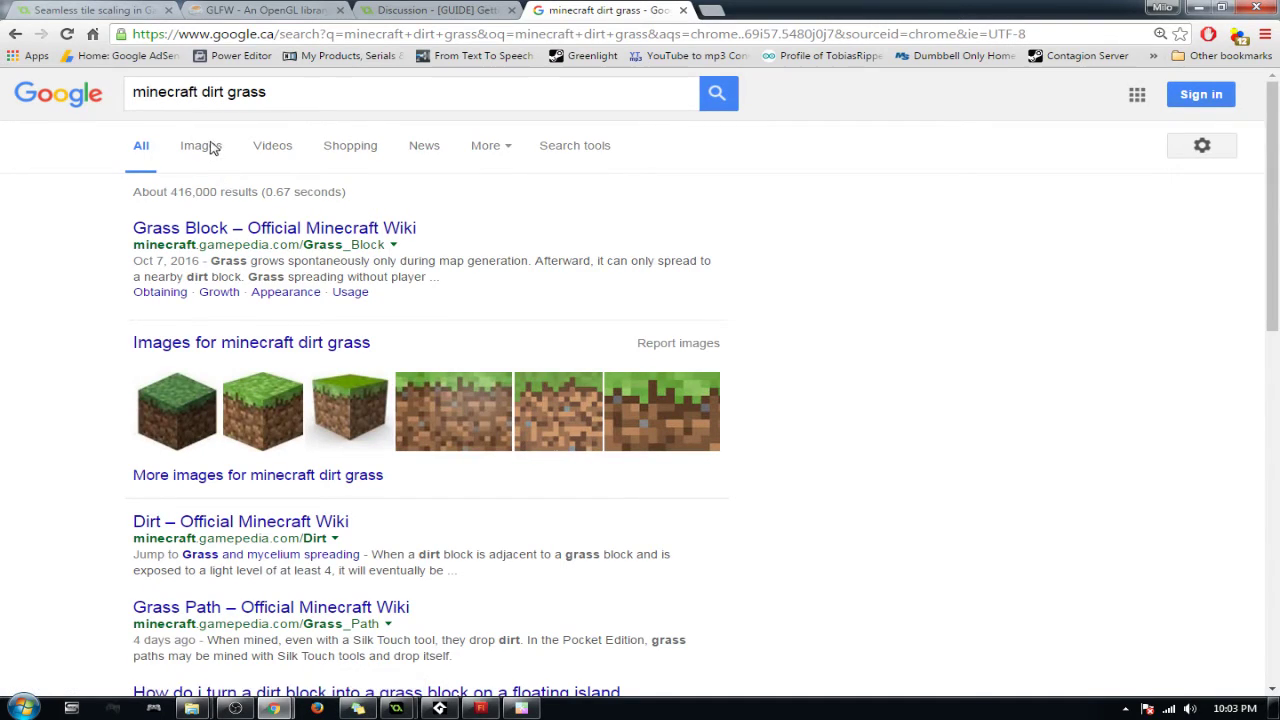
Step: Show the image results for "minecraft dirt grass" and look for a suitable terrain example
click(210, 148)
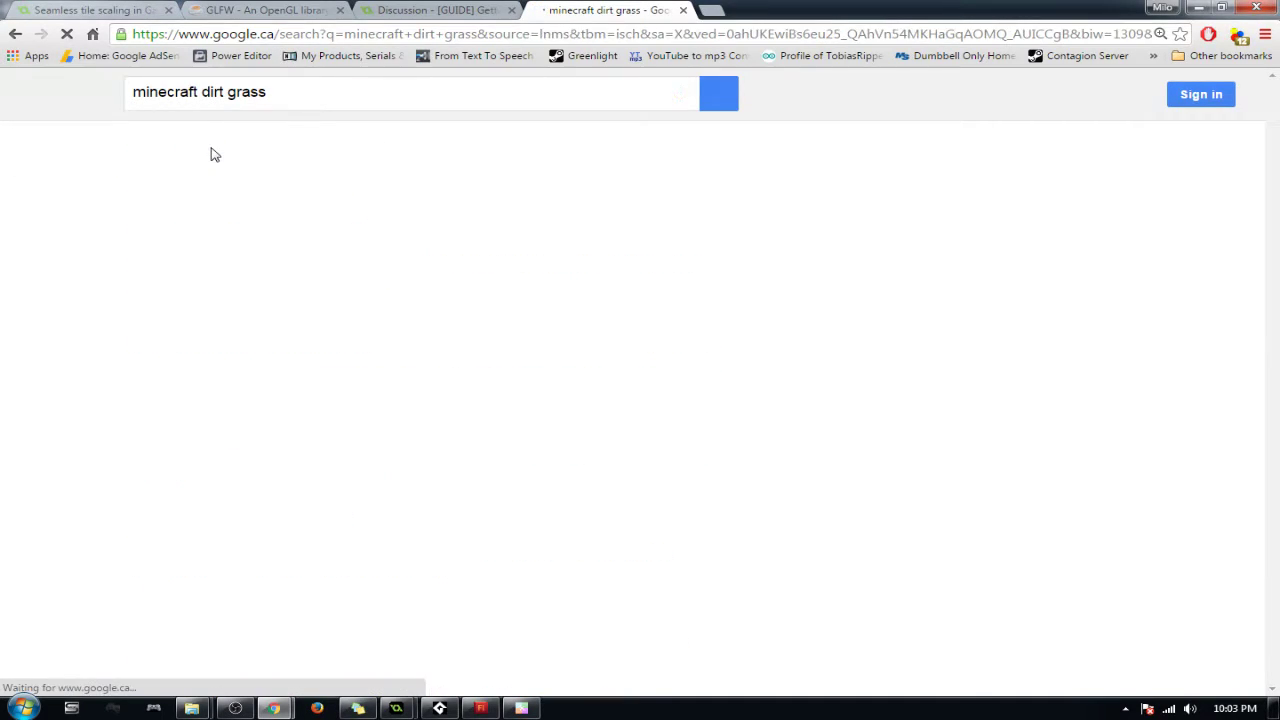
scroll(631, 459, down, 3)
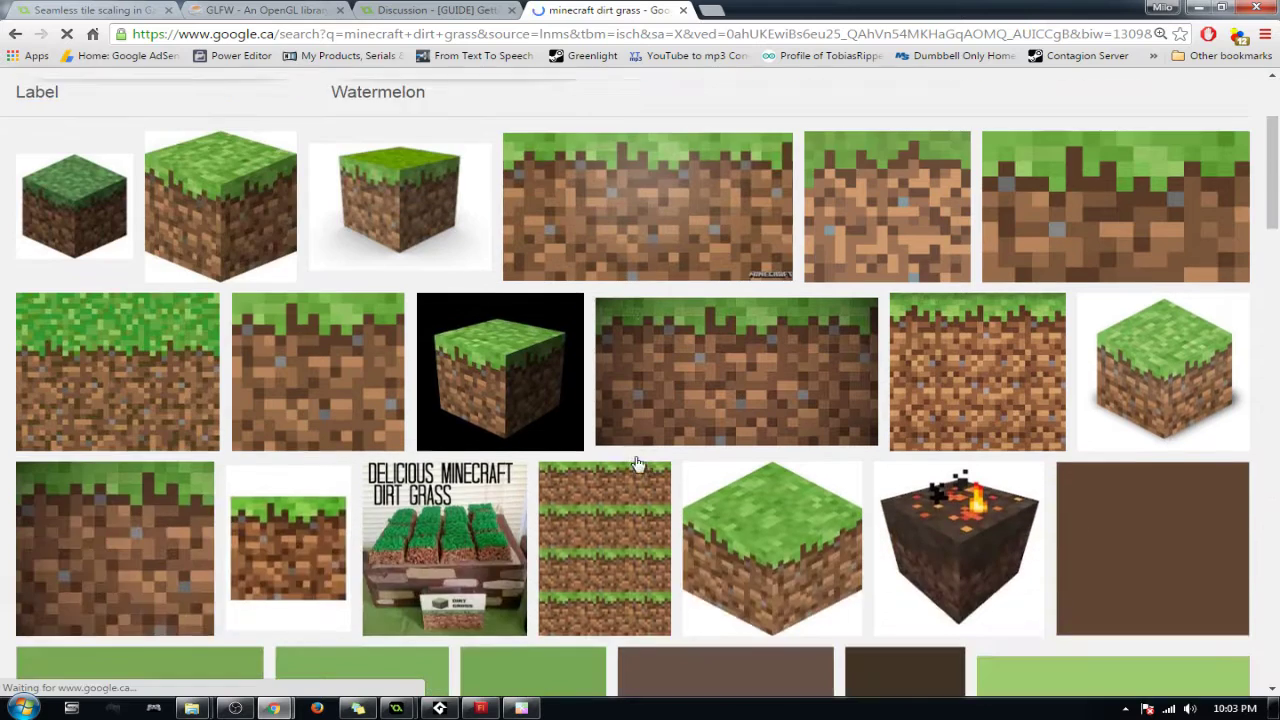
scroll(631, 459, down, 4)
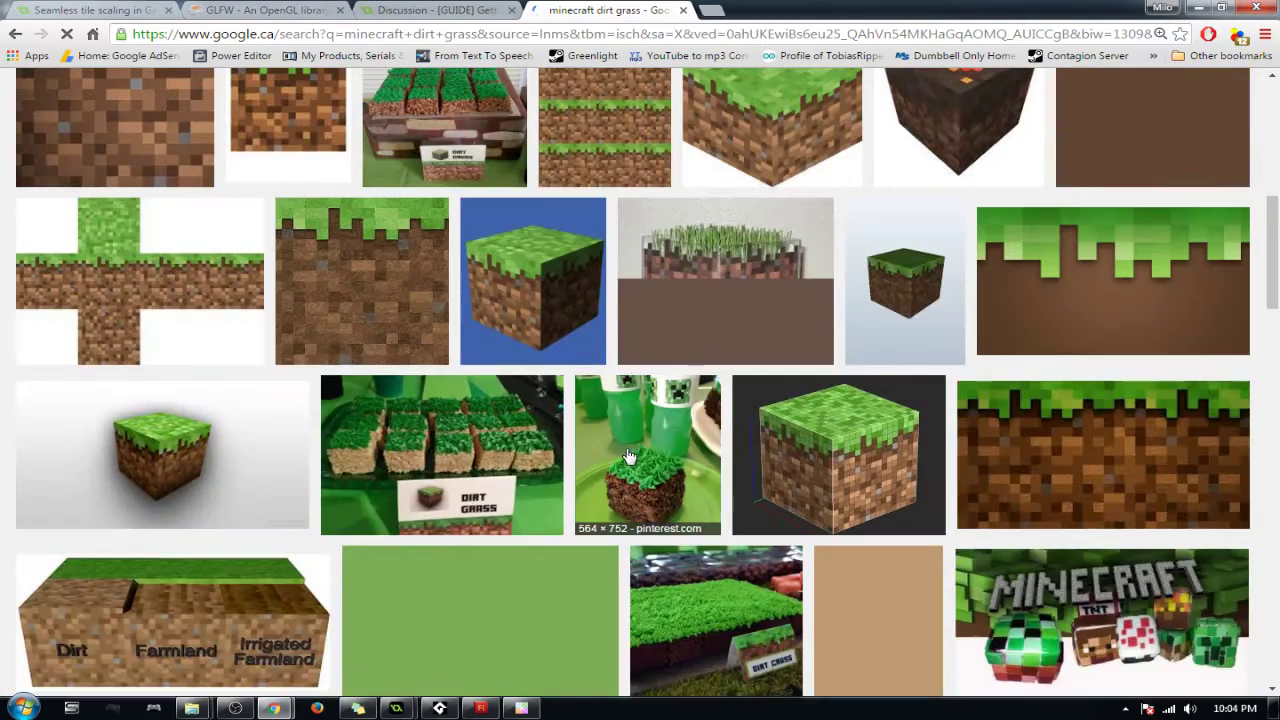
scroll(625, 445, up, 6)
Step: Shorten the image search to "minecraft dirt" and run it again
double_click(246, 92)
key(BackSpace)
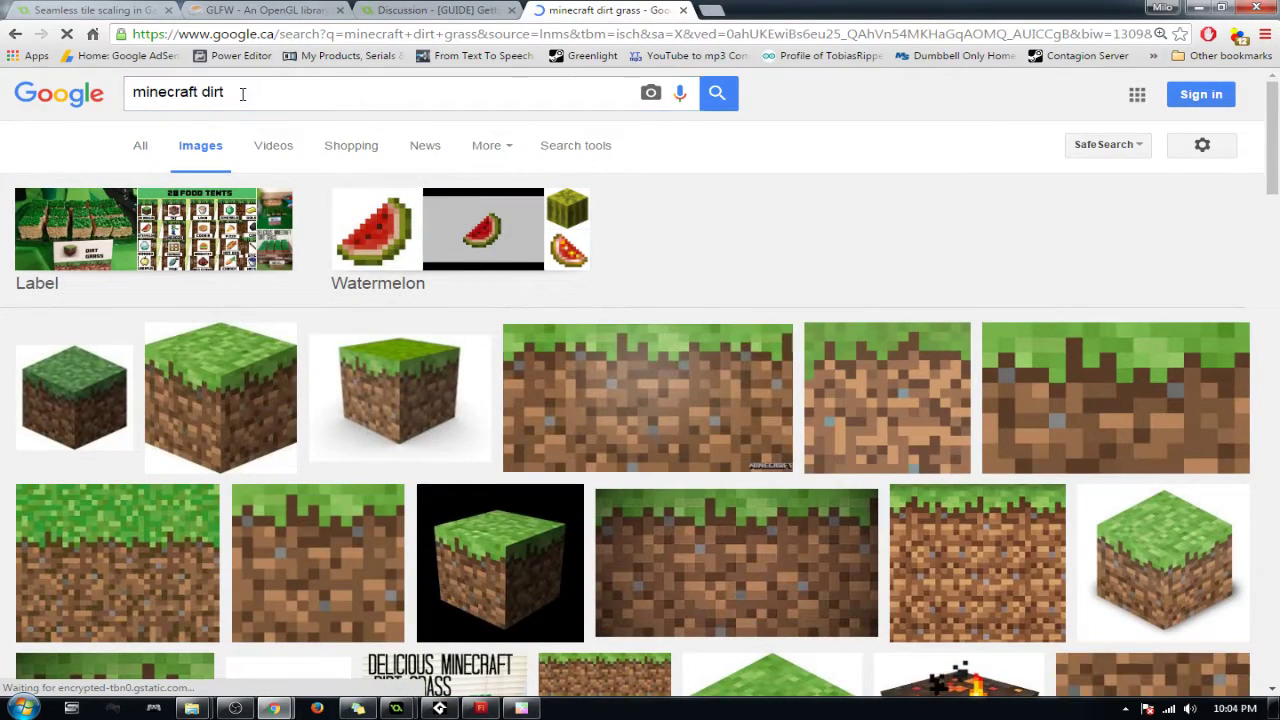
key(Return)
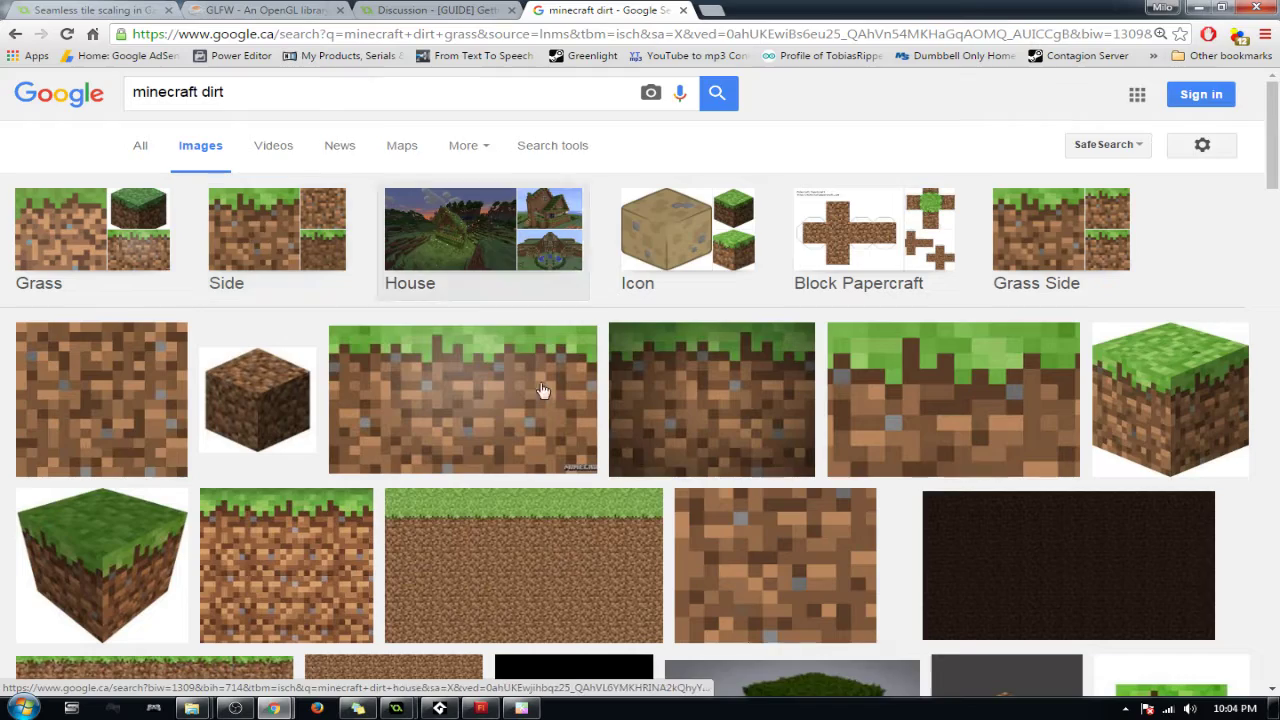
Step: Look through the dirt images and preview the Double Slab scene, followed by the related image of a dirt hole in grass
scroll(560, 400, down, 3)
scroll(608, 430, down, 3)
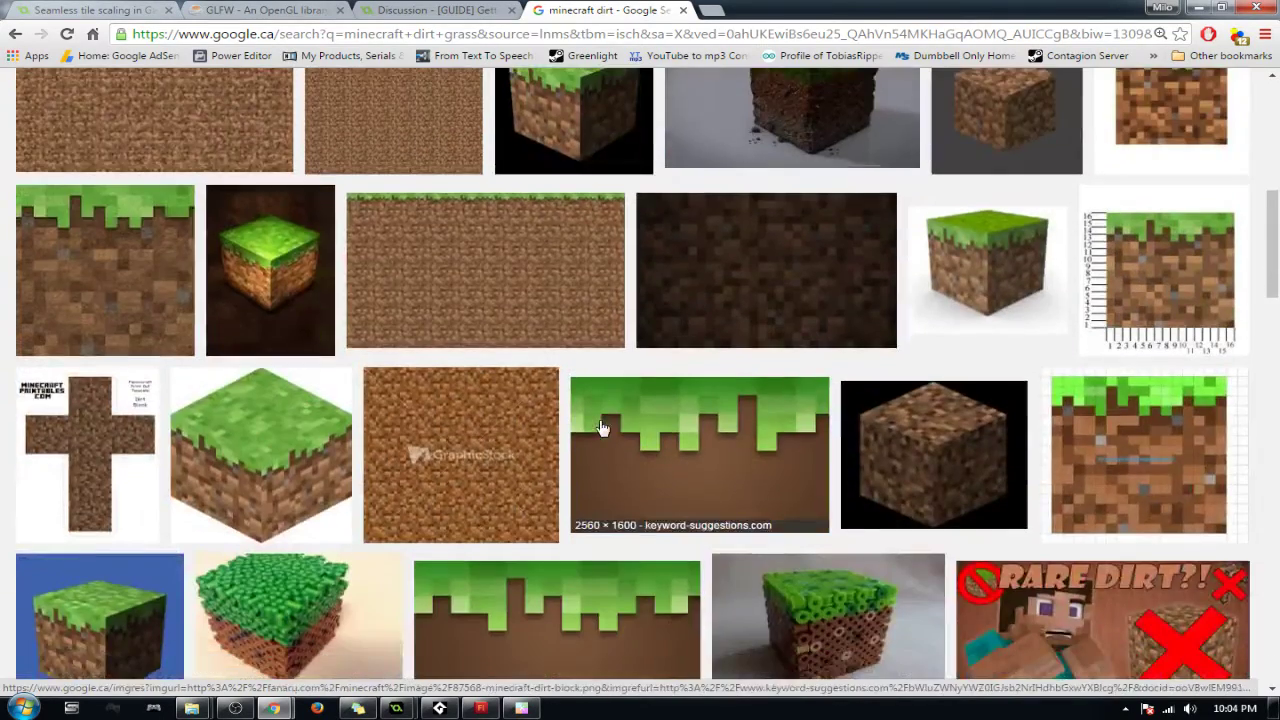
scroll(490, 406, down, 2)
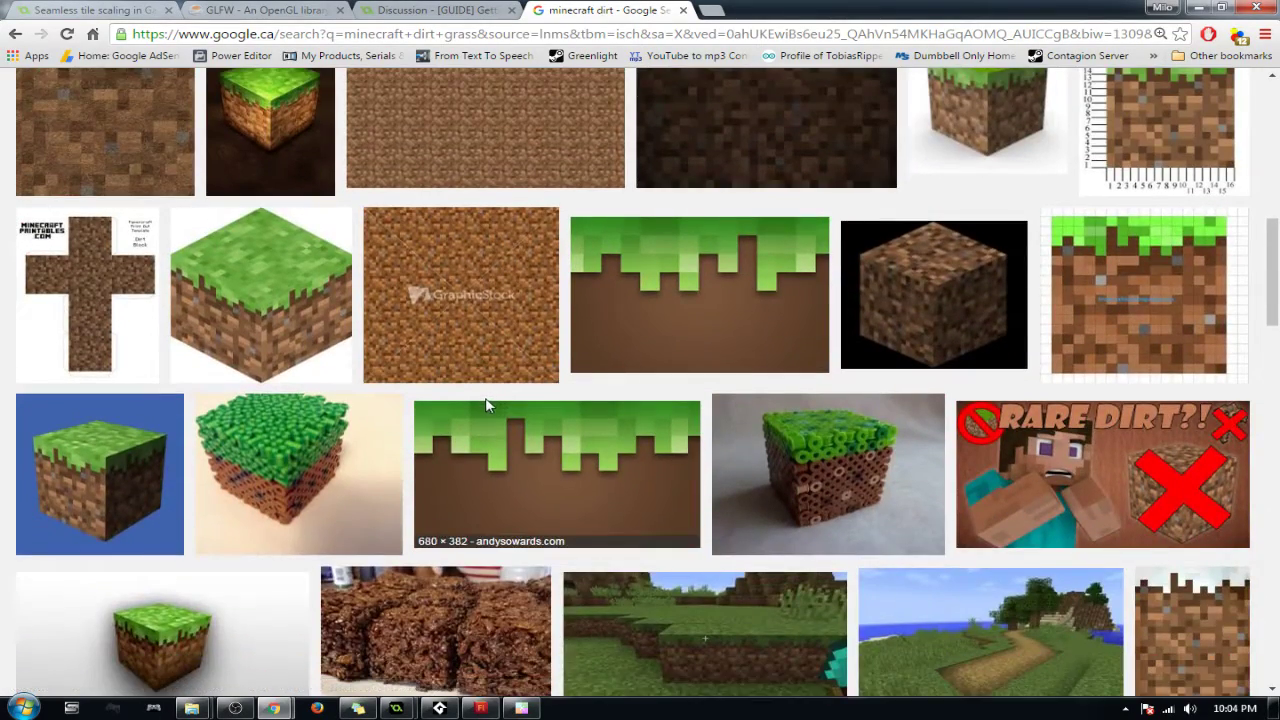
scroll(487, 406, down, 1)
scroll(682, 585, down, 1)
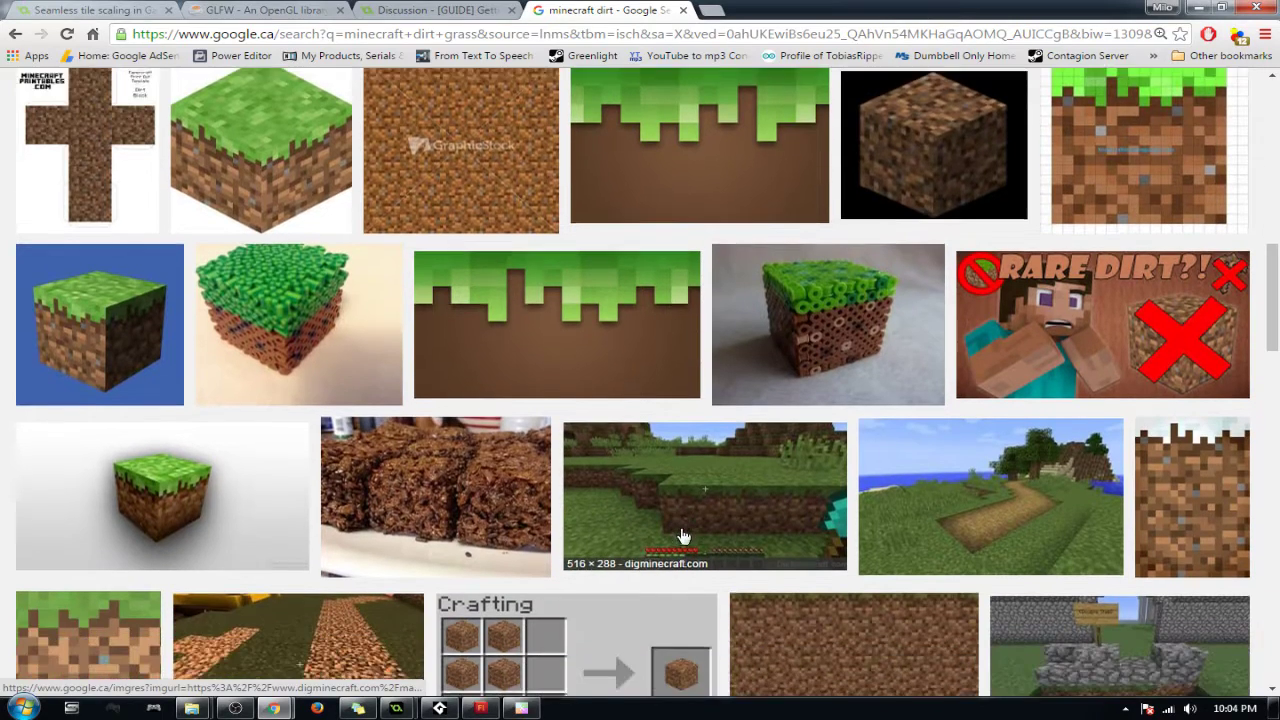
scroll(728, 496, down, 1)
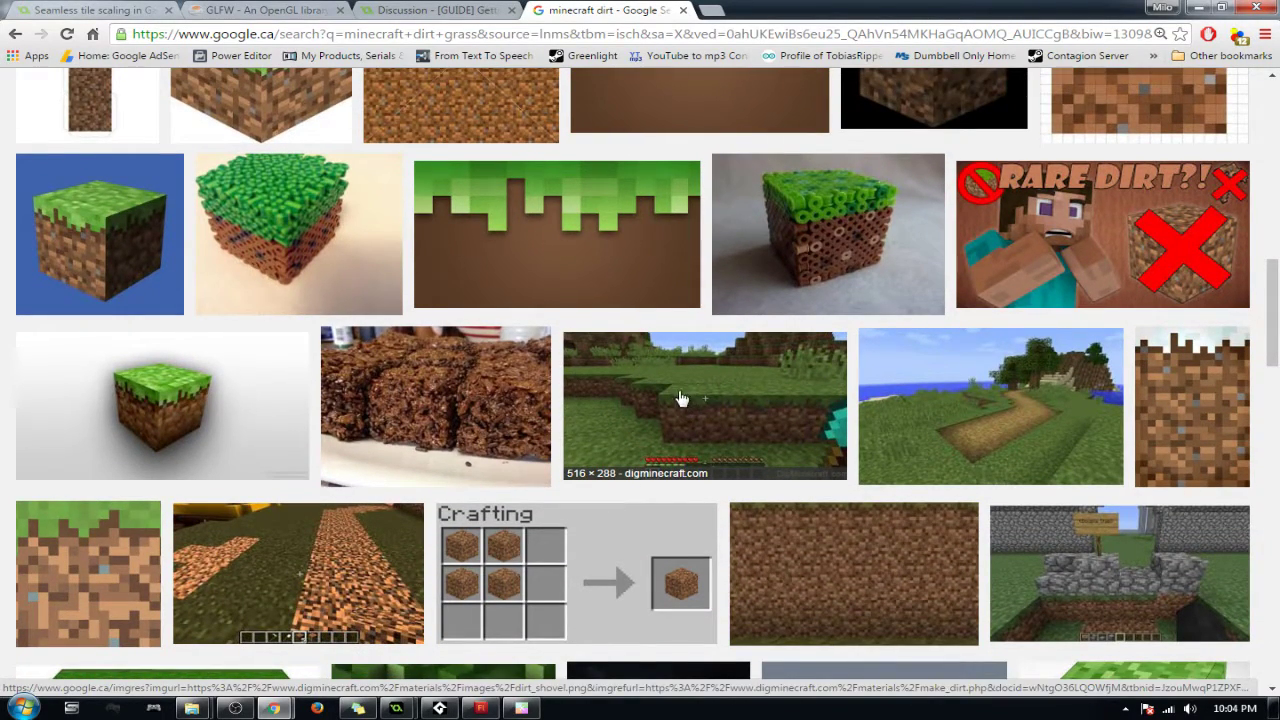
click(1218, 582)
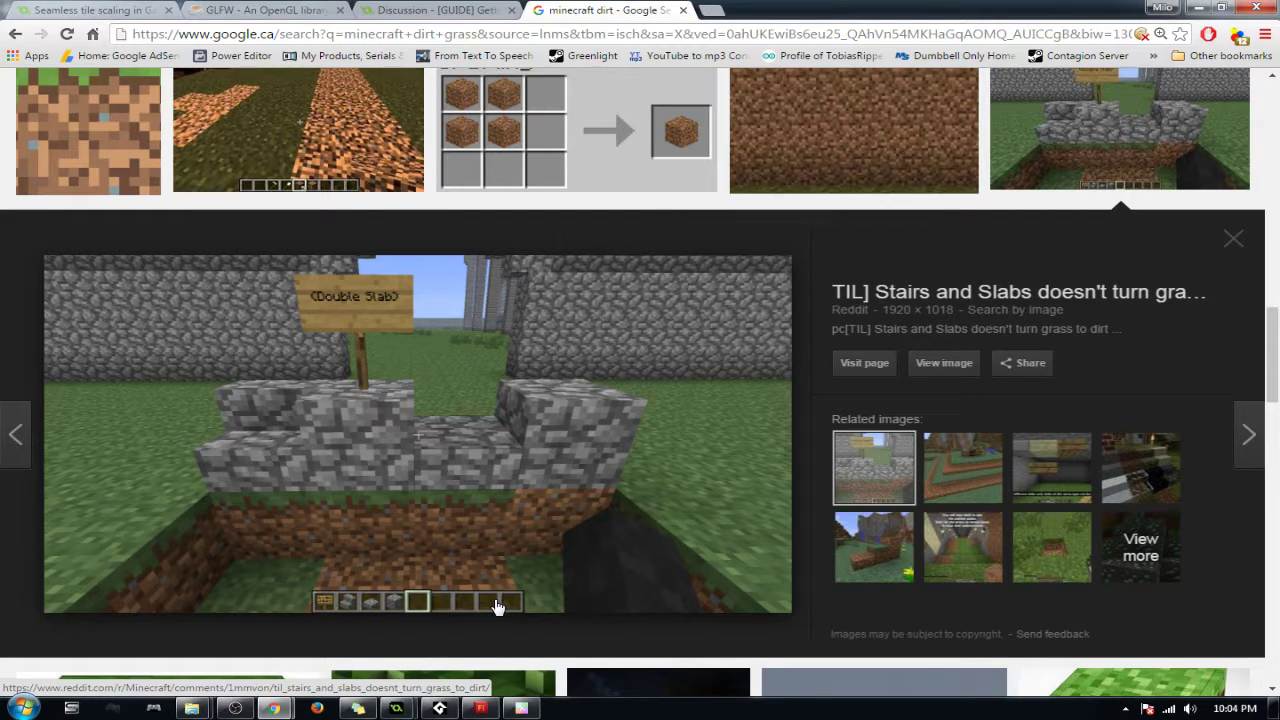
click(1053, 540)
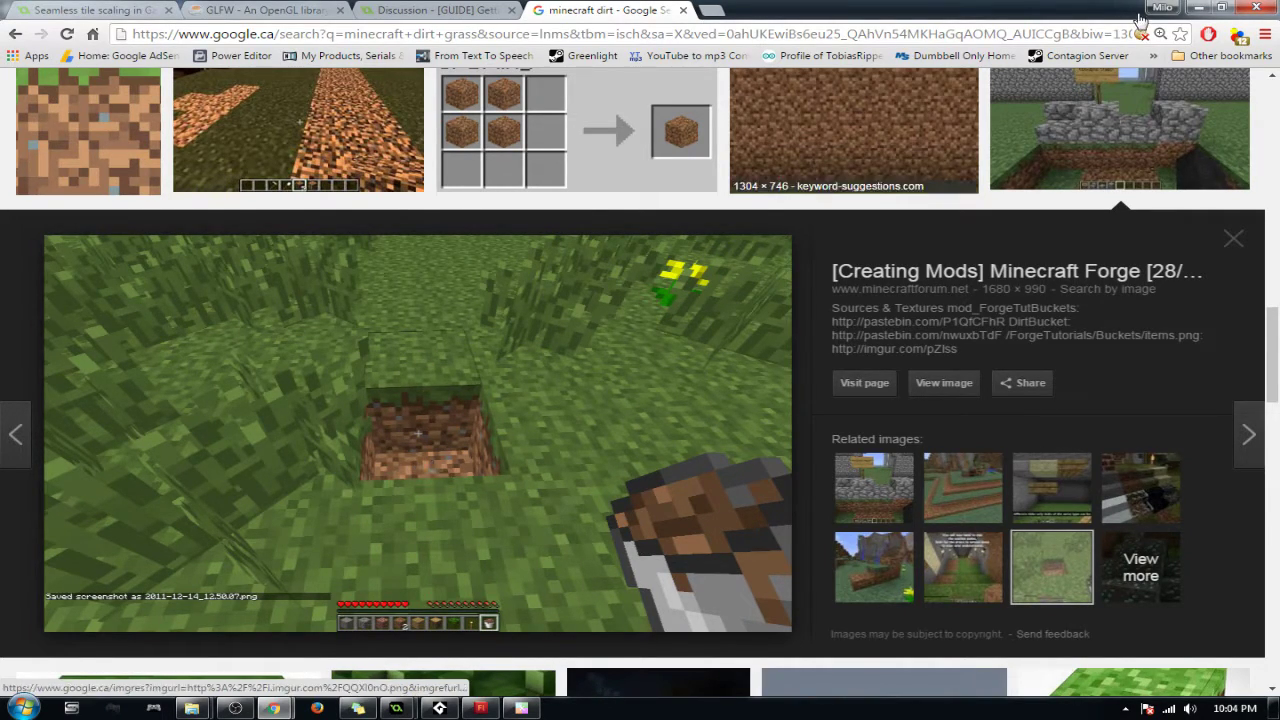
Step: Return to GameMaker Studio 2 and add a 47-tile auto tile template to tile_tutorial
click(1199, 10)
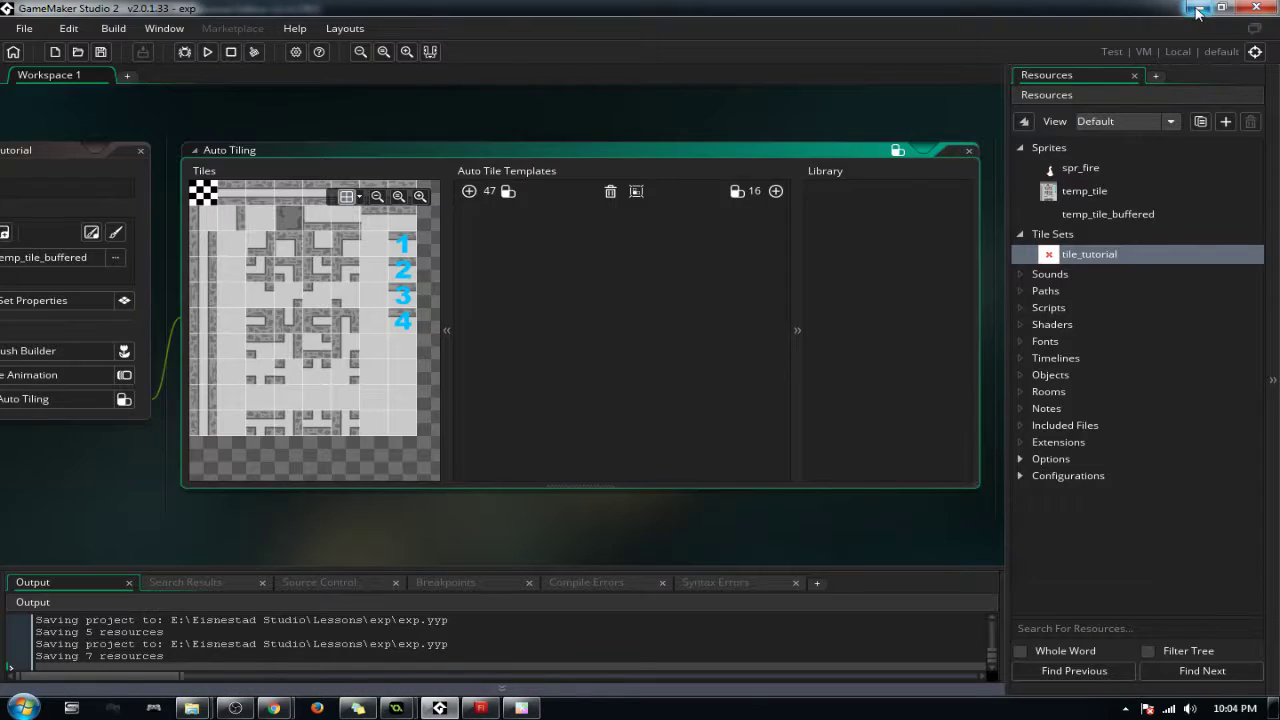
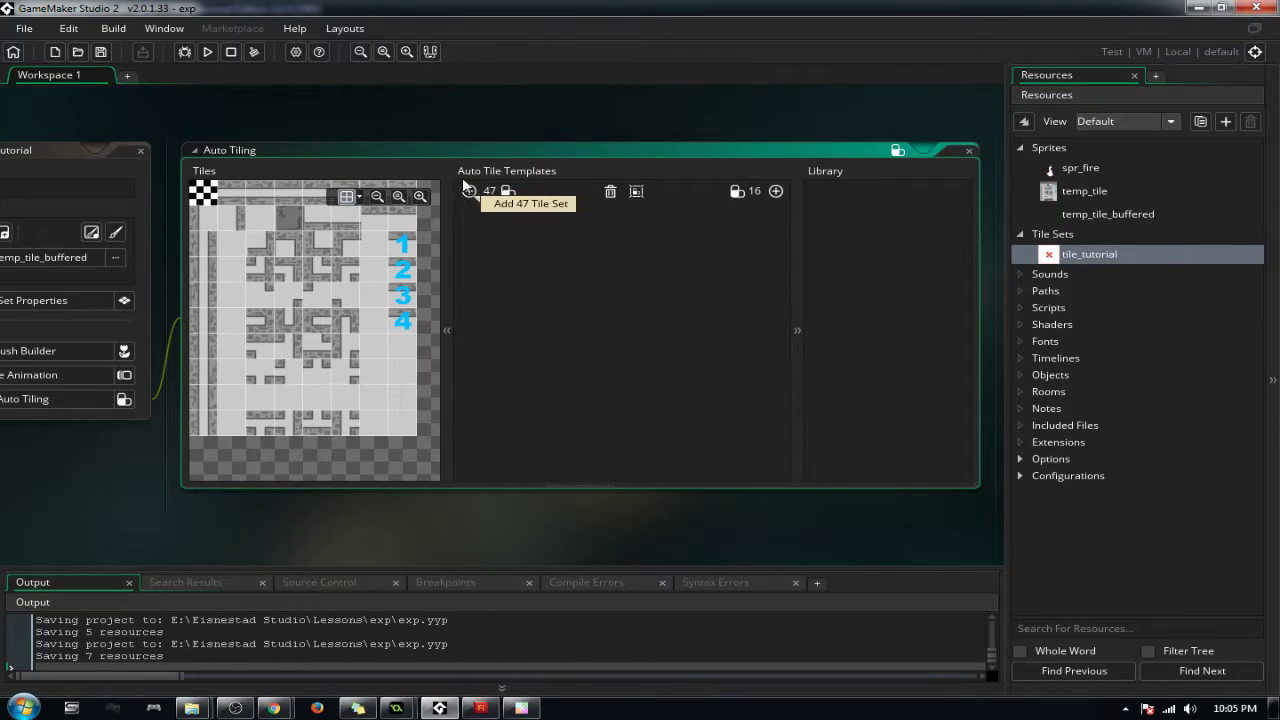
click(469, 191)
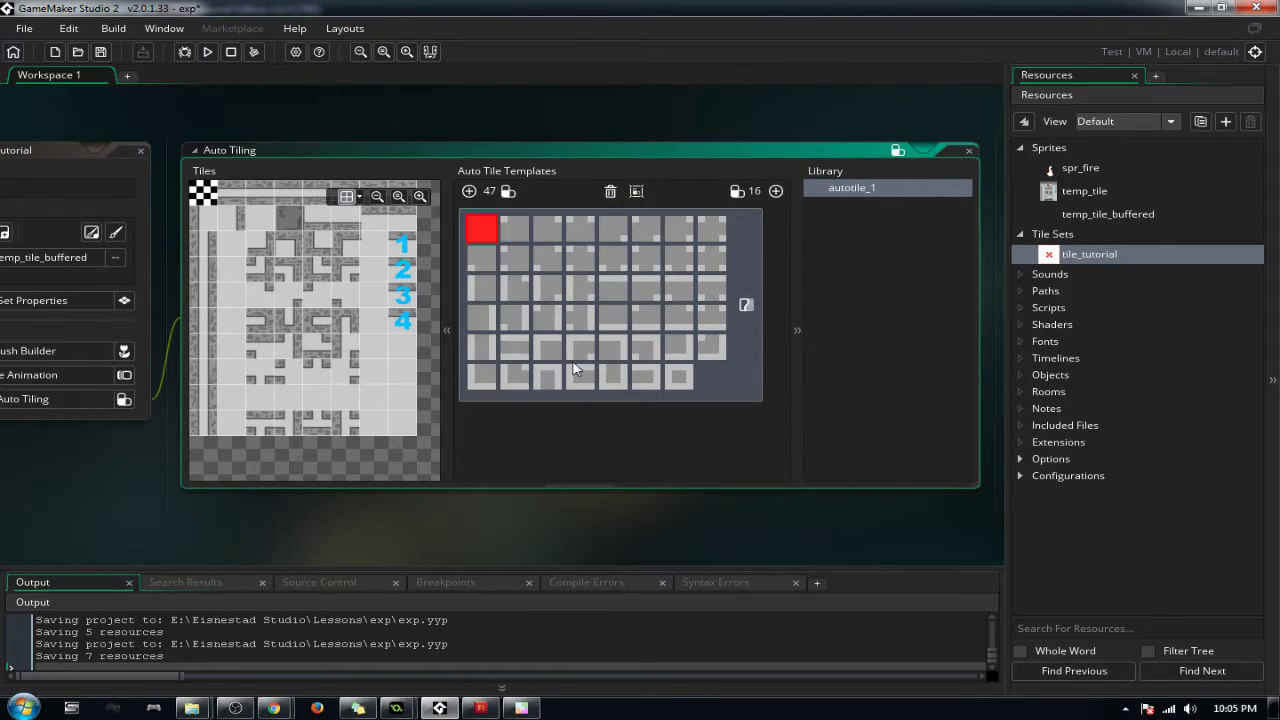
Step: Collapse the template library, narrow the Tiles area and enlarge the 47-tile auto tile template so its whole grid is visible
ctrl+scroll(562, 224, up, 2)
ctrl+scroll(563, 233, down, 3)
click(797, 331)
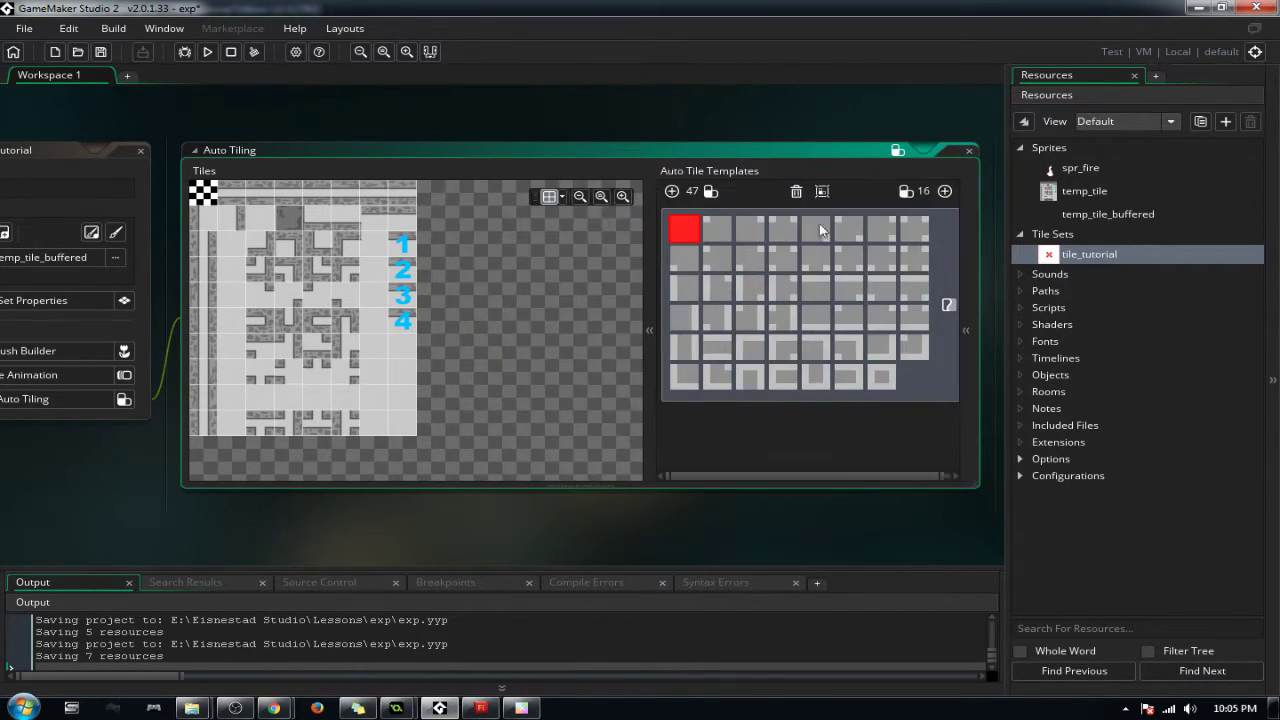
drag(649, 306, 498, 306)
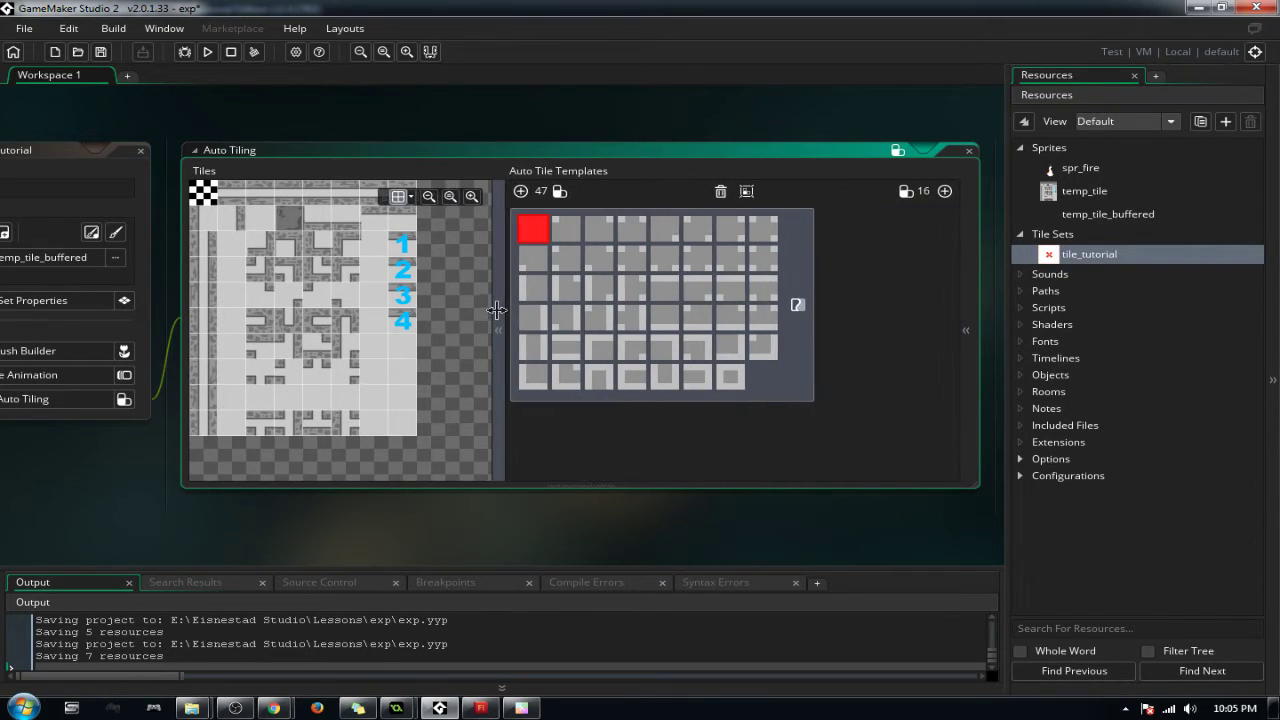
ctrl+scroll(633, 226, up, 1)
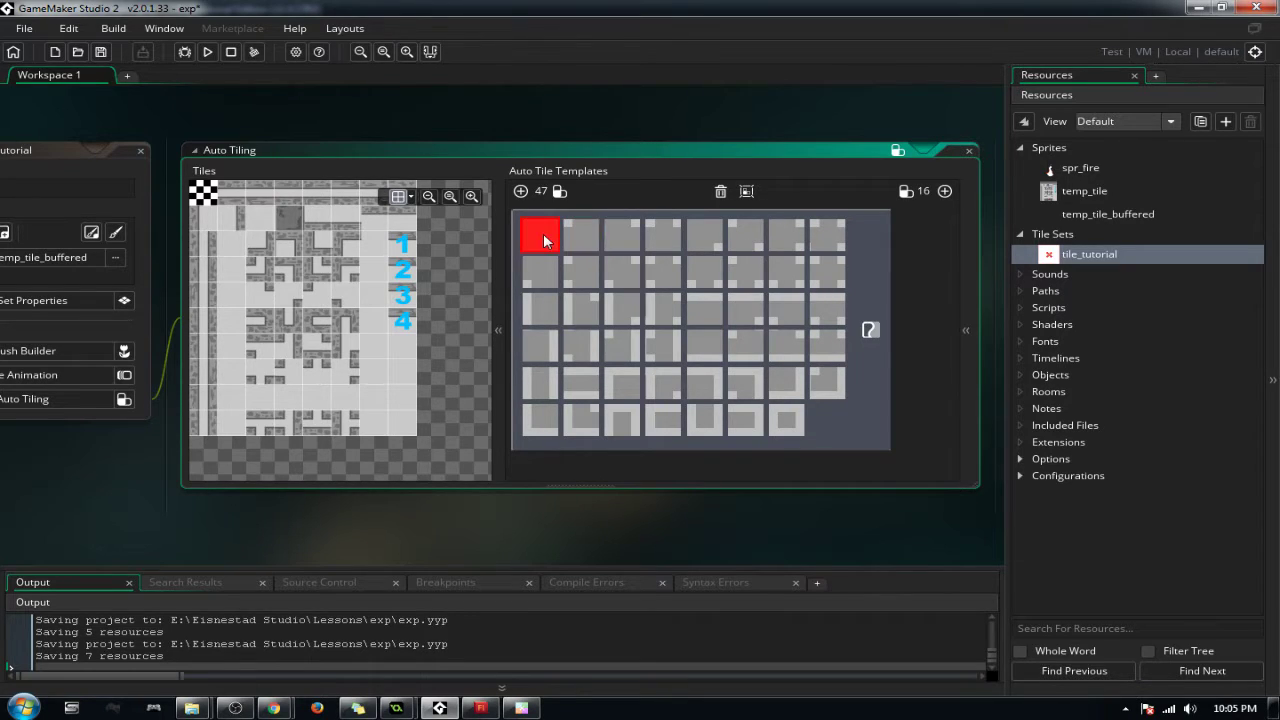
Step: Fill the template's first four slots with the solid stone tile and the upper-left, upper-right and double upper-corner tiles
click(583, 230)
click(547, 241)
click(290, 218)
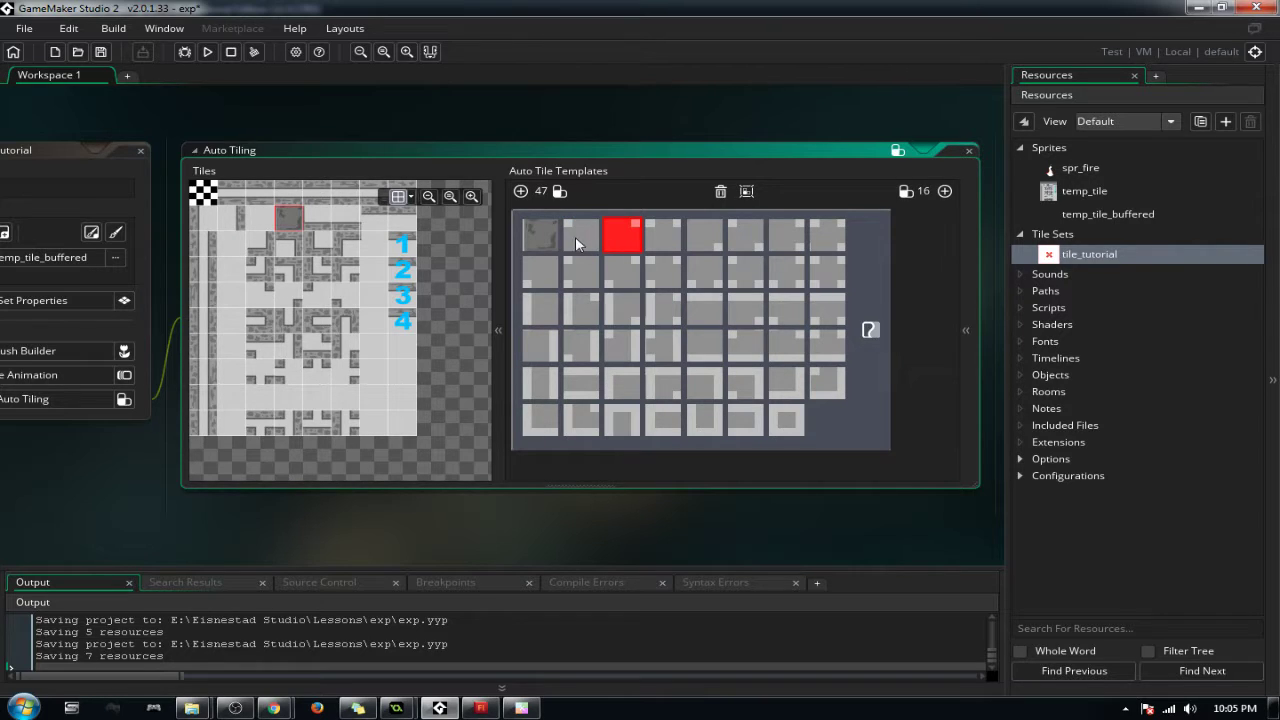
click(578, 240)
click(612, 238)
click(584, 238)
click(316, 296)
click(259, 294)
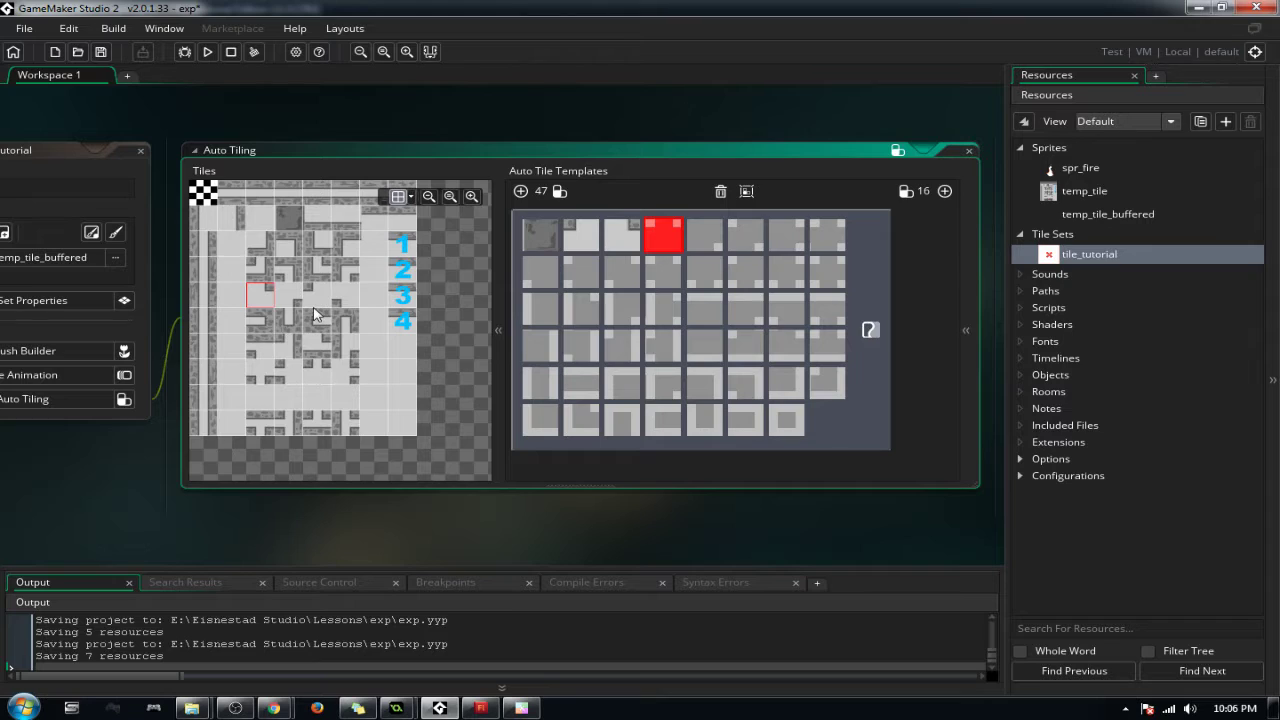
click(321, 378)
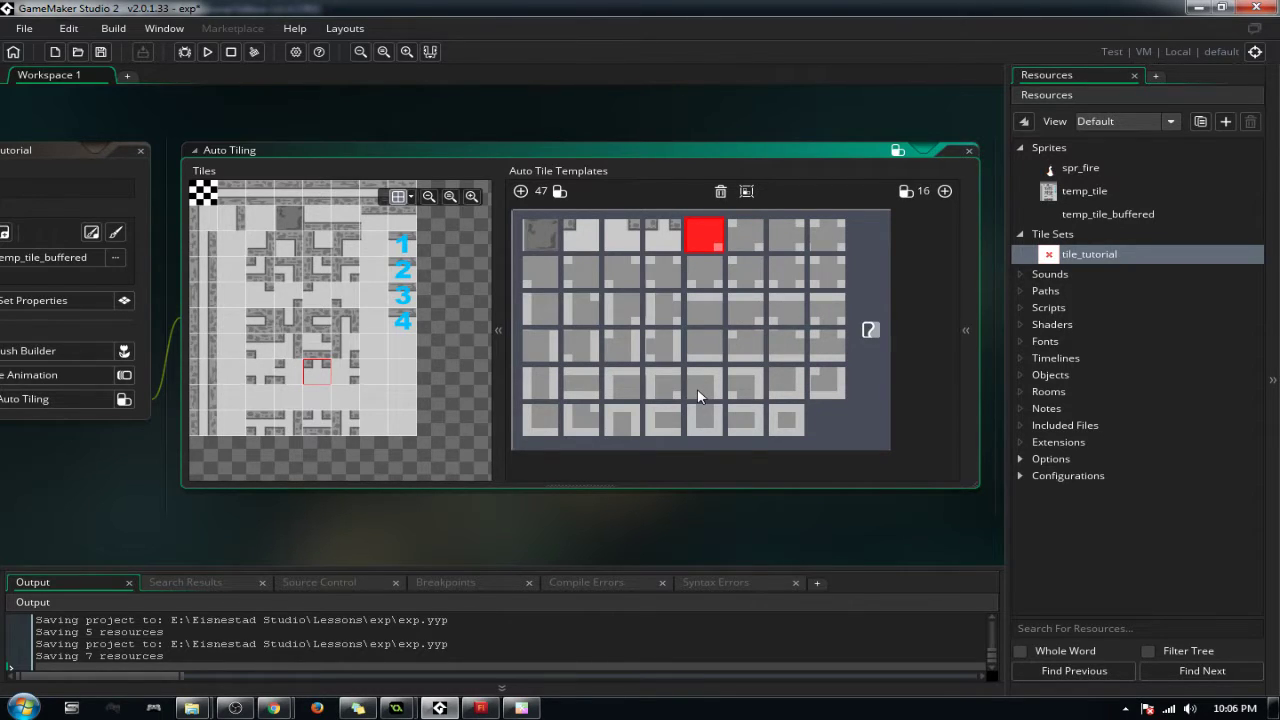
Step: Assign the lower-right corner tile to the first row's fifth slot and the double right-corner tile to its seventh, skipping the sixth
click(743, 250)
click(703, 233)
click(287, 298)
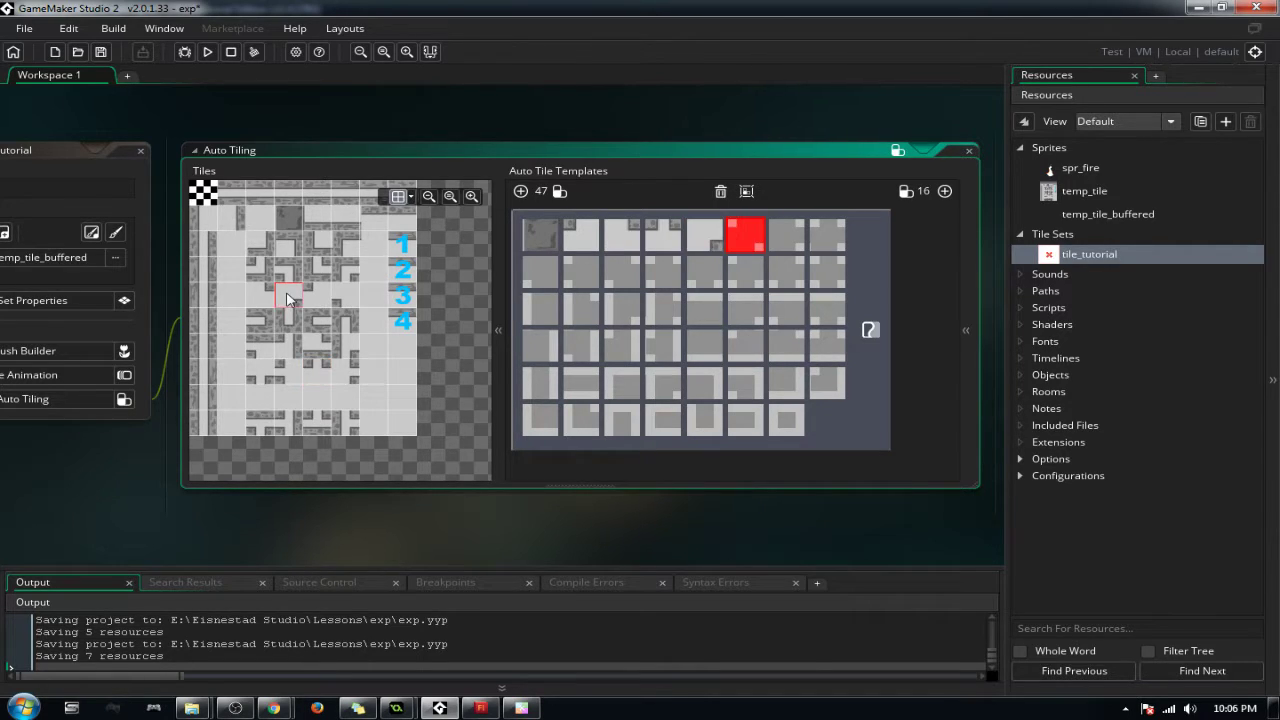
click(781, 238)
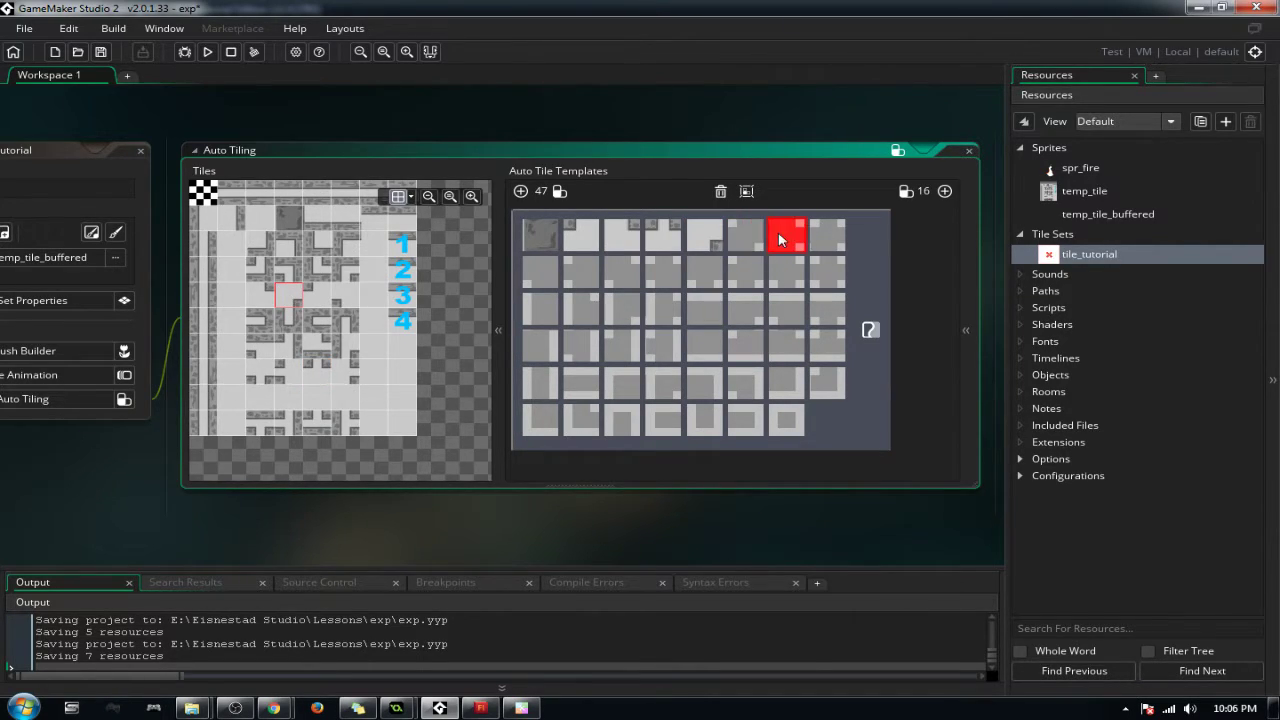
click(344, 372)
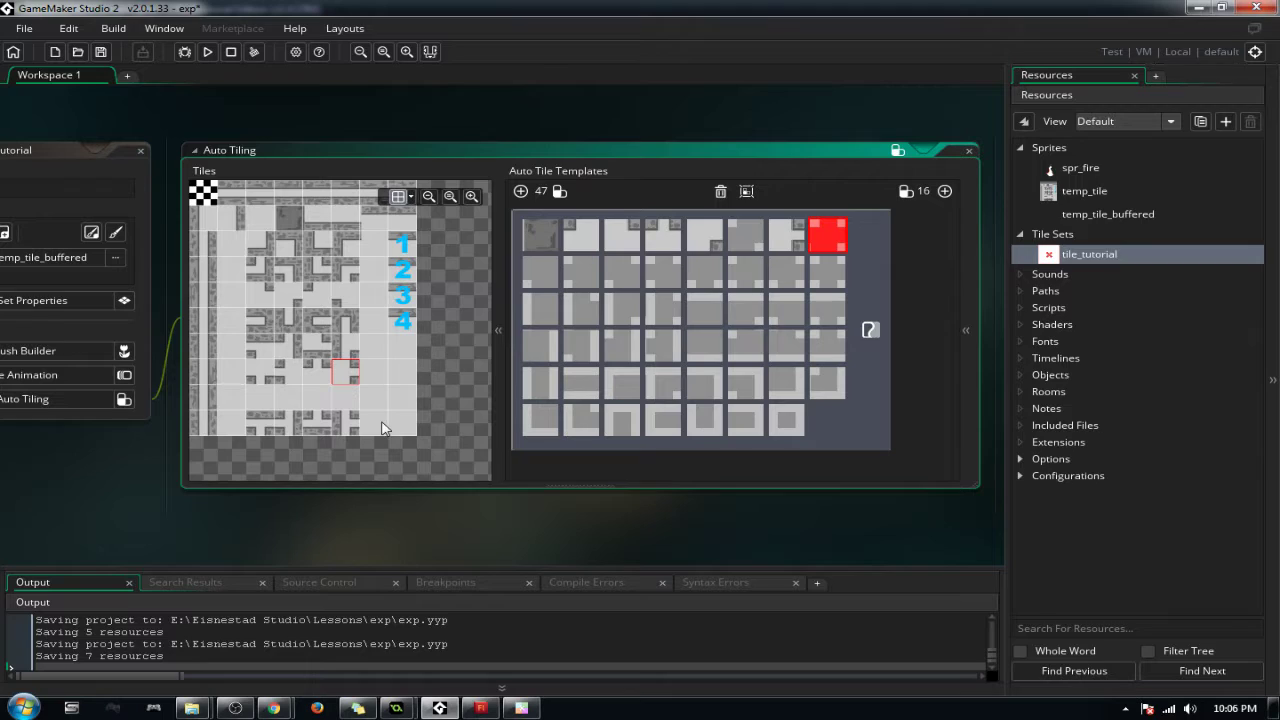
Step: Fill the second row's first, second and fifth slots with the lower-left, double left-corner and double lower-corner tiles
click(540, 284)
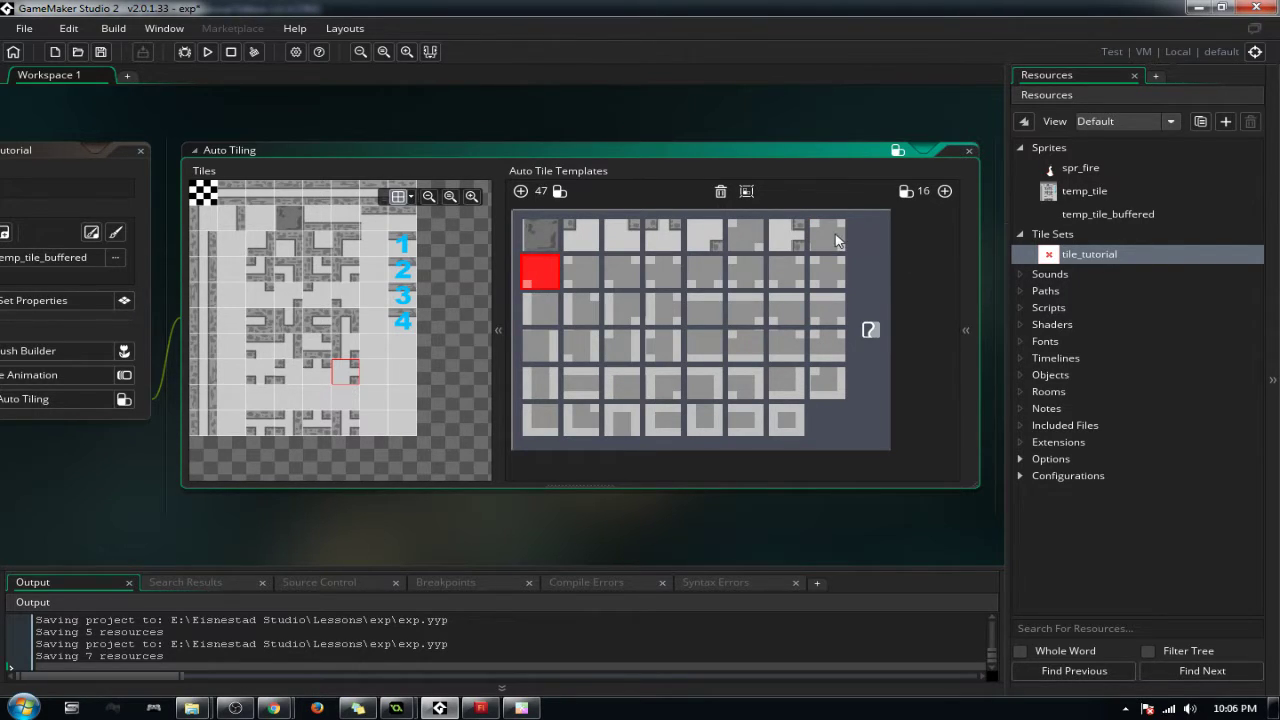
click(836, 237)
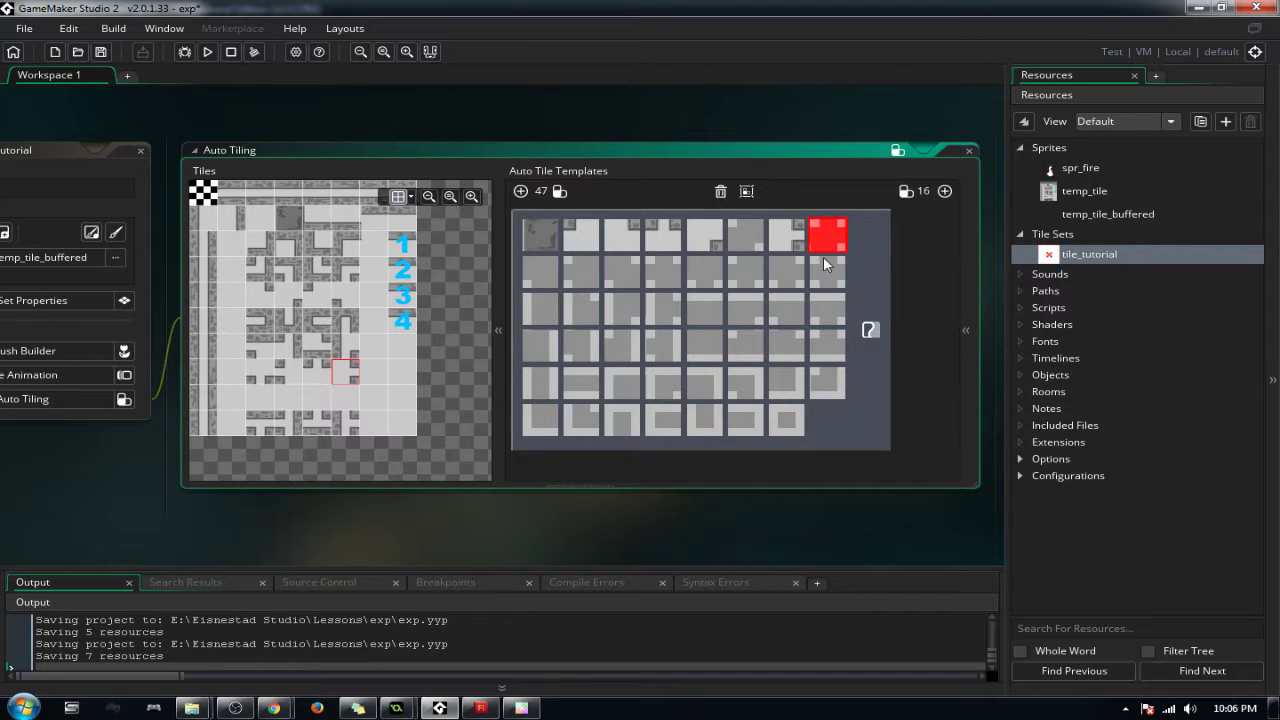
click(540, 270)
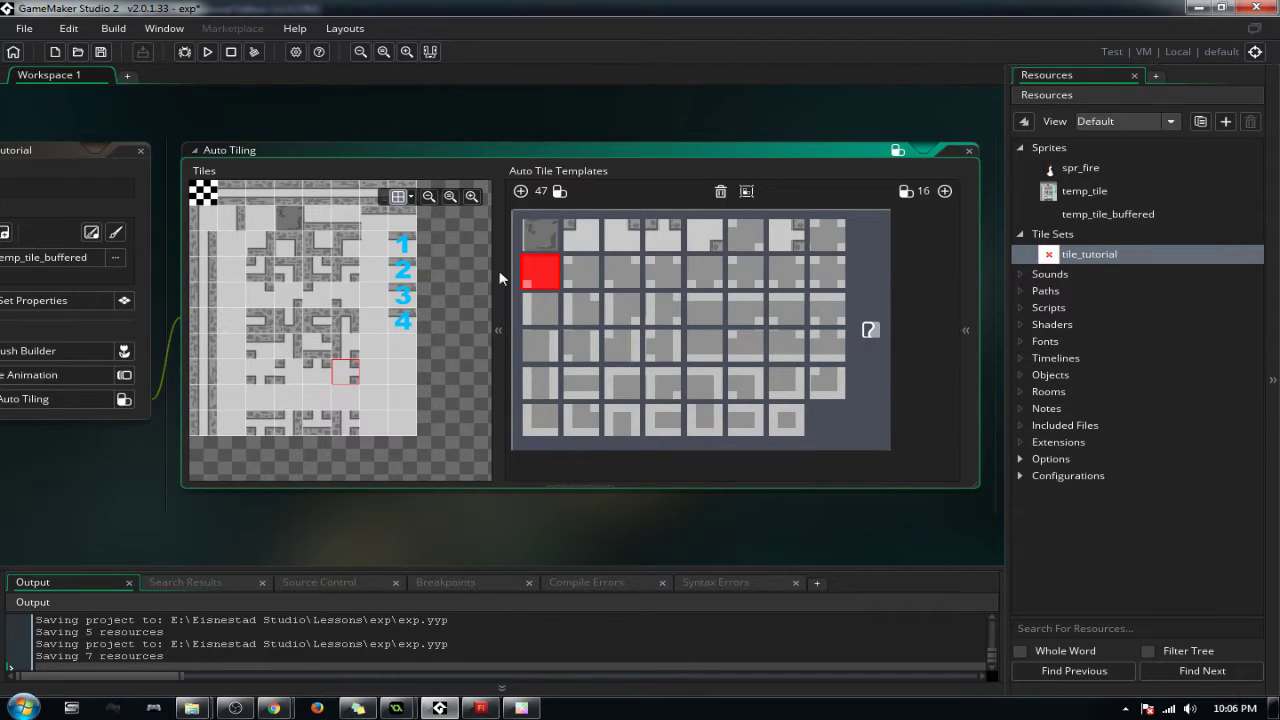
click(342, 298)
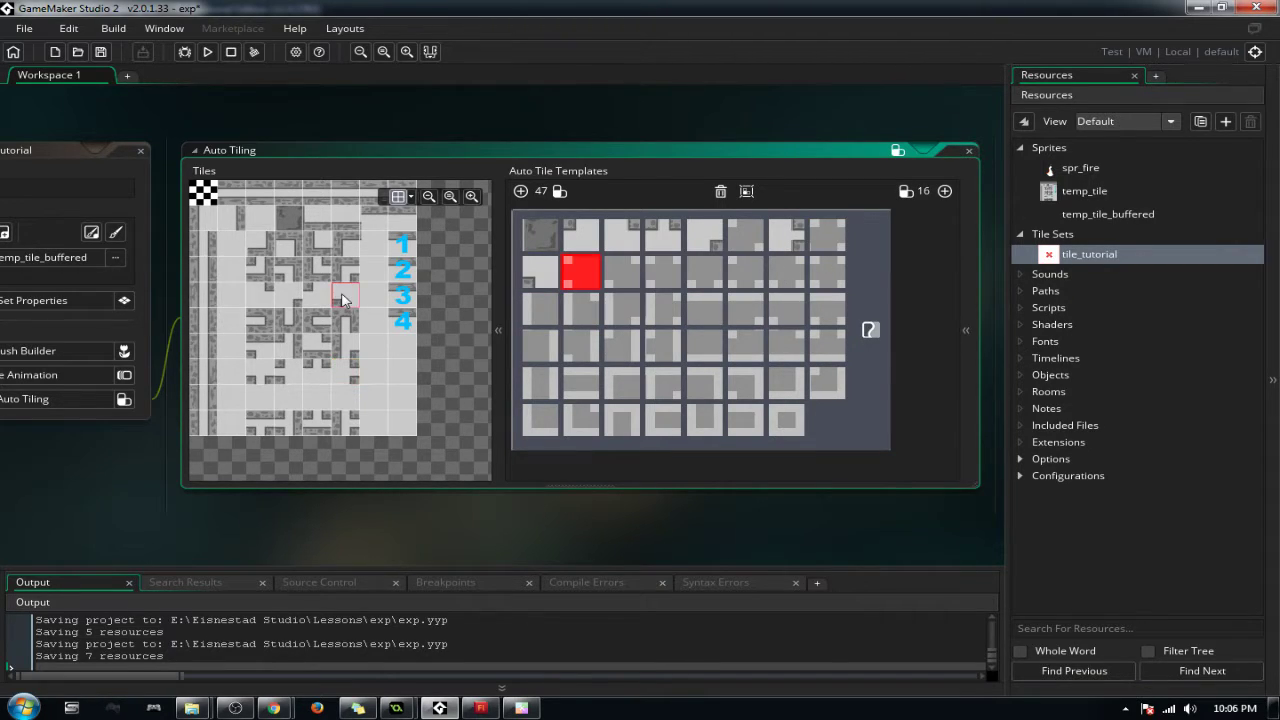
click(283, 372)
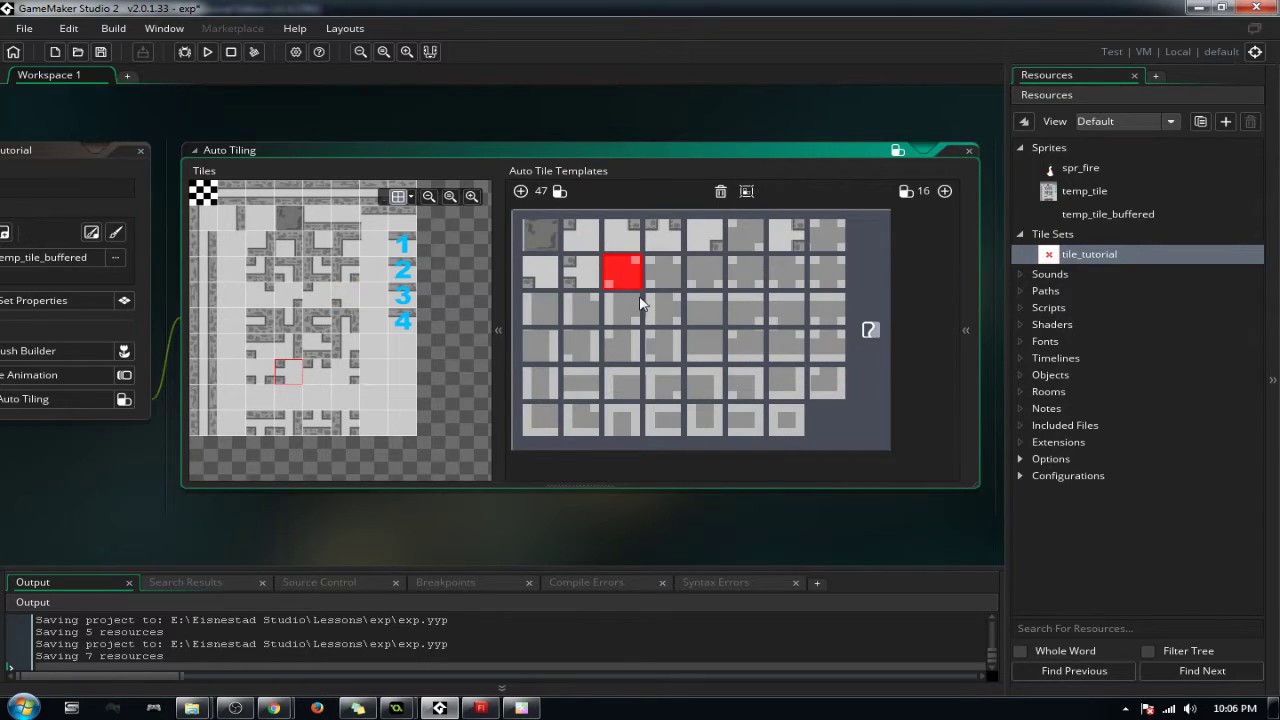
click(661, 278)
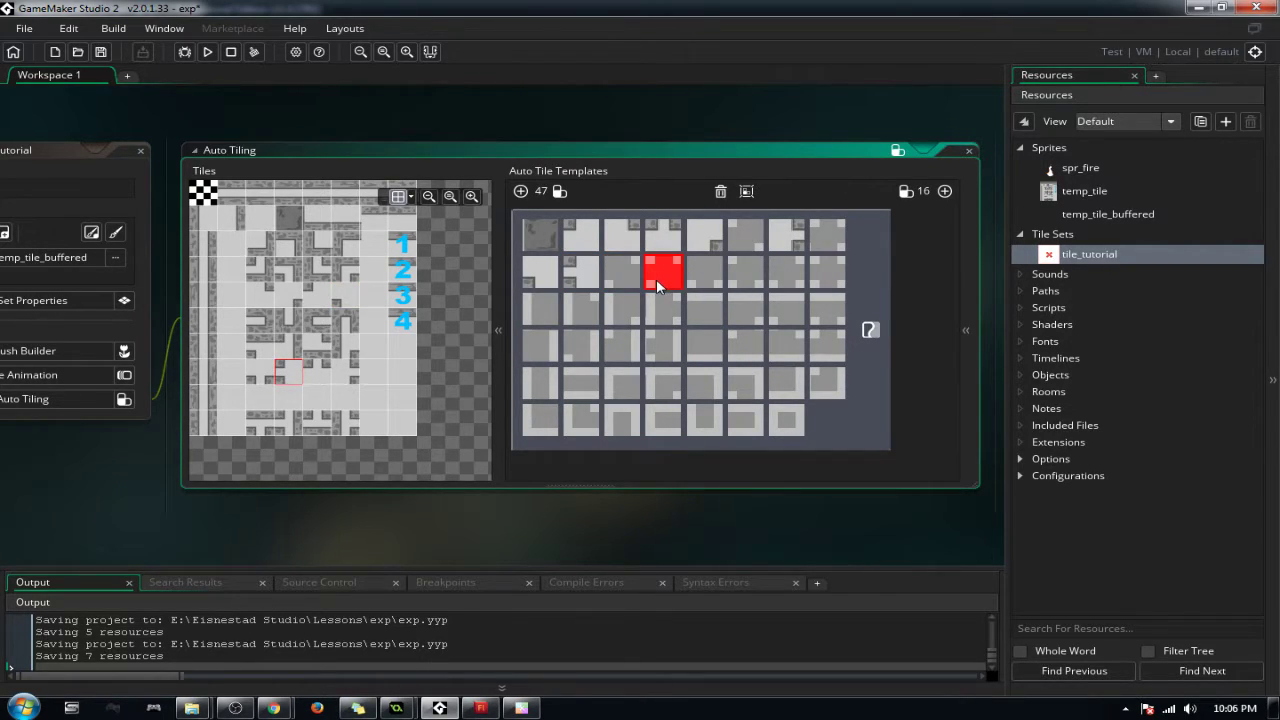
click(712, 280)
click(259, 372)
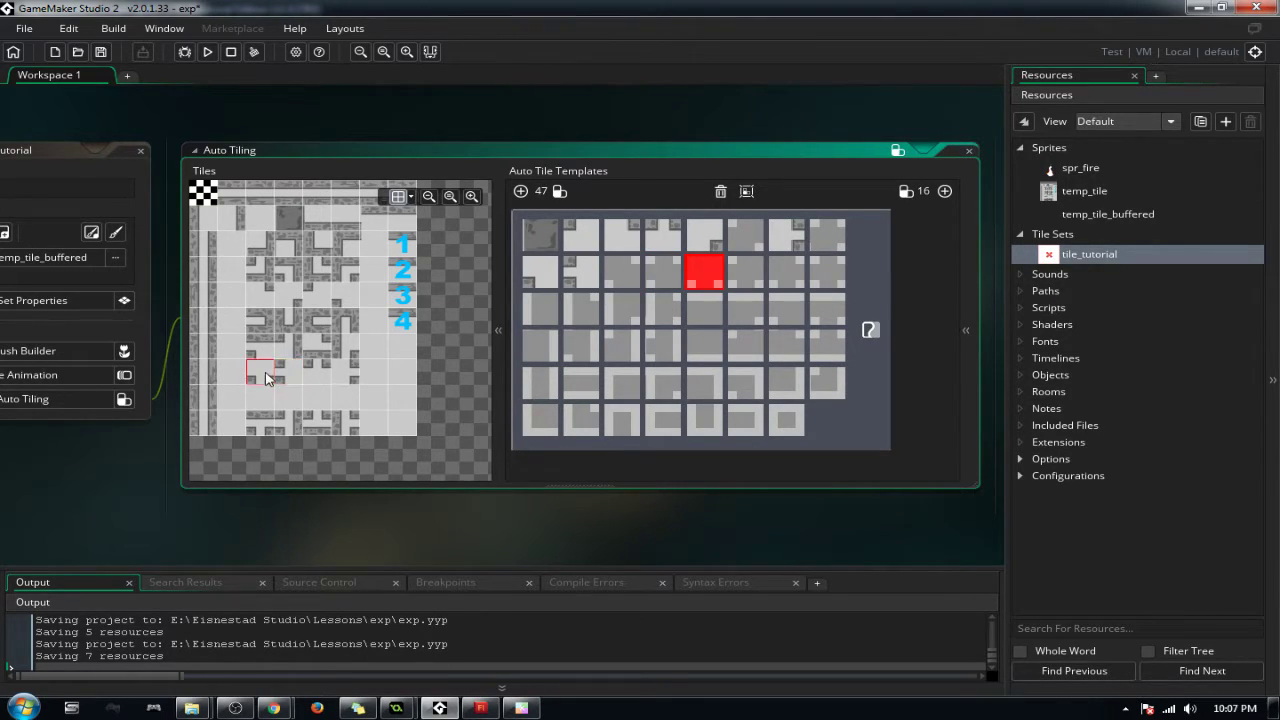
Step: Fill the third row's first, third and fourth slots with the plain left-edge tile and its lower-right and double right-corner variants
click(798, 280)
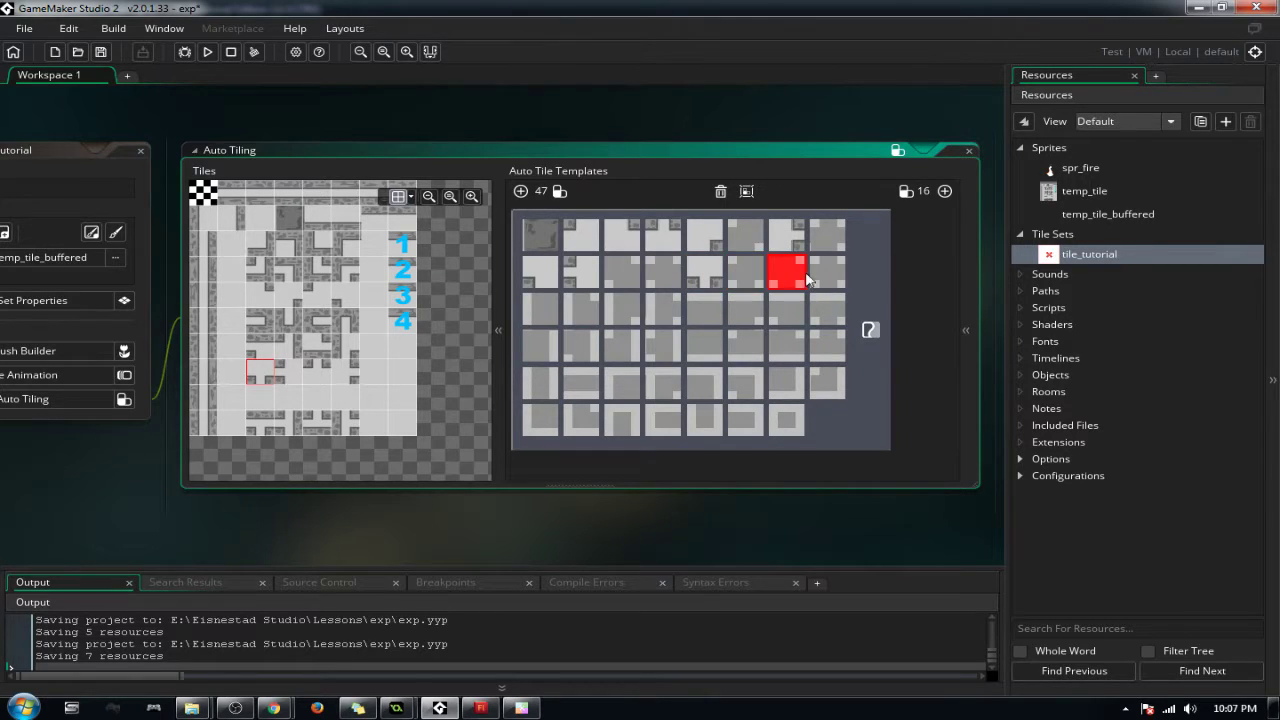
click(820, 280)
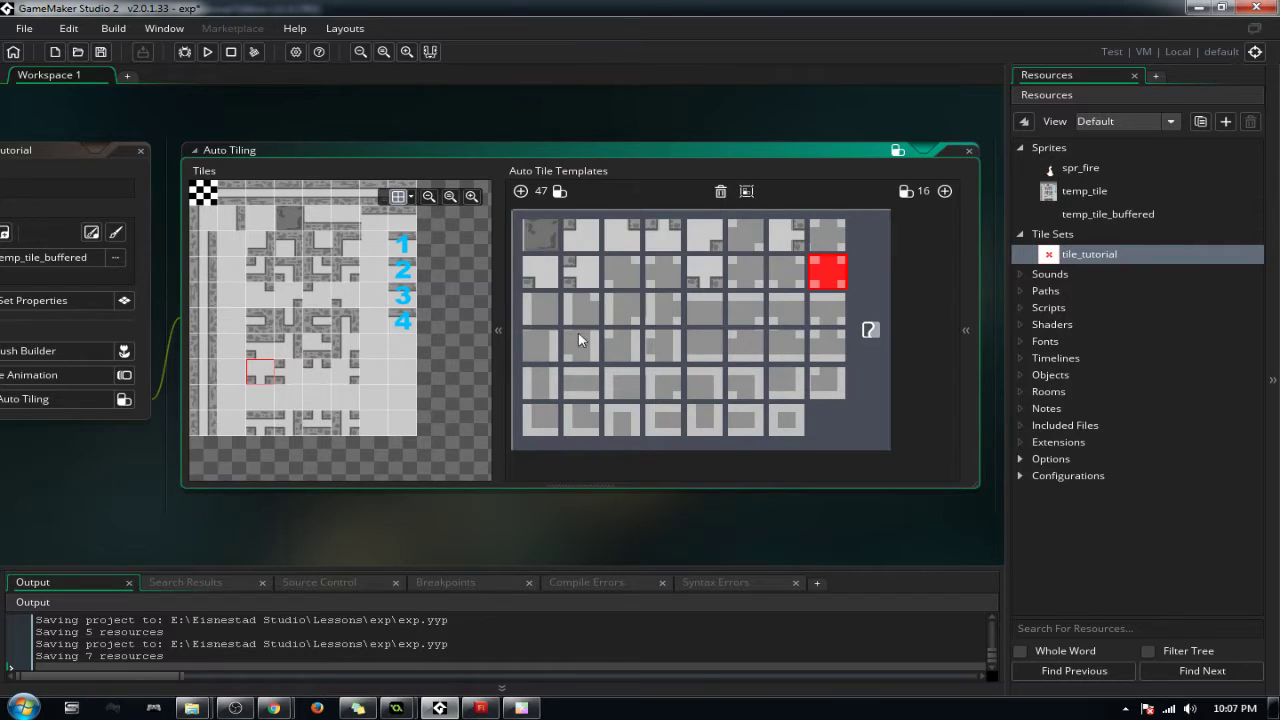
click(534, 318)
click(205, 228)
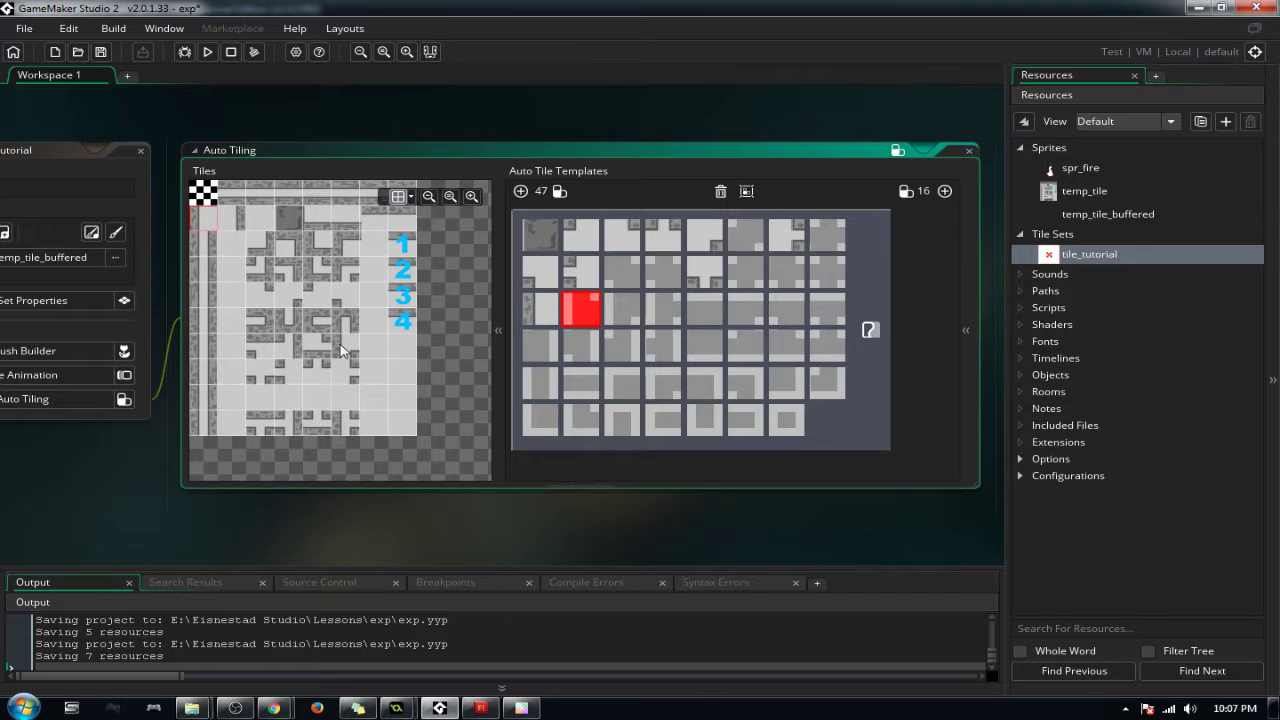
click(635, 309)
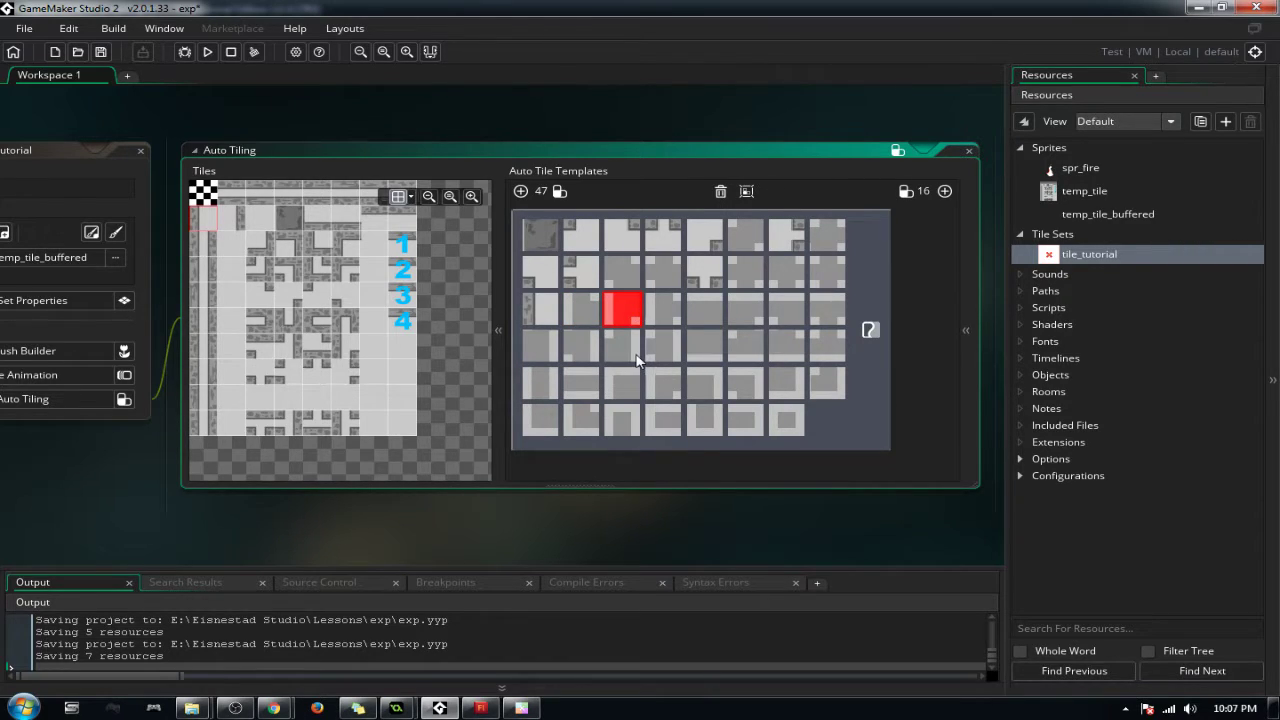
click(346, 347)
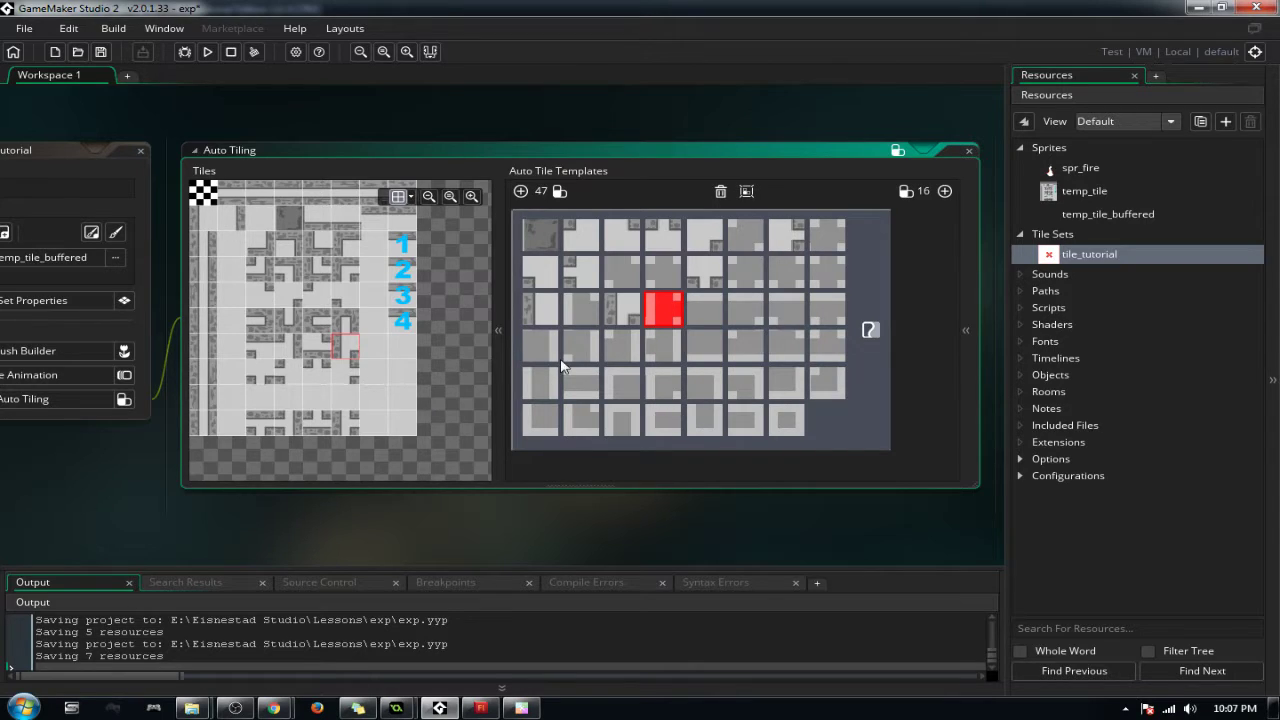
click(354, 425)
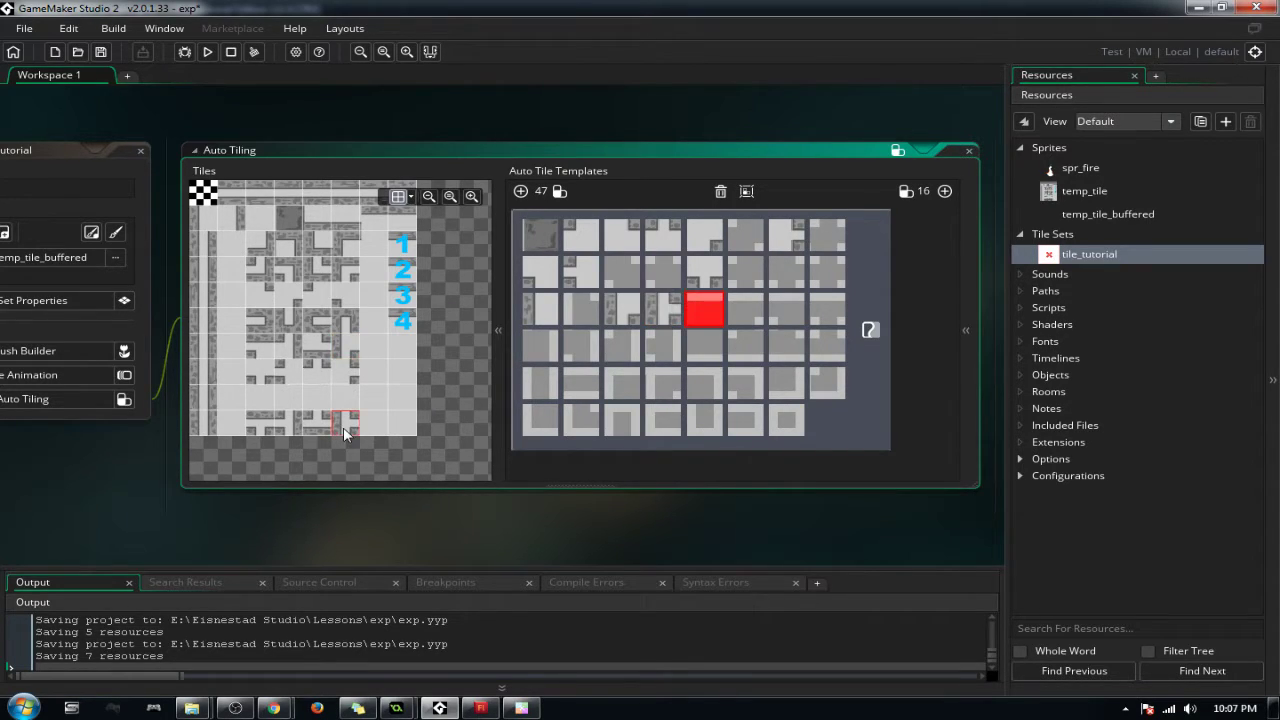
Step: Assign the plain top-edge tile to the third row's fifth slot and the top-edge tile with both lower corners to its eighth
click(370, 222)
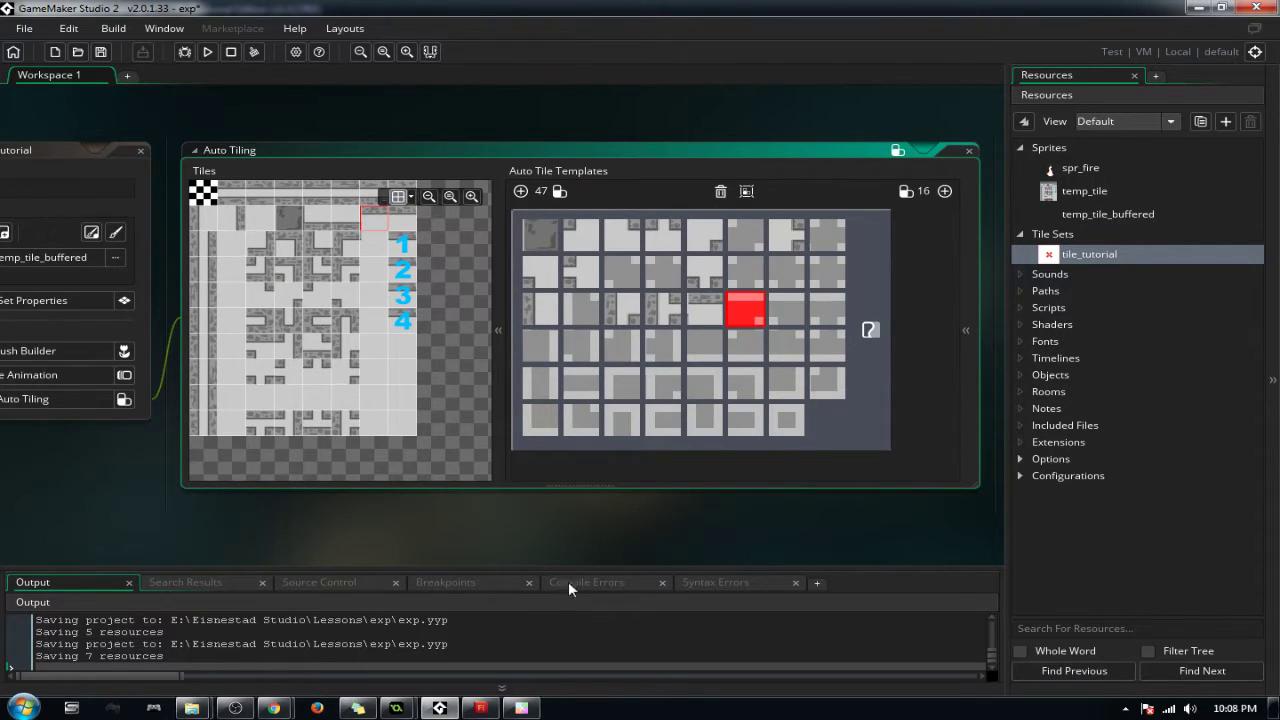
click(790, 312)
click(817, 280)
click(826, 311)
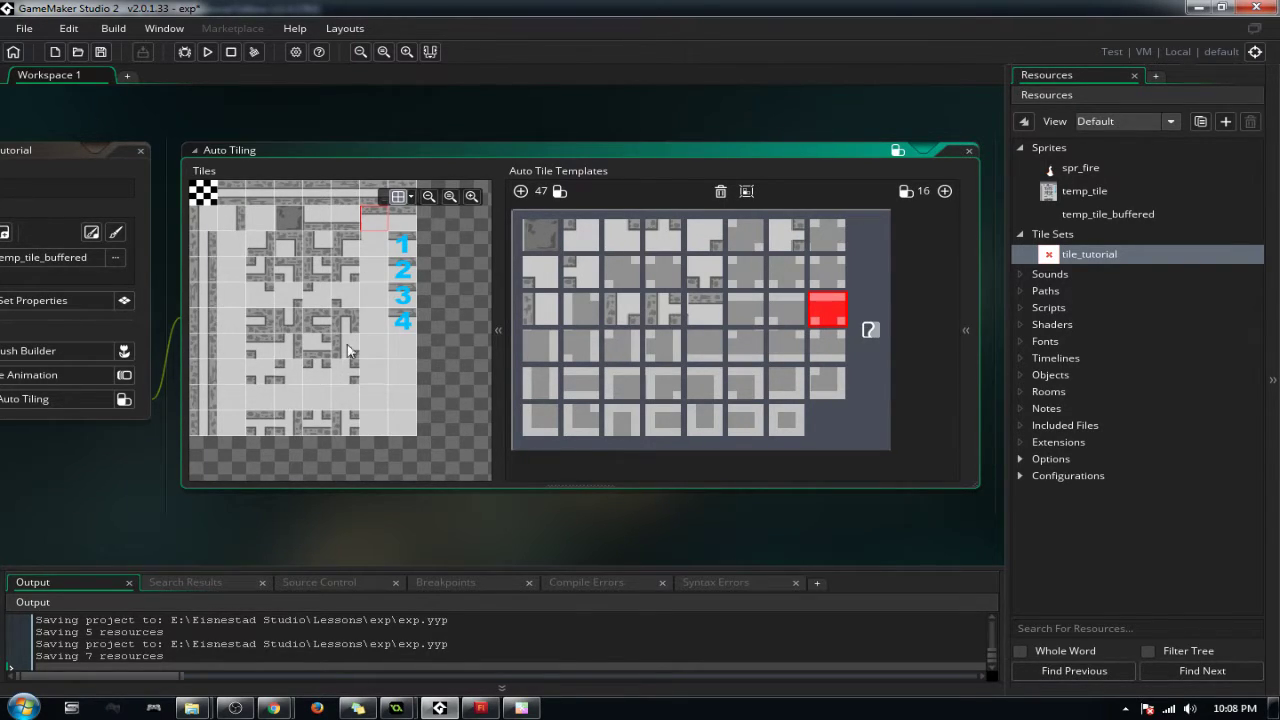
click(259, 428)
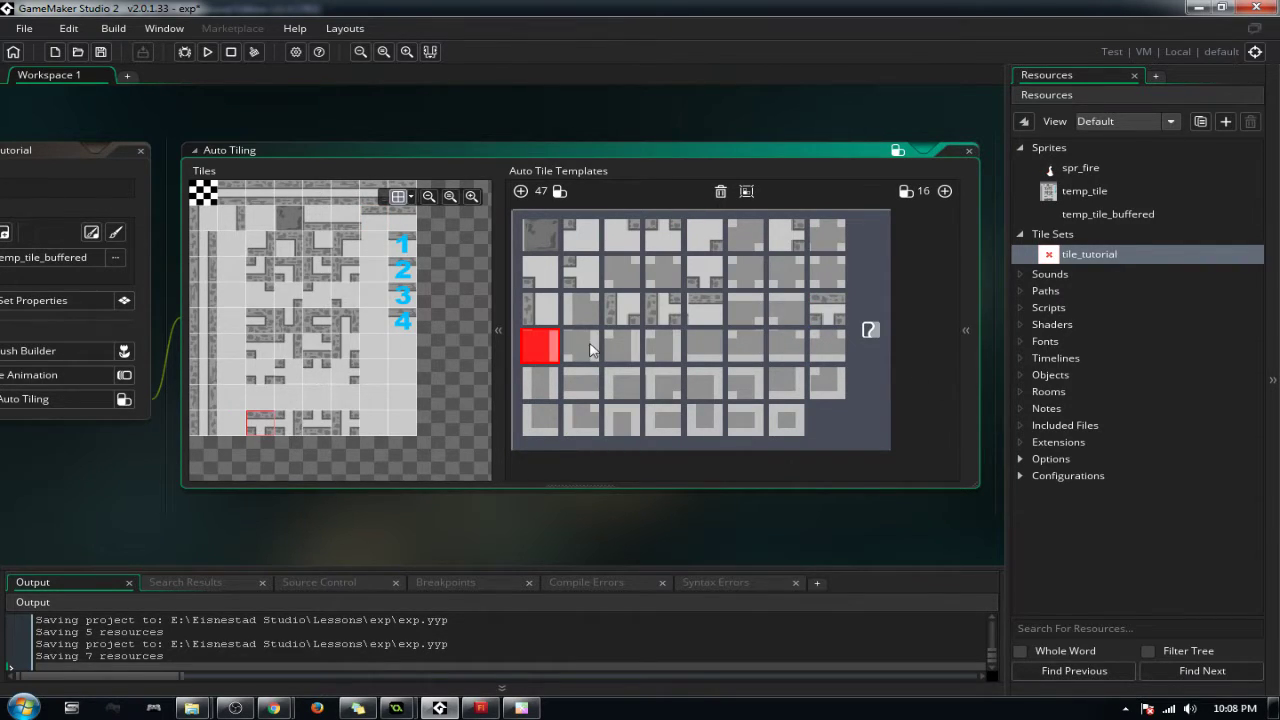
Step: Fill the fourth row's first, third and fourth slots with the plain right-edge tile and its one-corner and two-corner variants
click(238, 222)
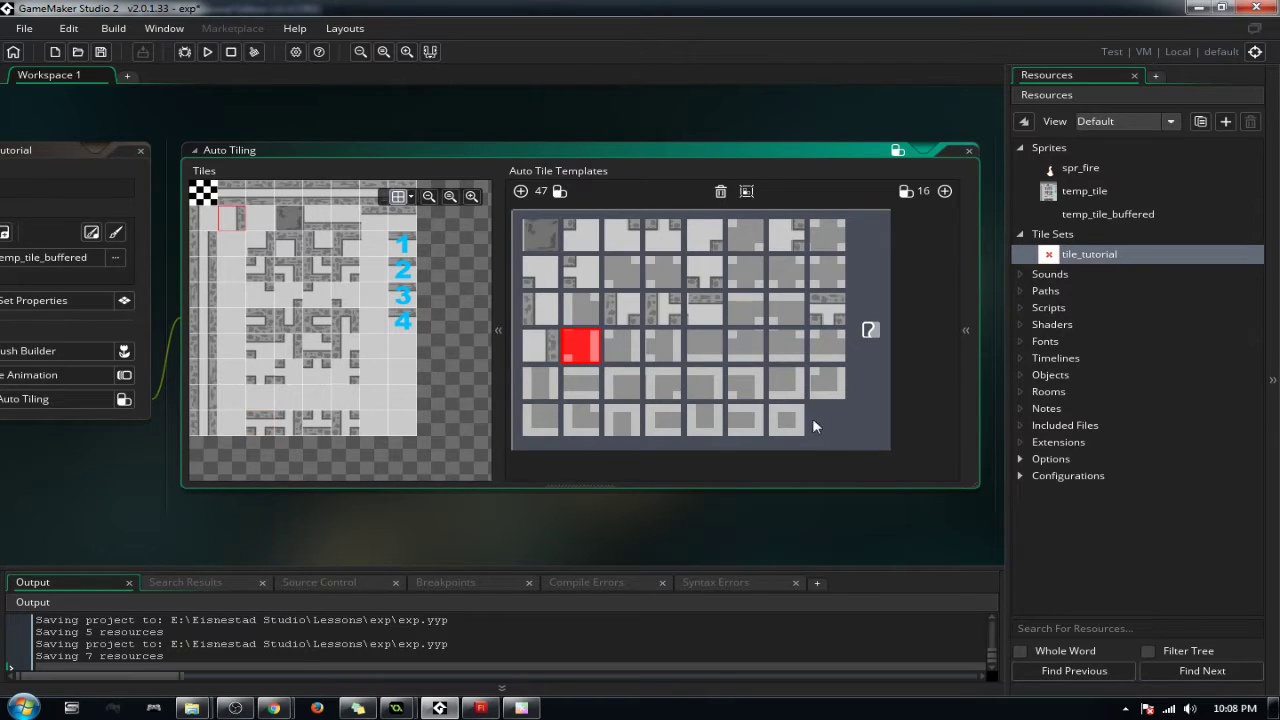
click(289, 352)
click(284, 343)
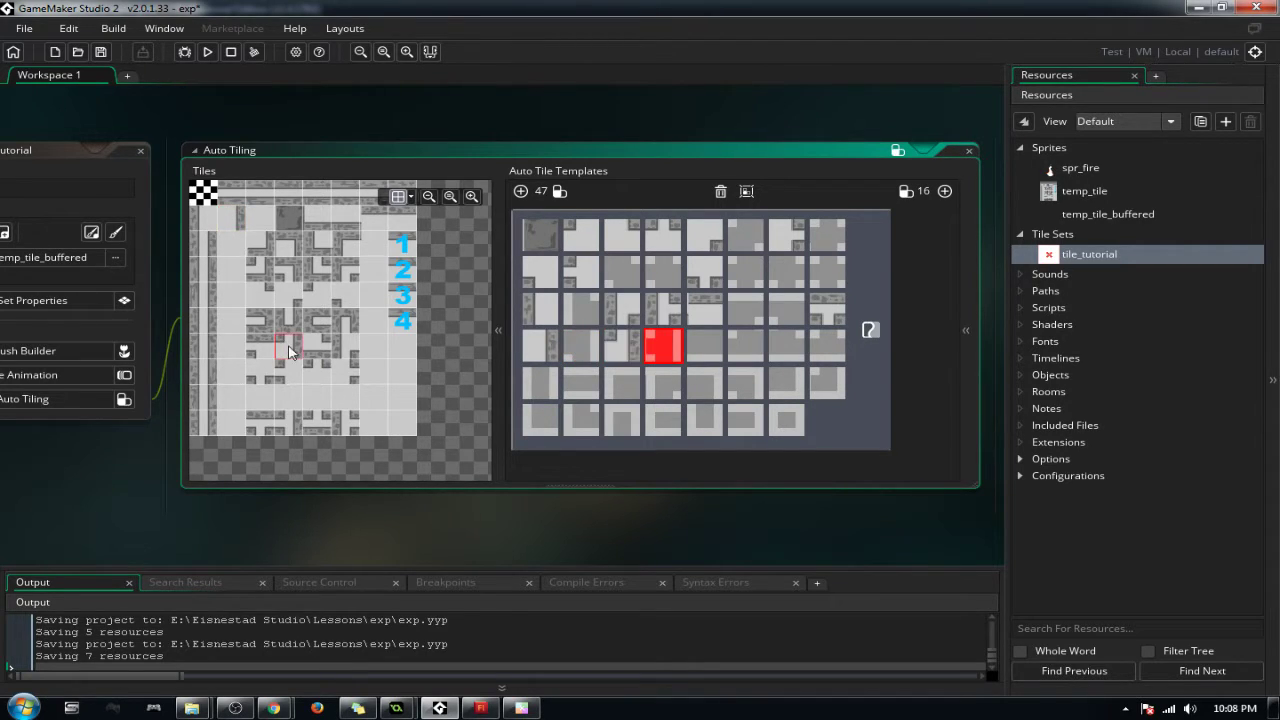
click(286, 424)
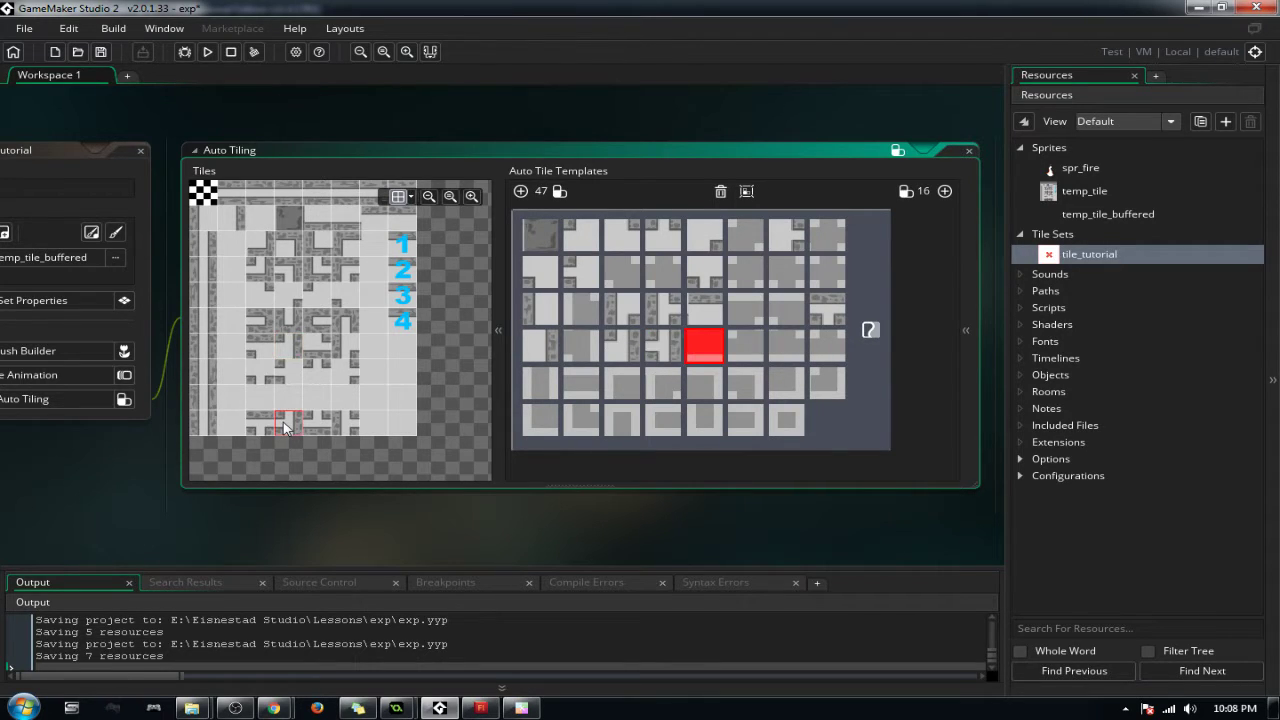
Step: Fill the fourth row's fifth, seventh and eighth slots with the plain bottom-edge tile and its one-corner and two-corner variants
click(348, 226)
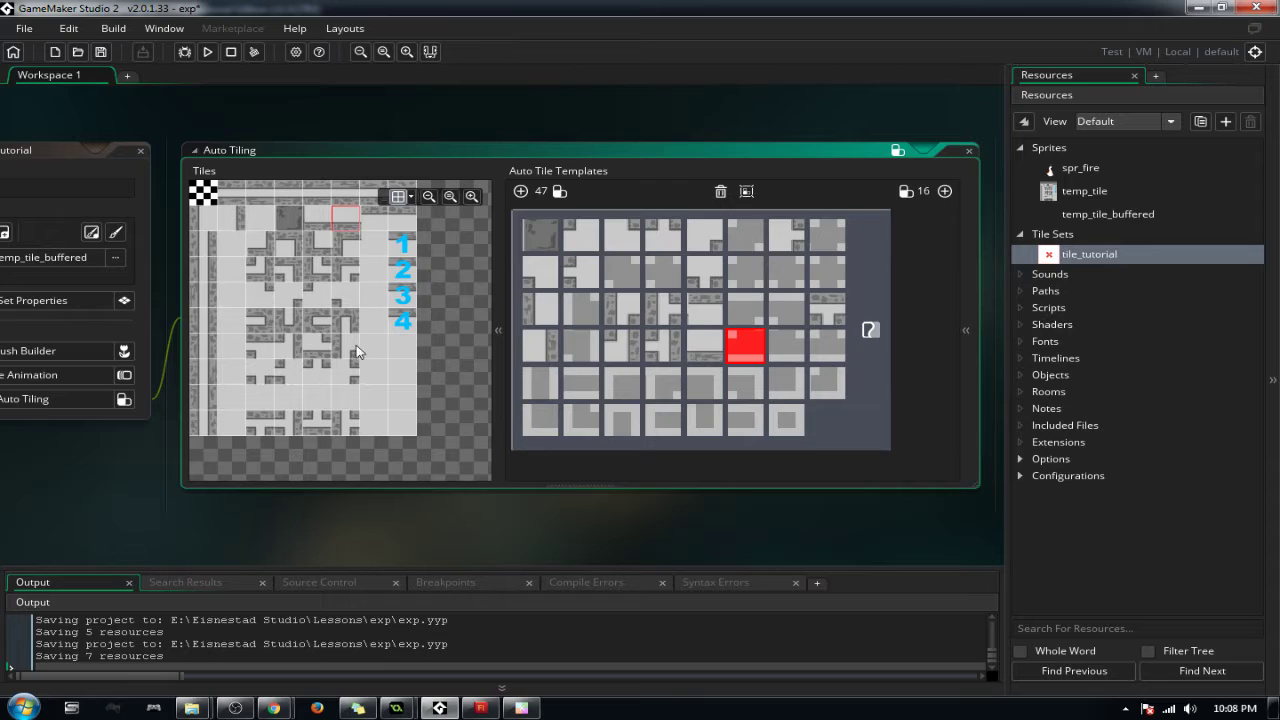
click(378, 344)
click(316, 345)
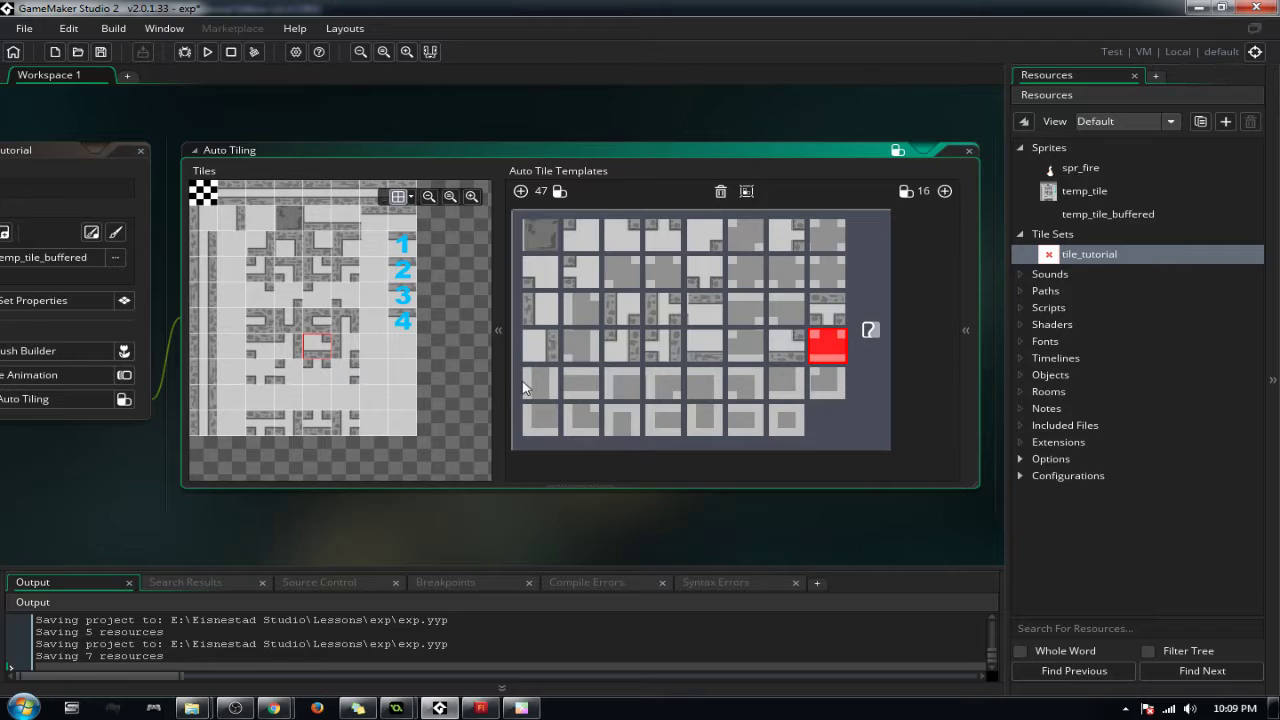
click(320, 430)
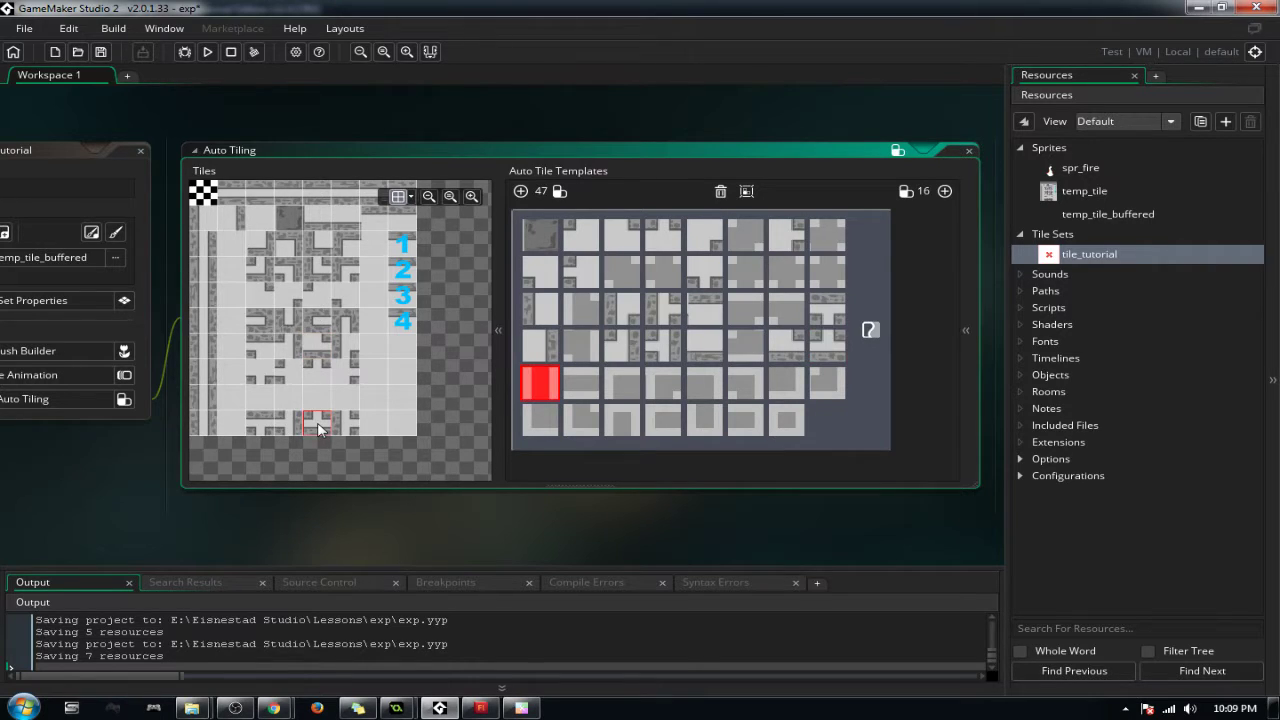
Step: Fill the fifth row's first five slots with the vertical and horizontal corridor tiles, both top-left bend variants and the plain top-right bend
click(203, 270)
click(261, 194)
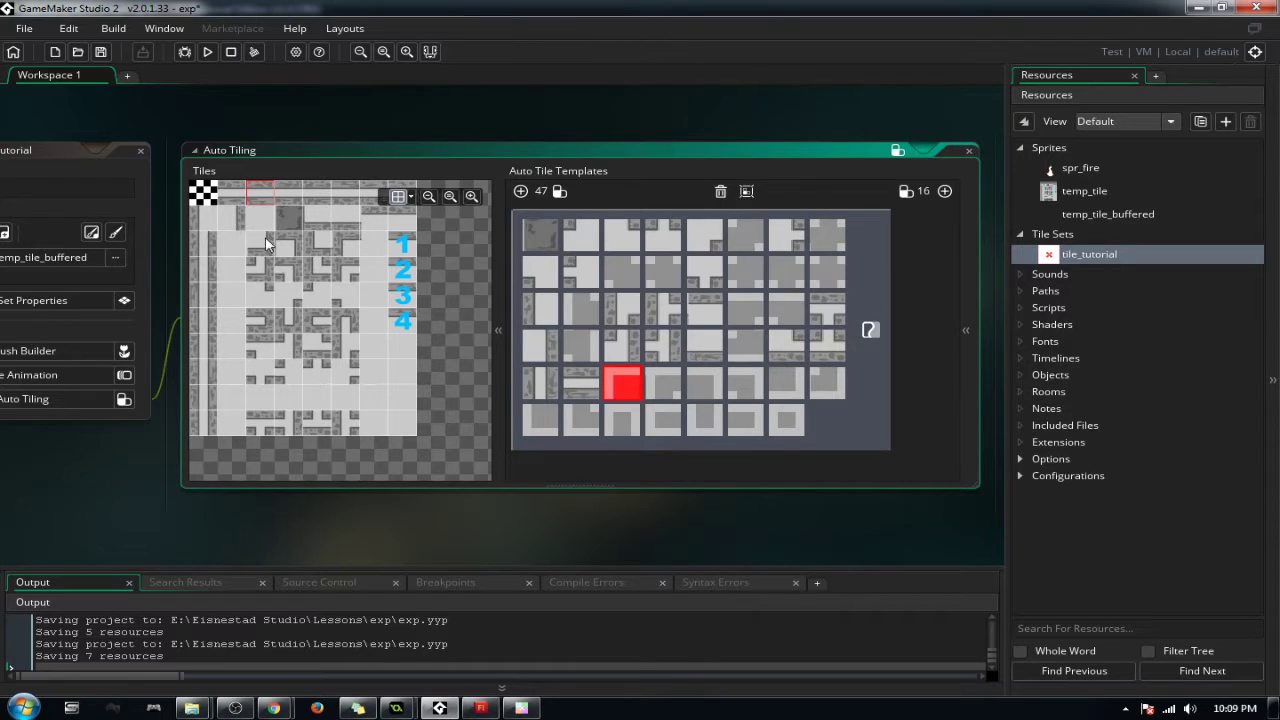
click(344, 246)
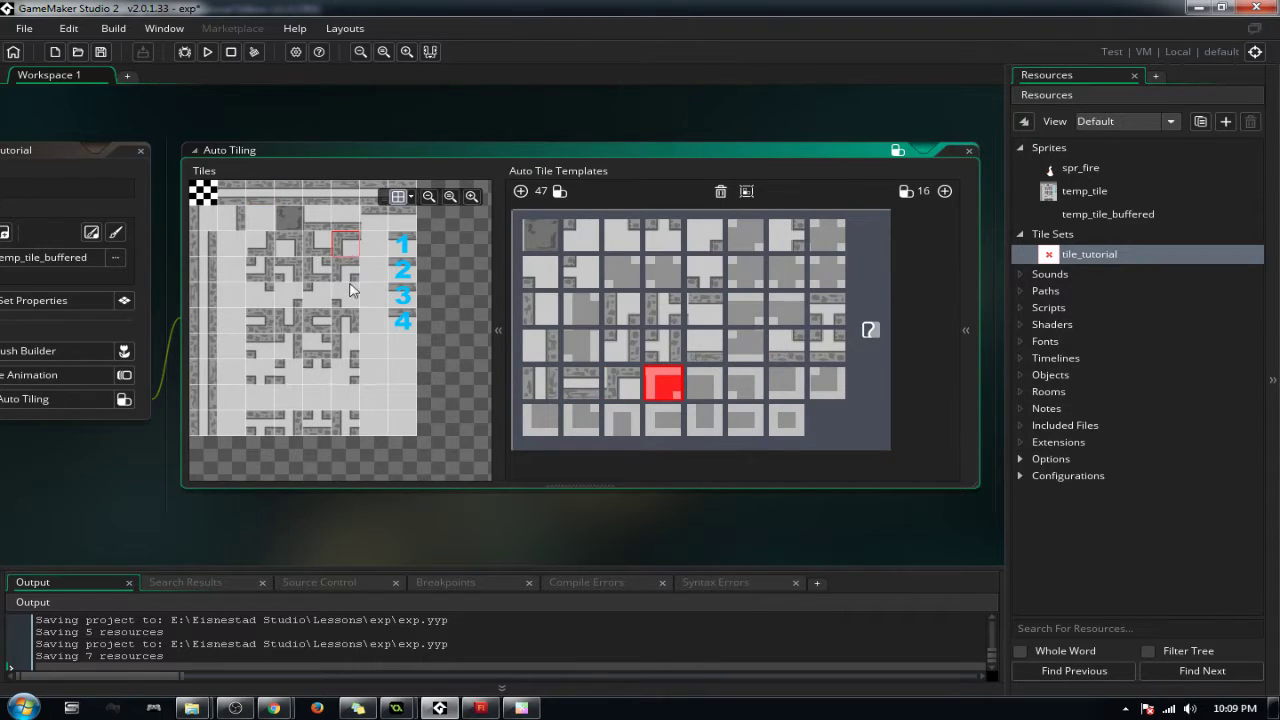
click(349, 277)
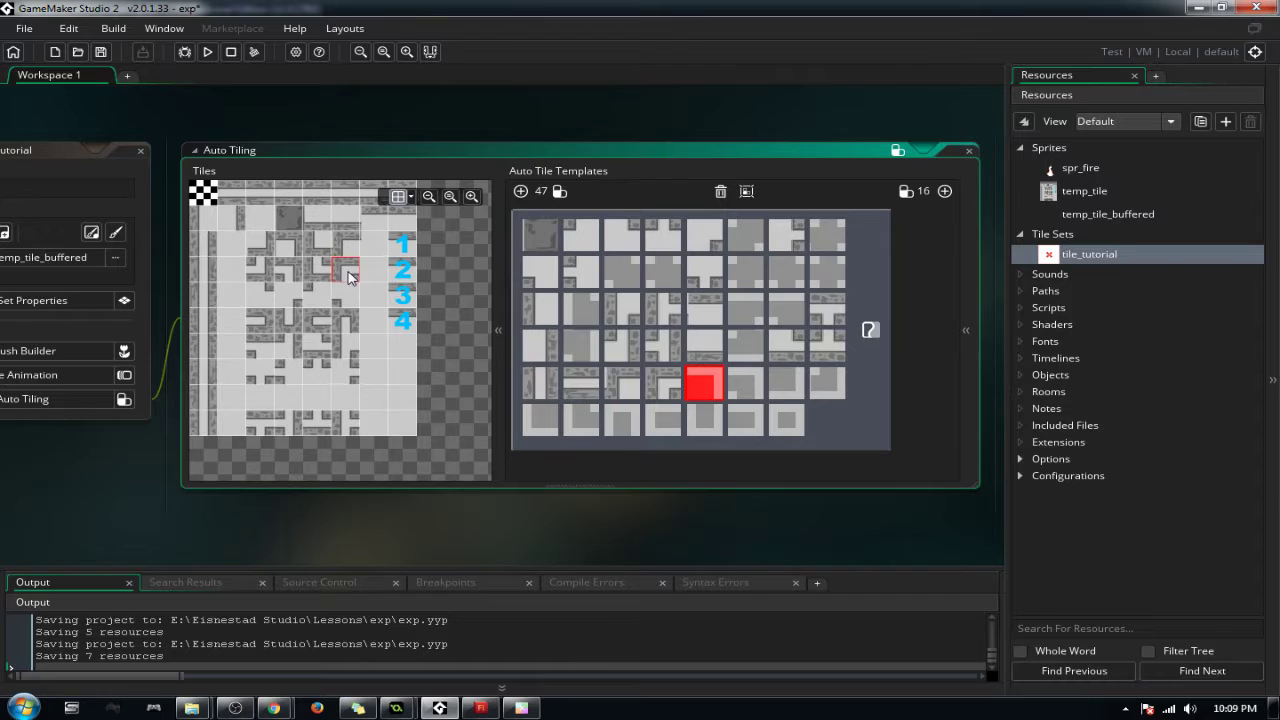
click(294, 247)
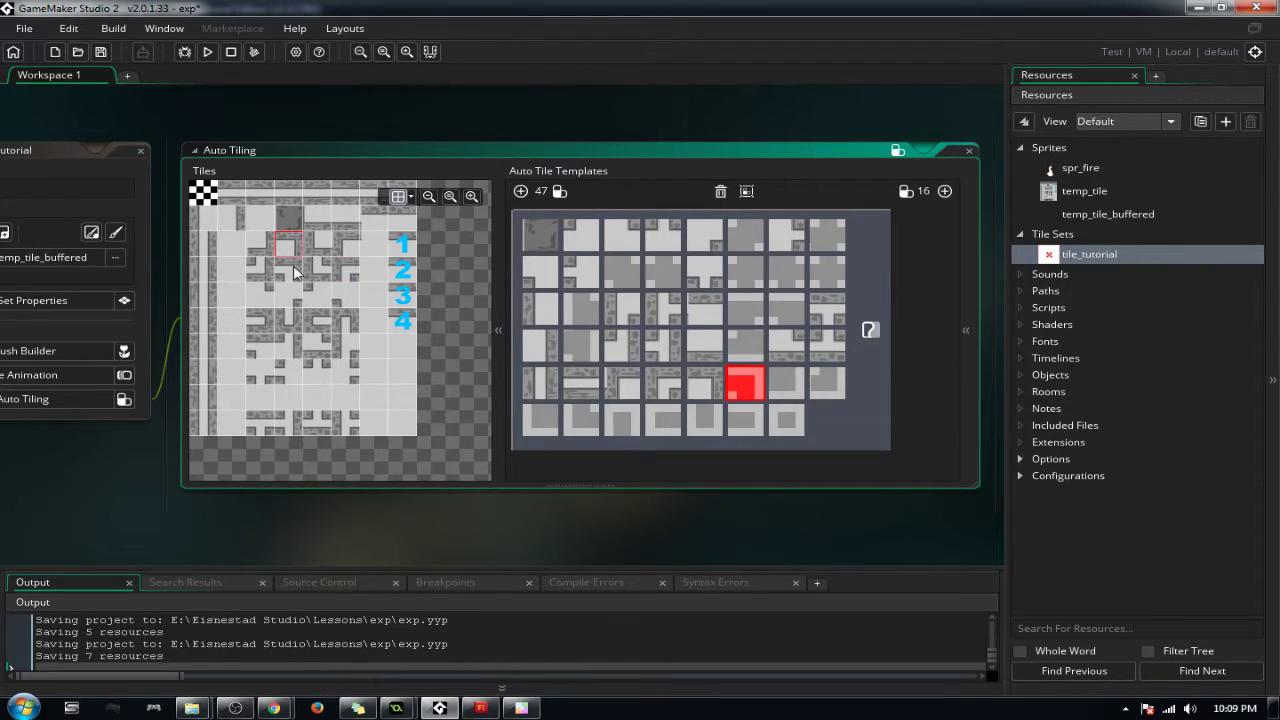
Step: Fill the fifth row's last three slots with the remaining top-right and bottom-right bend tiles, and the sixth row's first two slots with their tiles
click(294, 272)
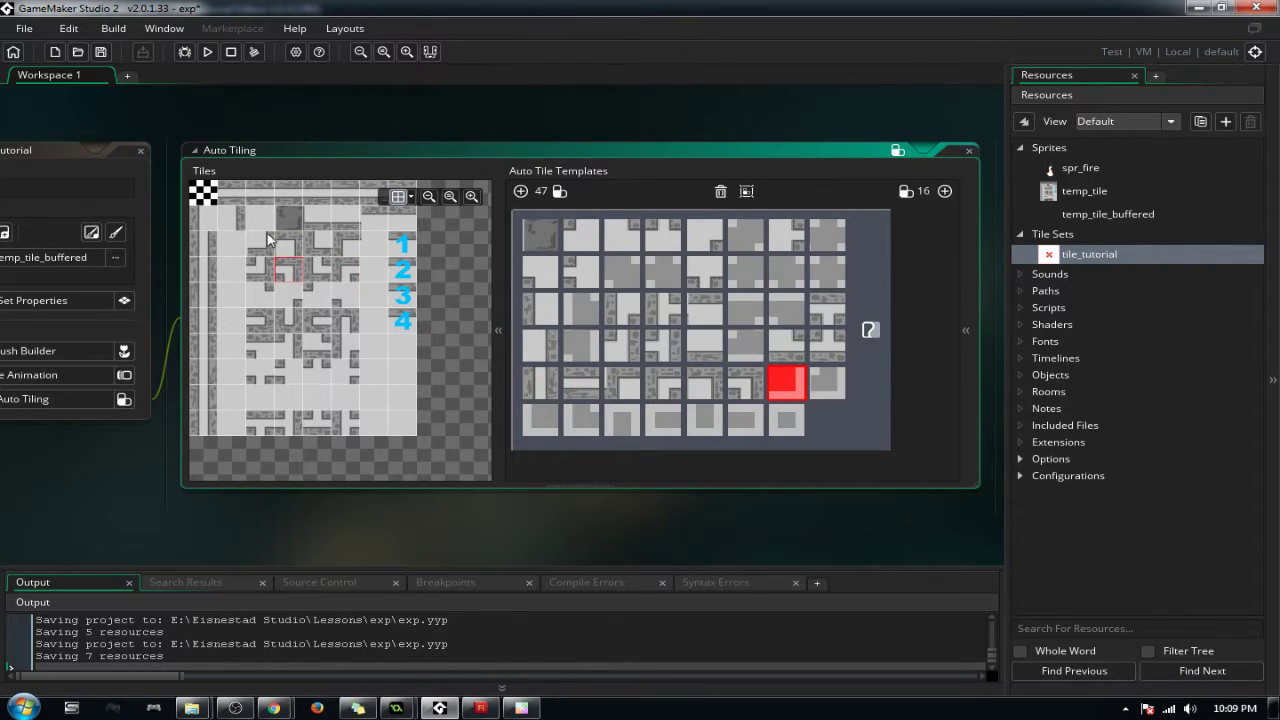
click(261, 250)
click(254, 275)
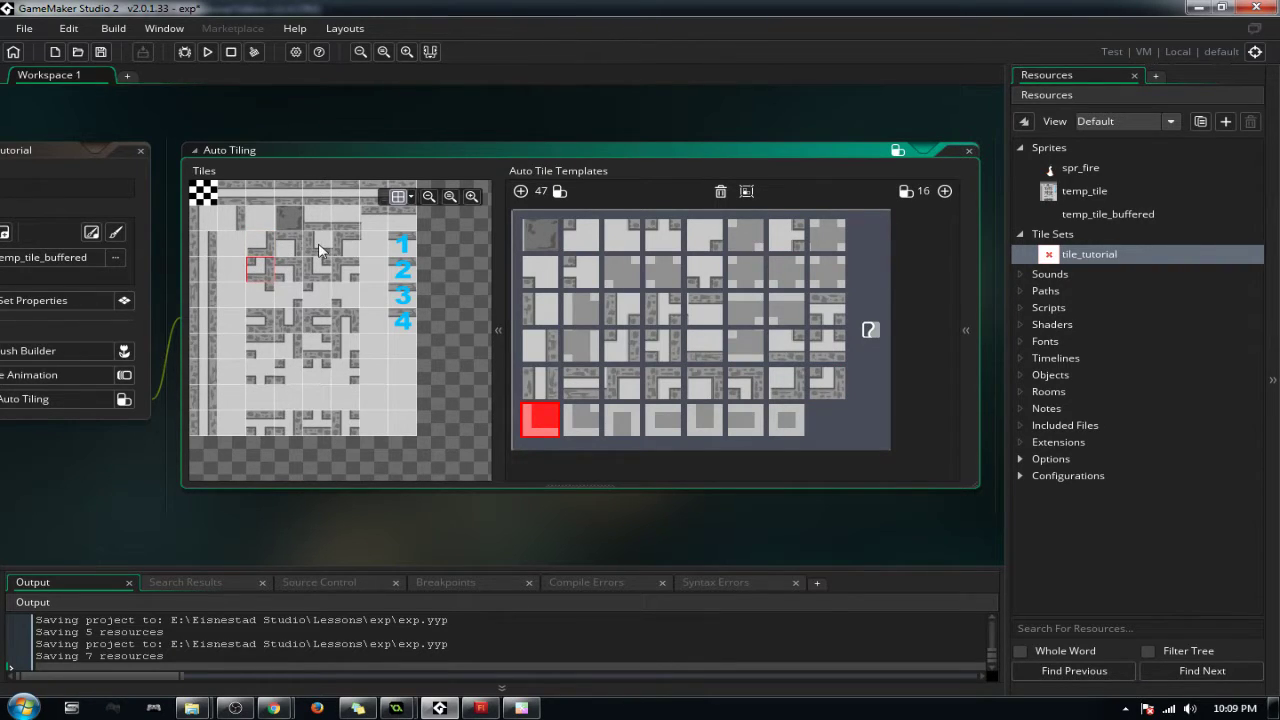
click(323, 250)
click(320, 290)
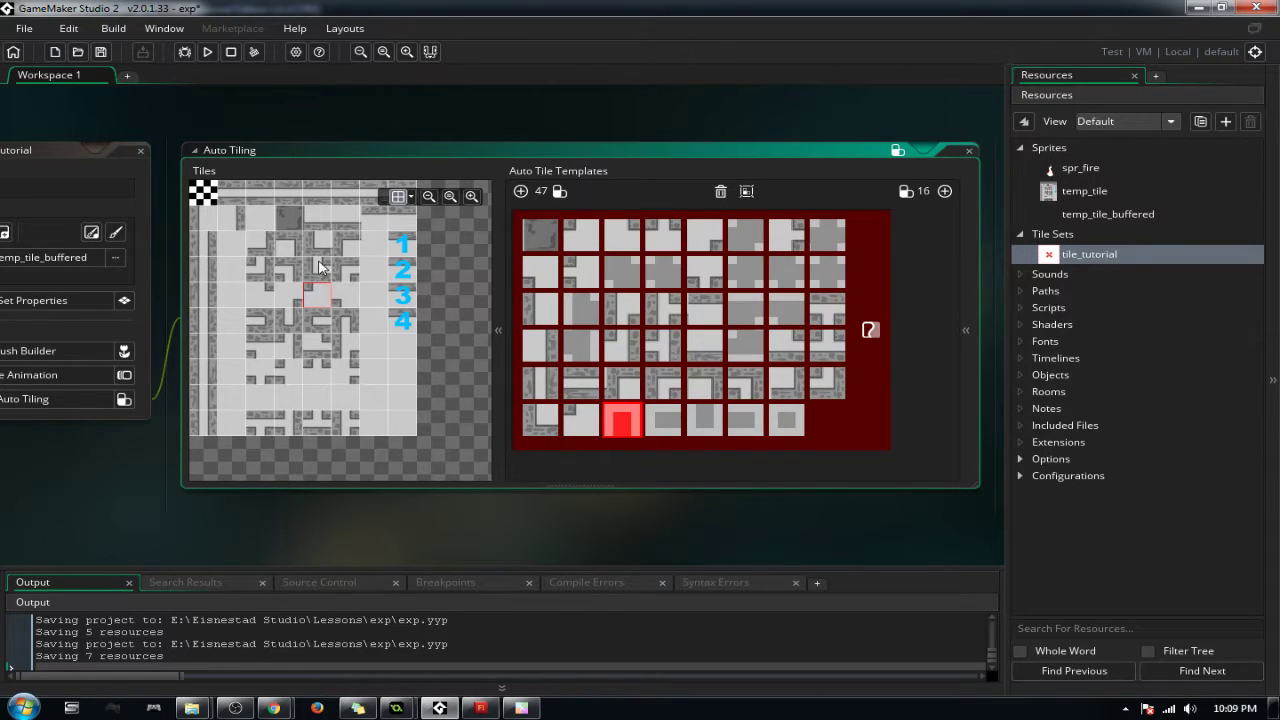
Step: Fill the sixth row's third to sixth slots with the dead-end tiles open at the bottom, right, top and left
click(316, 272)
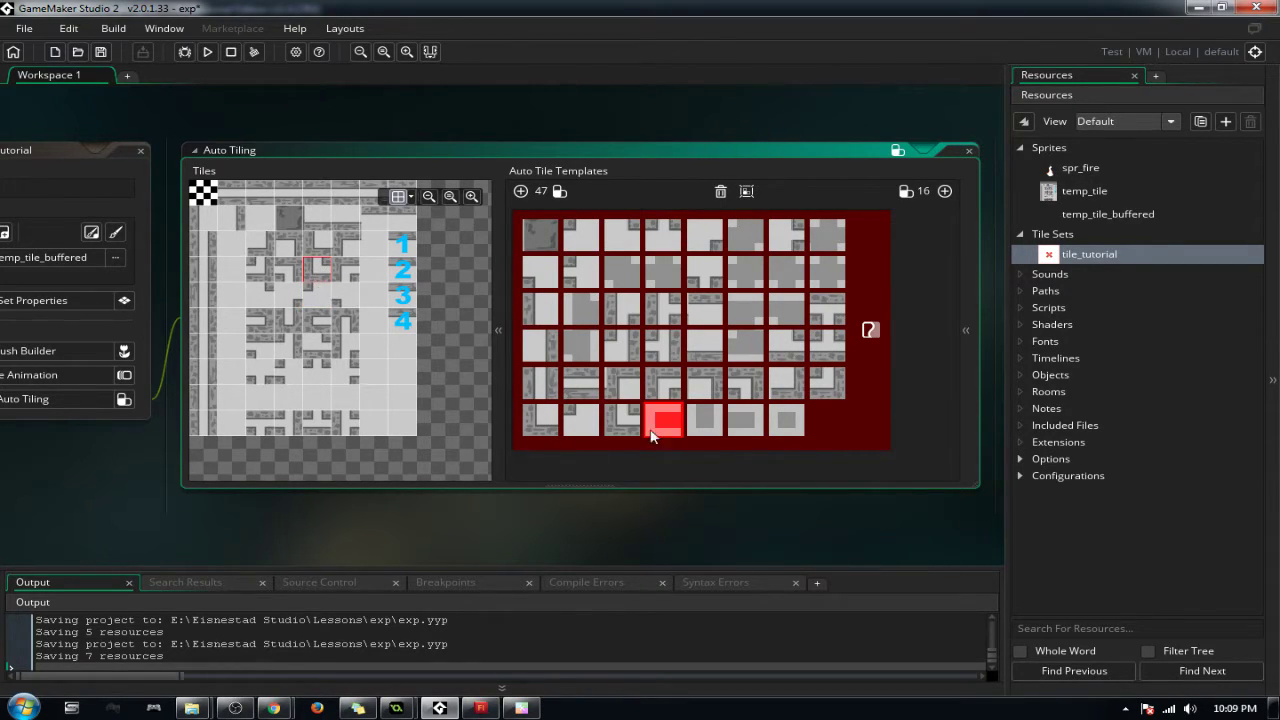
click(617, 428)
click(350, 324)
click(316, 324)
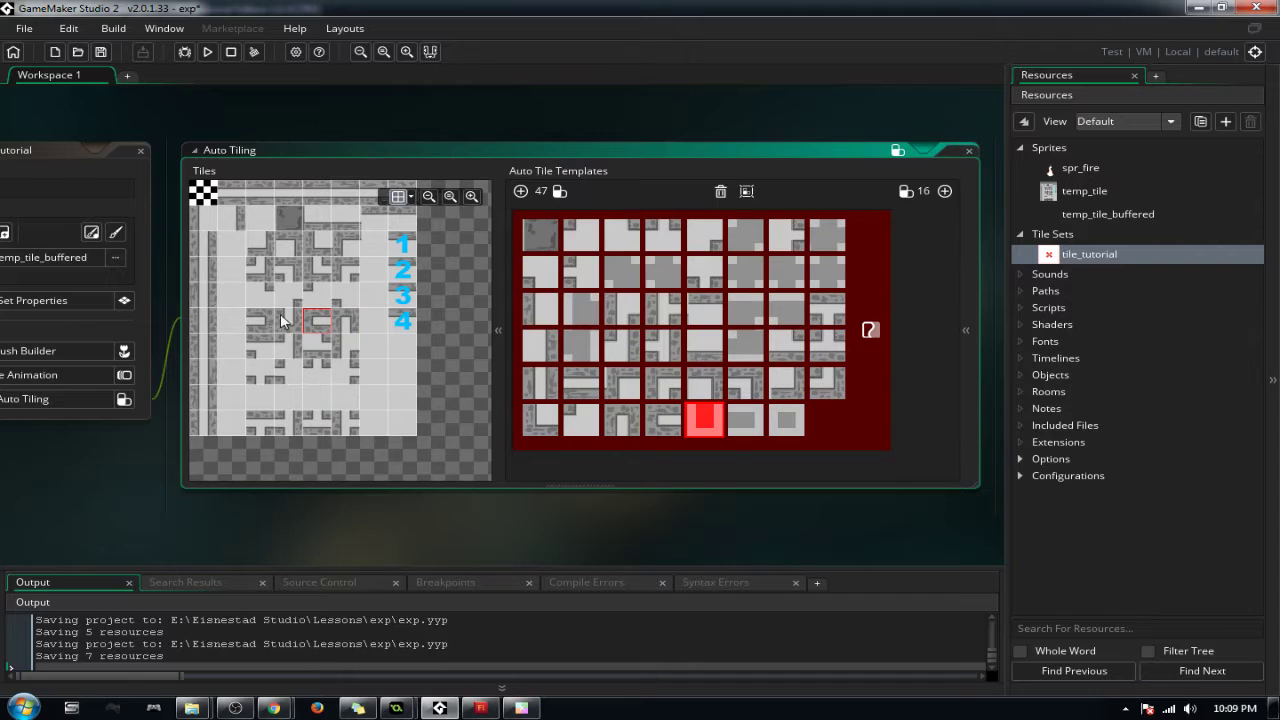
click(286, 324)
click(259, 330)
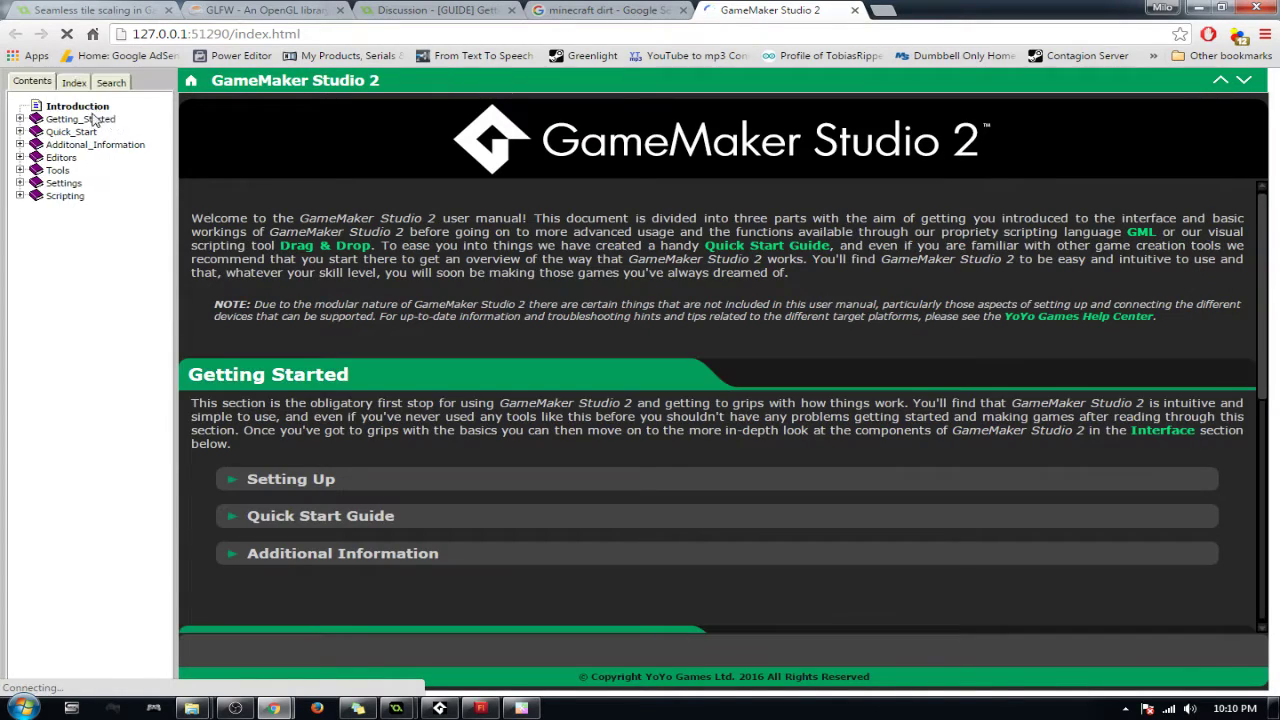
Step: Search the GameMaker Studio 2 manual in the browser for "closed edge" and open the page The Tile Set Editor
click(78, 86)
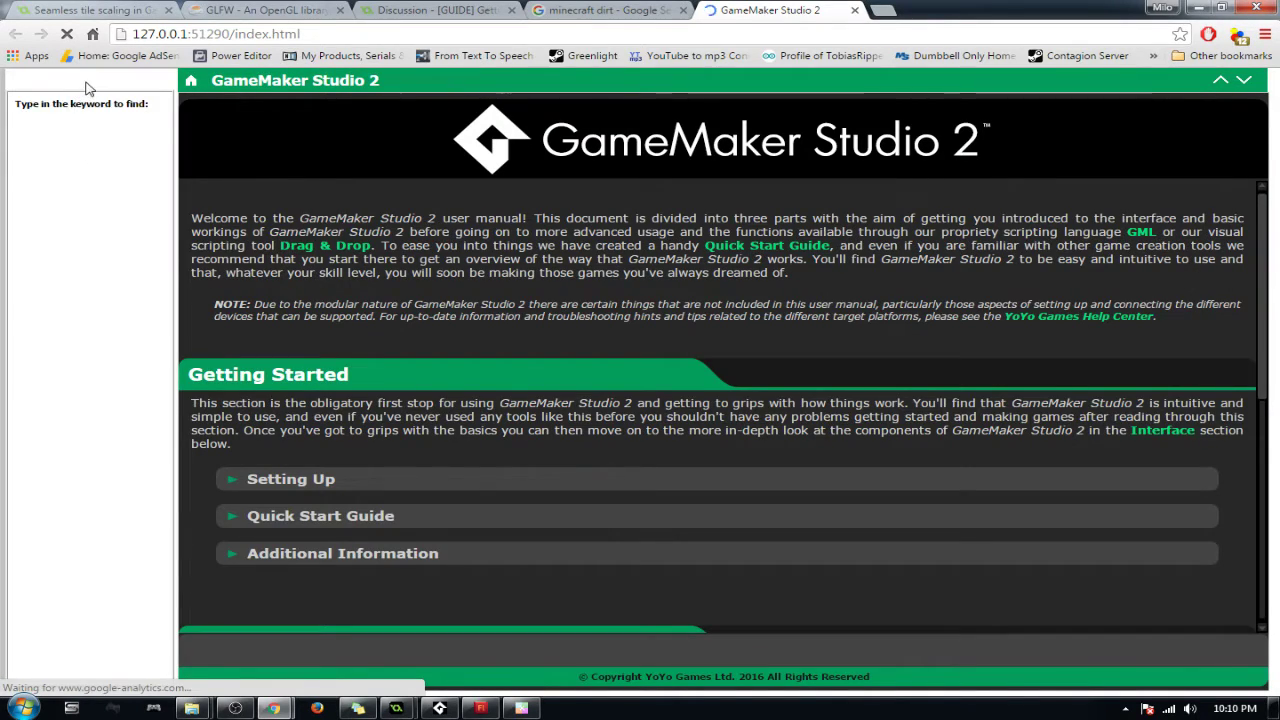
click(110, 83)
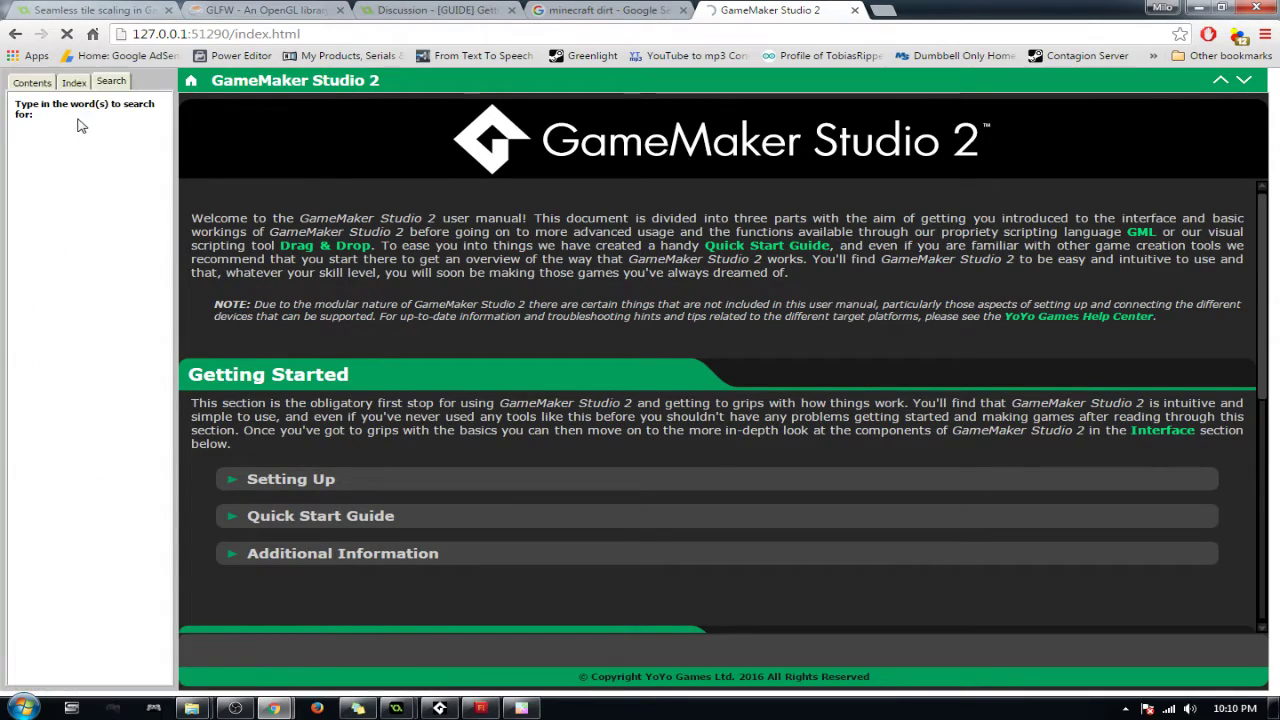
click(69, 137)
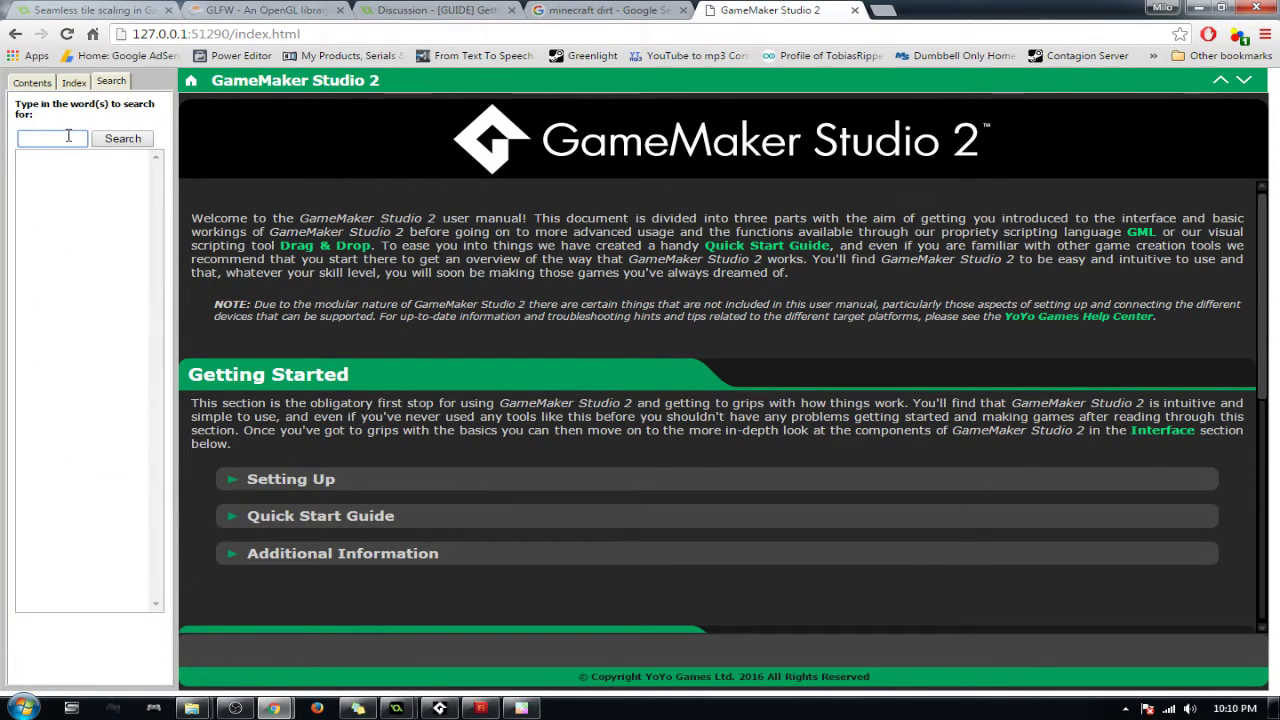
text(open)
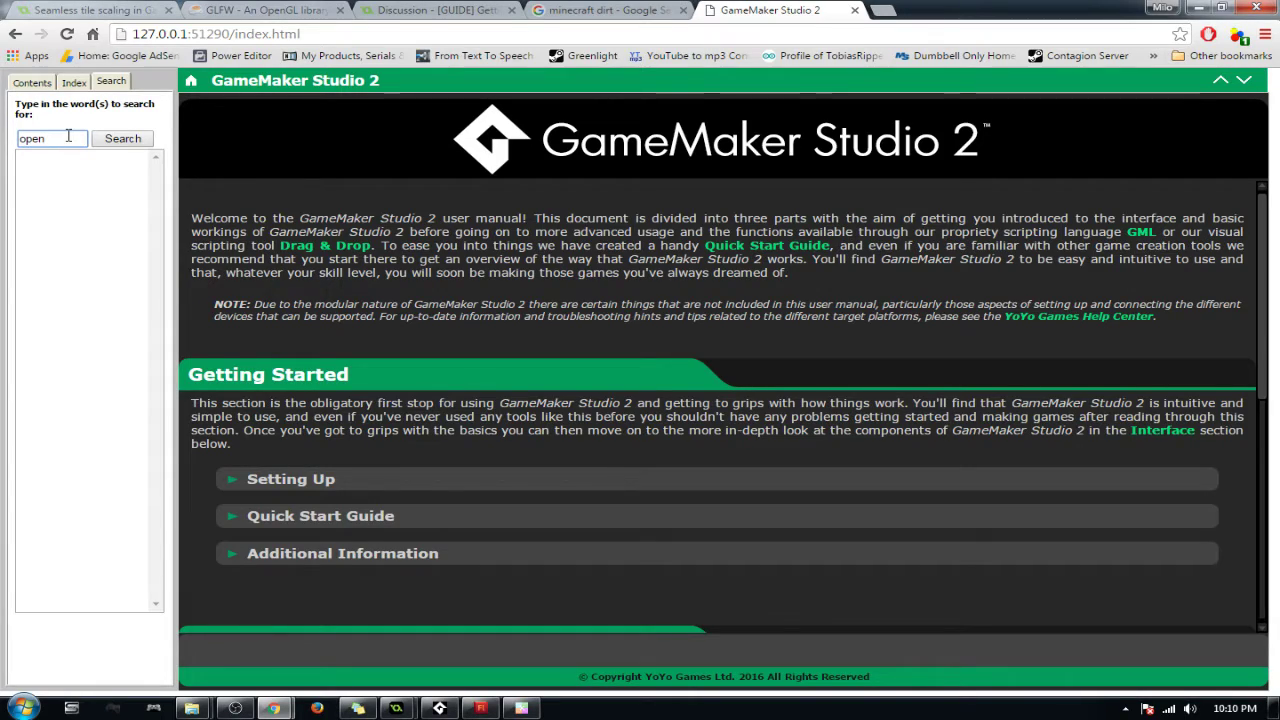
text(osed edge)
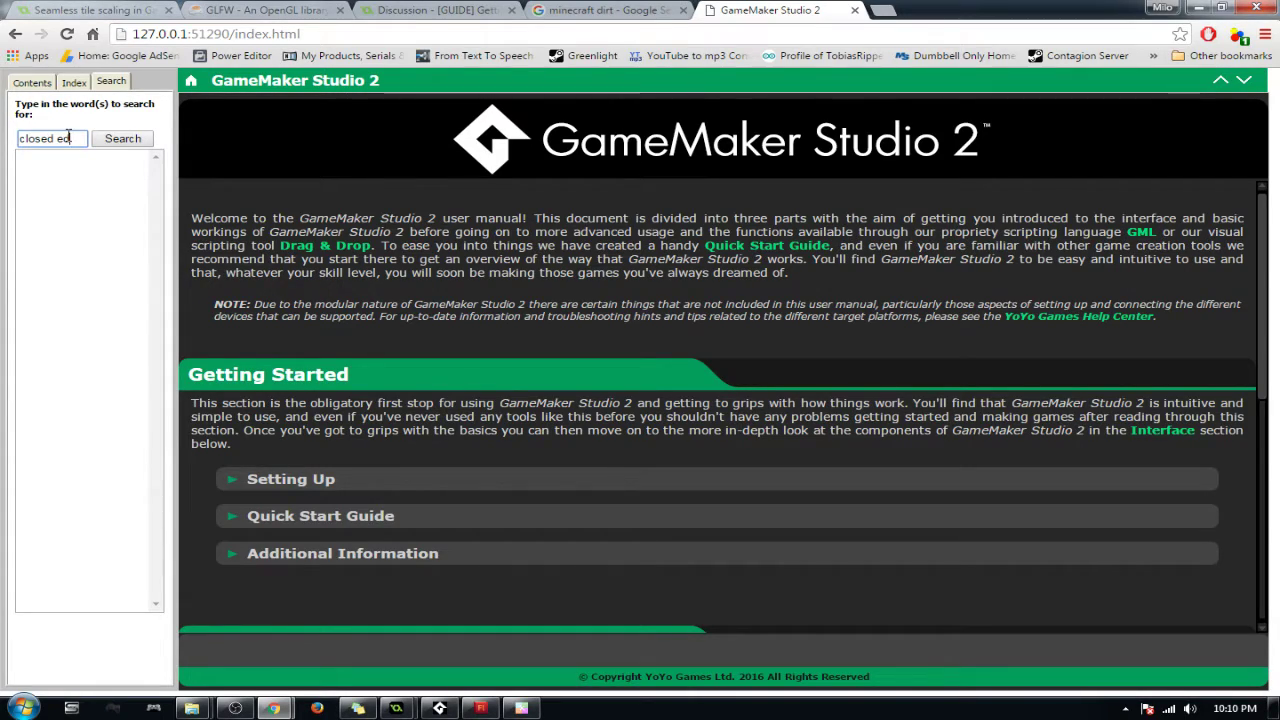
key(Return)
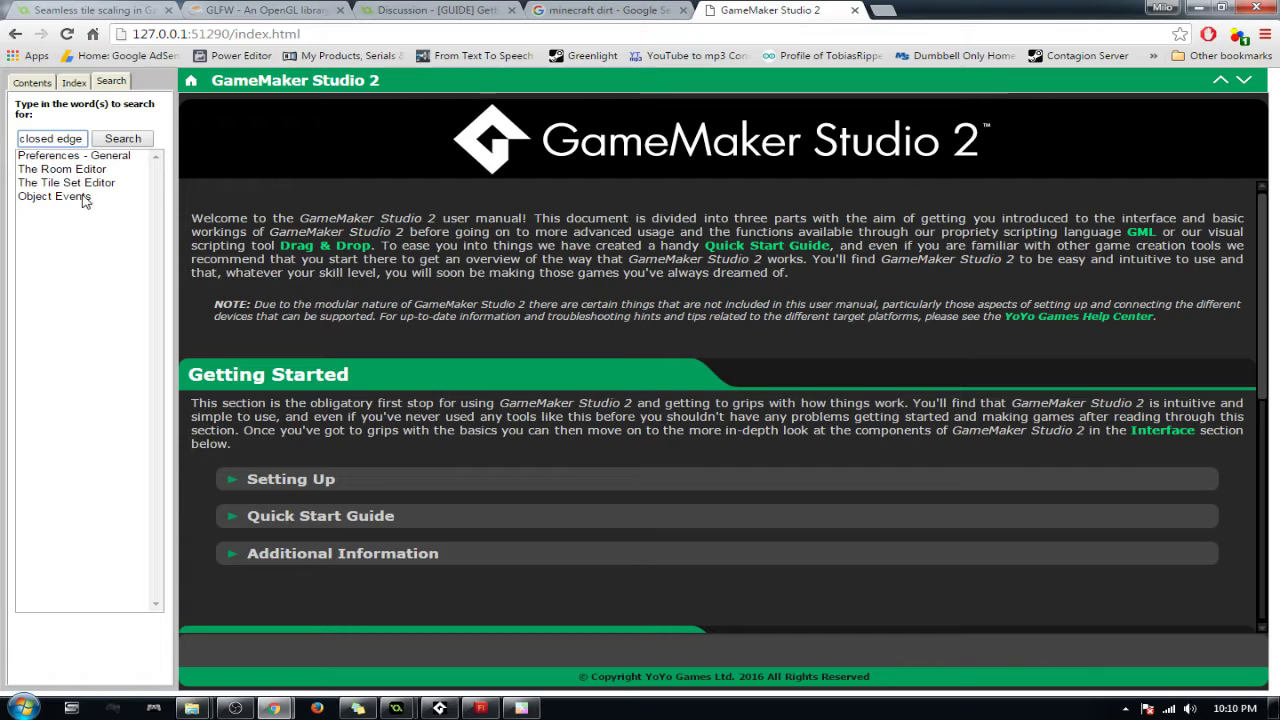
click(74, 184)
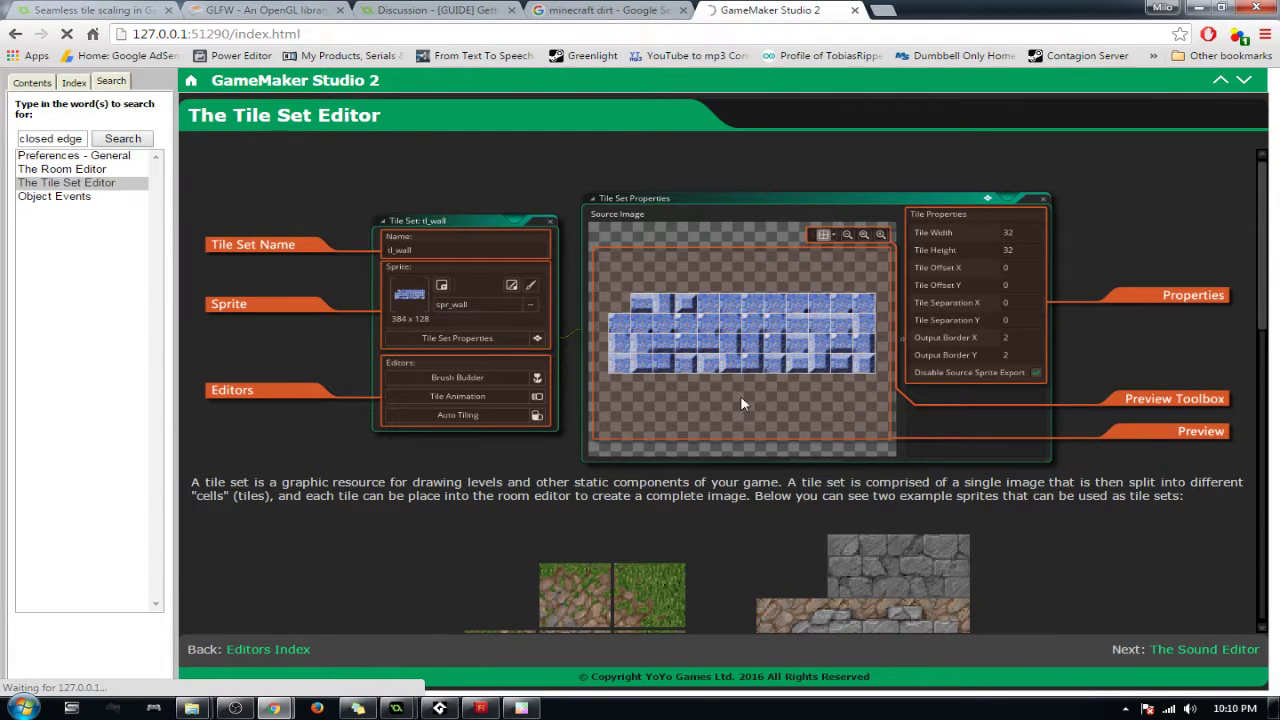
Step: Look through the Tile Set Editor page and search its text for "closed ed" and "edge"
scroll(1003, 430, down, 5)
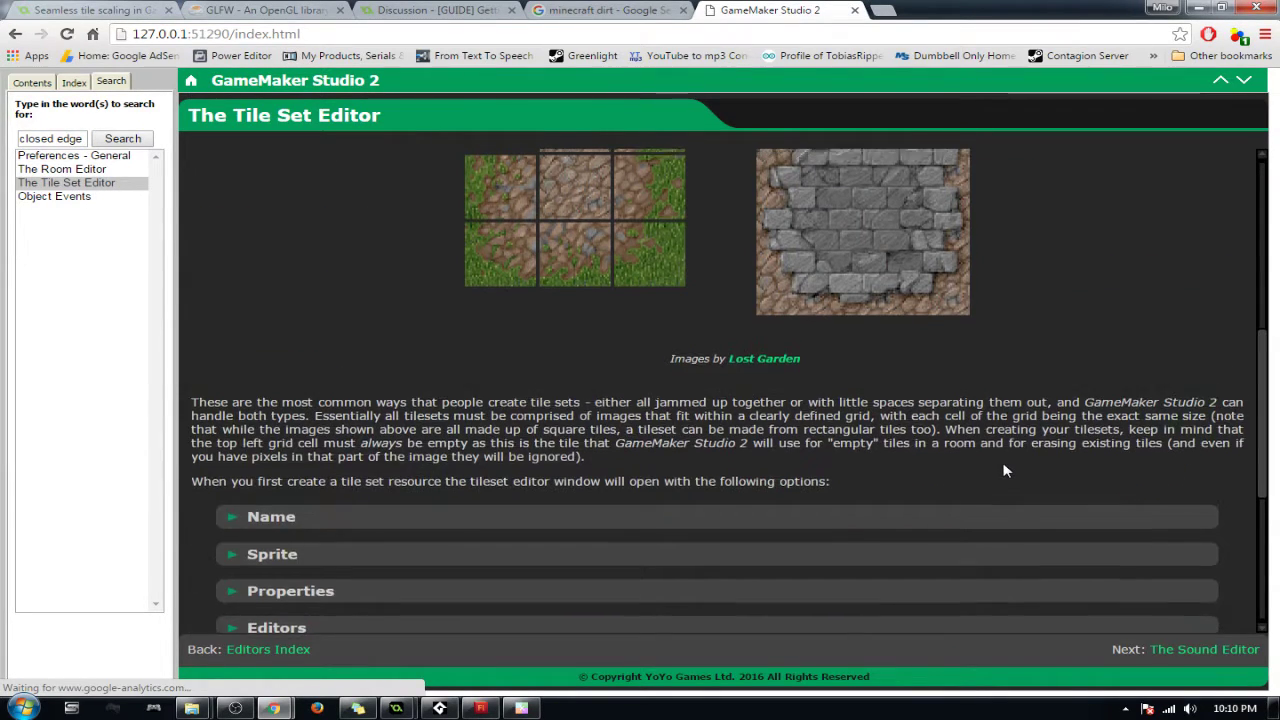
scroll(1006, 471, up, 2)
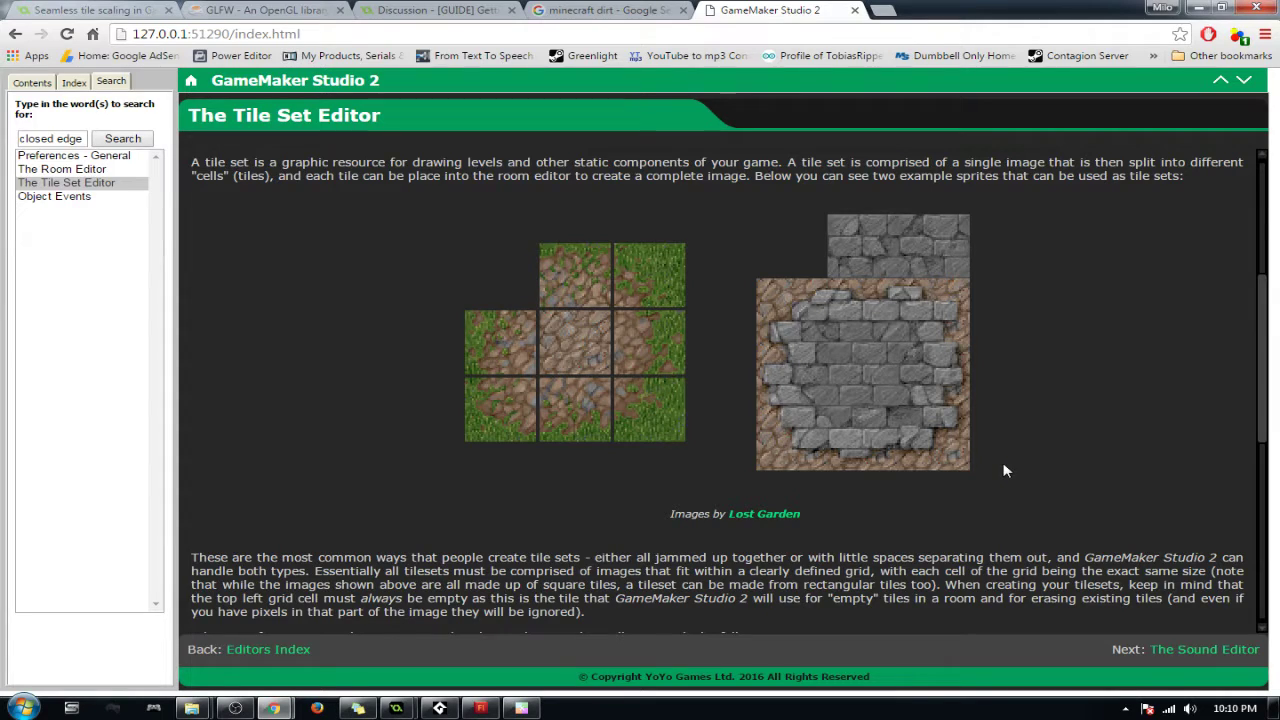
scroll(1006, 471, down, 3)
scroll(1006, 471, down, 2)
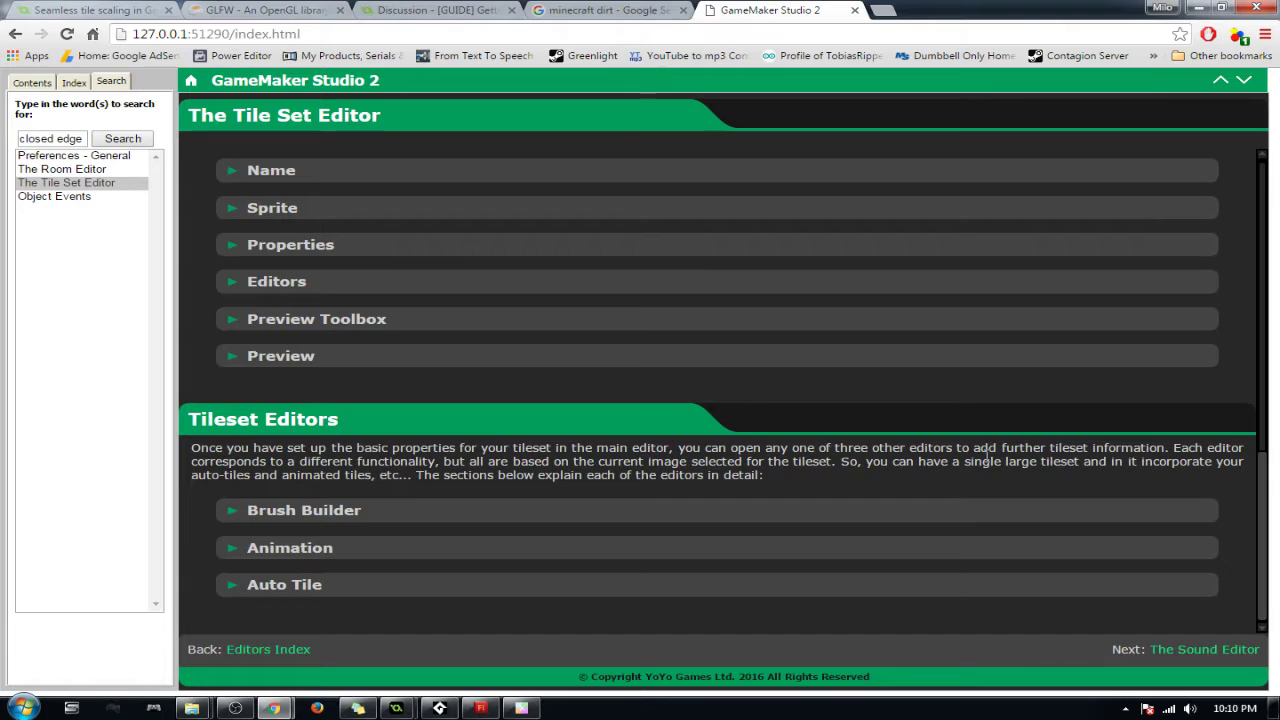
key(ctrl+f)
text(closed ed)
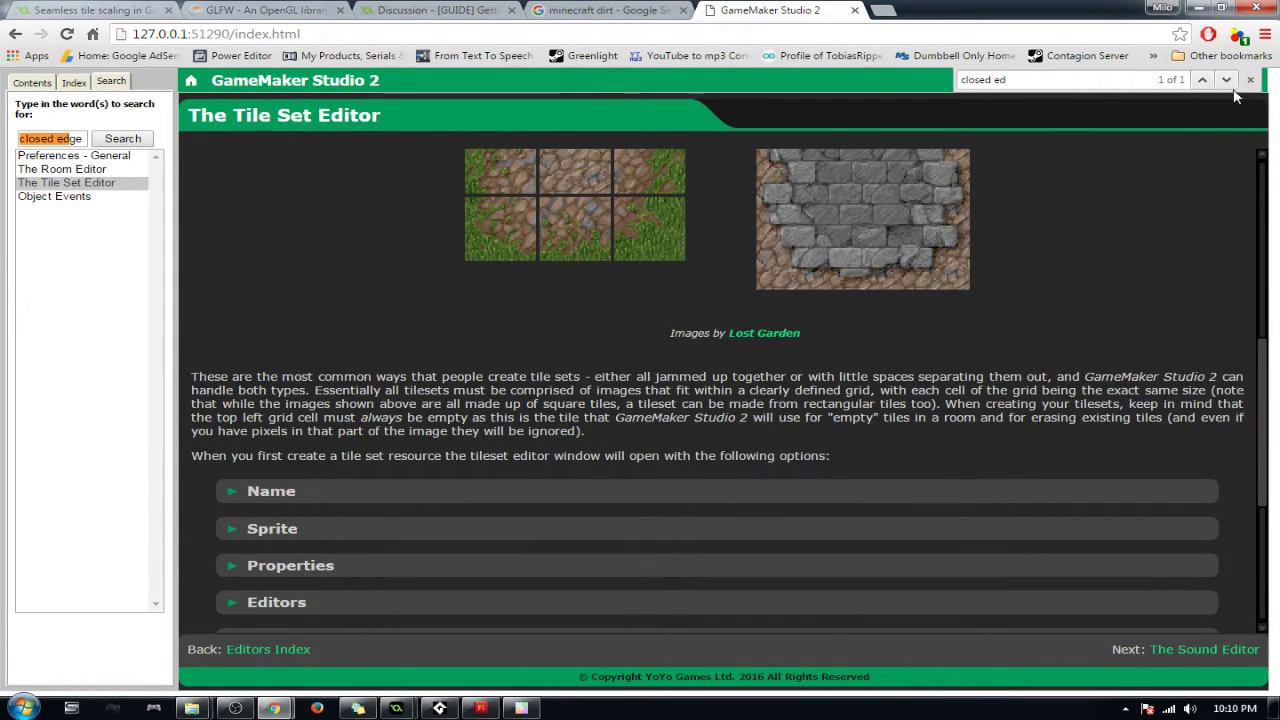
triple_click(1073, 84)
text(edge)
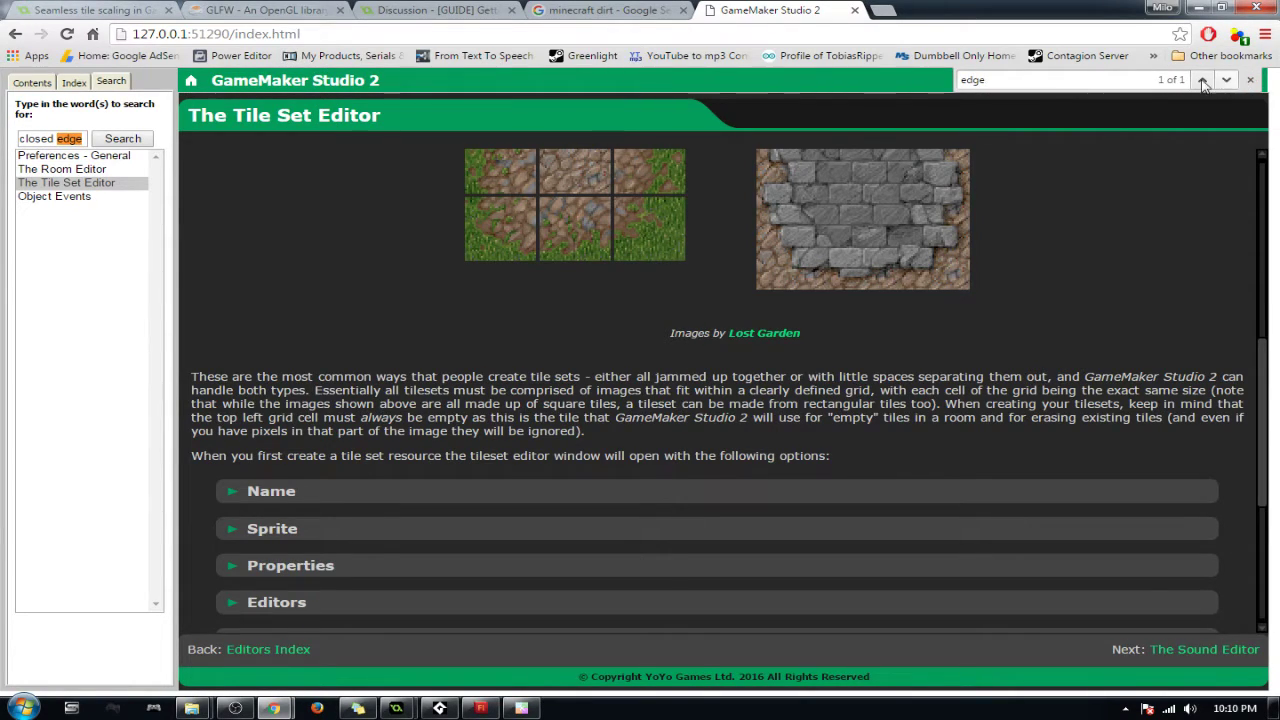
Step: Expand the manual page's Auto Tile section and read how tiles are added to the 47-tile template
scroll(848, 453, up, 3)
scroll(848, 453, down, 6)
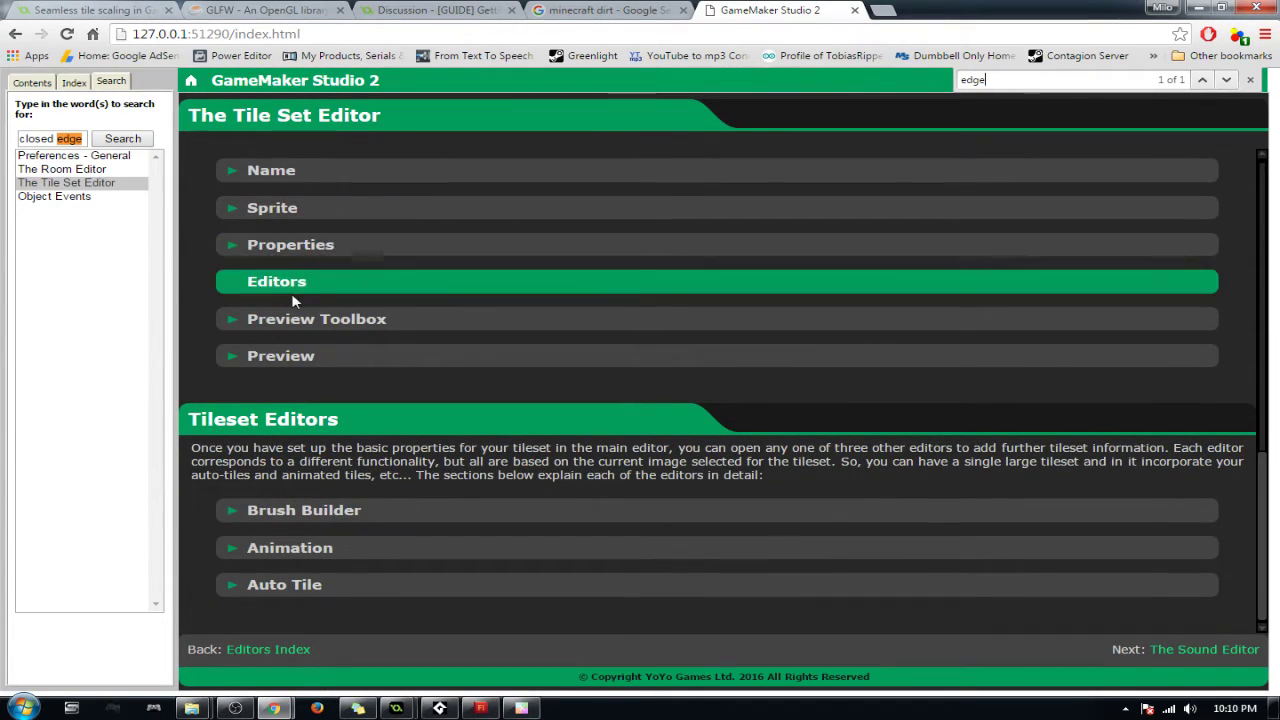
click(292, 586)
scroll(292, 586, down, 5)
scroll(294, 593, down, 8)
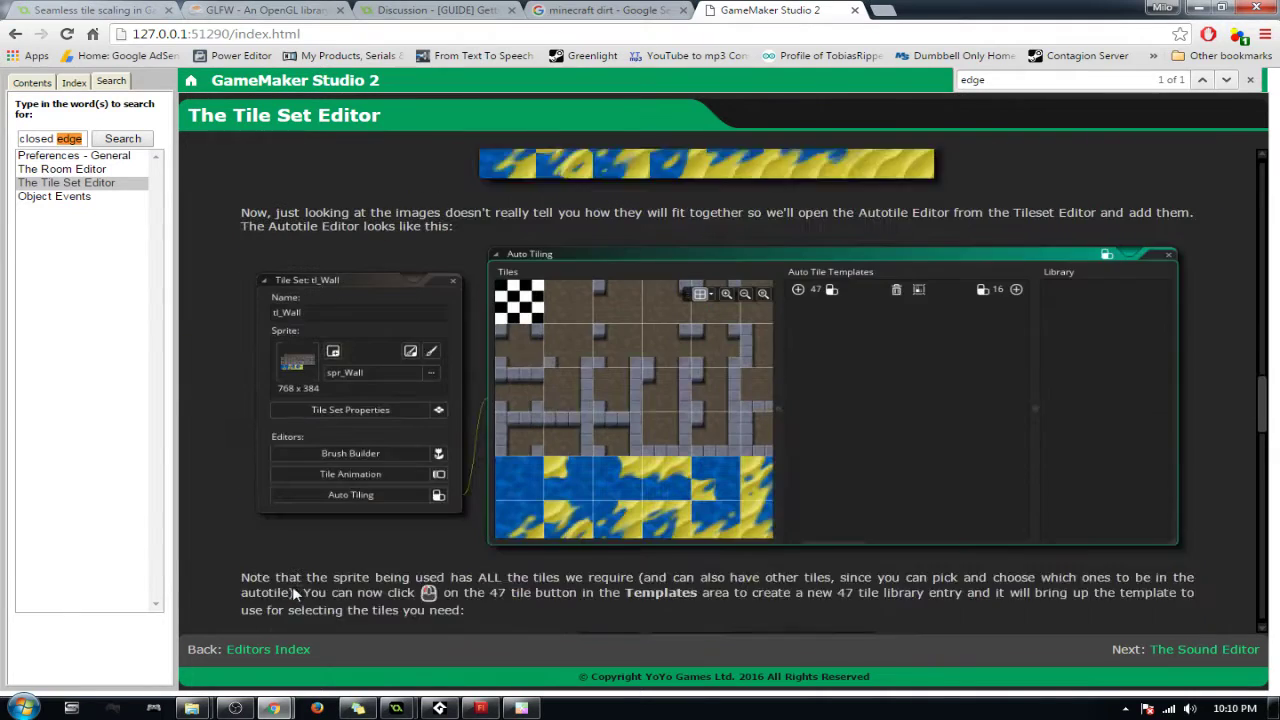
scroll(293, 592, down, 2)
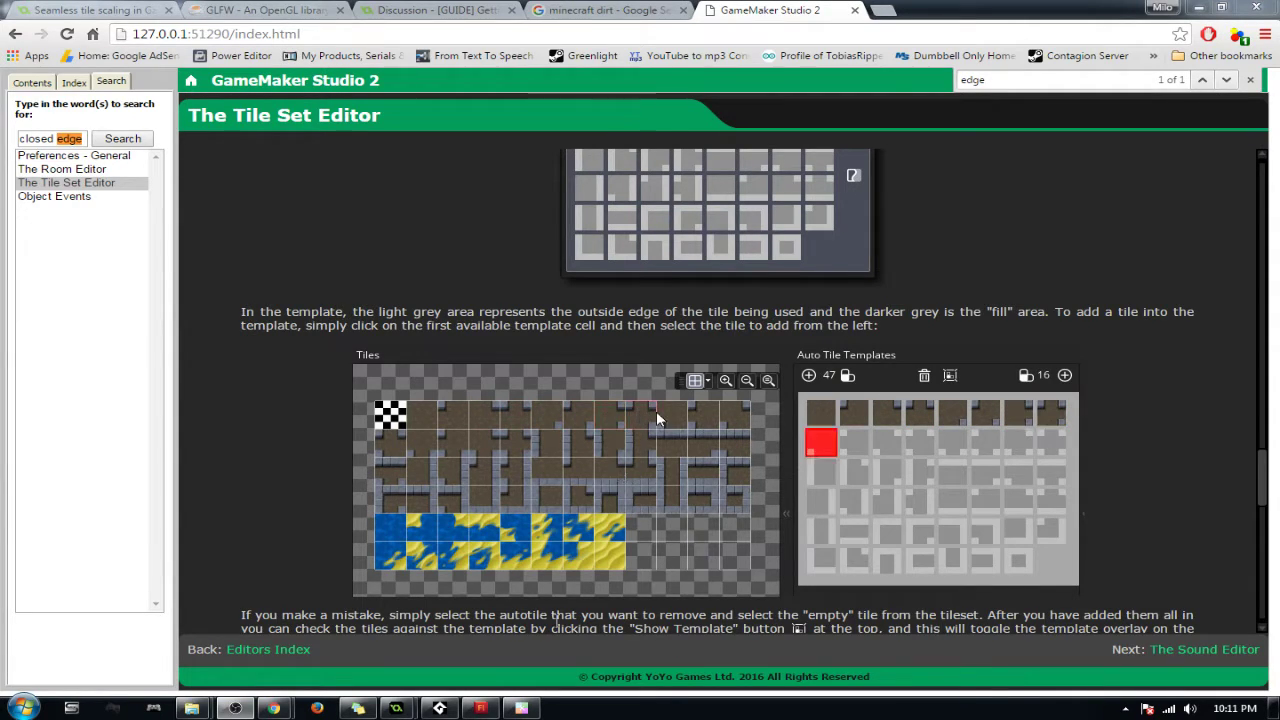
Step: Switch back to GameMaker Studio 2 and close the Auto Tiling editor and the tile_tutorial tile set window
click(440, 708)
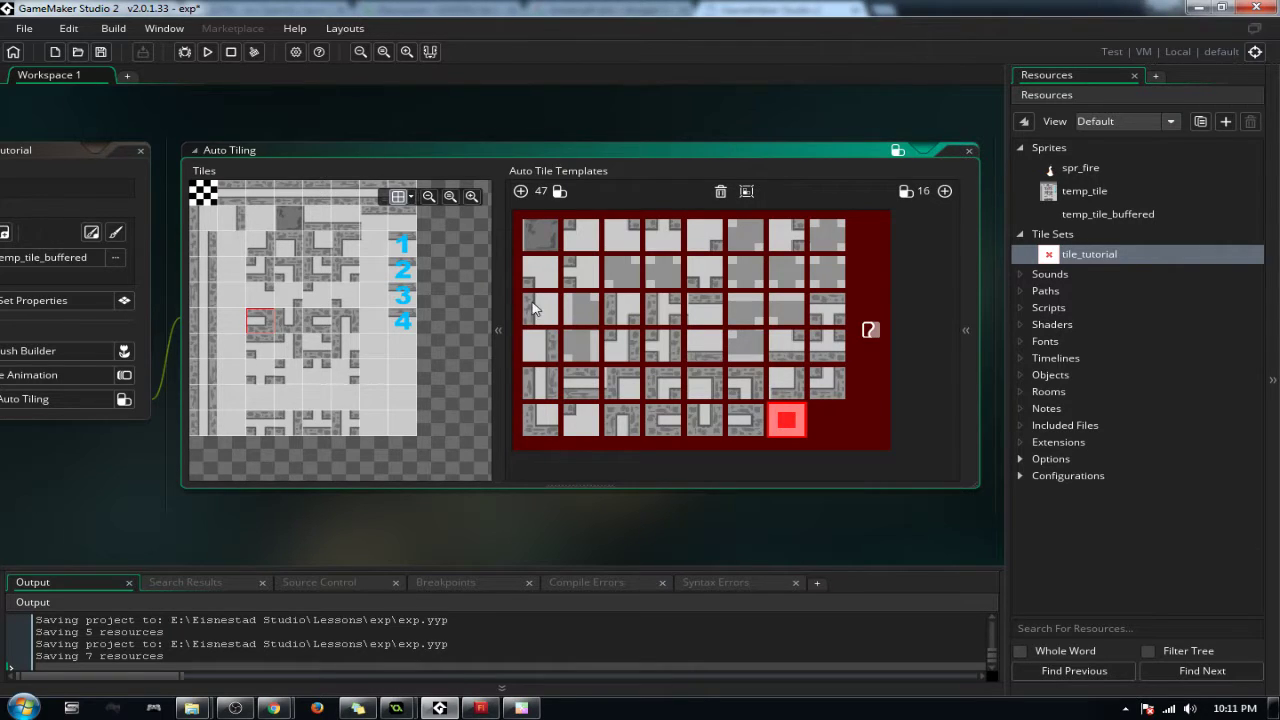
click(969, 151)
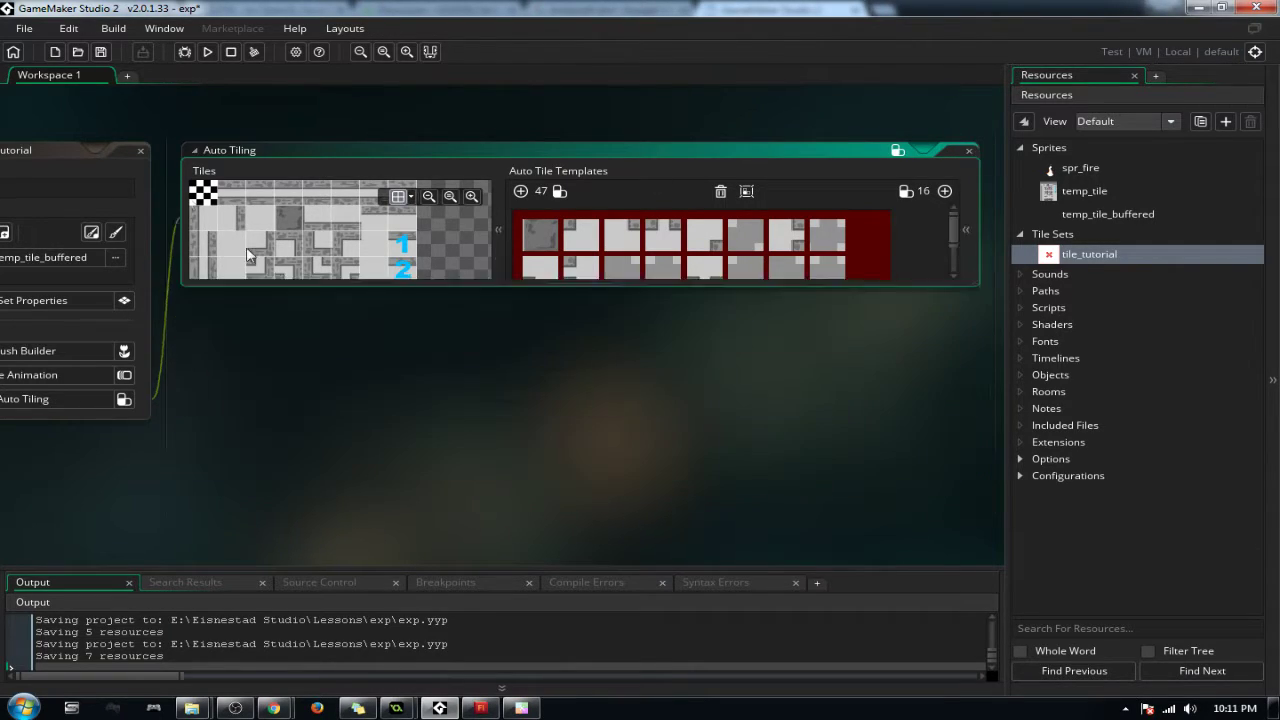
click(140, 153)
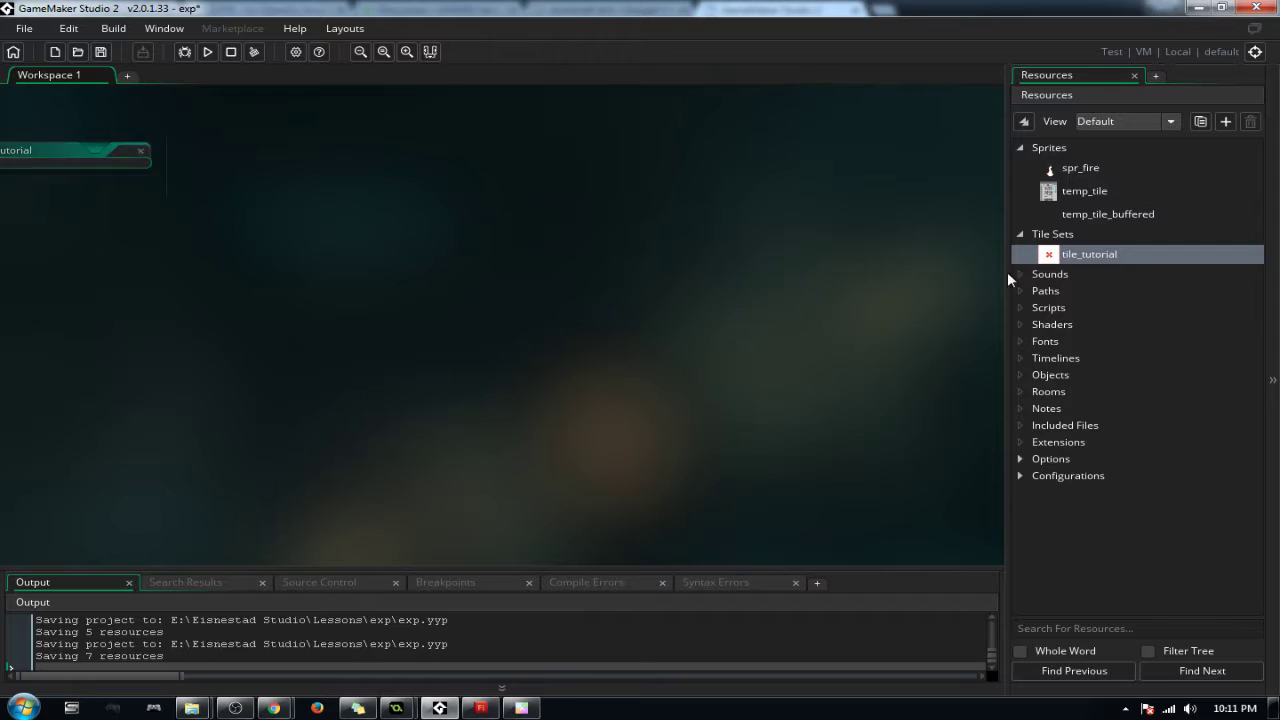
Step: Create a new room in the project's Rooms resources
right_click(1054, 388)
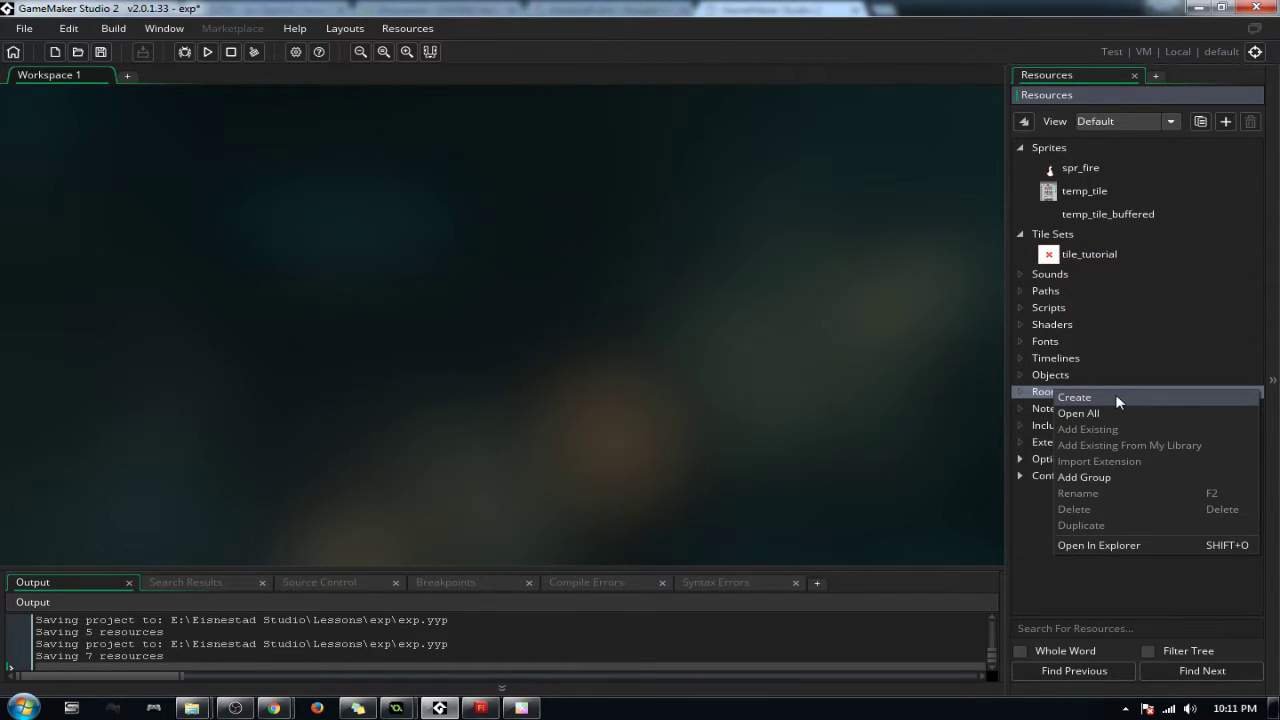
key(Return)
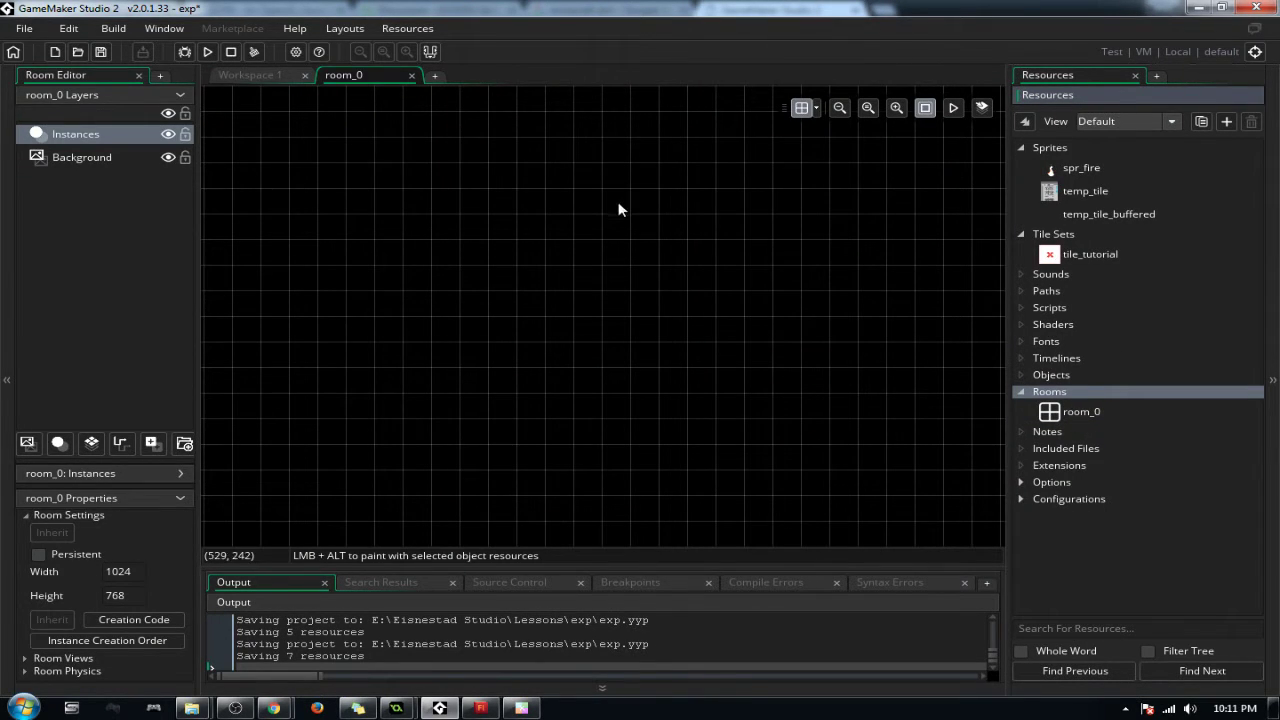
ctrl+scroll(615, 200, down, 4)
ctrl+scroll(632, 215, up, 3)
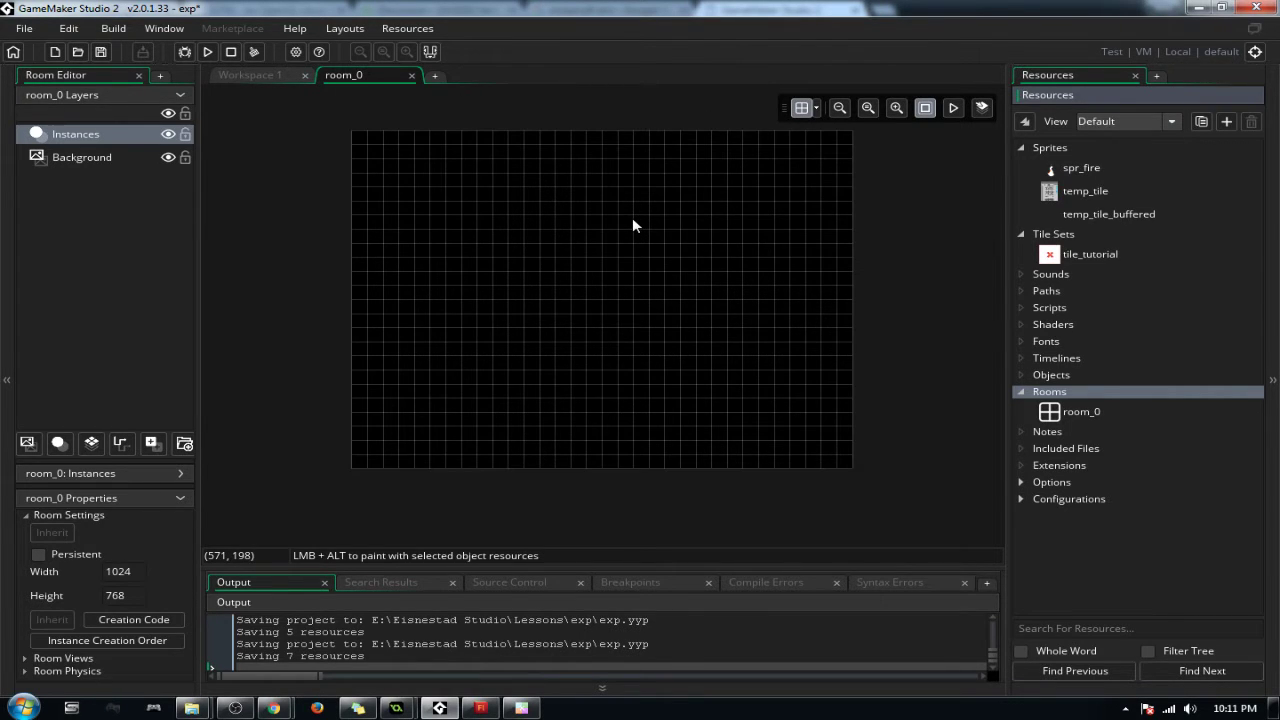
ctrl+scroll(629, 214, up, 1)
ctrl+scroll(627, 212, down, 1)
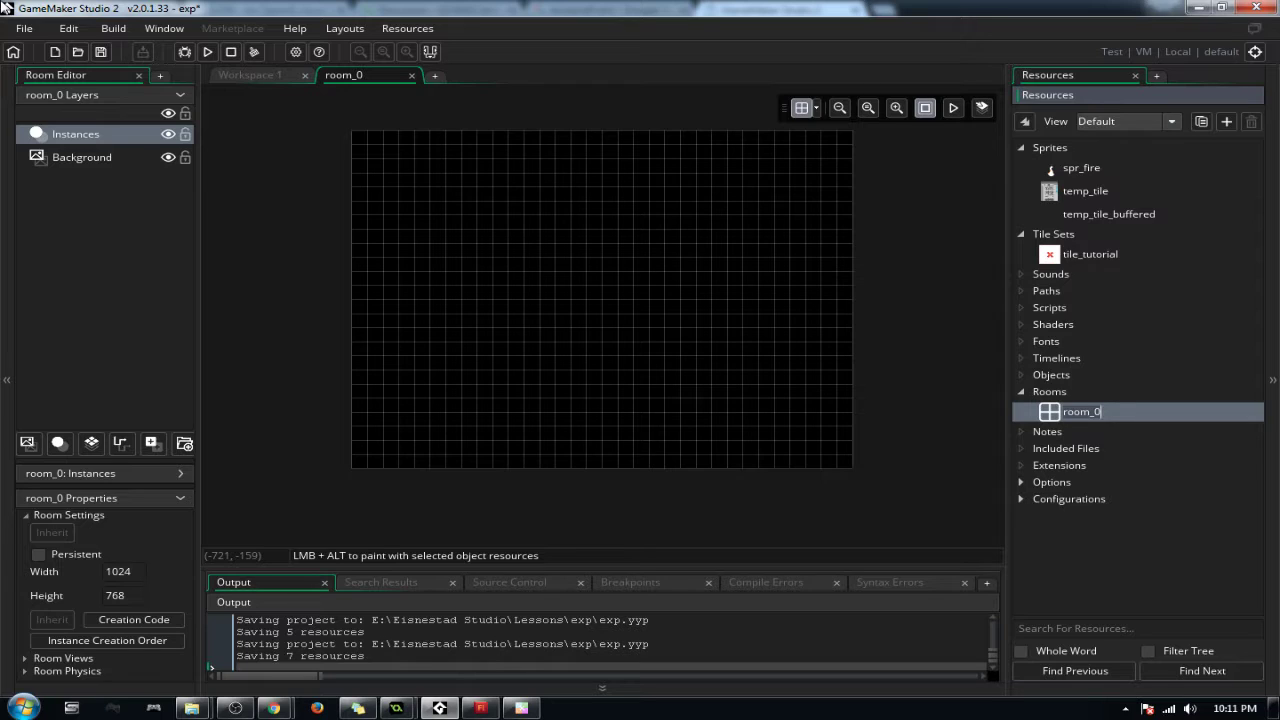
Step: Rename the new room to room_test and add a tile layer to it
text(tes)
key(Return)
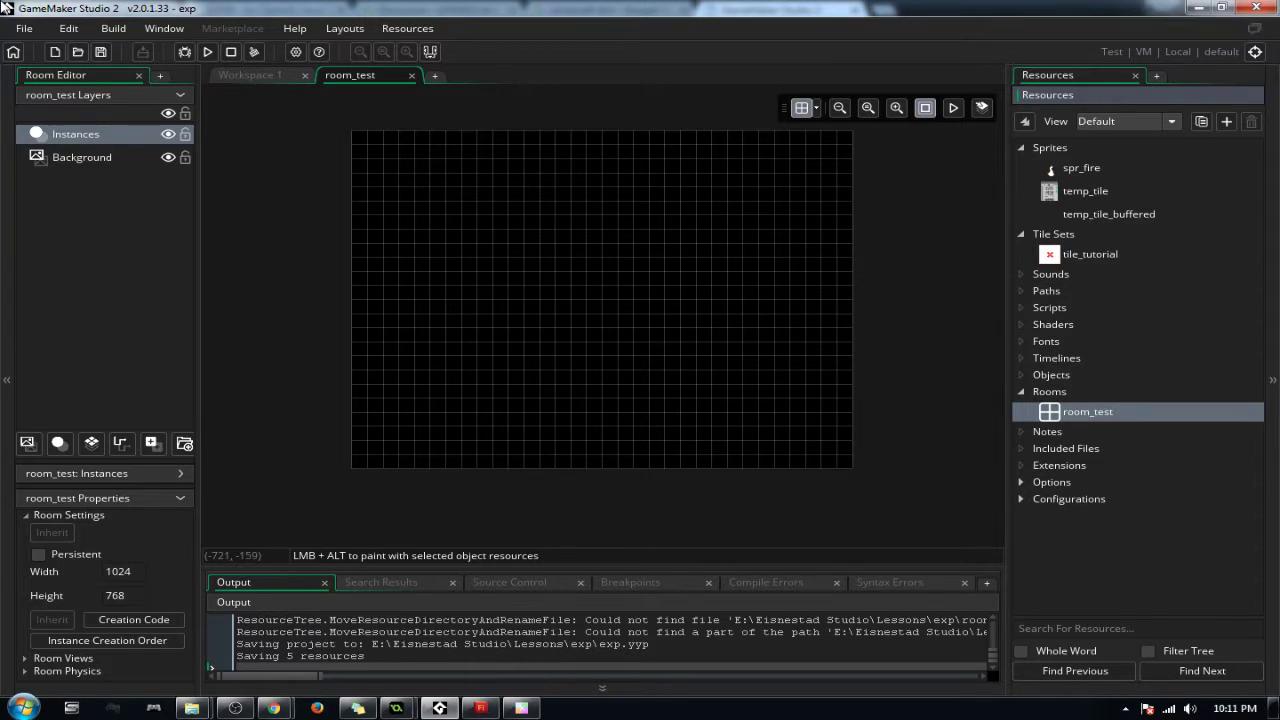
click(93, 445)
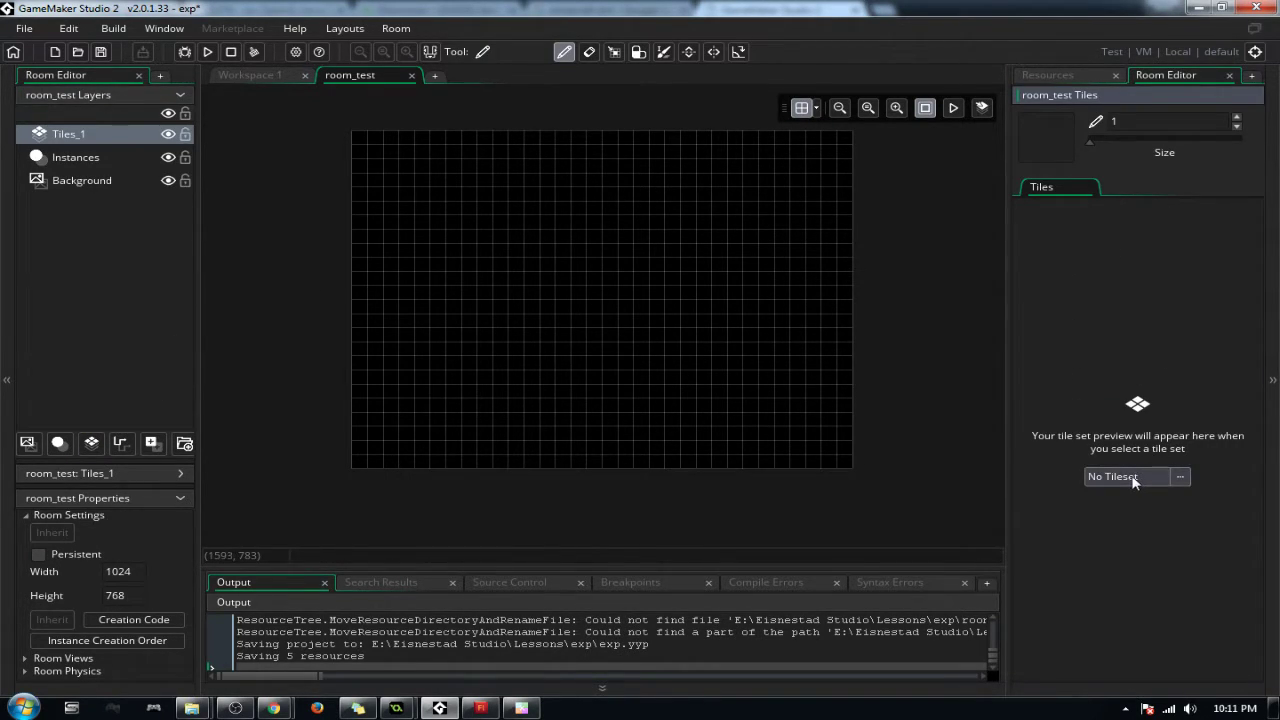
Step: Review the auto tile template example in the browser's GameMaker manual and return to the room editor, minimizing the Tileset Champion window
click(360, 708)
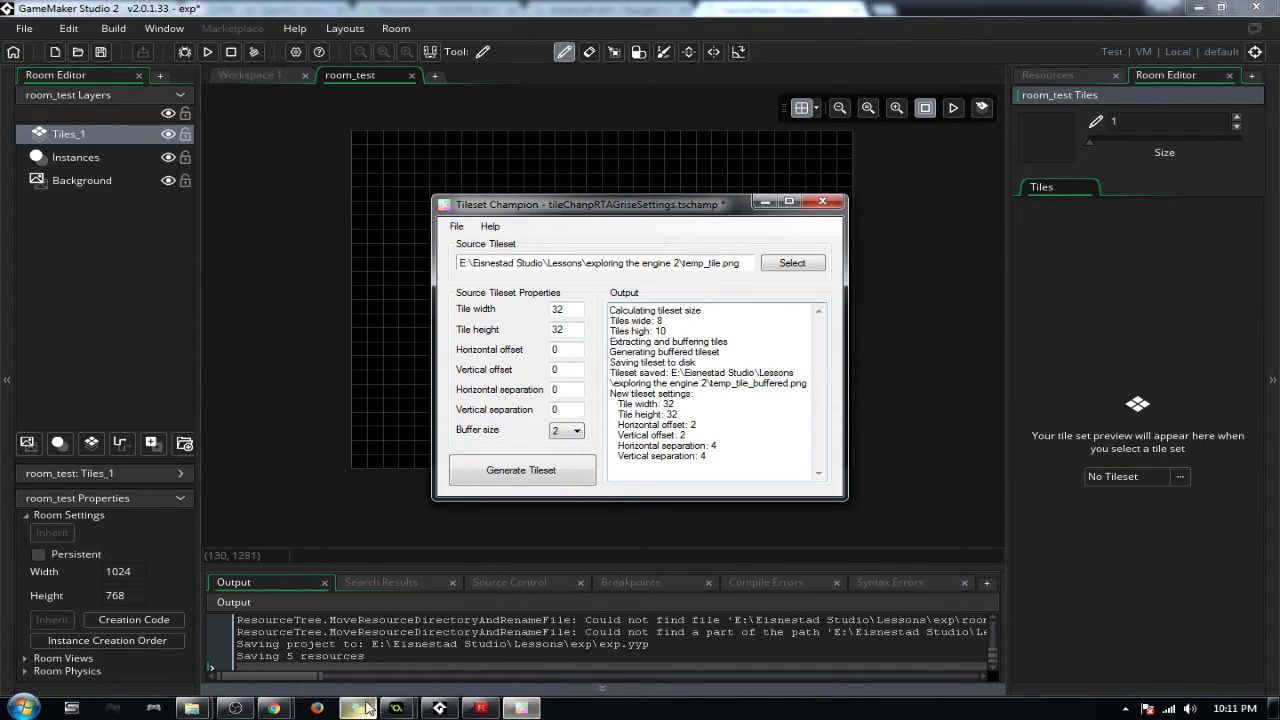
mouse_move(272, 708)
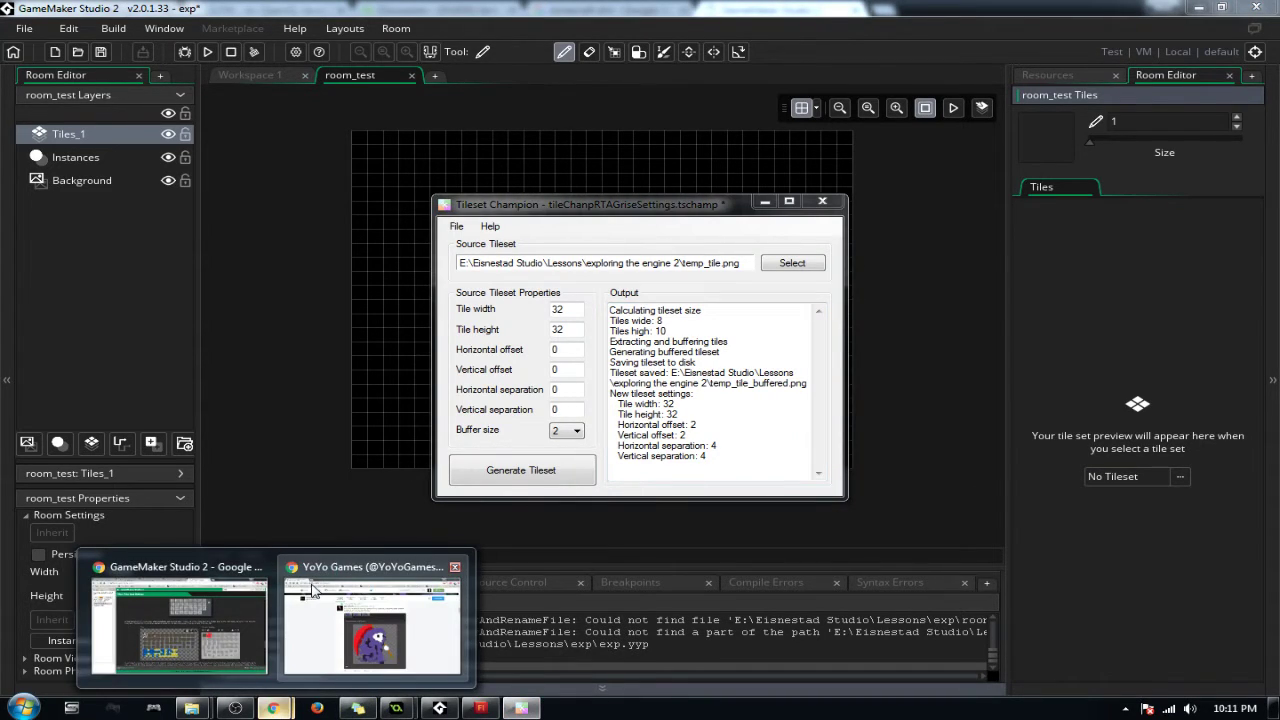
click(210, 624)
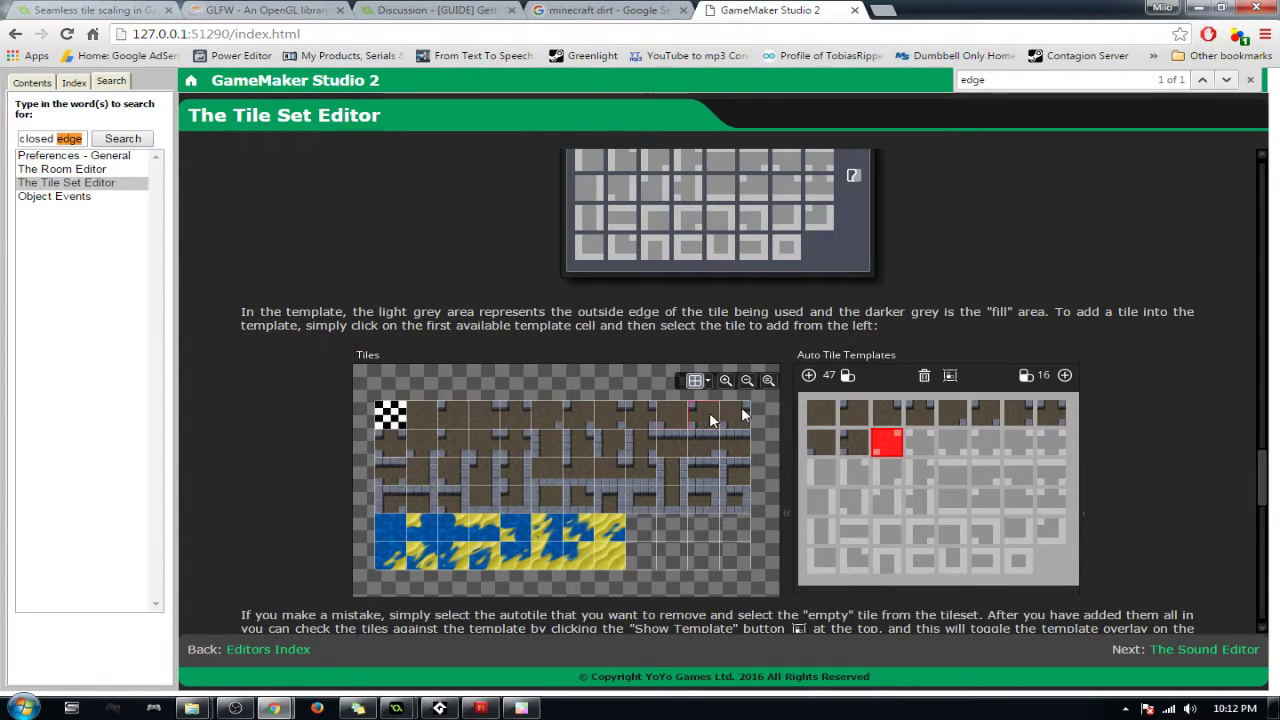
click(1198, 9)
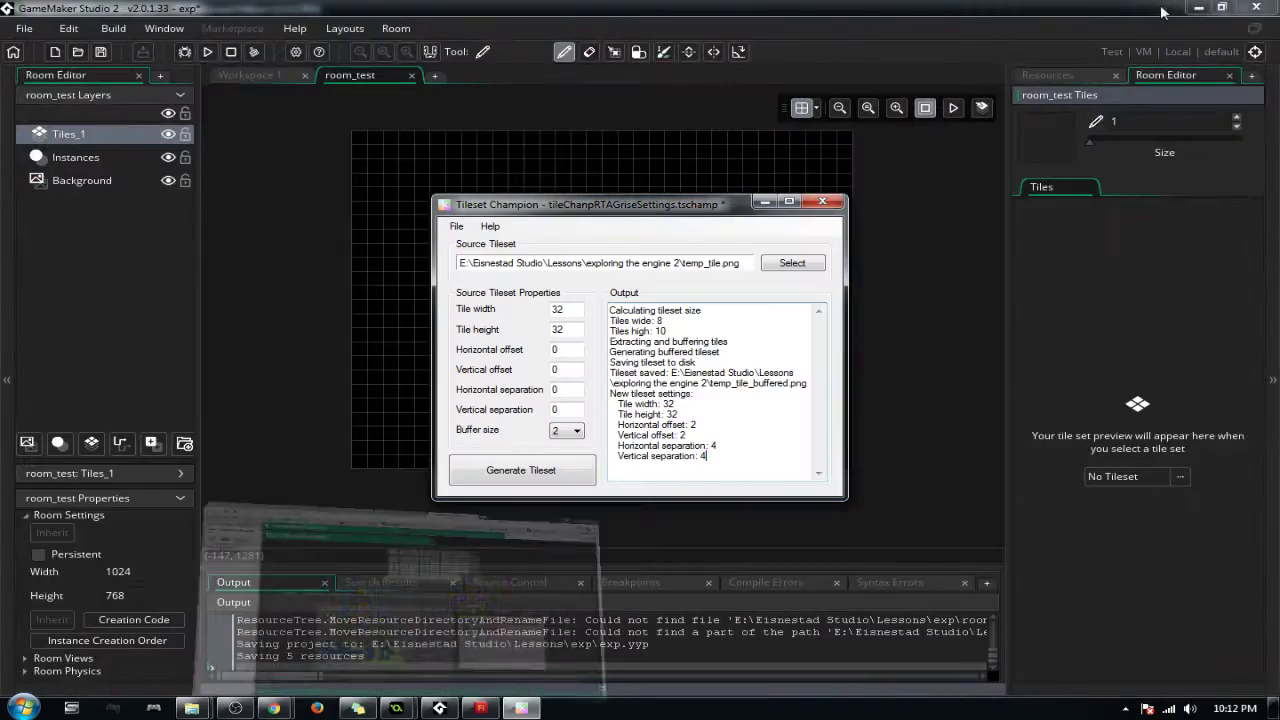
click(765, 201)
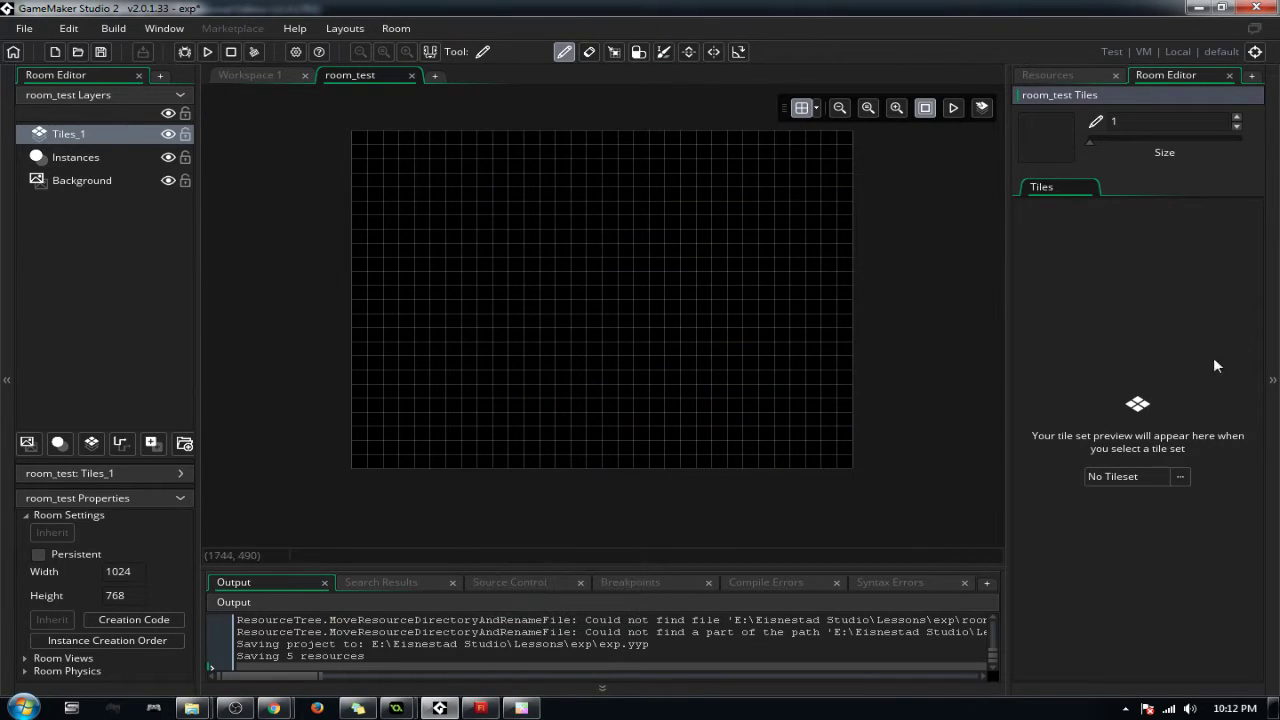
Step: Assign the tile_tutorial tile set to the Tiles_1 layer and look through its tiles, brushes and libraries
click(1150, 478)
double_click(938, 266)
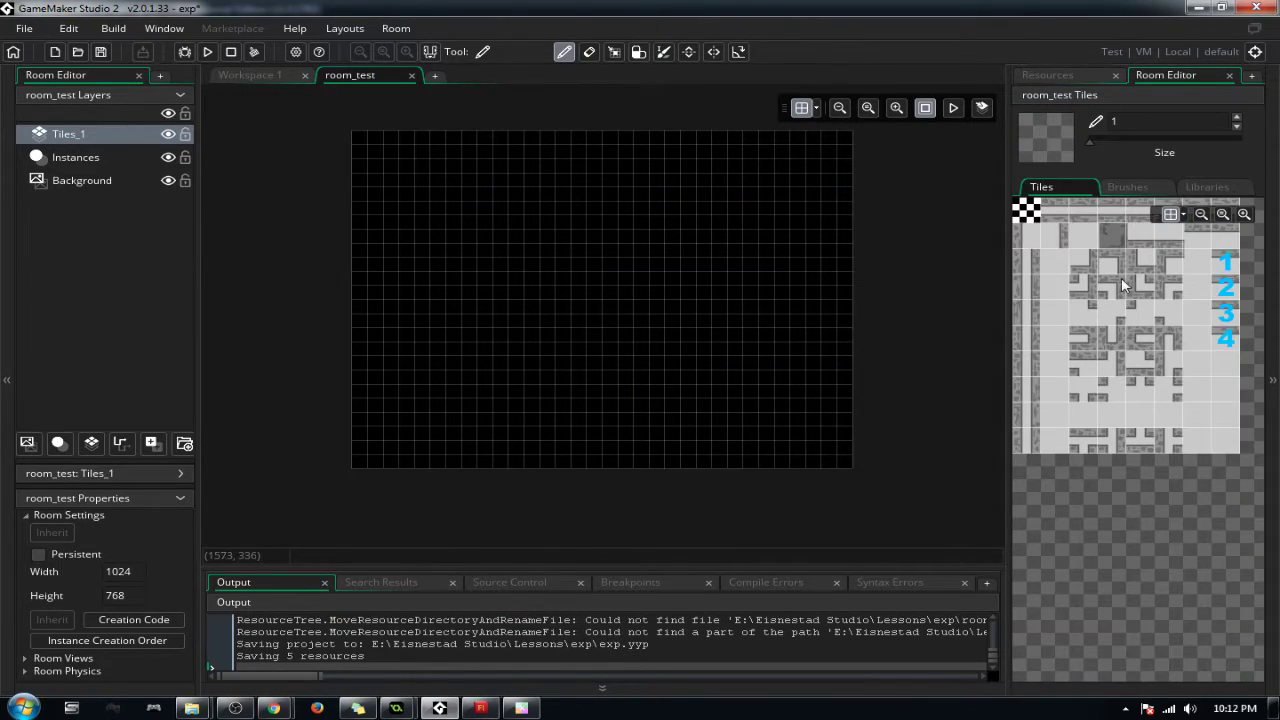
click(1118, 190)
click(1205, 190)
click(1127, 189)
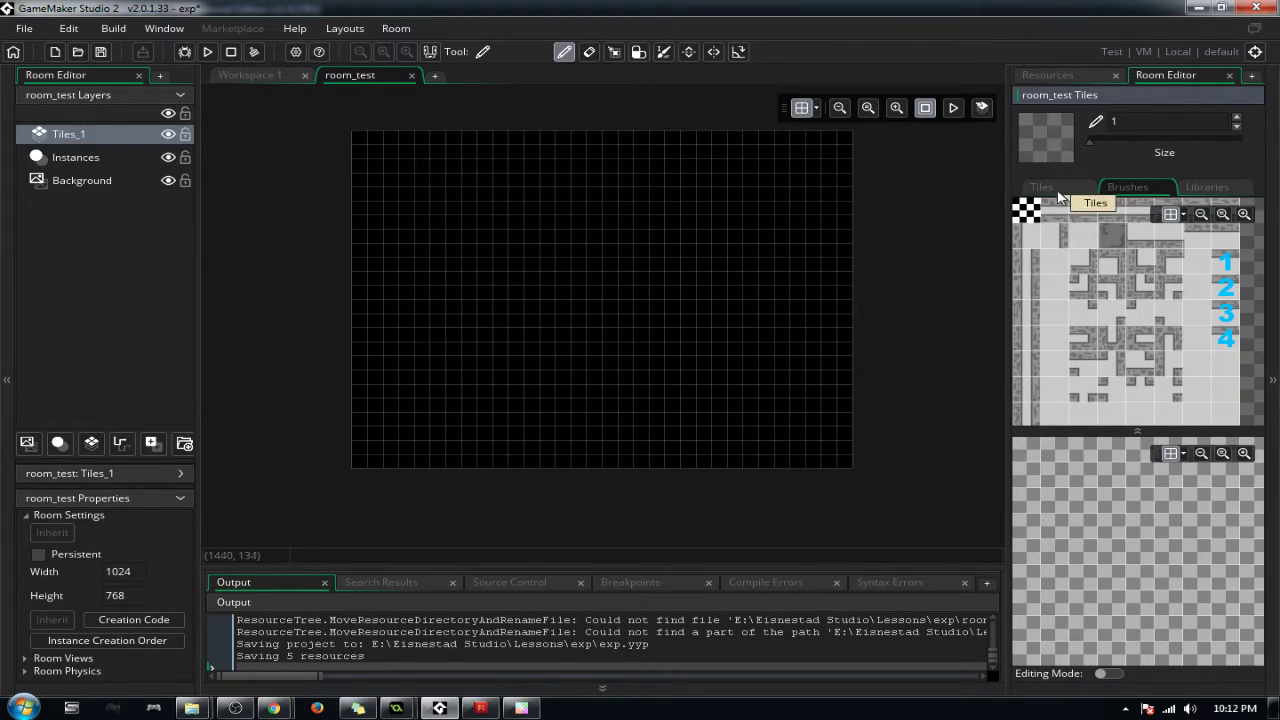
click(1070, 190)
click(1125, 187)
click(1205, 188)
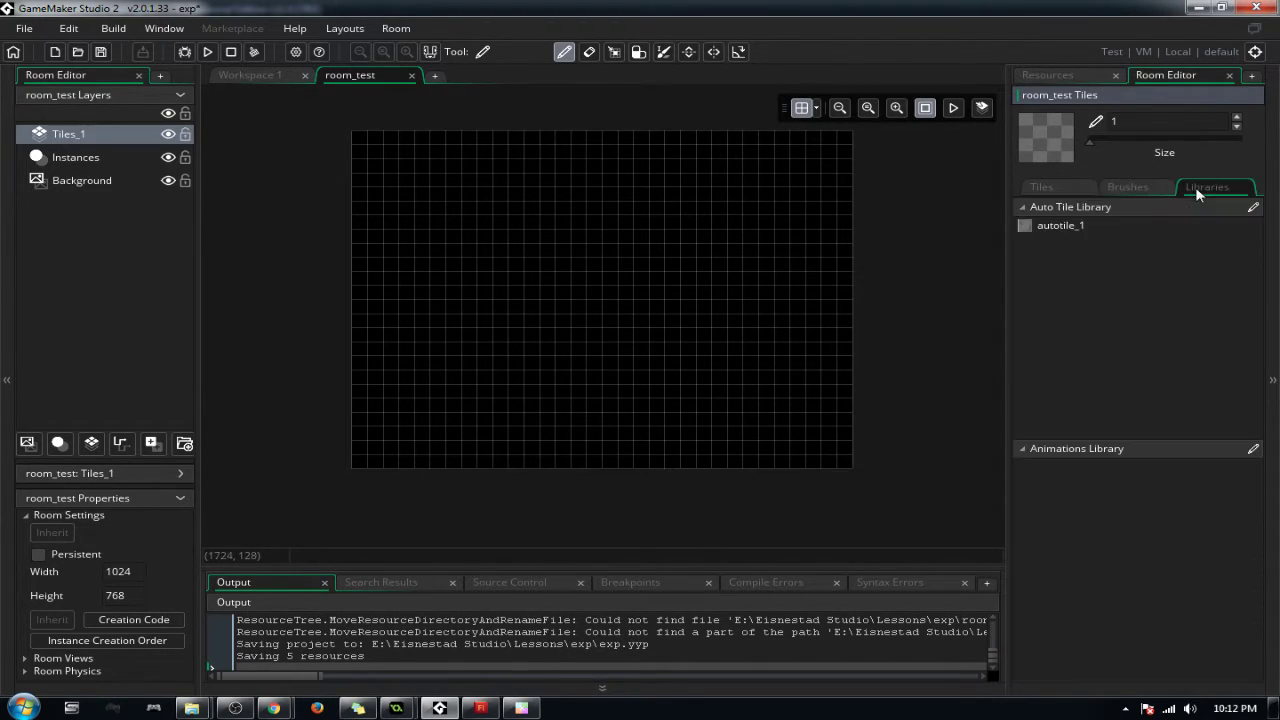
Step: Try out autotile_1 from the Auto Tile Library as the drawing source and compare it with the brushes view
click(1070, 226)
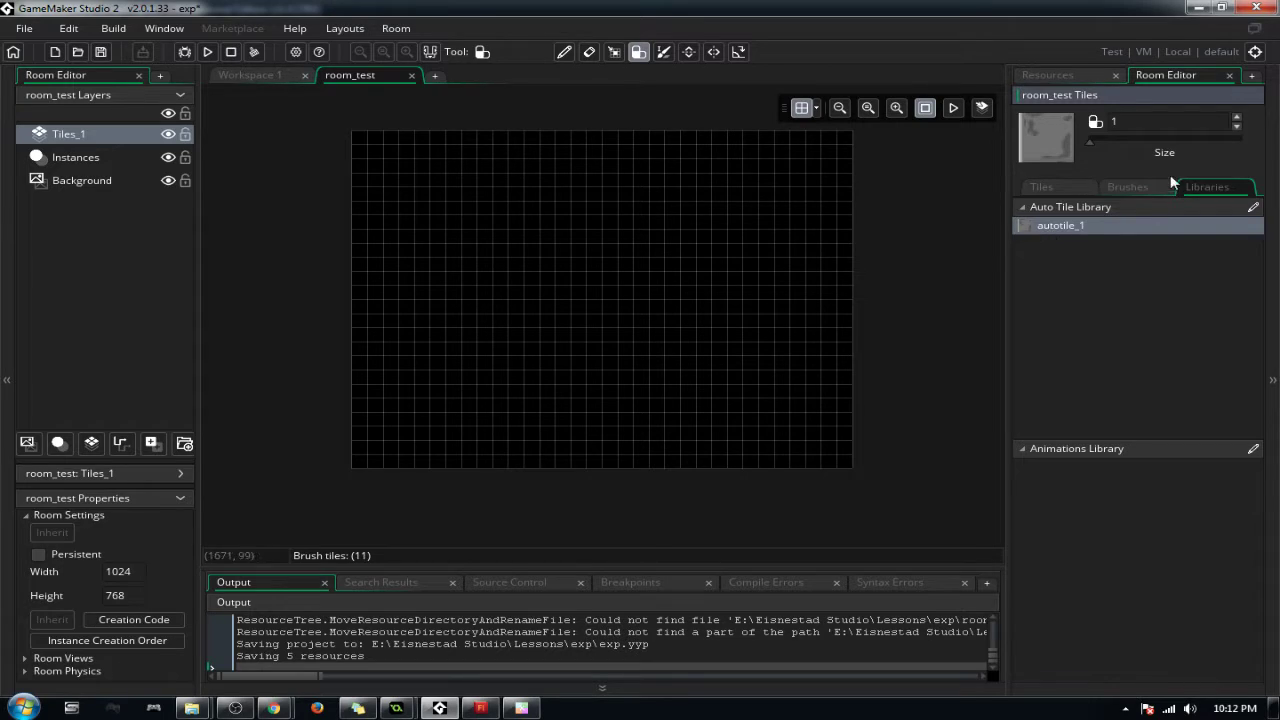
click(1128, 187)
click(1036, 212)
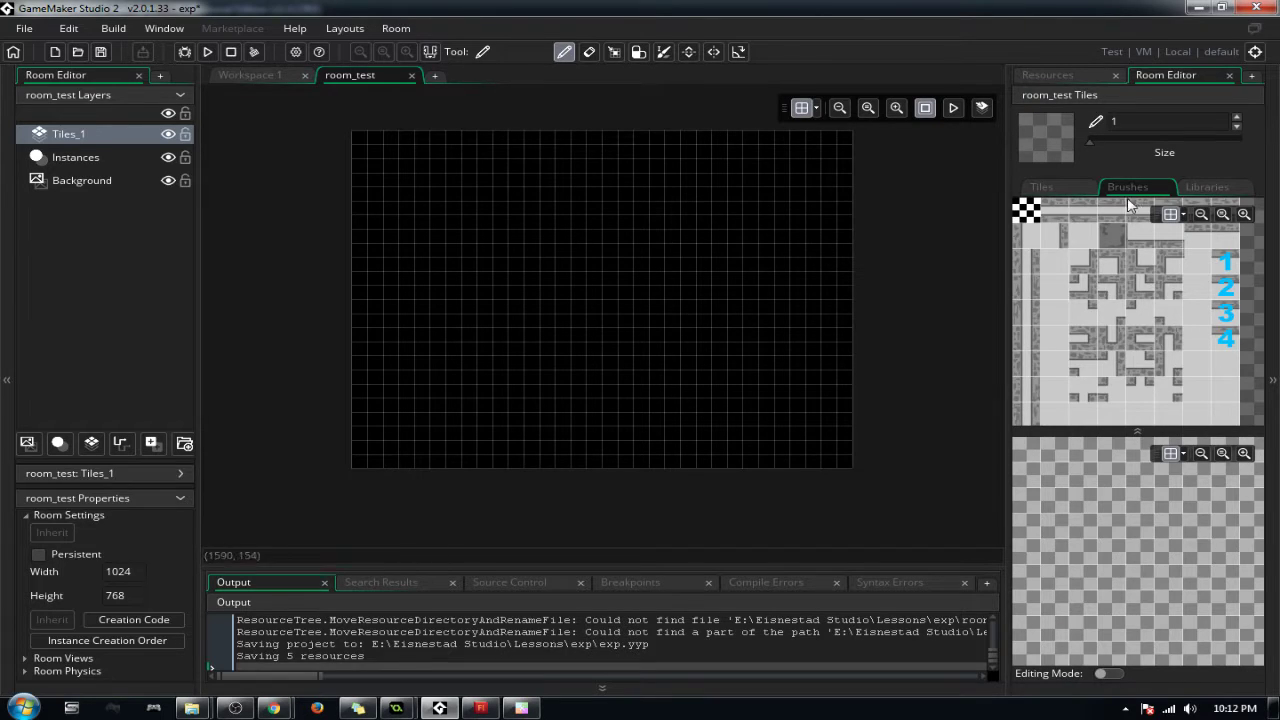
click(1195, 188)
click(1070, 225)
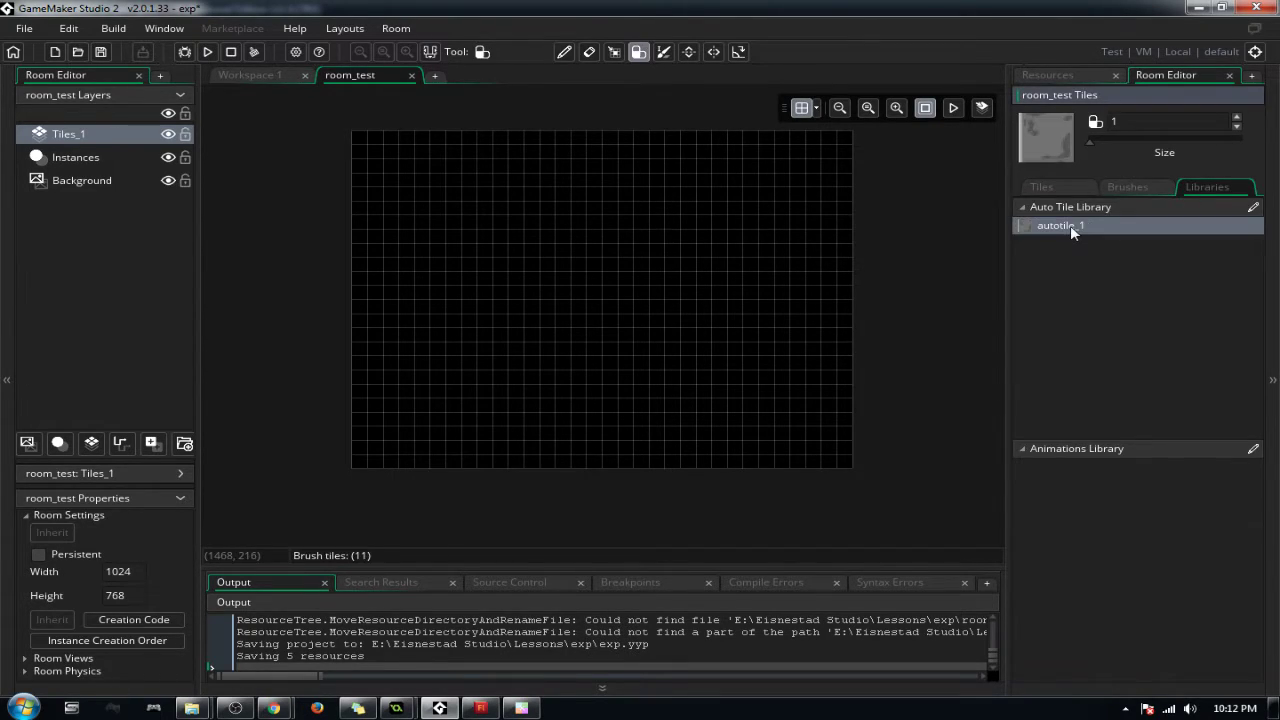
Step: Paint a small patch of left-wall tiles near the middle of the room, and erase it
click(1060, 188)
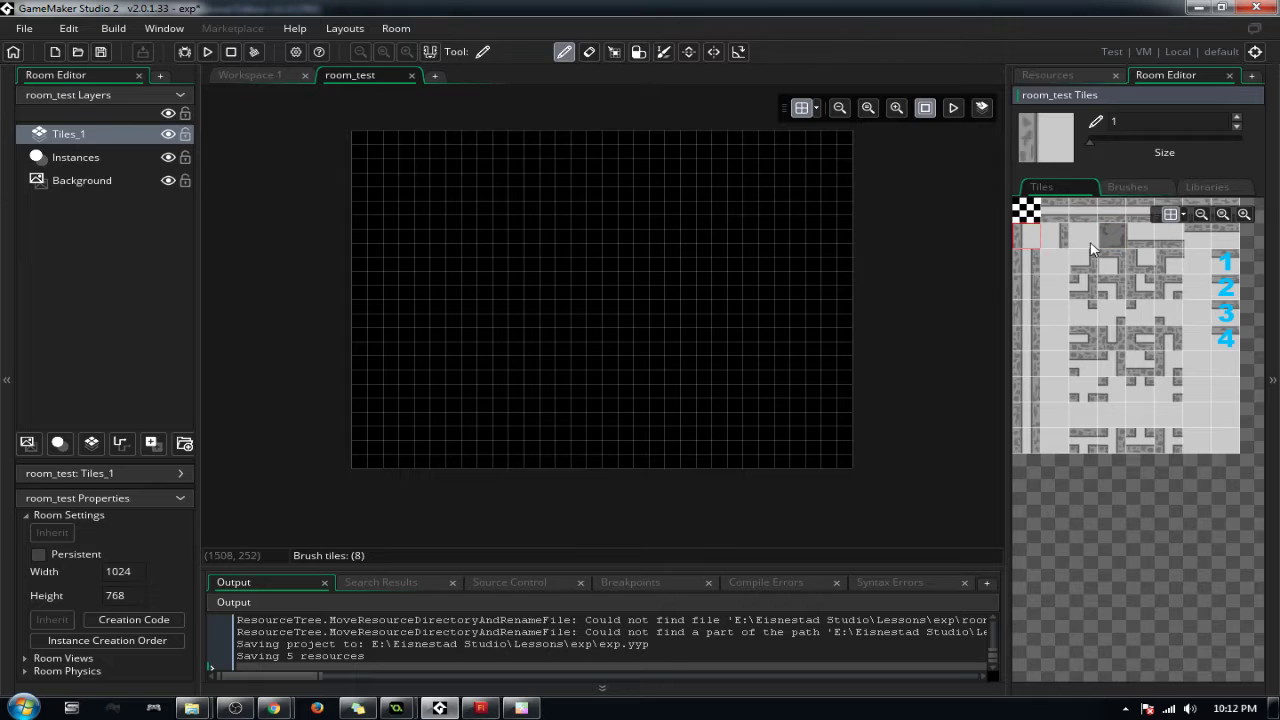
drag(538, 300, 550, 285)
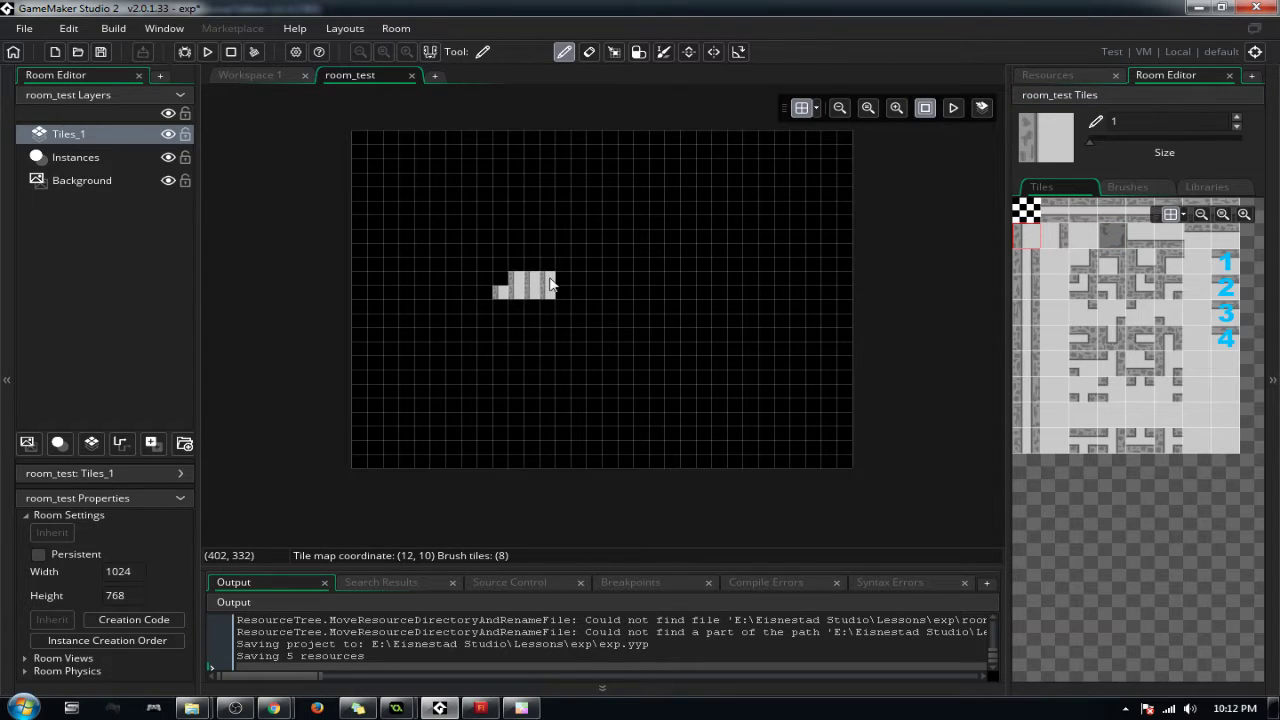
scroll(545, 286, up, 1)
scroll(534, 301, down, 1)
ctrl+scroll(534, 296, up, 5)
ctrl+scroll(558, 284, down, 1)
mouse_move(566, 285)
right_down()
mouse_move(505, 292)
mouse_move(500, 270)
mouse_move(455, 300)
right_up()
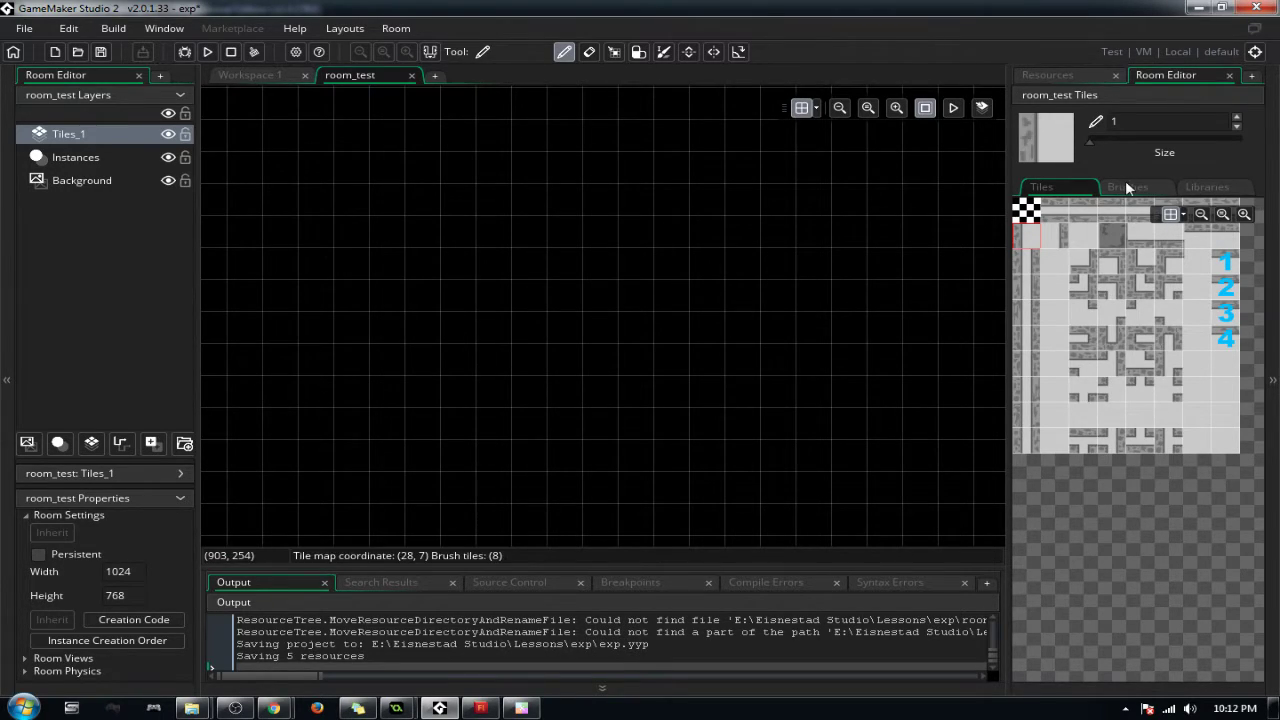
Step: Paint a rectangular area in the room with autotile_1 at brush size 4
click(1210, 188)
click(1068, 228)
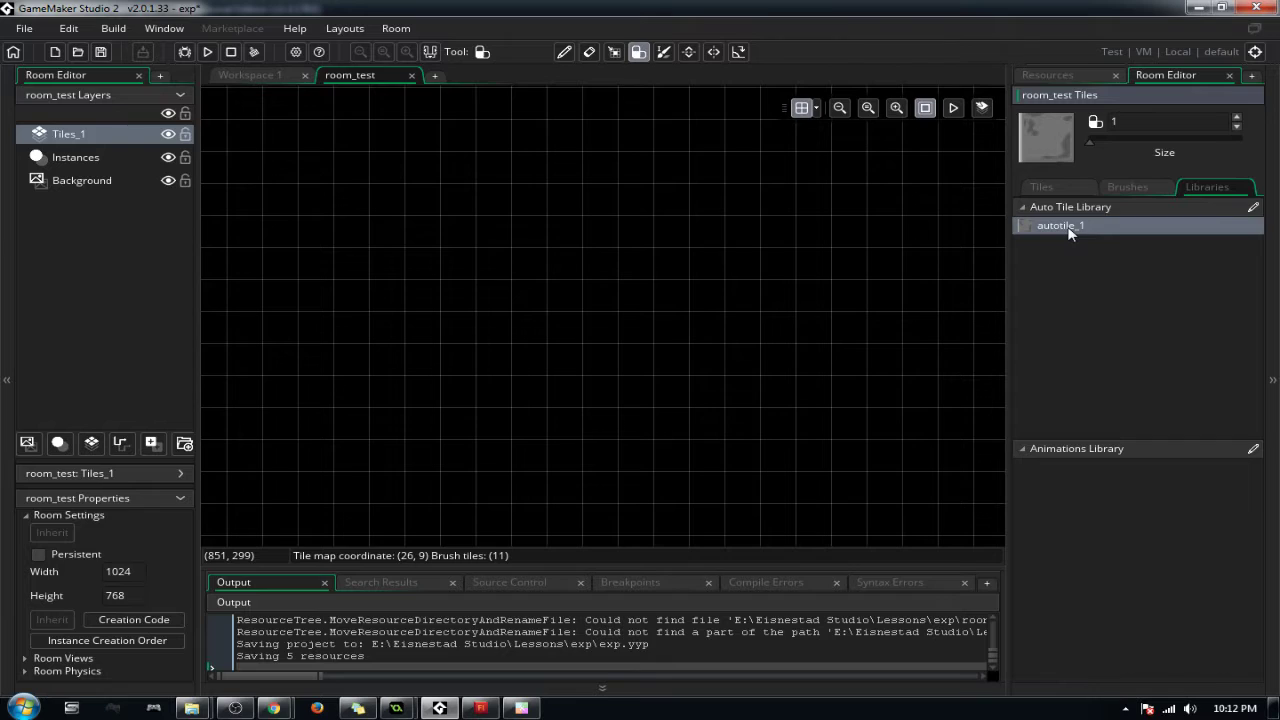
drag(1088, 141, 1102, 141)
click(486, 300)
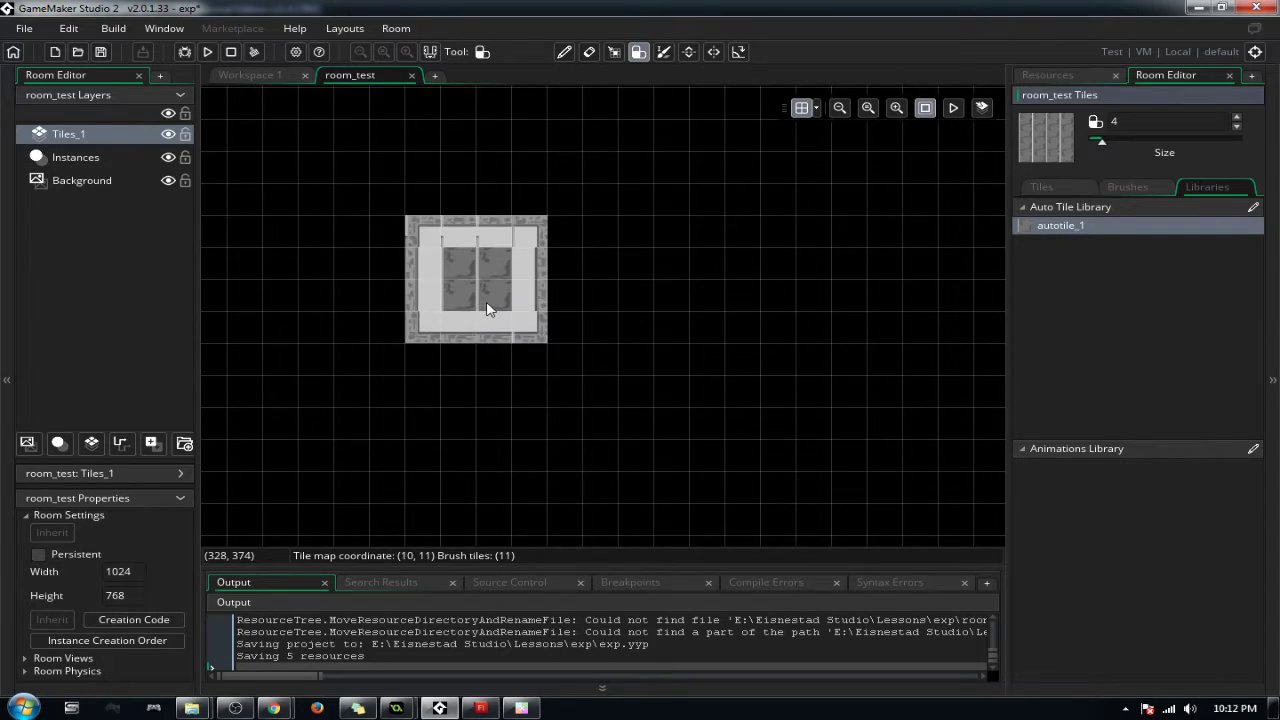
mouse_move(534, 289)
mouse_down()
mouse_move(596, 286)
mouse_move(586, 390)
mouse_move(466, 362)
mouse_move(400, 314)
mouse_move(388, 371)
mouse_up()
scroll(503, 336, down, 3)
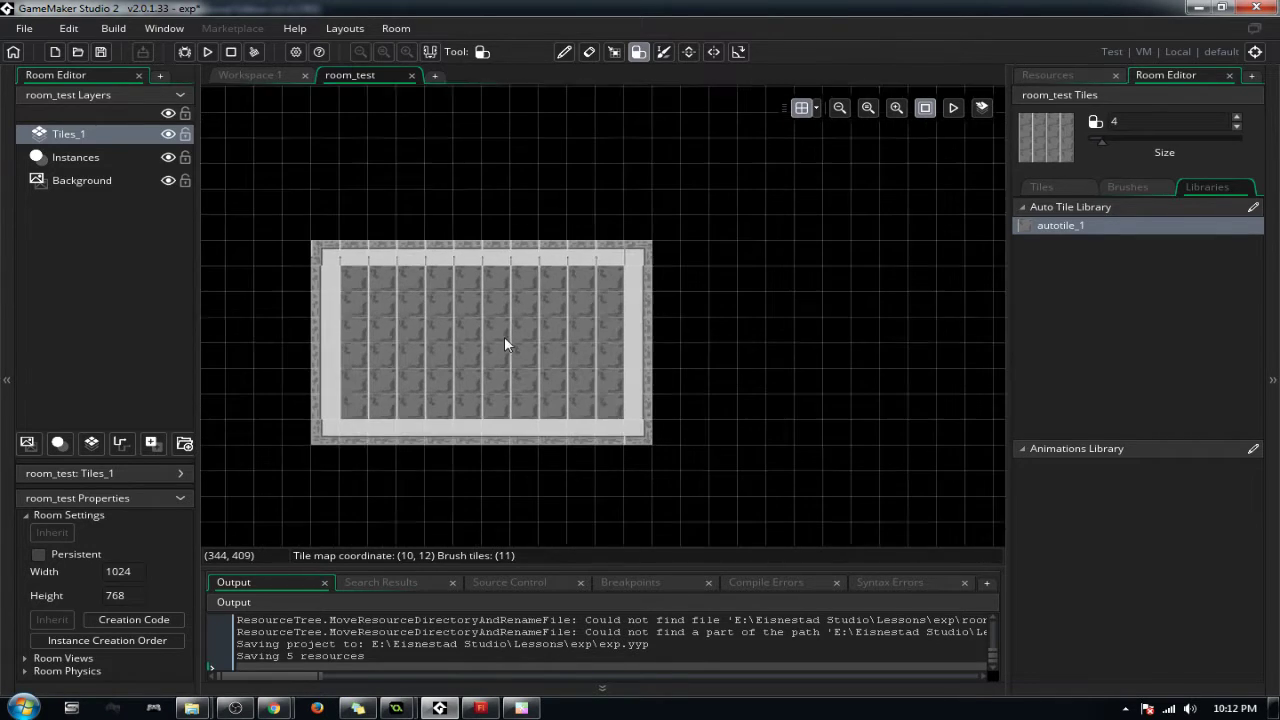
scroll(501, 333, down, 1)
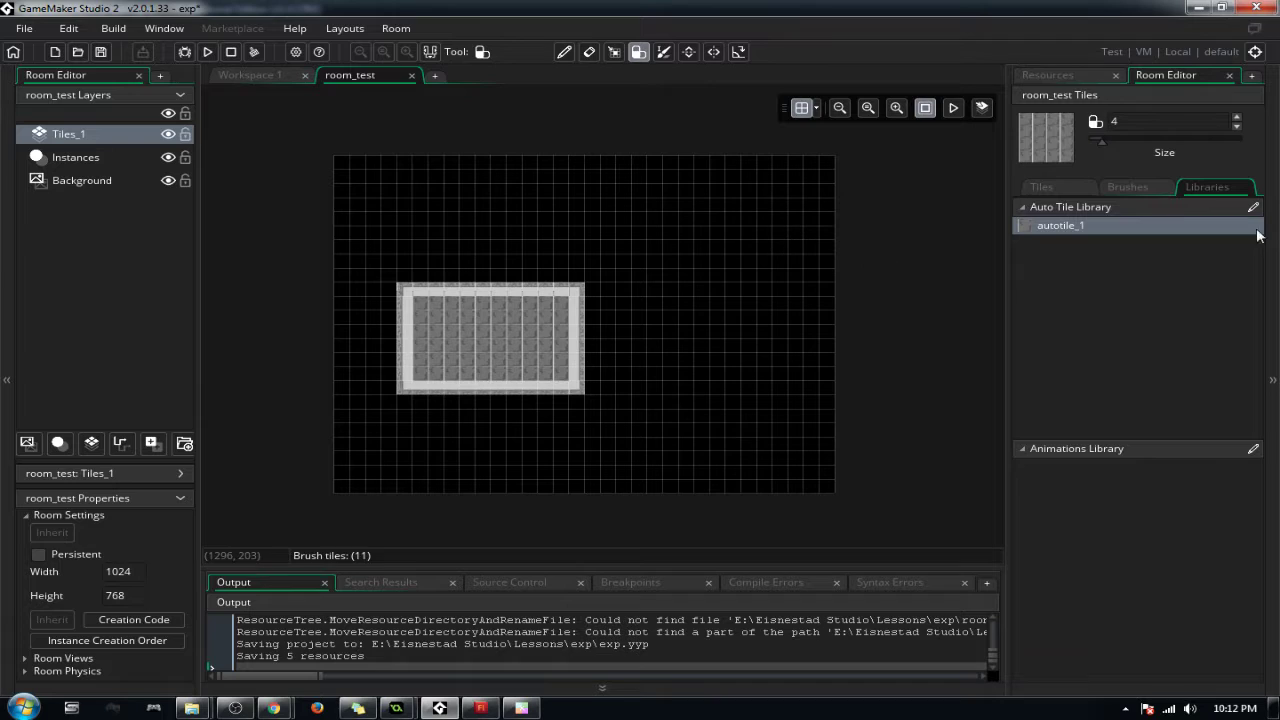
Step: Open autotile_1 for editing, replace its first template tile with the plain floor tile, and return to room_test
click(1064, 188)
click(1140, 190)
click(1208, 189)
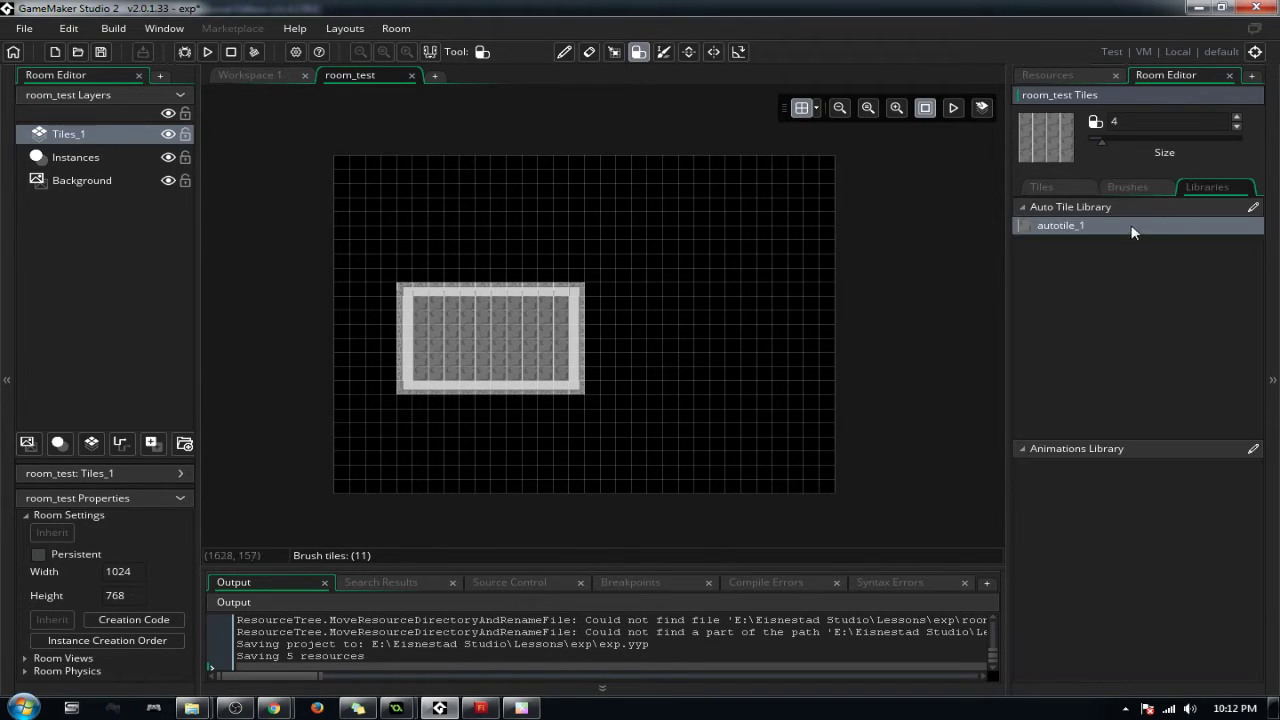
double_click(1260, 226)
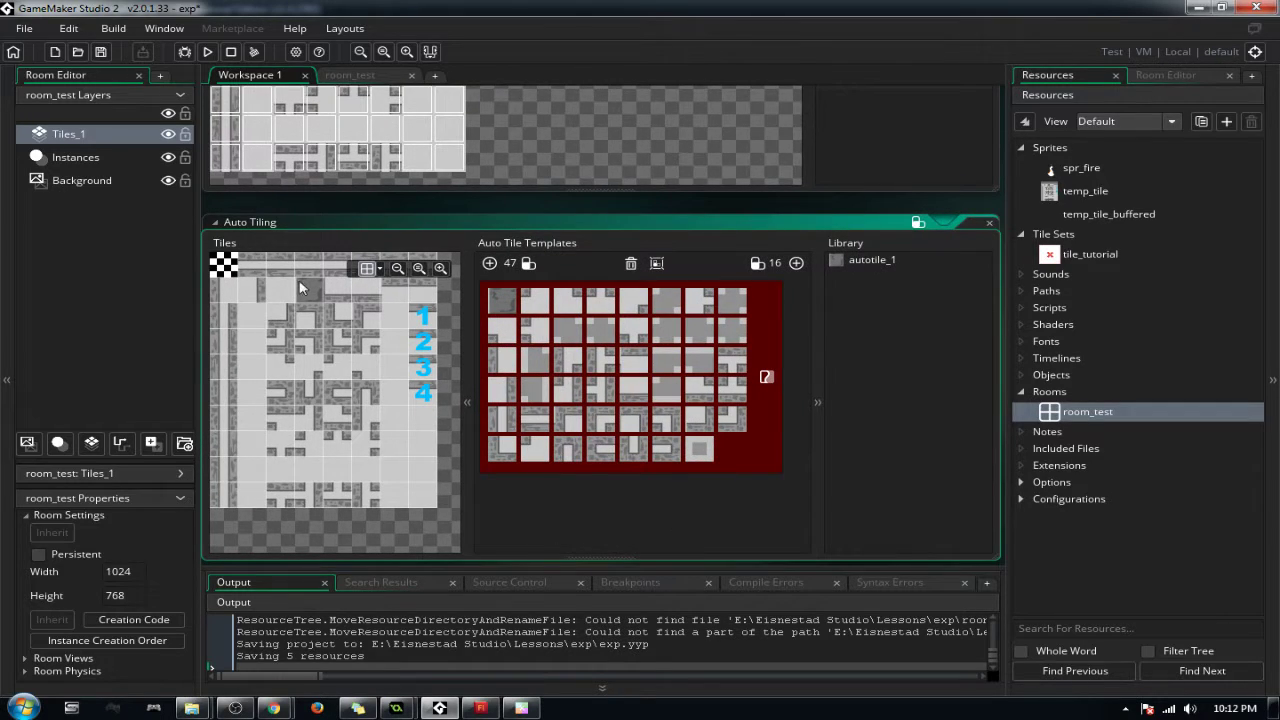
click(507, 313)
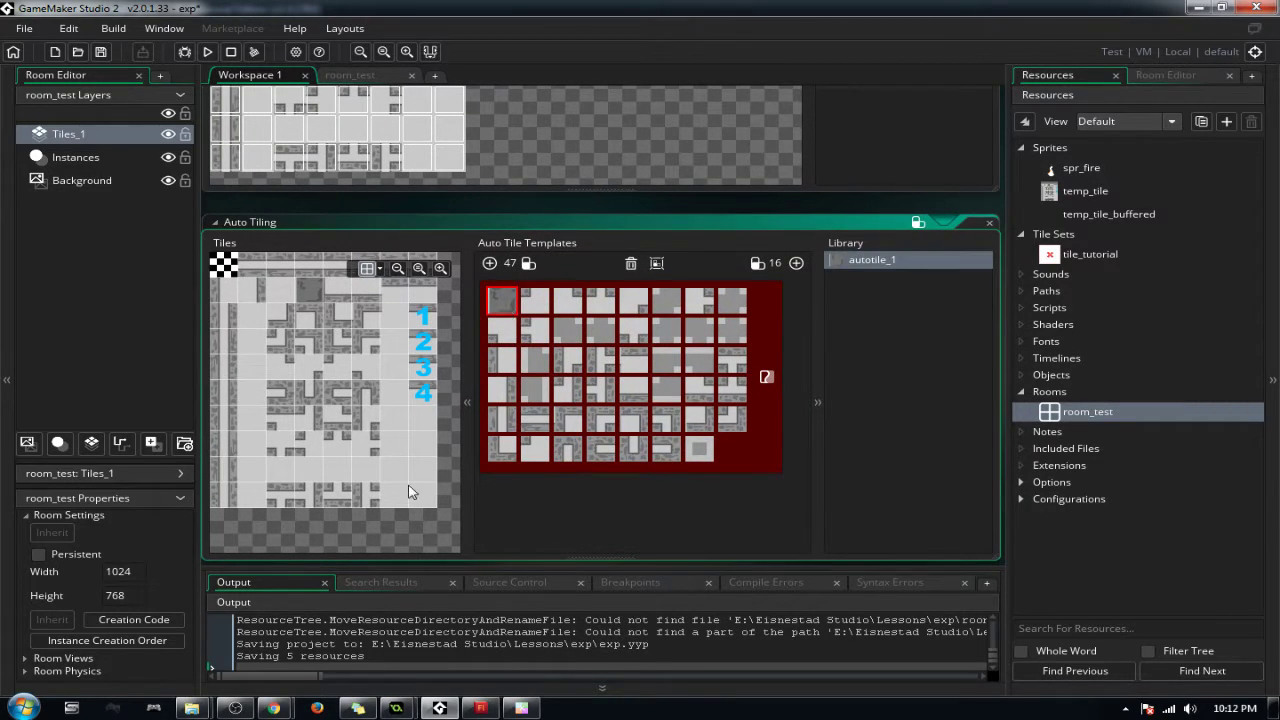
click(413, 428)
click(350, 77)
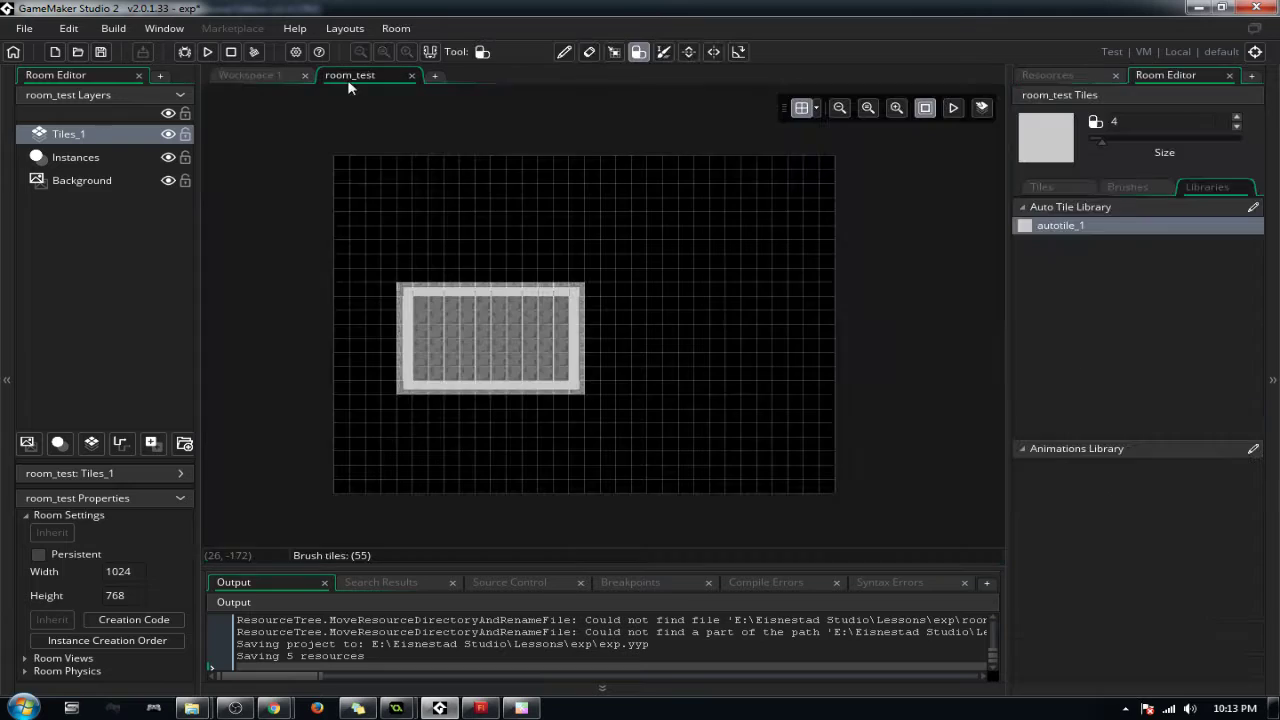
Step: Erase the painted rectangle and paint a larger rectangular floor area with the corrected autotile_1
mouse_move(548, 318)
right_down()
mouse_move(551, 391)
mouse_move(423, 351)
mouse_move(403, 277)
mouse_move(452, 389)
right_up()
mouse_move(460, 348)
mouse_down()
mouse_move(537, 355)
mouse_move(571, 294)
mouse_move(449, 277)
mouse_move(491, 243)
mouse_move(586, 256)
mouse_move(623, 351)
mouse_move(631, 246)
mouse_up()
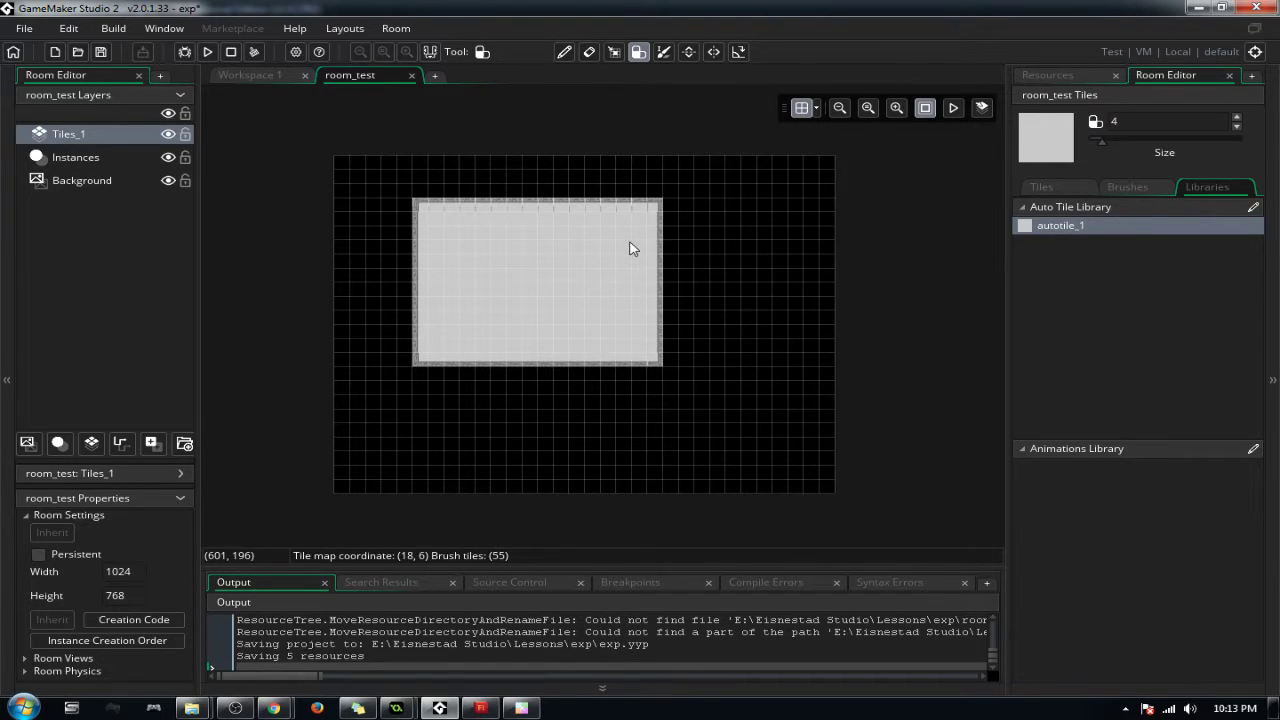
scroll(629, 296, up, 2)
ctrl+scroll(556, 351, up, 3)
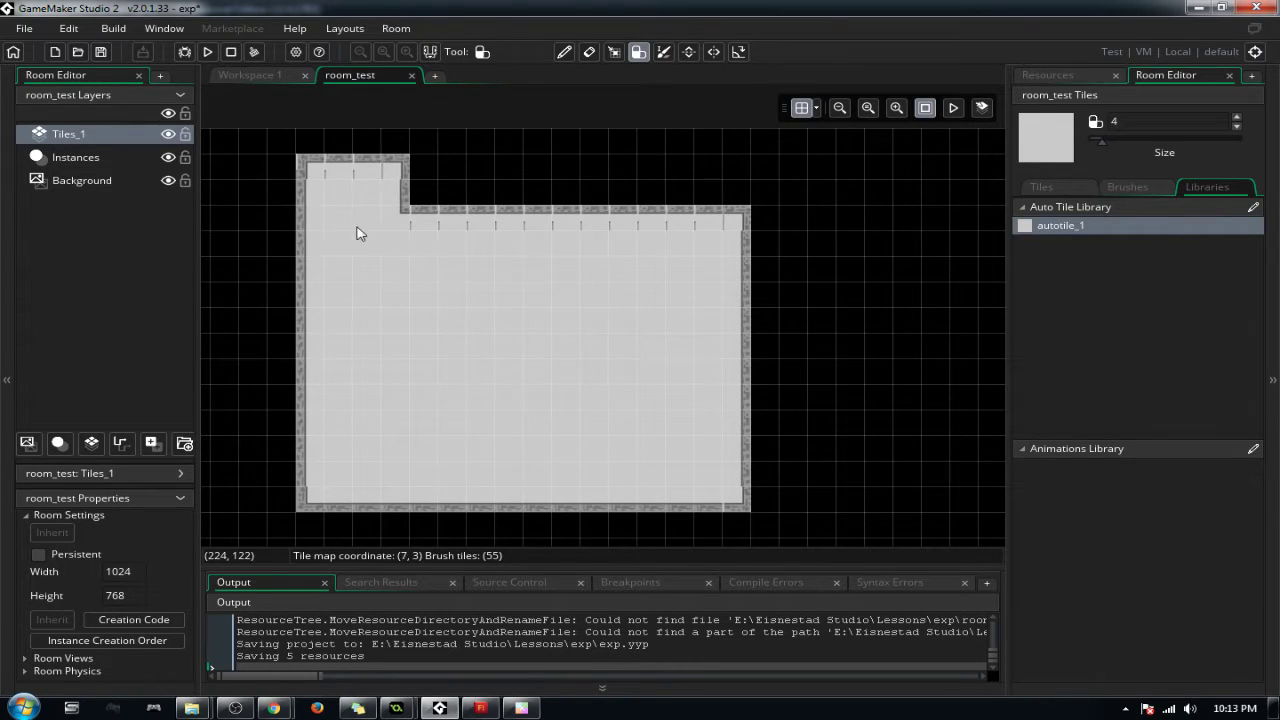
Step: Extend the floor area to the right, and add narrow passages and small separate pieces at brush size 1
click(857, 397)
drag(1103, 141, 1088, 142)
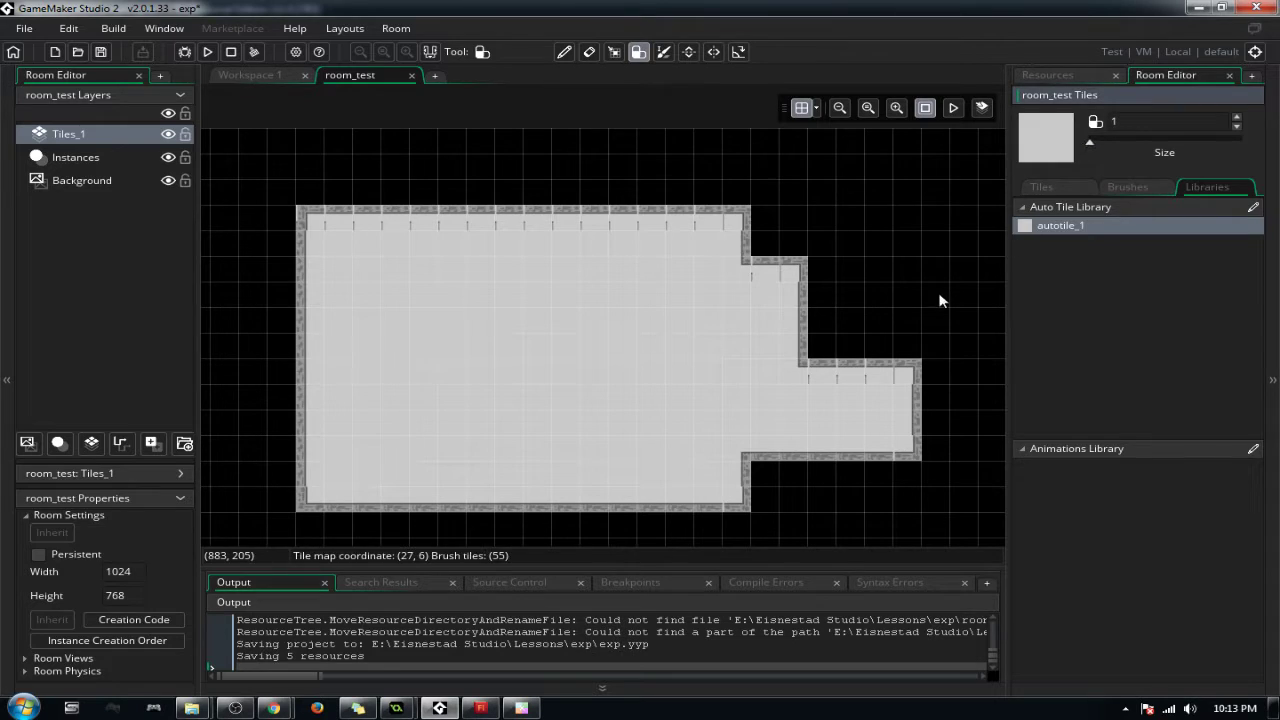
mouse_move(920, 349)
mouse_down()
mouse_move(912, 245)
mouse_move(817, 192)
mouse_move(918, 250)
mouse_move(856, 244)
mouse_move(876, 228)
mouse_up()
click(899, 245)
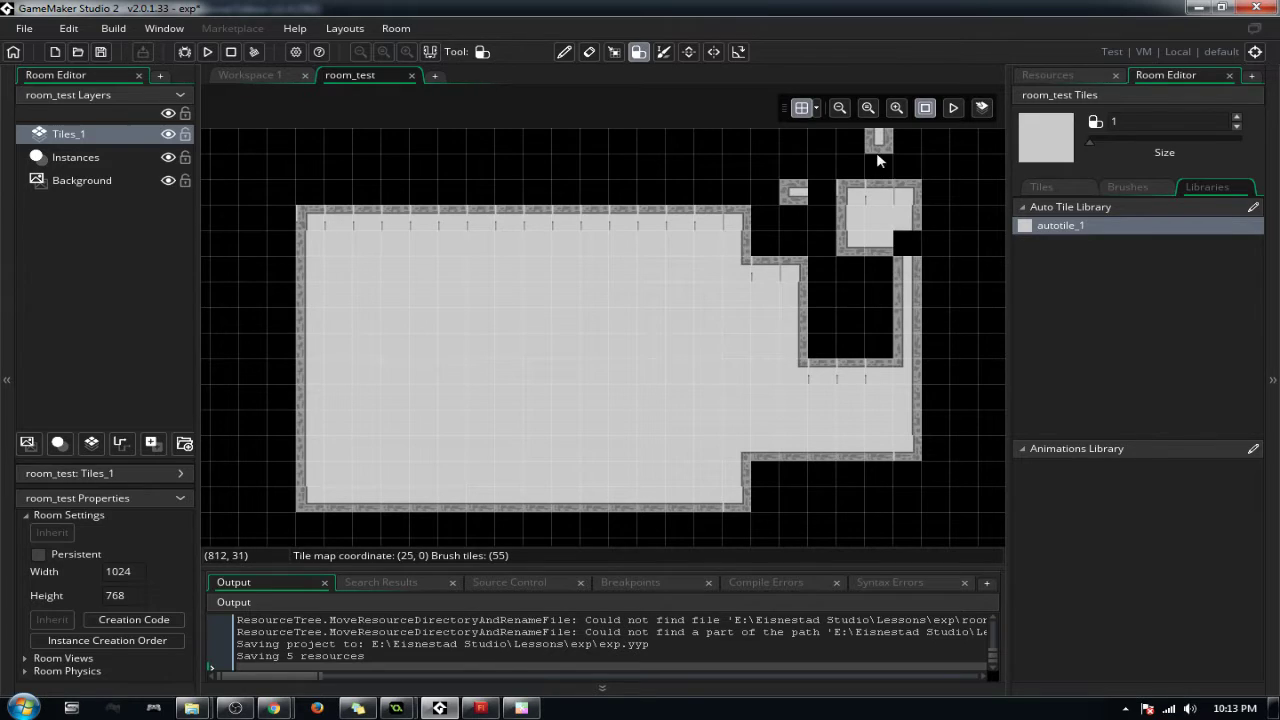
click(768, 244)
click(594, 195)
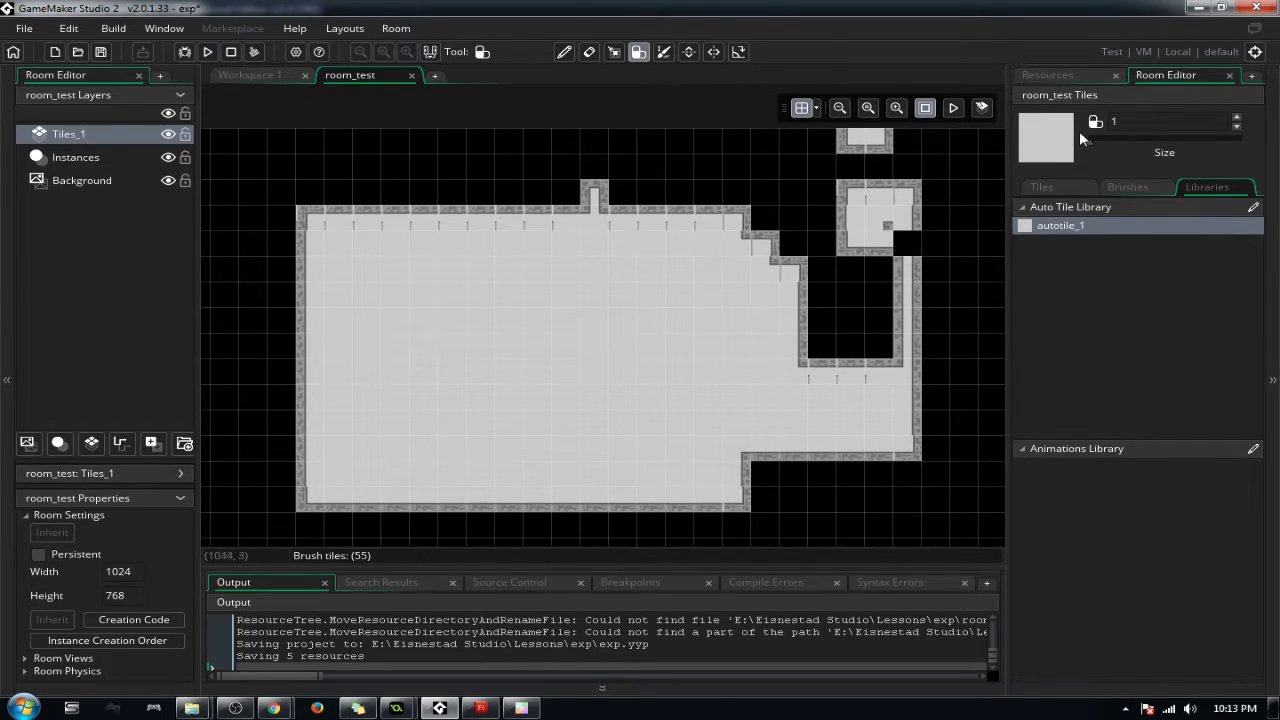
Step: Set the brush size to 3, fill the gaps on the floor's upper right side, and inspect the walls
drag(1089, 136, 1093, 138)
mouse_move(766, 157)
mouse_down()
mouse_move(689, 229)
mouse_move(837, 343)
mouse_move(875, 350)
mouse_up()
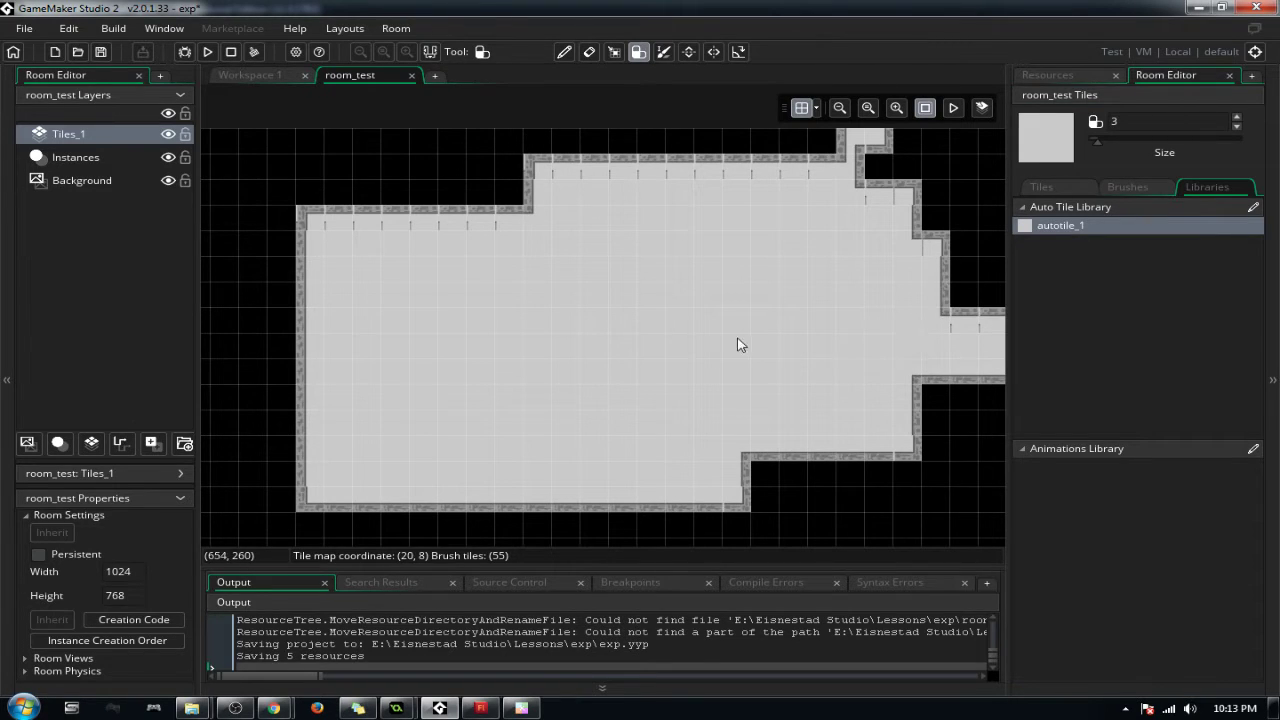
scroll(930, 378, down, 1)
scroll(929, 368, up, 1)
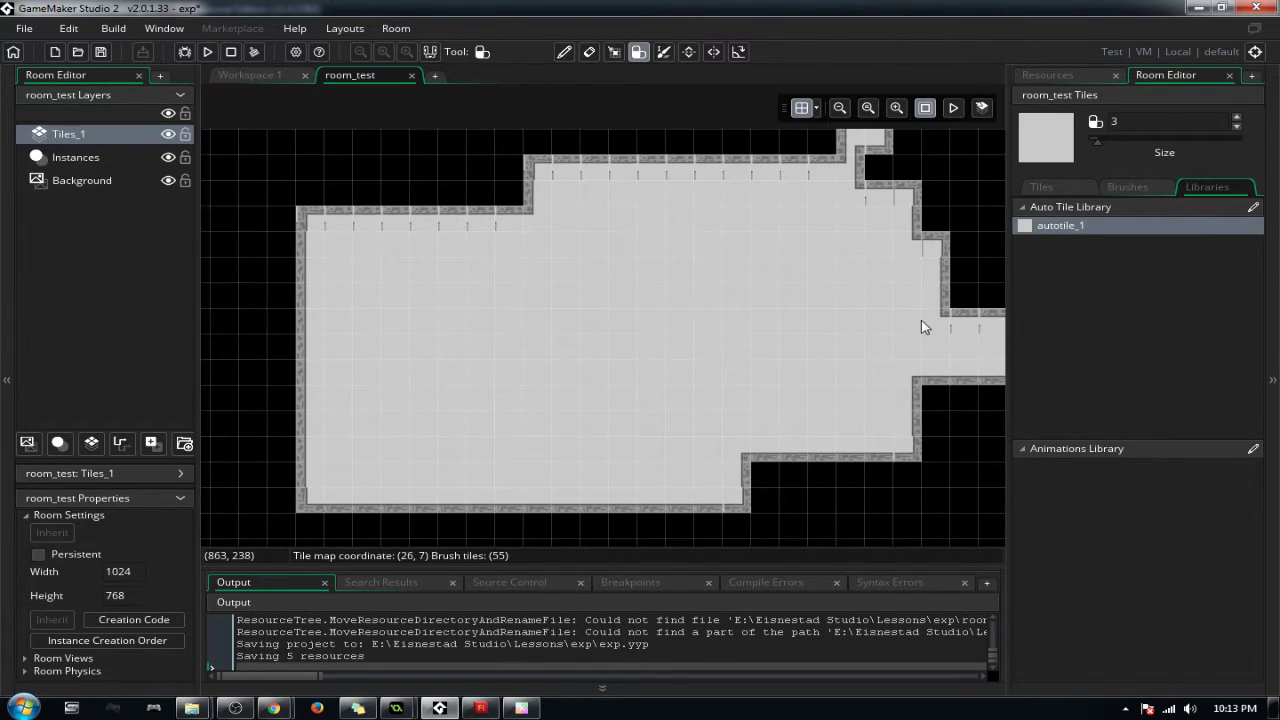
scroll(900, 300, up, 2)
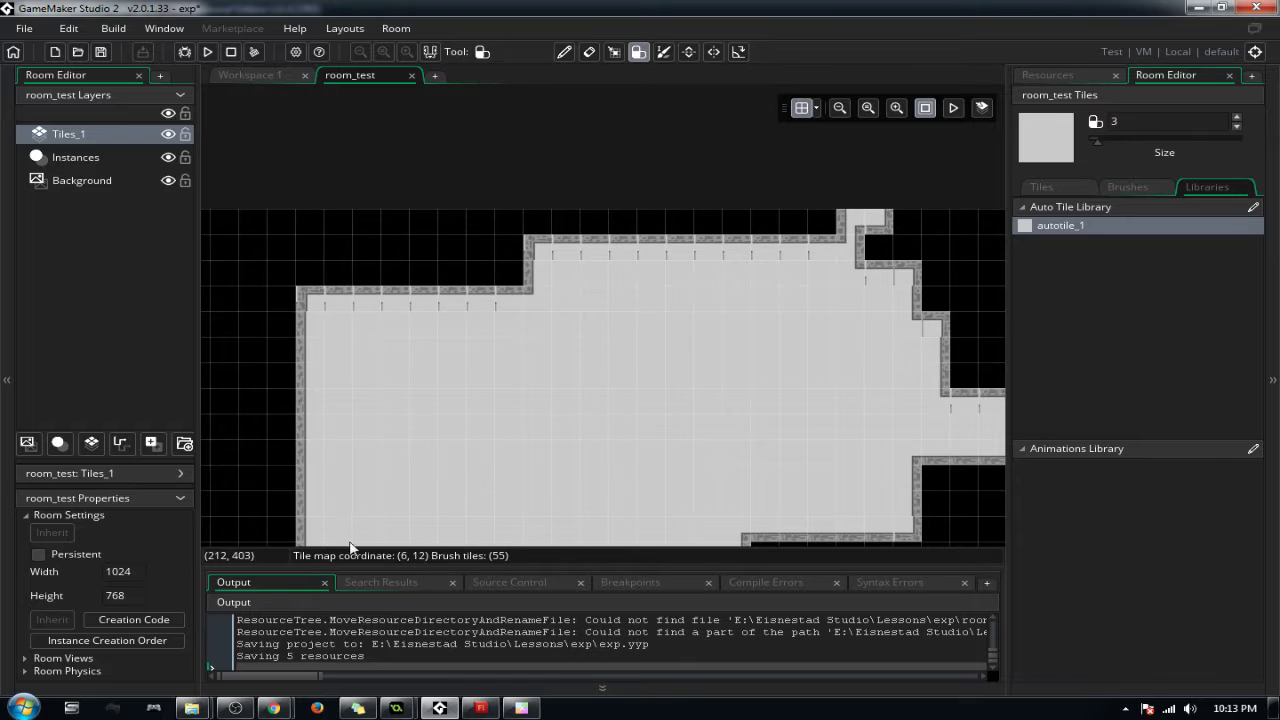
scroll(600, 509, down, 2)
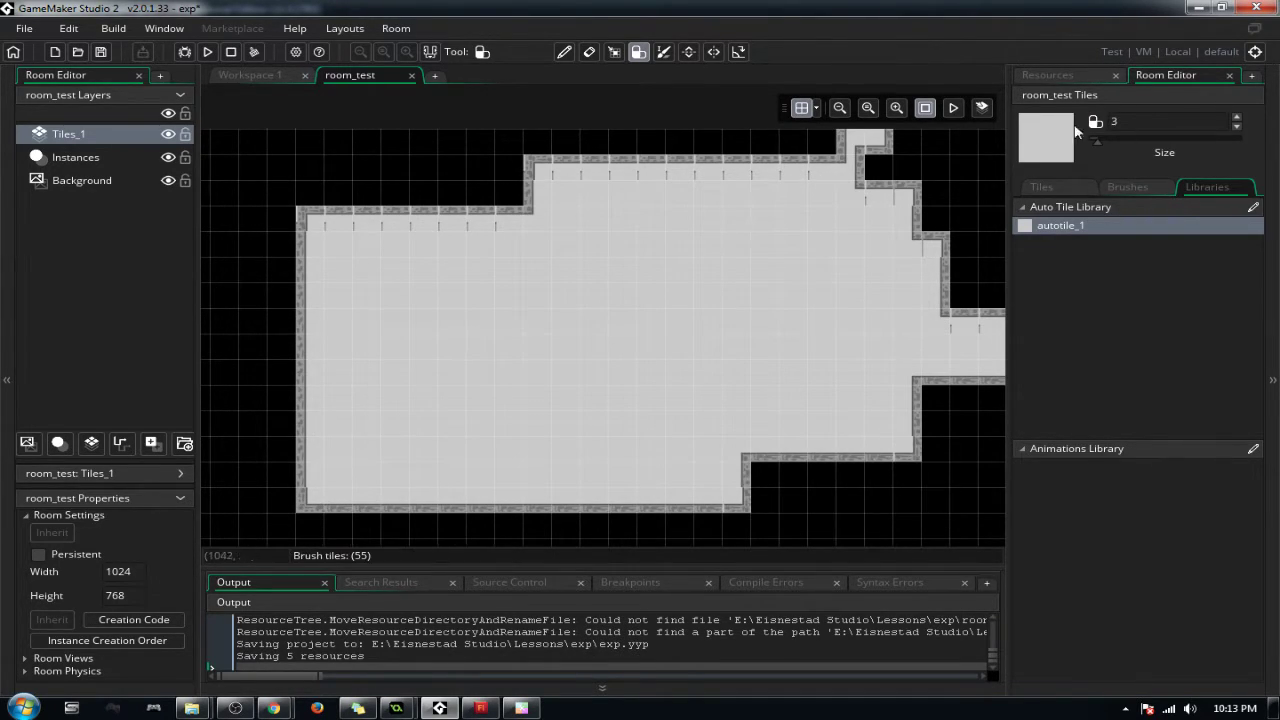
Step: Delete the painted tile layer, add a new tile layer, and assign the tile_tutorial tile set to it
click(1068, 188)
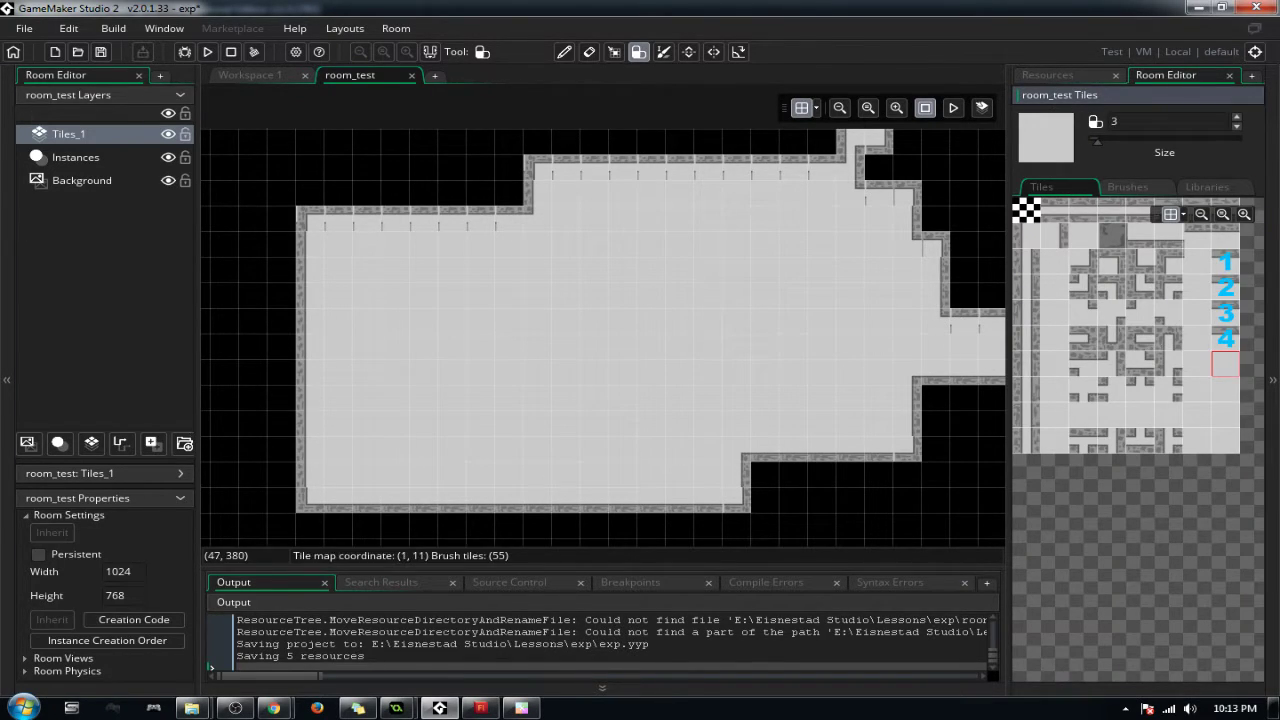
drag(201, 440, 286, 438)
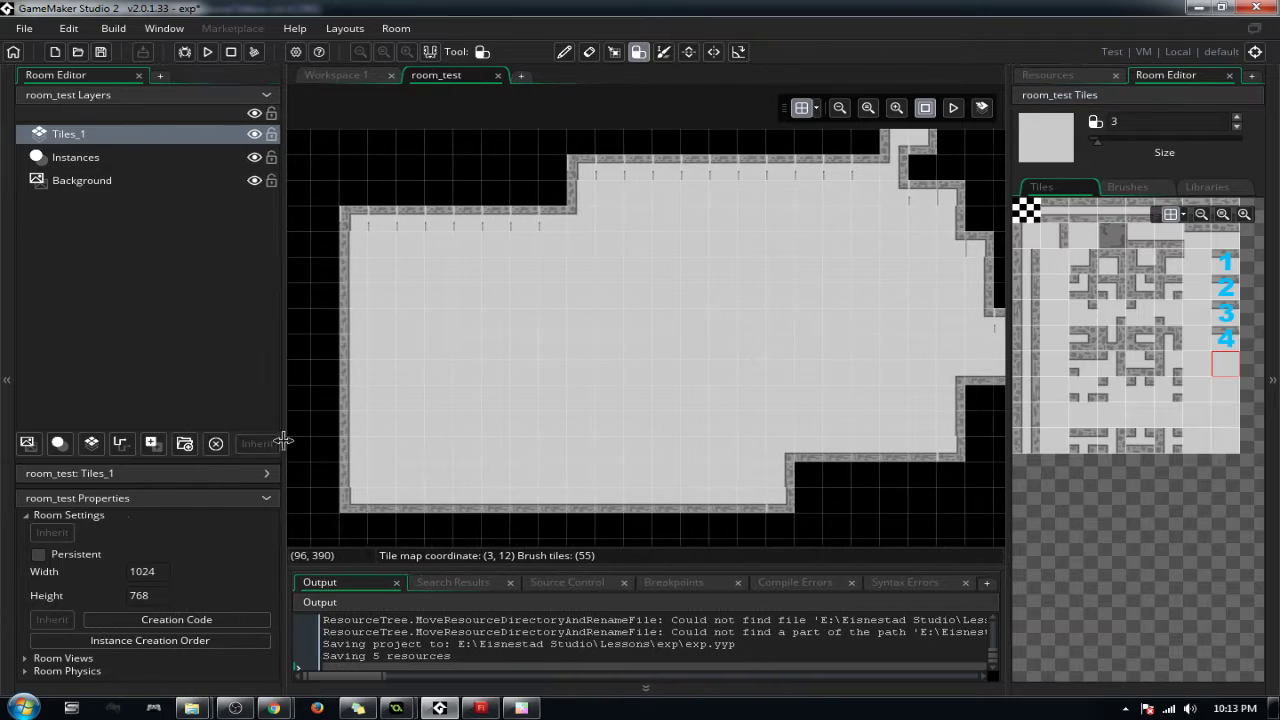
click(216, 444)
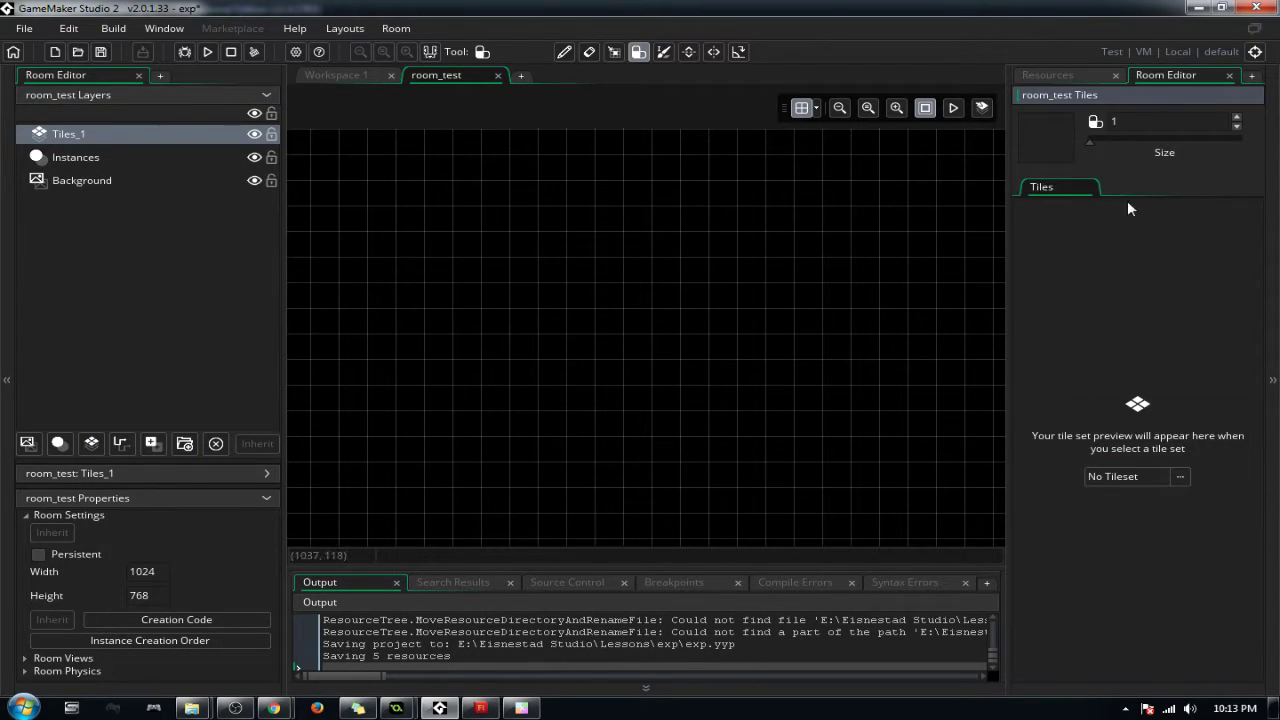
click(1118, 473)
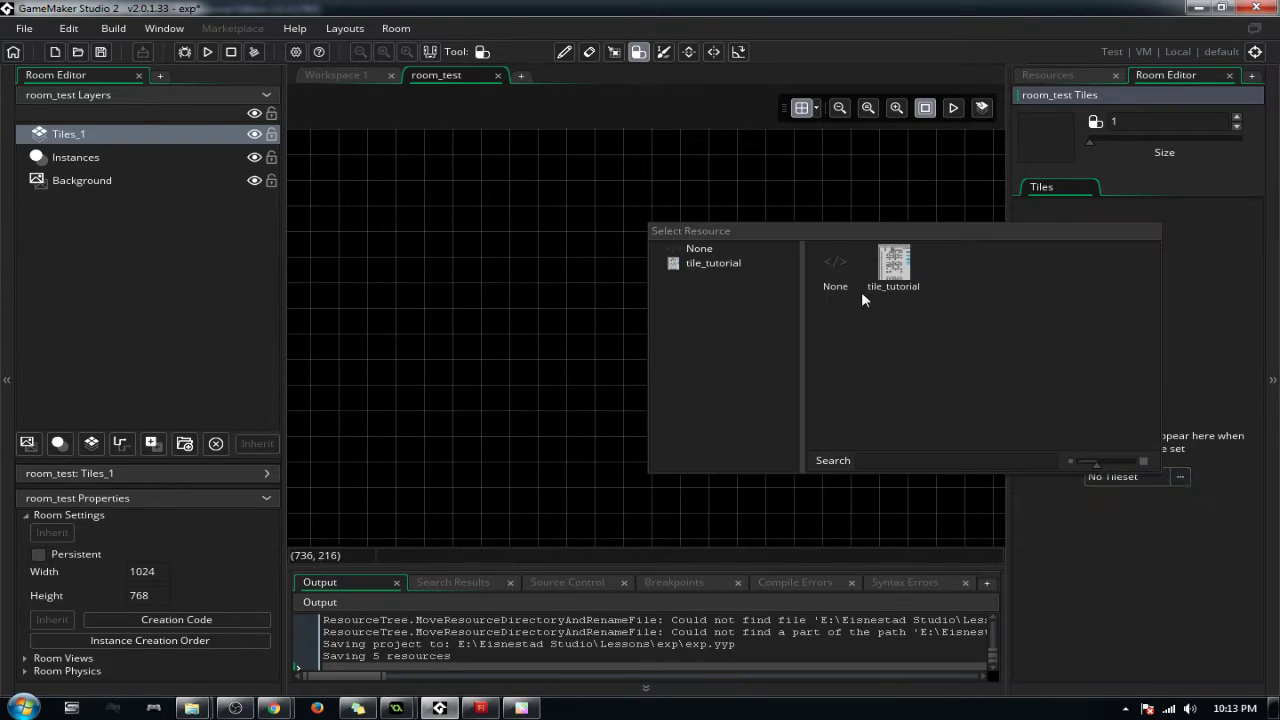
double_click(884, 272)
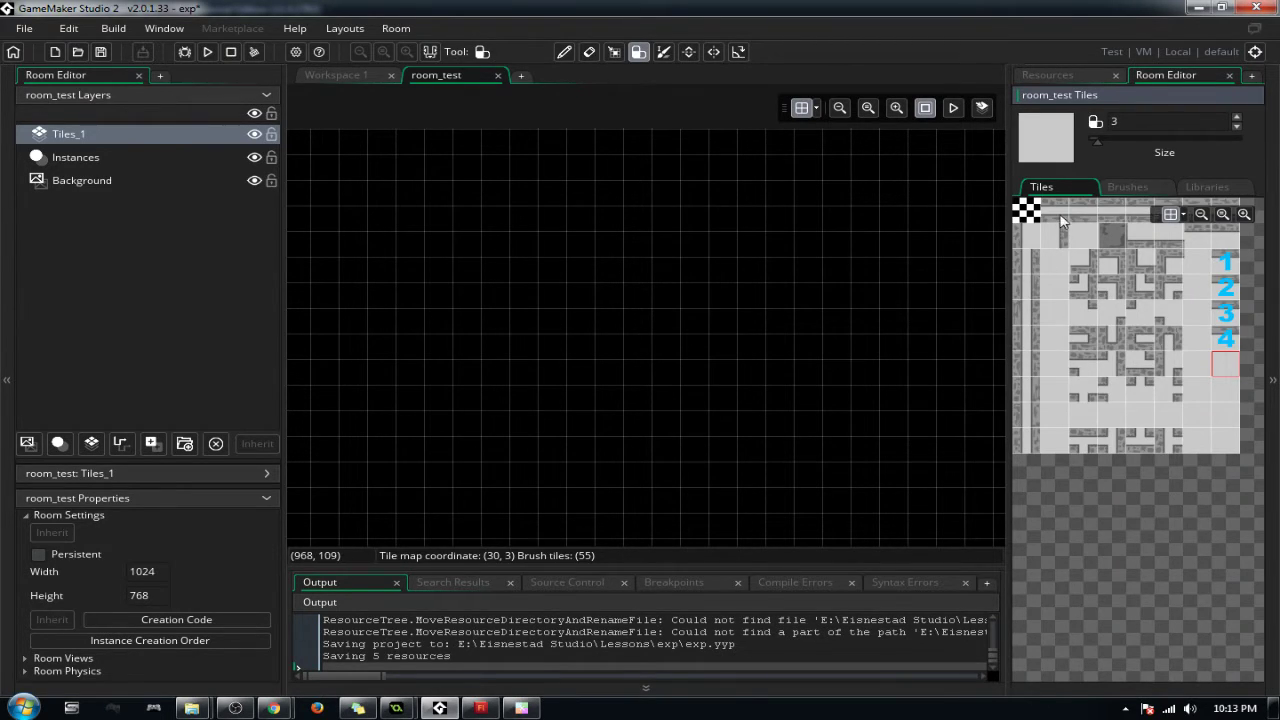
Step: Place a left-wall, a right-wall and a top-wall tile individually near the room's centre at brush size 1
click(1027, 237)
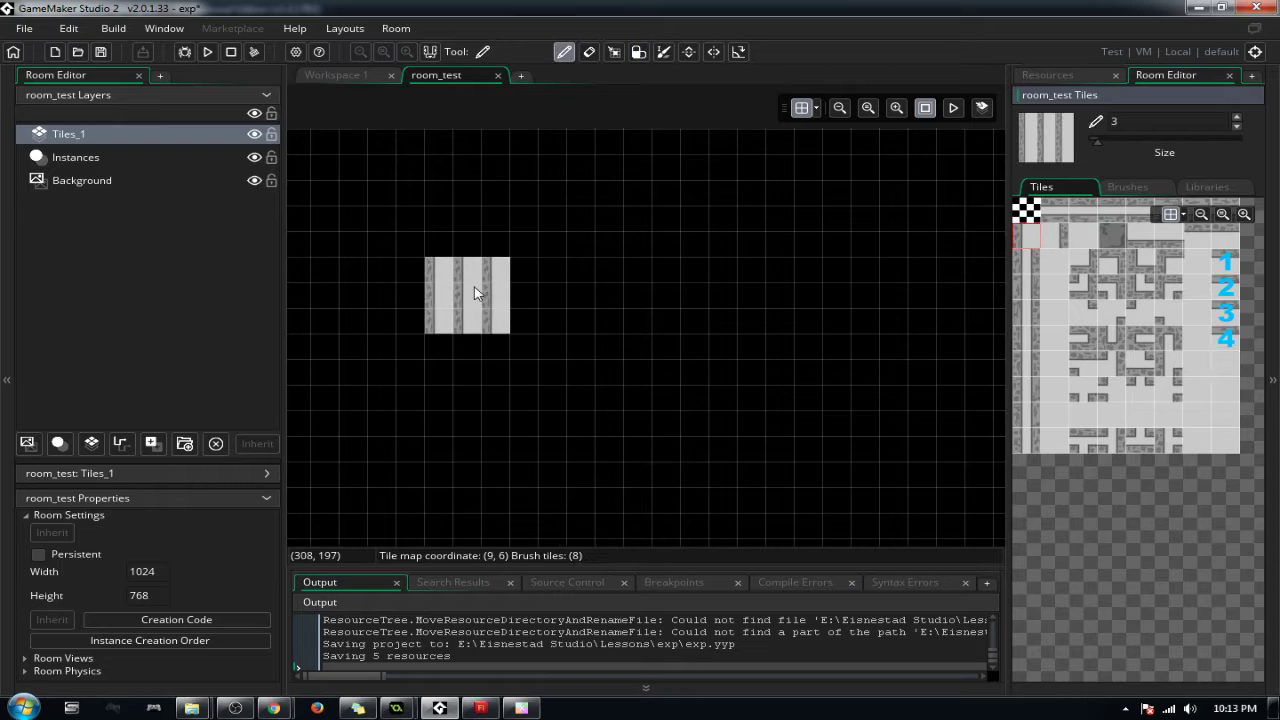
scroll(1120, 117, down, 2)
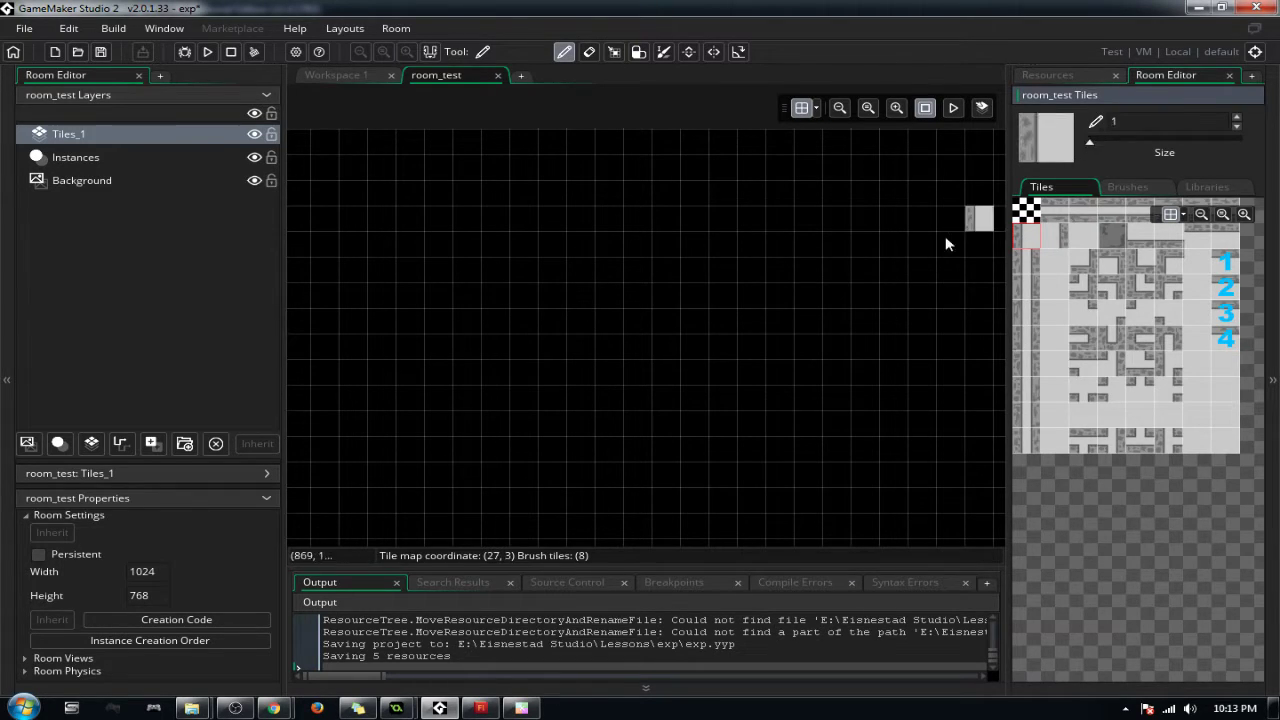
click(575, 305)
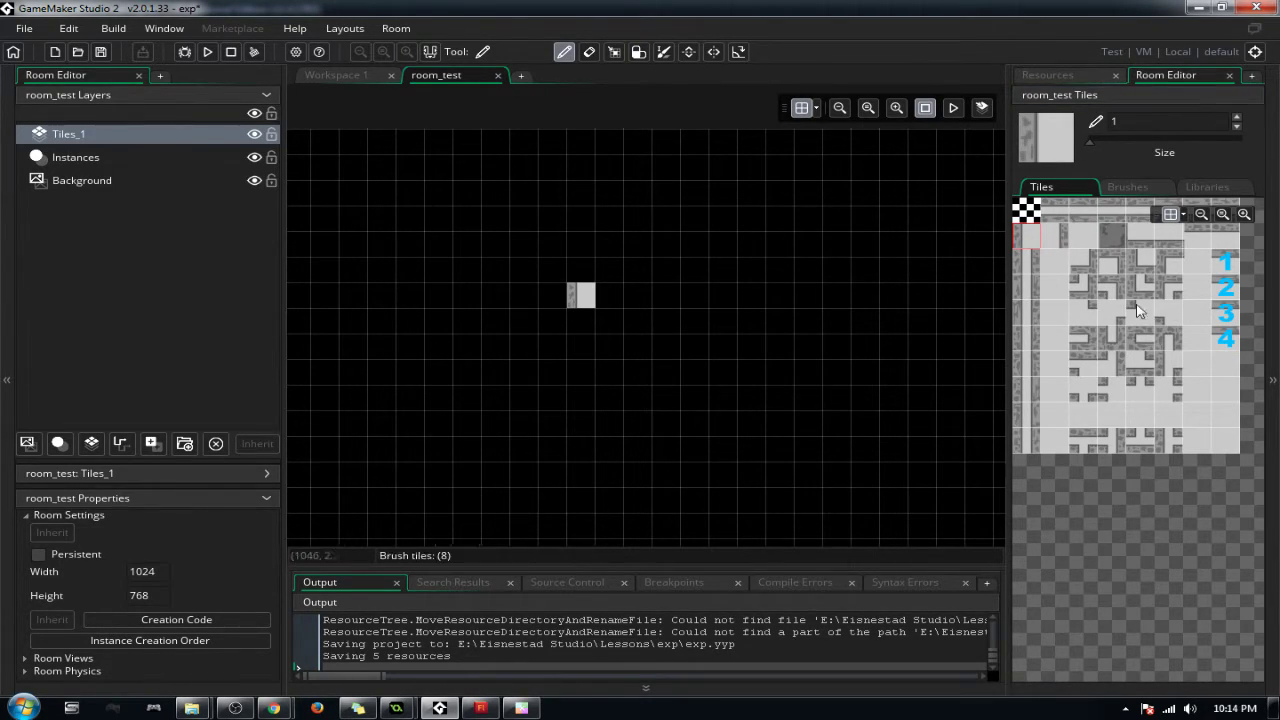
click(1056, 237)
click(612, 297)
click(1188, 245)
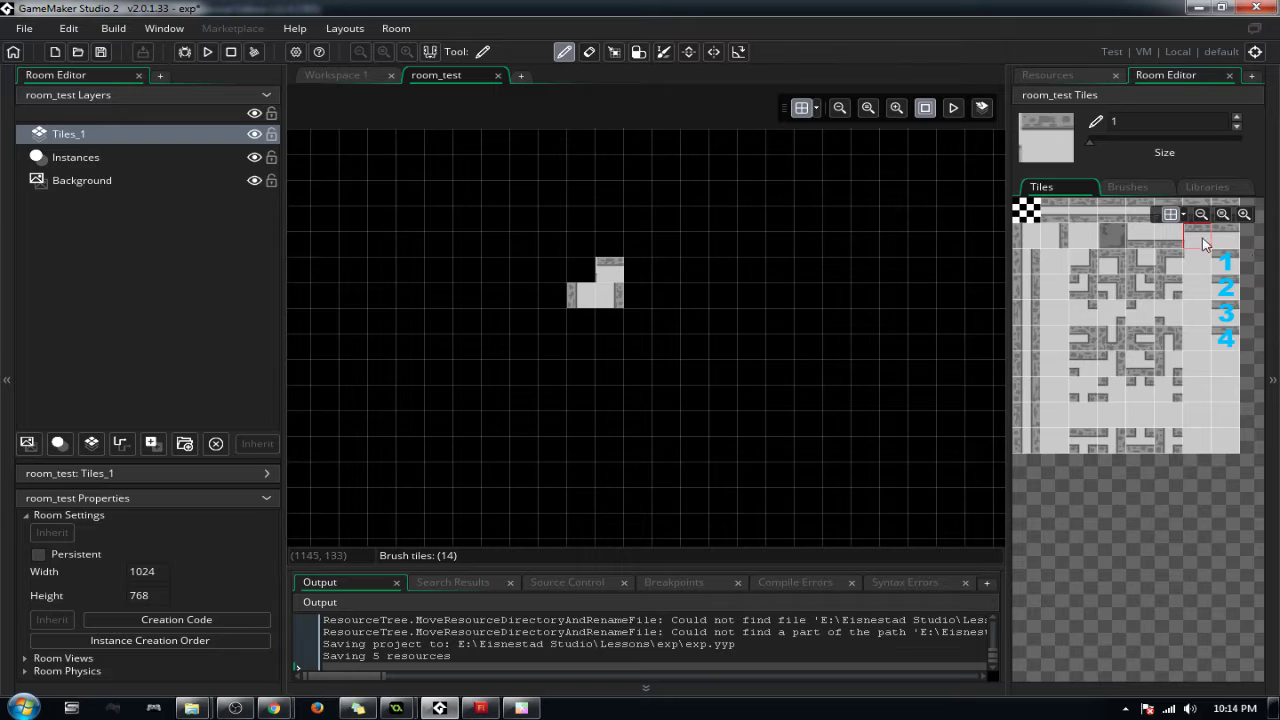
Step: Place a bottom-wall tile below and a right-wall tile beside the empty centre cell to complete its four sides
drag(1166, 258, 1178, 240)
click(612, 323)
click(611, 300)
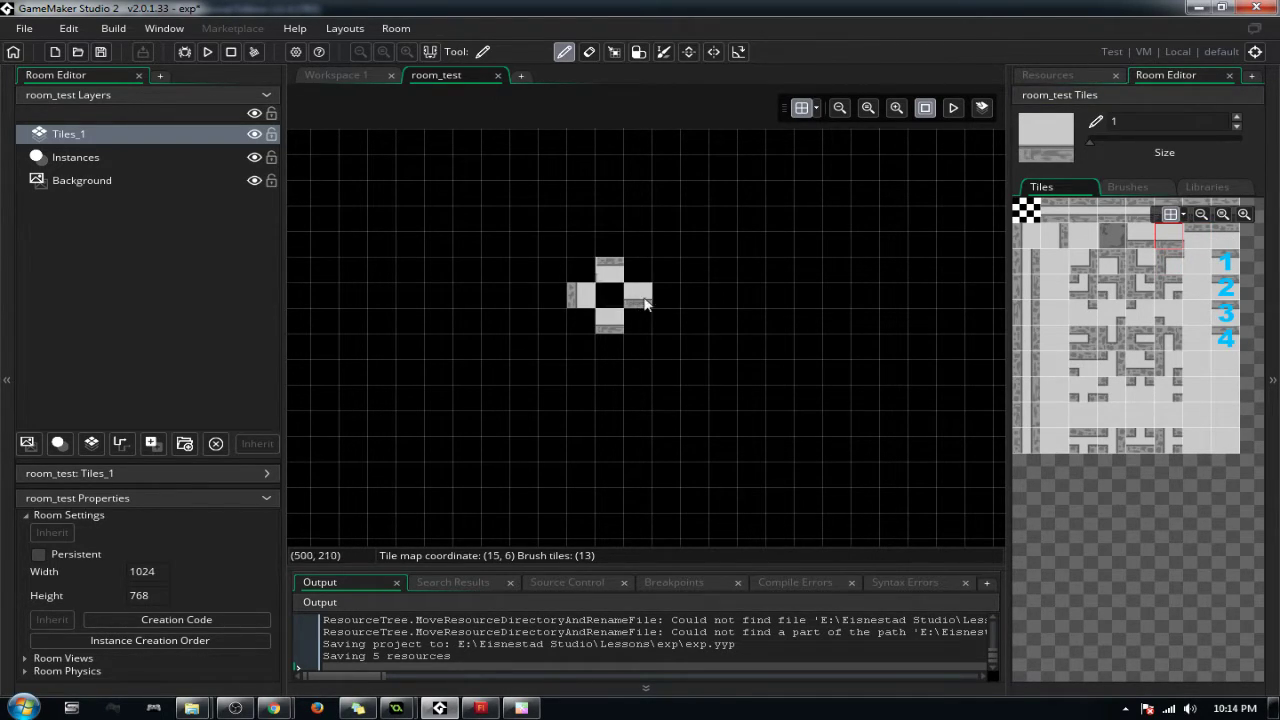
click(1055, 236)
click(624, 286)
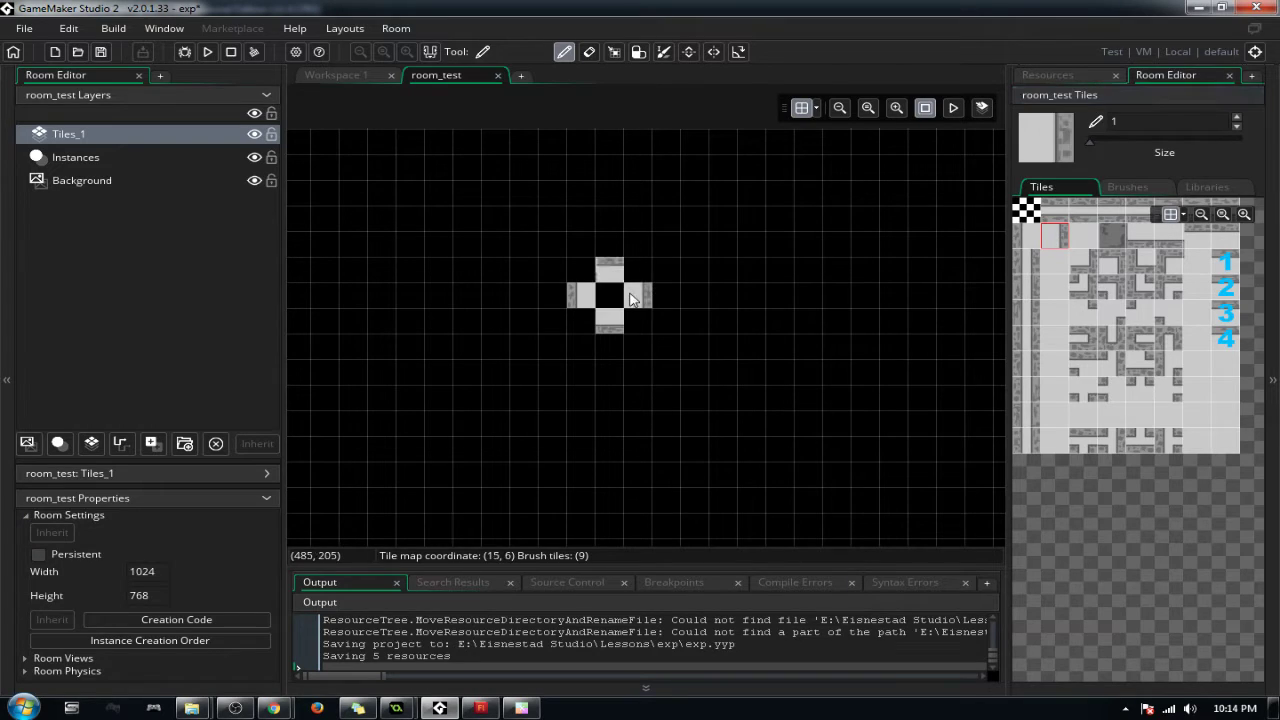
Step: Place the four matching corner tiles individually to close the wall ring around the empty centre cell
click(1168, 264)
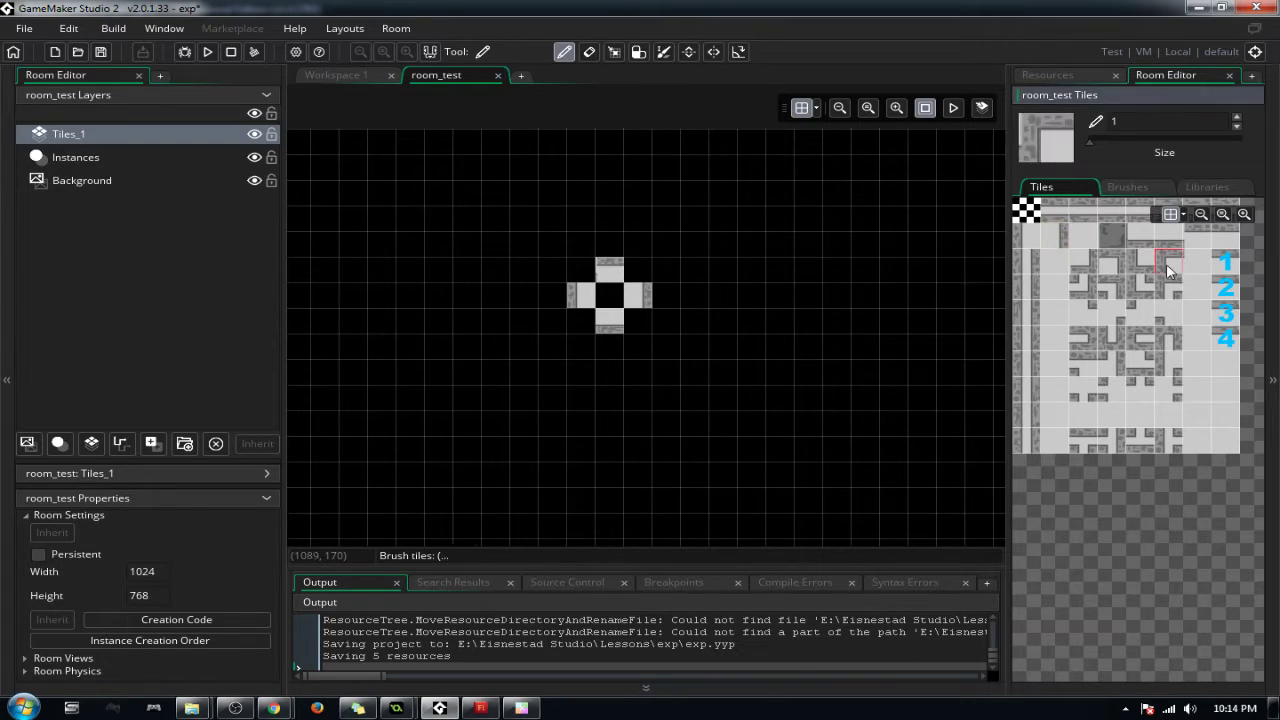
click(582, 271)
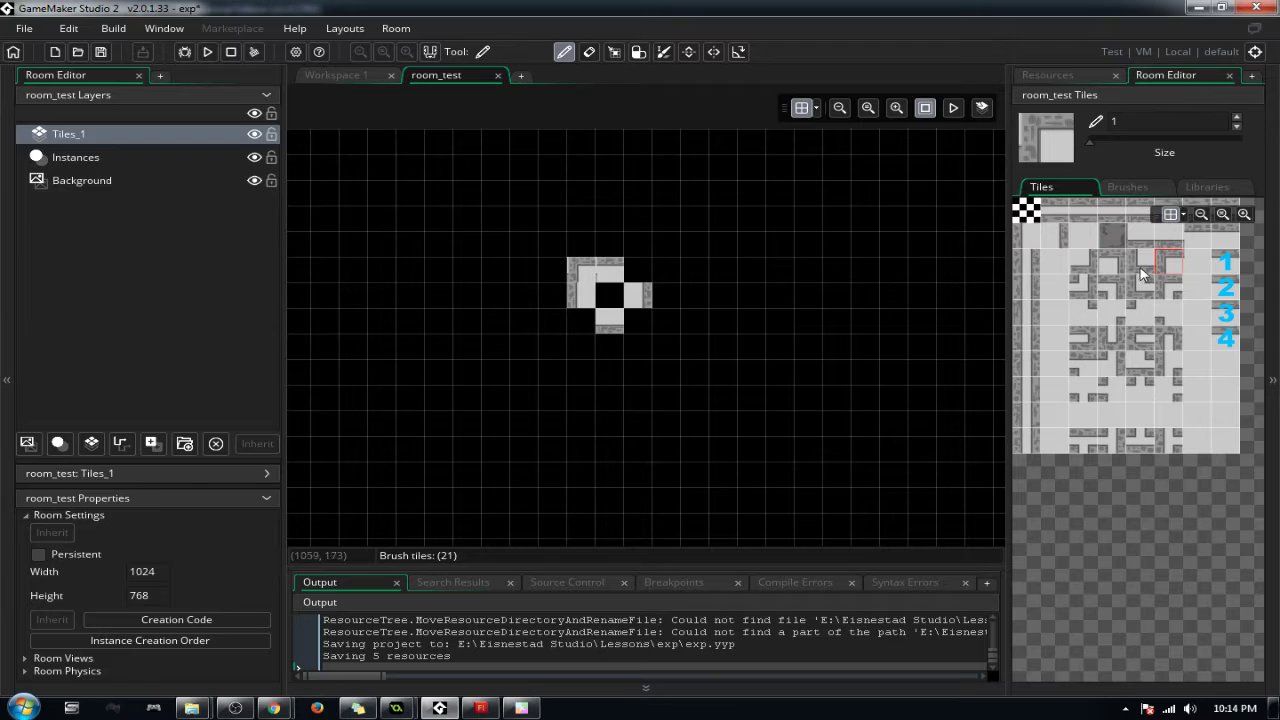
click(583, 320)
click(1110, 262)
click(645, 268)
click(1088, 260)
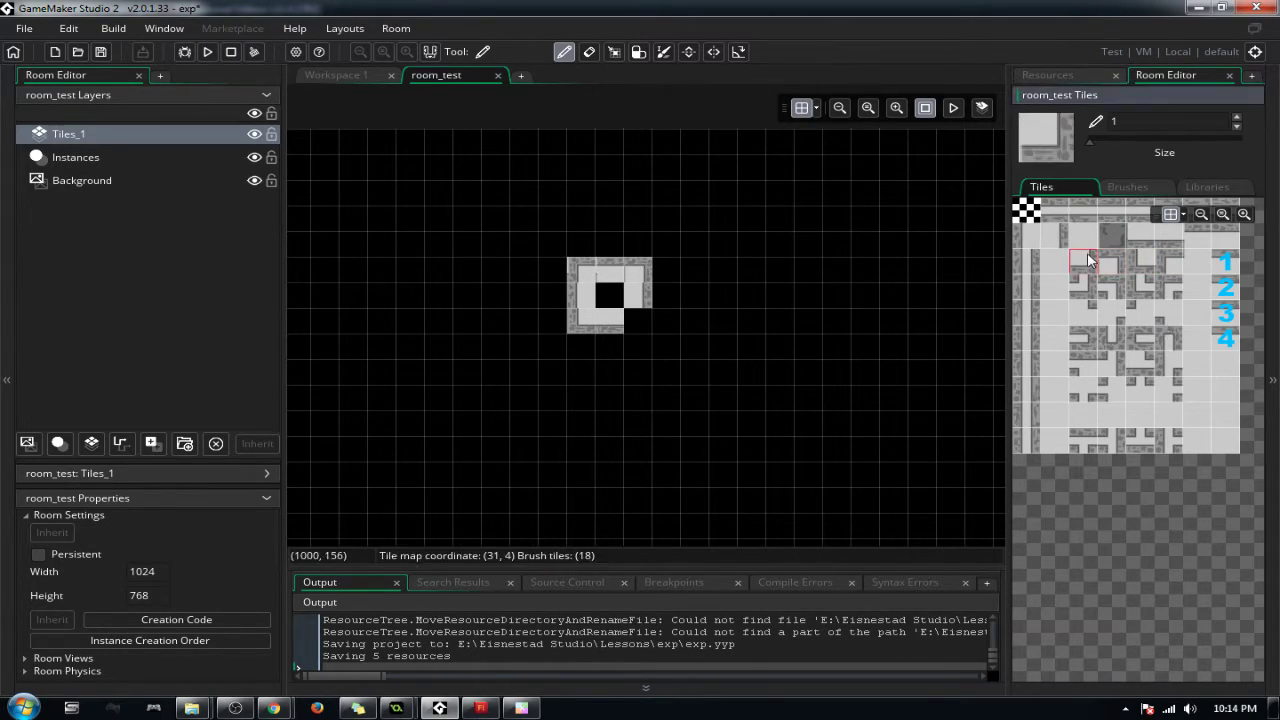
click(638, 320)
Step: Inspect the seams between the hand-placed wall tiles up close
scroll(634, 272, up, 2)
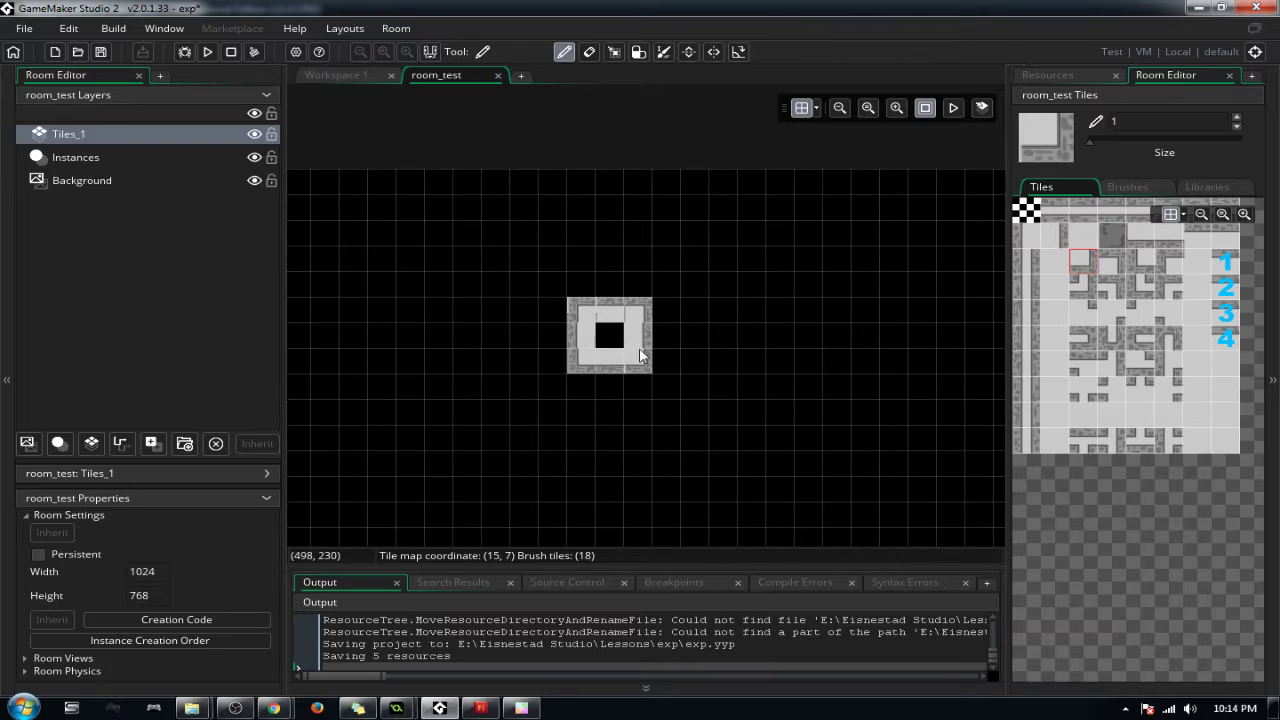
click(617, 340)
ctrl+scroll(618, 341, up, 5)
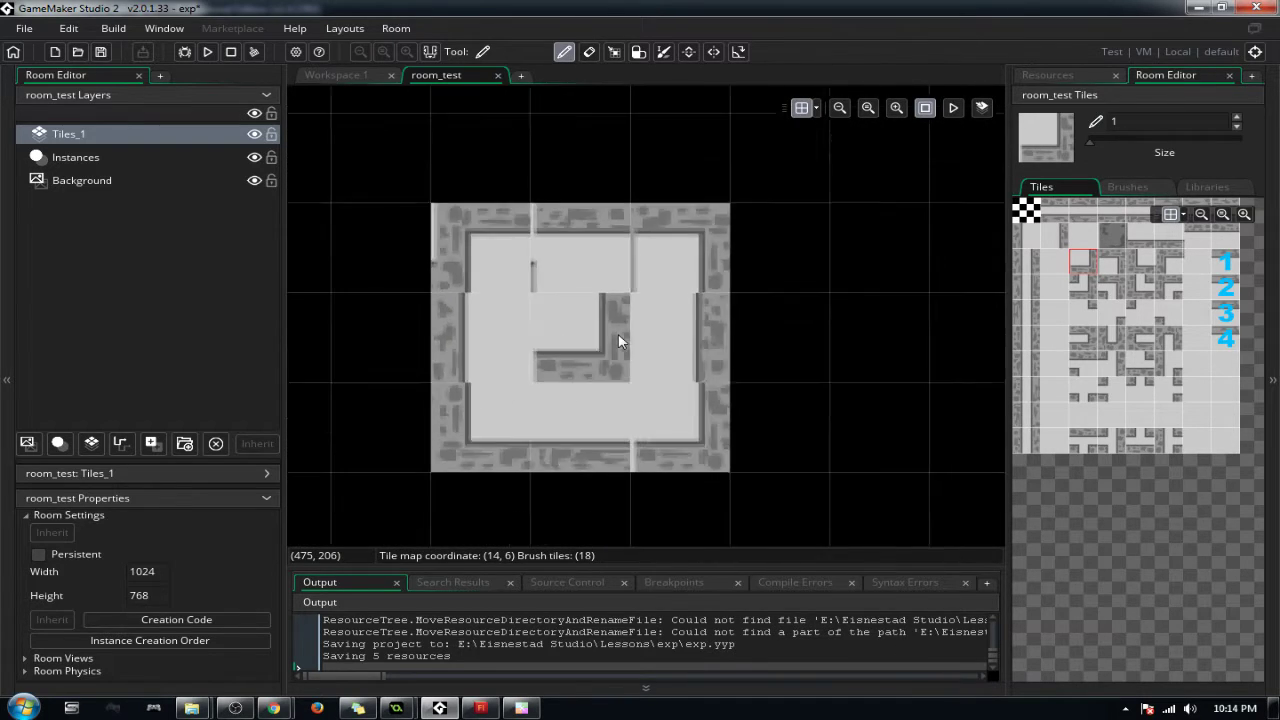
ctrl+scroll(618, 340, down, 1)
ctrl+scroll(814, 334, down, 2)
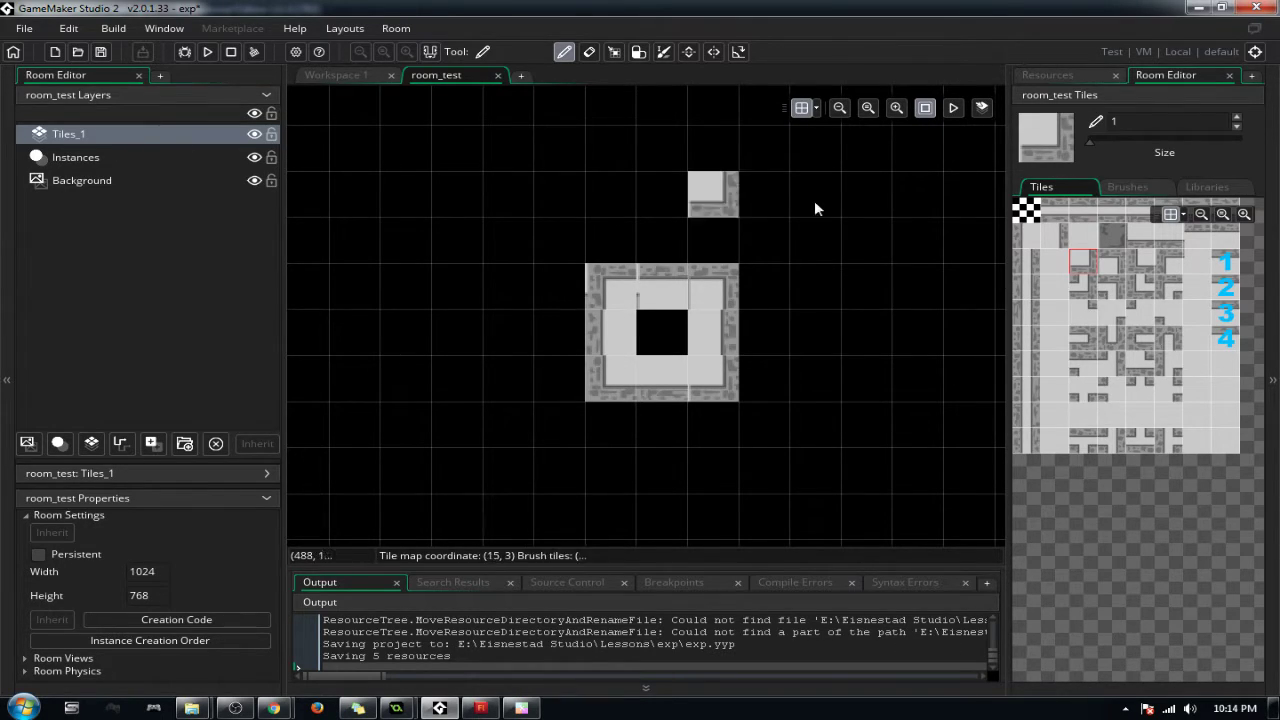
Step: Open the auto tile library for editing, set the tile set's Output Border X to 0, and close the tile set properties
click(1128, 184)
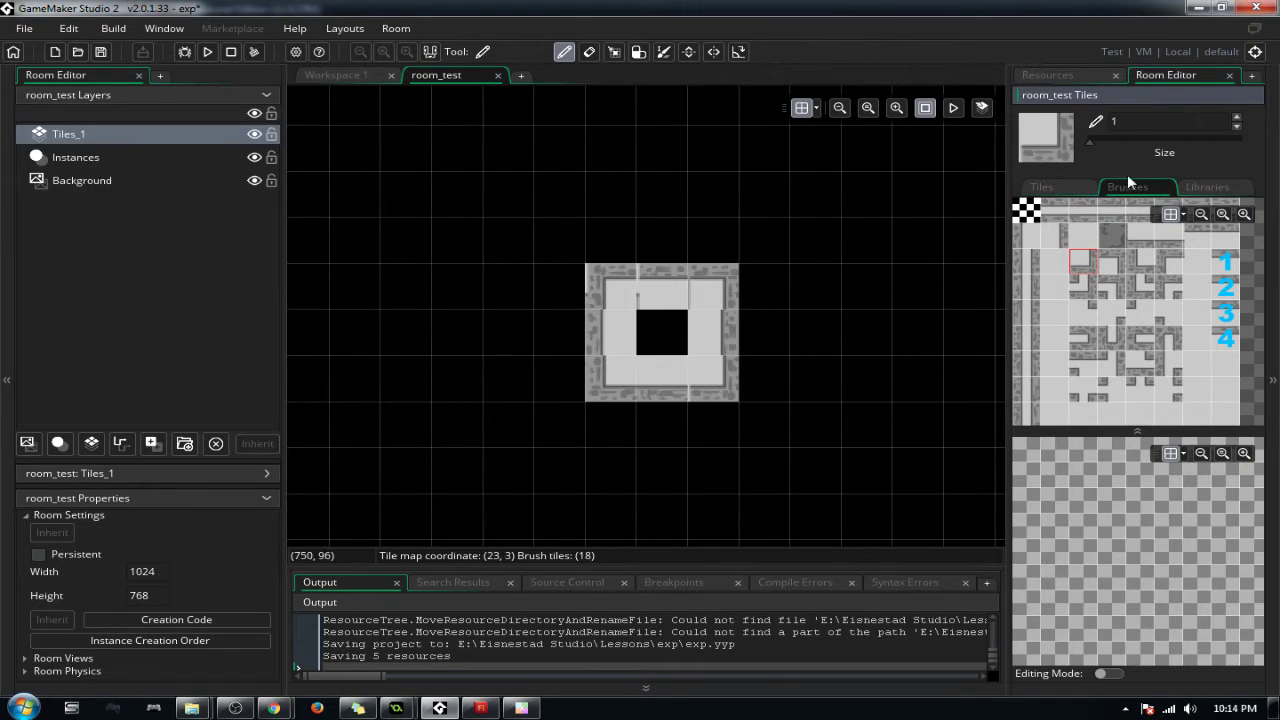
click(1210, 190)
click(1252, 207)
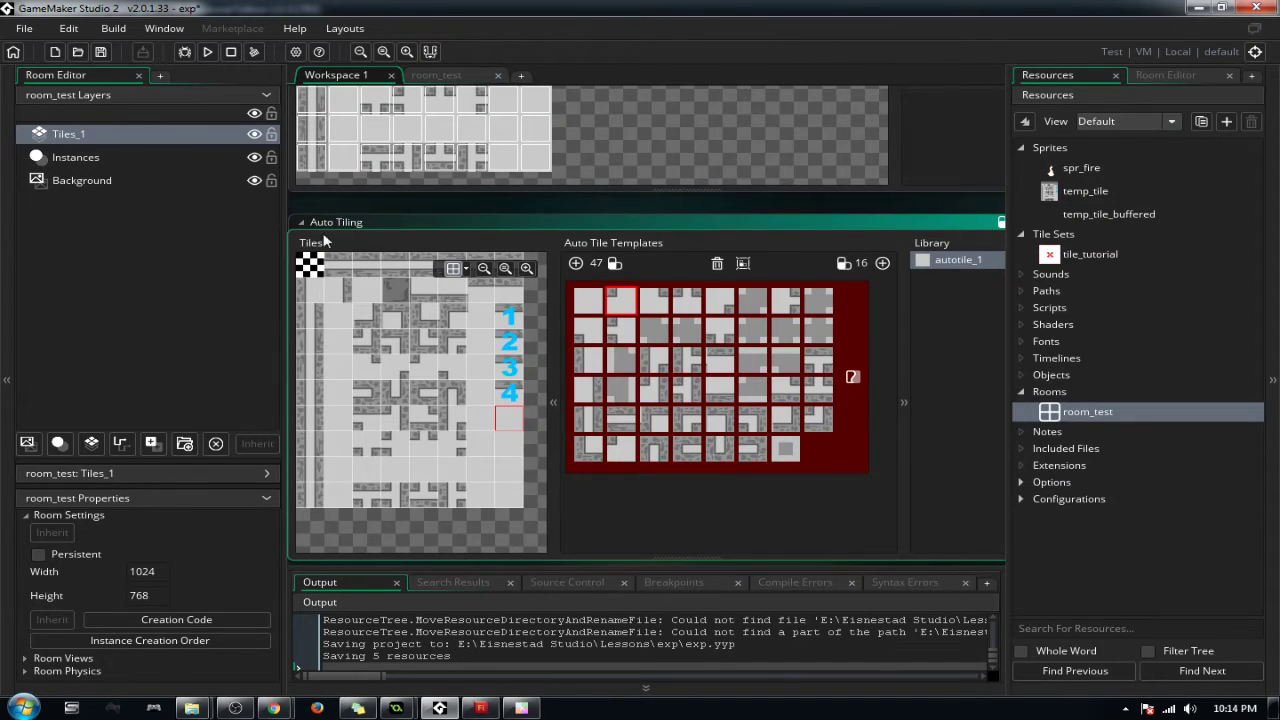
scroll(523, 220, up, 4)
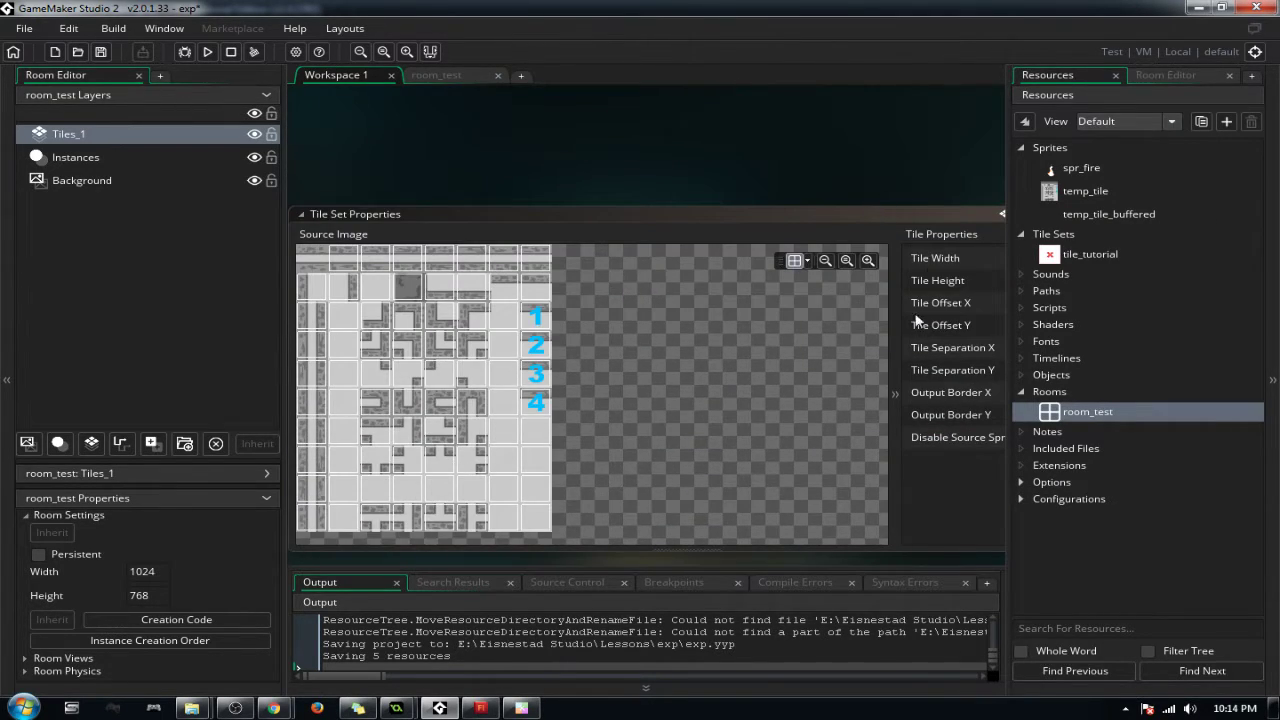
ctrl+scroll(912, 335, up, 1)
ctrl+scroll(908, 366, down, 2)
scroll(911, 388, up, 3)
scroll(911, 398, down, 3)
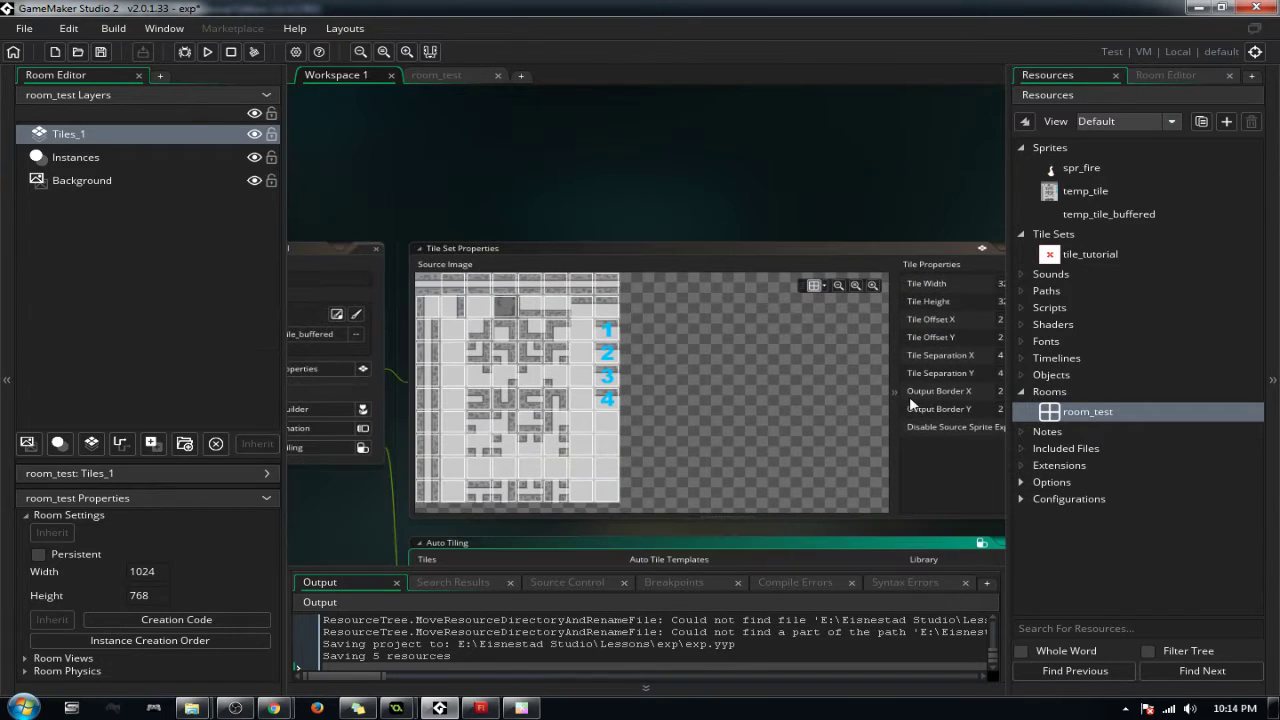
click(925, 391)
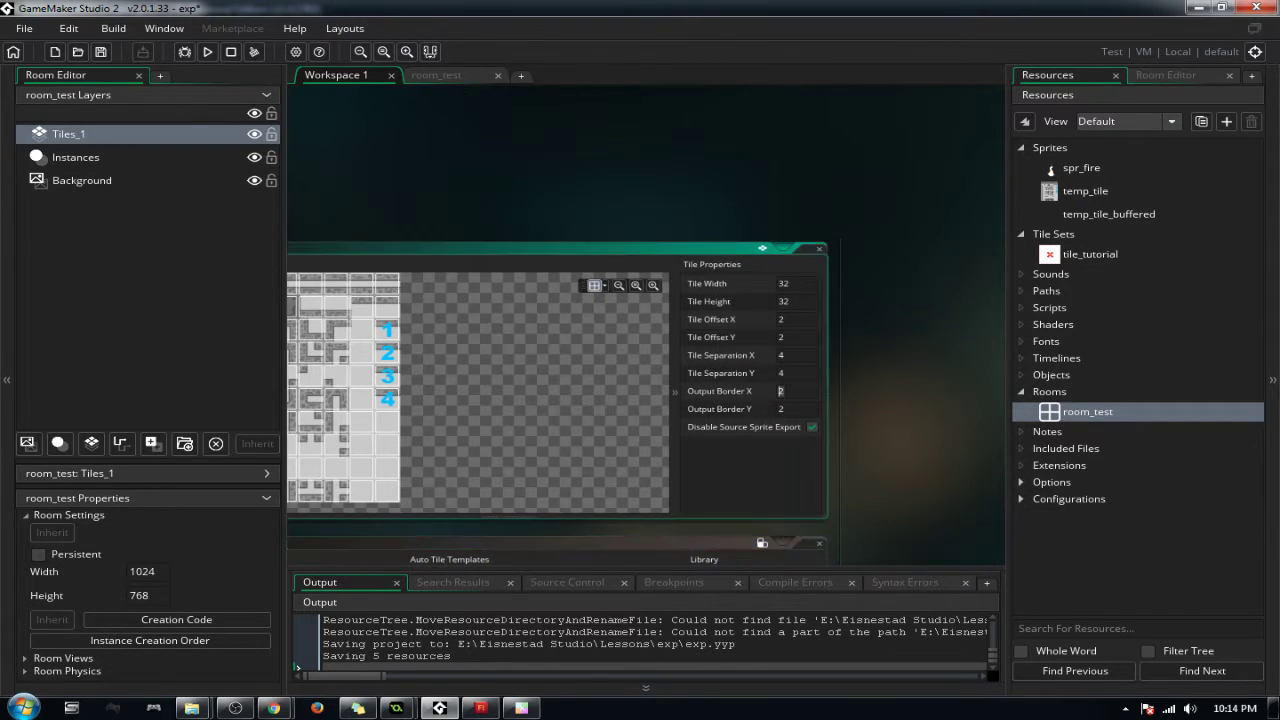
text(0)
key(Tab)
click(821, 250)
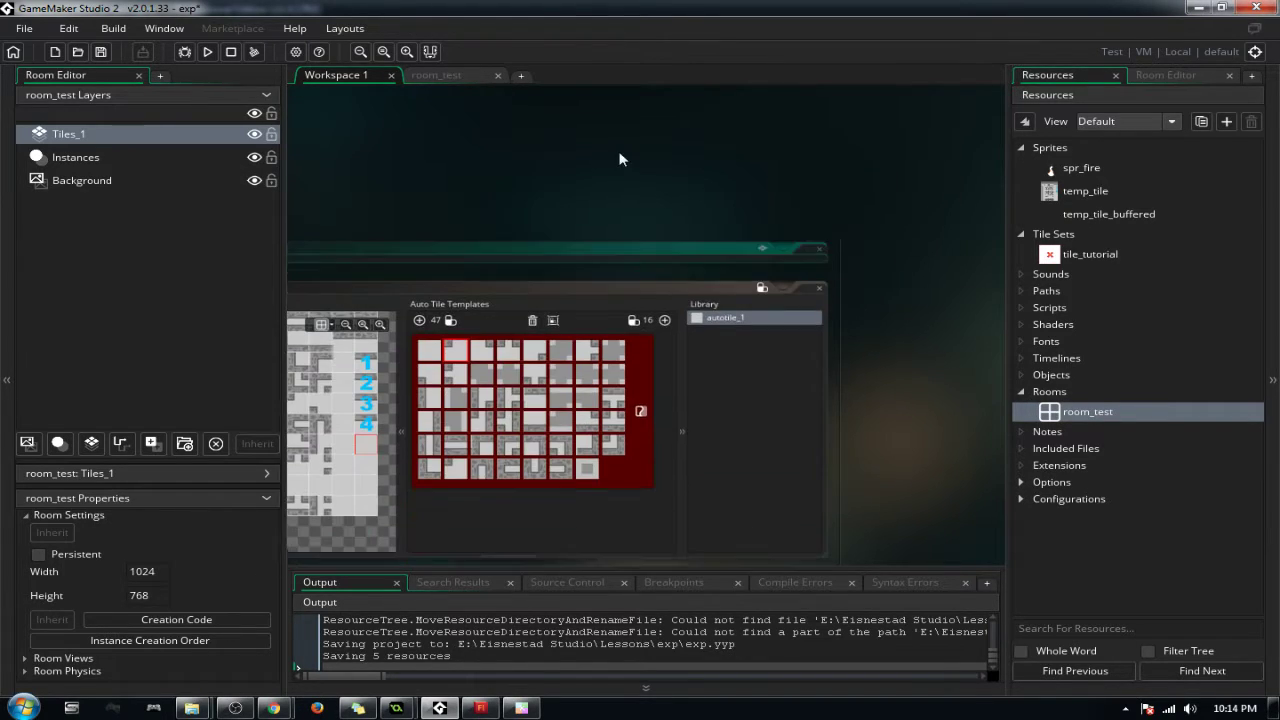
Step: Return to room_test, place the right-wall tile in the ring's gap again, and fill the centre with a floor tile
click(431, 76)
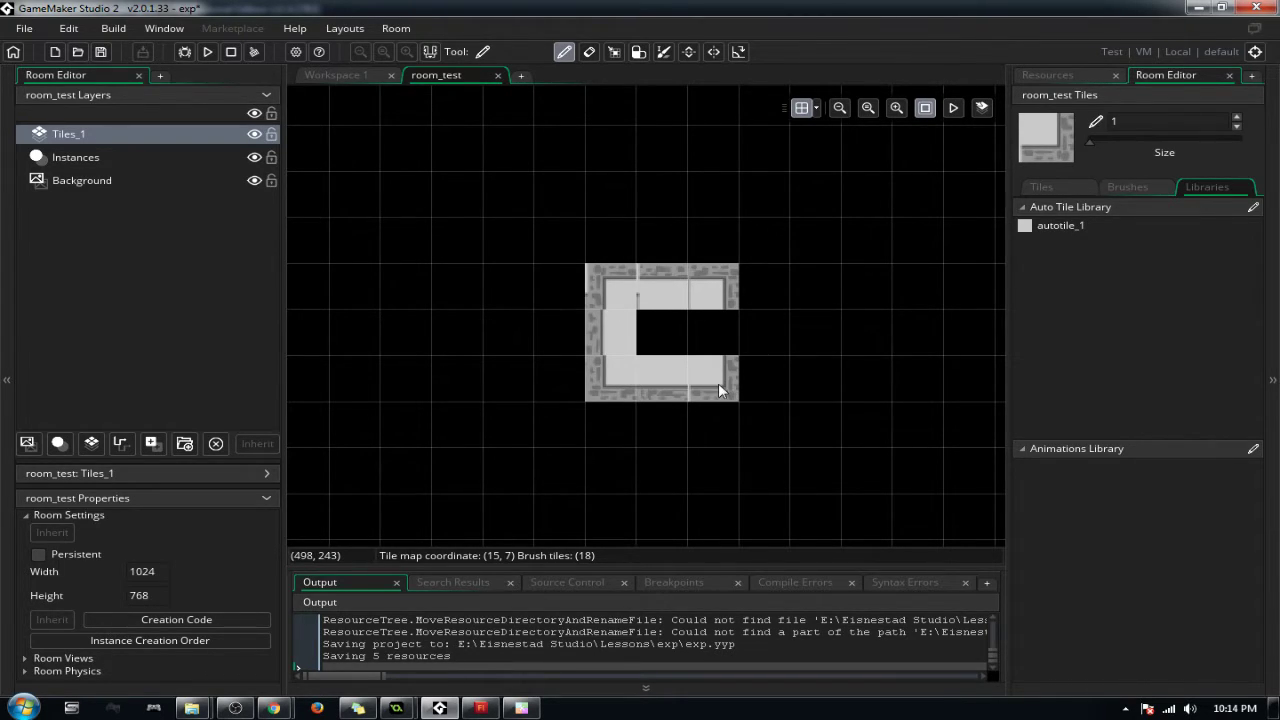
click(1082, 226)
click(1078, 187)
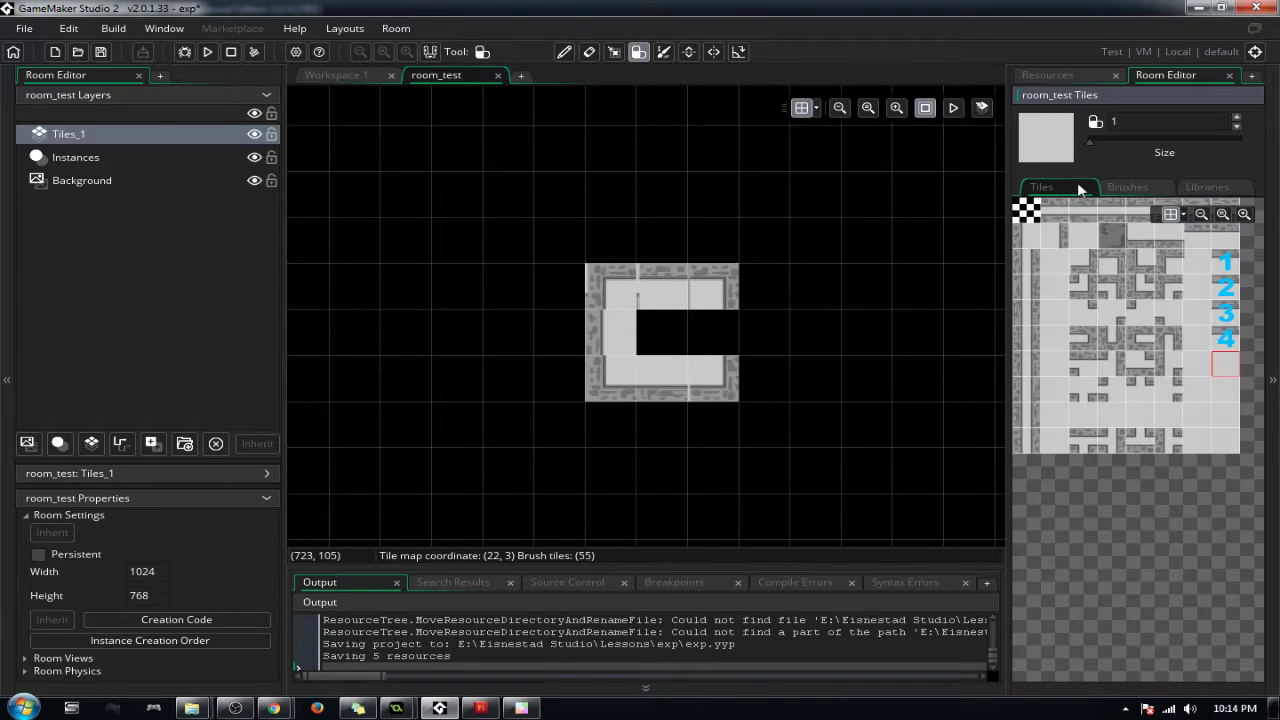
click(1057, 237)
click(722, 333)
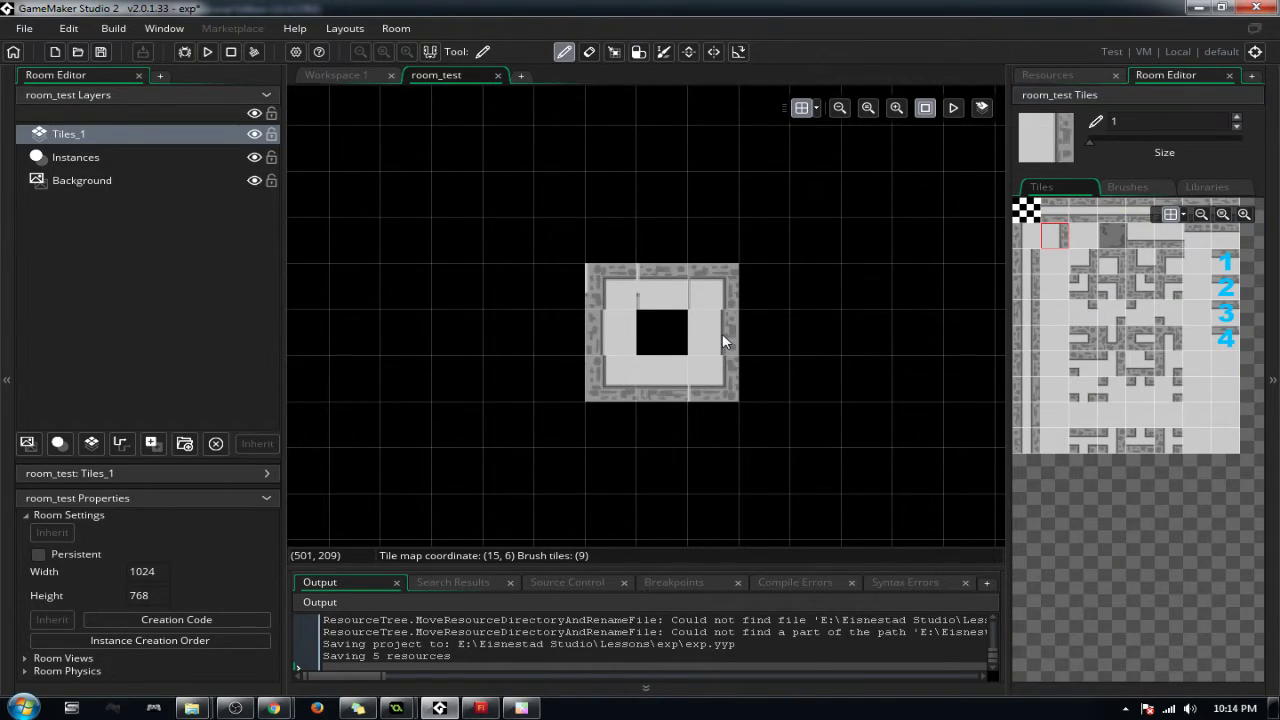
click(1055, 265)
click(662, 334)
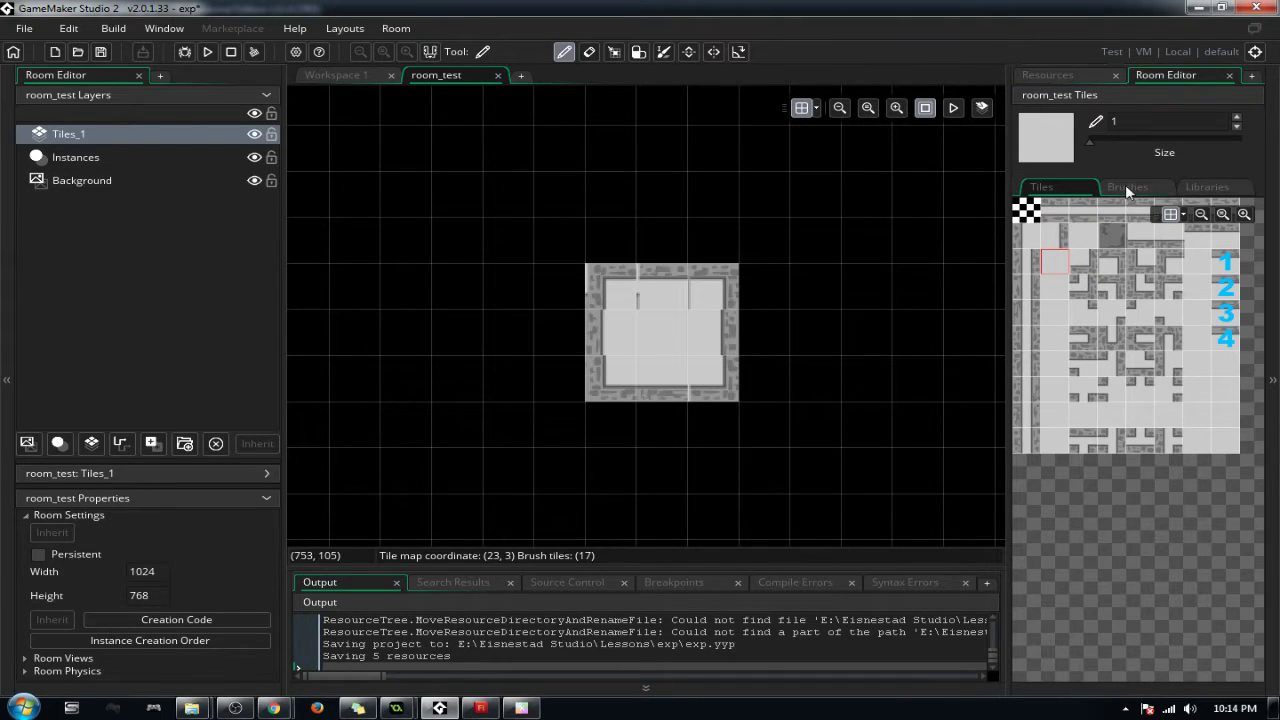
Step: Choose autotile_1 from the auto tile library and erase the whole hand-placed tile block
click(1189, 186)
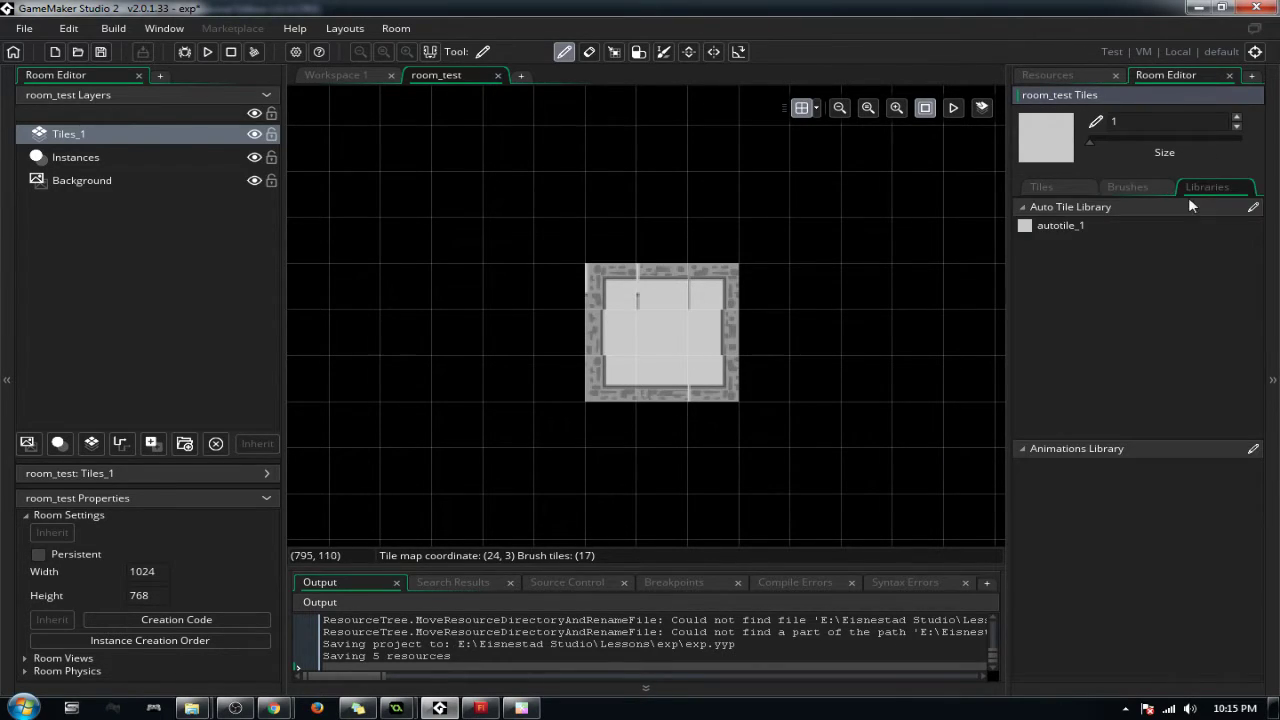
click(1051, 222)
mouse_move(600, 290)
right_down()
mouse_move(617, 417)
mouse_move(676, 360)
right_up()
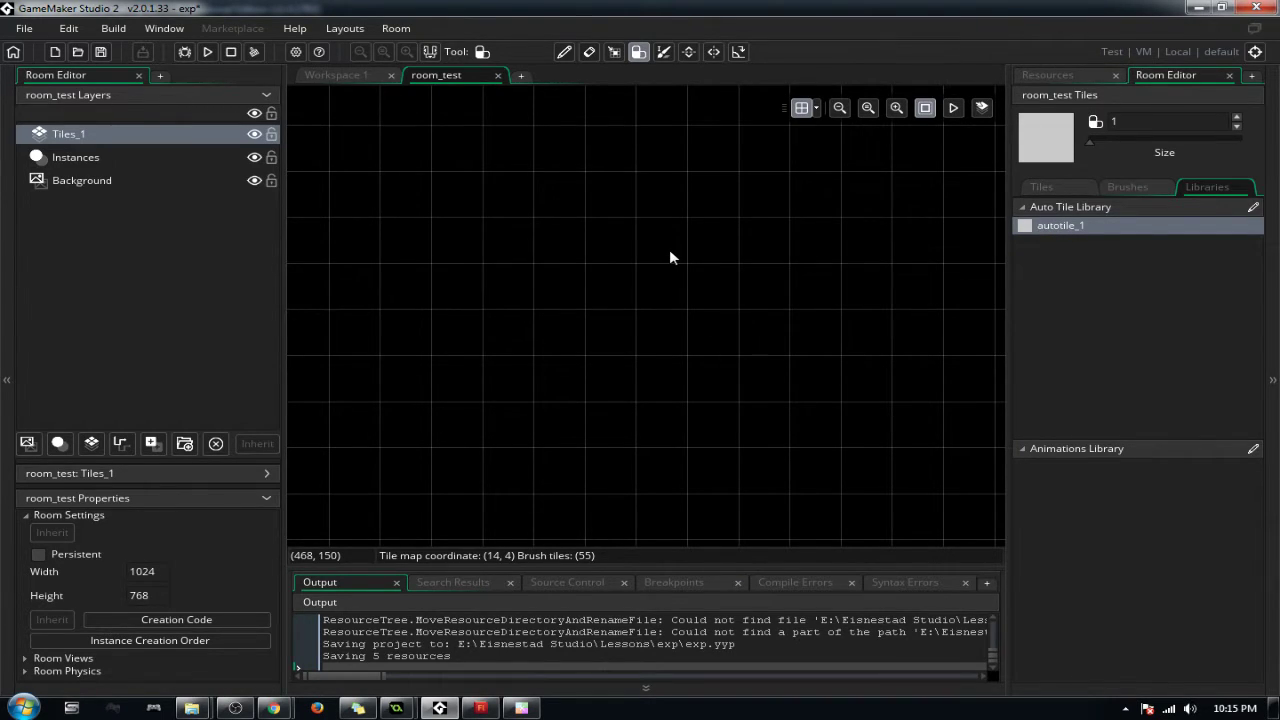
click(1128, 190)
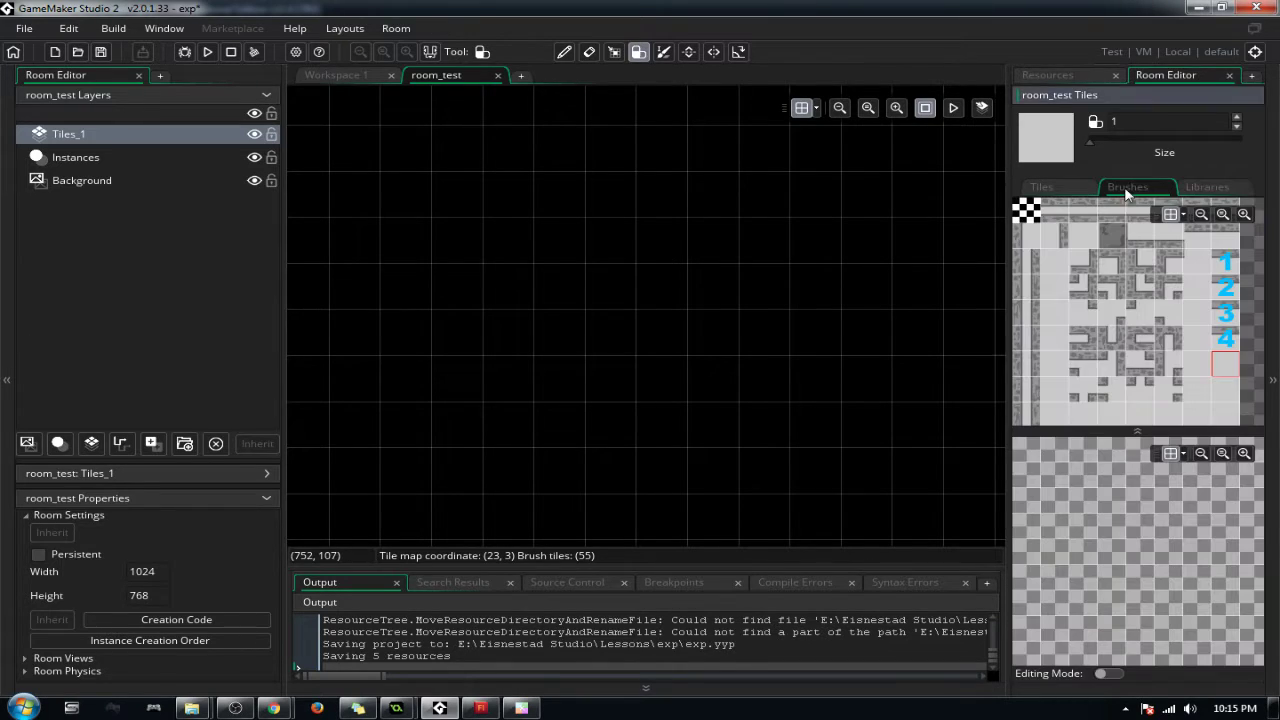
click(1200, 194)
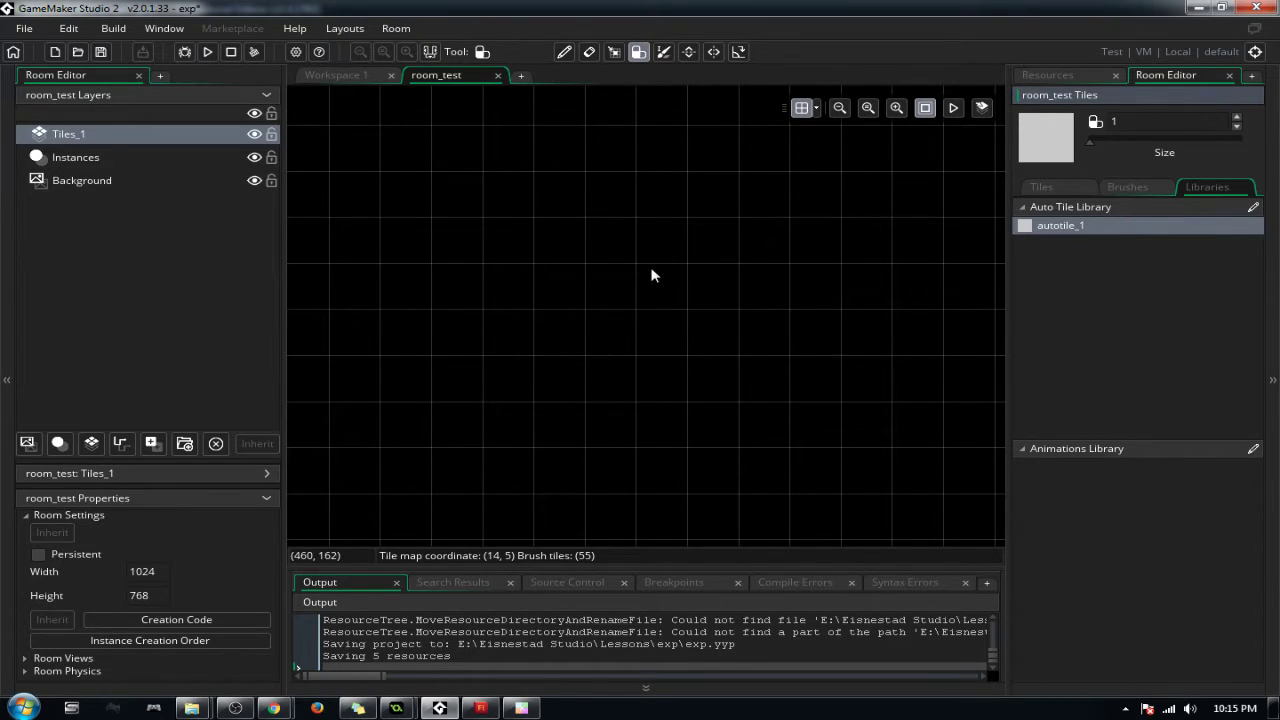
Step: Paint a walled floor area with autotile_1 at brush sizes 2 and 4, and erase it all
drag(1089, 141, 1092, 142)
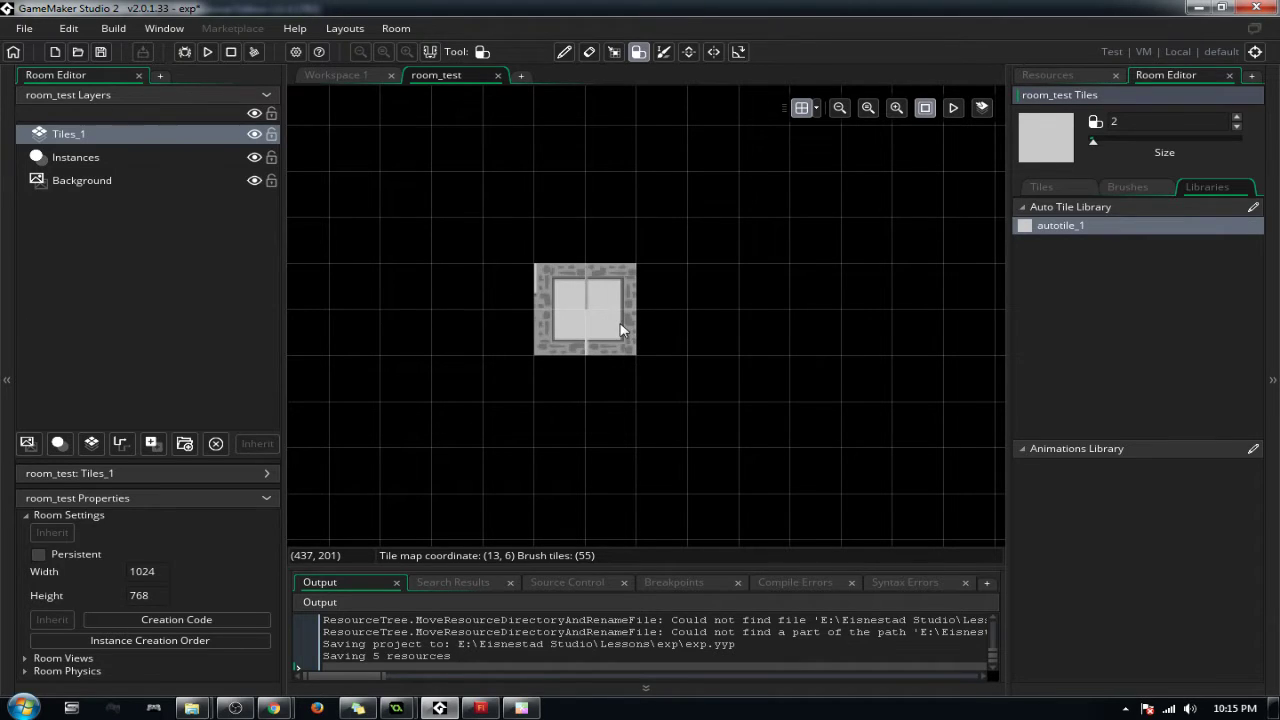
drag(620, 330, 674, 334)
mouse_move(687, 279)
mouse_down()
mouse_move(720, 200)
mouse_move(771, 223)
mouse_move(856, 324)
mouse_move(774, 376)
mouse_move(634, 400)
mouse_move(516, 277)
mouse_move(710, 206)
mouse_move(828, 287)
mouse_move(866, 209)
mouse_move(903, 314)
mouse_move(785, 175)
mouse_move(703, 240)
mouse_move(1095, 155)
mouse_move(1103, 141)
mouse_move(734, 309)
mouse_move(886, 286)
mouse_move(860, 400)
mouse_move(948, 334)
mouse_up()
mouse_move(891, 192)
mouse_down()
mouse_move(749, 206)
mouse_move(654, 177)
mouse_up()
ctrl+scroll(900, 338, down, 2)
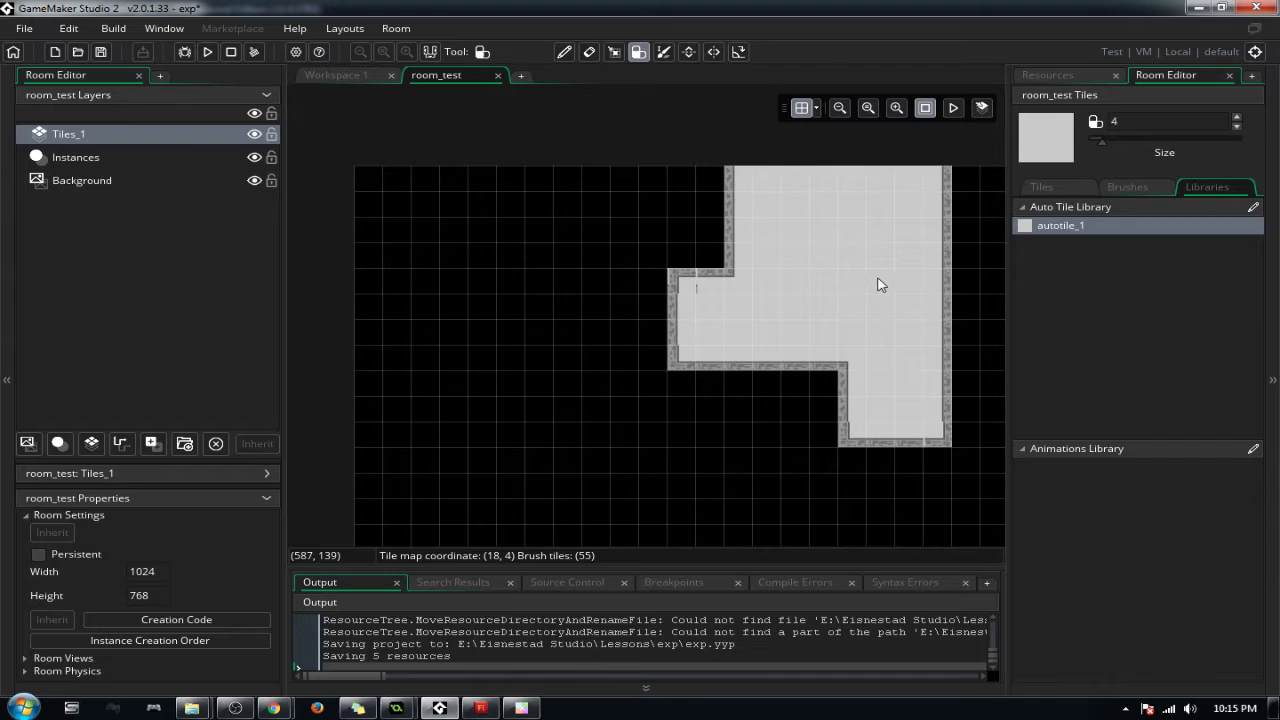
mouse_move(851, 357)
right_down()
mouse_move(684, 233)
mouse_move(884, 254)
mouse_move(814, 266)
right_up()
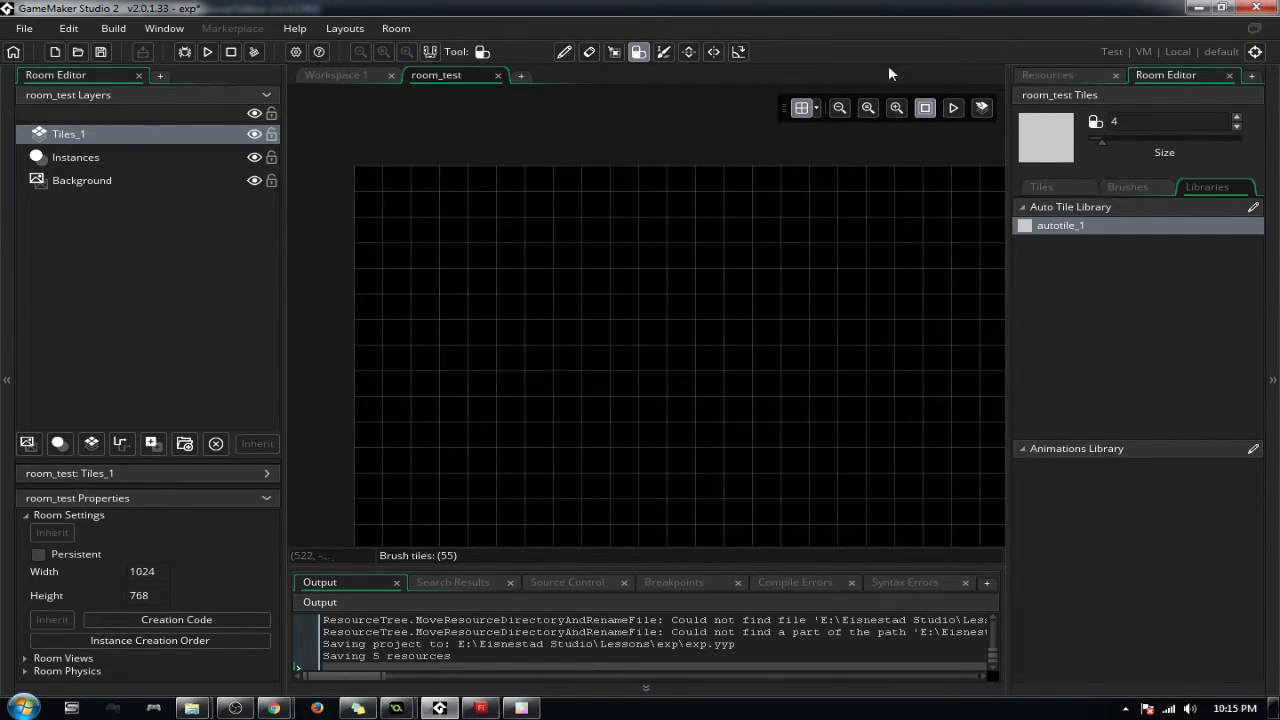
Step: Return to Workspace 1 and open the auto tiling editor of the tile_tutorial tile set
click(355, 75)
double_click(1080, 256)
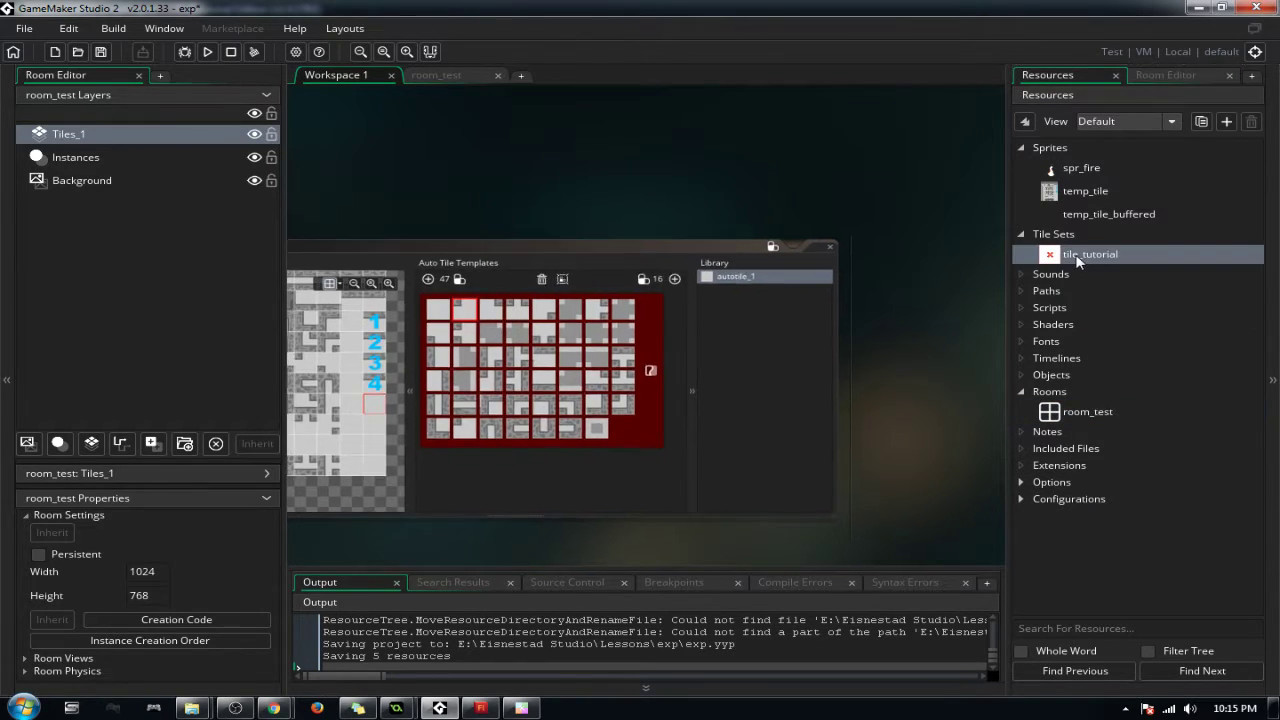
click(425, 399)
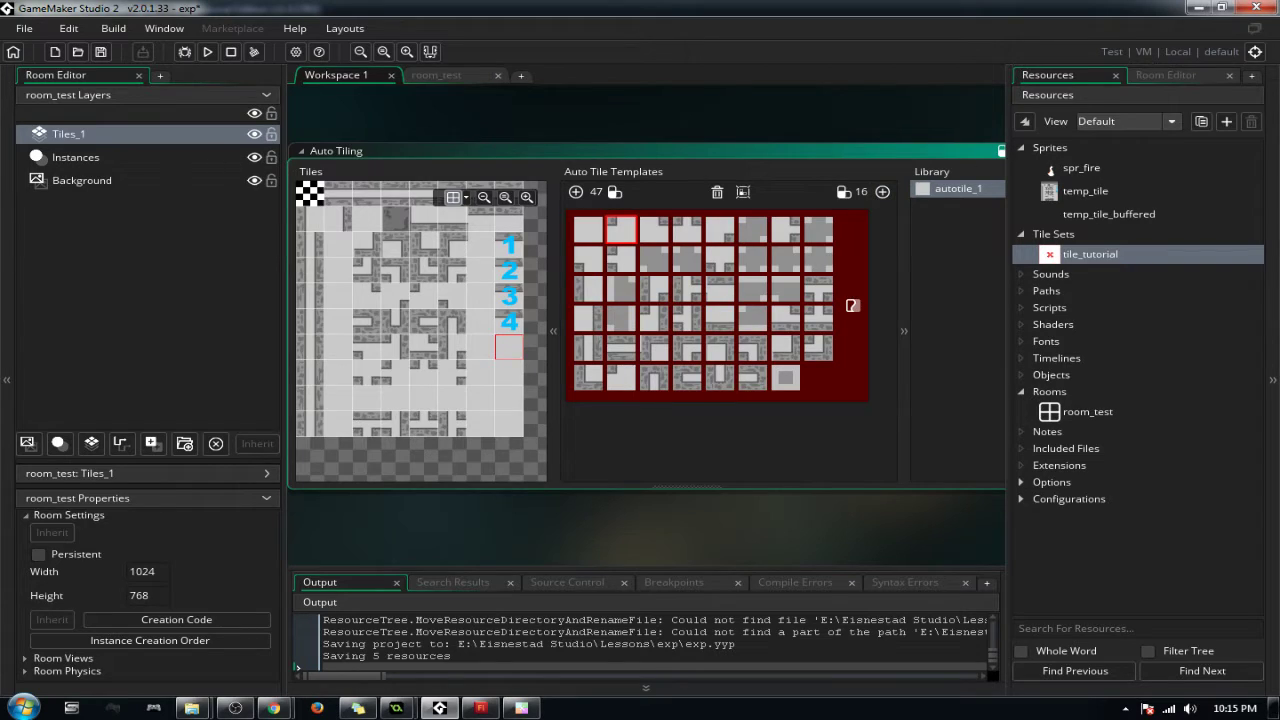
click(300, 150)
click(300, 150)
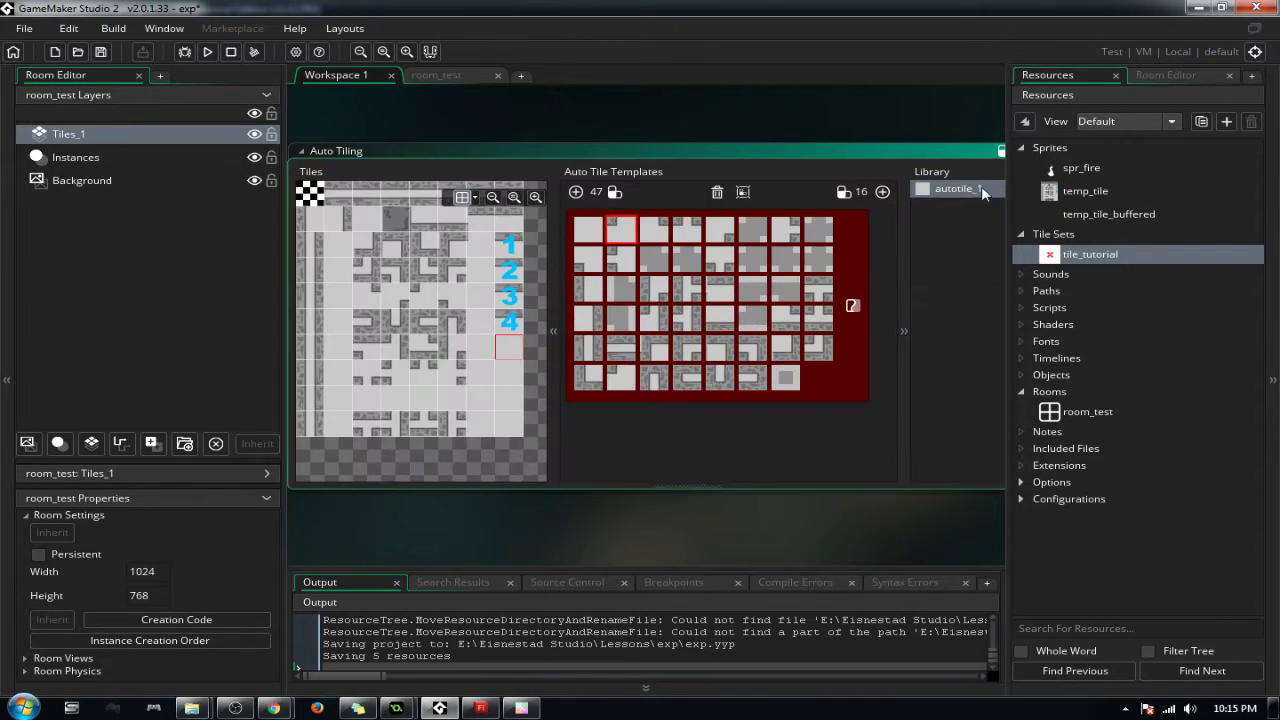
Step: Add two 16-tile auto tile templates to tile_tutorial and toggle the guide overlay twice
click(882, 193)
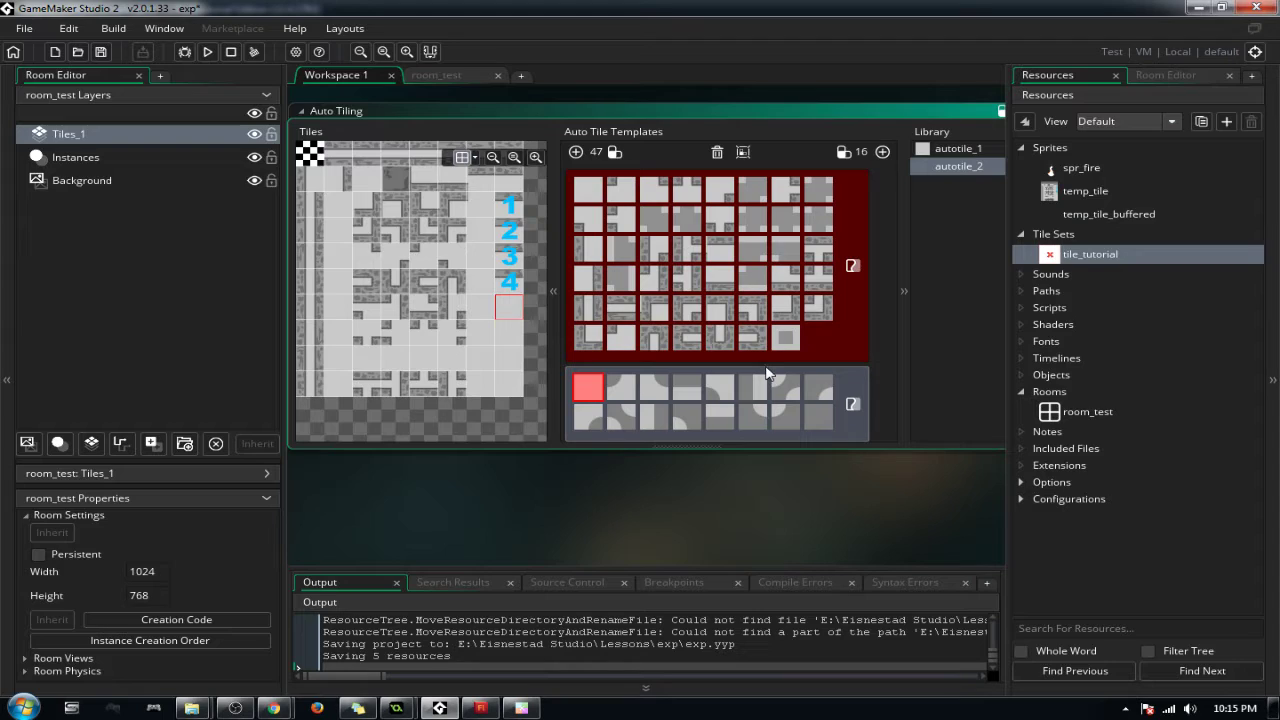
click(883, 152)
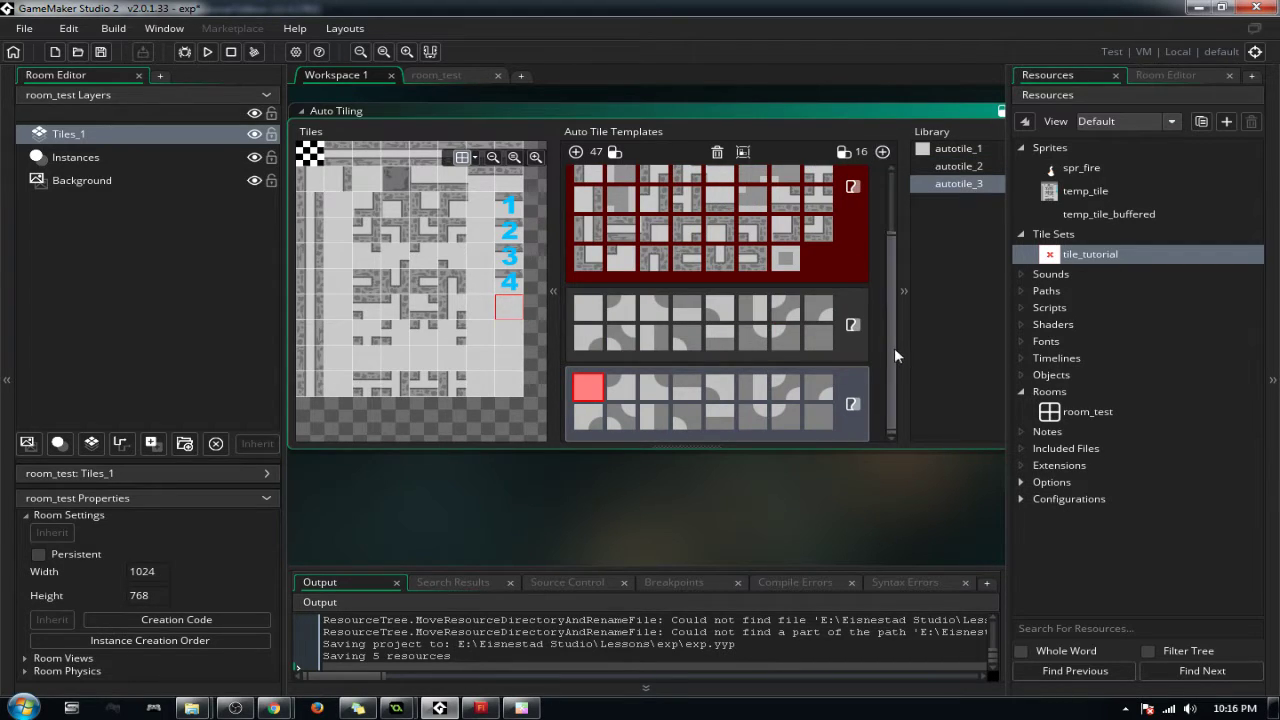
click(744, 151)
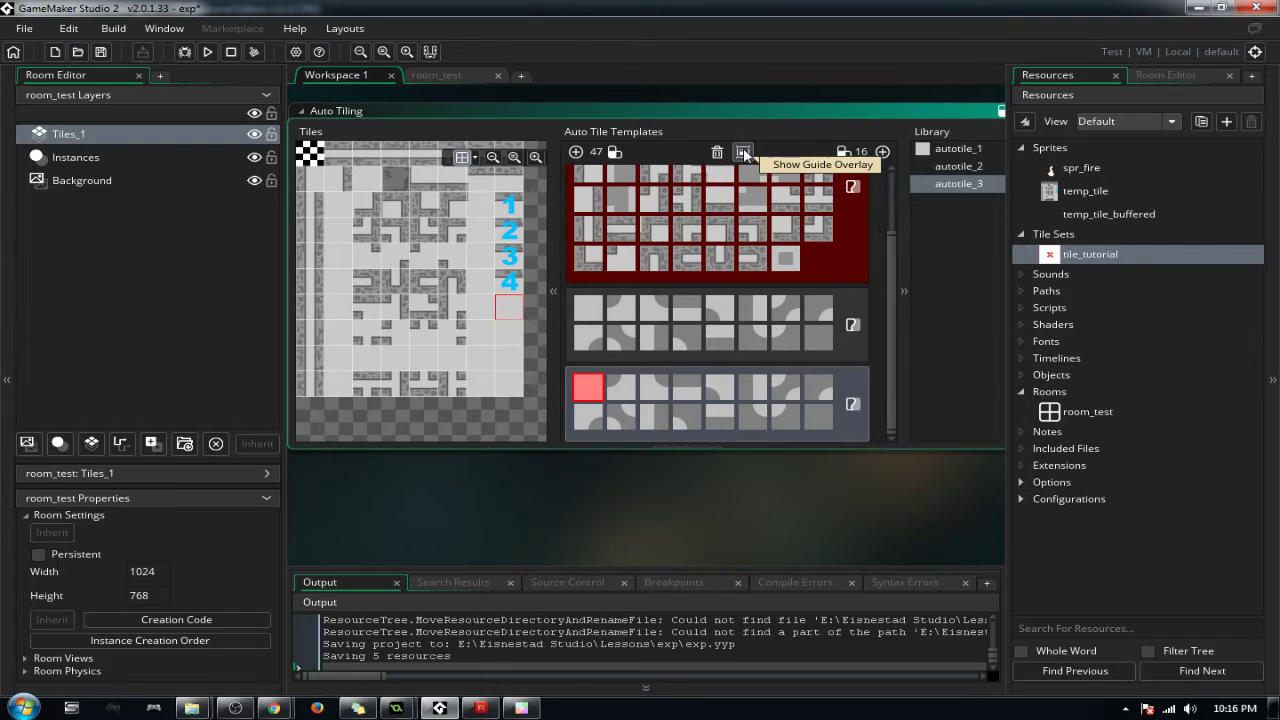
click(744, 151)
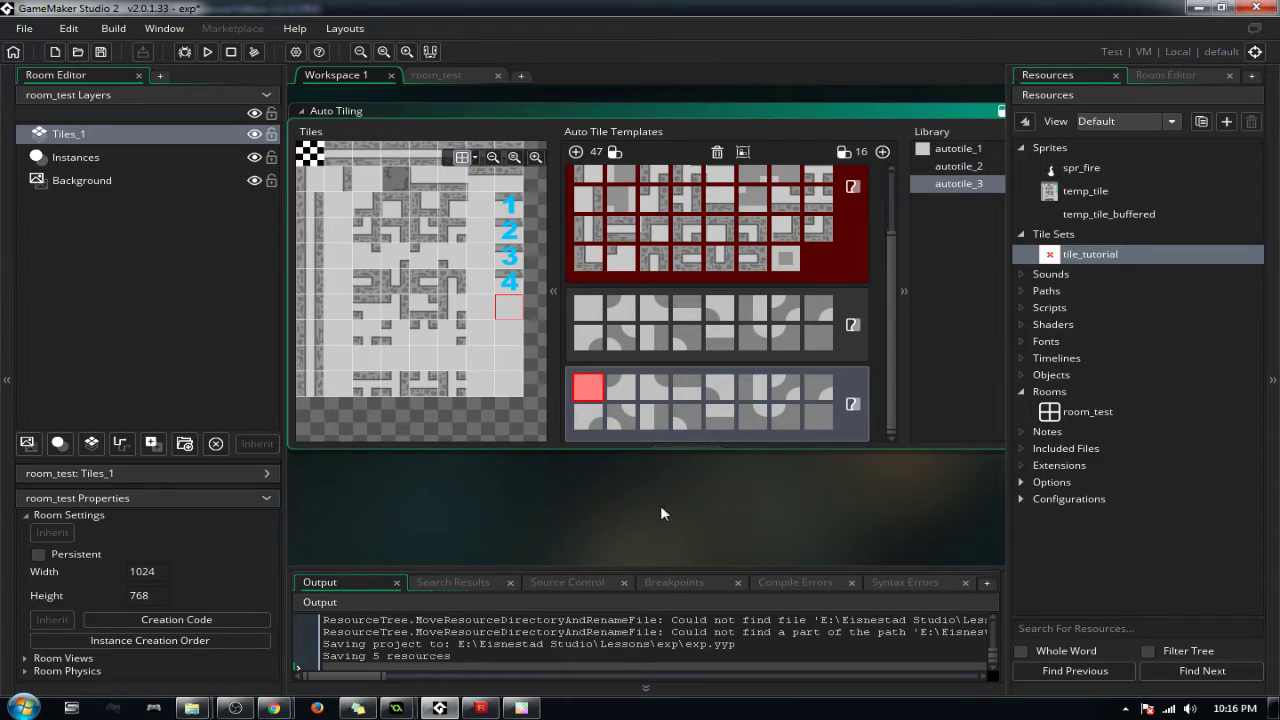
right_click(755, 465)
click(951, 490)
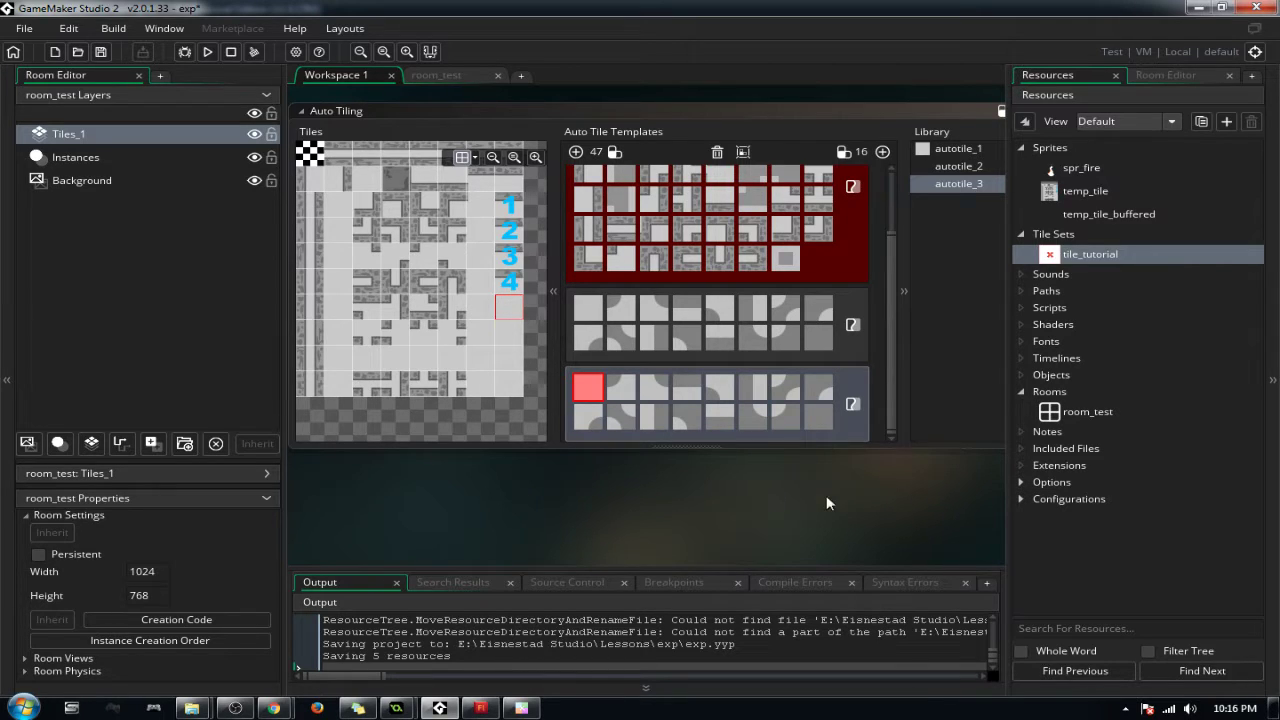
ctrl+scroll(826, 502, down, 1)
scroll(837, 480, up, 1)
scroll(836, 480, down, 3)
scroll(836, 480, up, 3)
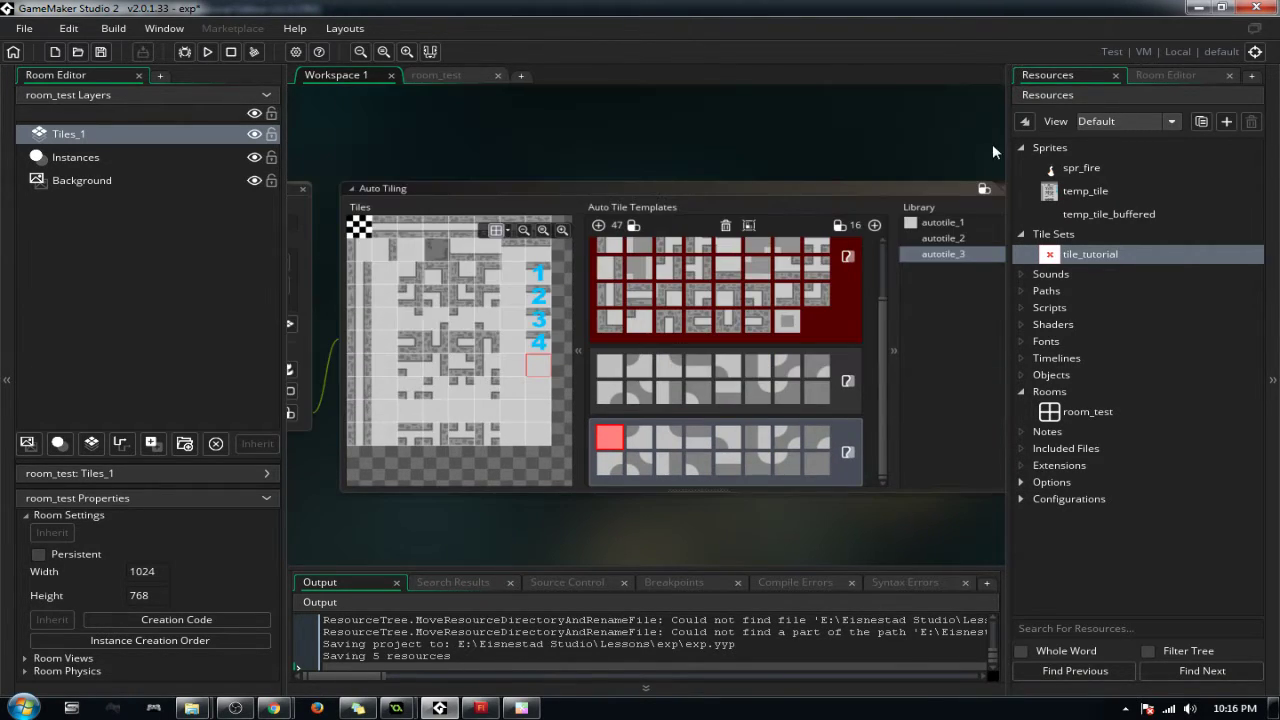
drag(771, 194, 771, 212)
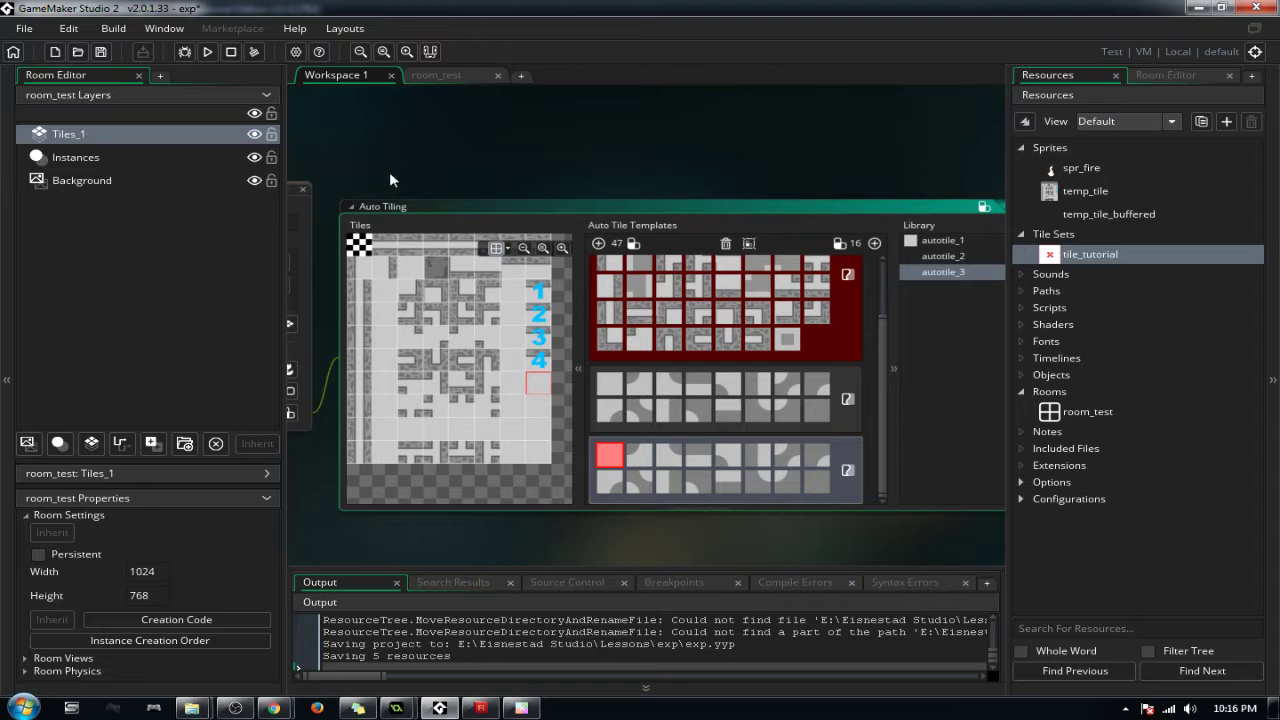
Step: Close the Auto Tiling editor and open the Tile Animation editor of the tile_tutorial tile set
scroll(667, 328, up, 2)
scroll(706, 346, down, 2)
ctrl+scroll(515, 364, up, 3)
ctrl+scroll(514, 363, down, 4)
ctrl+scroll(643, 537, down, 2)
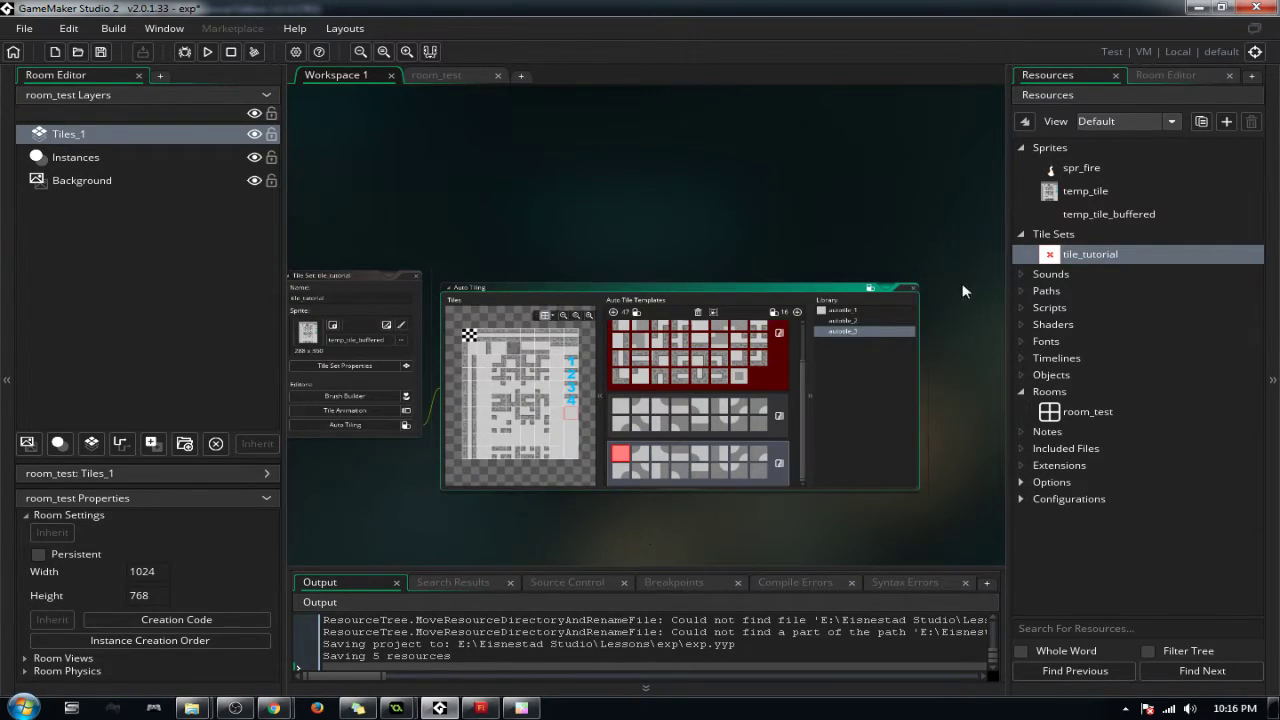
click(914, 288)
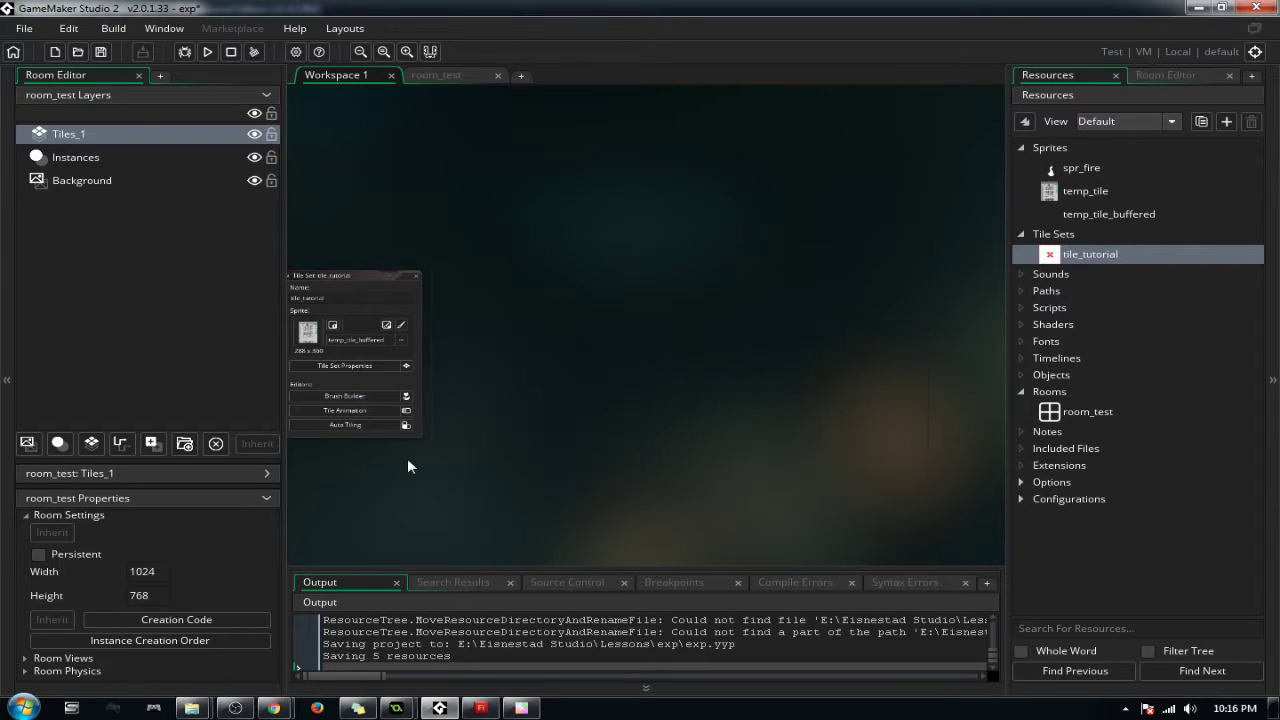
ctrl+scroll(340, 482, up, 3)
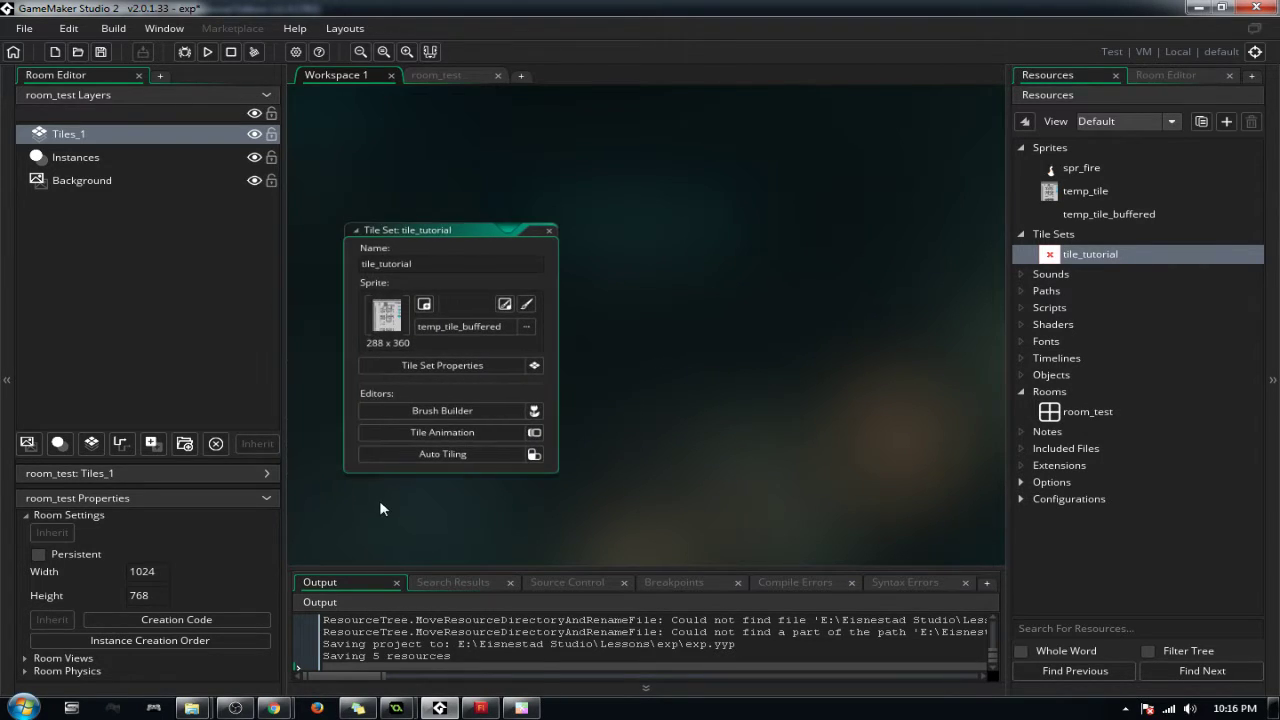
click(482, 431)
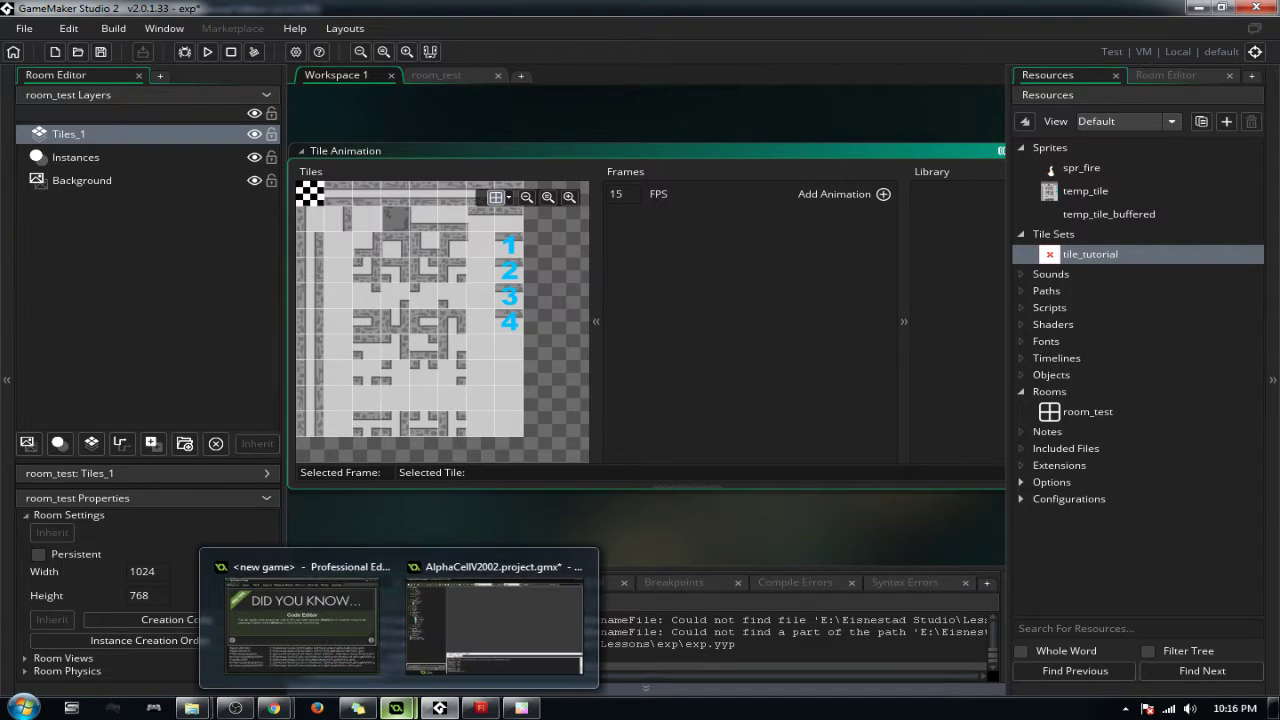
Step: Add a tile animation to tile_tutorial and set its number of frames to 4
click(883, 195)
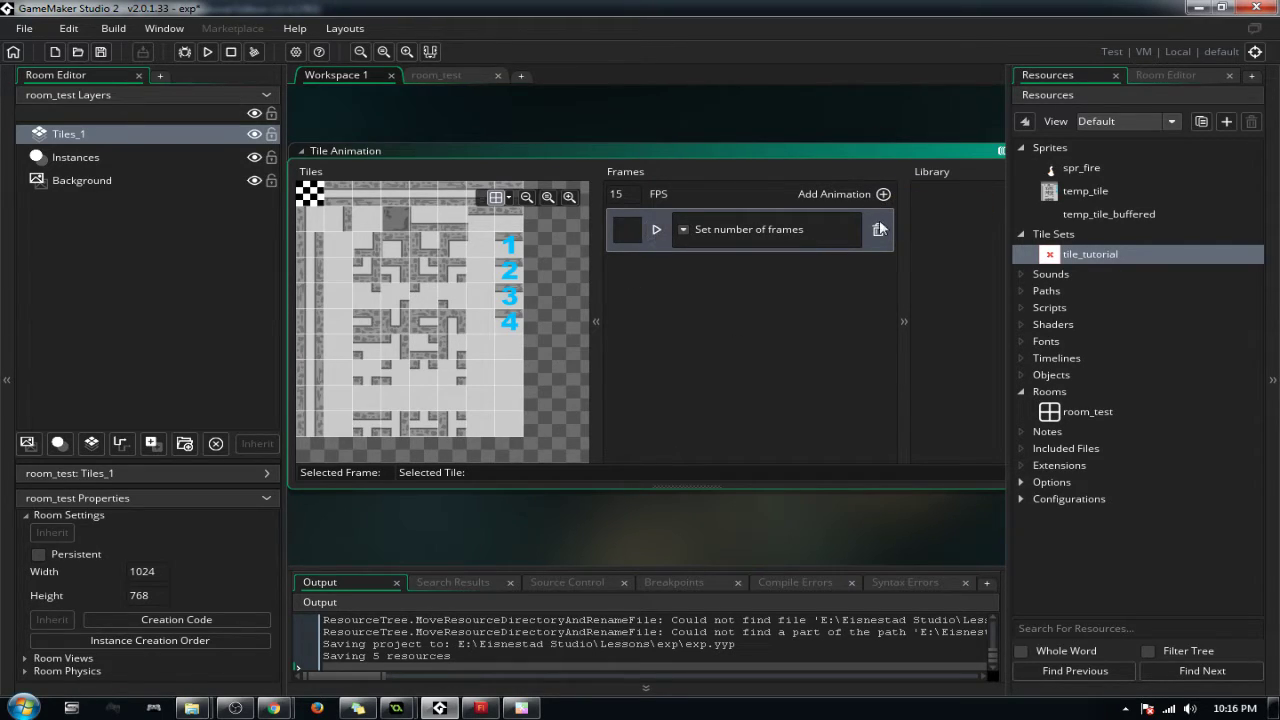
click(657, 231)
click(684, 230)
click(698, 259)
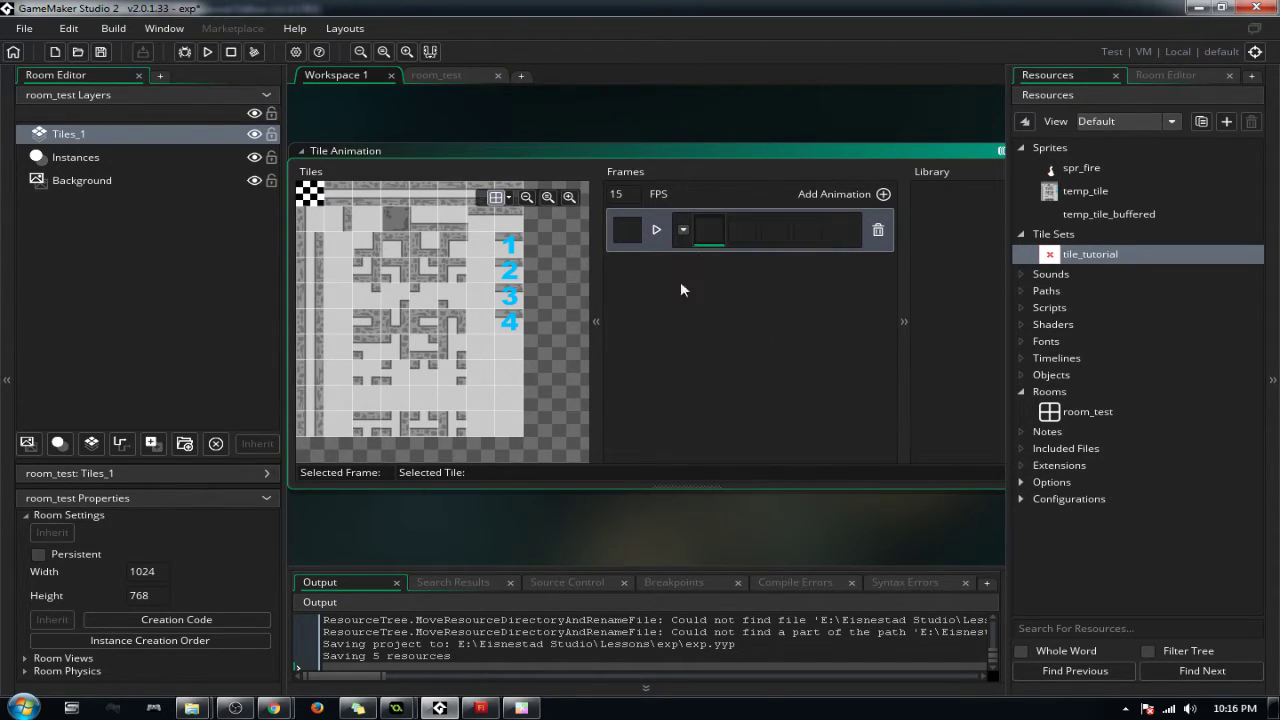
Step: Fill the first animation's four frames with the number tiles 1, 2, 3 and 4 in order, and preview its playback
click(511, 248)
click(505, 291)
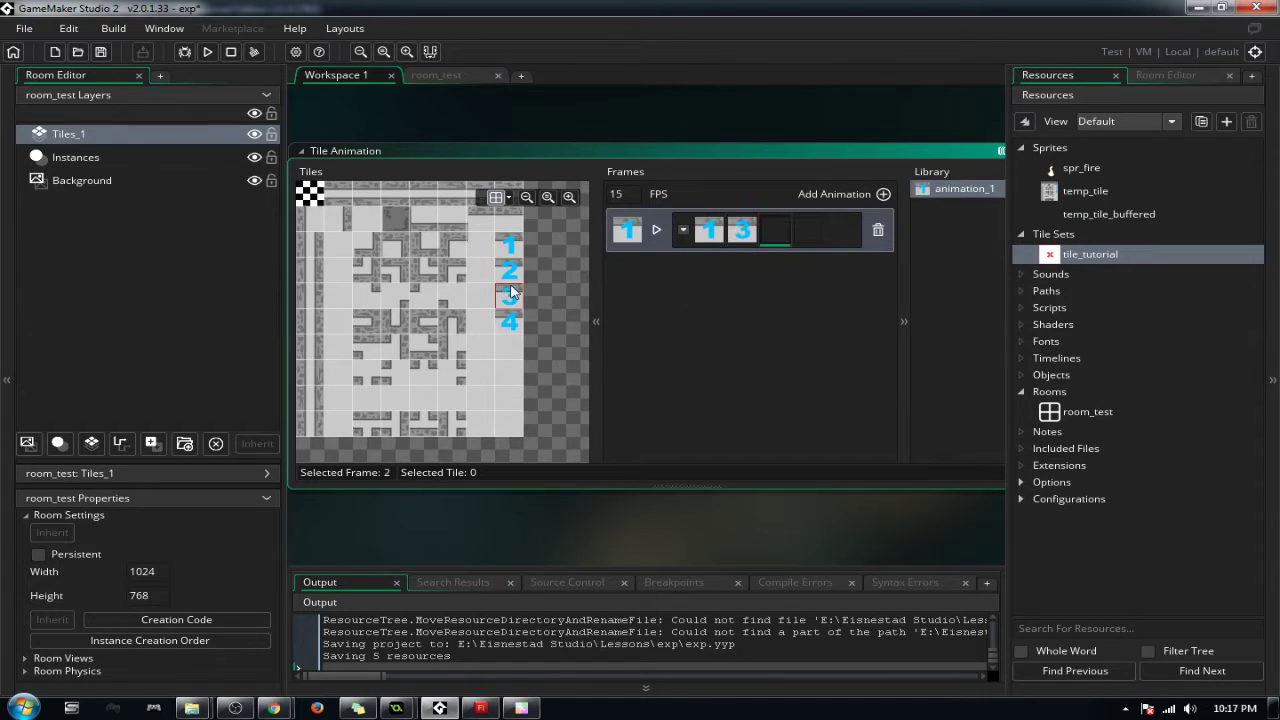
click(511, 272)
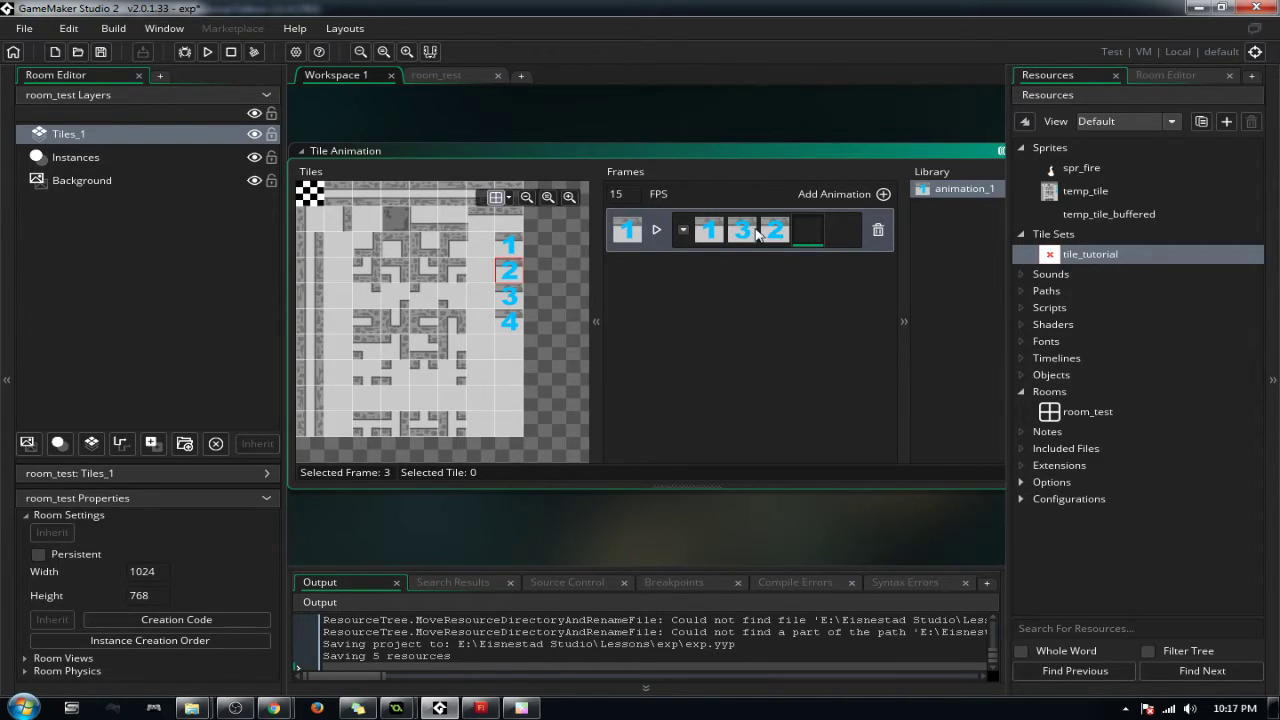
click(516, 299)
click(503, 329)
click(655, 232)
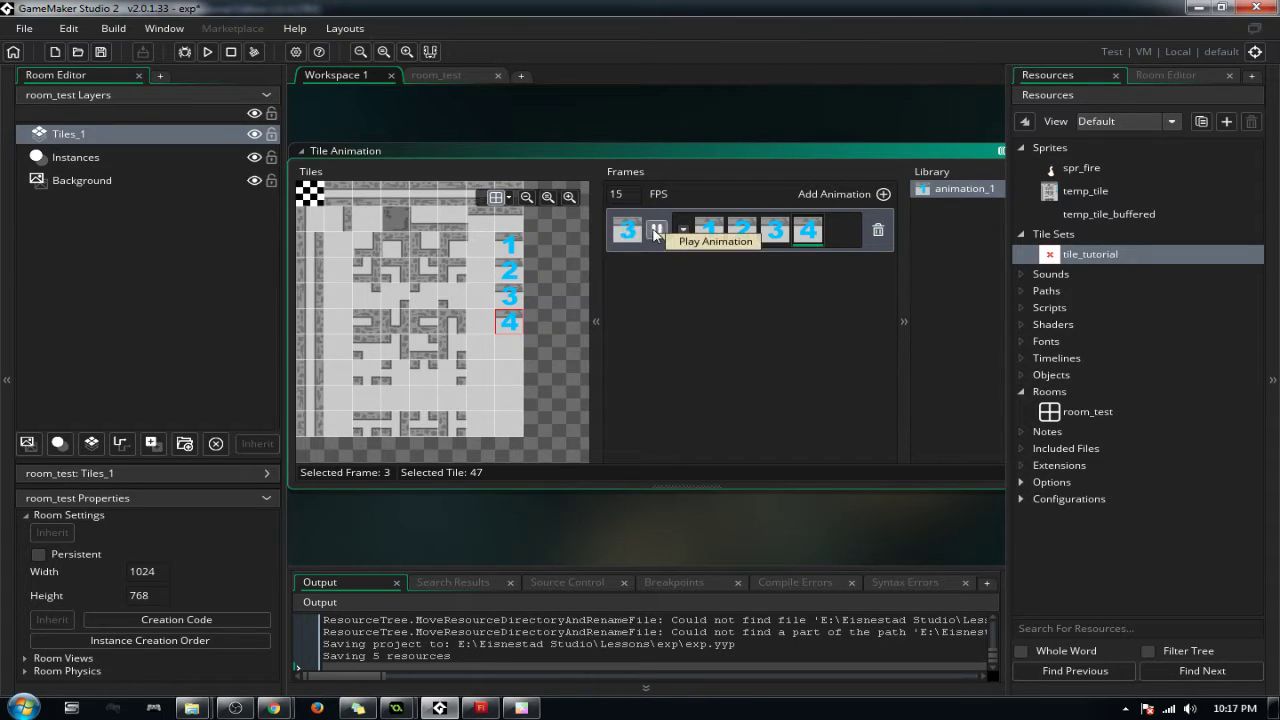
click(656, 231)
Step: Add a second tile animation and set its number of frames to 8
click(883, 194)
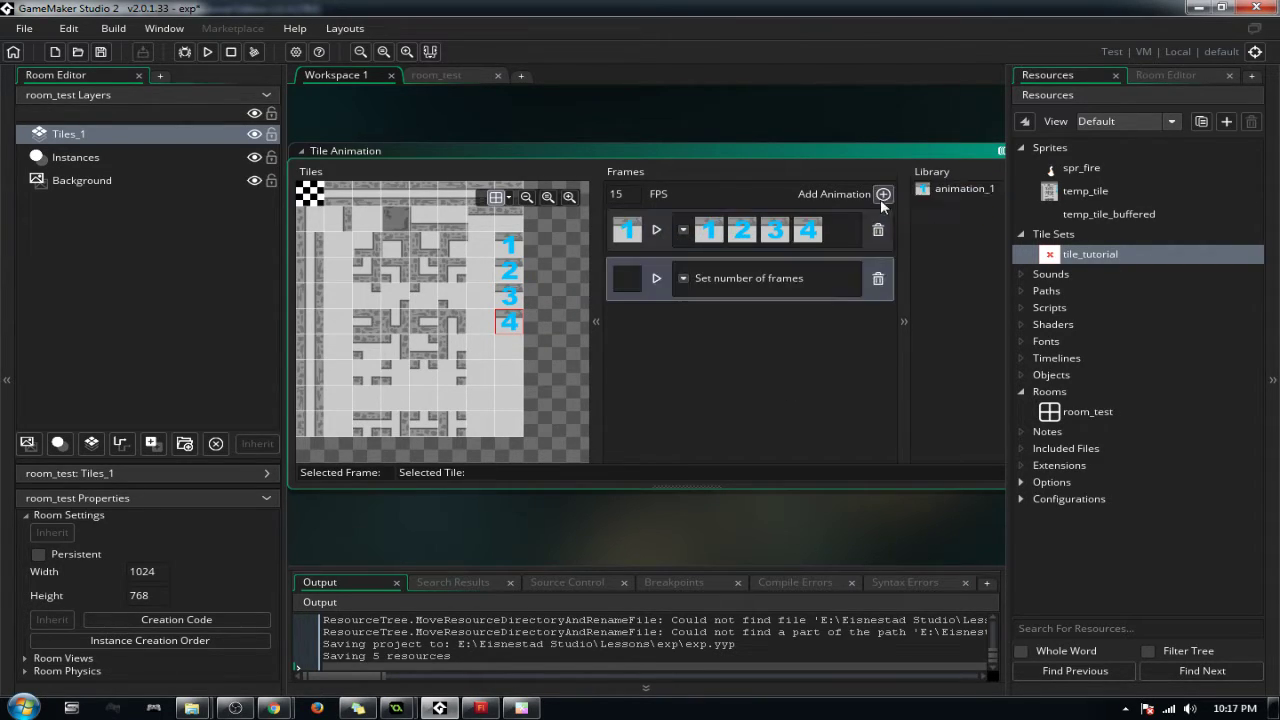
click(656, 281)
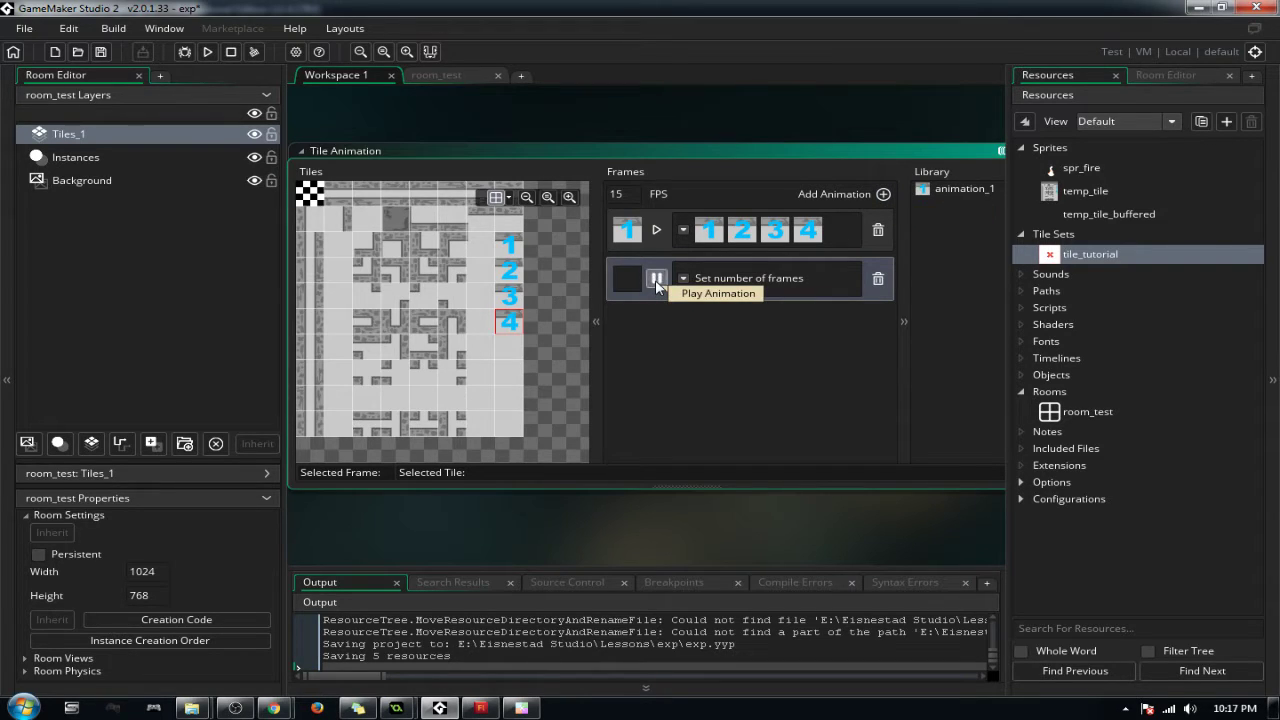
click(683, 279)
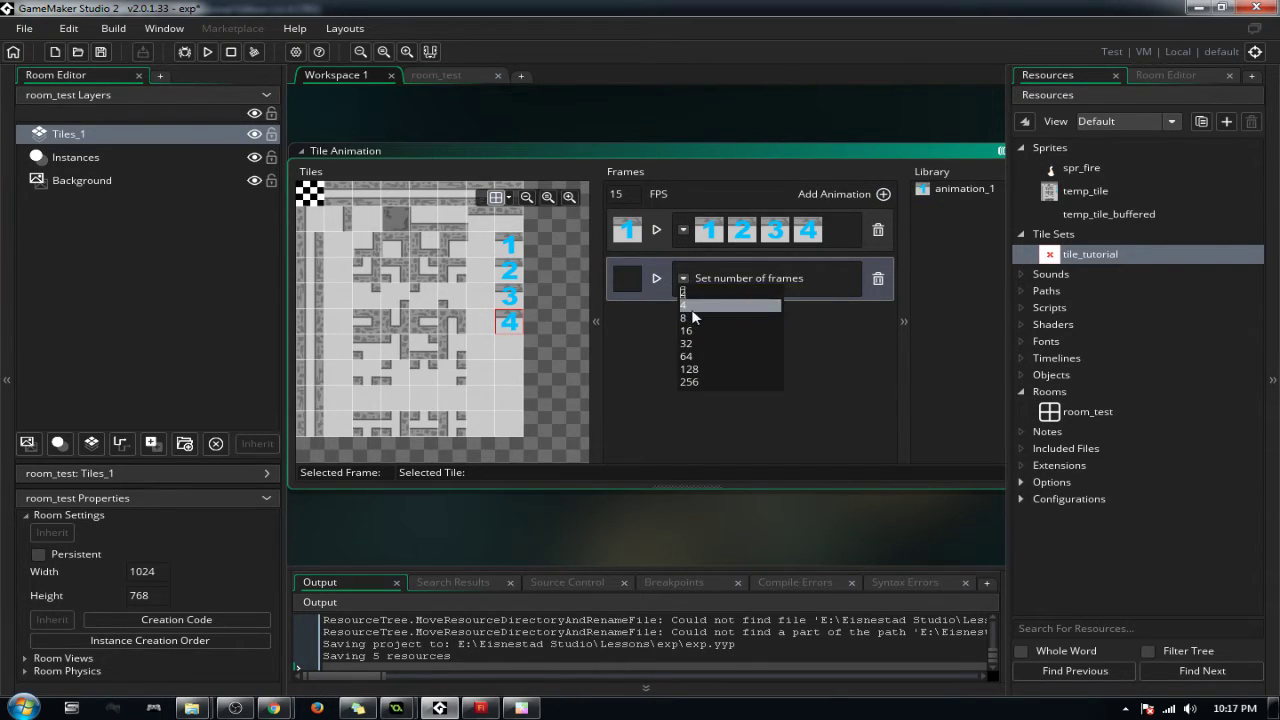
click(692, 318)
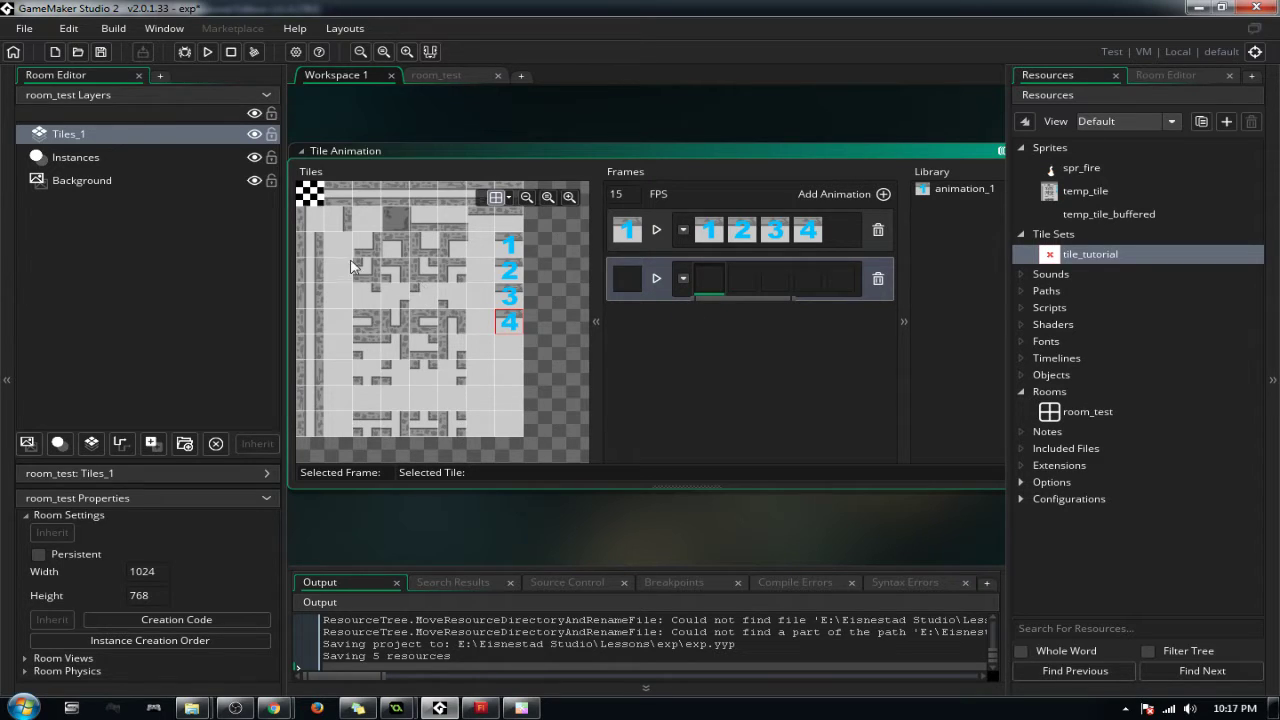
Step: Fill the second animation's eight frames with the vertical corridor tiles of the tile set's first column and preview its playback
click(309, 247)
click(313, 272)
click(317, 298)
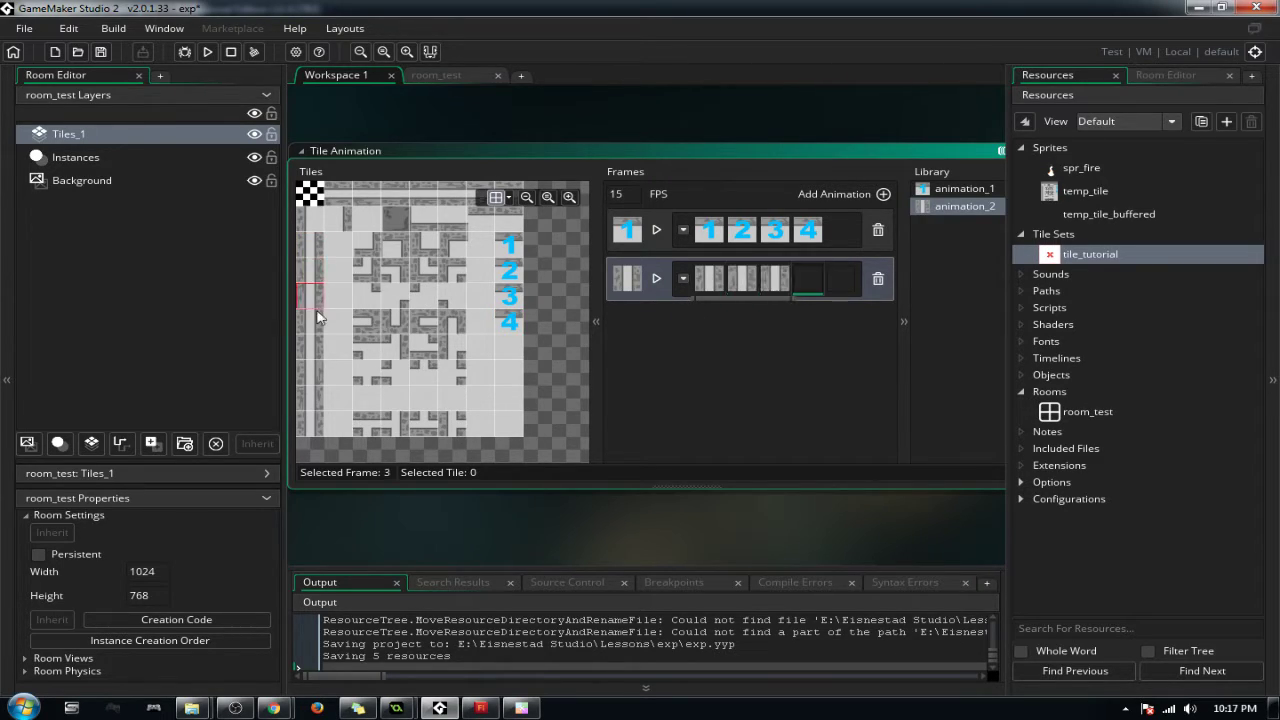
click(319, 323)
click(316, 397)
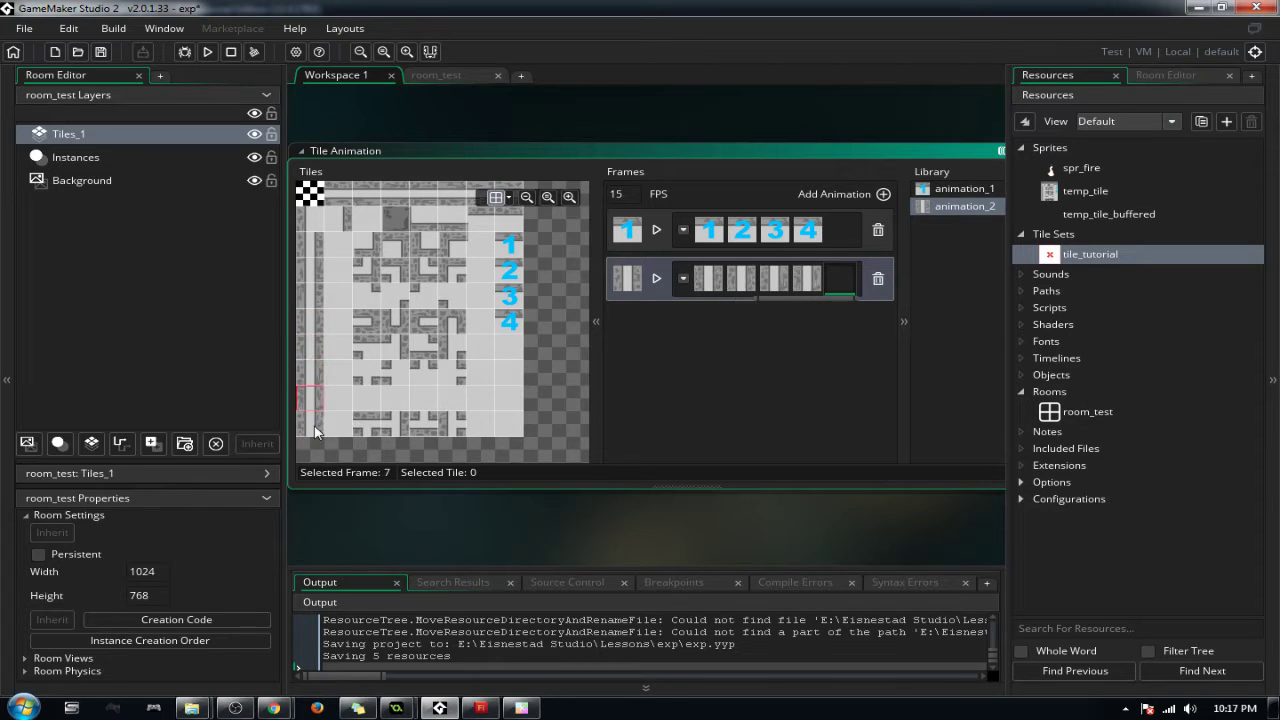
click(314, 422)
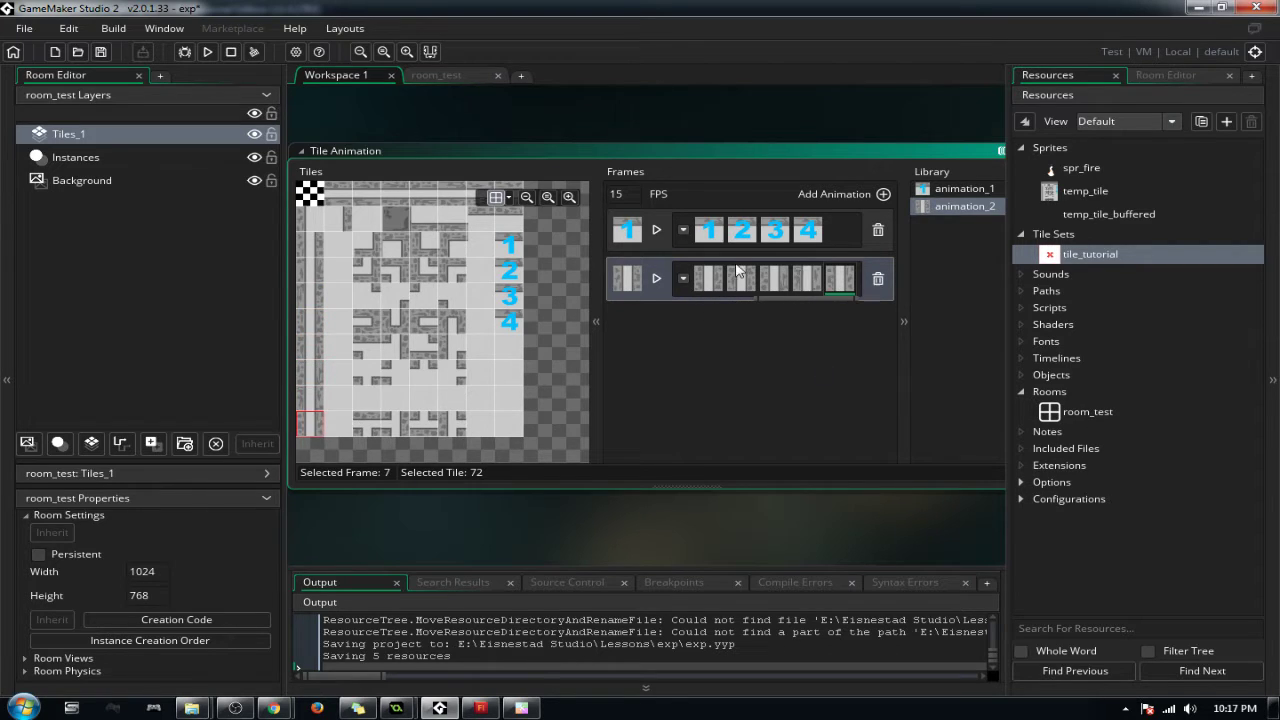
click(656, 279)
Step: Close the Tile Animation editor and go back to room_test
scroll(876, 178, down, 1)
shift+scroll(876, 174, right, 3)
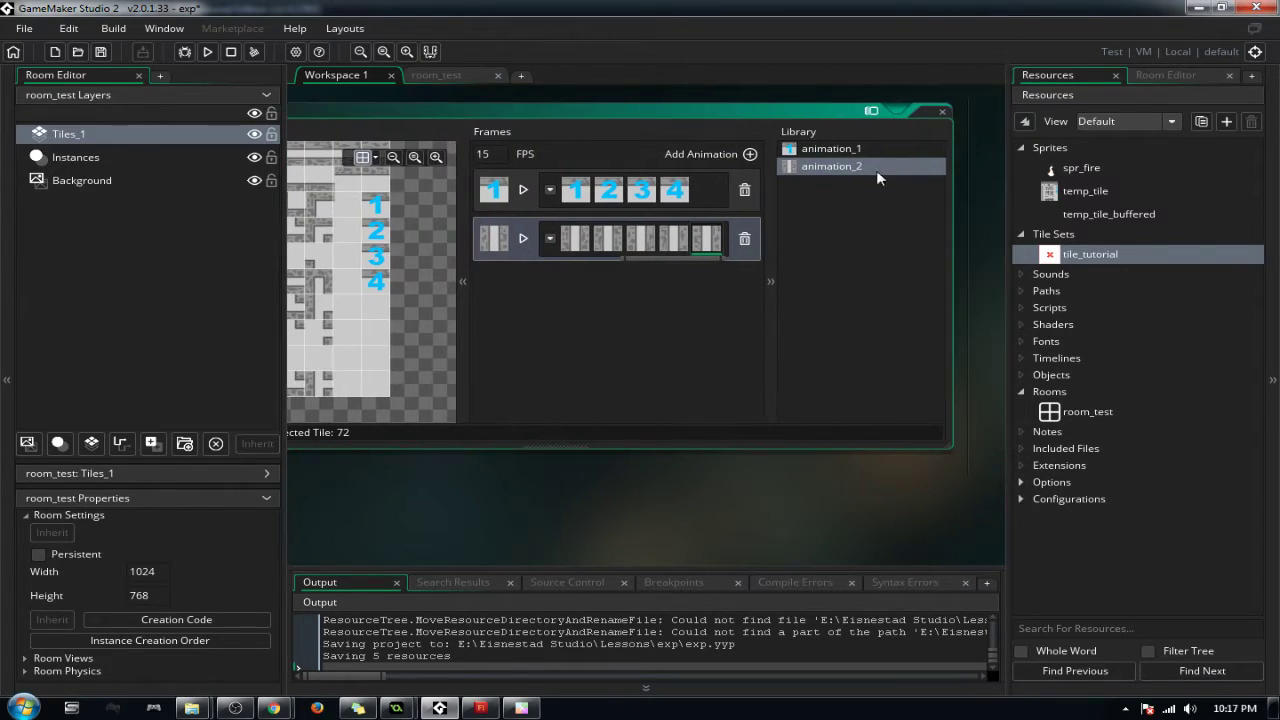
click(943, 112)
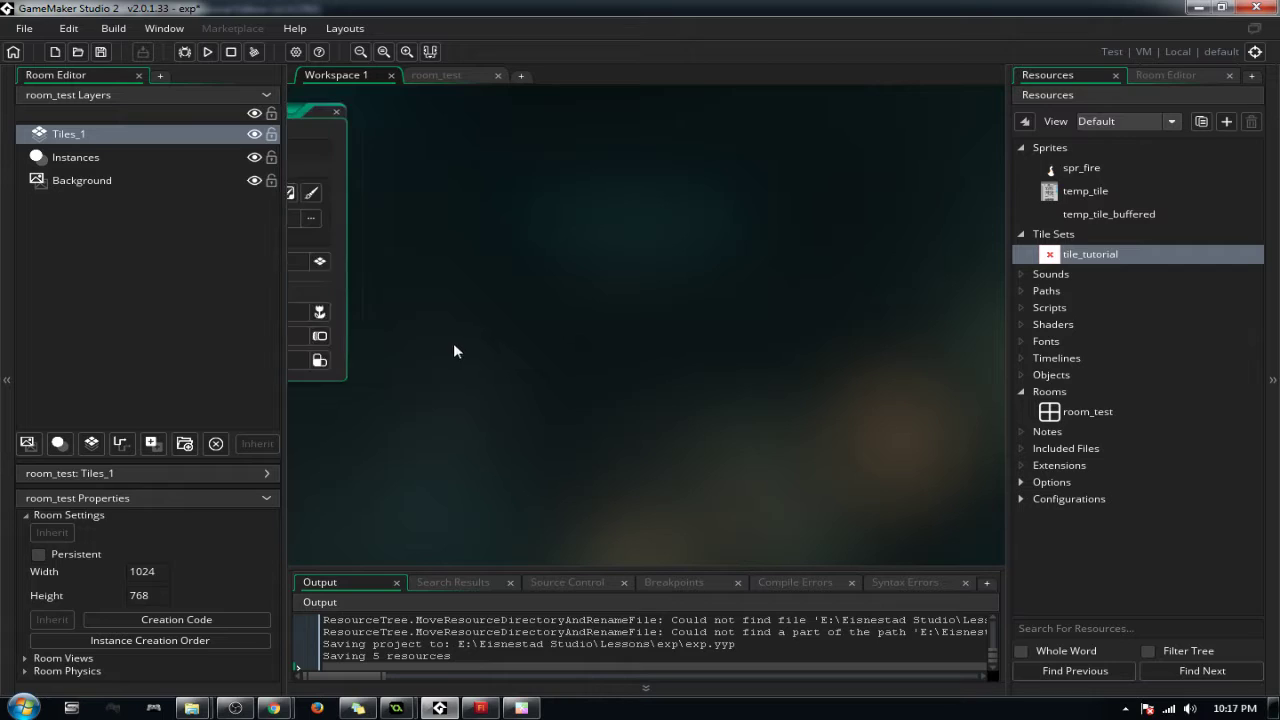
click(439, 74)
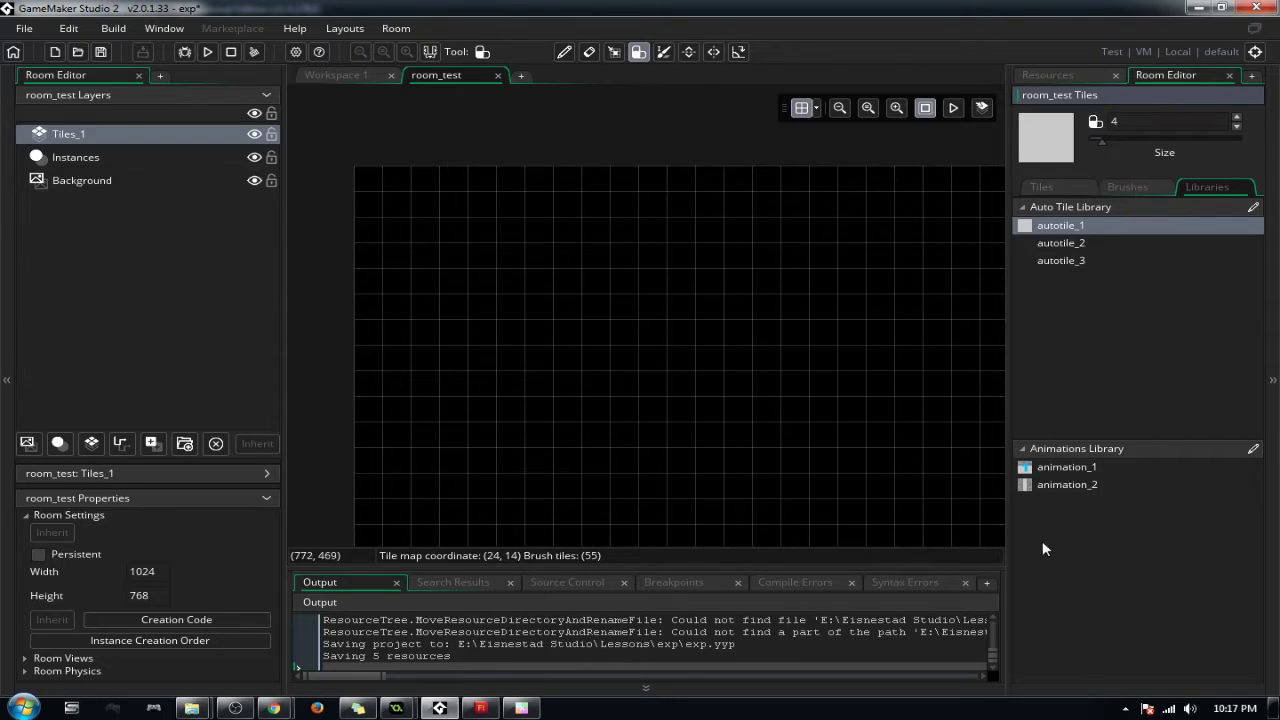
Step: Choose animation_1 from the animations library, place a 4 by 4 block of it in the room, and preview the animation
click(1078, 245)
click(1070, 472)
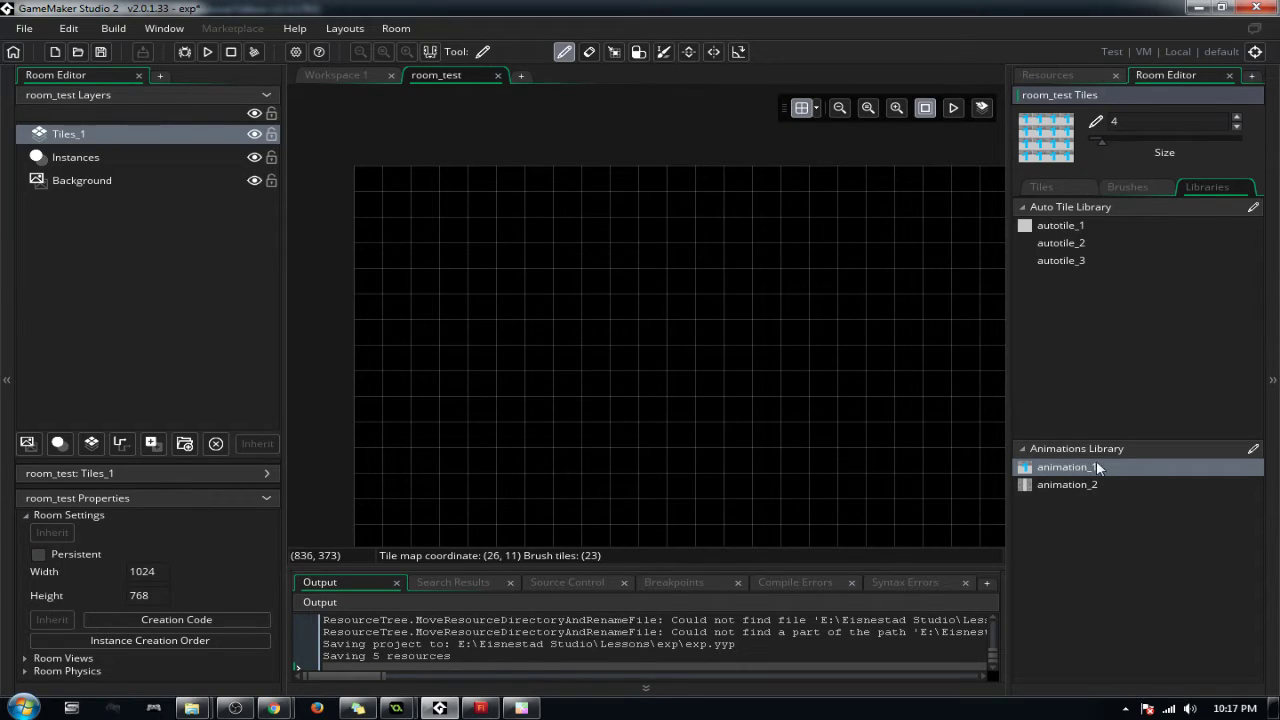
click(1093, 486)
click(1068, 467)
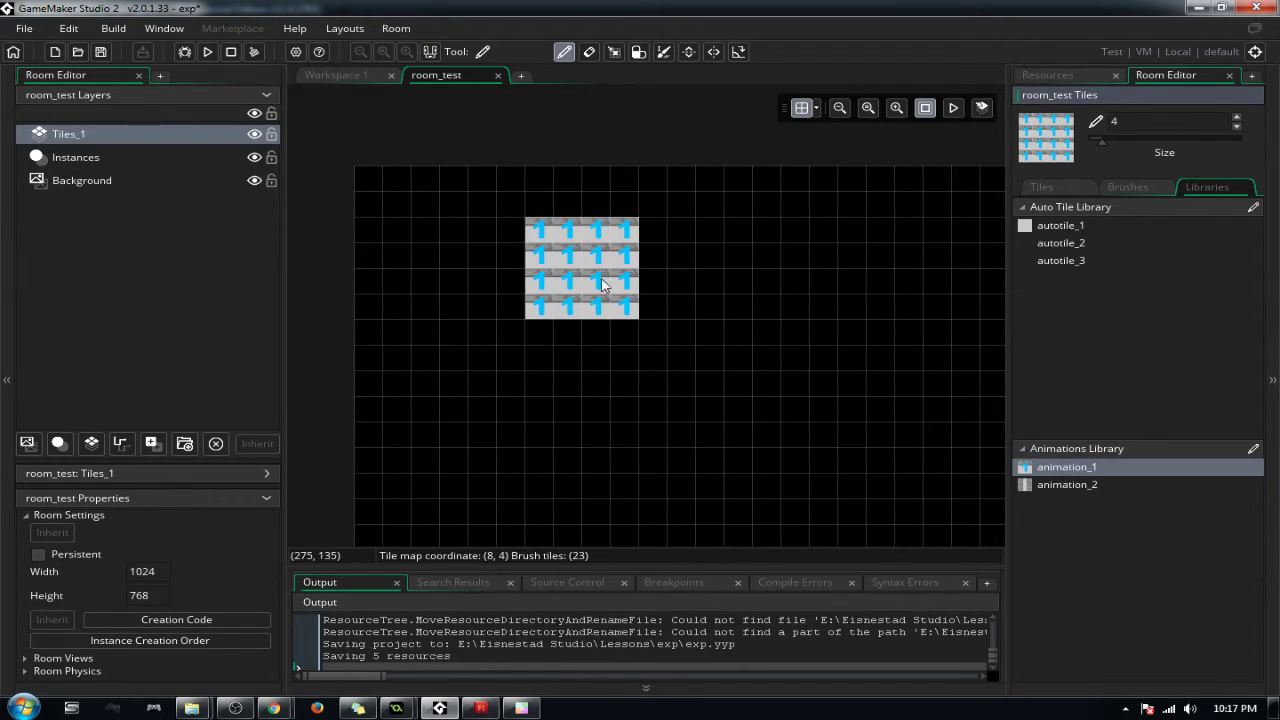
click(955, 110)
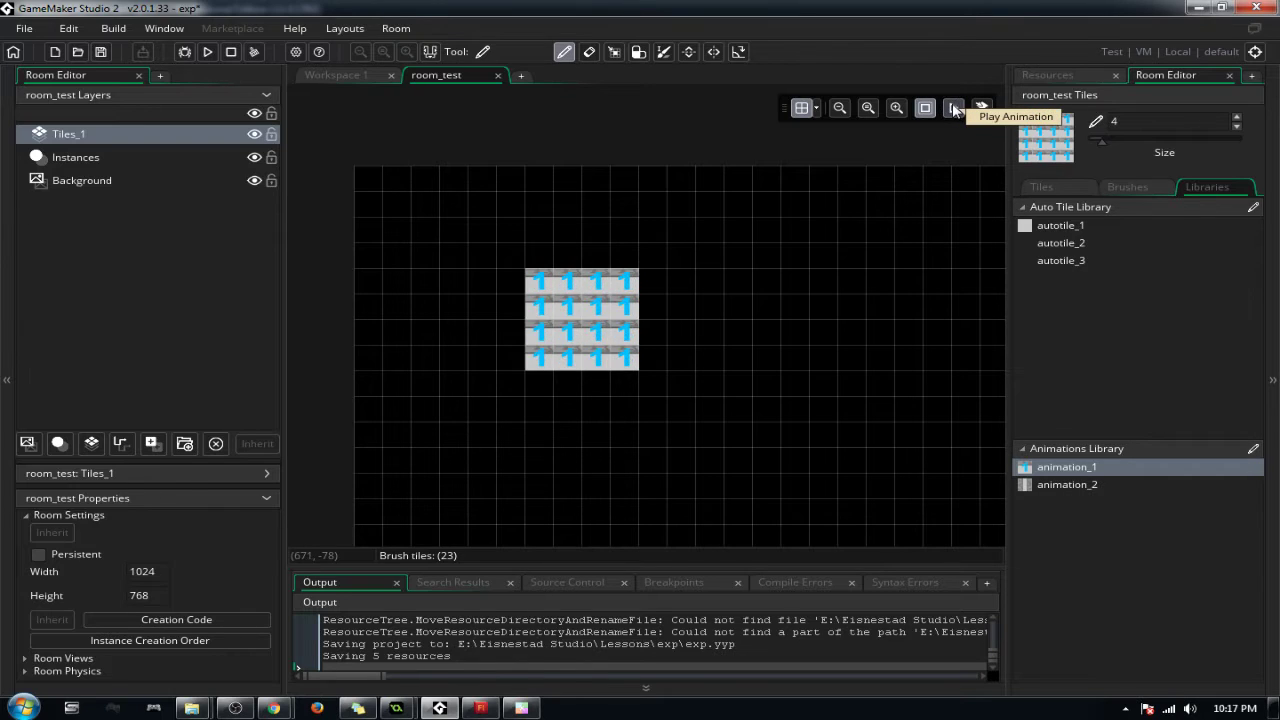
Step: Erase the animated block and, at brush size 1, place a single animation_1 tile with an animation_2 tile beside it
drag(1103, 139, 1087, 140)
mouse_move(578, 330)
right_down()
mouse_move(555, 300)
mouse_move(566, 340)
mouse_move(624, 309)
right_up()
click(566, 310)
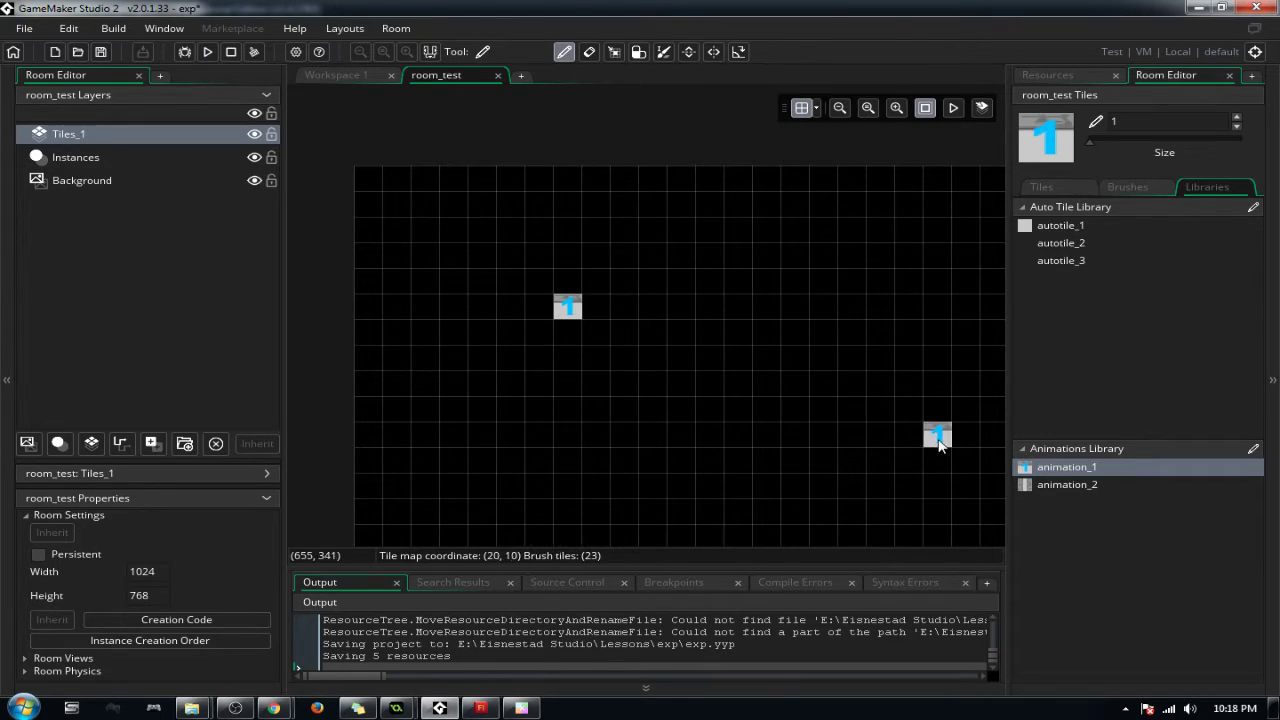
click(1067, 484)
click(596, 308)
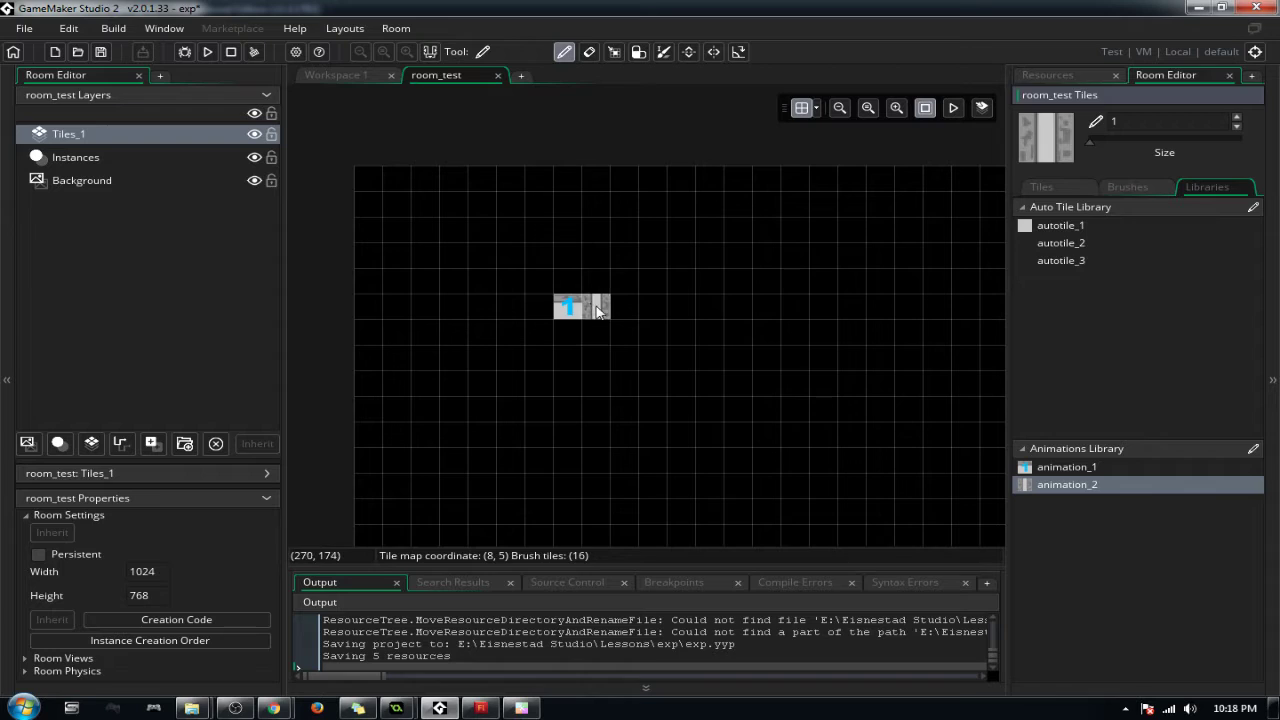
Step: Play the tile animations in room_test, inspect the two placed tiles up close, and stop the playback
click(955, 108)
ctrl+scroll(656, 394, up, 5)
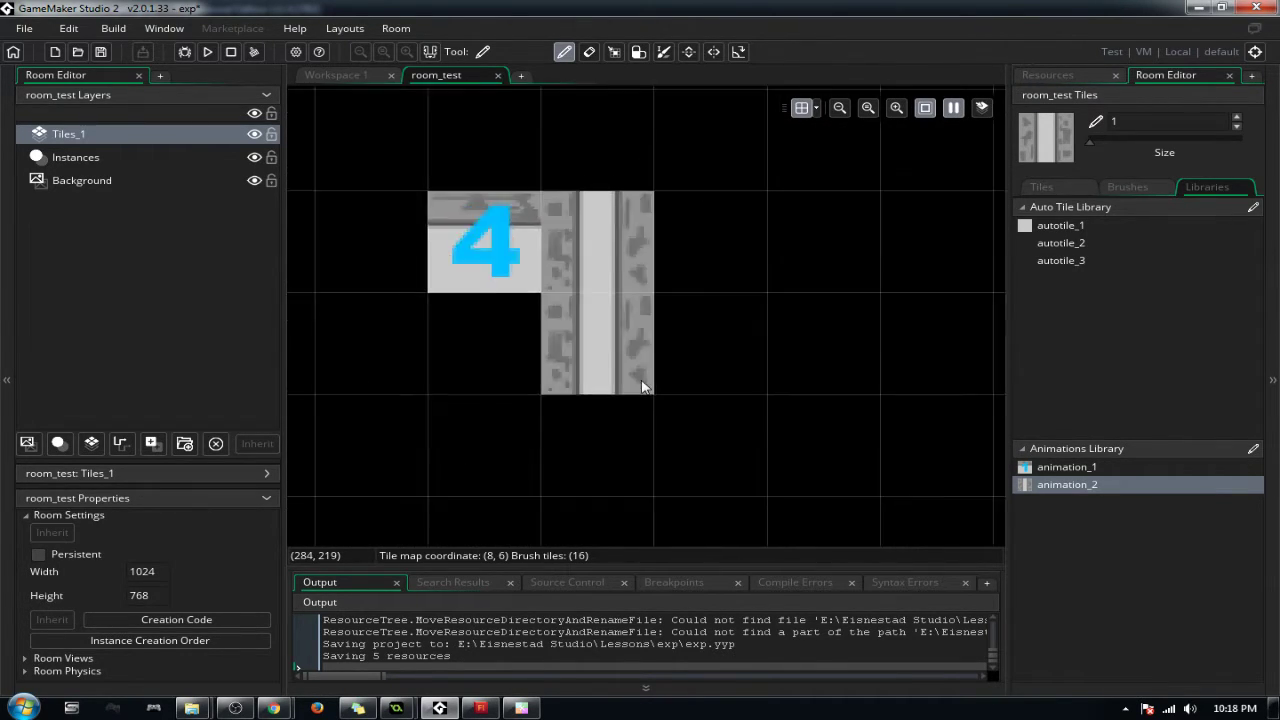
ctrl+scroll(646, 389, down, 5)
ctrl+scroll(666, 415, up, 1)
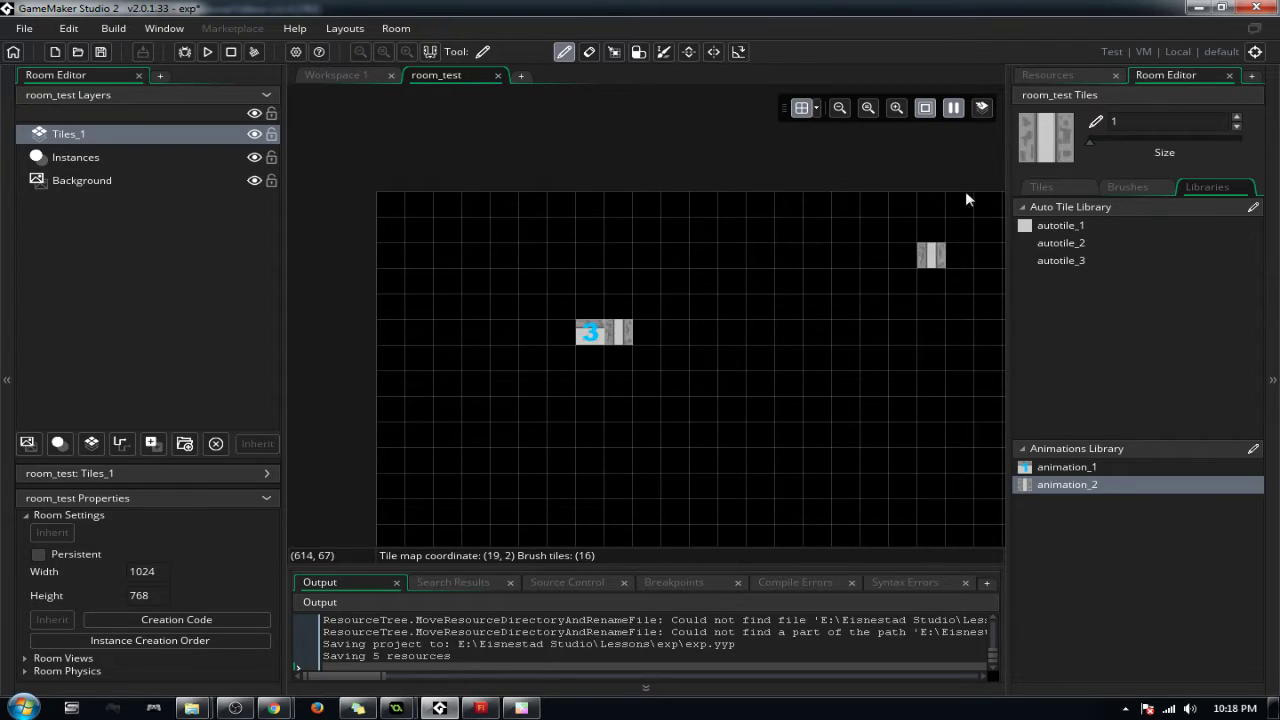
click(953, 107)
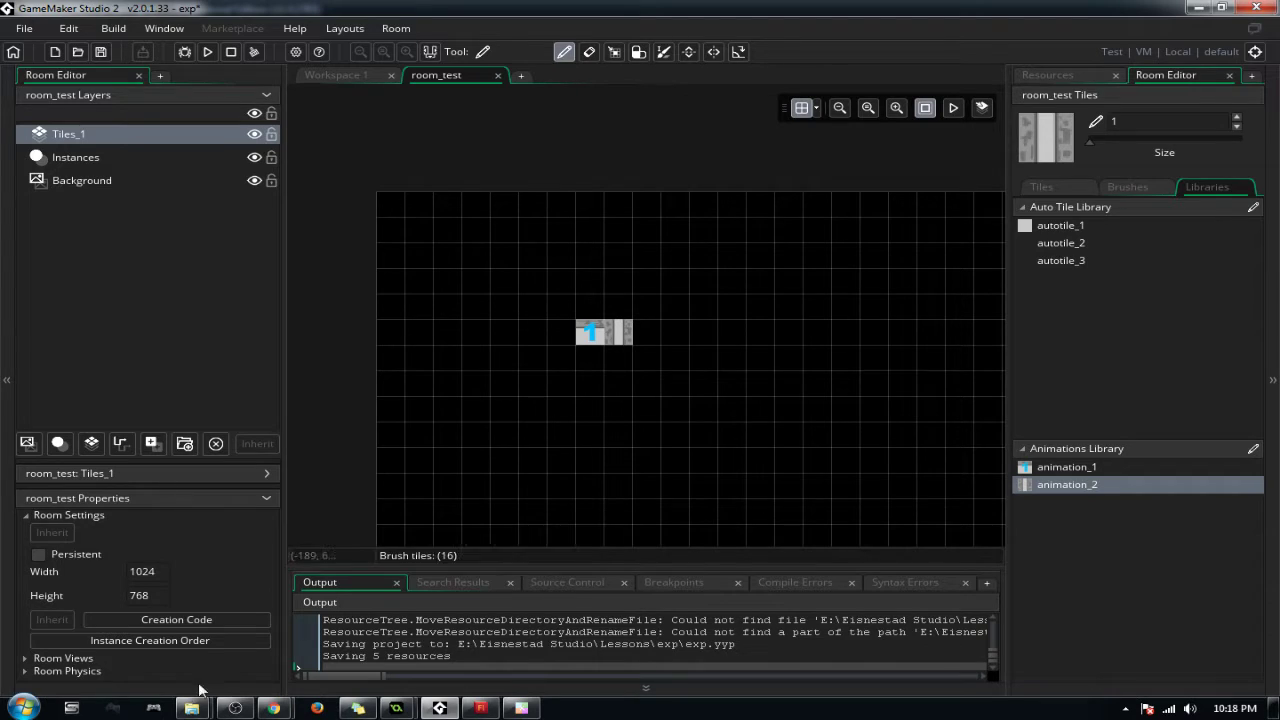
Step: Switch to the AlphaCellV2002 project in GameMaker: Studio 1.4, close its help window, and return to room_test in GameMaker Studio 2
mouse_move(273, 708)
click(218, 652)
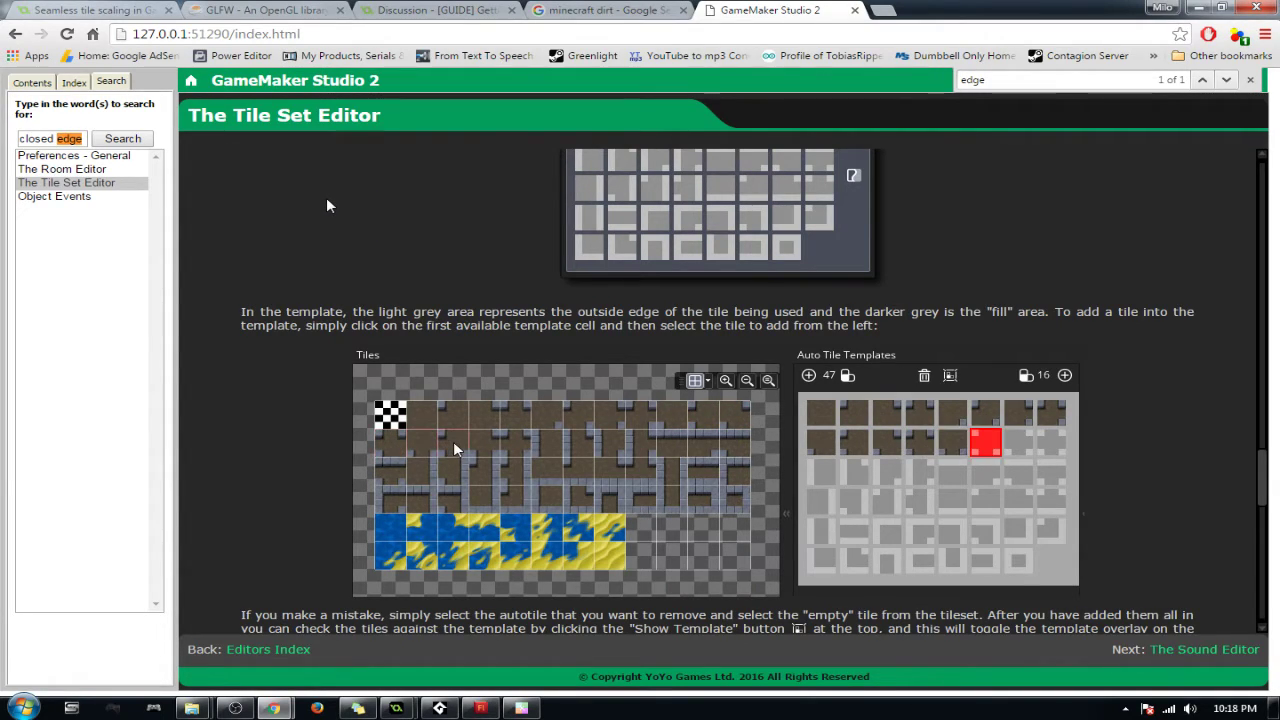
mouse_move(397, 708)
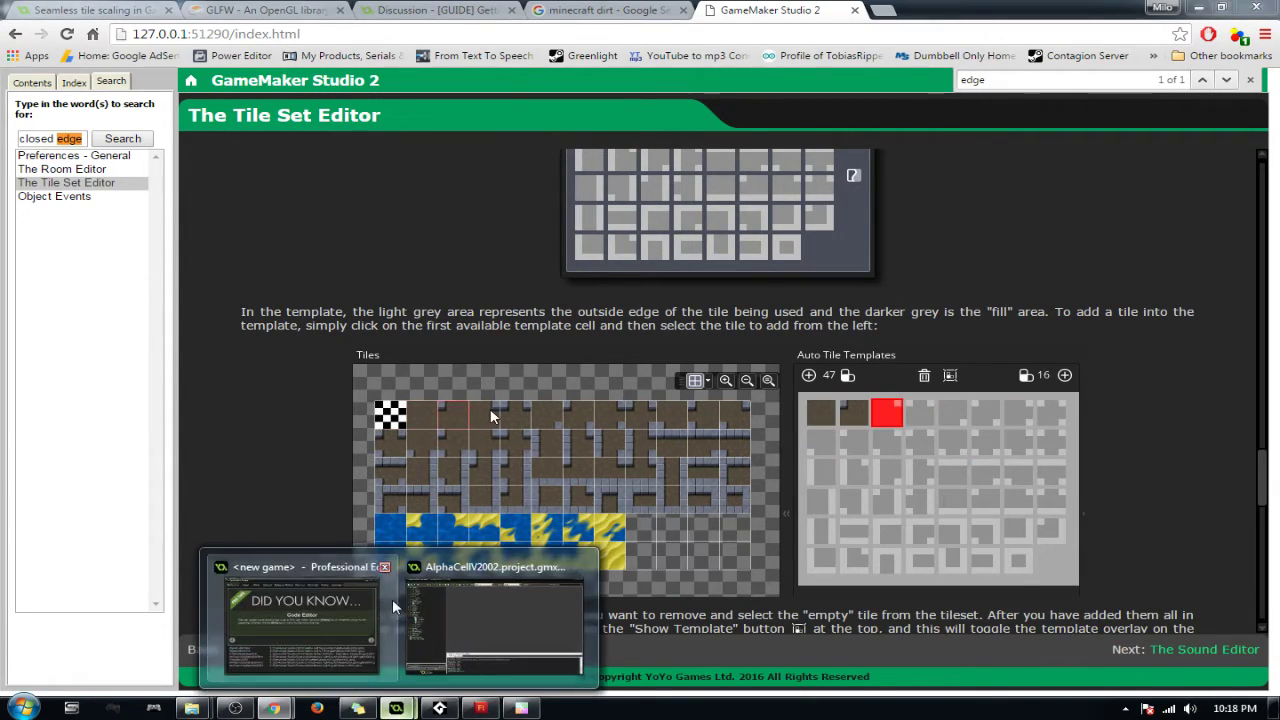
click(500, 610)
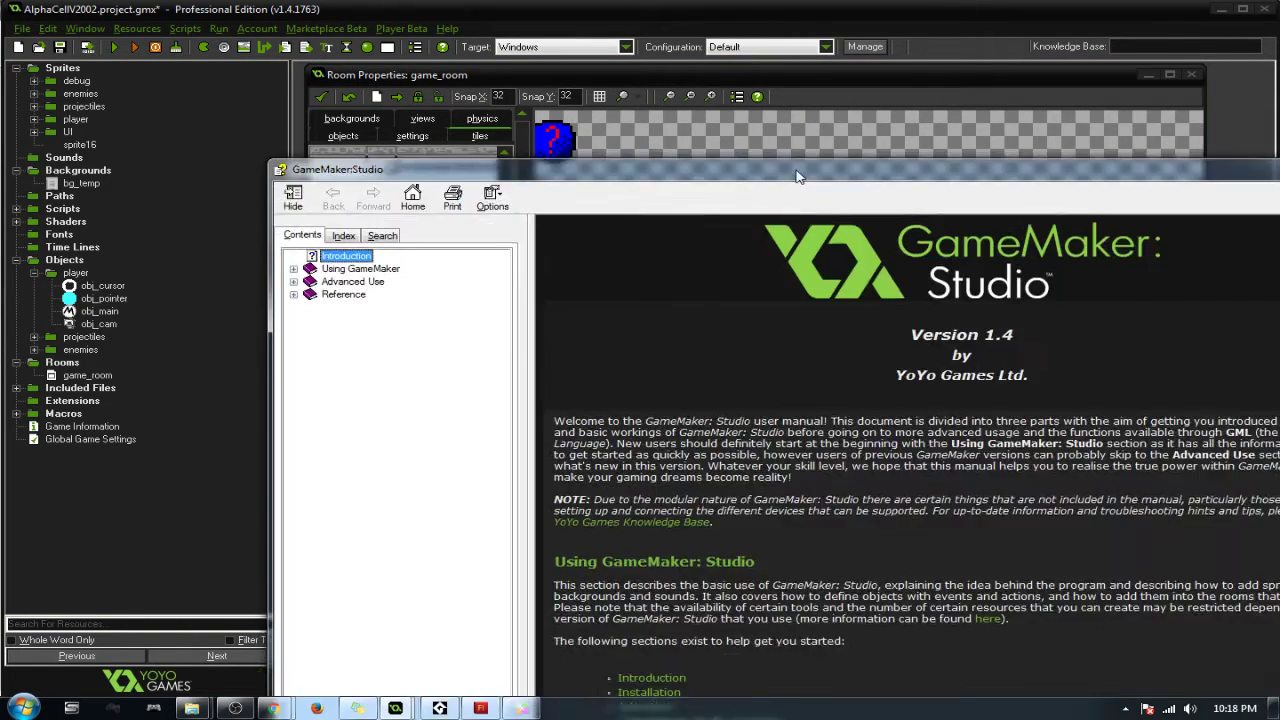
drag(799, 175, 534, 56)
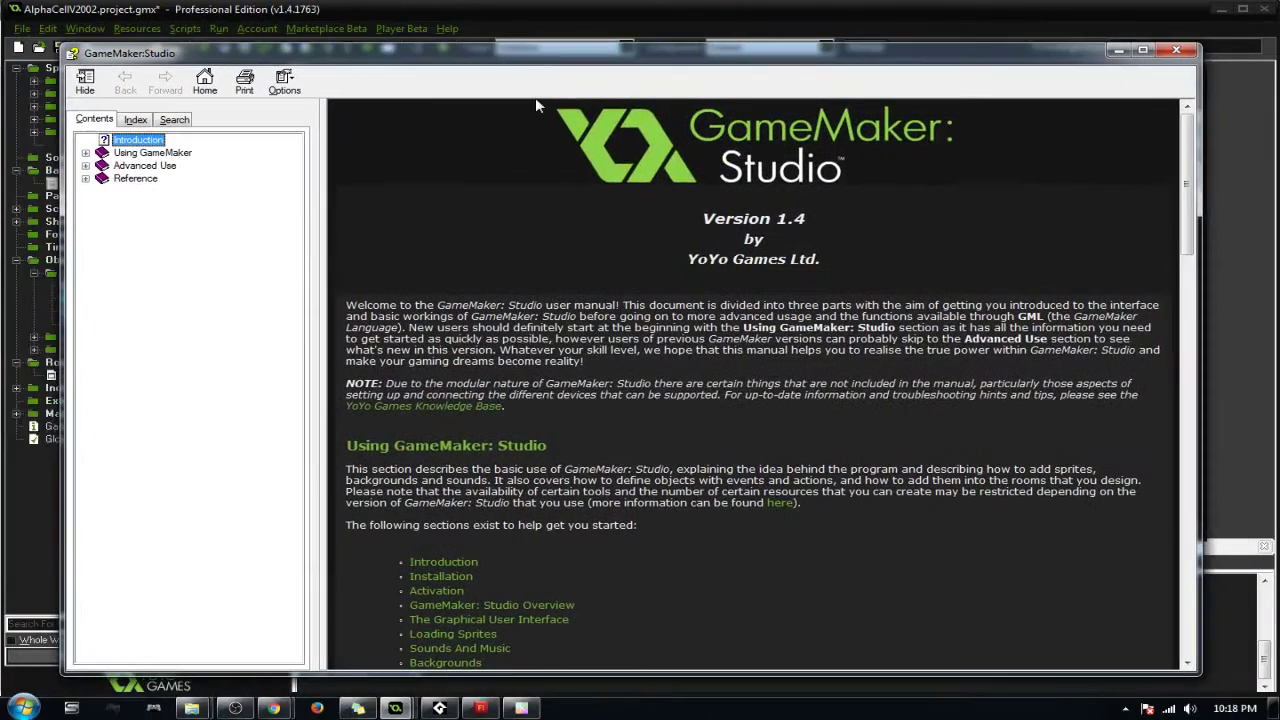
click(1178, 51)
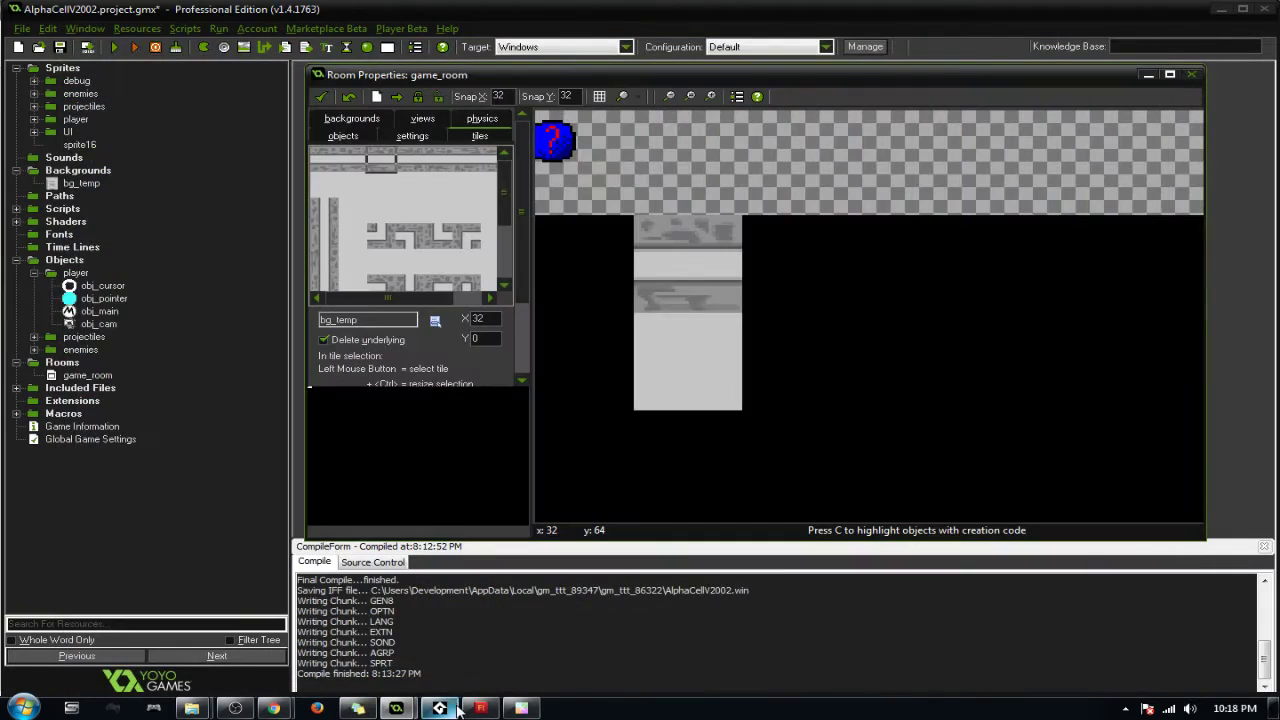
click(440, 708)
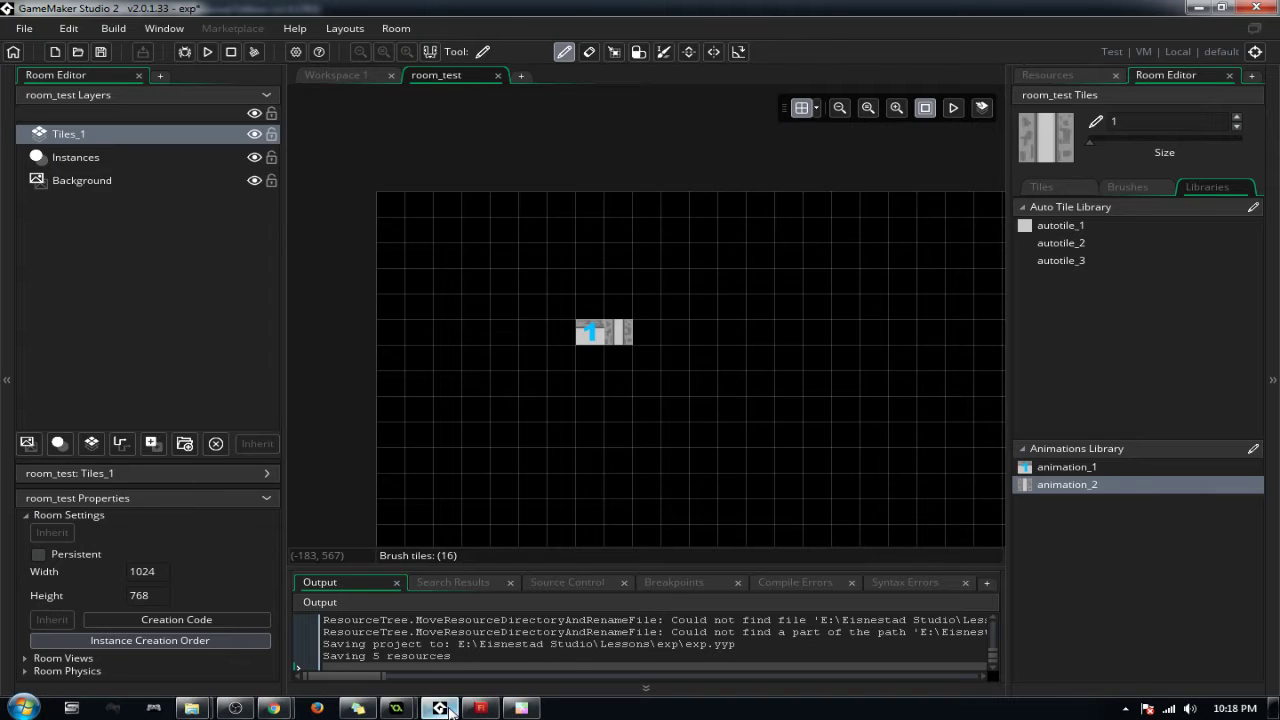
mouse_move(273, 708)
click(338, 647)
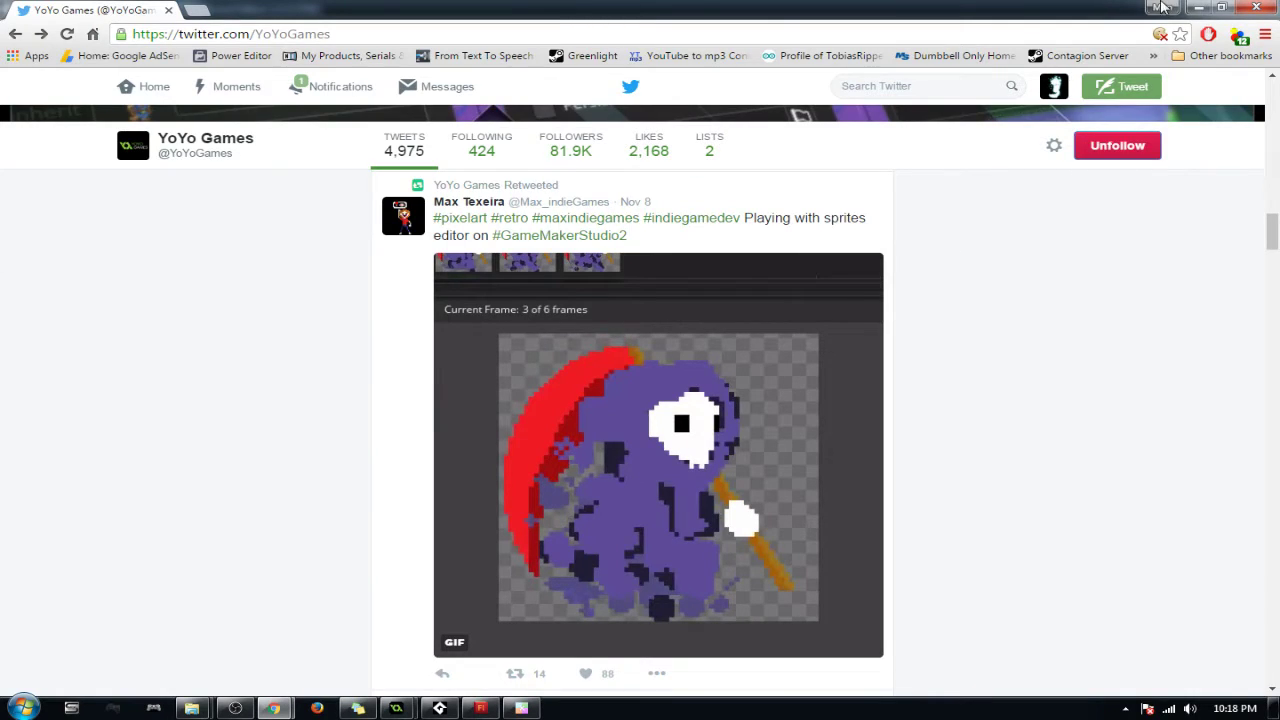
click(1199, 7)
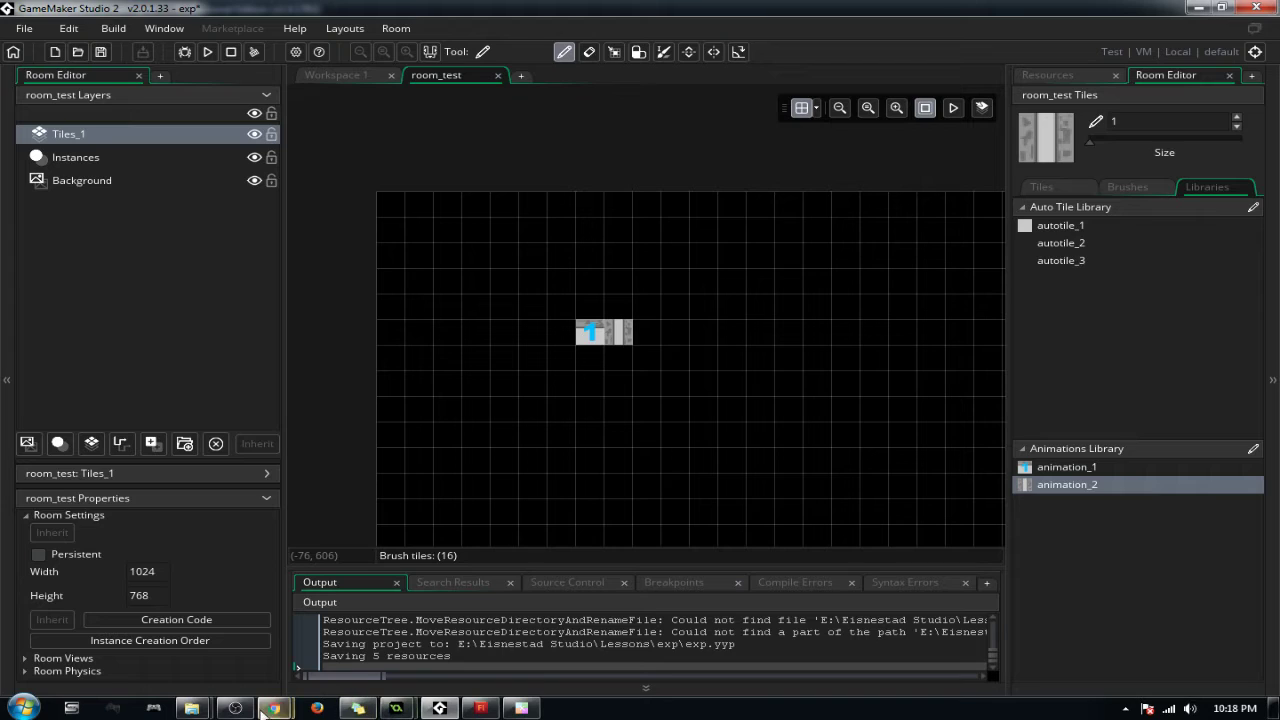
Step: Switch to the GameMaker Studio 2 manual in the browser and read the Tile Set Editor instructions for filling the 47-tile auto tile template
mouse_move(273, 708)
click(155, 606)
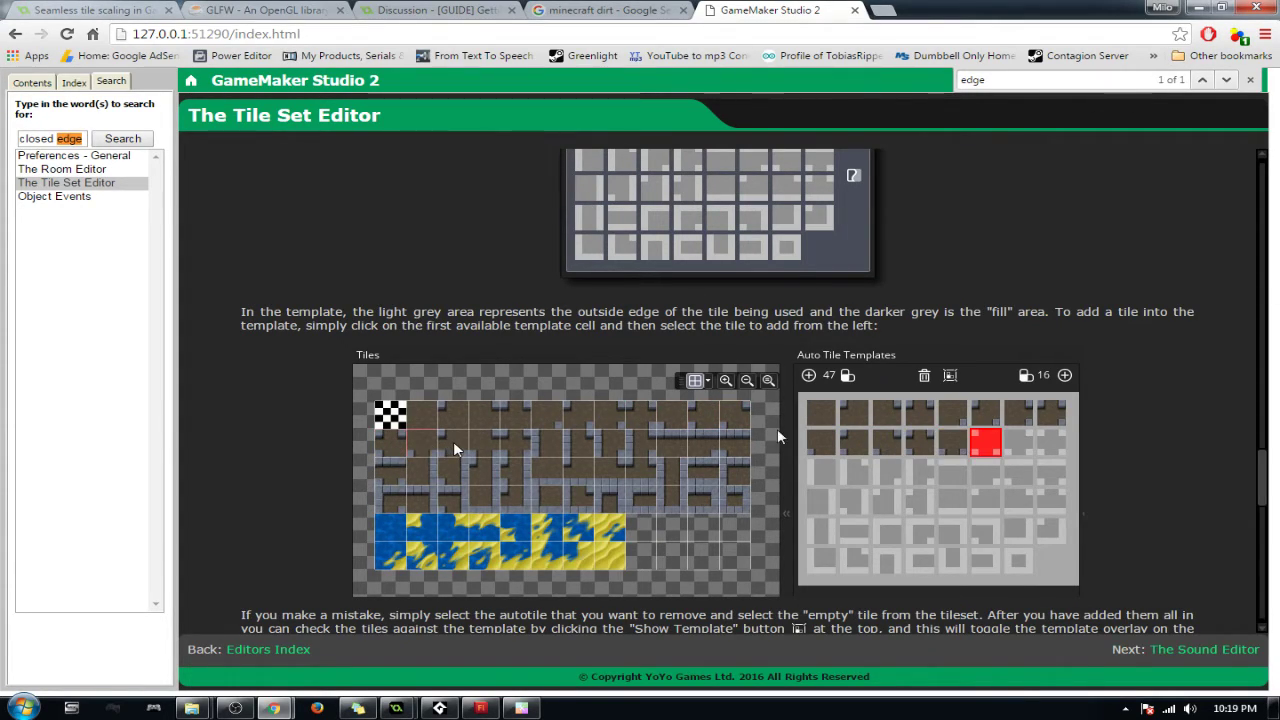
drag(877, 324, 236, 313)
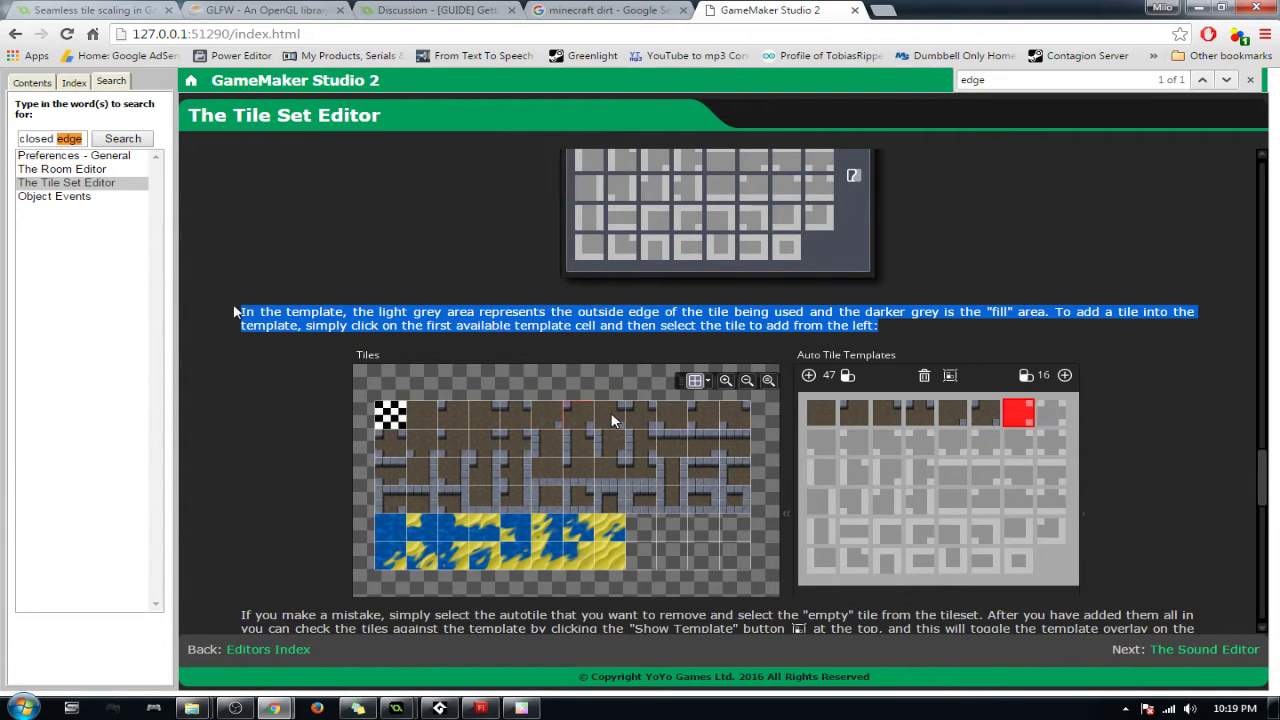
click(889, 361)
scroll(761, 581, down, 1)
scroll(759, 580, down, 4)
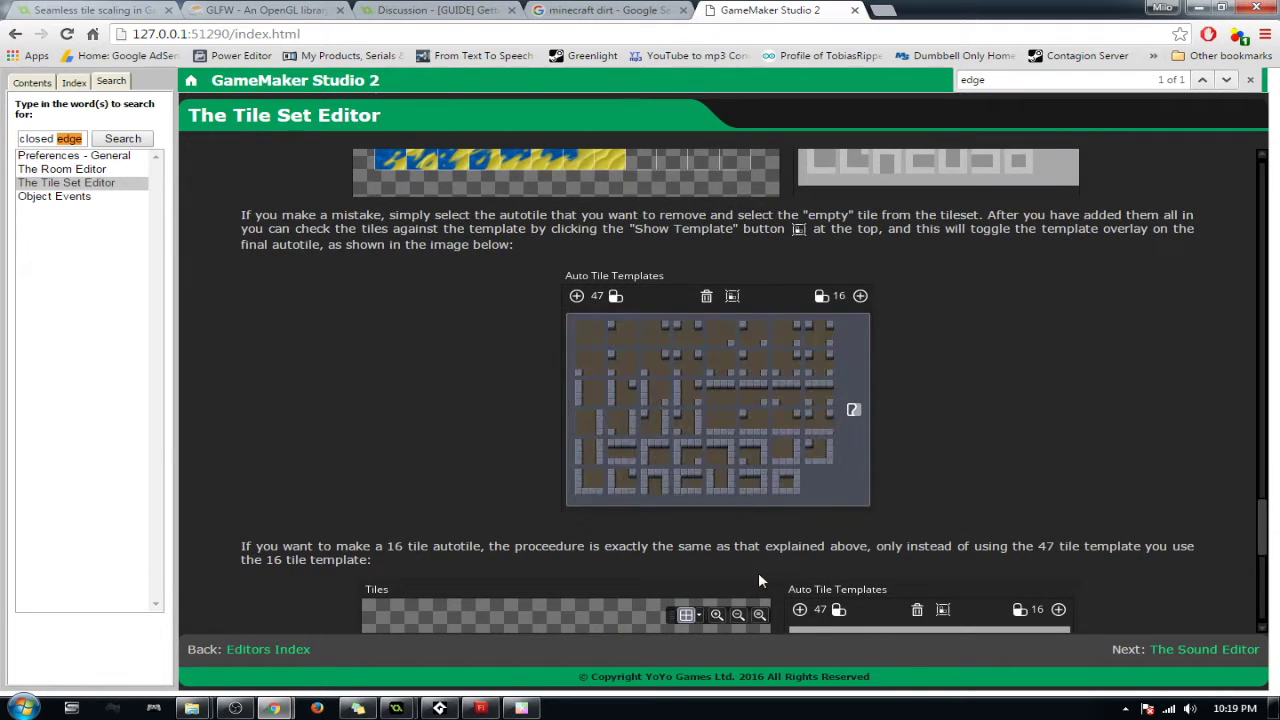
Step: Read the manual's 16-tile autotile instructions and its note on open or closed edges, and return to room_test in GameMaker Studio 2
scroll(758, 580, down, 2)
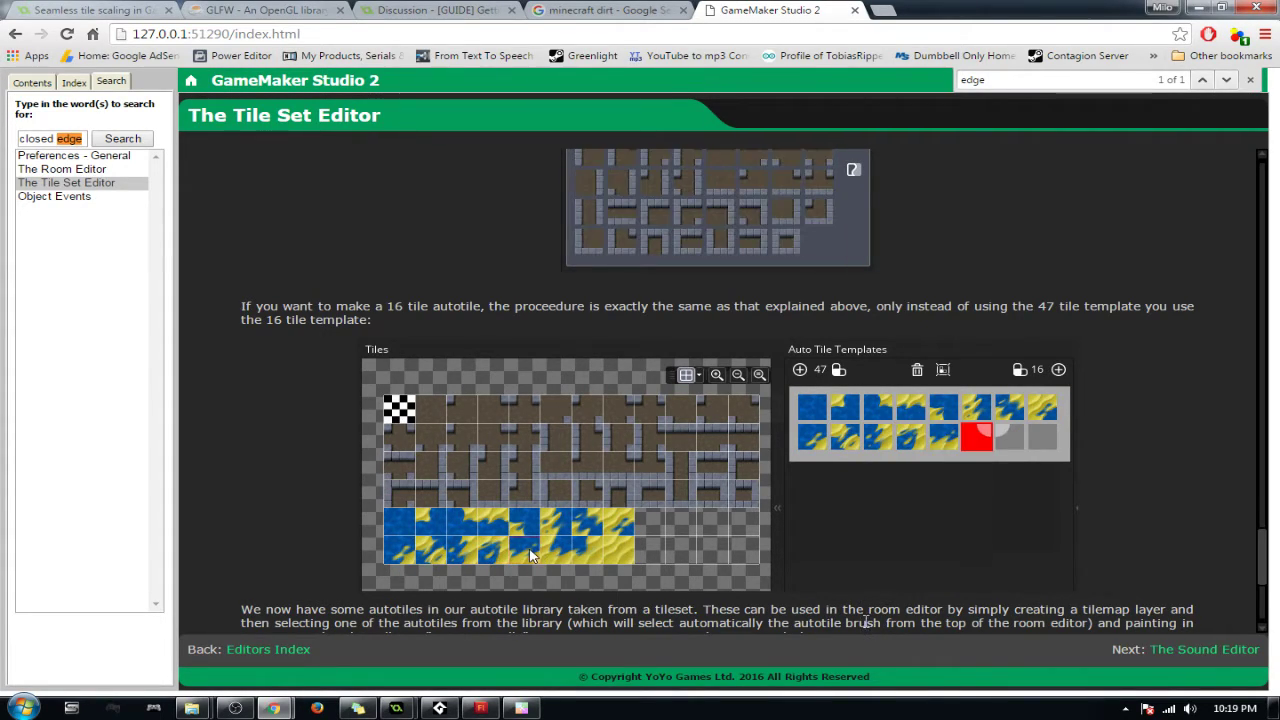
drag(298, 306, 799, 301)
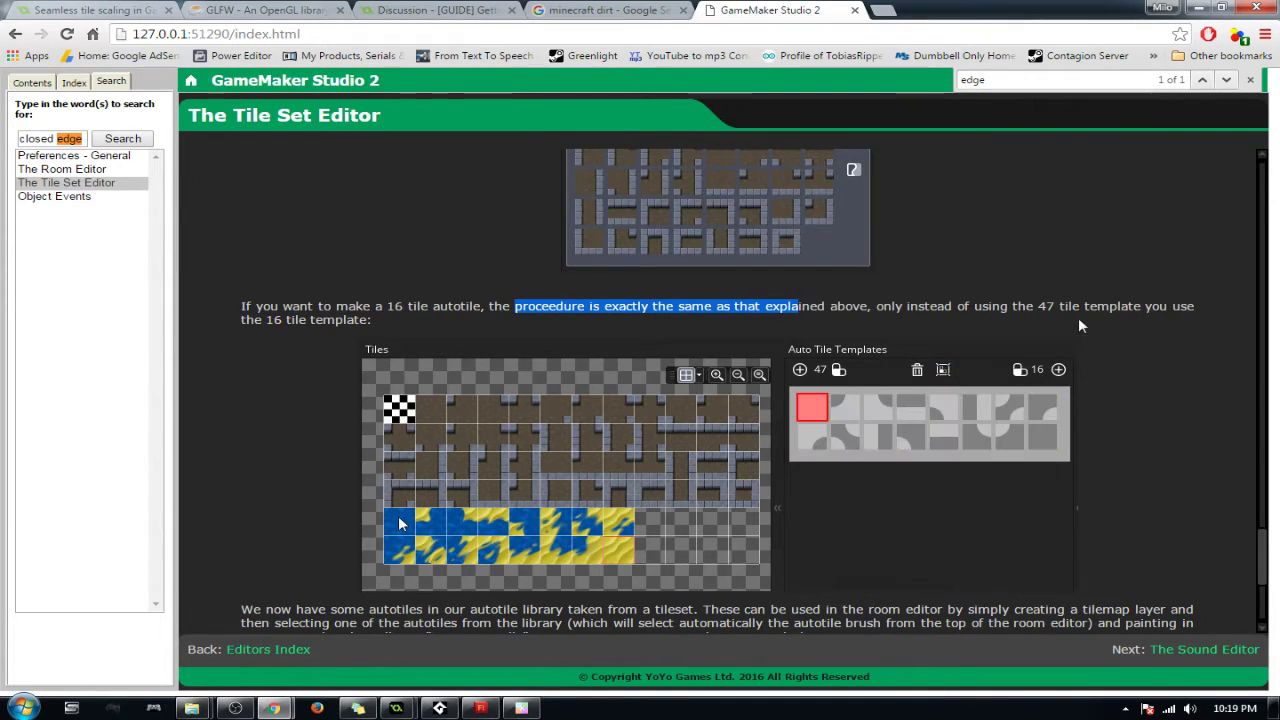
click(832, 308)
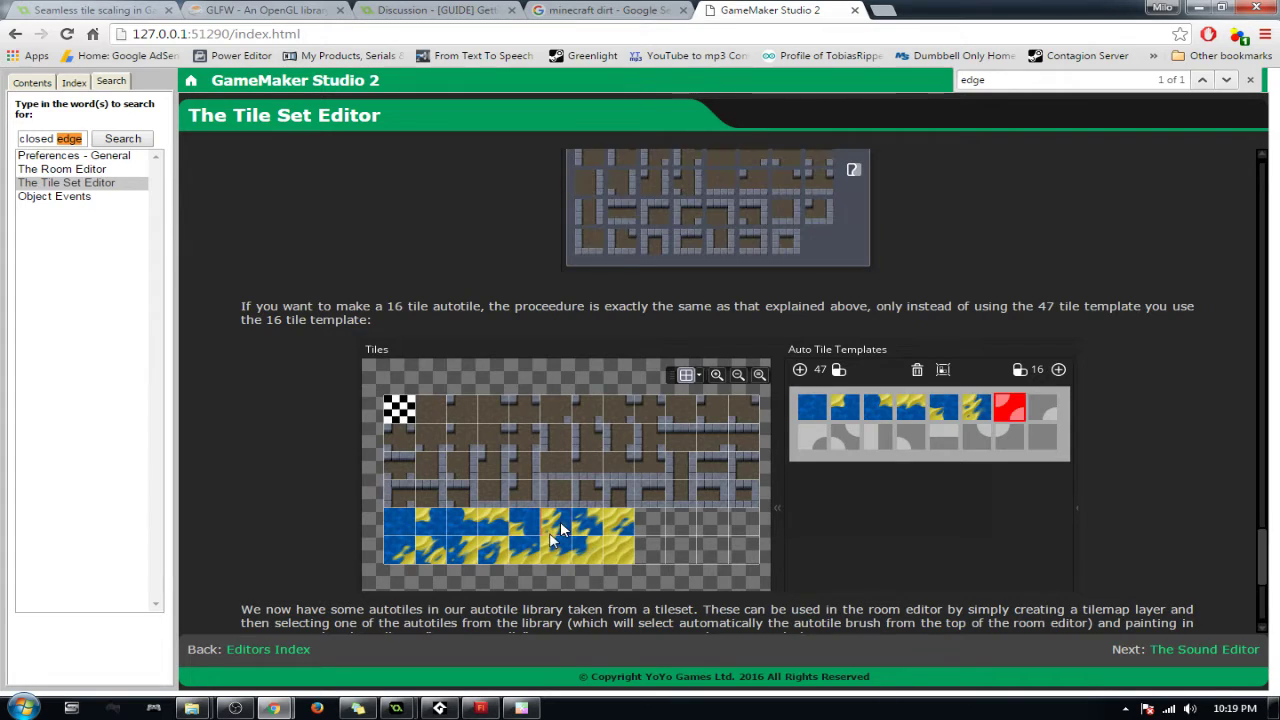
scroll(565, 545, up, 4)
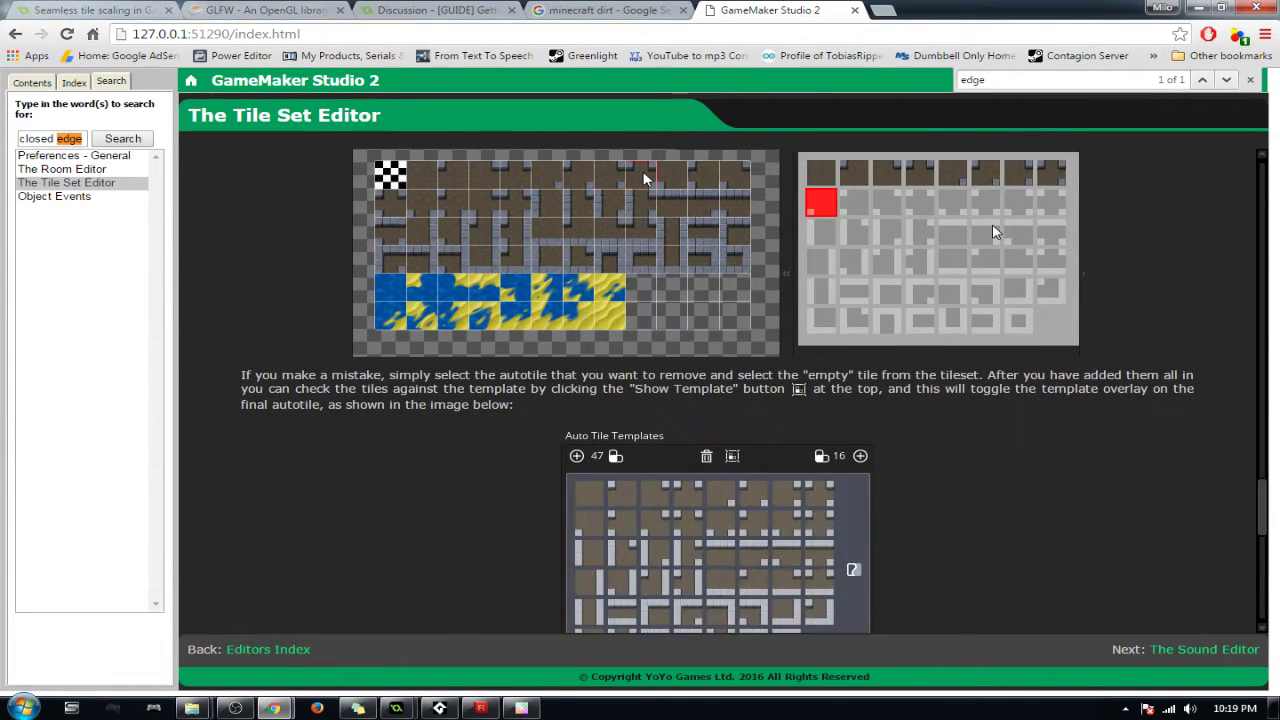
scroll(997, 240, down, 1)
scroll(953, 271, down, 6)
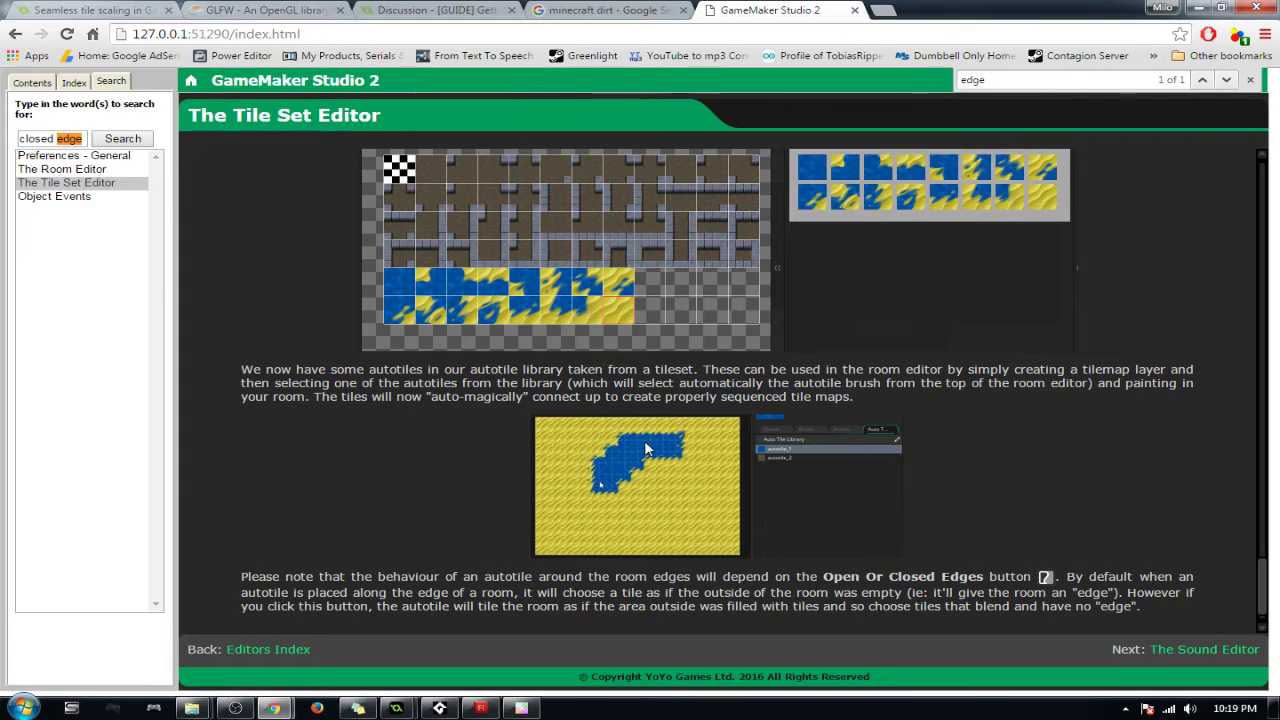
scroll(655, 455, down, 1)
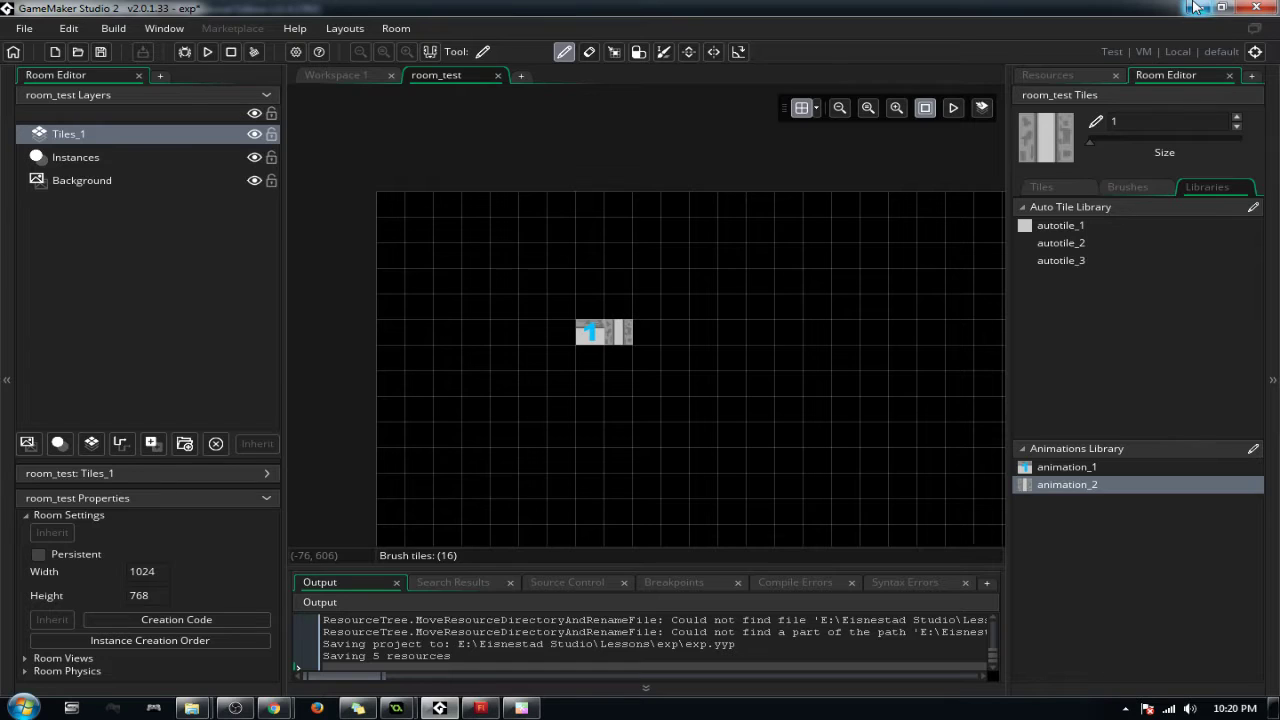
click(1199, 7)
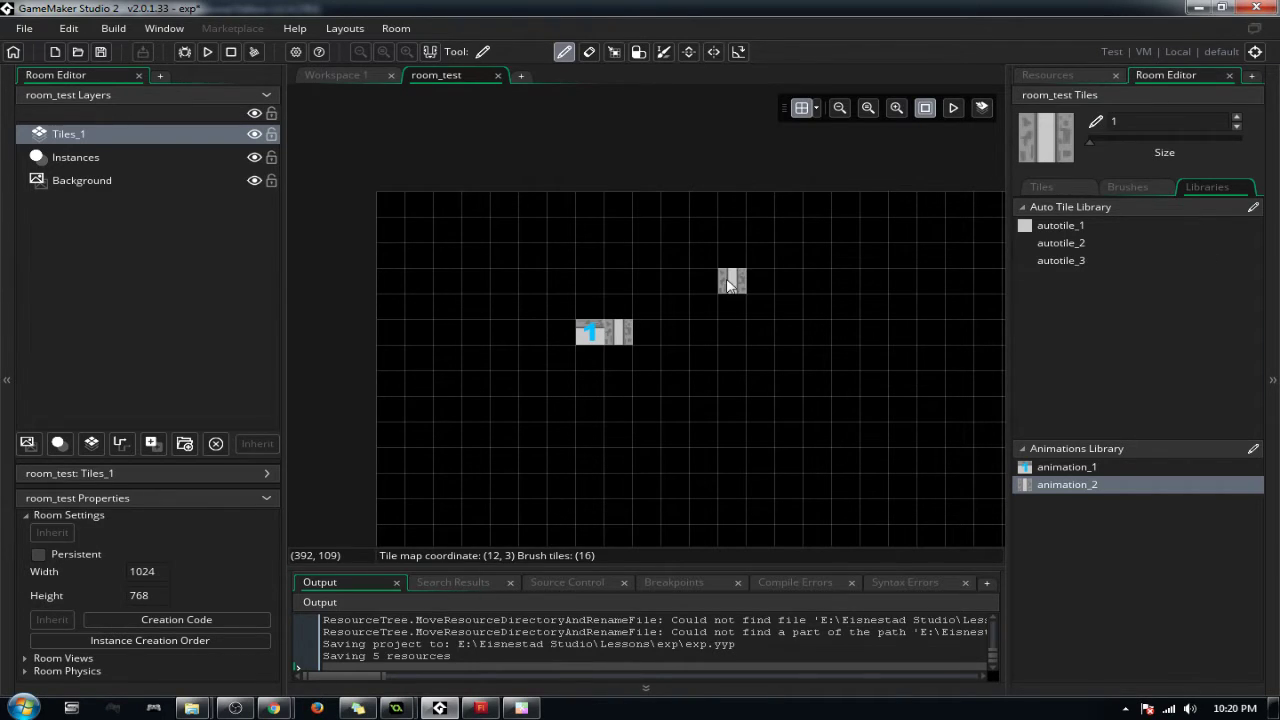
Step: Check the room's brush and tile palettes, and open the Brush Builder of the tile_tutorial tile set
click(1140, 187)
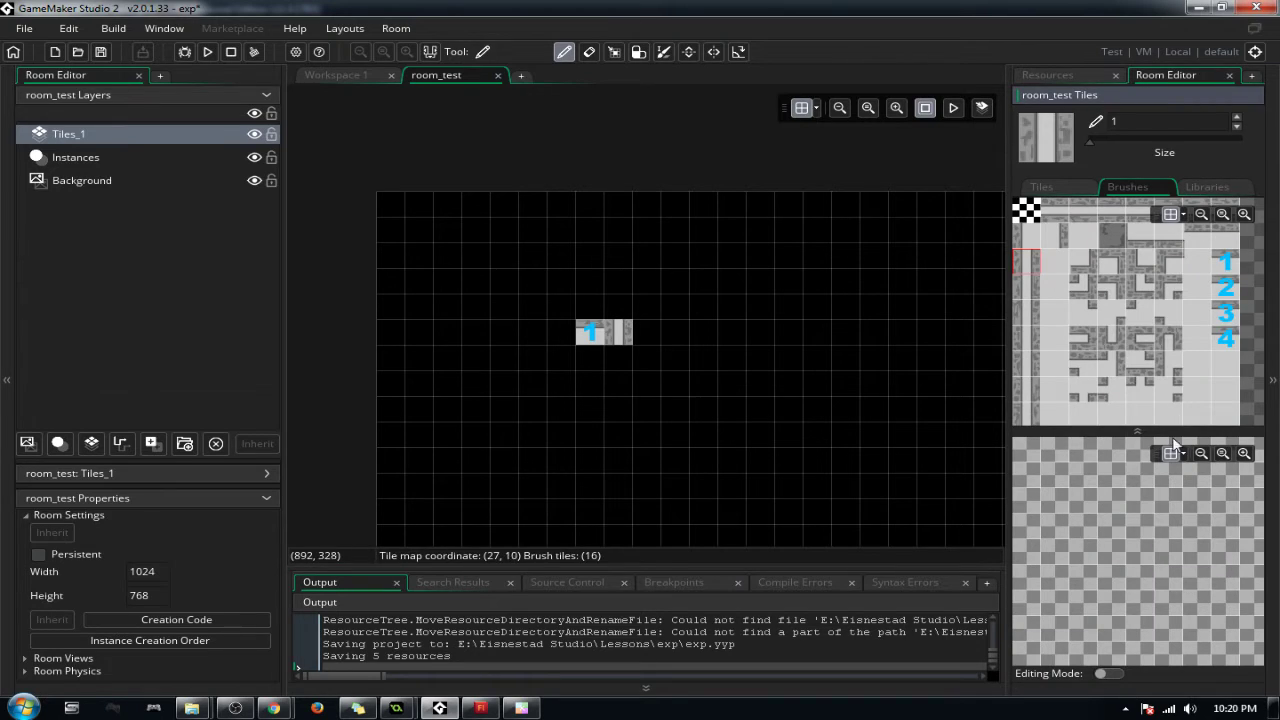
click(1041, 187)
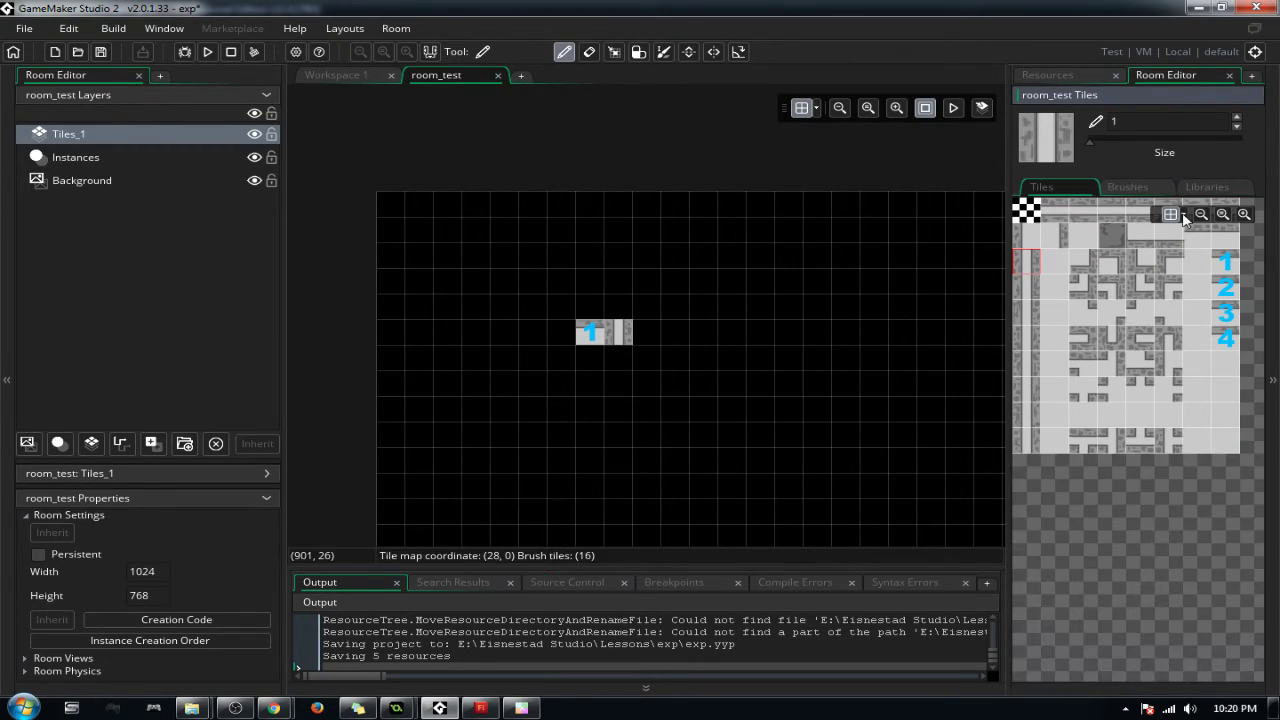
click(351, 74)
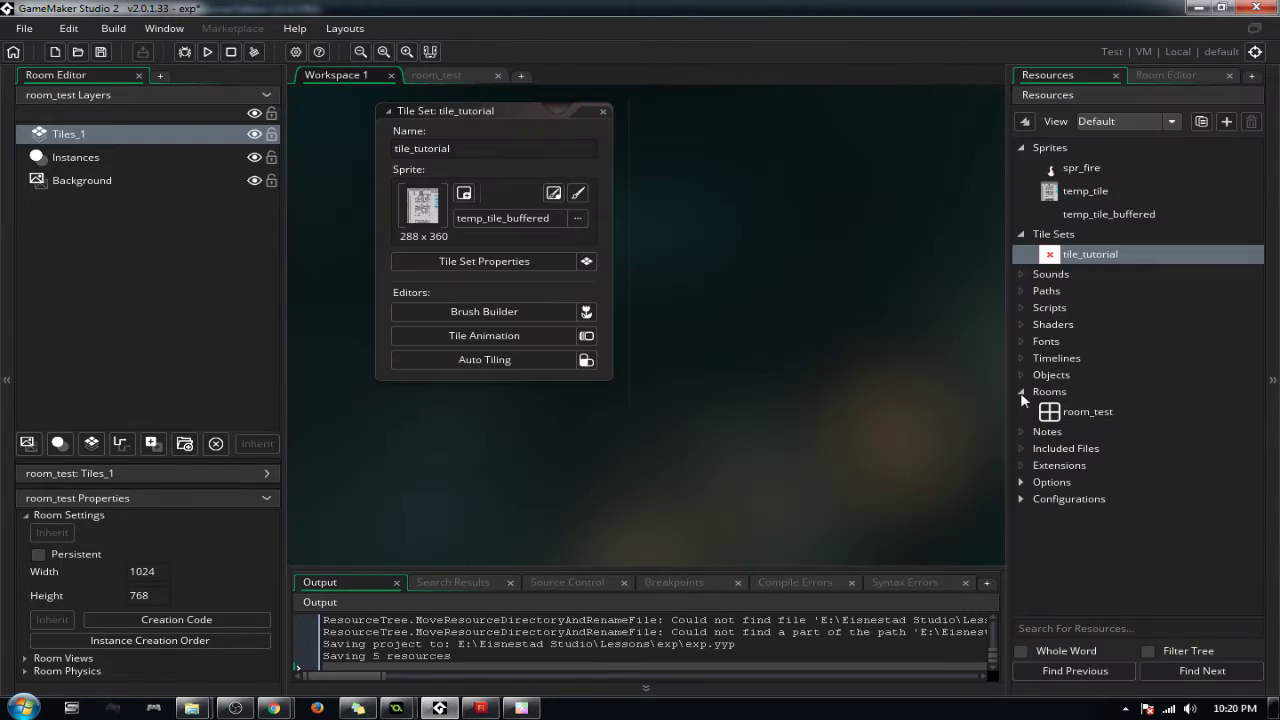
double_click(1079, 254)
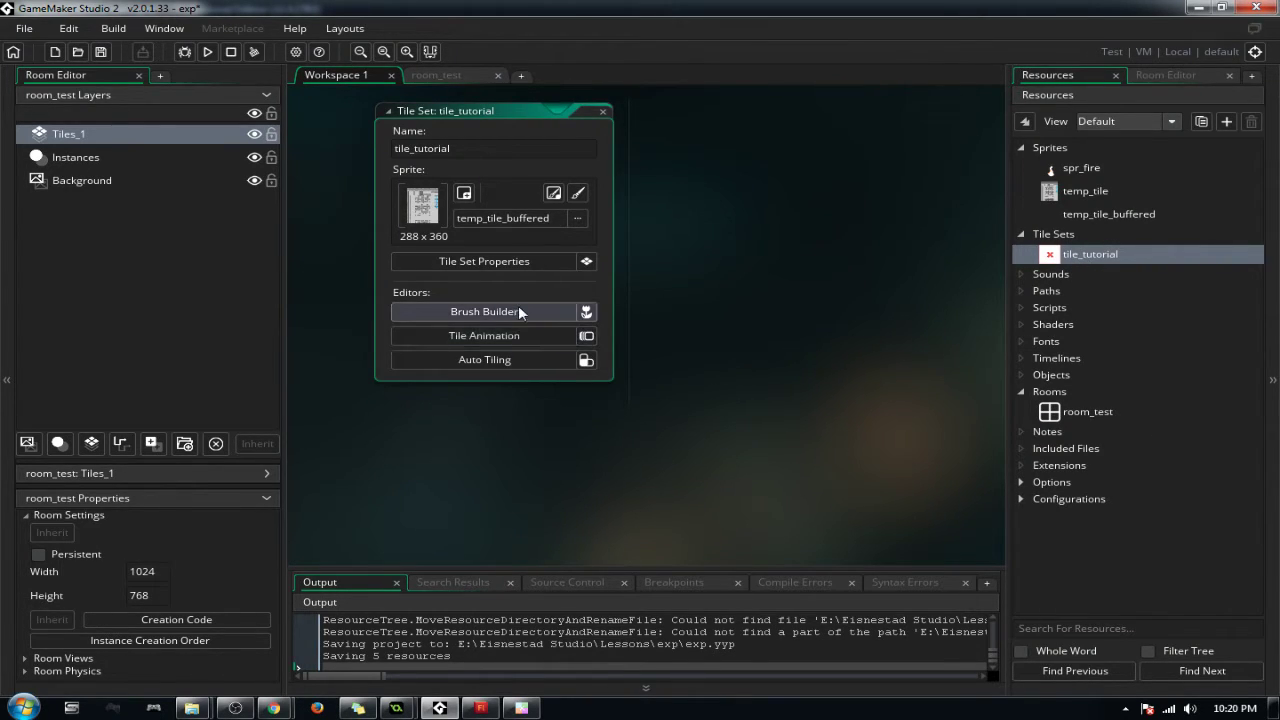
click(484, 311)
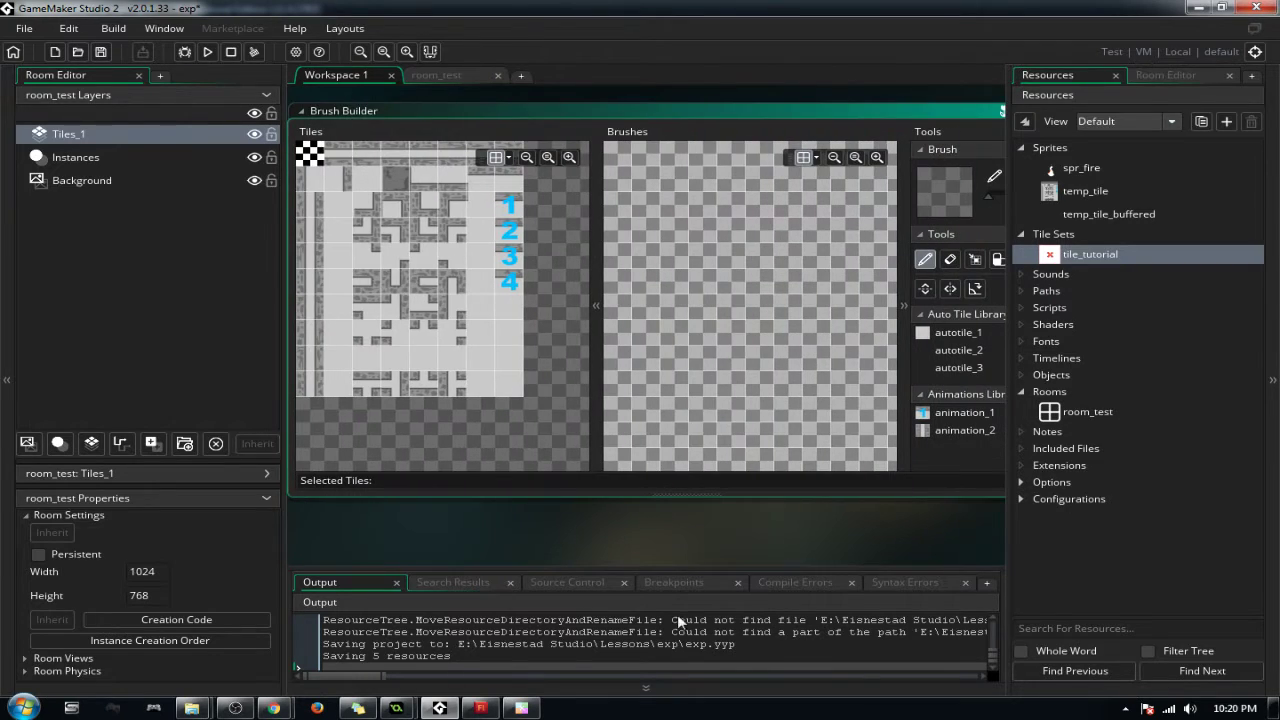
Step: Switch to the AlphaCellV2002 project in GameMaker: Studio 1.4, view the bg_temp background's tile properties, and close them
mouse_move(403, 711)
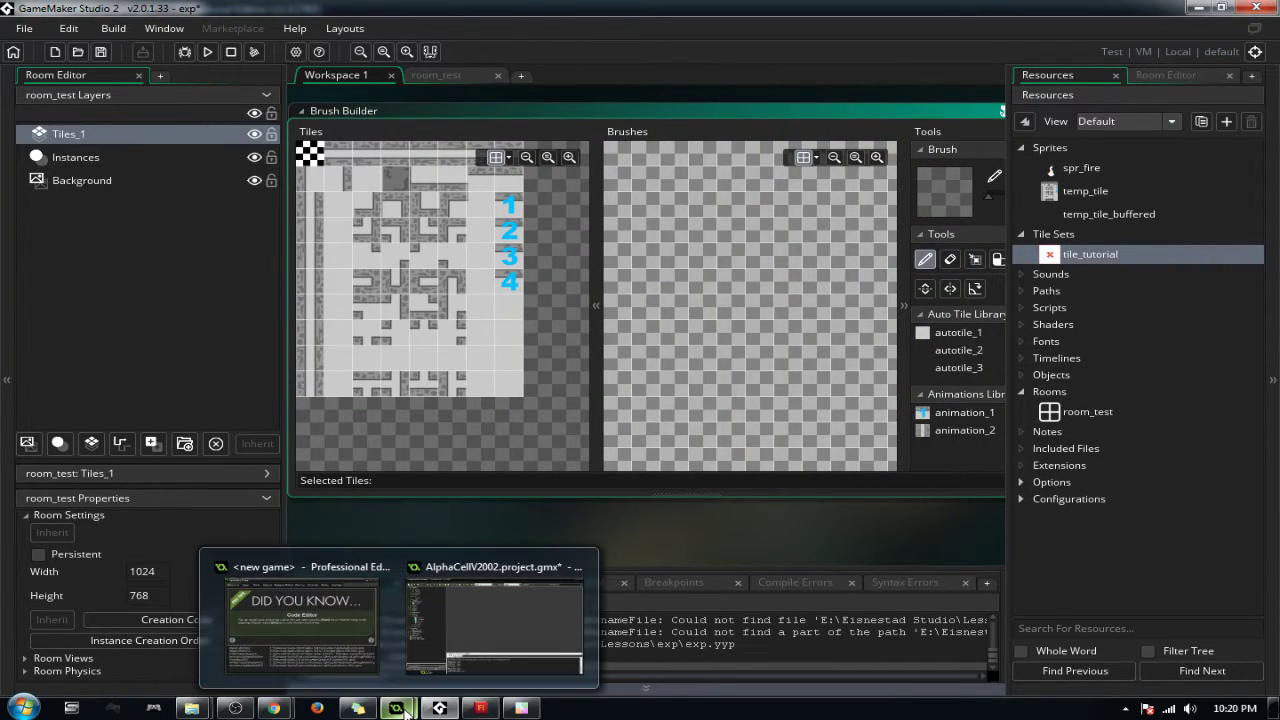
click(470, 600)
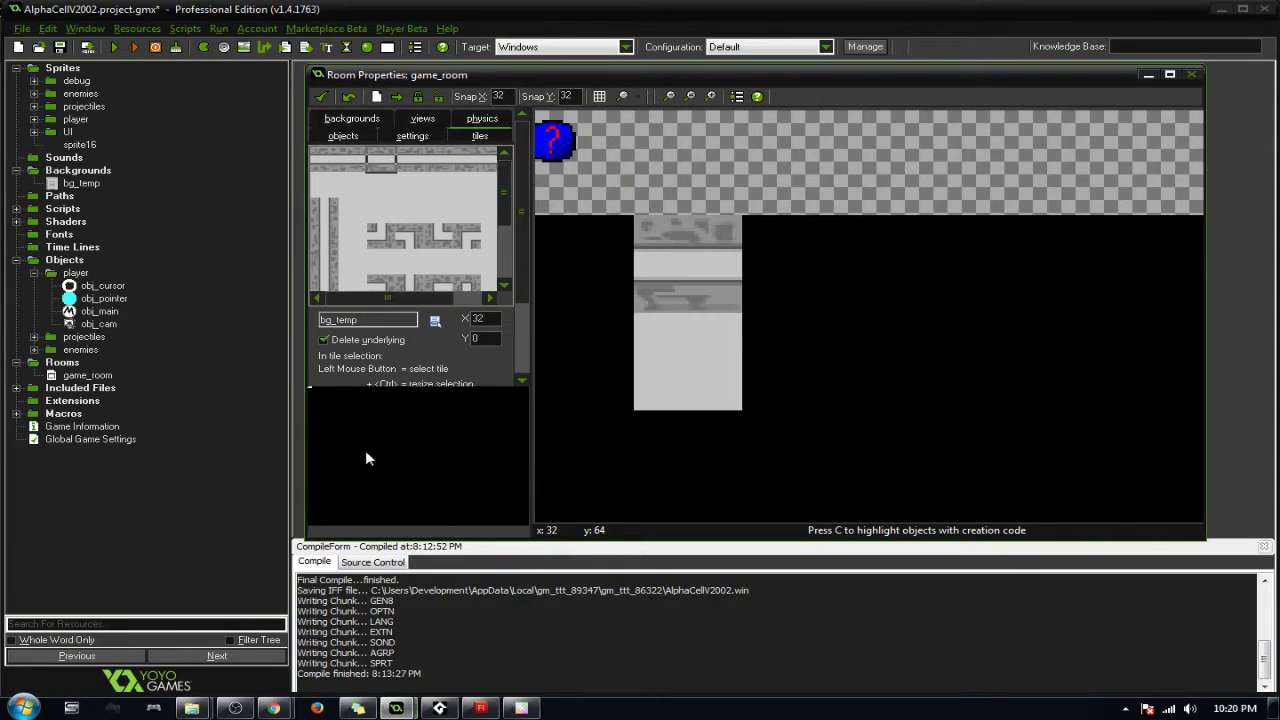
double_click(80, 184)
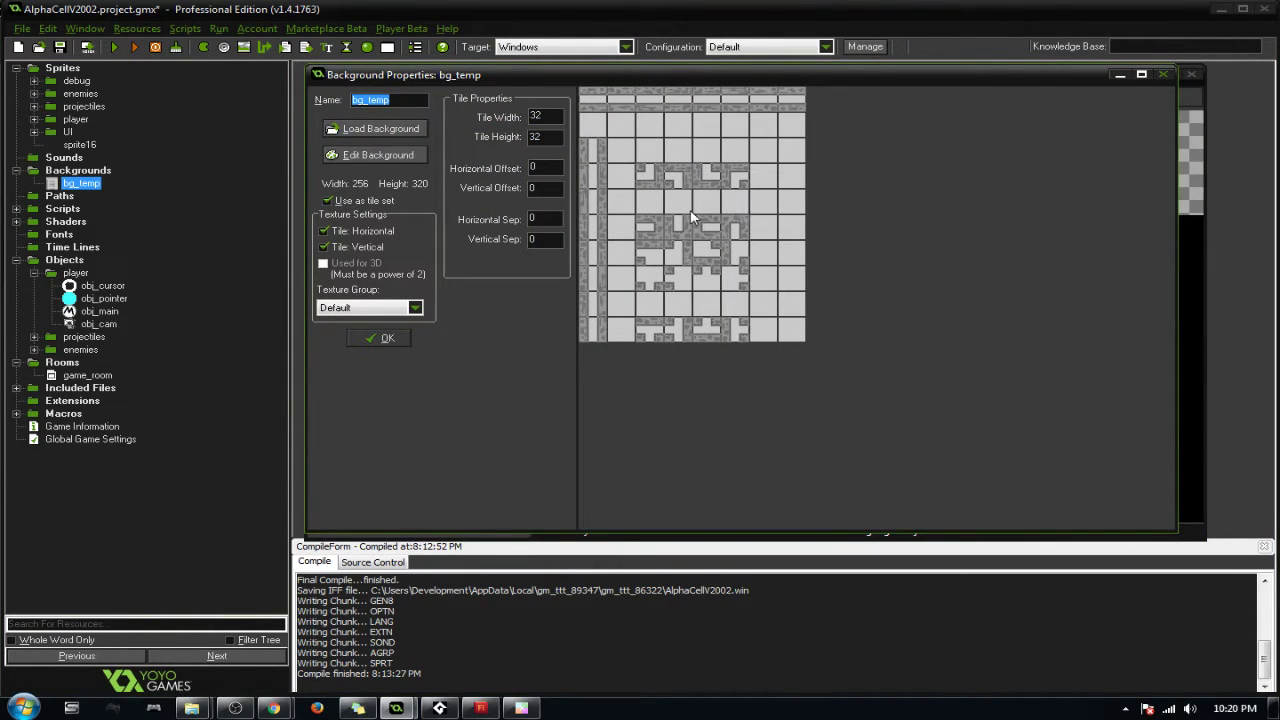
click(405, 338)
Step: Delete the existing bg_temp tile blocks from game_room
right_click(693, 292)
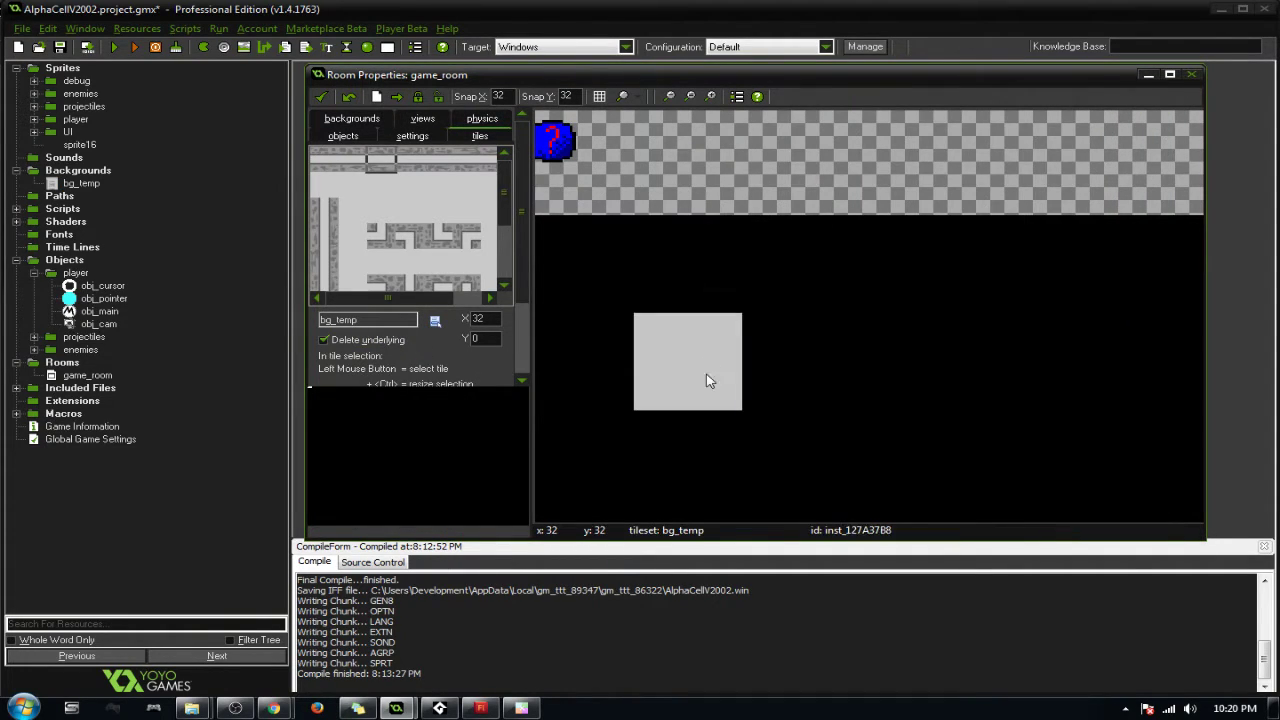
right_click(708, 376)
scroll(690, 335, down, 2)
scroll(718, 285, down, 1)
Step: Place a large multi-tile selection from bg_temp in the room's corner and beside it, and delete both placements
drag(335, 158, 434, 255)
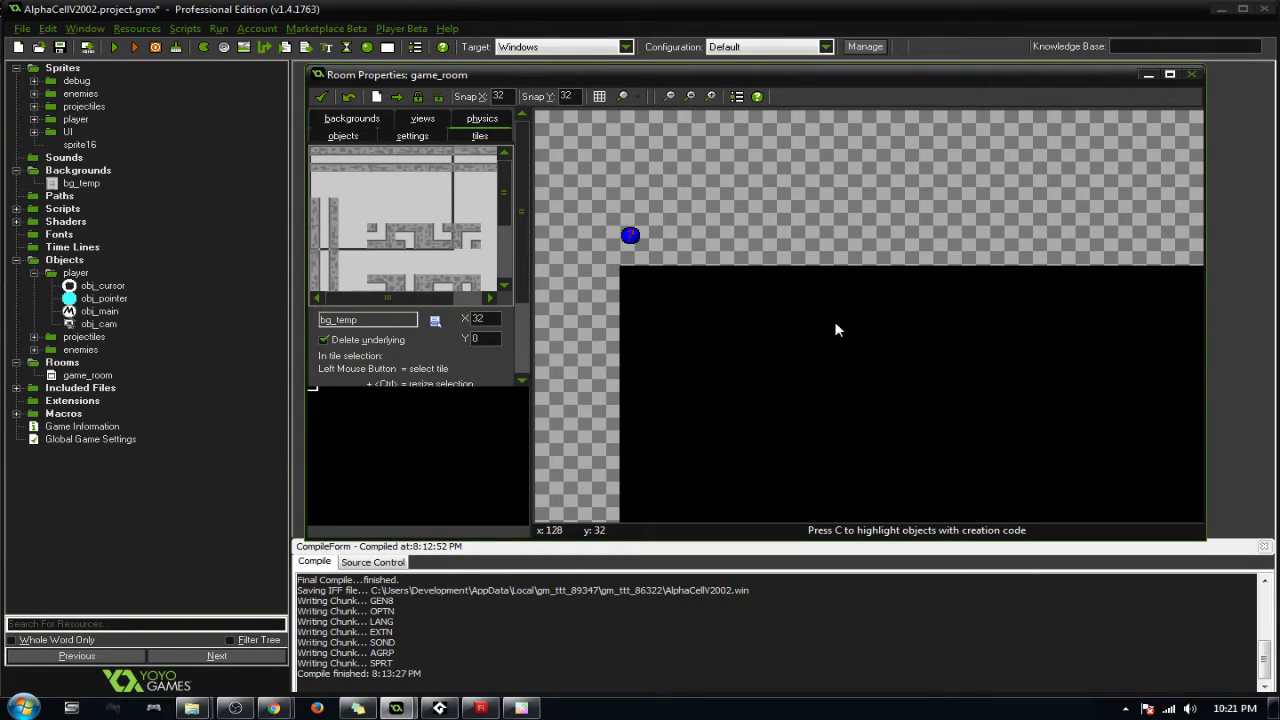
click(630, 275)
click(850, 283)
right_click(943, 311)
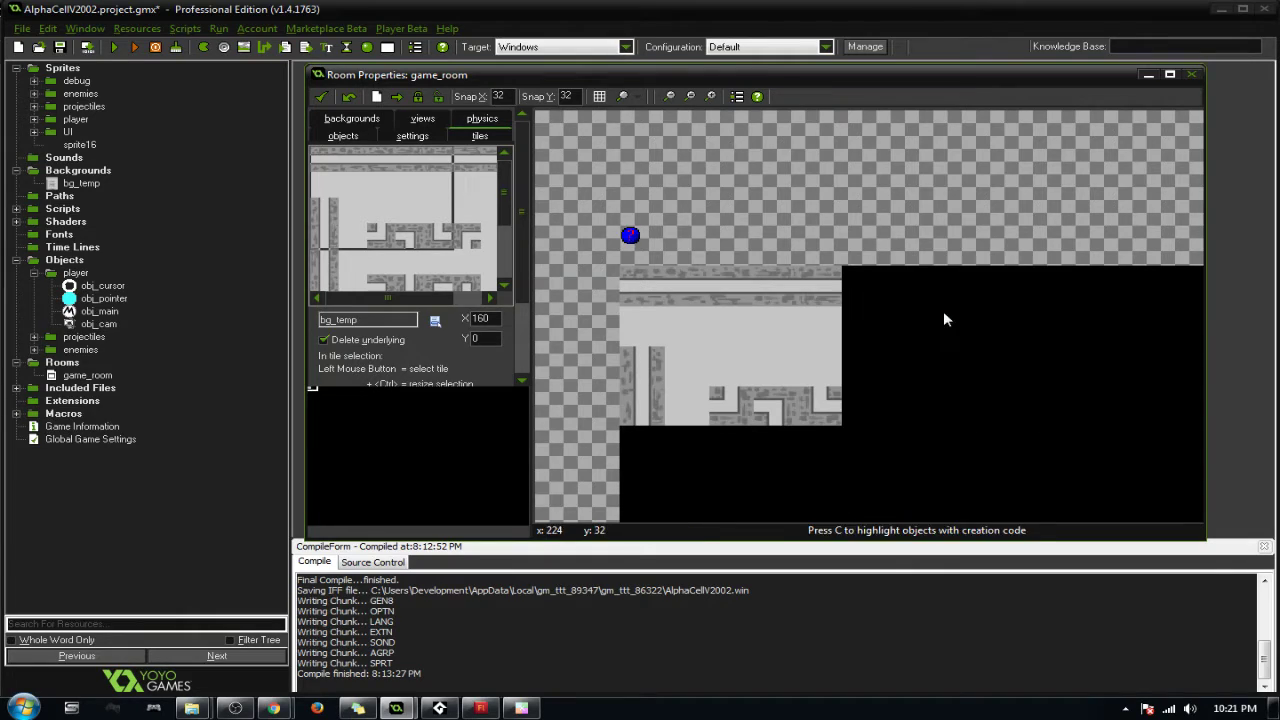
right_click(732, 322)
Step: Select the long horizontal wall strip in bg_temp and place three copies end to end along Y 32, starting at X 32
click(393, 192)
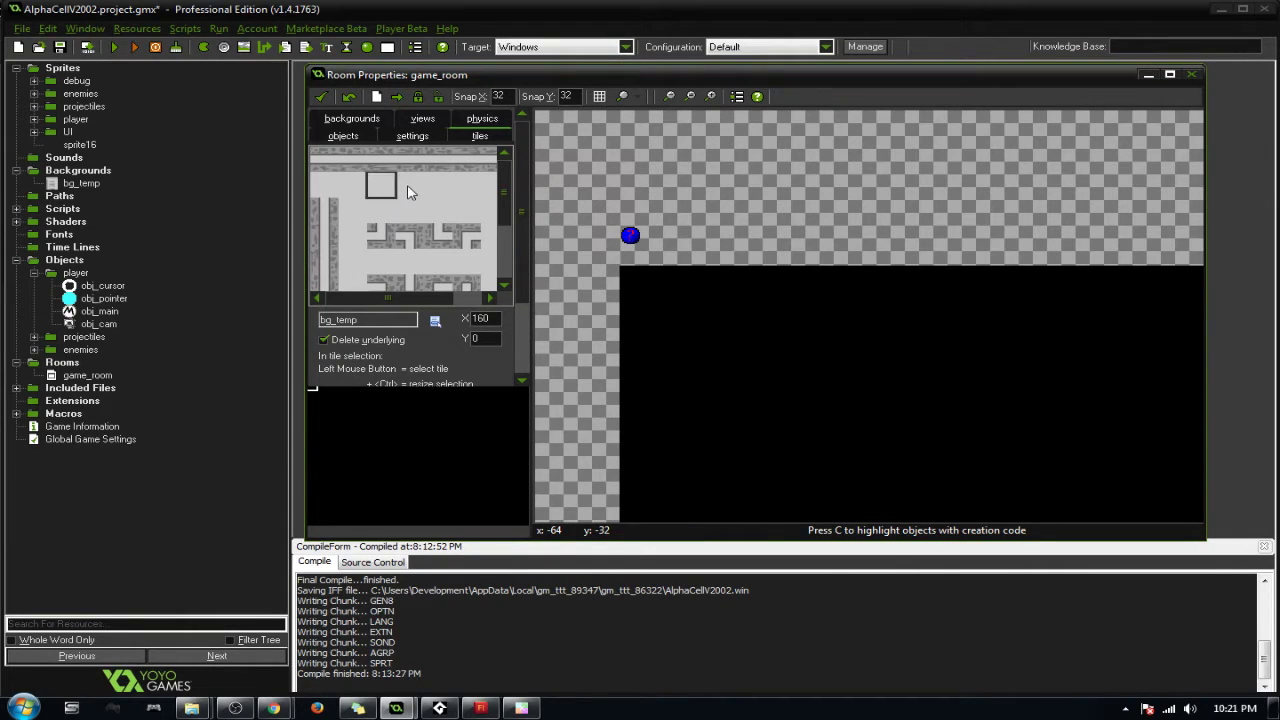
drag(326, 162, 476, 160)
click(732, 335)
drag(732, 330, 694, 328)
click(942, 322)
scroll(946, 328, down, 1)
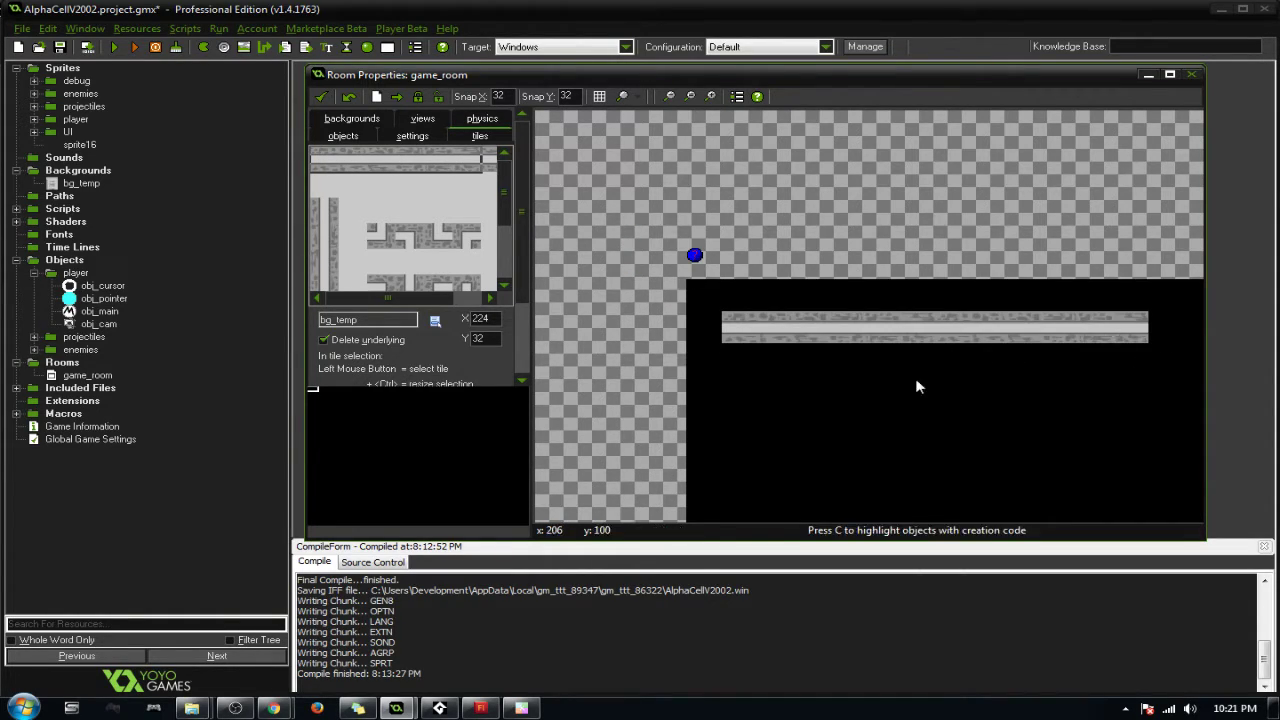
scroll(910, 356, down, 2)
scroll(867, 364, up, 1)
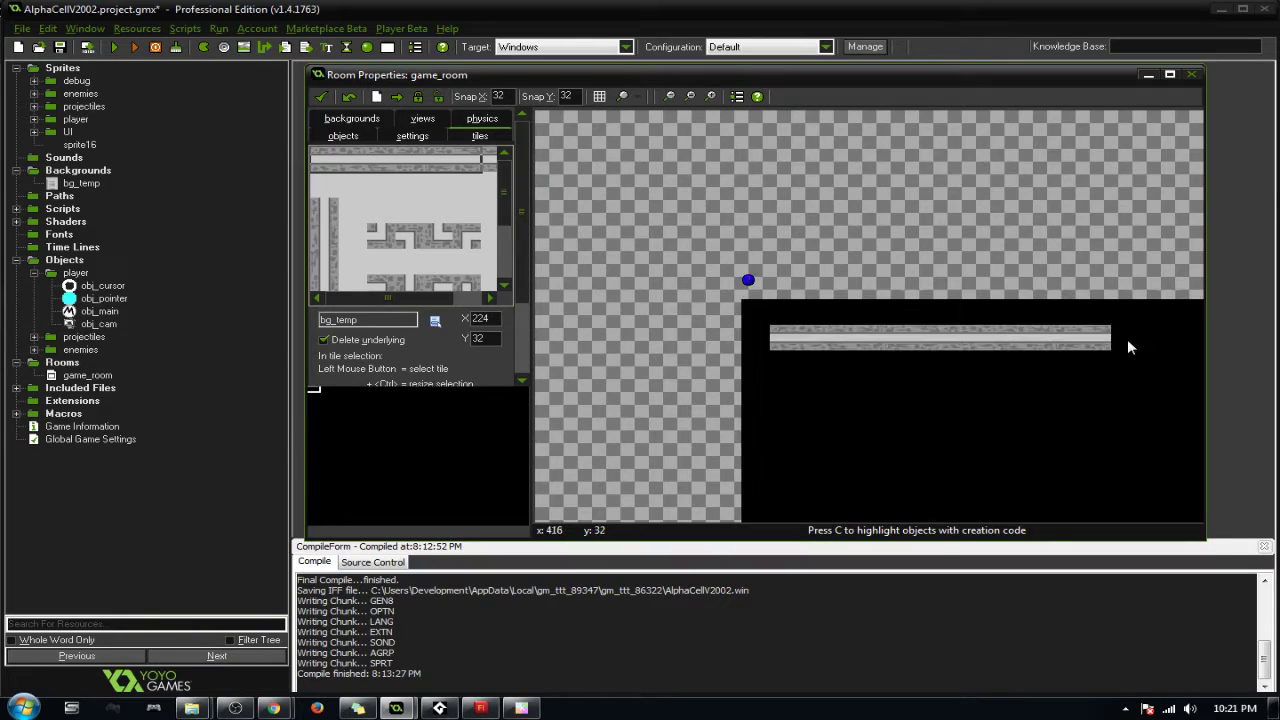
click(1130, 340)
Step: Place the corner wall tile at X 0, Y 32 and stack two vertical wall strips directly beneath it along X 0
drag(322, 227, 334, 276)
click(470, 240)
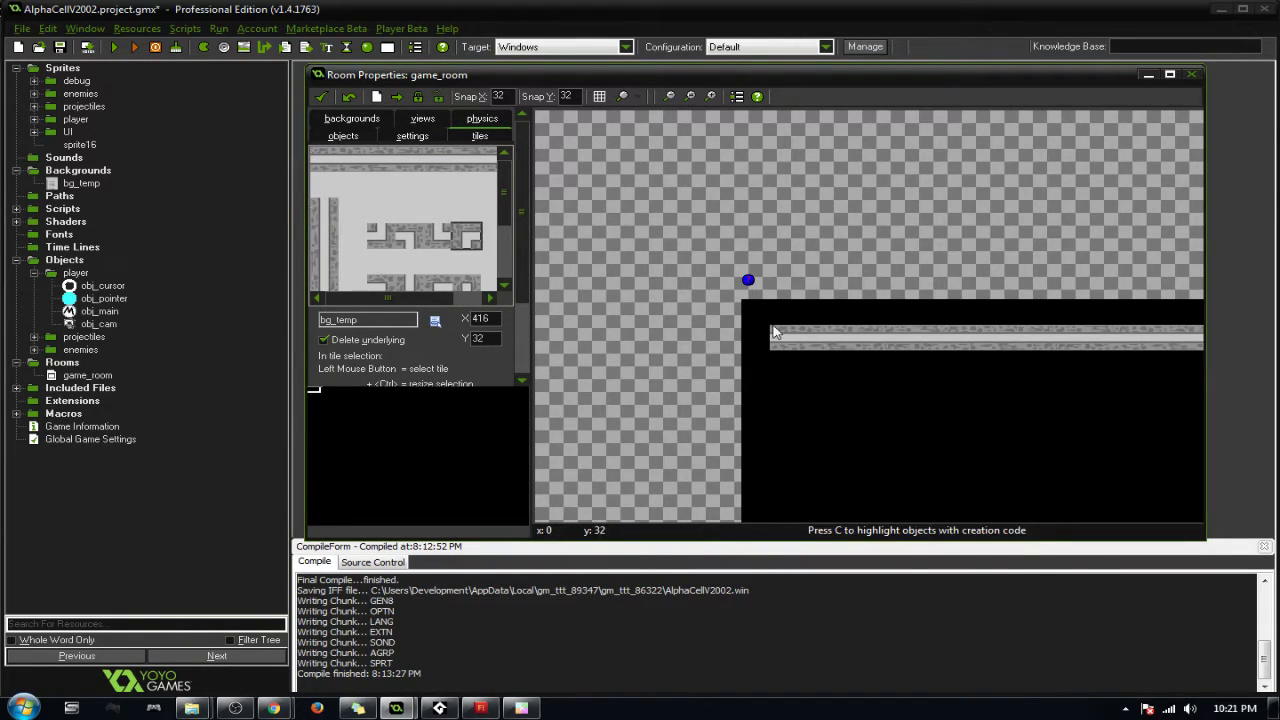
ctrl+drag(323, 222, 343, 294)
click(326, 264)
ctrl+drag(325, 214, 324, 284)
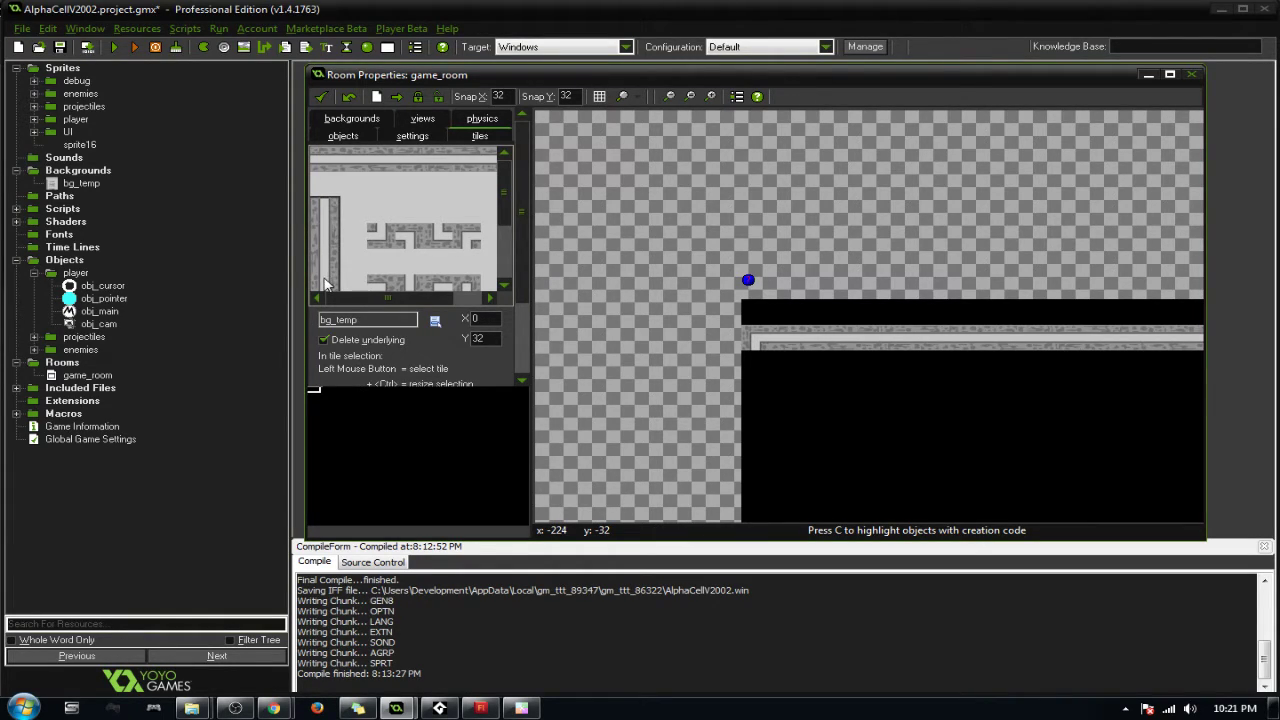
click(757, 361)
click(759, 460)
scroll(865, 401, down, 2)
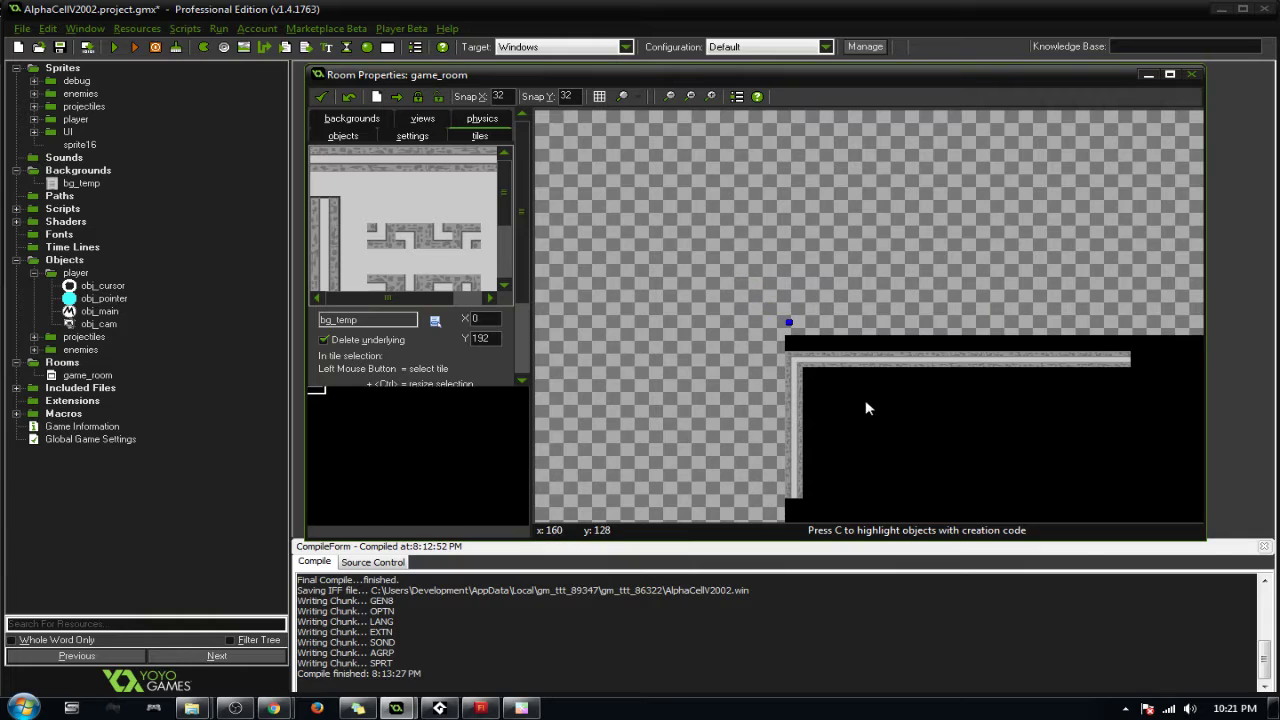
scroll(900, 423, down, 2)
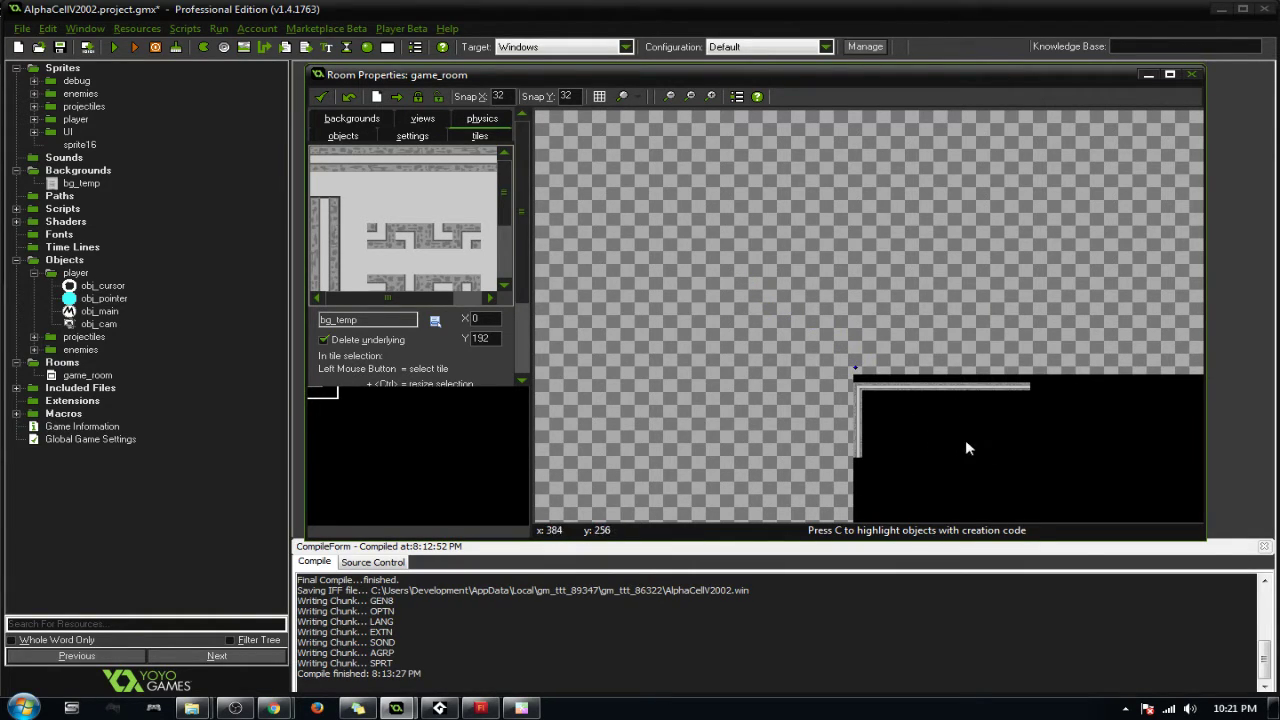
scroll(950, 443, up, 2)
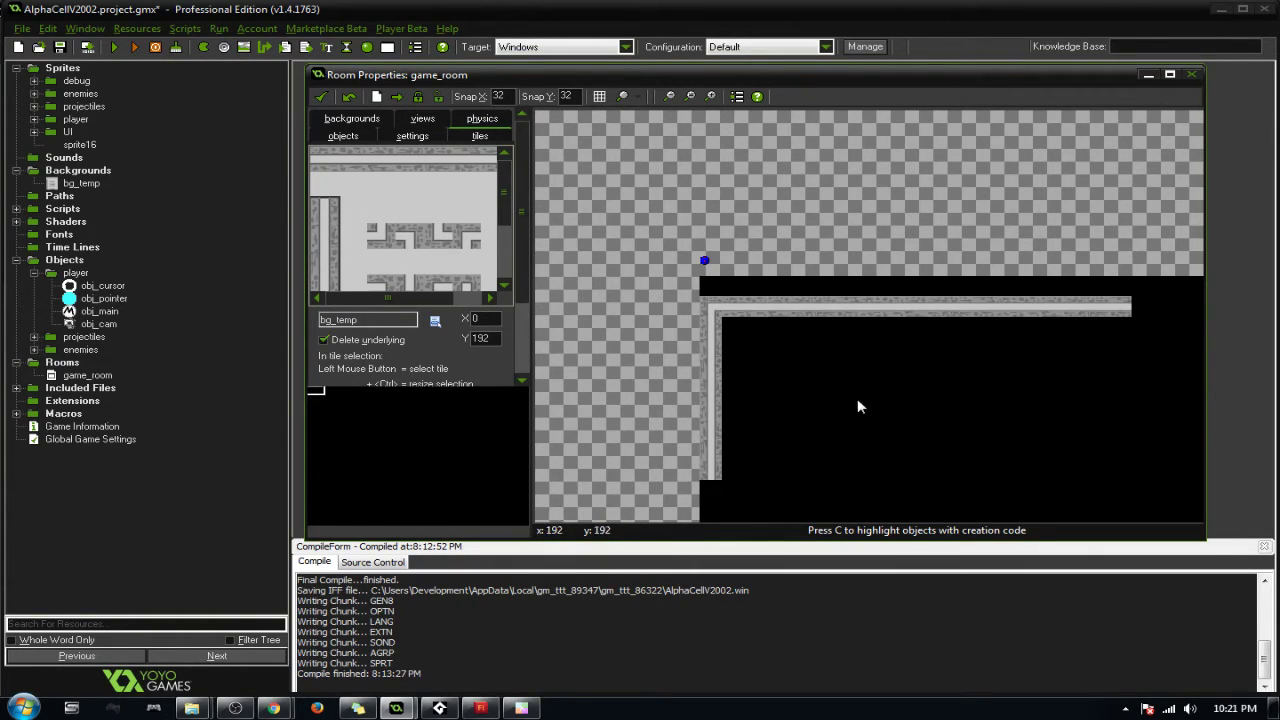
scroll(858, 400, up, 1)
scroll(908, 430, down, 3)
drag(310, 397, 314, 394)
scroll(892, 267, up, 1)
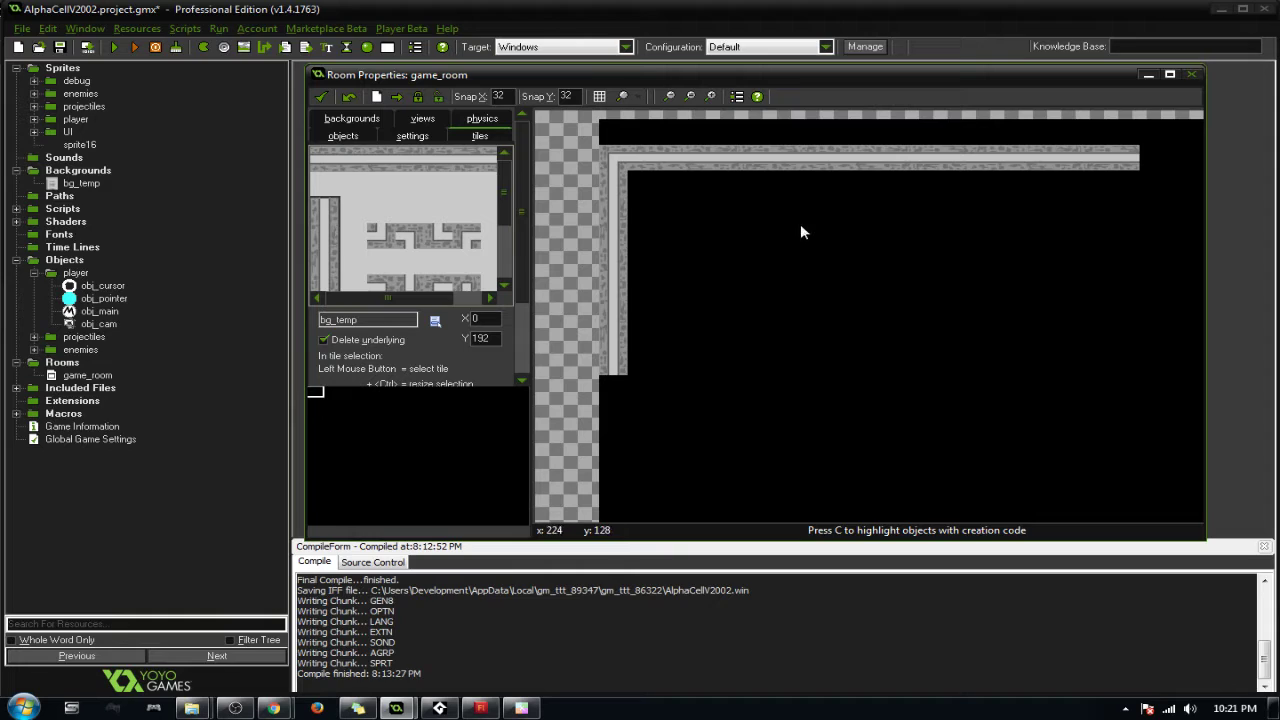
scroll(796, 196, up, 4)
scroll(796, 196, down, 6)
scroll(796, 195, up, 7)
scroll(780, 198, down, 10)
scroll(722, 210, up, 3)
scroll(736, 172, down, 1)
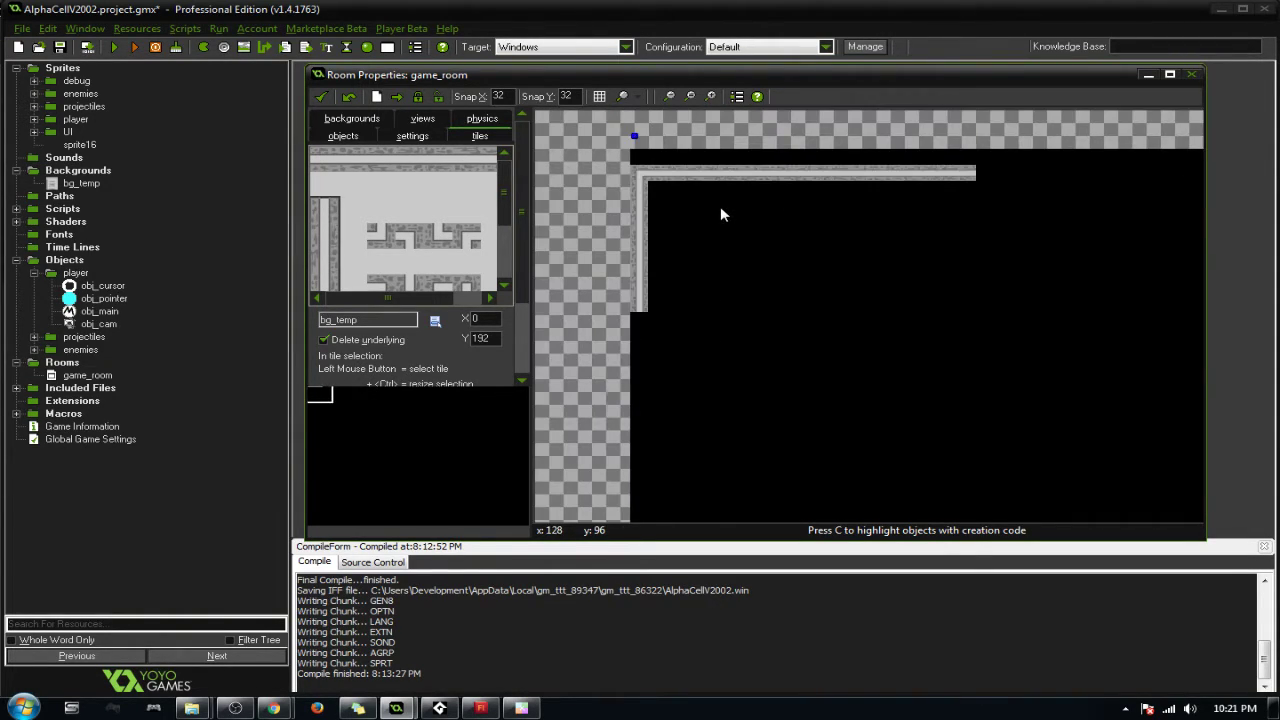
scroll(738, 275, down, 1)
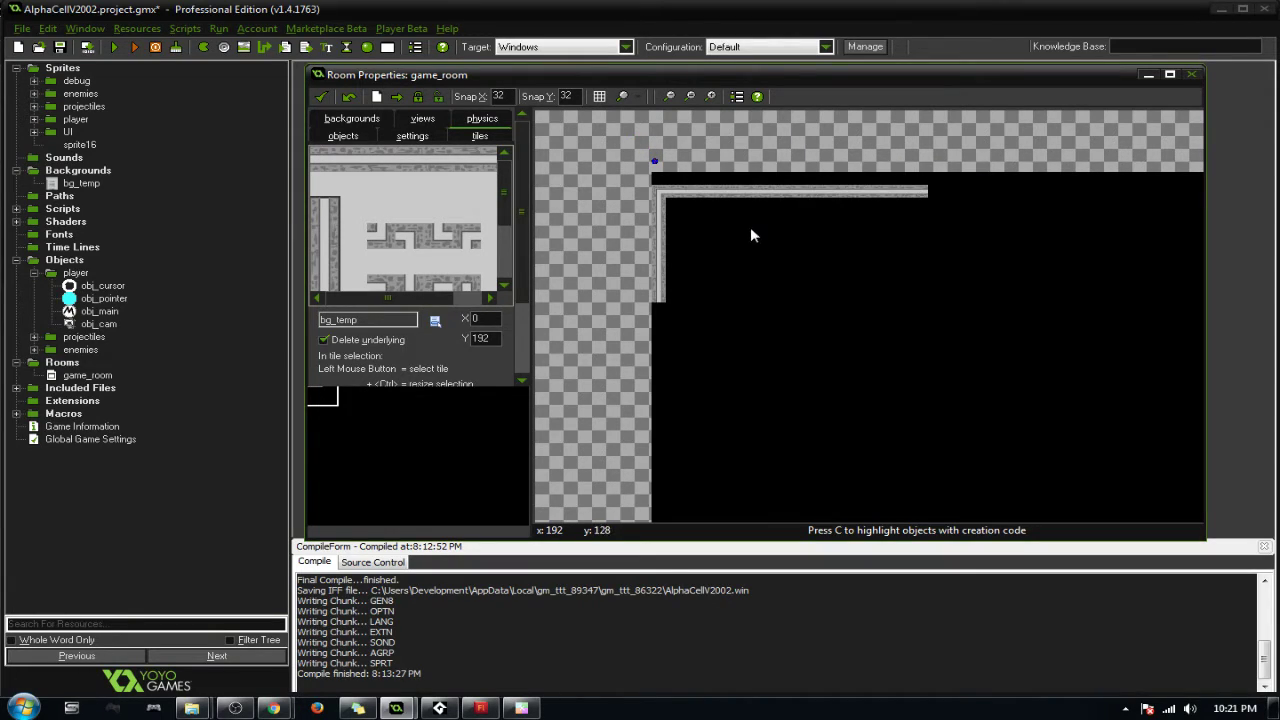
scroll(750, 232, up, 2)
scroll(711, 247, up, 1)
middle_drag(757, 271, 778, 327)
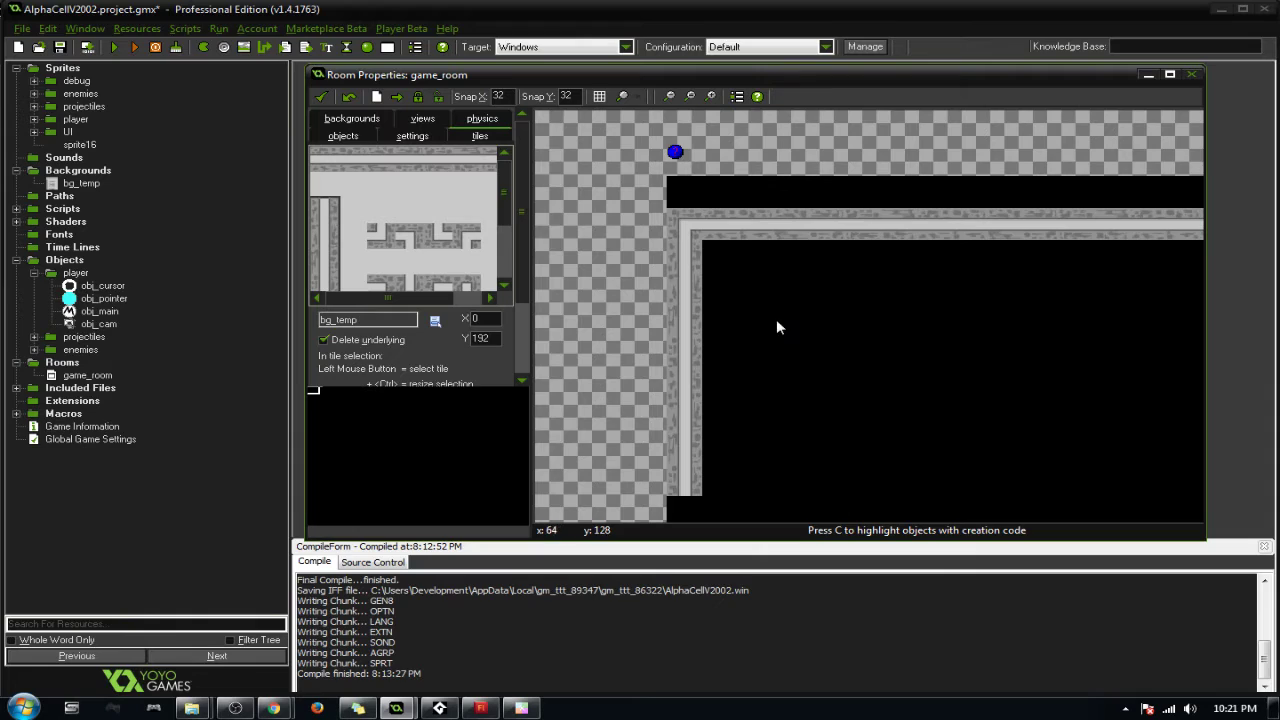
scroll(851, 324, up, 1)
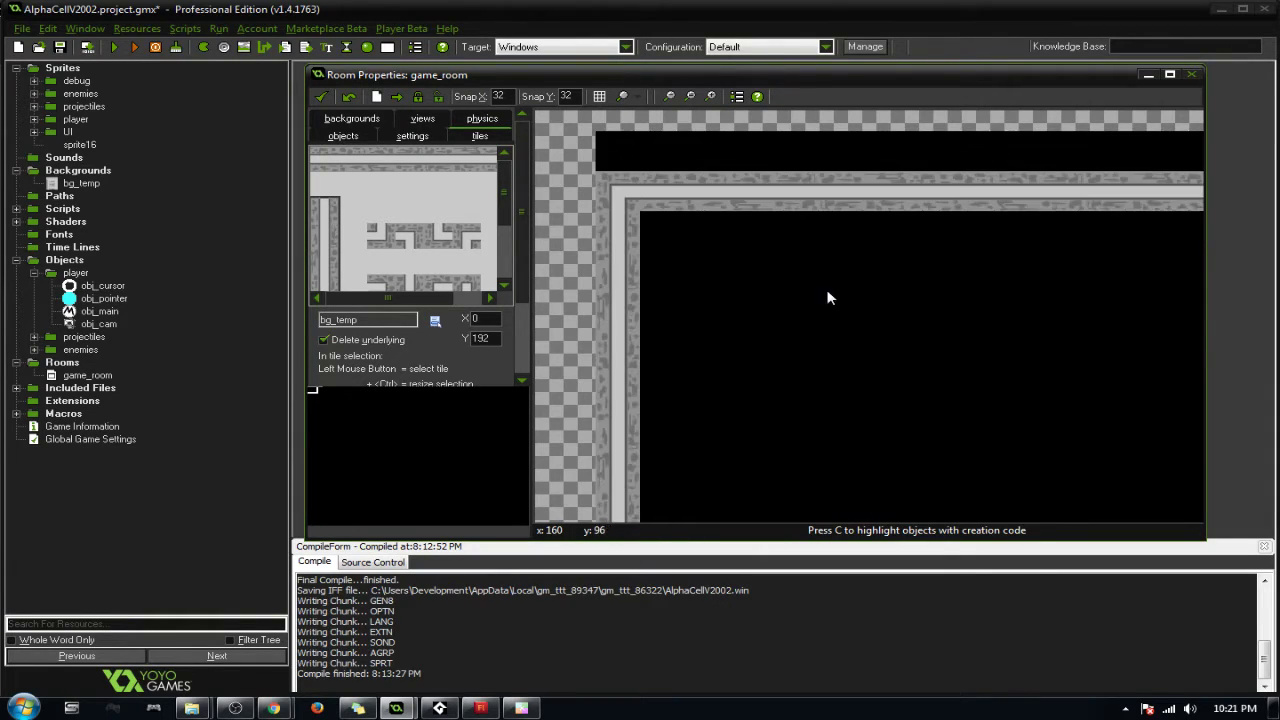
scroll(845, 318, down, 2)
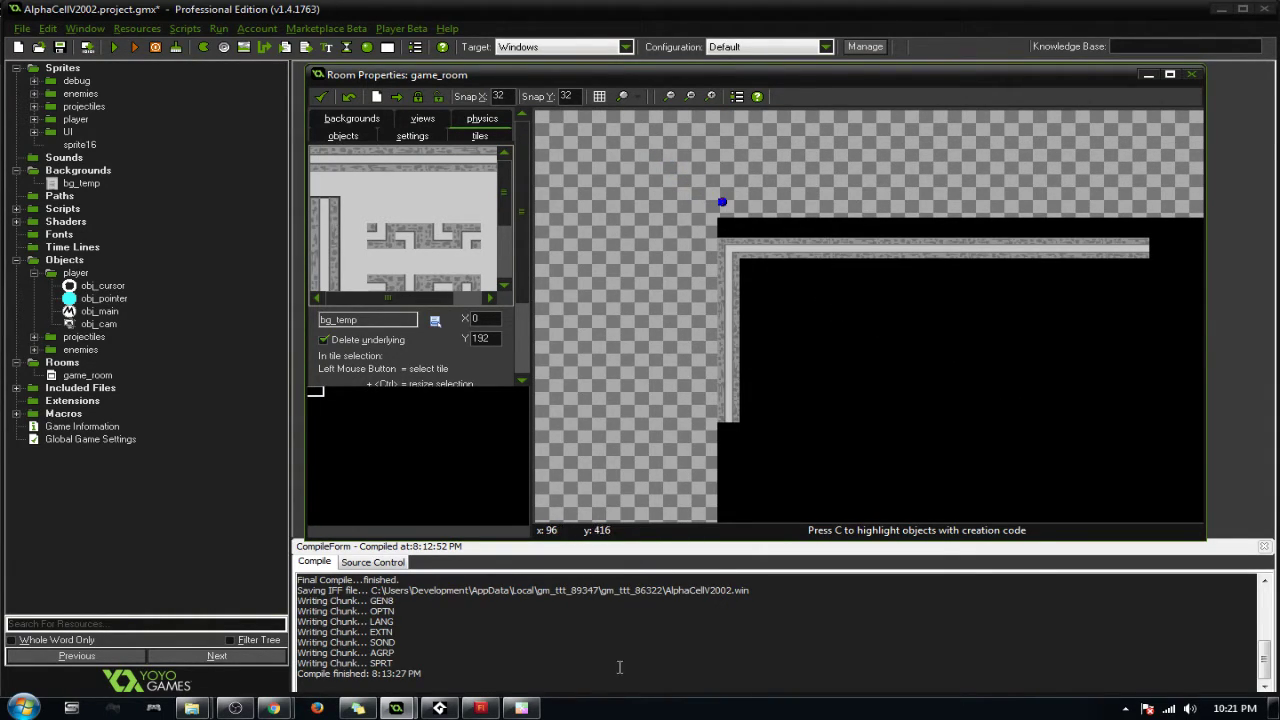
Step: Switch to Chrome, search Google for "trackpad mouse" in a new tab and look through the image results
mouse_move(273, 708)
click(178, 622)
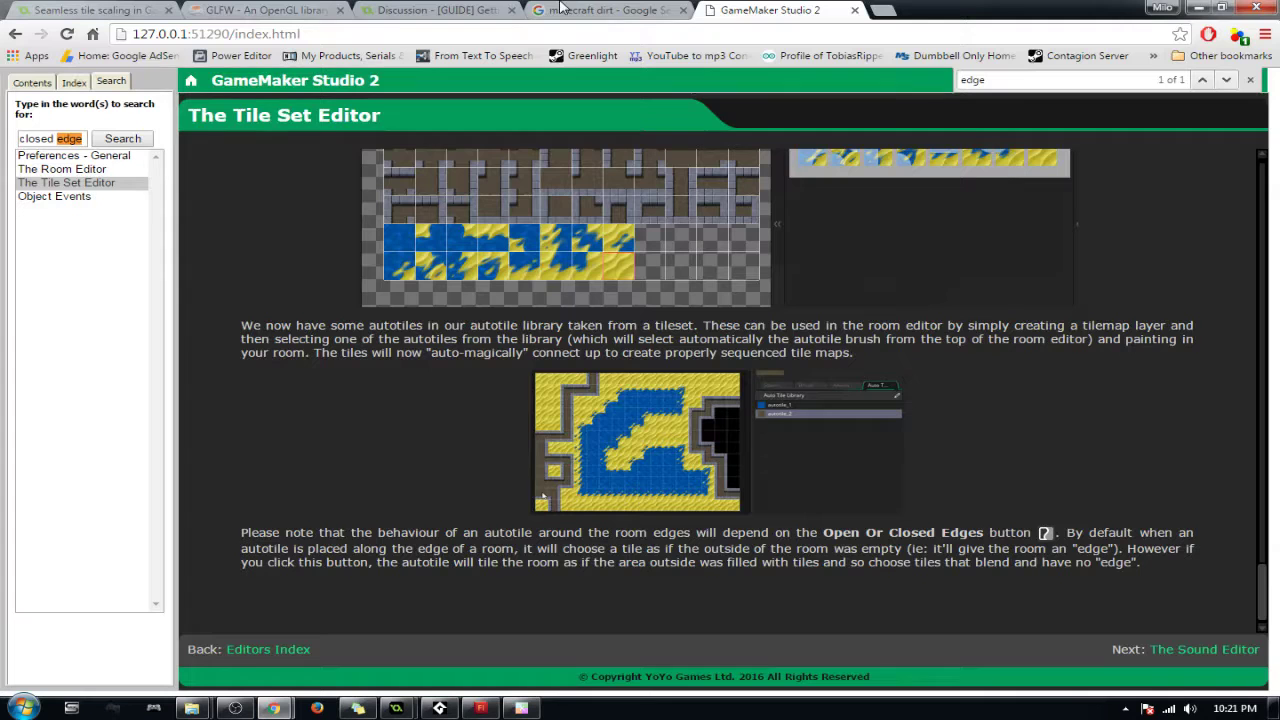
click(792, 33)
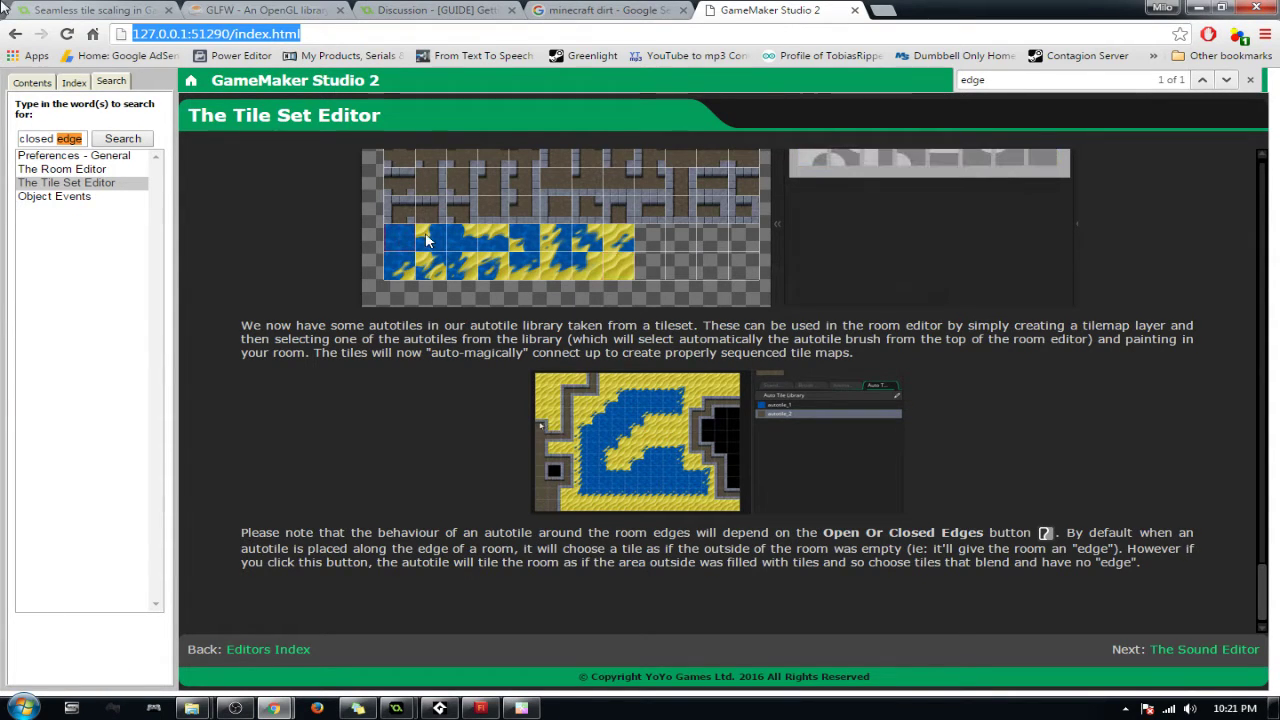
key(ctrl+t)
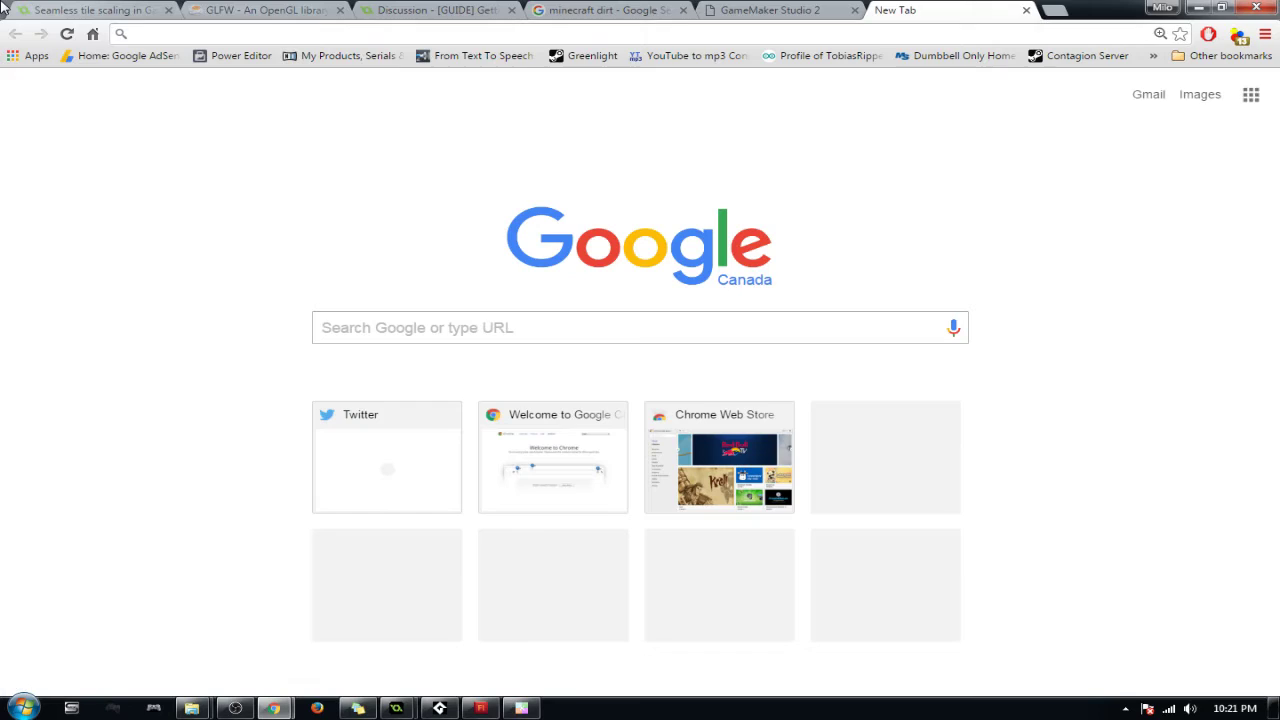
text(trackpad mouse)
key(Return)
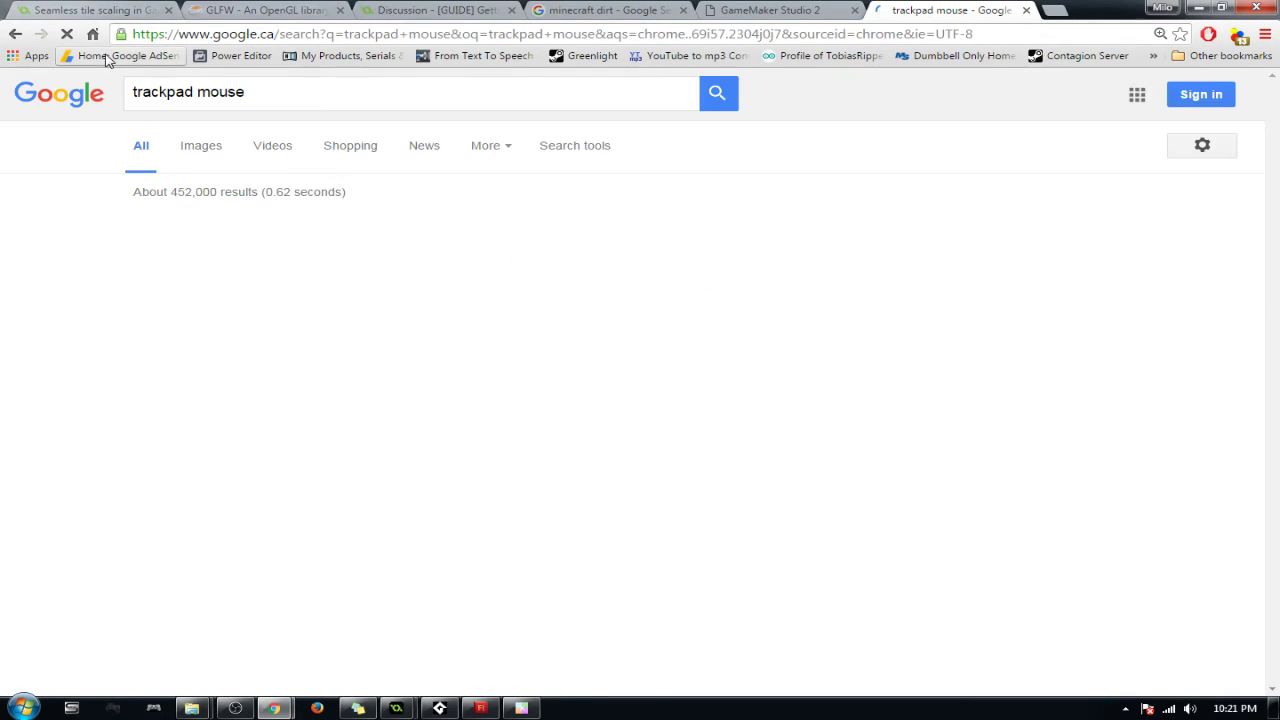
click(205, 157)
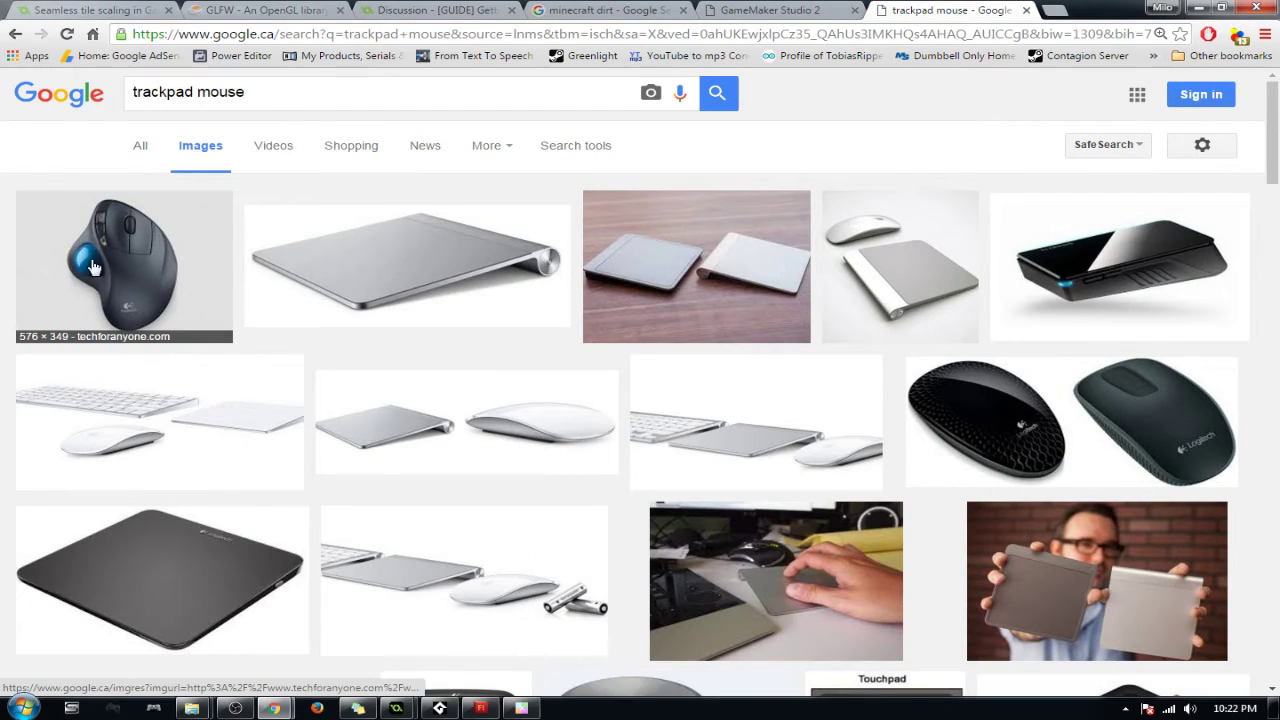
scroll(300, 523, down, 3)
scroll(354, 550, down, 4)
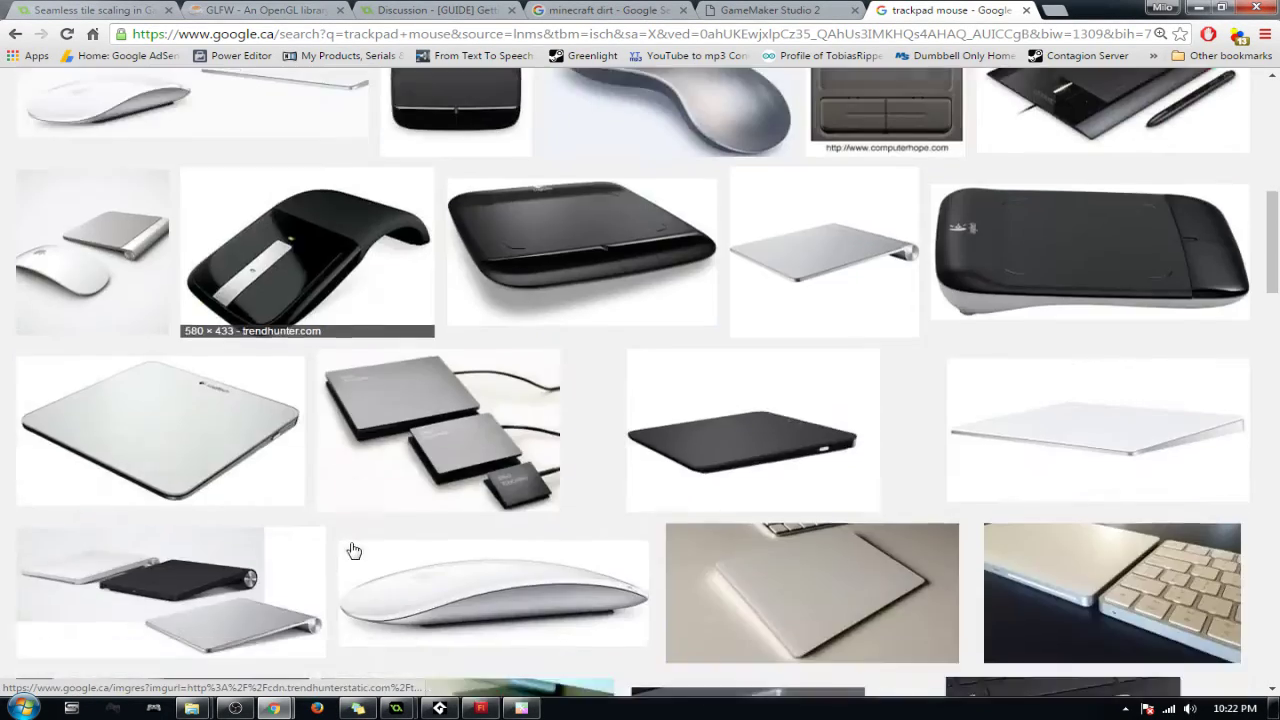
scroll(354, 550, down, 9)
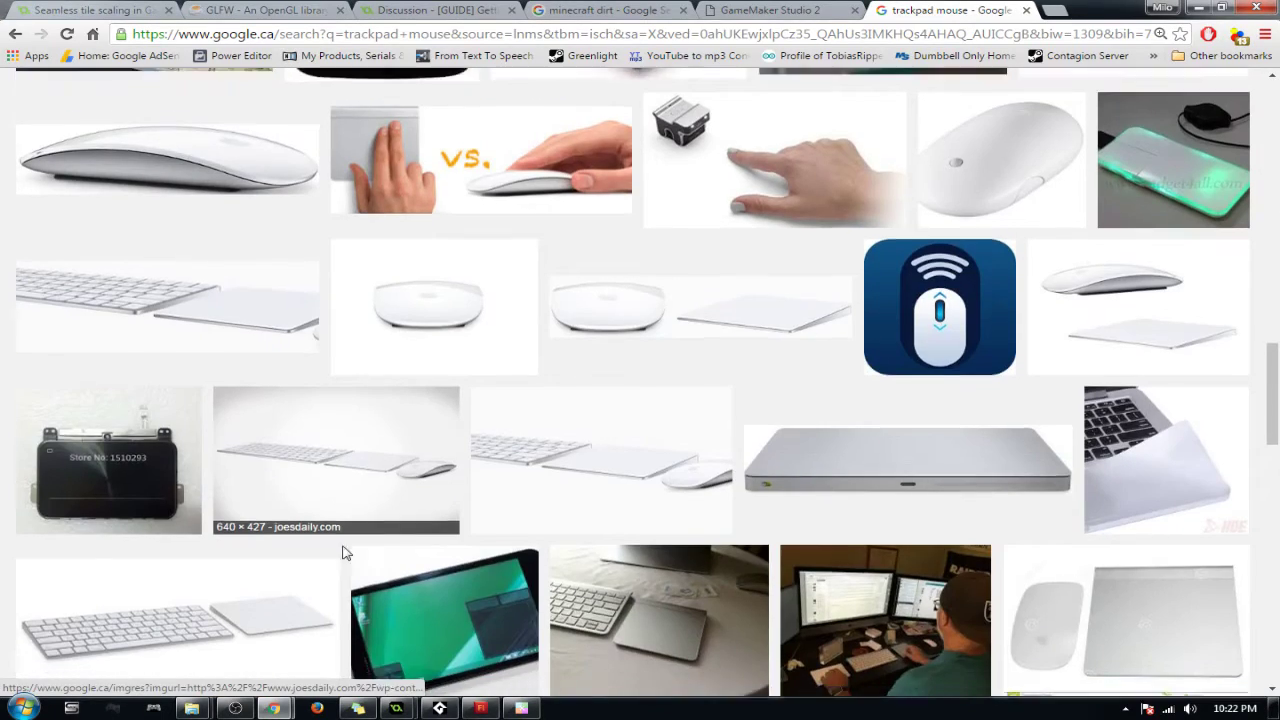
scroll(345, 554, down, 4)
scroll(340, 540, up, 20)
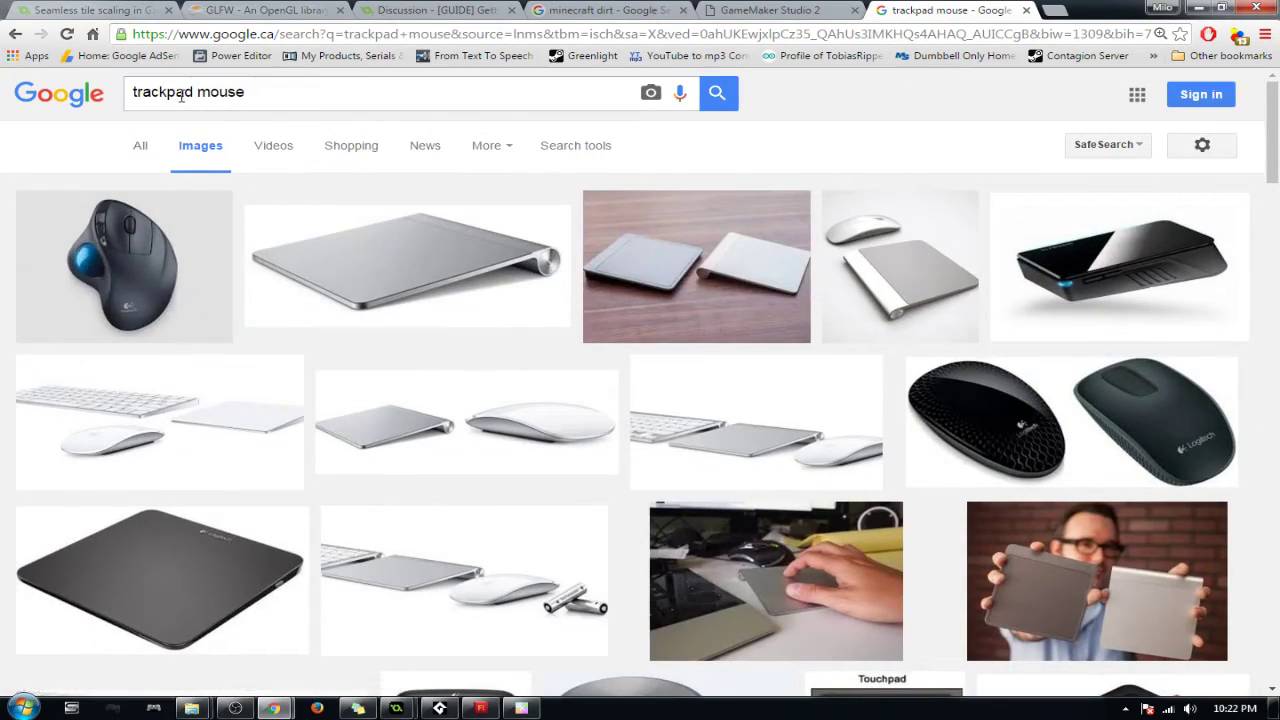
Step: Change the image search to "trackball mouse" and open the preview of the Kensington Orbit optical trackball
drag(193, 95, 165, 96)
text(ba)
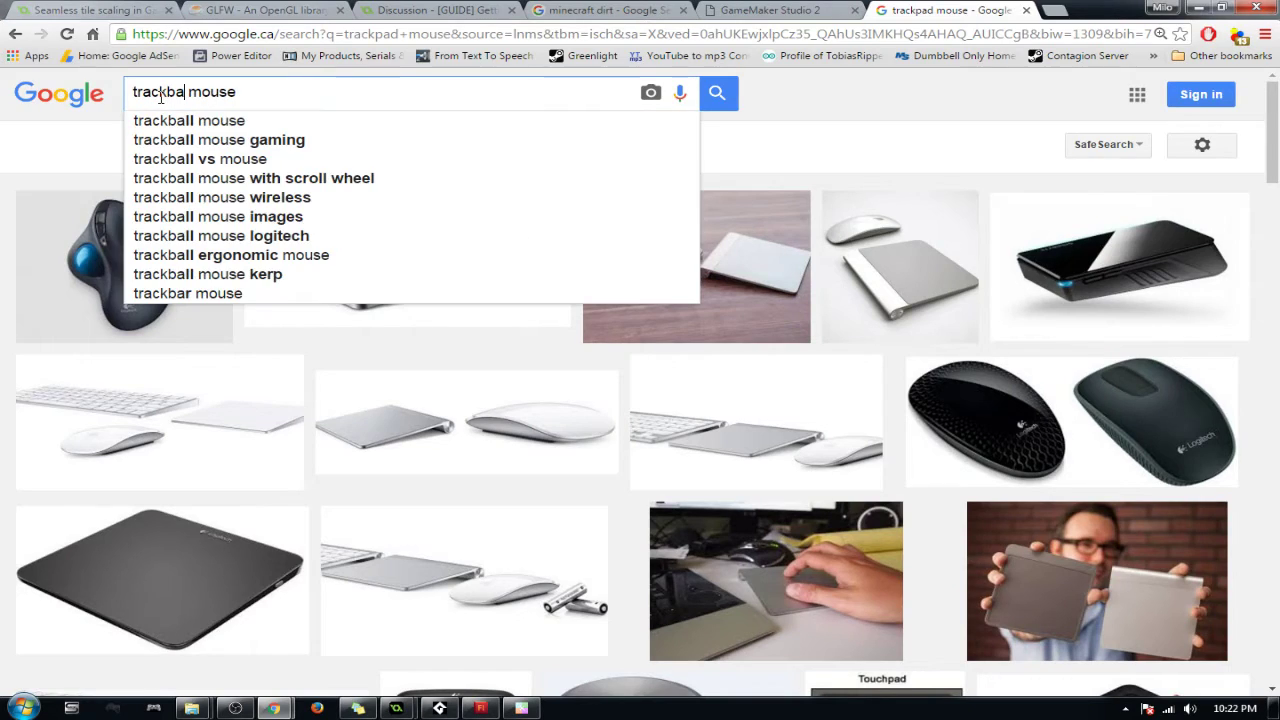
click(175, 112)
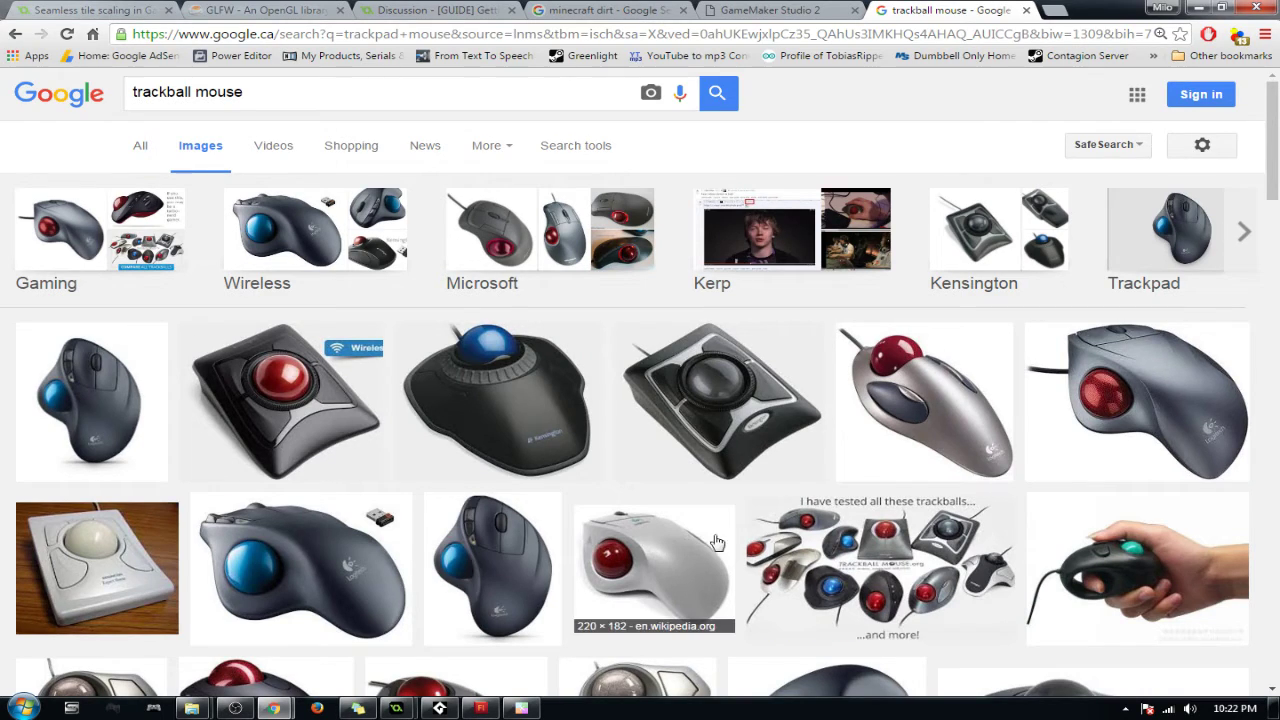
scroll(754, 415, down, 2)
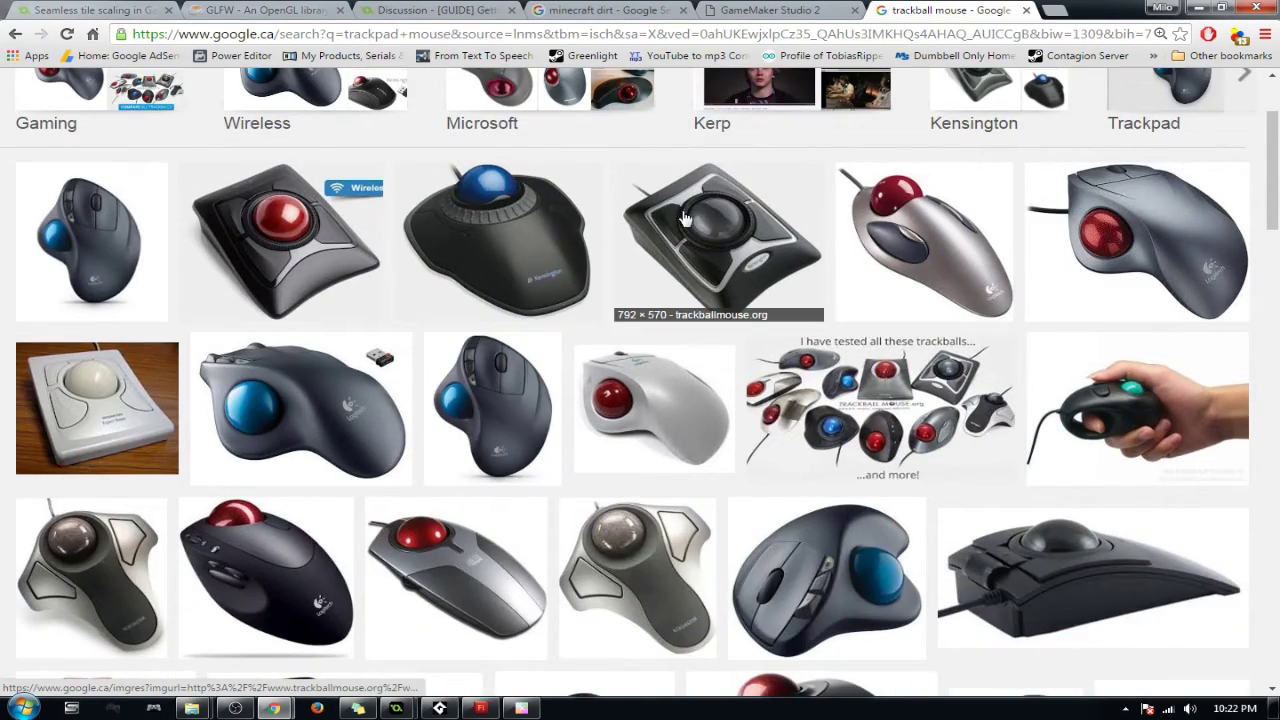
scroll(60, 560, down, 1)
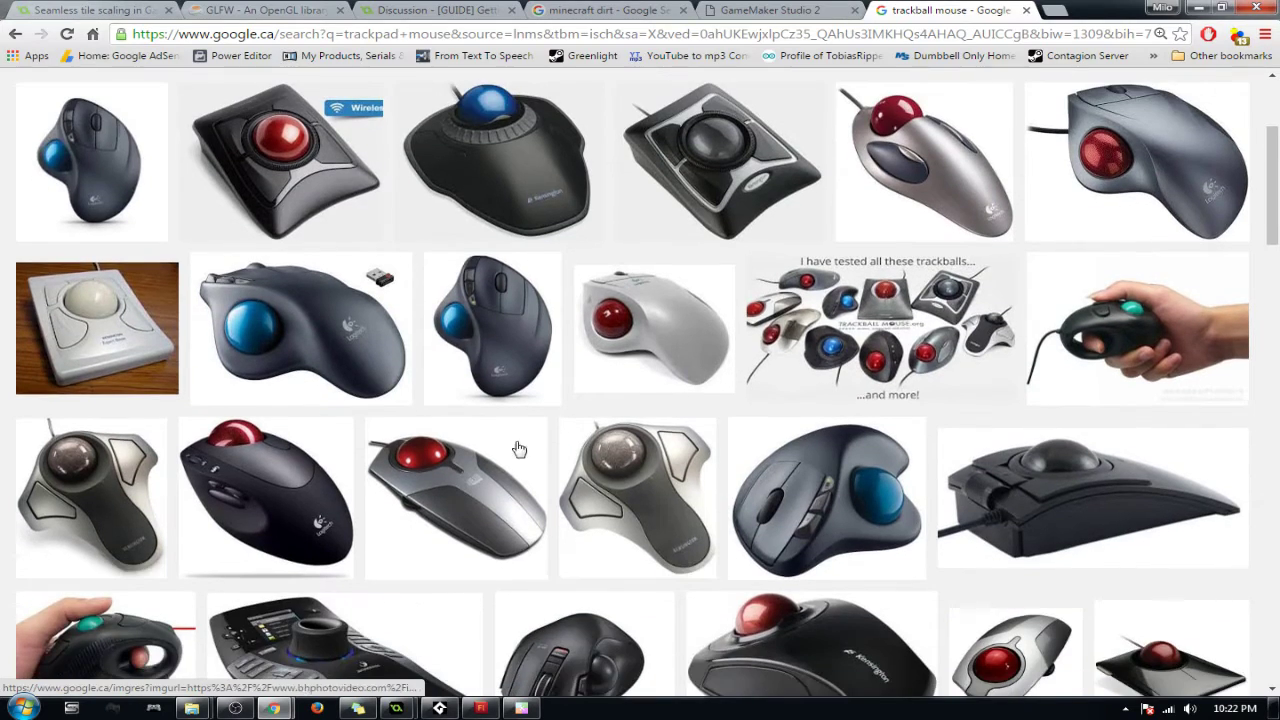
click(60, 481)
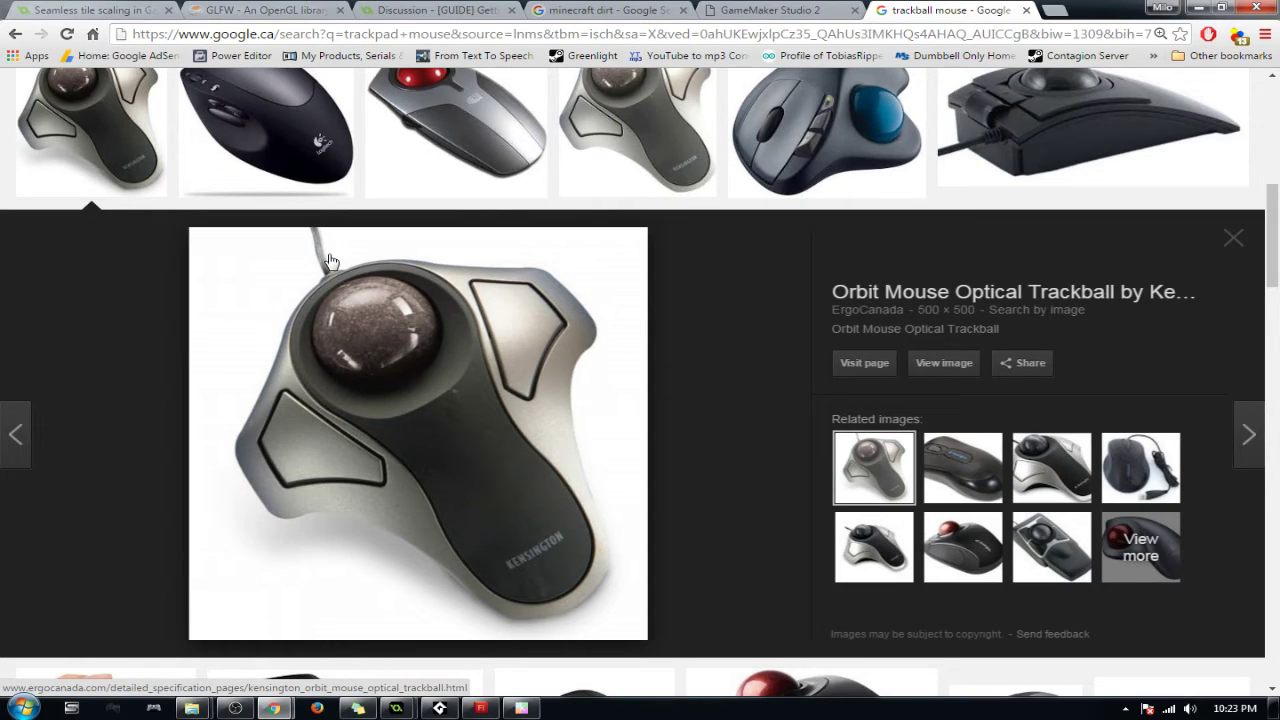
Step: Return to GameMaker: Studio 1.4 and place a 3×2 floor-tile selection from bg_temp in two rows of three inside the walls
click(1197, 7)
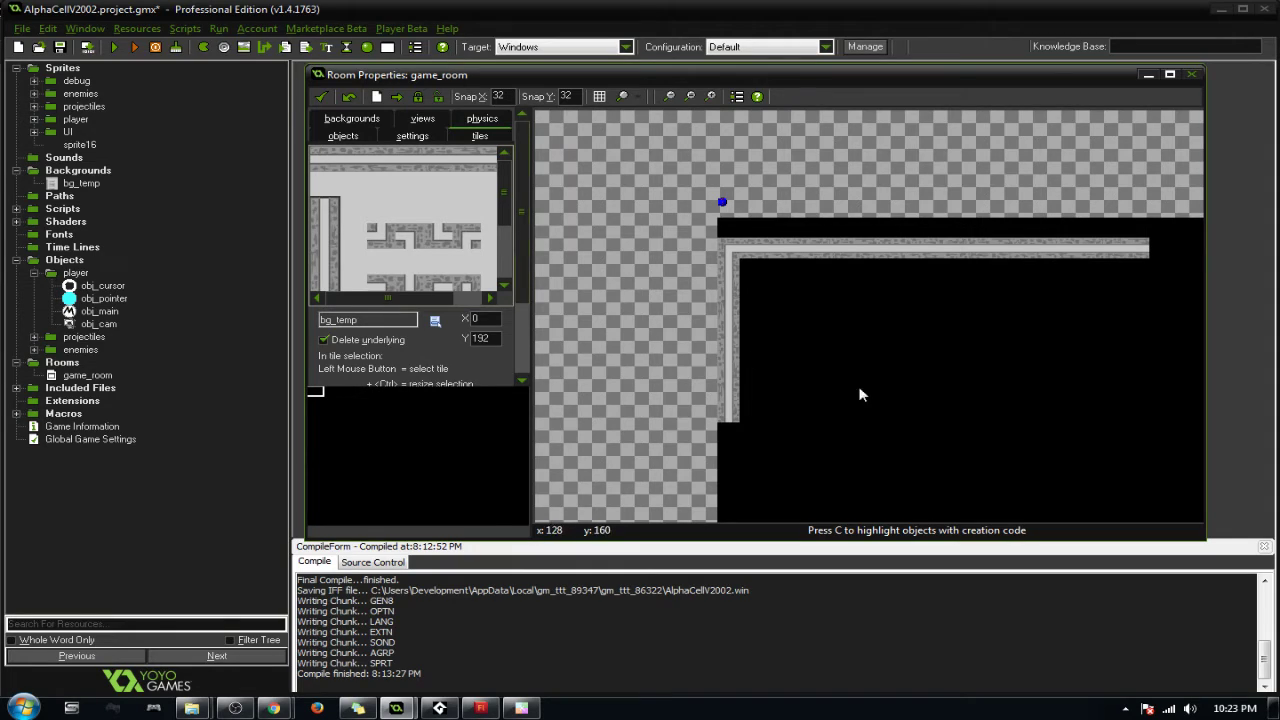
drag(504, 198, 507, 170)
drag(350, 185, 410, 230)
drag(736, 270, 750, 271)
click(821, 268)
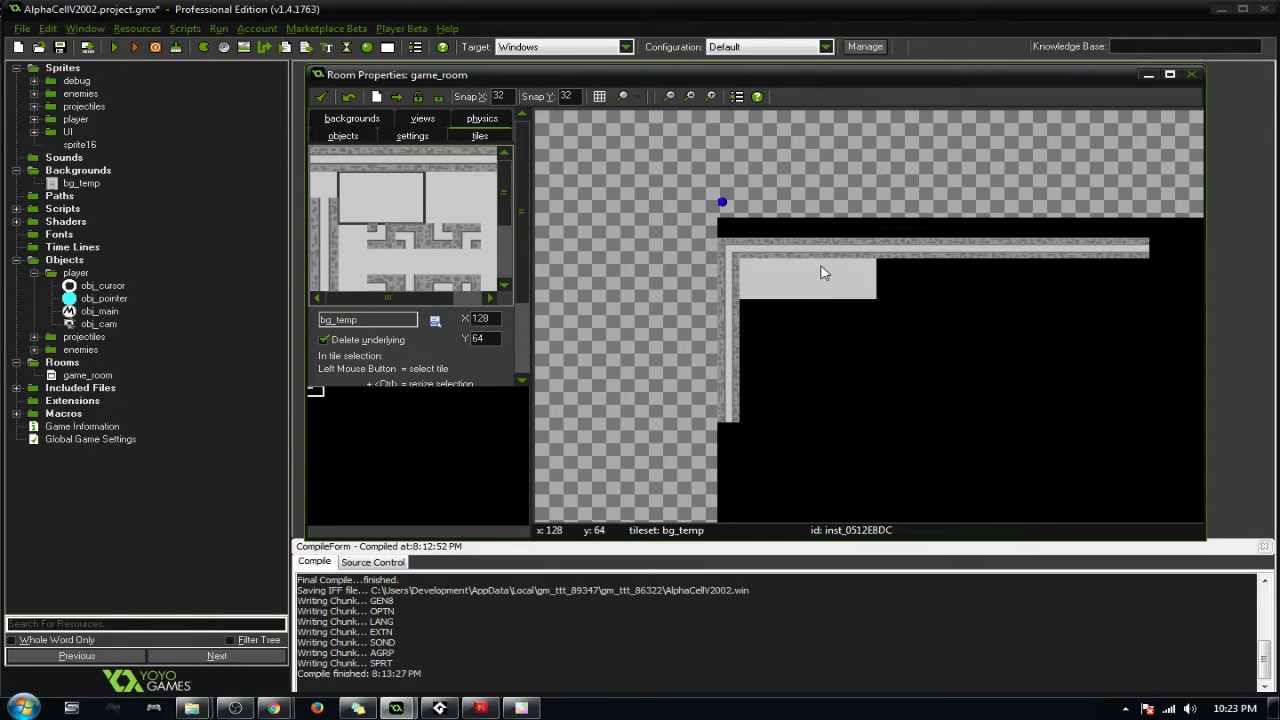
click(888, 280)
click(750, 306)
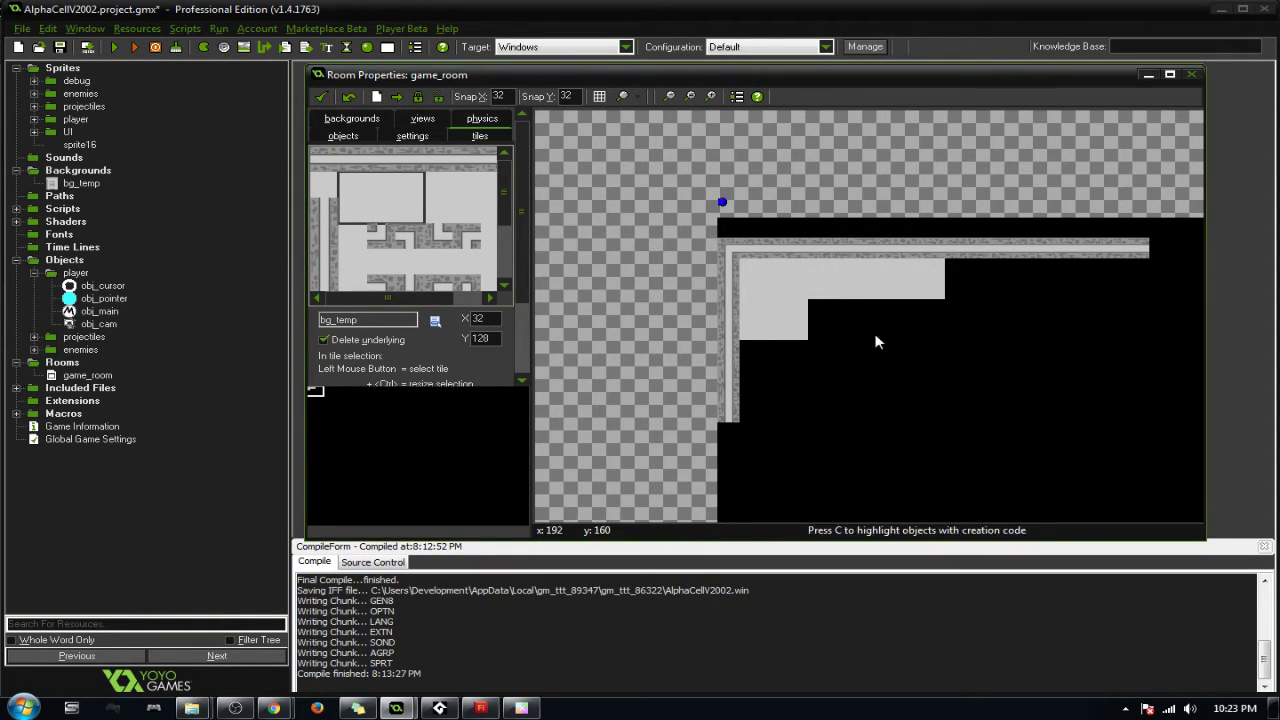
click(816, 318)
click(877, 316)
Step: Select a wider 4×2 floor block in bg_temp and place it at X 32, Y 192
click(363, 195)
drag(363, 195, 452, 216)
click(745, 355)
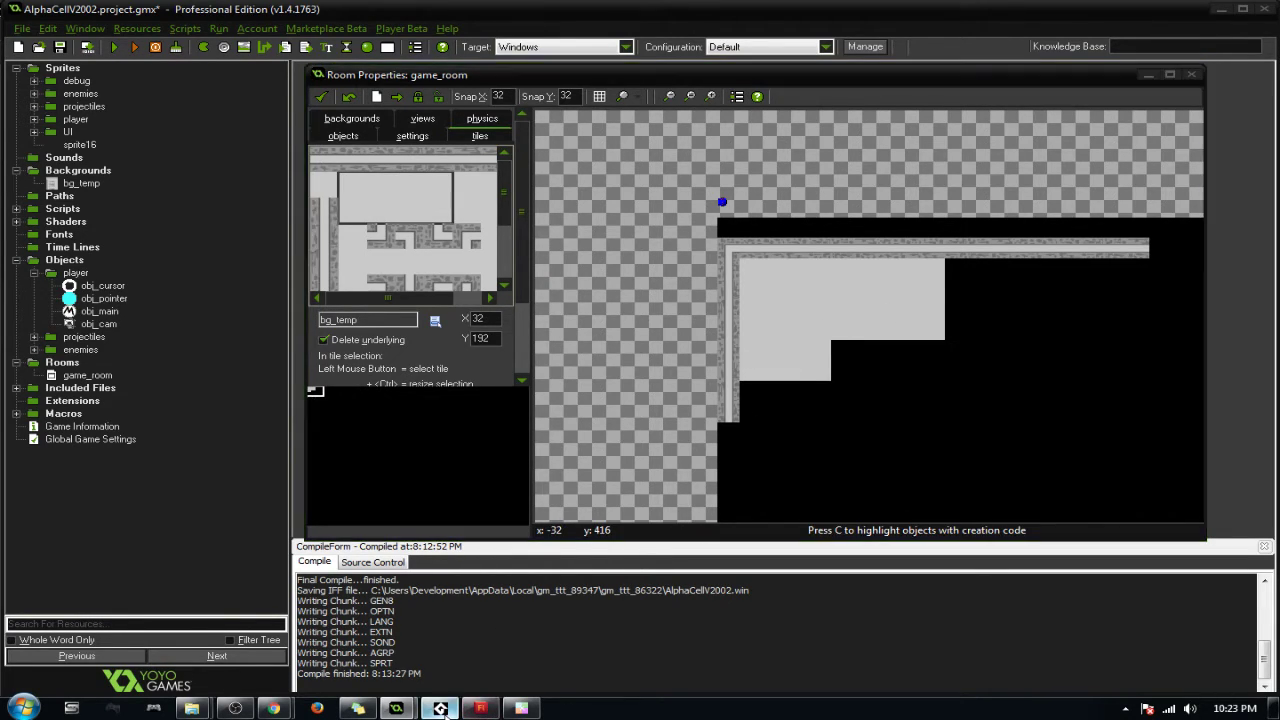
Step: Switch to GameMaker Studio 2 and place one plain floor tile near the middle of the Brush Builder canvas
click(439, 708)
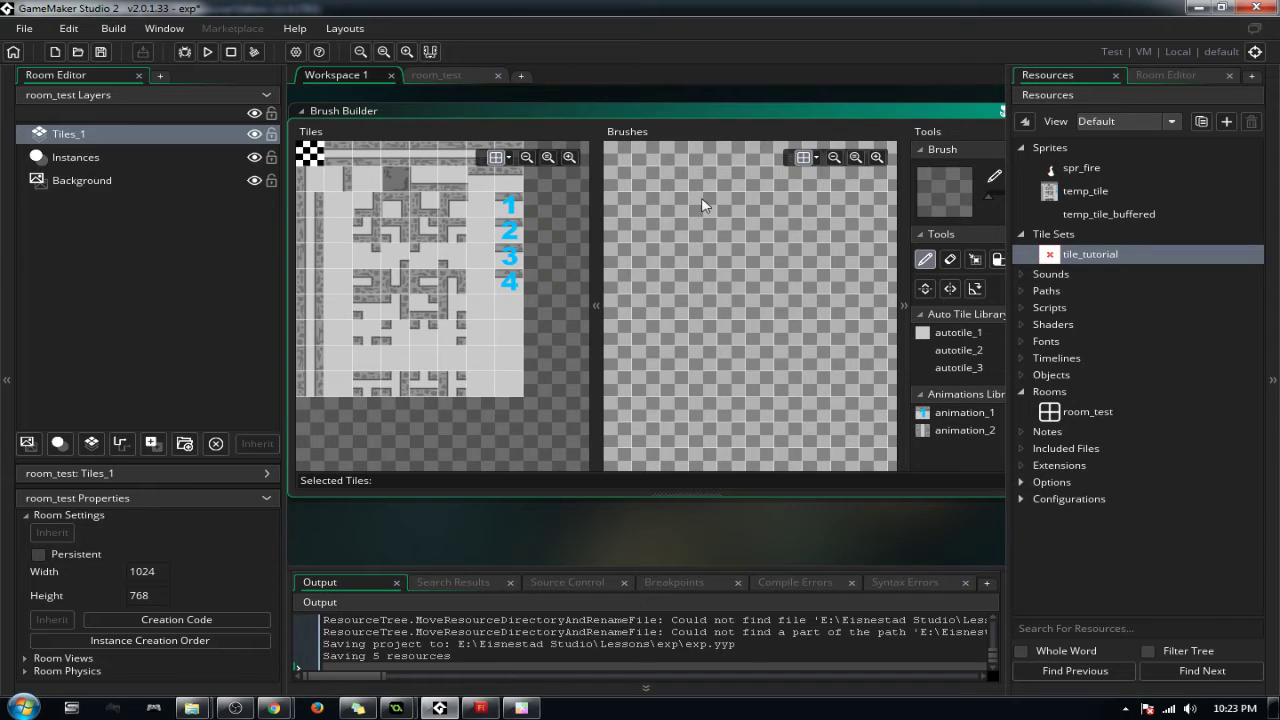
ctrl+scroll(738, 298, down, 5)
ctrl+scroll(738, 304, down, 2)
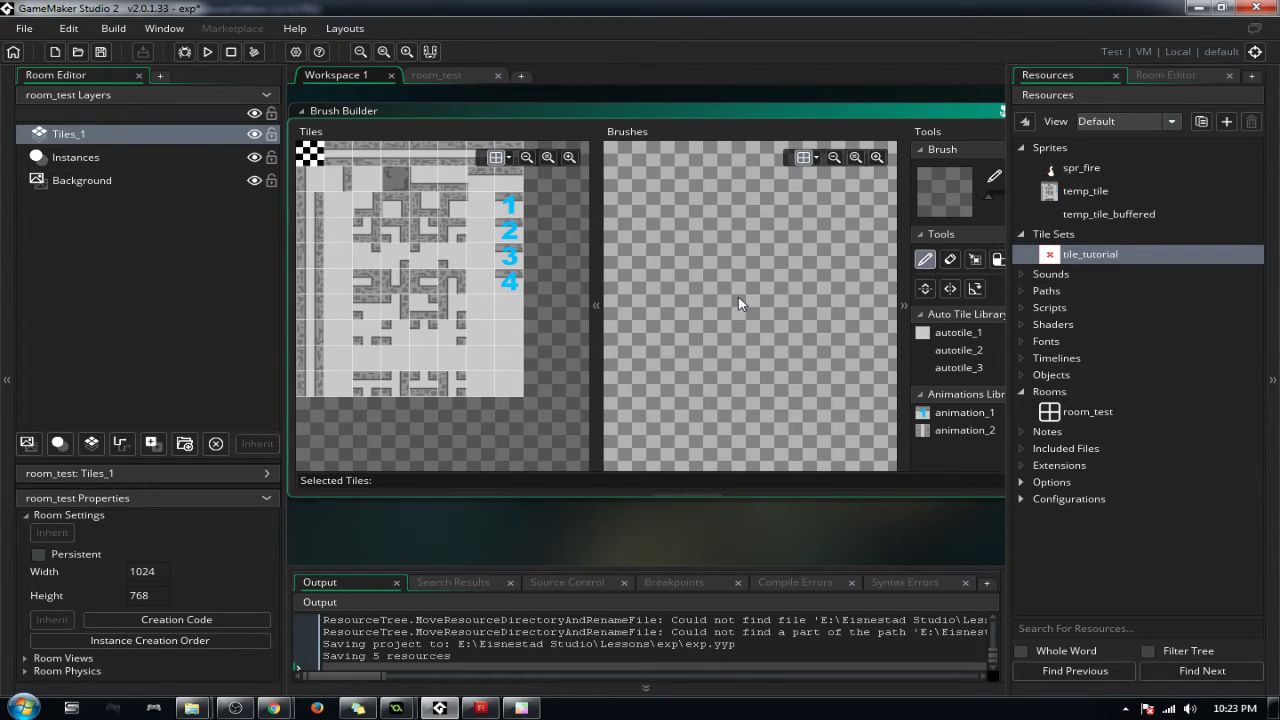
ctrl+scroll(738, 304, up, 3)
ctrl+scroll(740, 305, up, 4)
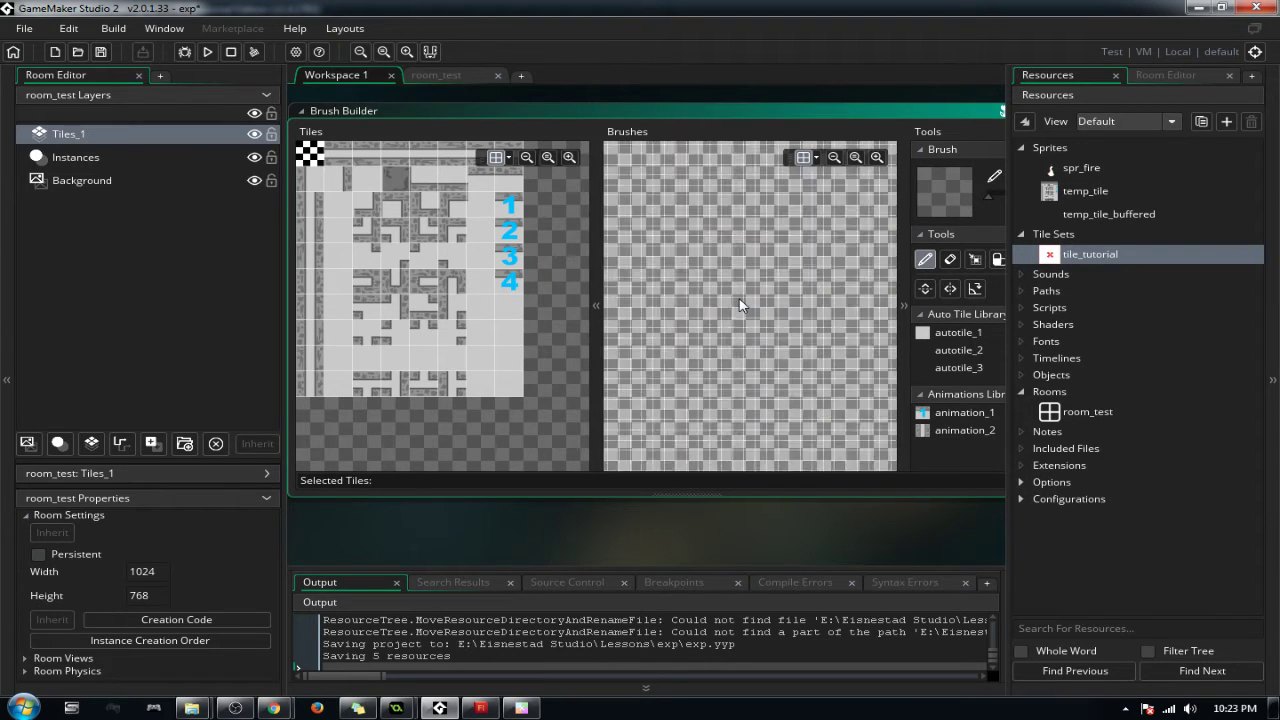
ctrl+scroll(740, 305, up, 1)
ctrl+scroll(746, 268, up, 2)
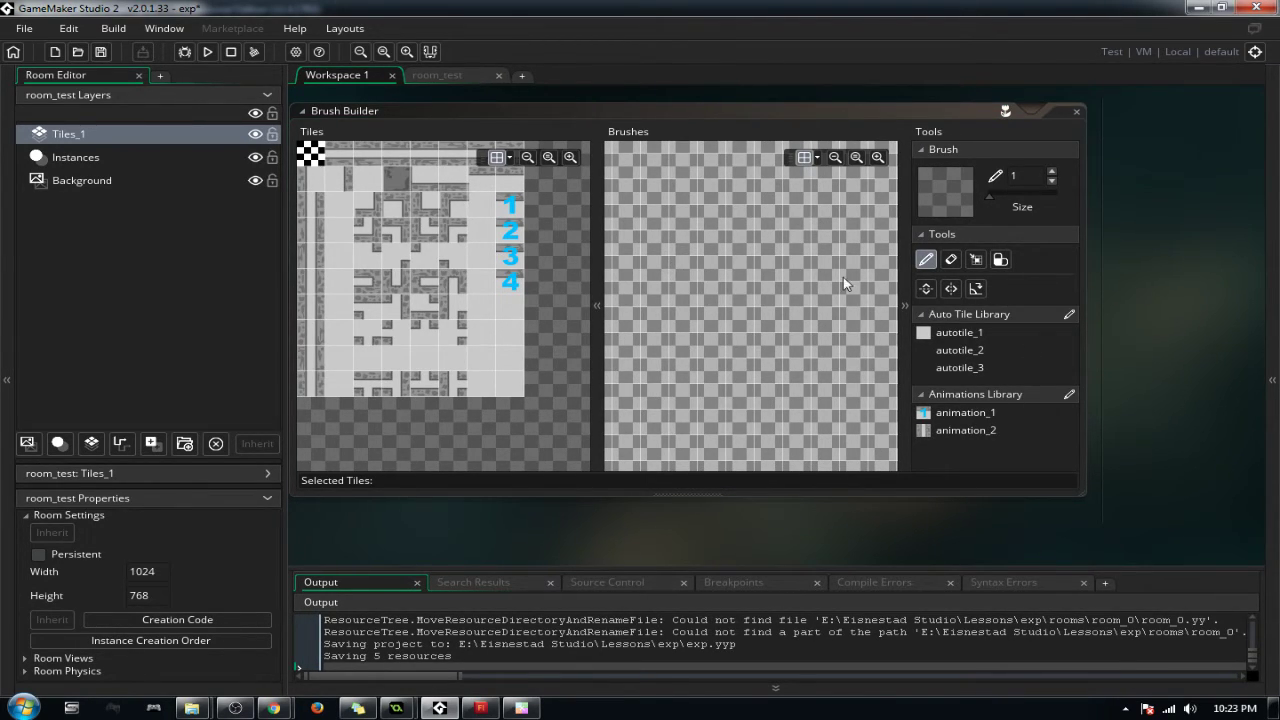
click(482, 256)
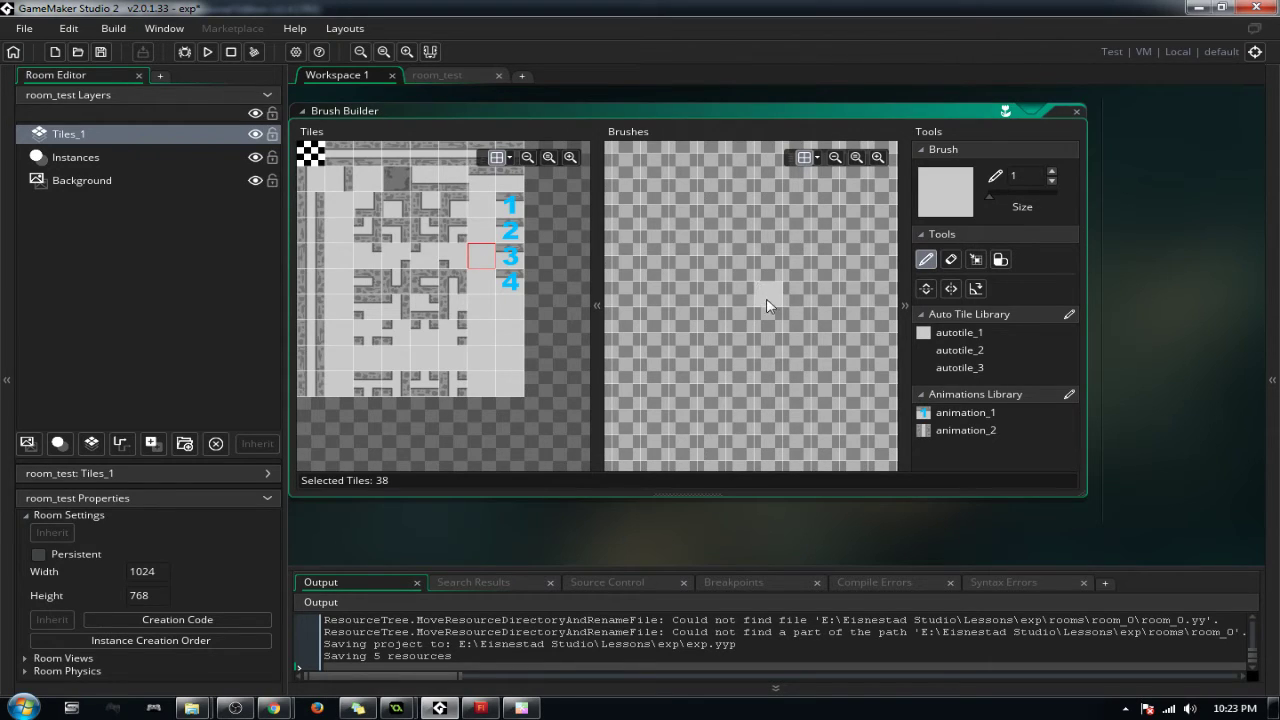
Step: Place the four matching wall corner tiles diagonally around the central floor tile in the Brush Builder
click(458, 205)
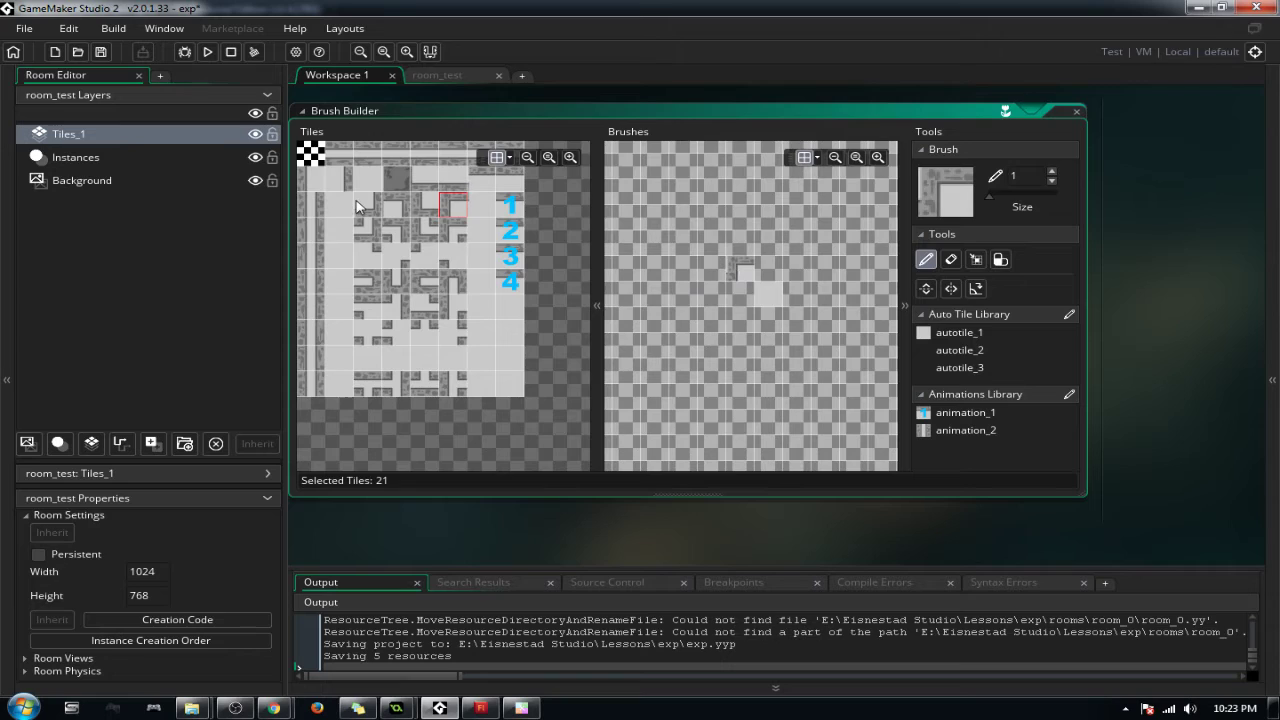
click(427, 212)
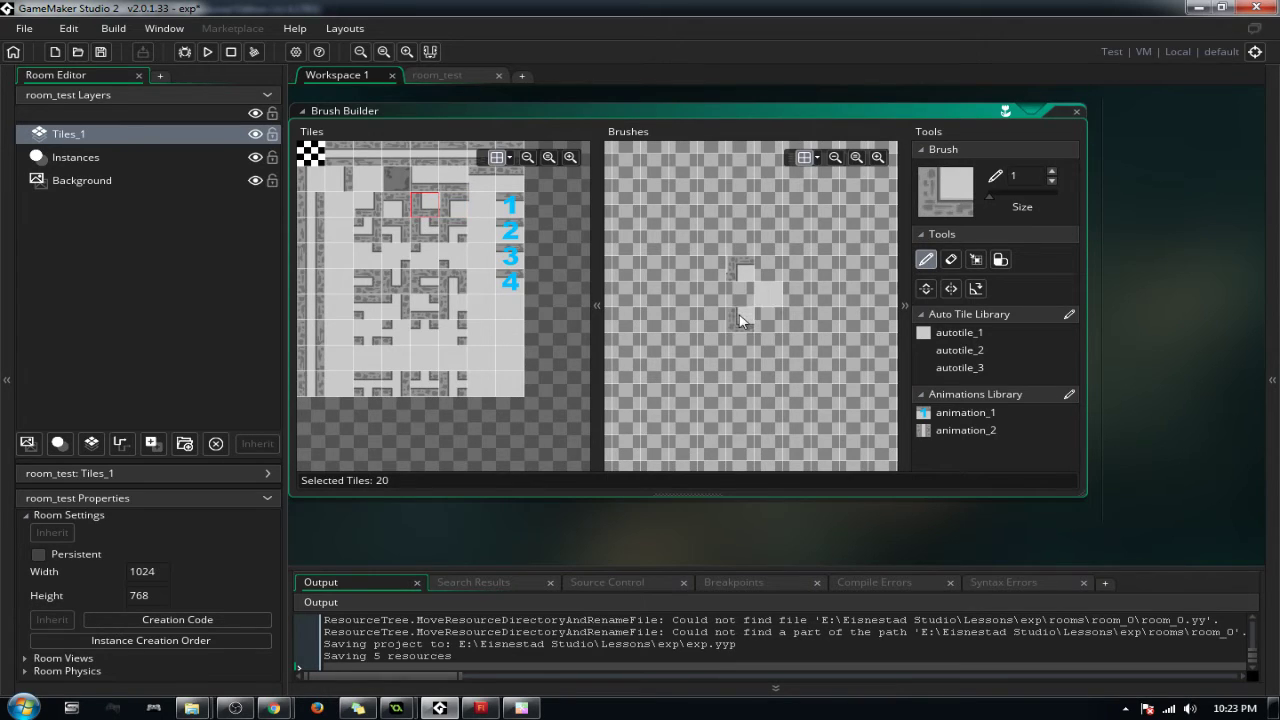
click(398, 206)
click(376, 206)
click(794, 317)
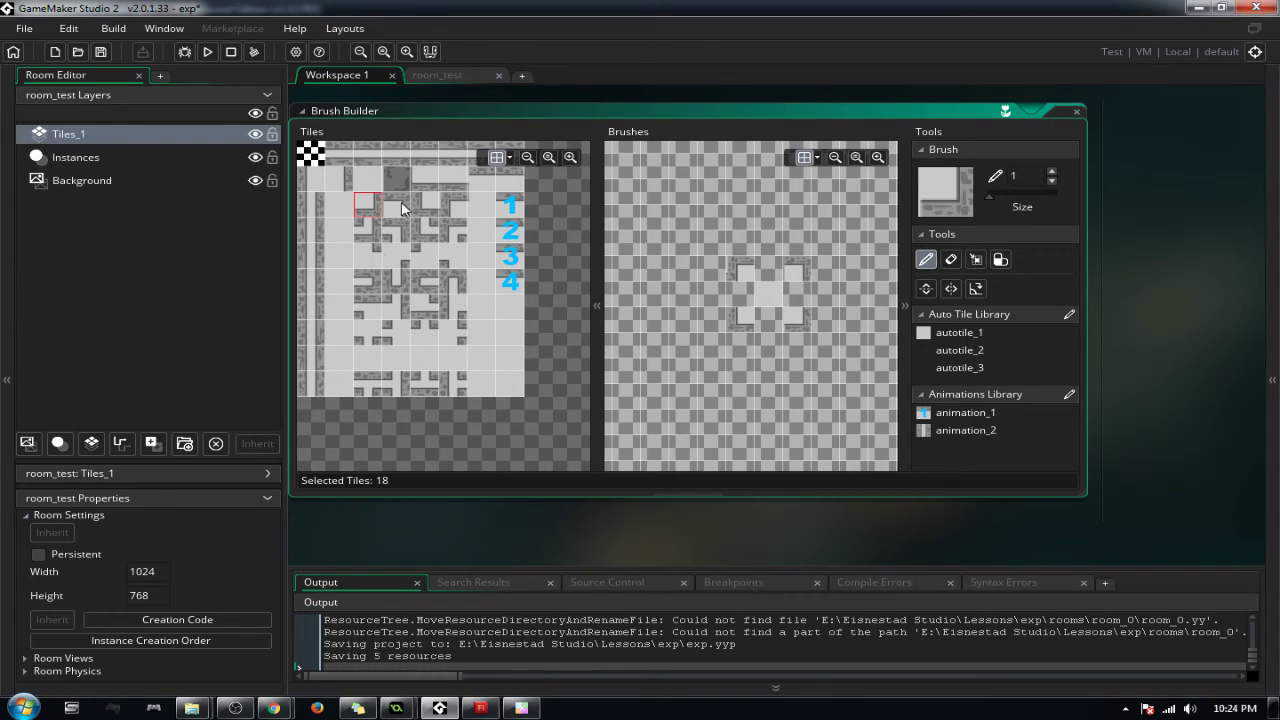
Step: Place the right wall tile and the left wall tile between the brush's corner tiles
click(338, 179)
click(795, 293)
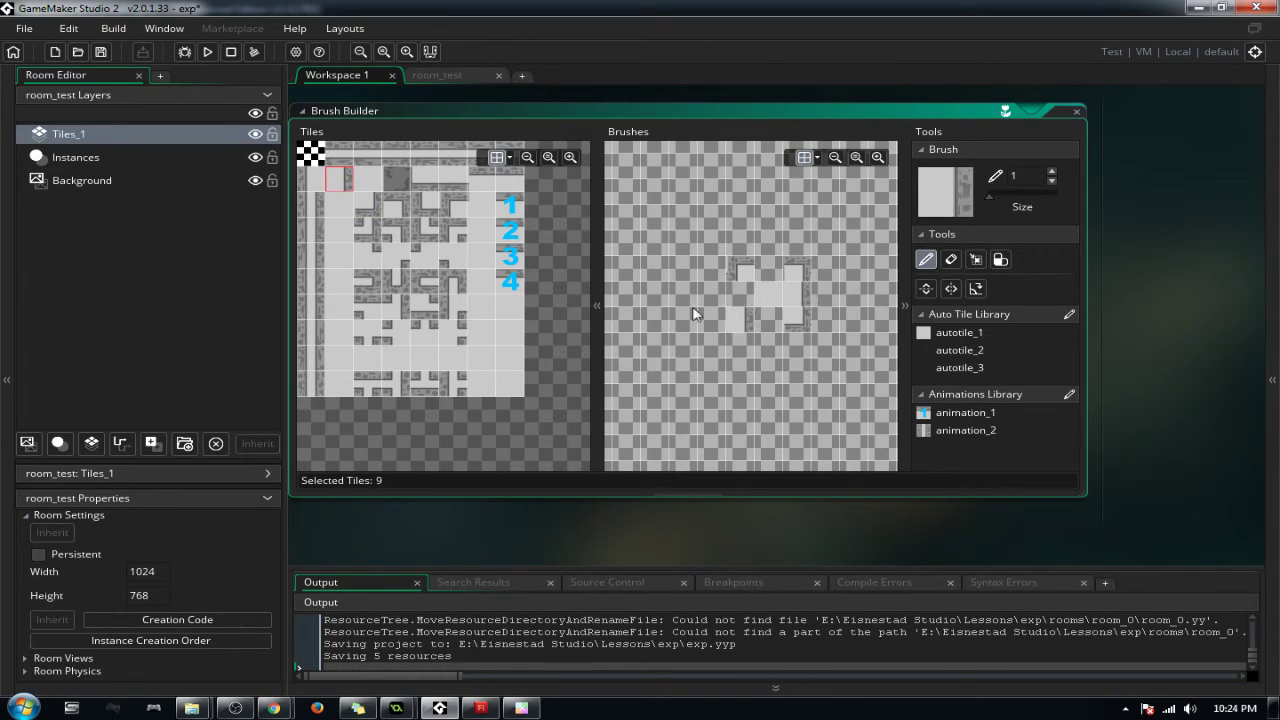
click(312, 180)
click(744, 307)
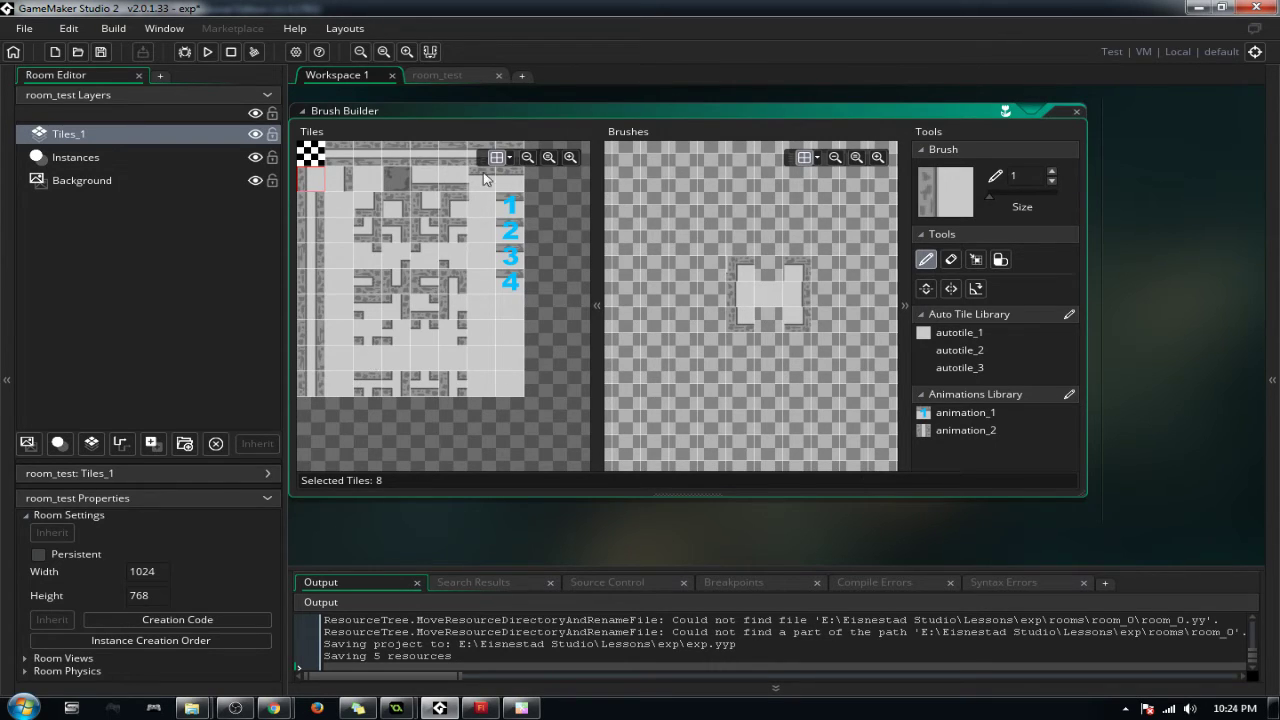
Step: Place the upper and lower wall tiles in the middle column to close the 3×3 room brush
click(485, 178)
click(769, 271)
click(510, 180)
click(768, 318)
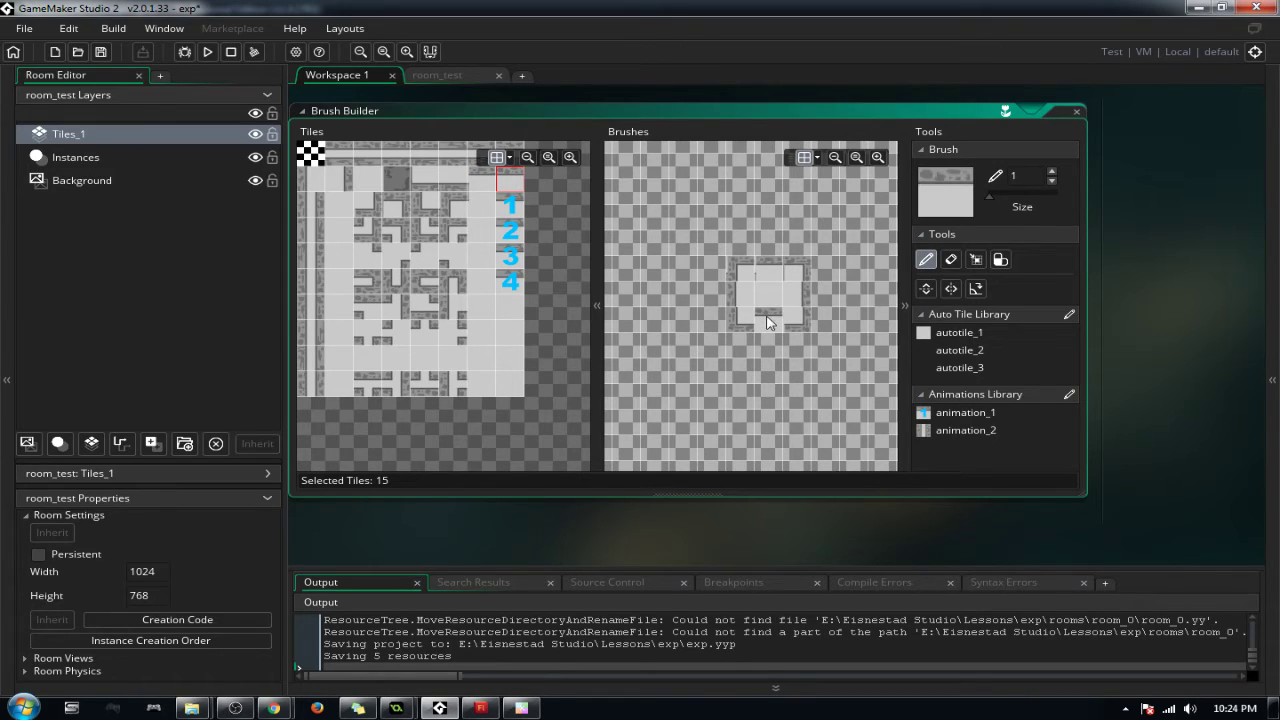
click(424, 178)
drag(770, 268, 775, 320)
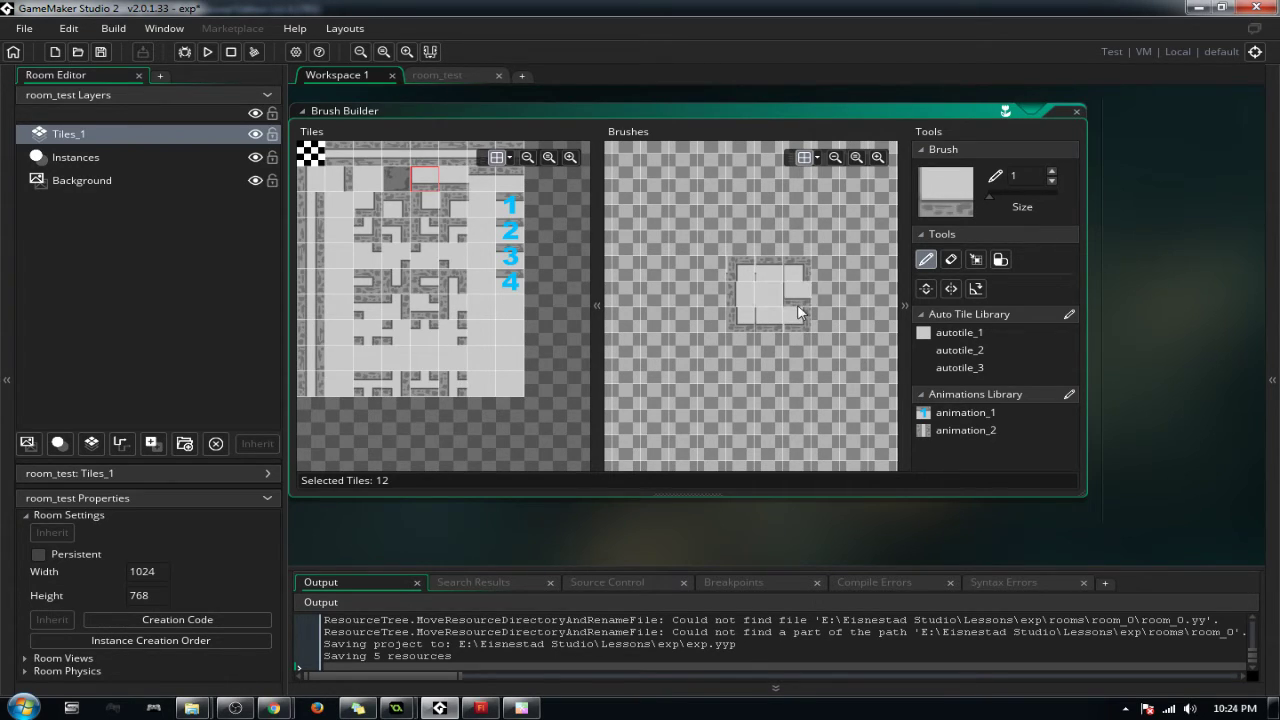
Step: Paint a second 3×3 room block with the autotile_1 brush, diagonally above the hand-built one
click(977, 261)
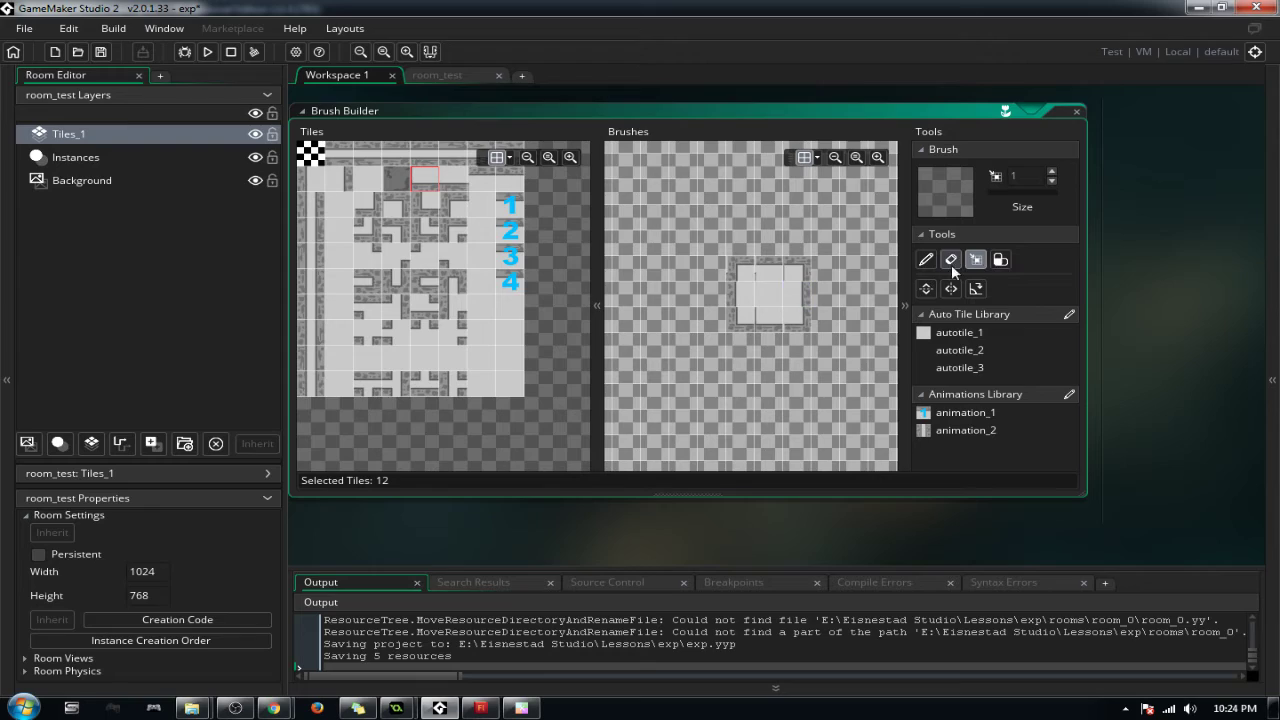
click(1003, 261)
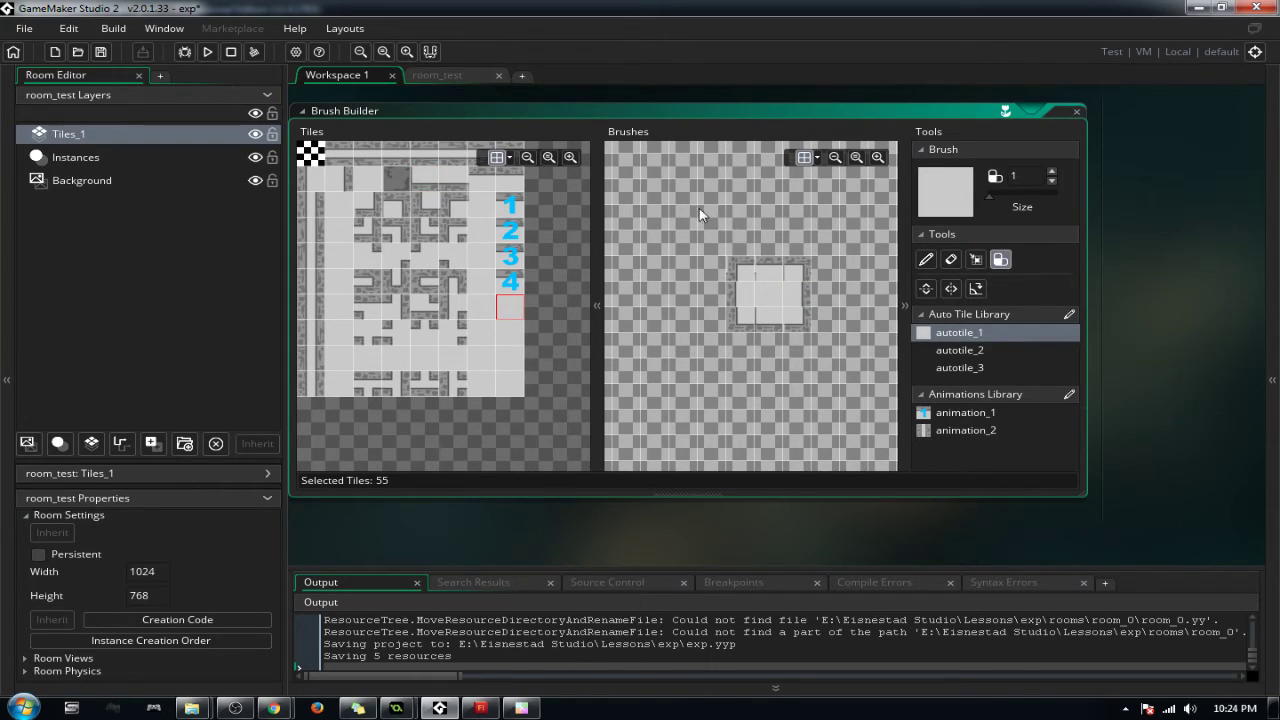
click(481, 206)
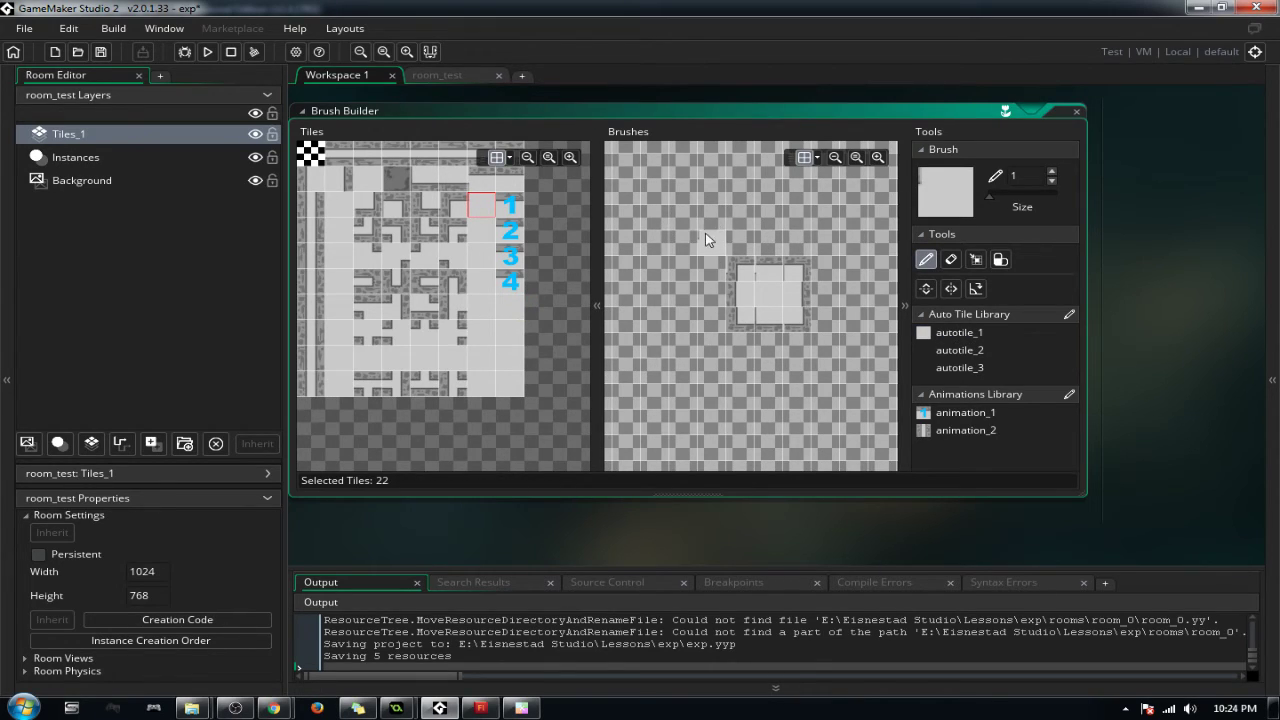
click(1000, 261)
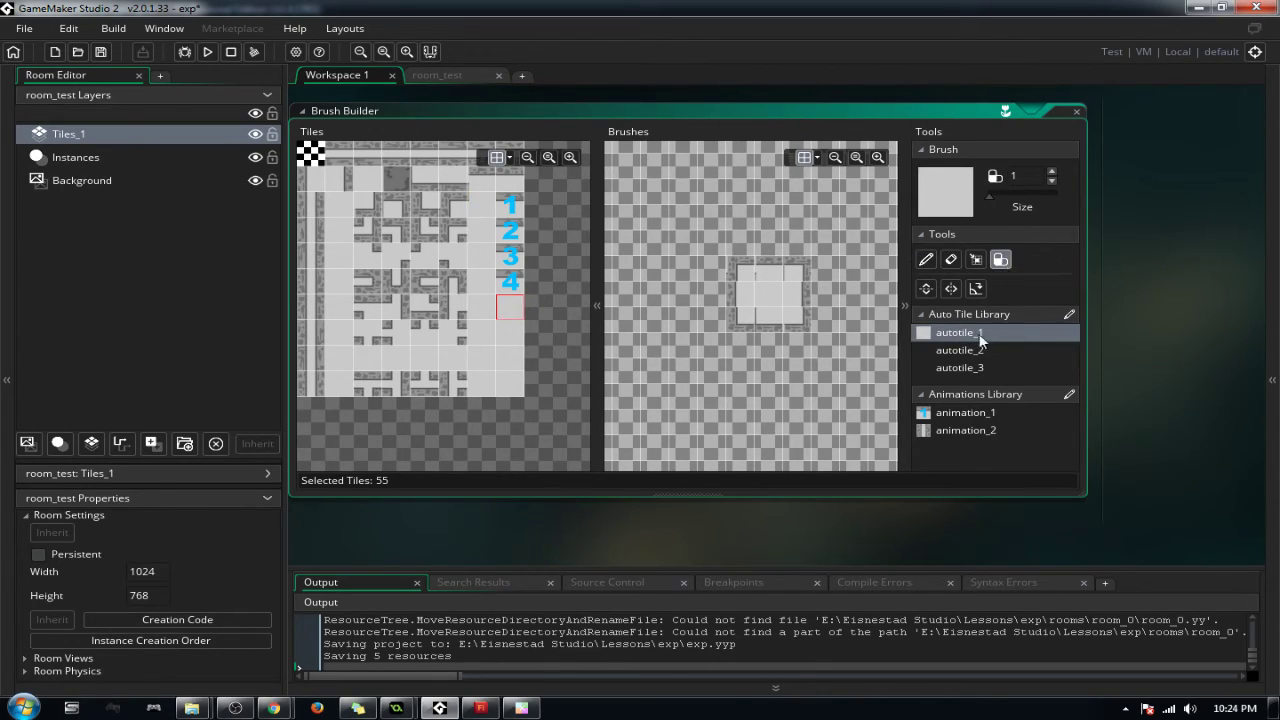
click(742, 276)
mouse_move(684, 243)
mouse_down()
mouse_move(687, 194)
mouse_move(740, 217)
mouse_move(710, 211)
mouse_up()
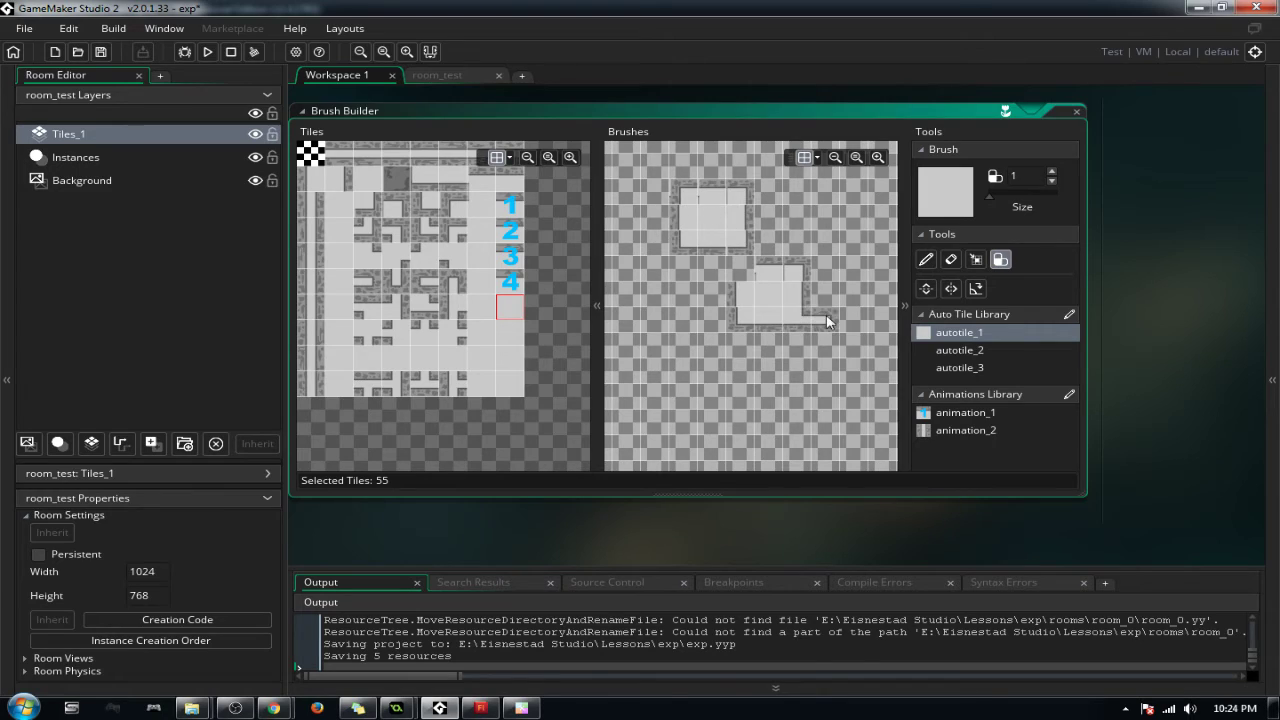
Step: Erase the lower room block from the brush canvas, keeping only the upper 3×3 block, and leave autotile_1 selected
right_drag(770, 292, 757, 313)
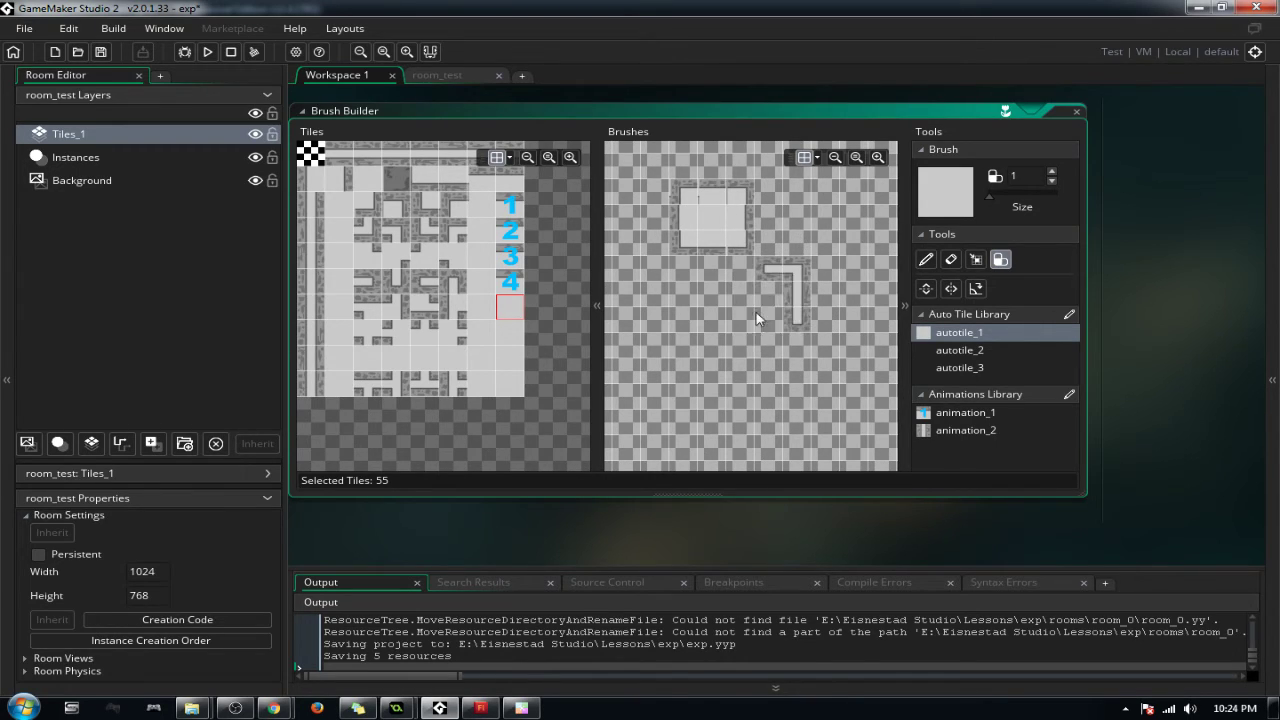
click(982, 351)
click(979, 332)
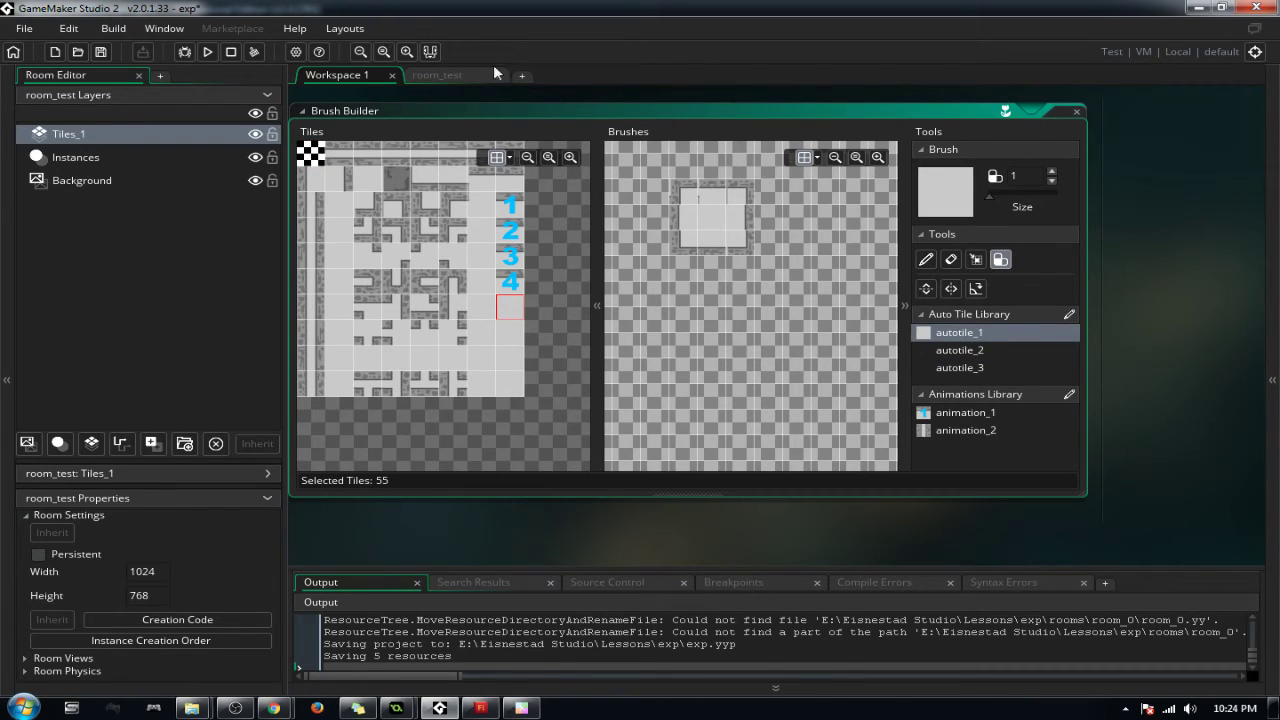
Step: Return to room_test and pick the 3×3 room block from the saved brushes as the drawing brush
click(440, 75)
click(1141, 182)
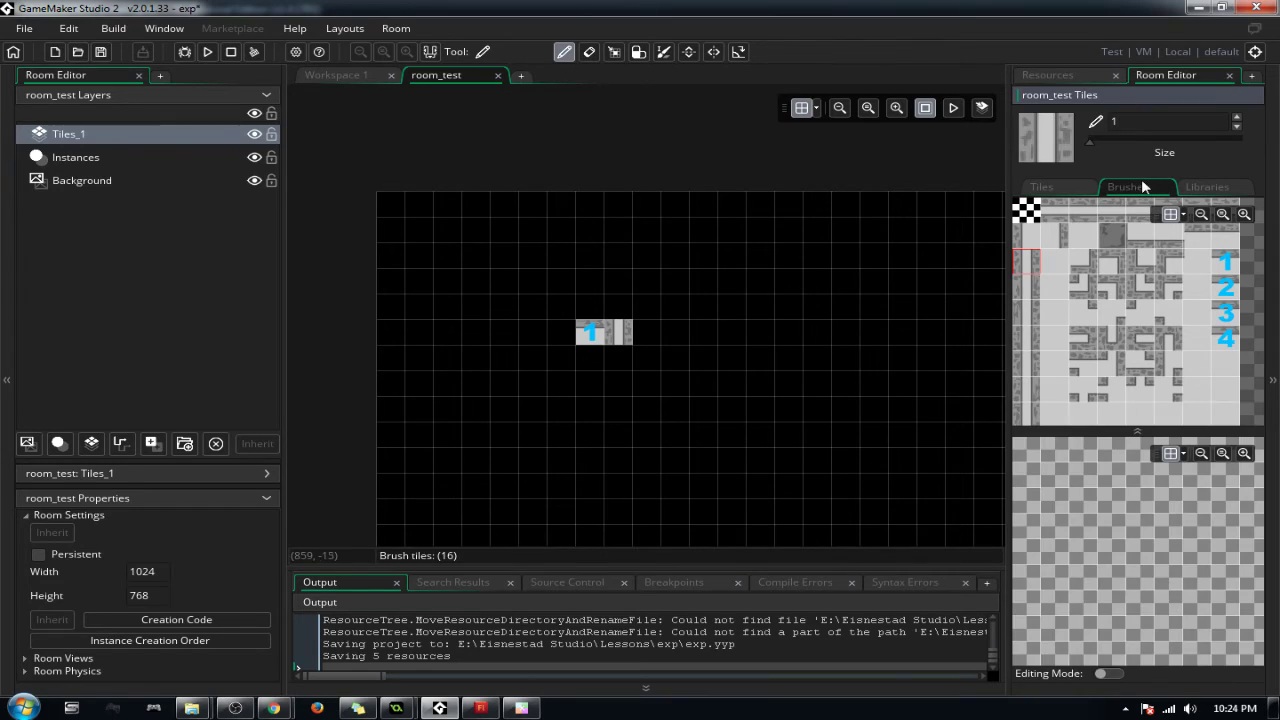
scroll(1146, 541, down, 3)
scroll(1134, 510, up, 3)
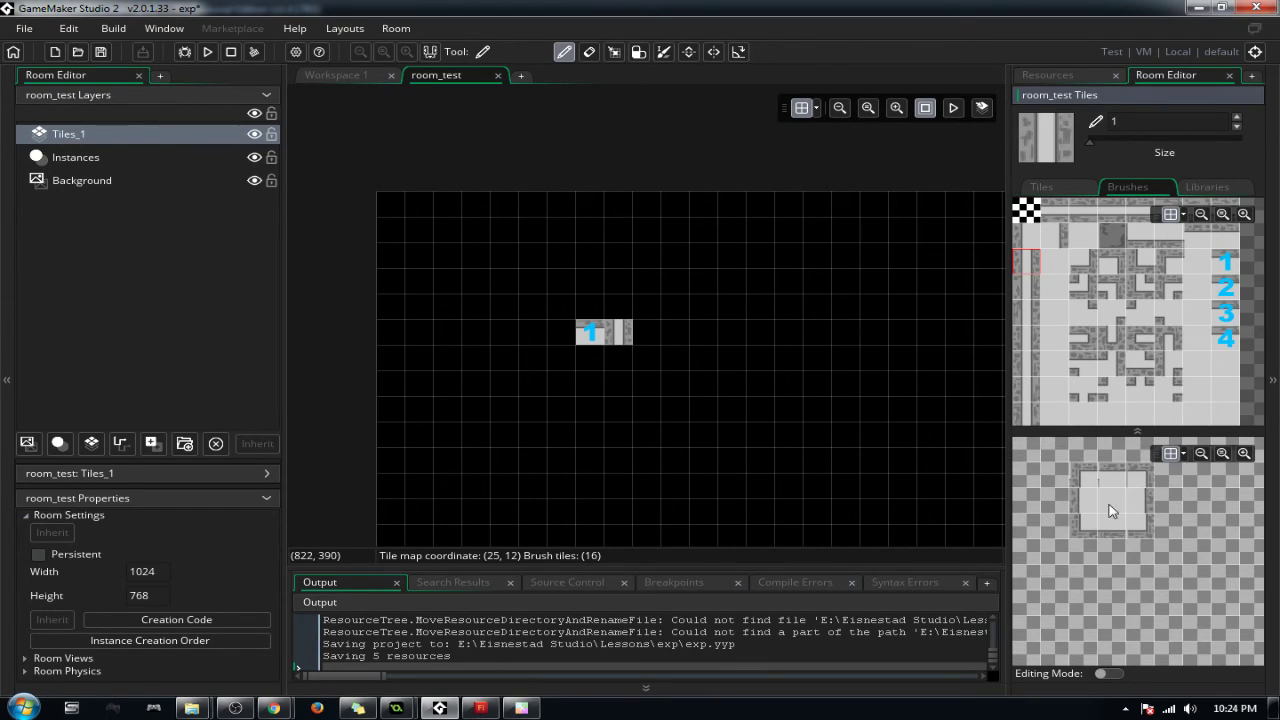
click(1112, 511)
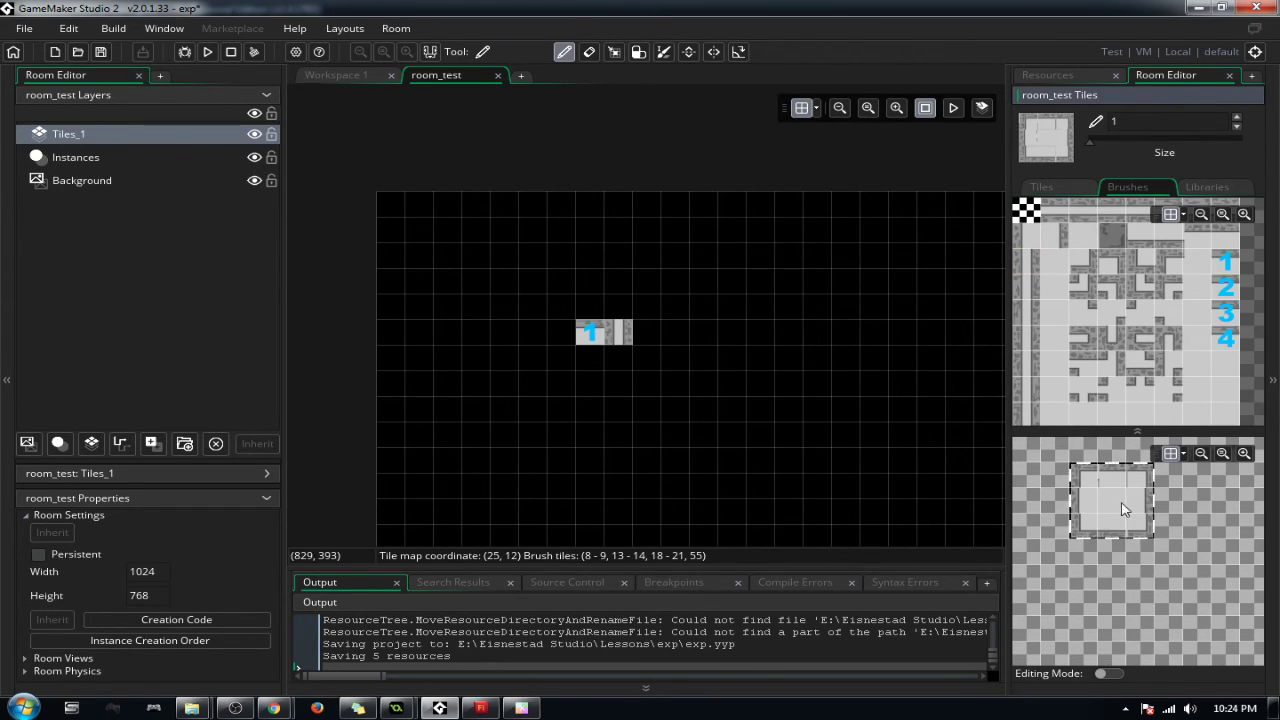
Step: Stamp five copies of the 3×3 room brush on the Tiles_1 layer, overlapping the last one with its neighbour
click(708, 325)
click(716, 427)
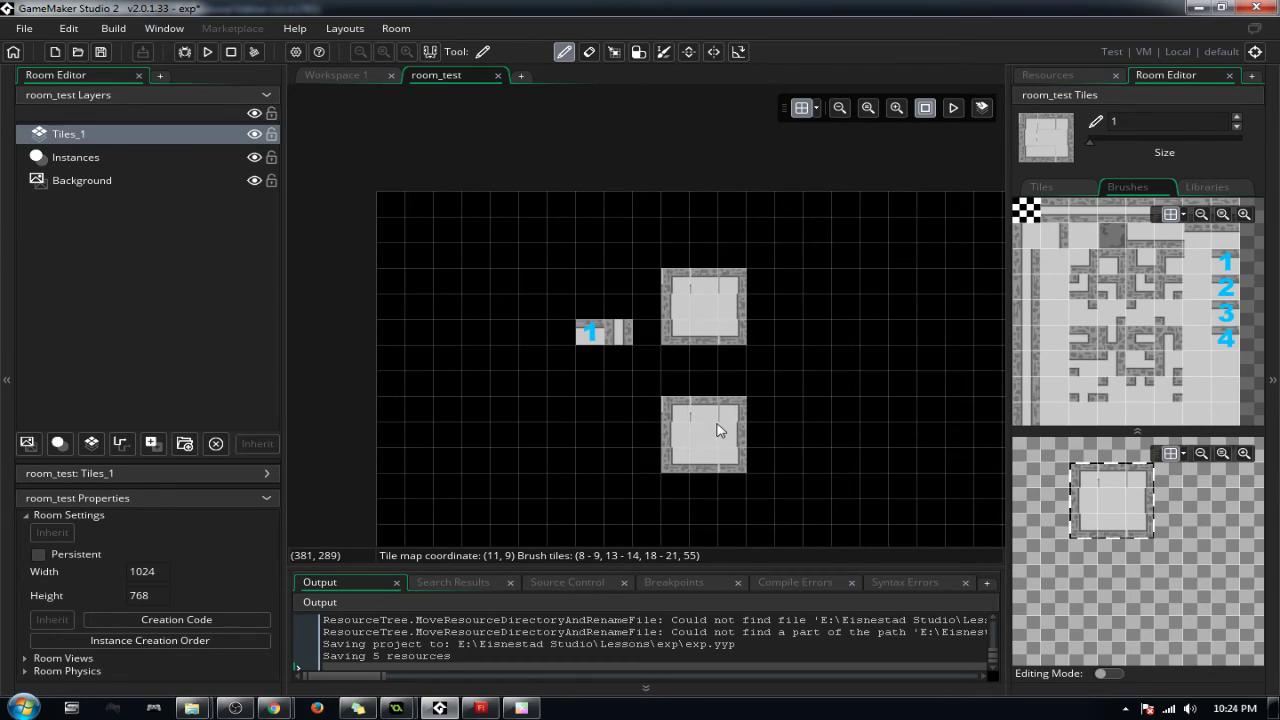
click(883, 312)
click(893, 449)
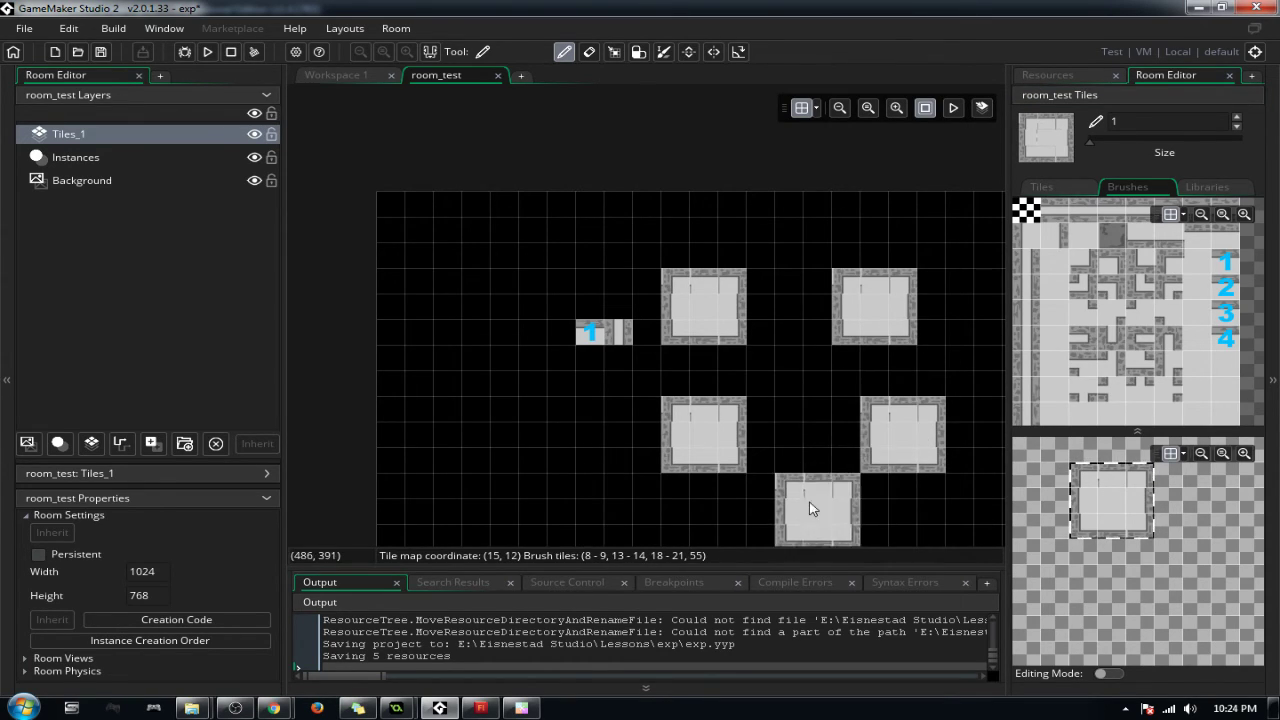
click(820, 443)
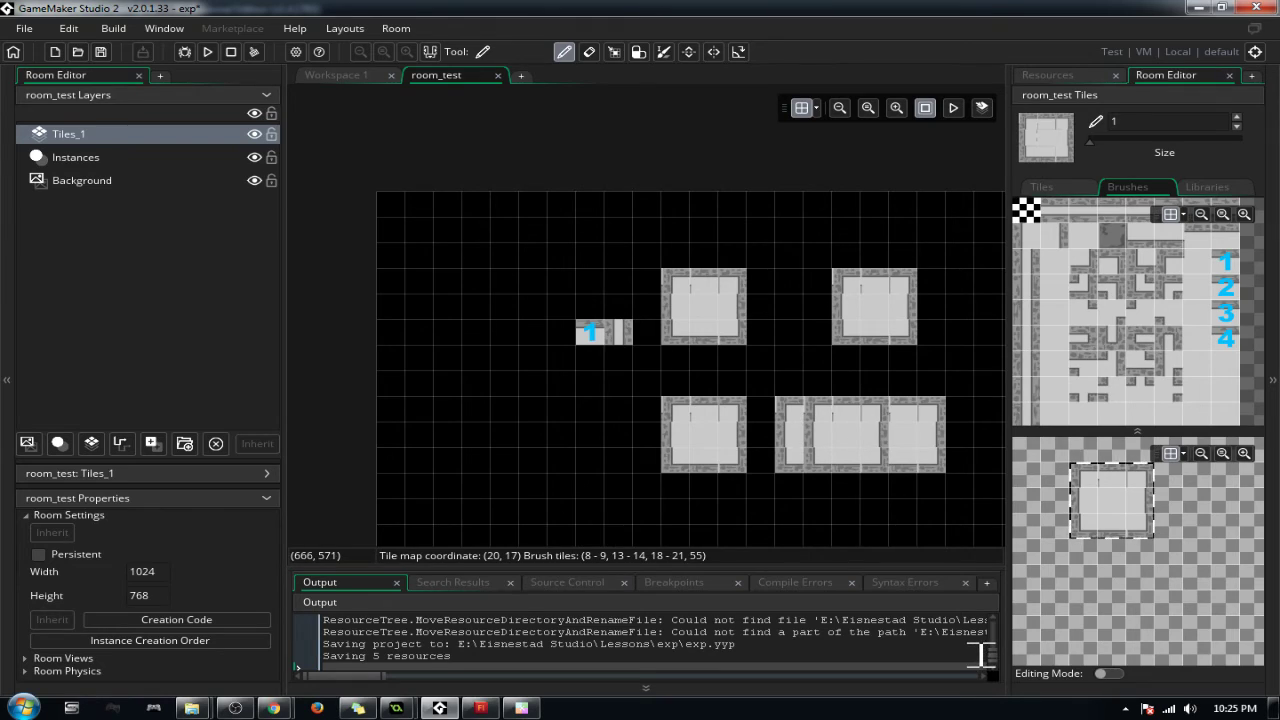
click(1205, 188)
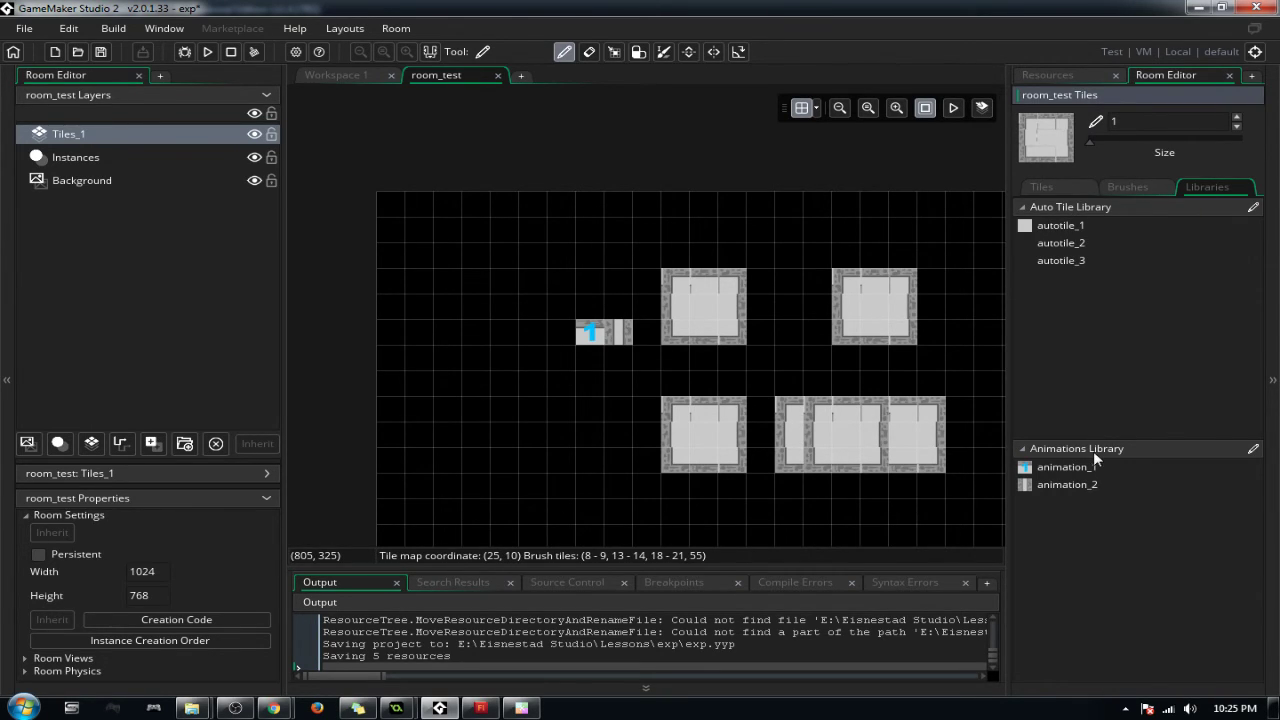
click(1127, 187)
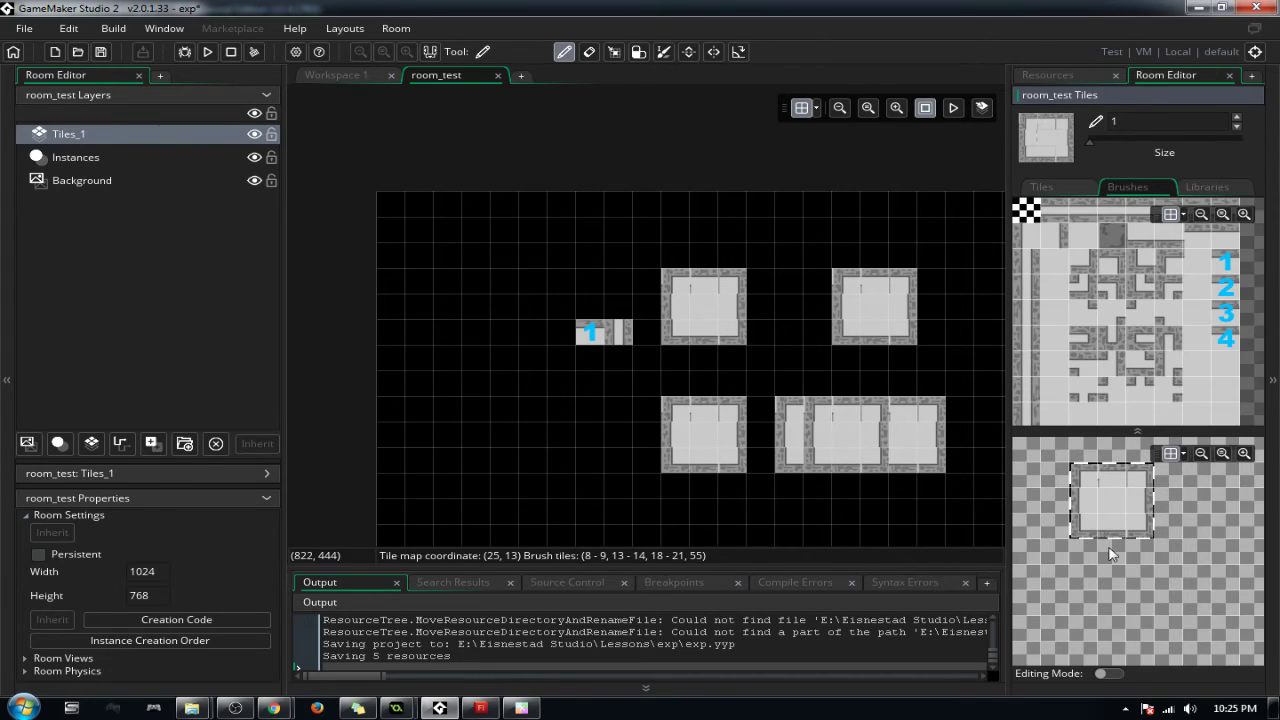
click(1266, 297)
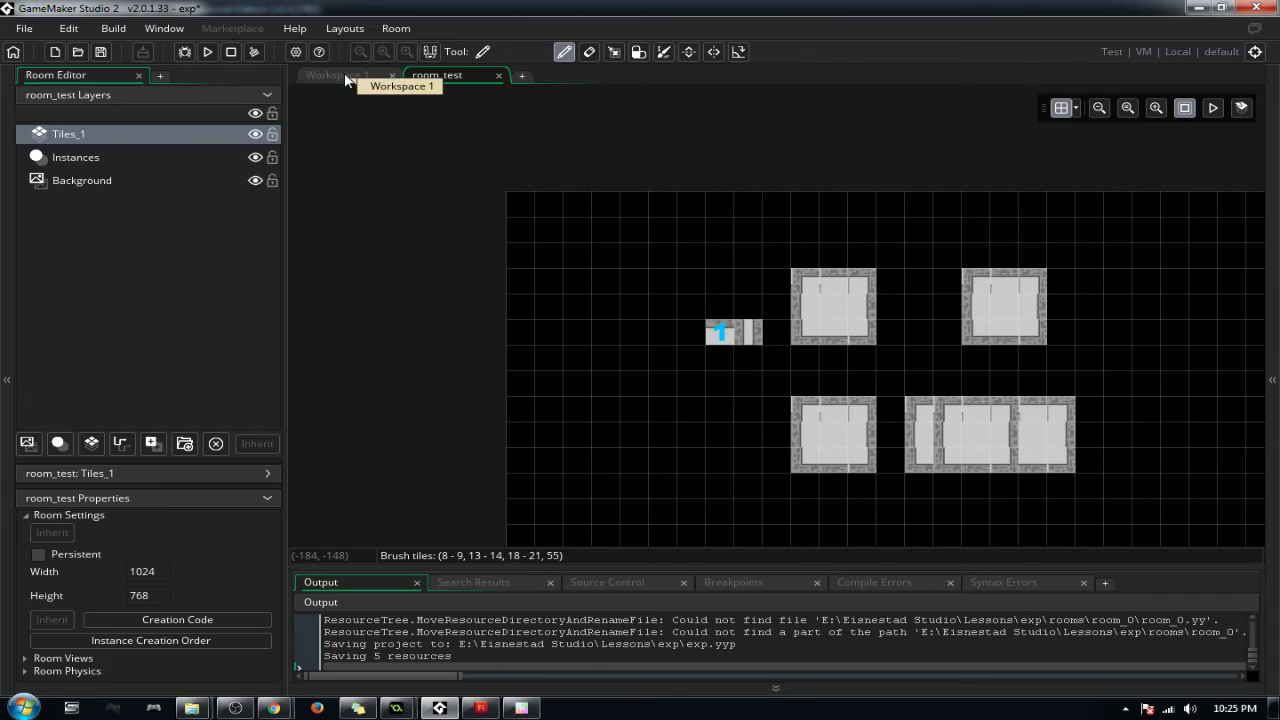
click(1274, 367)
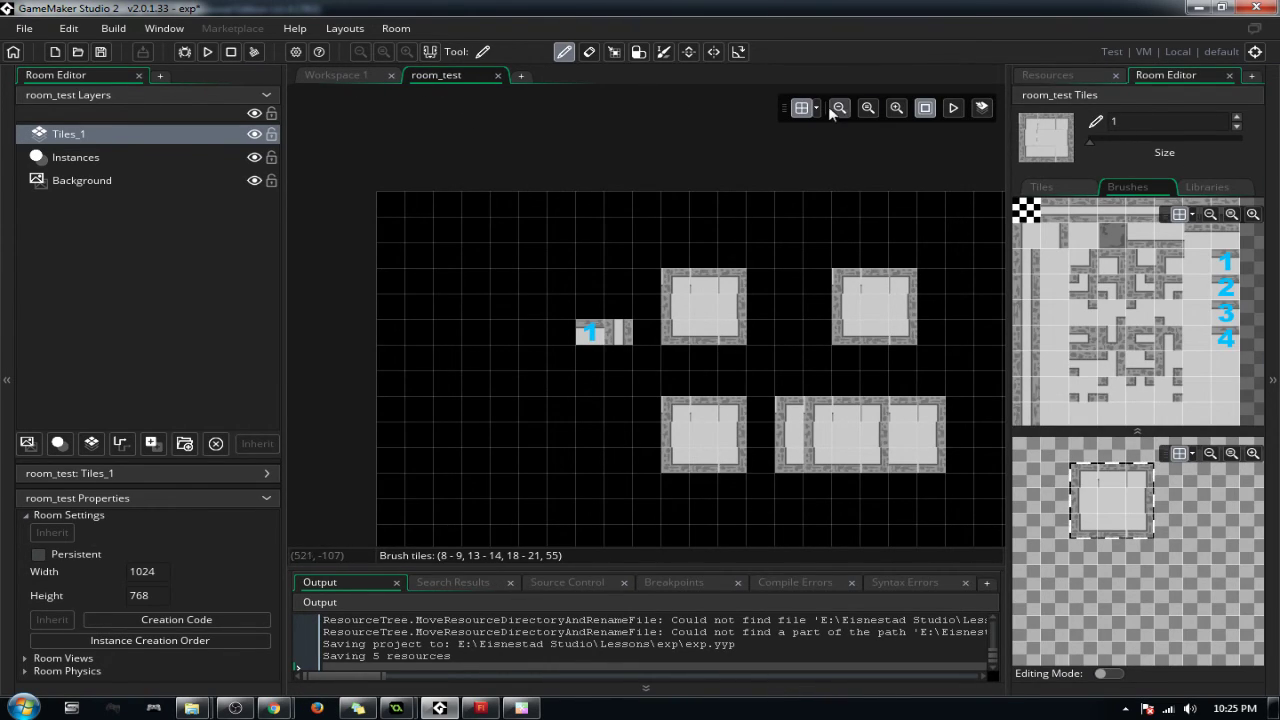
click(1068, 78)
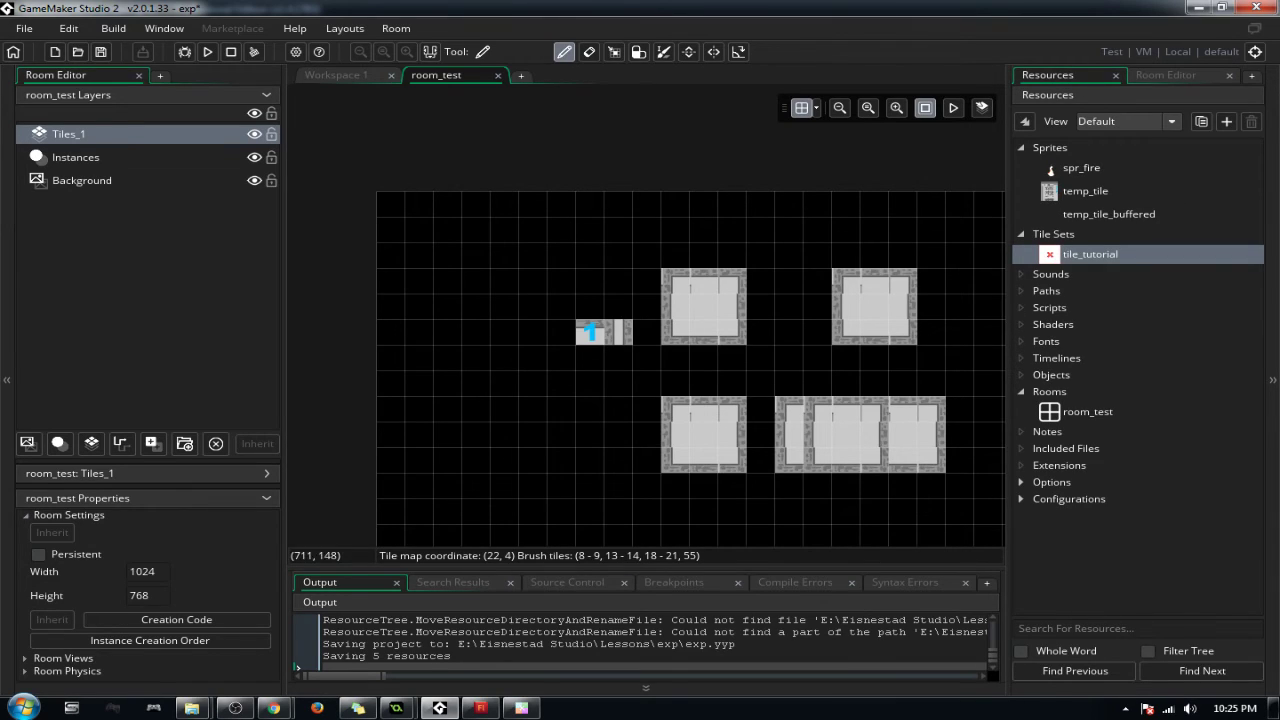
click(1049, 276)
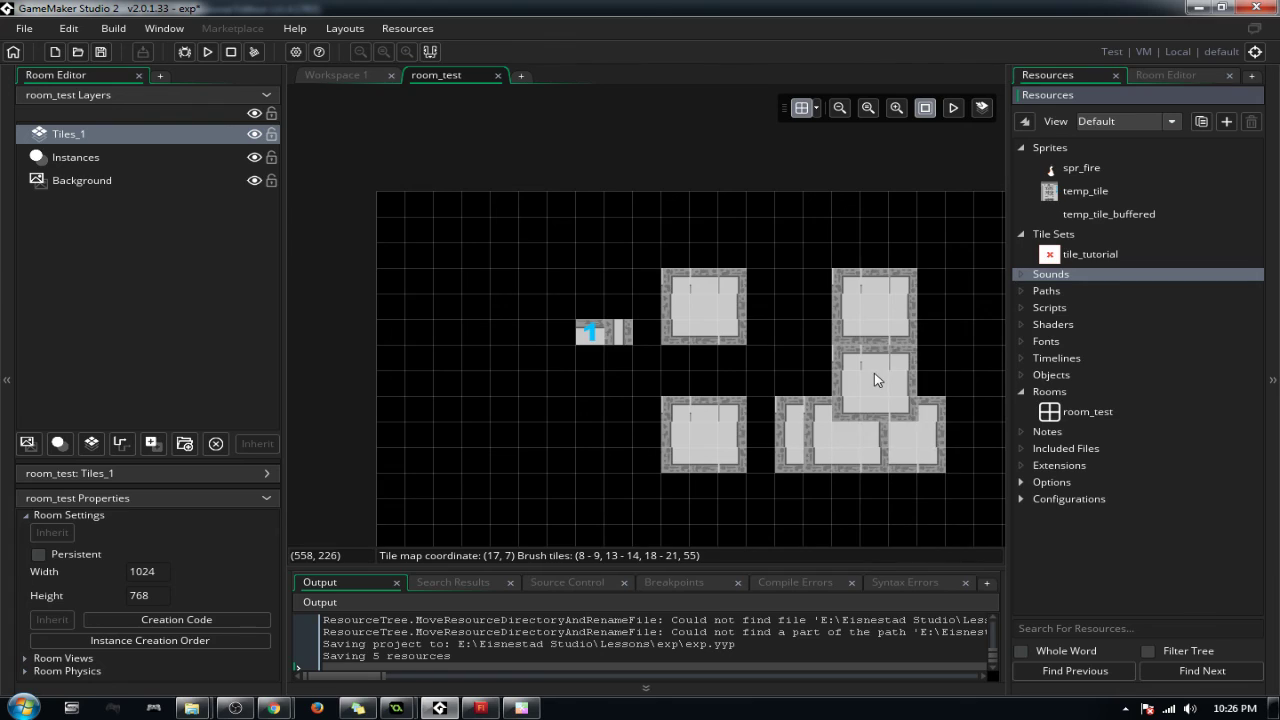
Step: Erase all the stamped 3×3 room blocks from the room, keeping the two animated tiles
click(845, 435)
right_click(844, 428)
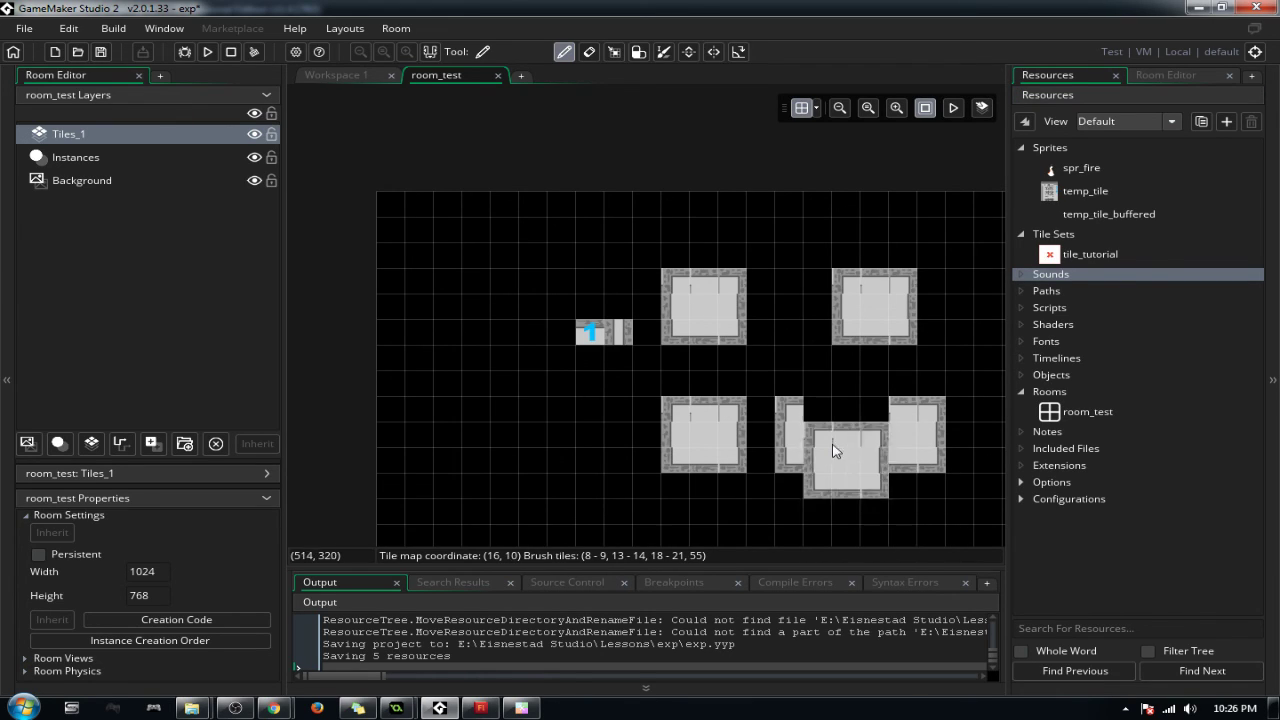
right_click(822, 431)
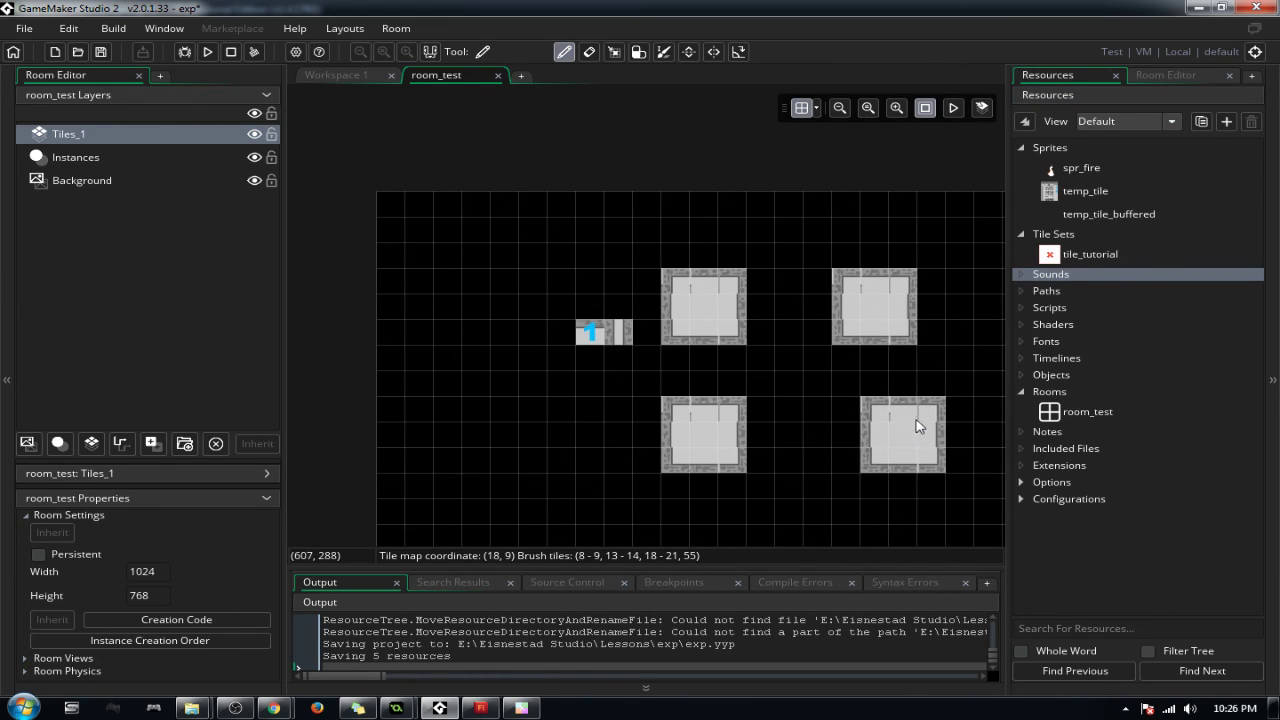
right_click(870, 307)
right_click(703, 318)
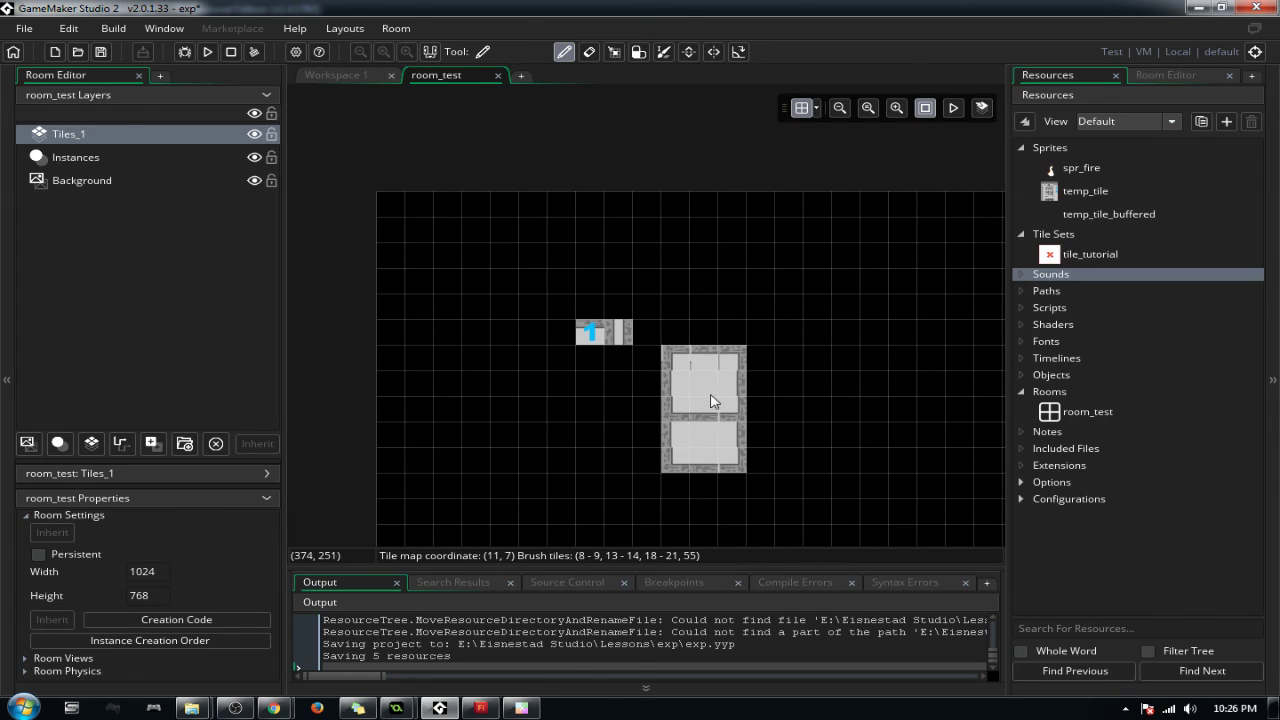
right_click(708, 432)
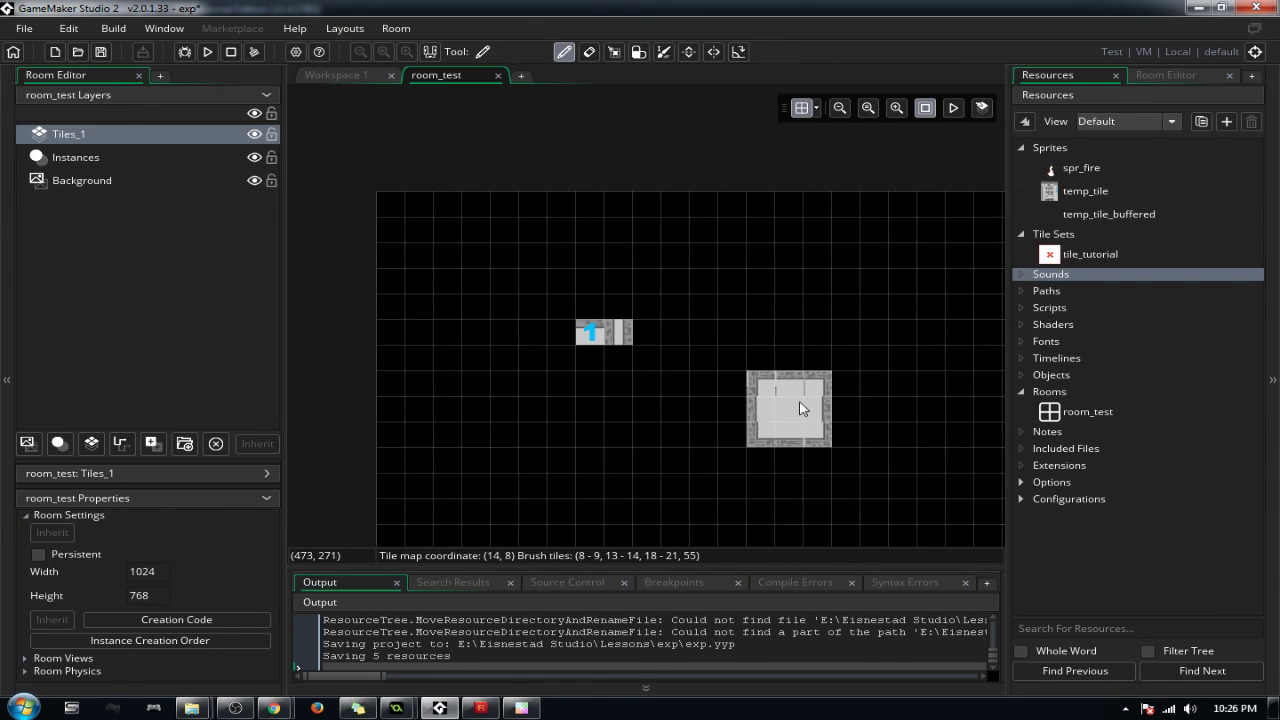